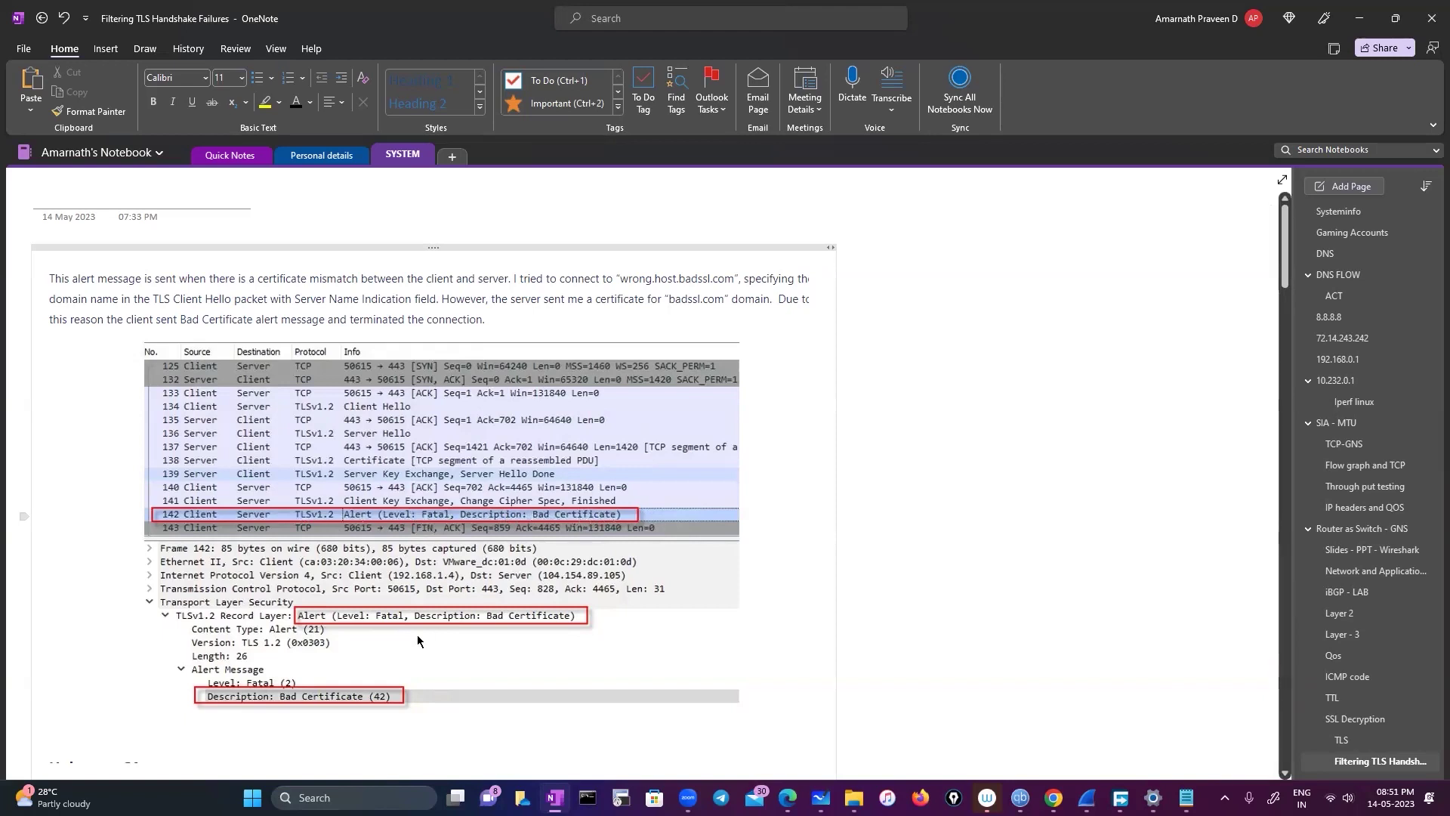
# Switch to the SSL decryption.pcapng capture in Wireshark and shrink its window so the notes show behind it
pyautogui.scroll(-3, 440, 629)
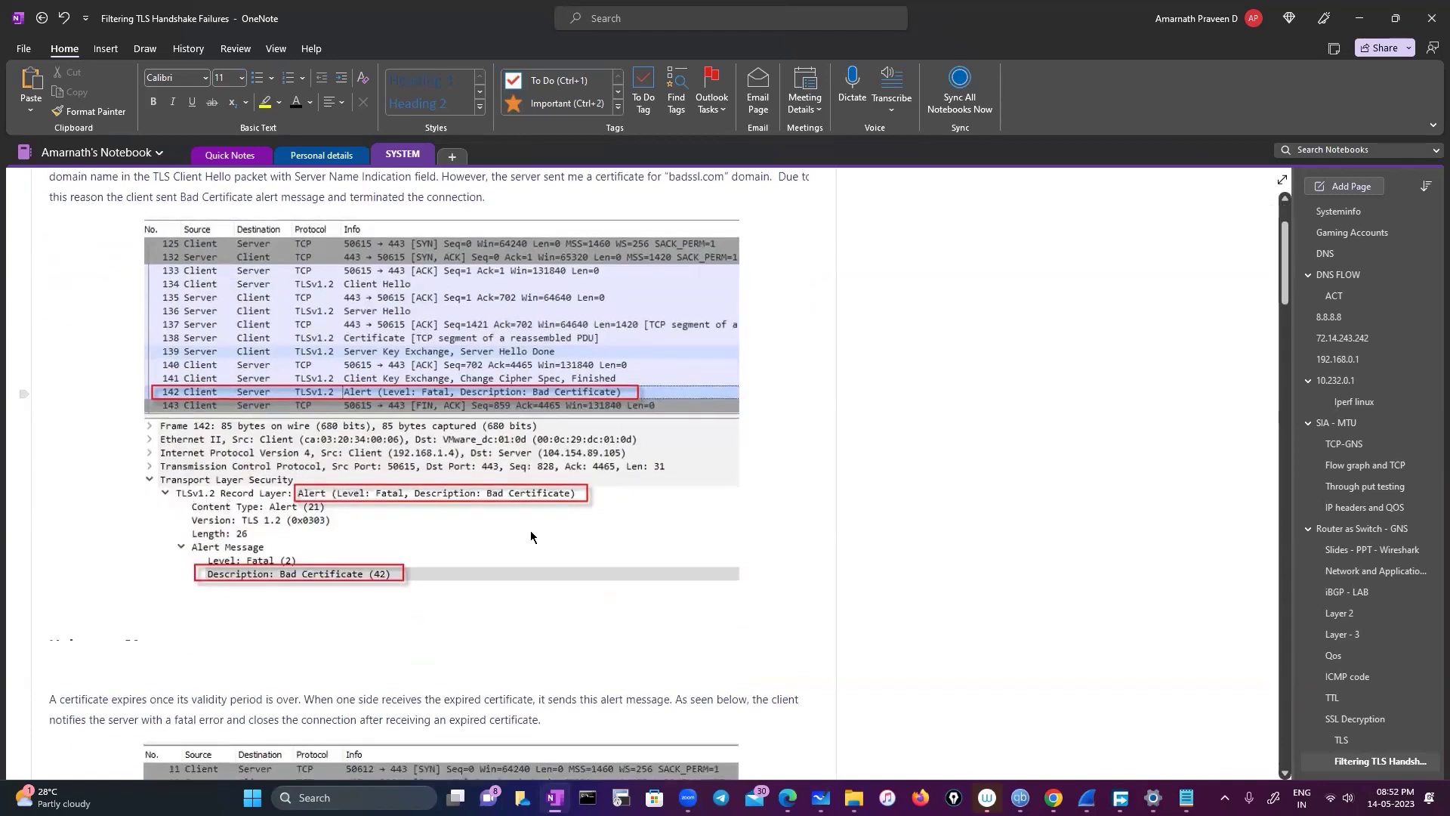
pyautogui.click(1087, 798)
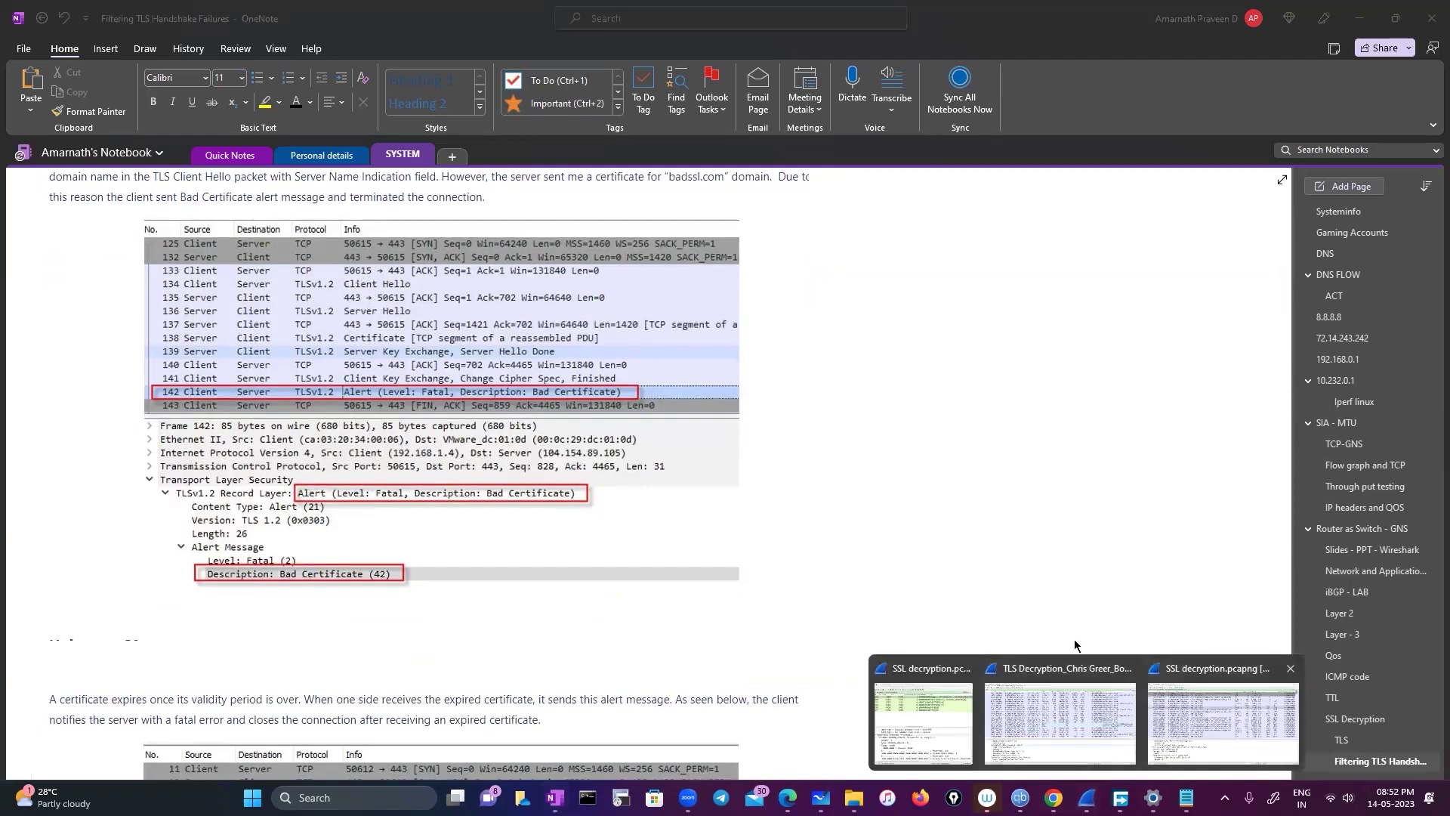
pyautogui.click(1174, 755)
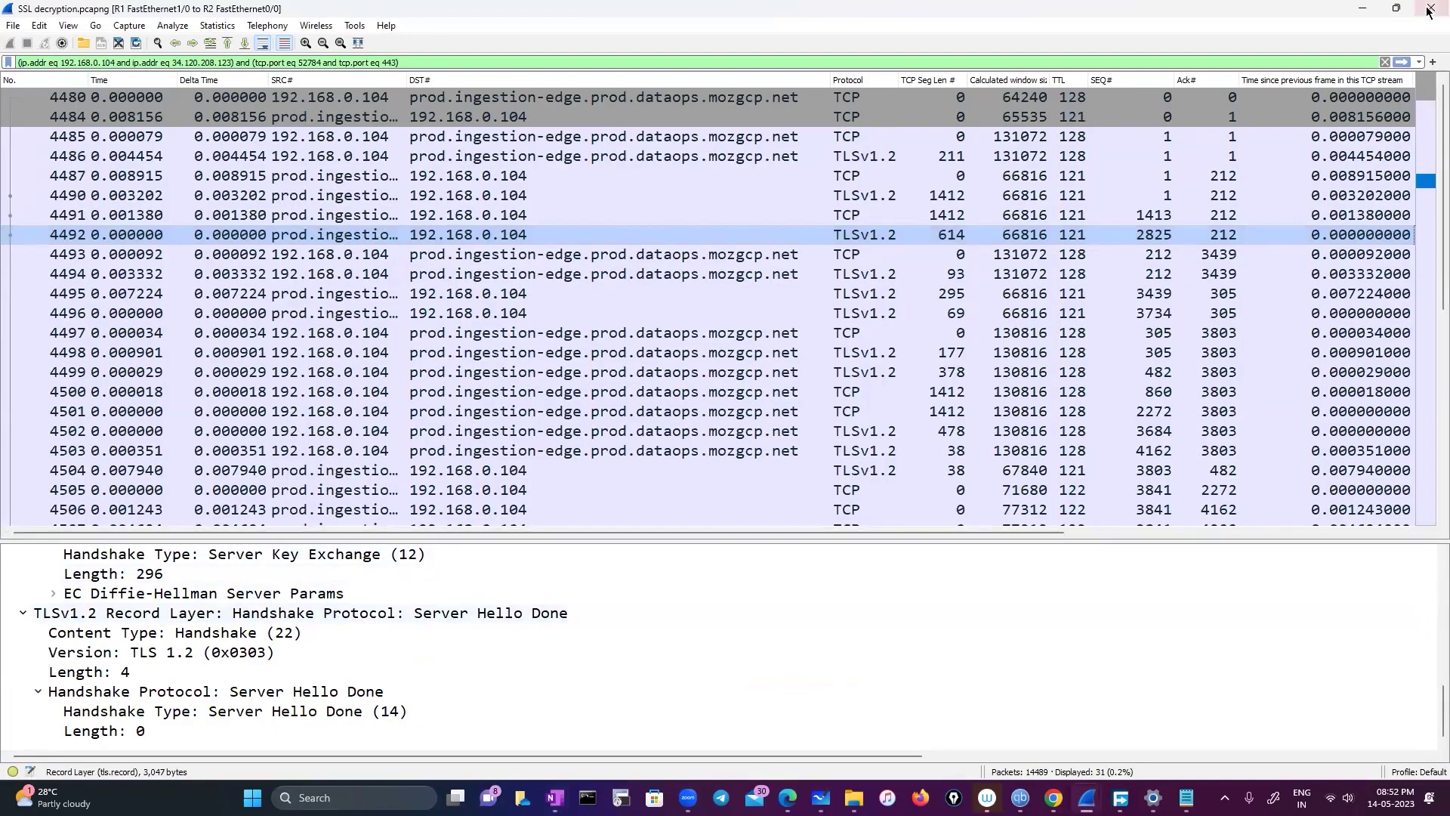
pyautogui.click(1395, 14)
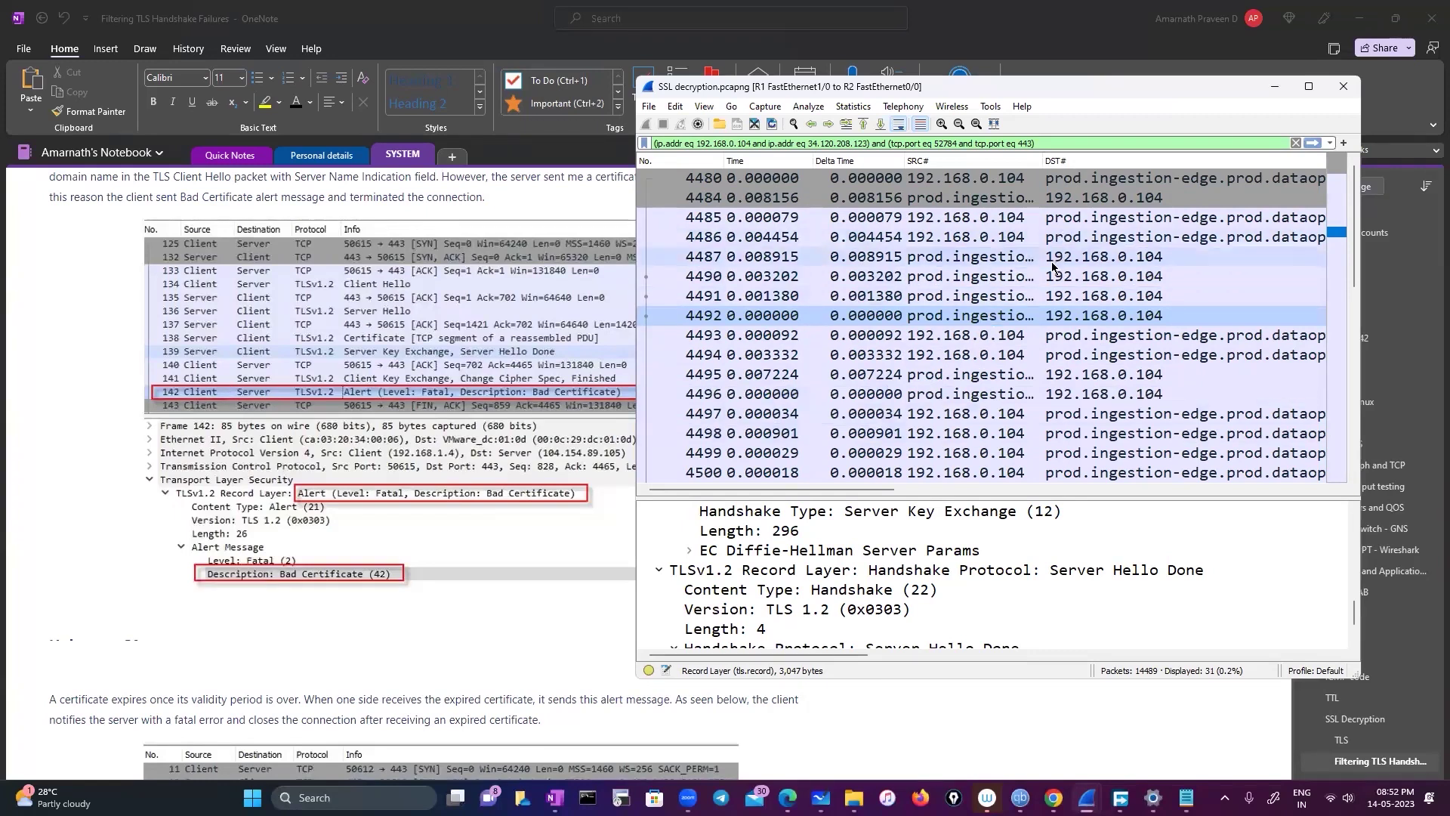
# Select packet 4487 in the capture and look through the remaining packets of the TCP stream
pyautogui.click(1107, 257)
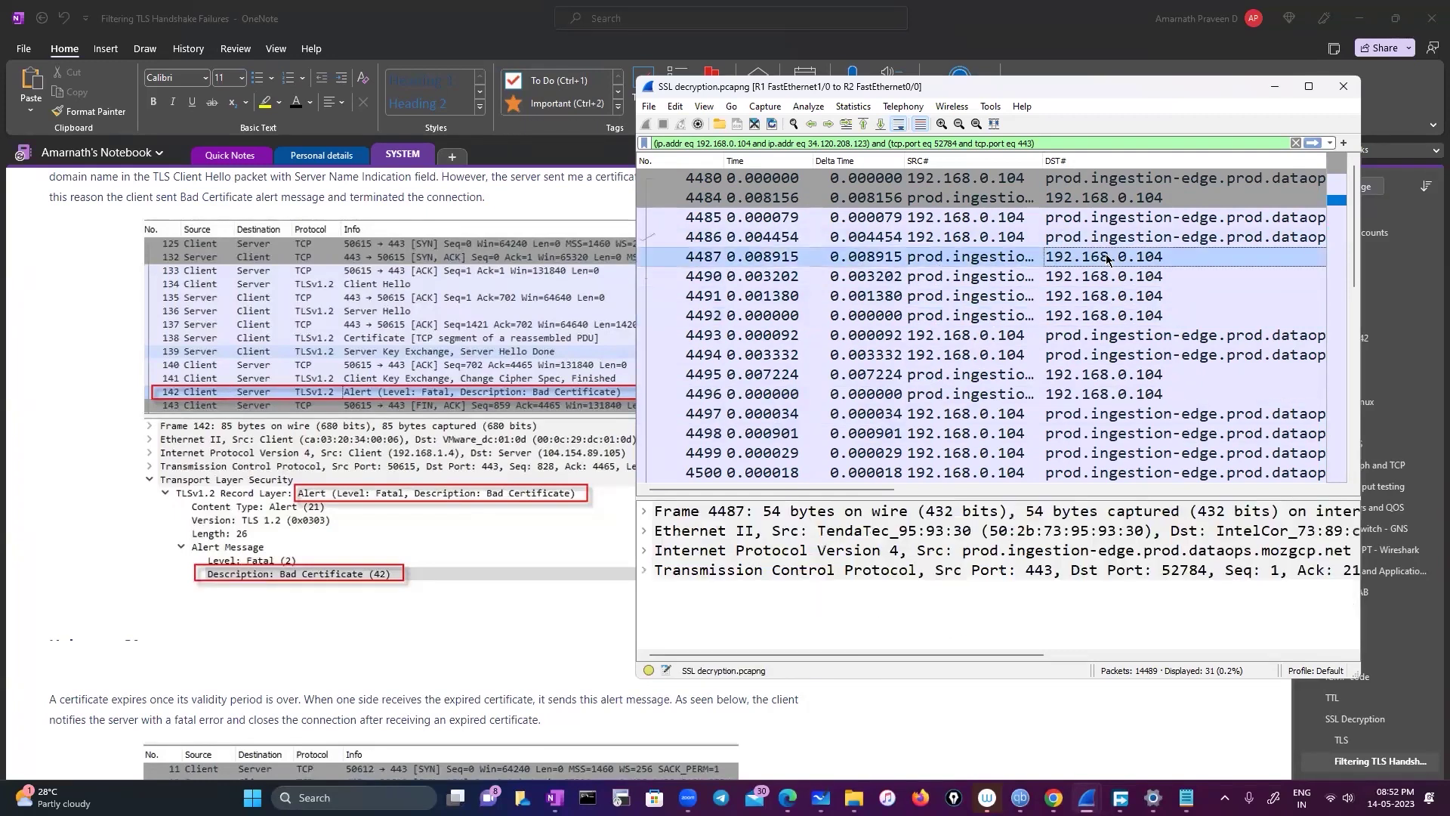
pyautogui.click(942, 263)
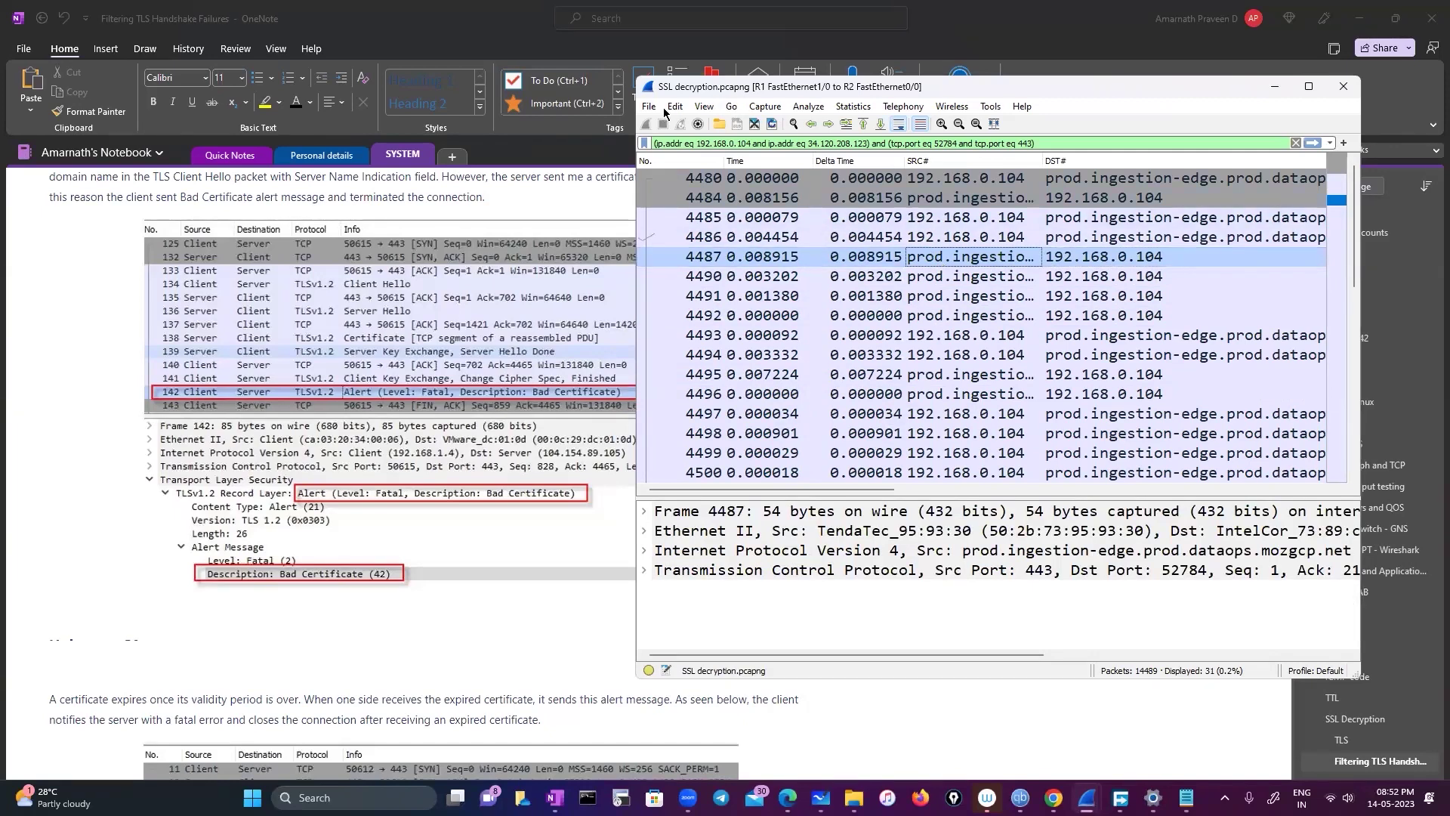
pyautogui.scroll(-5, 895, 404)
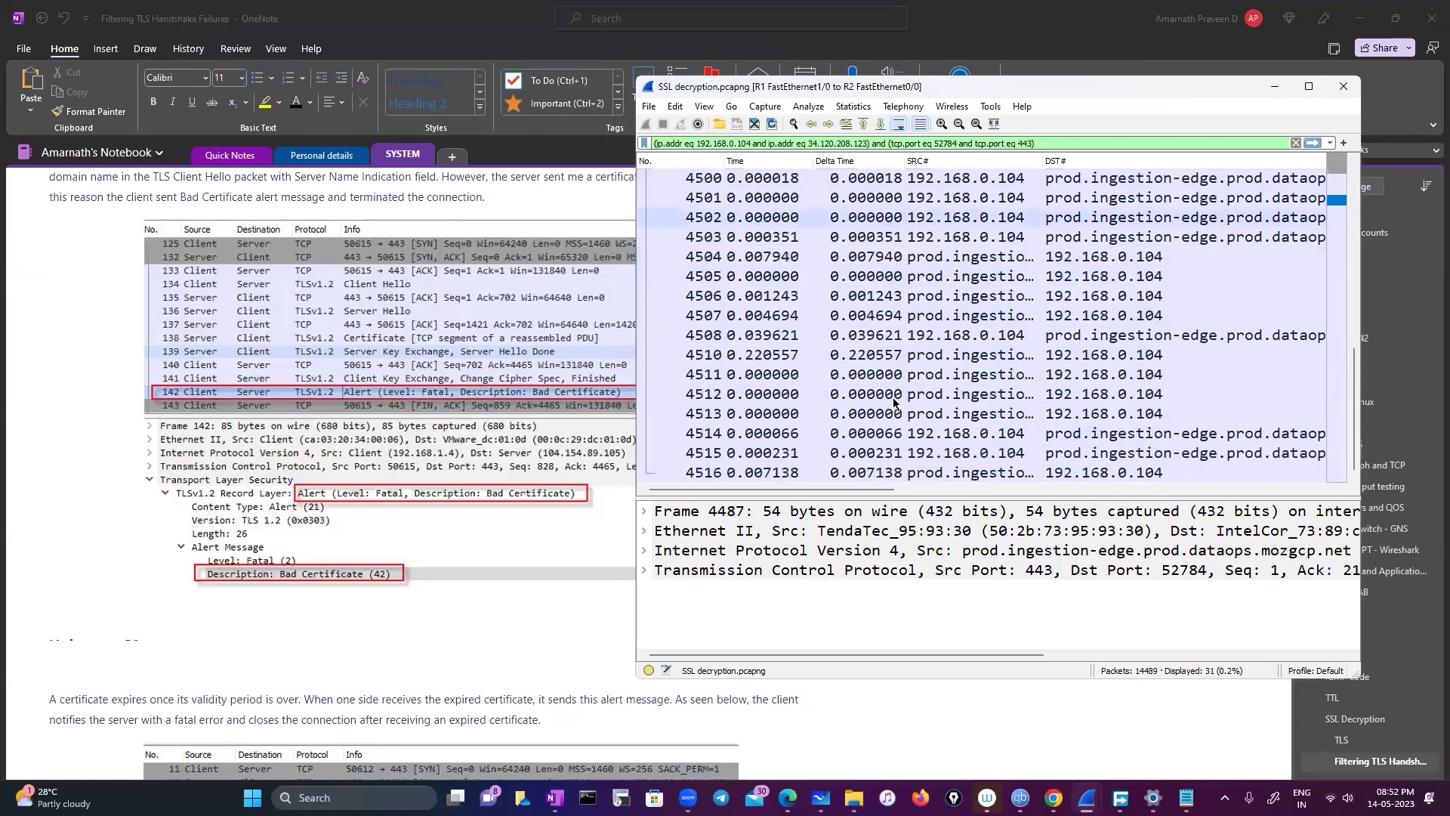
# Bring the expired certificate example in the notes into view and move the capture window clear of it
pyautogui.scroll(-3, 475, 582)
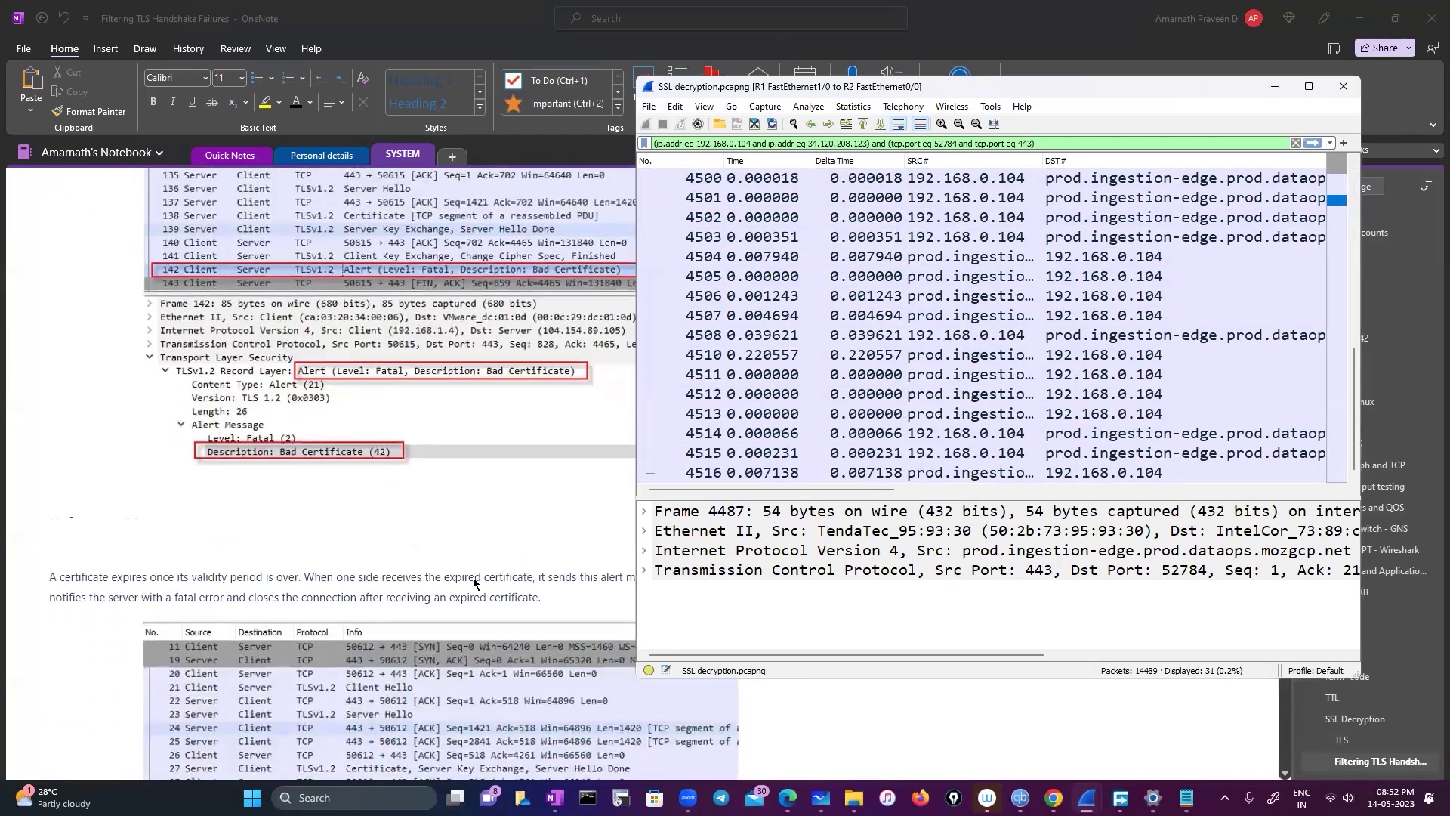
pyautogui.scroll(-4, 475, 581)
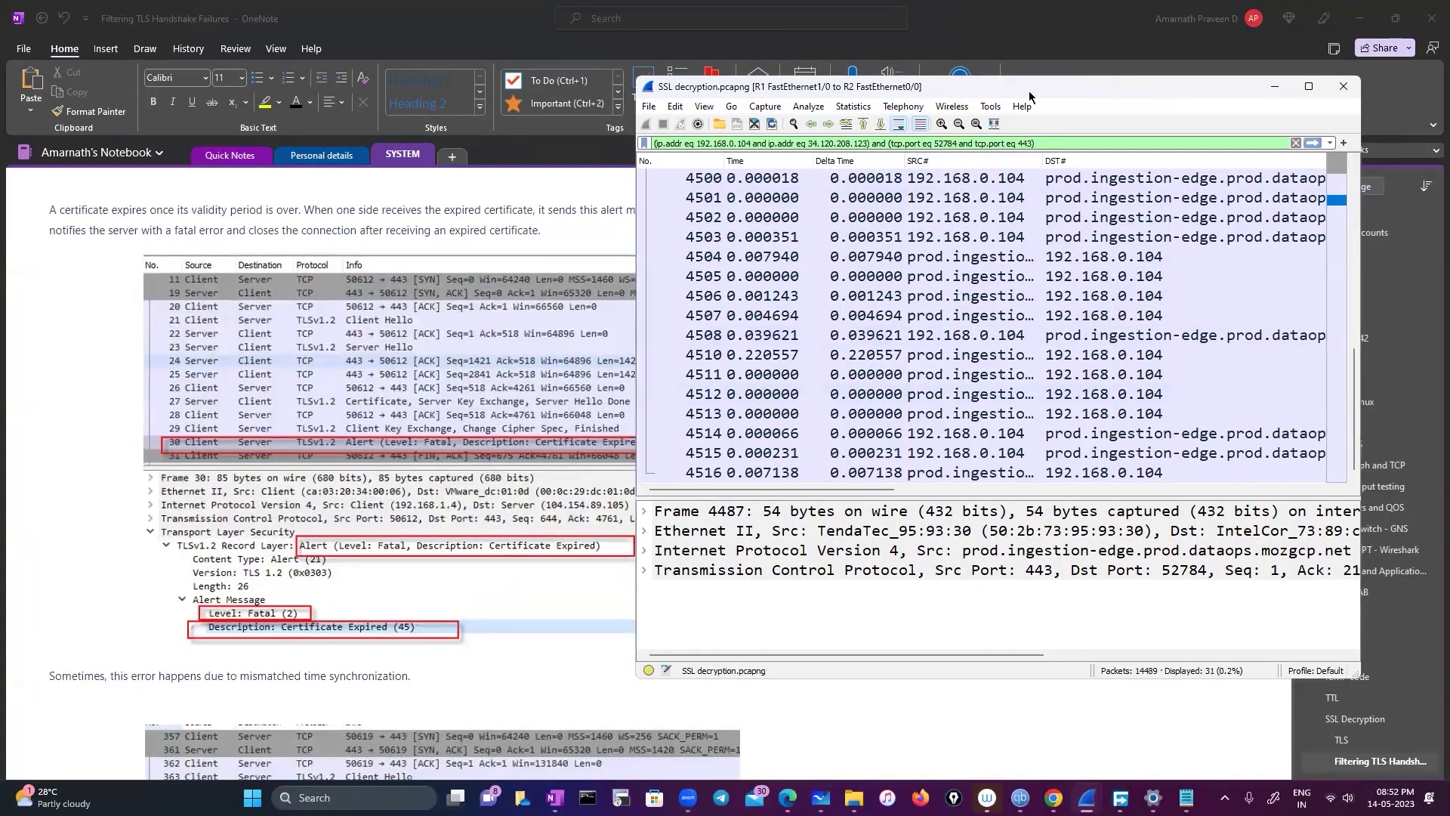
pyautogui.moveTo(1030, 93); pyautogui.dragTo(1167, 88)
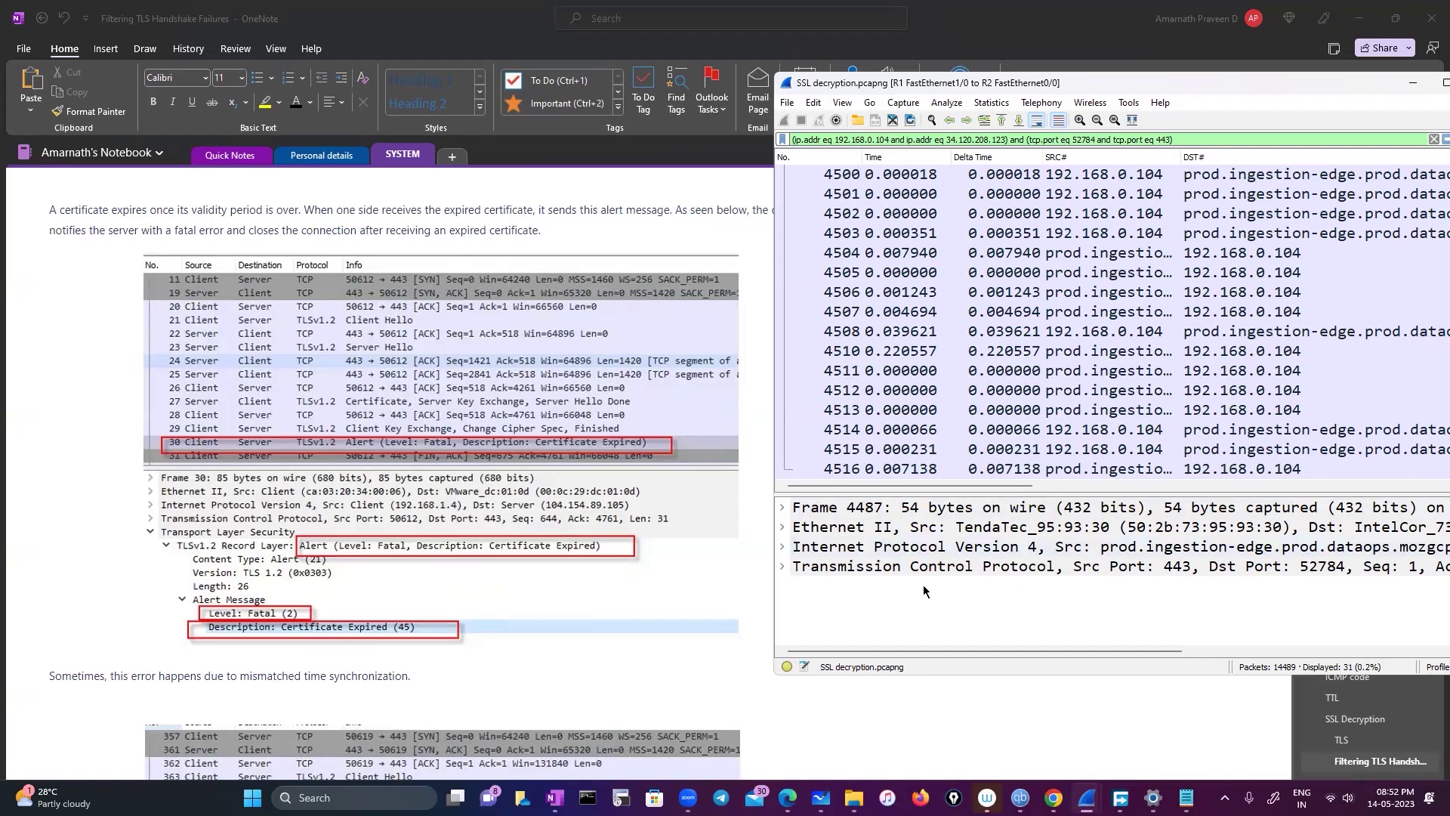
# Expand the Transmission Control Protocol details of packet 4487 and examine its fields
pyautogui.click(783, 567)
pyautogui.scroll(-5, 831, 597)
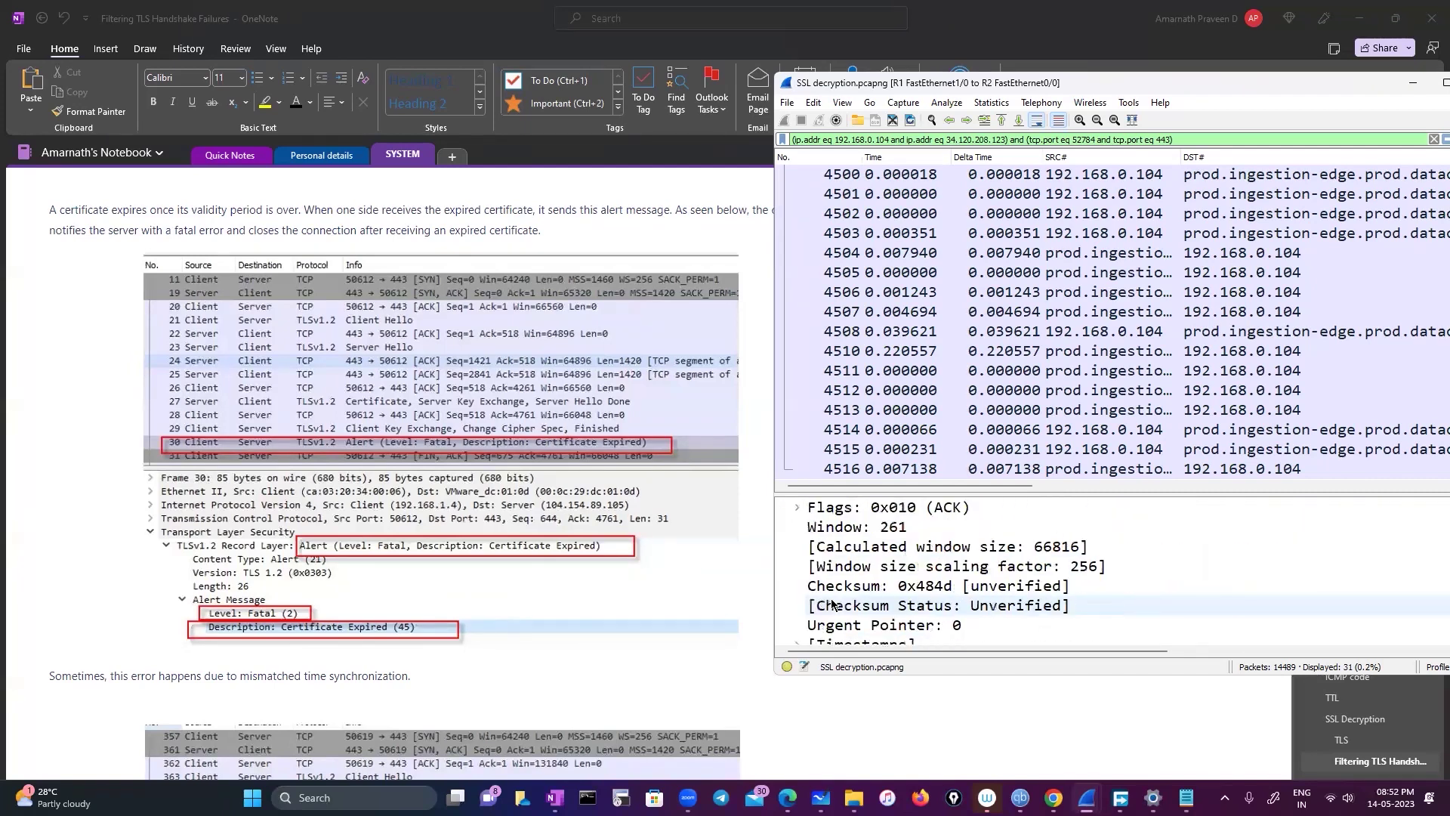
pyautogui.scroll(1, 833, 603)
pyautogui.scroll(-3, 834, 603)
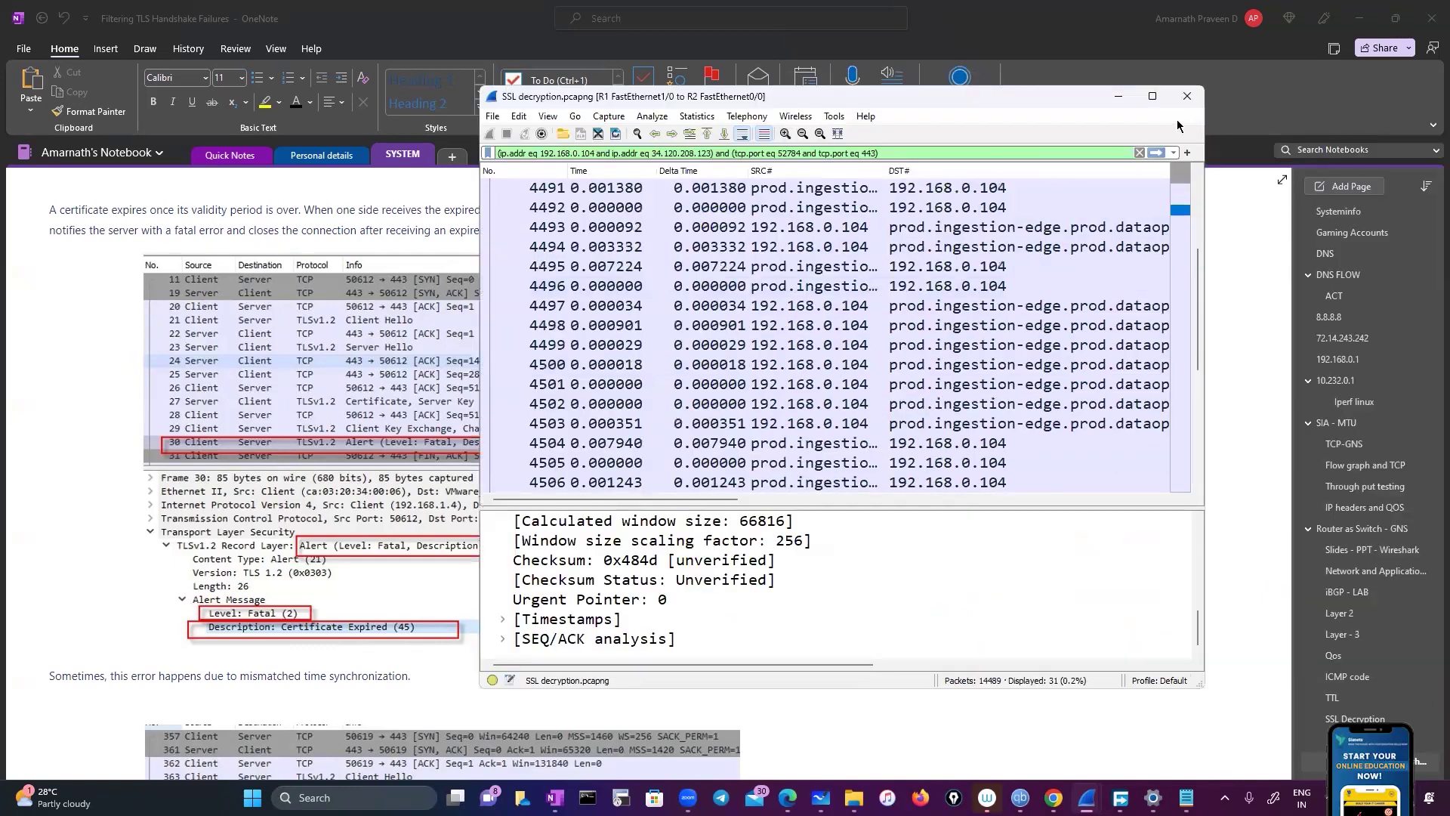
# Select the Client Hello packet and examine its TLSv1.2 record layer and handshake version details
pyautogui.moveTo(729, 500); pyautogui.dragTo(1123, 503)
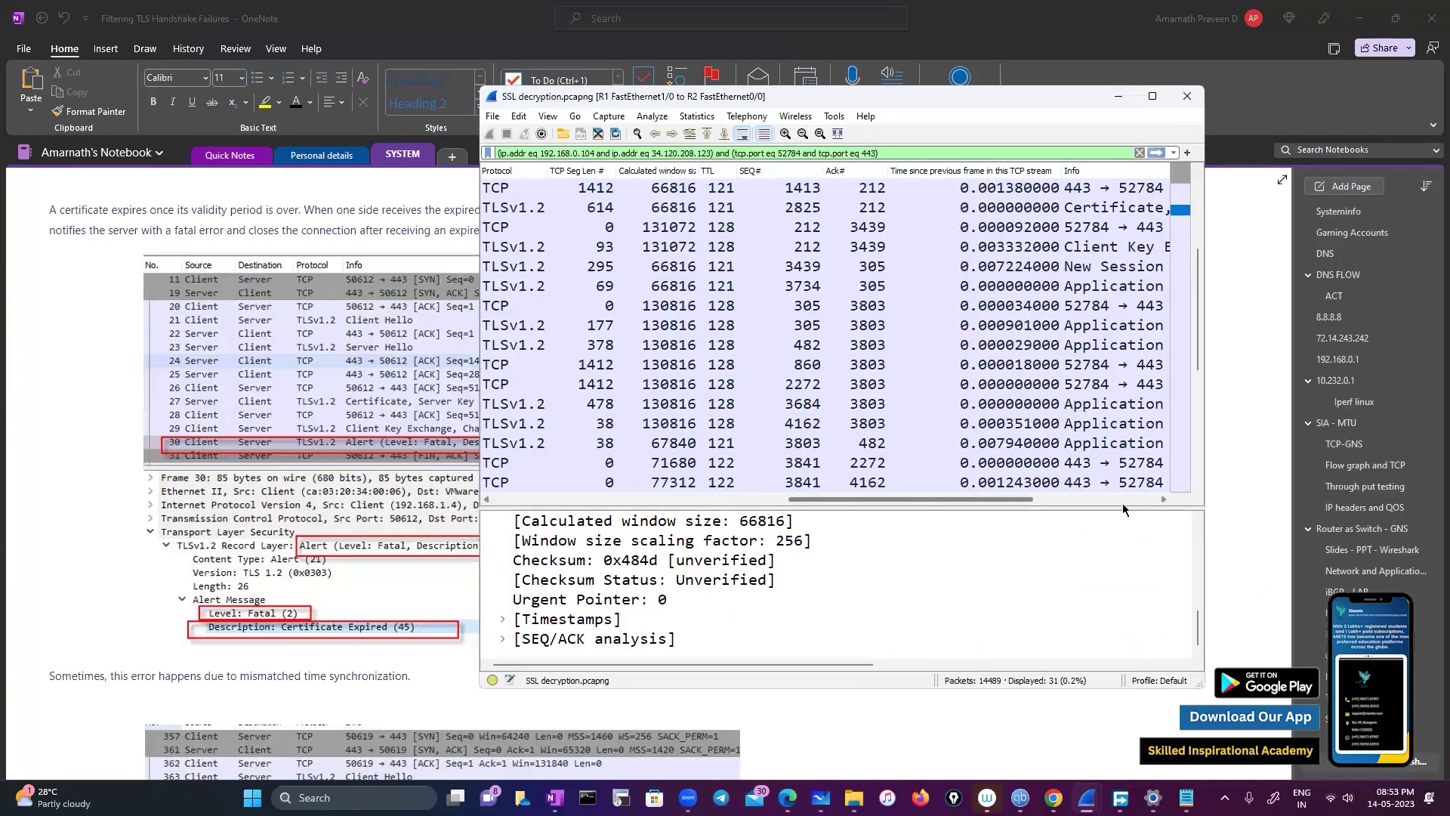
pyautogui.scroll(2, 737, 251)
pyautogui.click(737, 250)
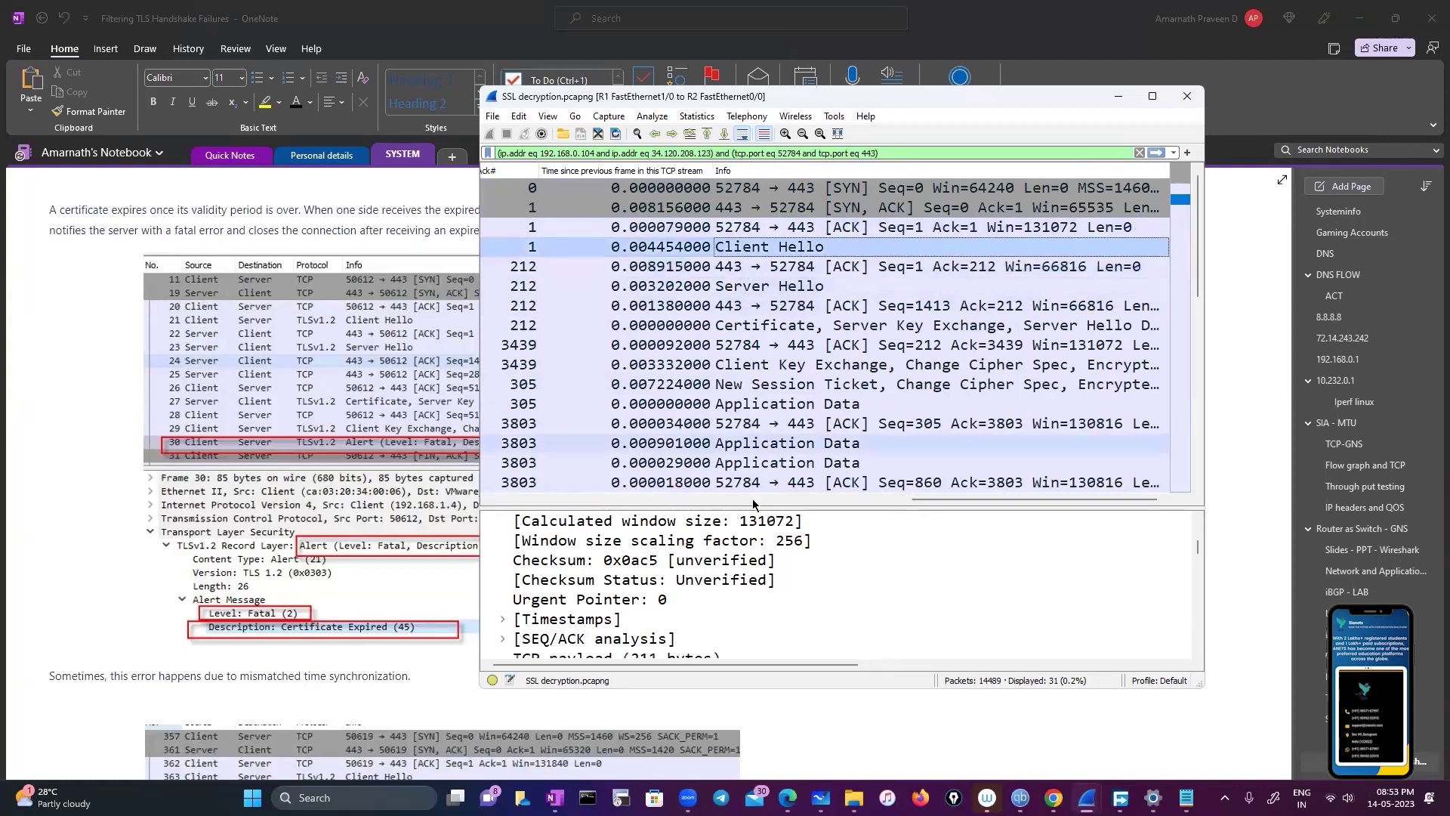
pyautogui.scroll(-3, 701, 602)
pyautogui.scroll(3, 701, 602)
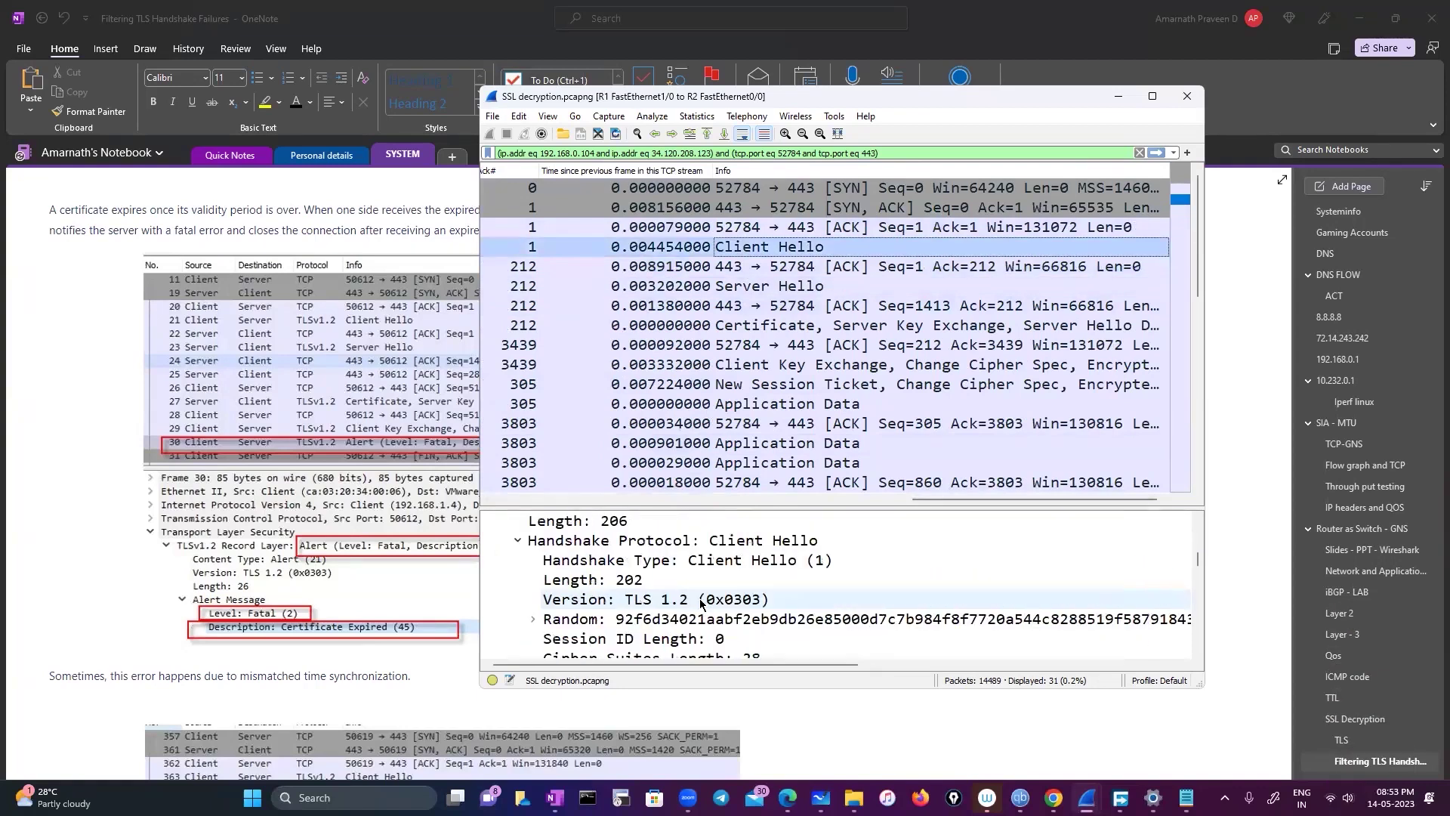
pyautogui.scroll(1, 701, 602)
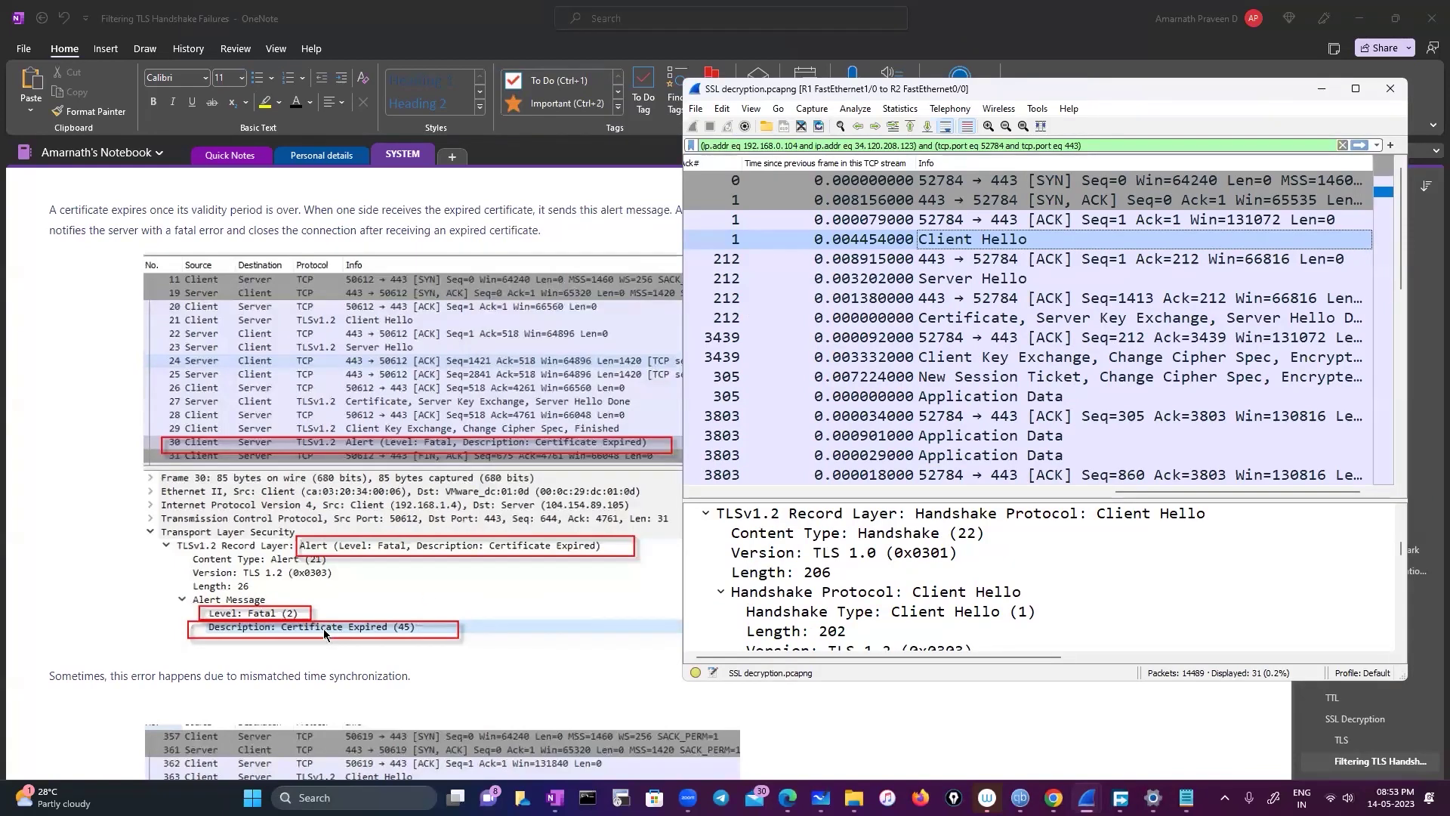
# Examine the Unknown CA alert example in the TLS handshake failure notes
pyautogui.scroll(-5, 324, 629)
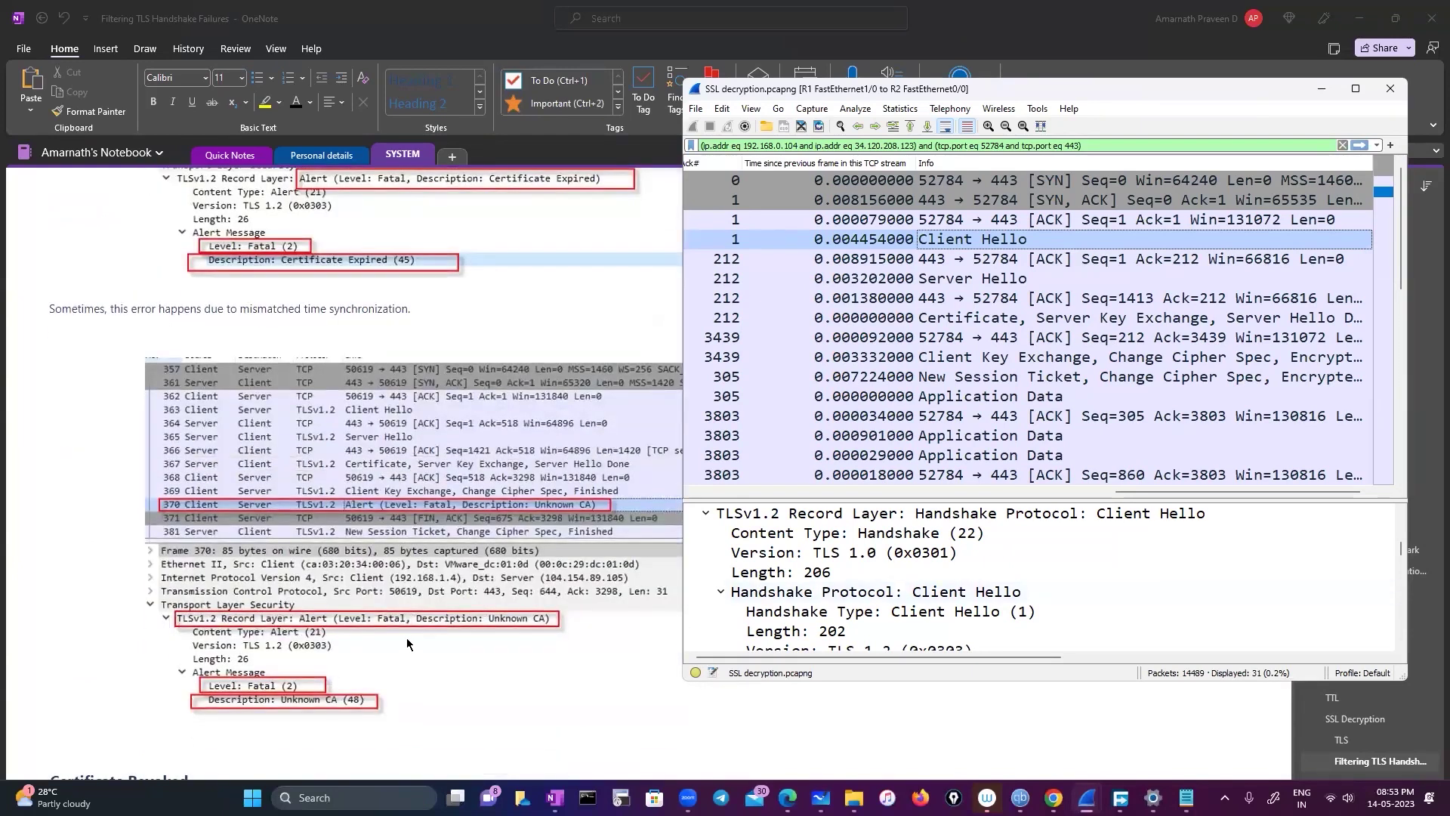
pyautogui.scroll(-3, 417, 582)
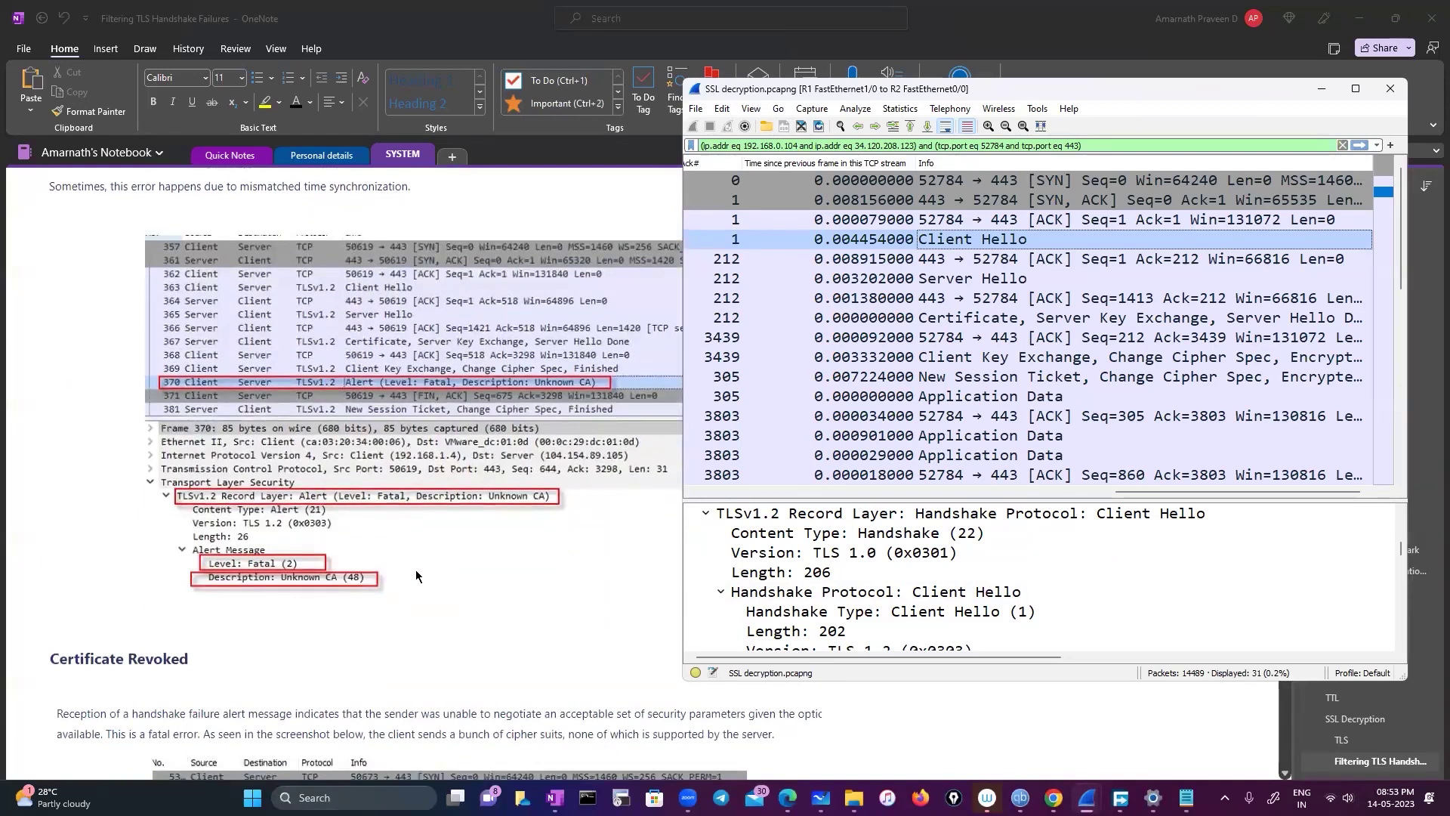
pyautogui.scroll(3, 501, 594)
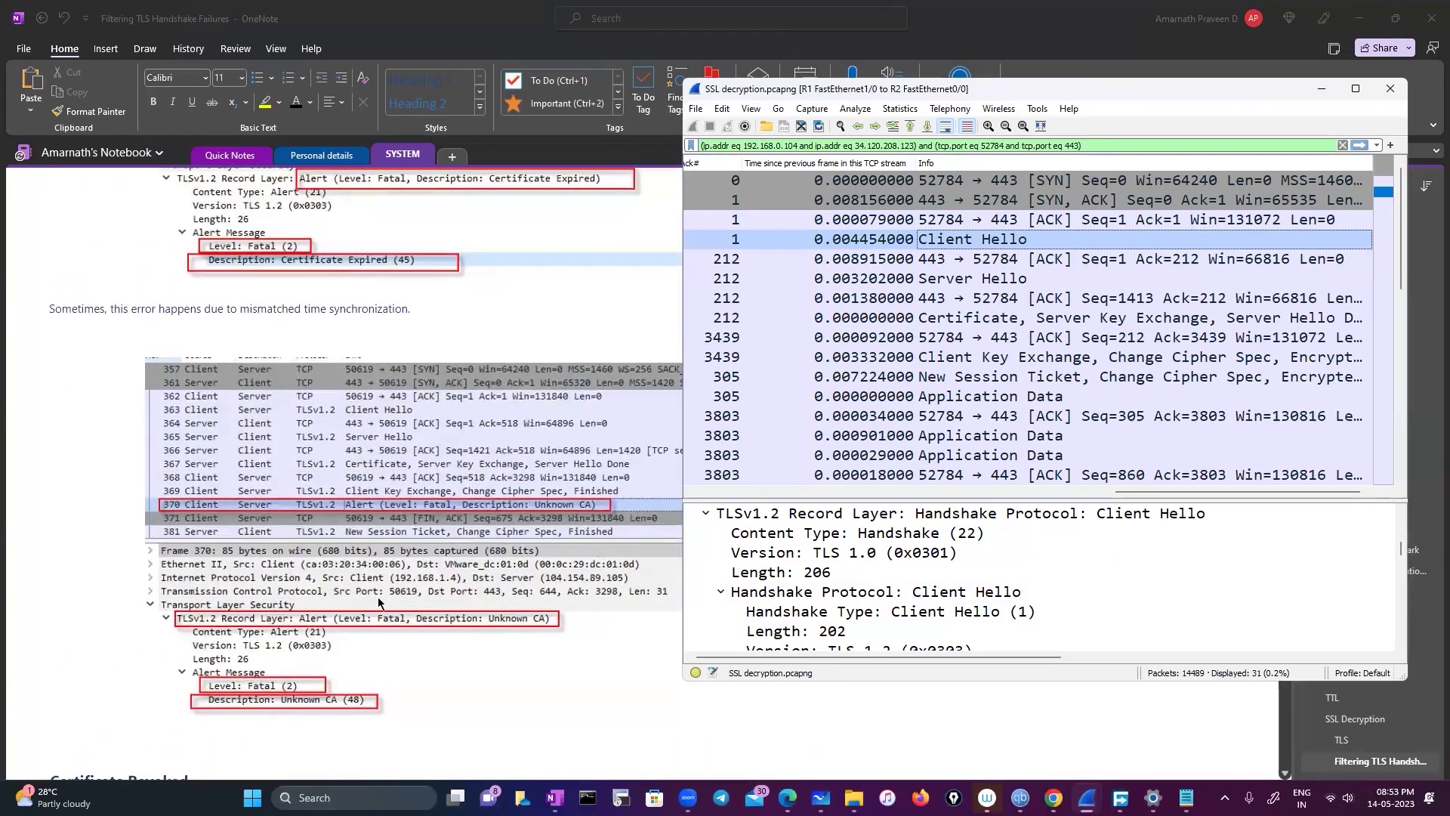
# Examine the handshake failure example in the notes, including the client's cipher suites and the server's alert, and the filtered TLS alert list
pyautogui.scroll(-4, 378, 602)
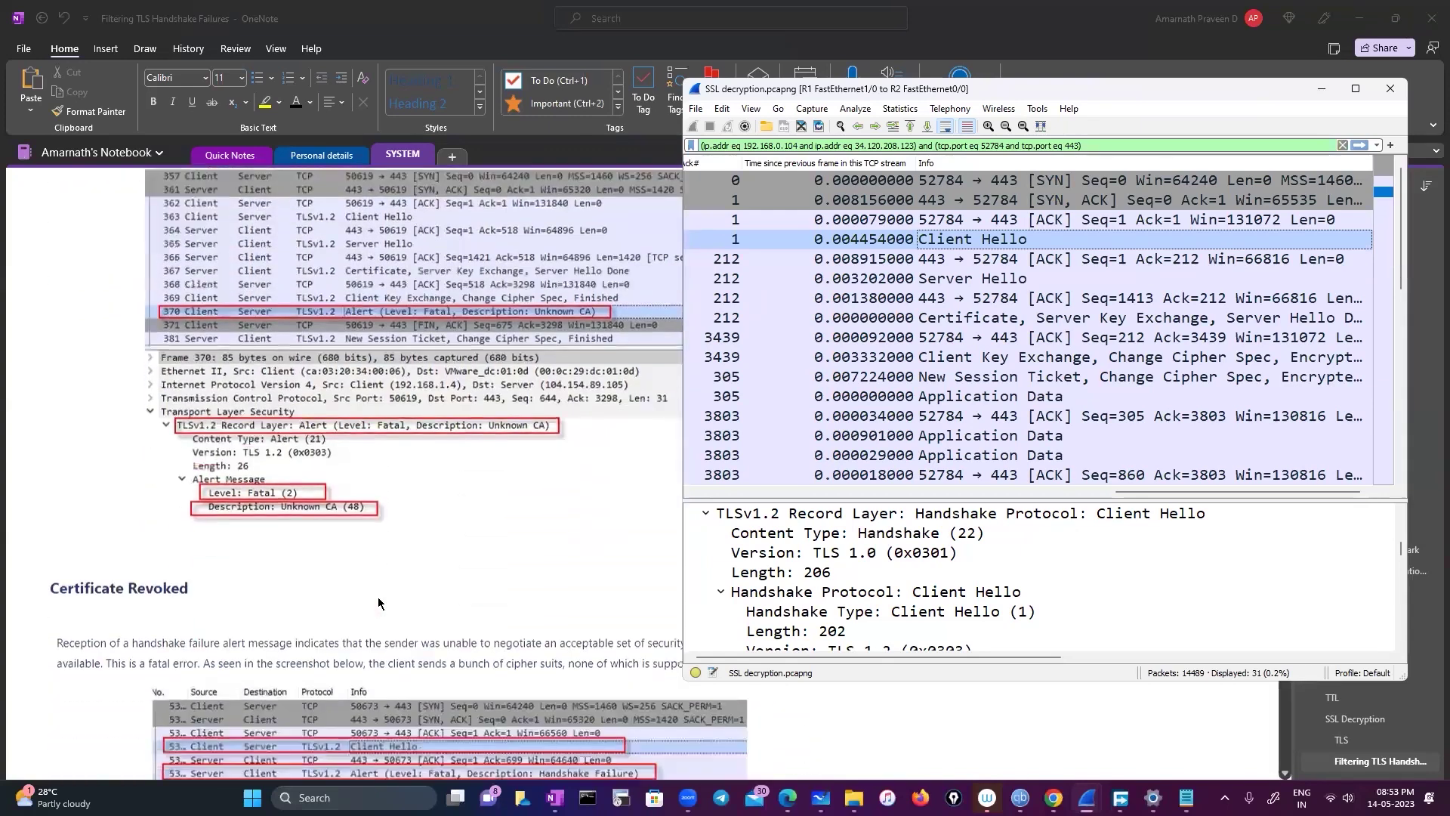
pyautogui.scroll(-4, 378, 602)
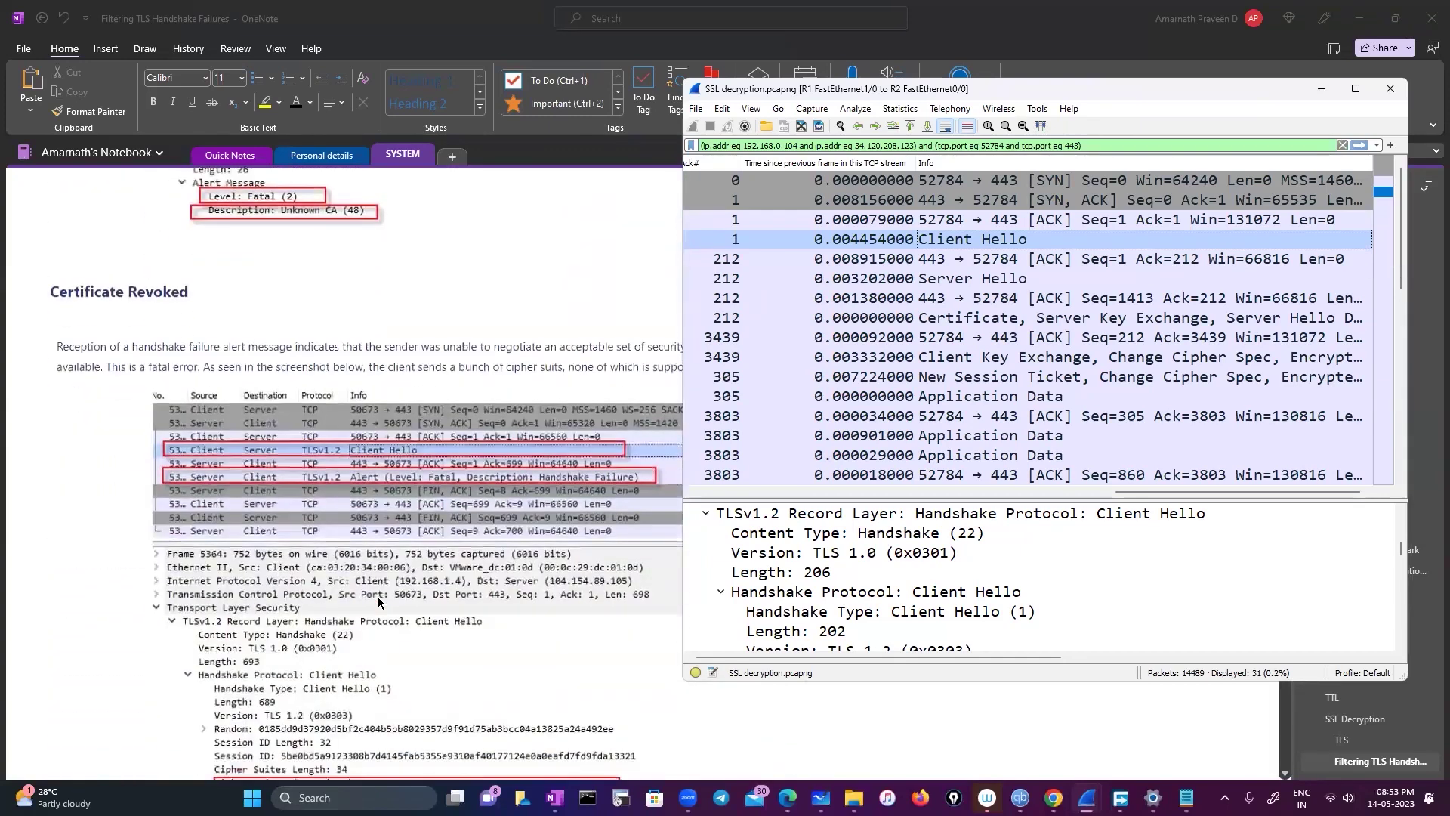
pyautogui.scroll(-2, 457, 493)
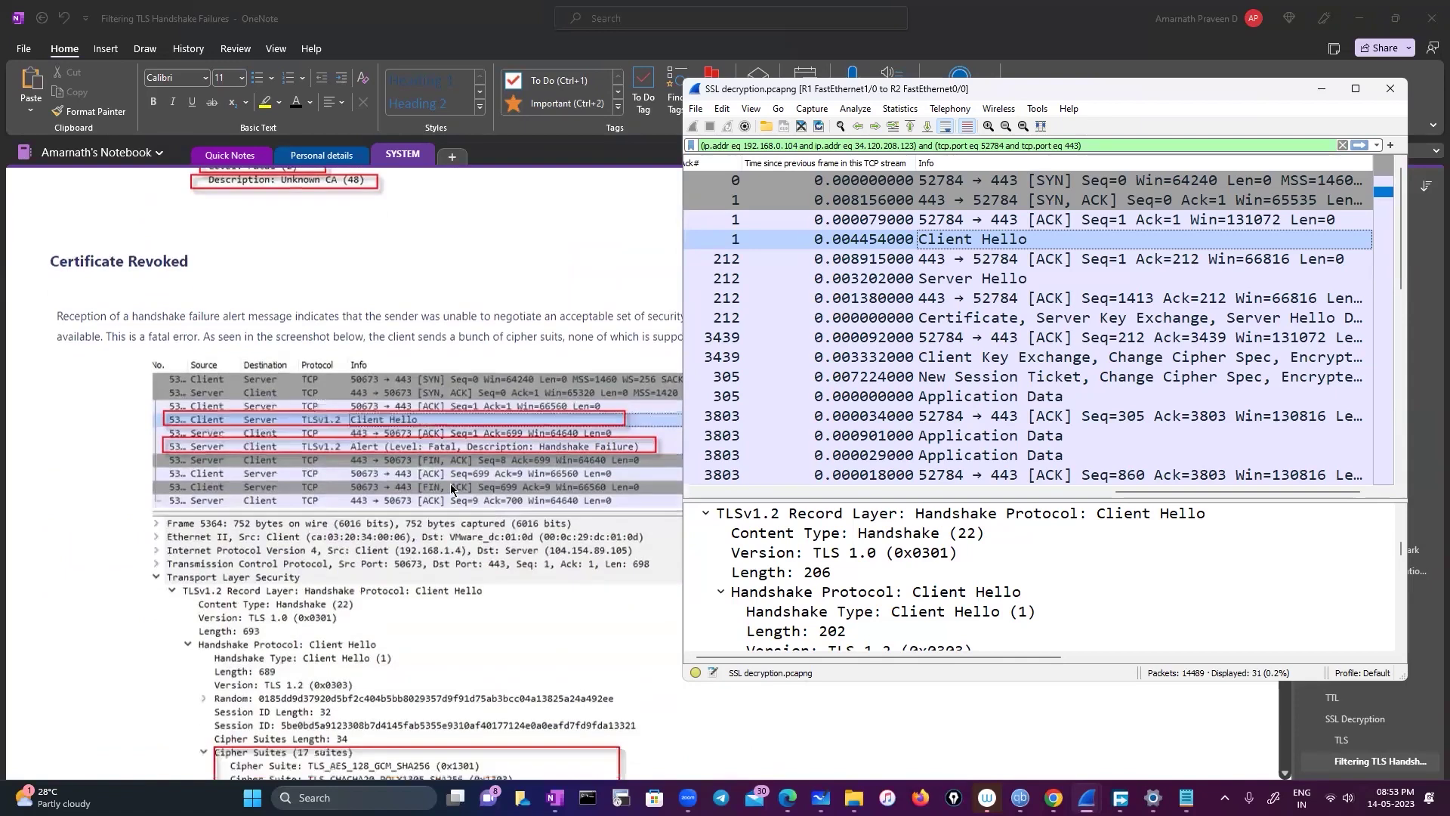
pyautogui.scroll(-5, 566, 458)
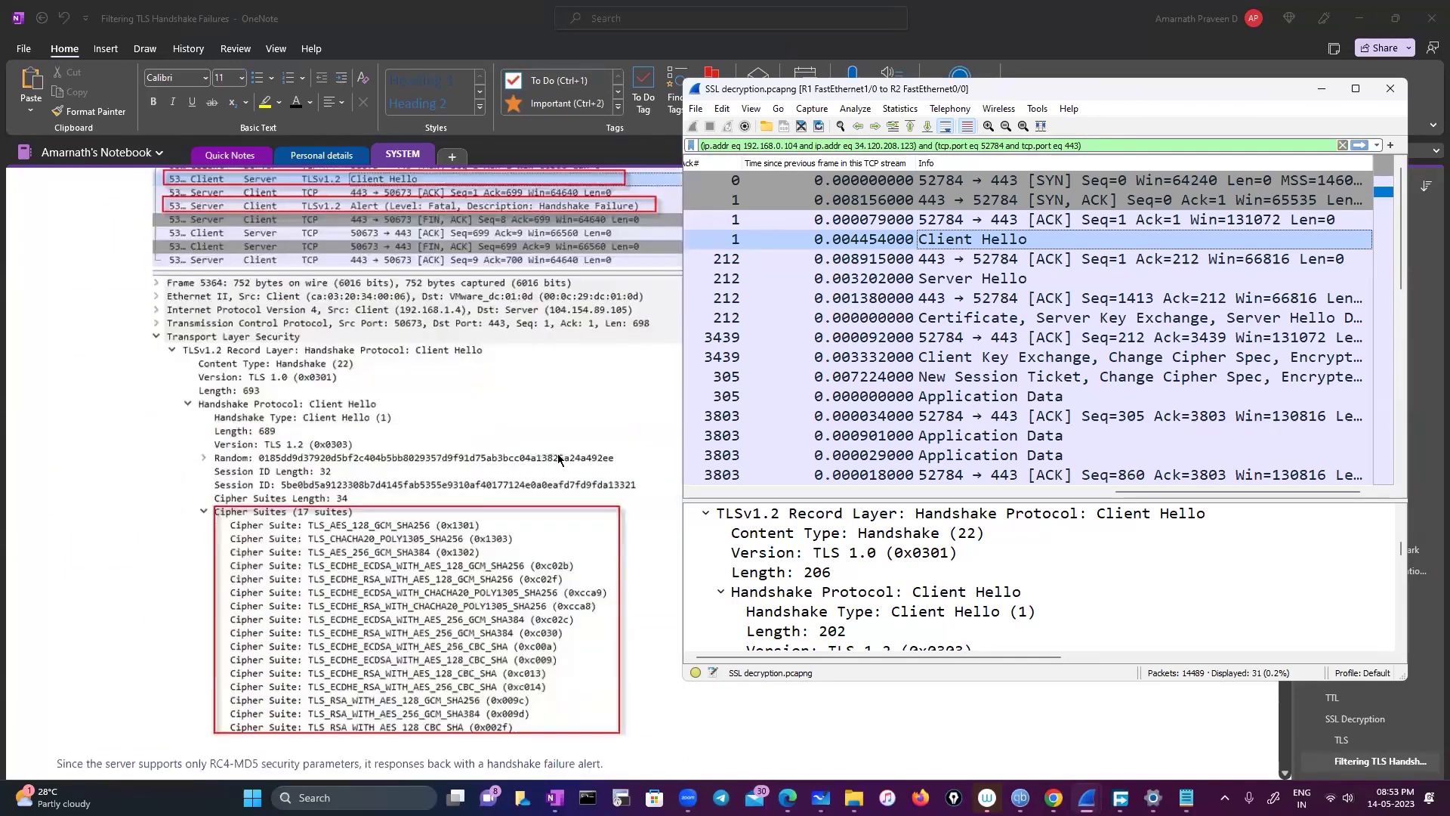
pyautogui.scroll(-1, 559, 459)
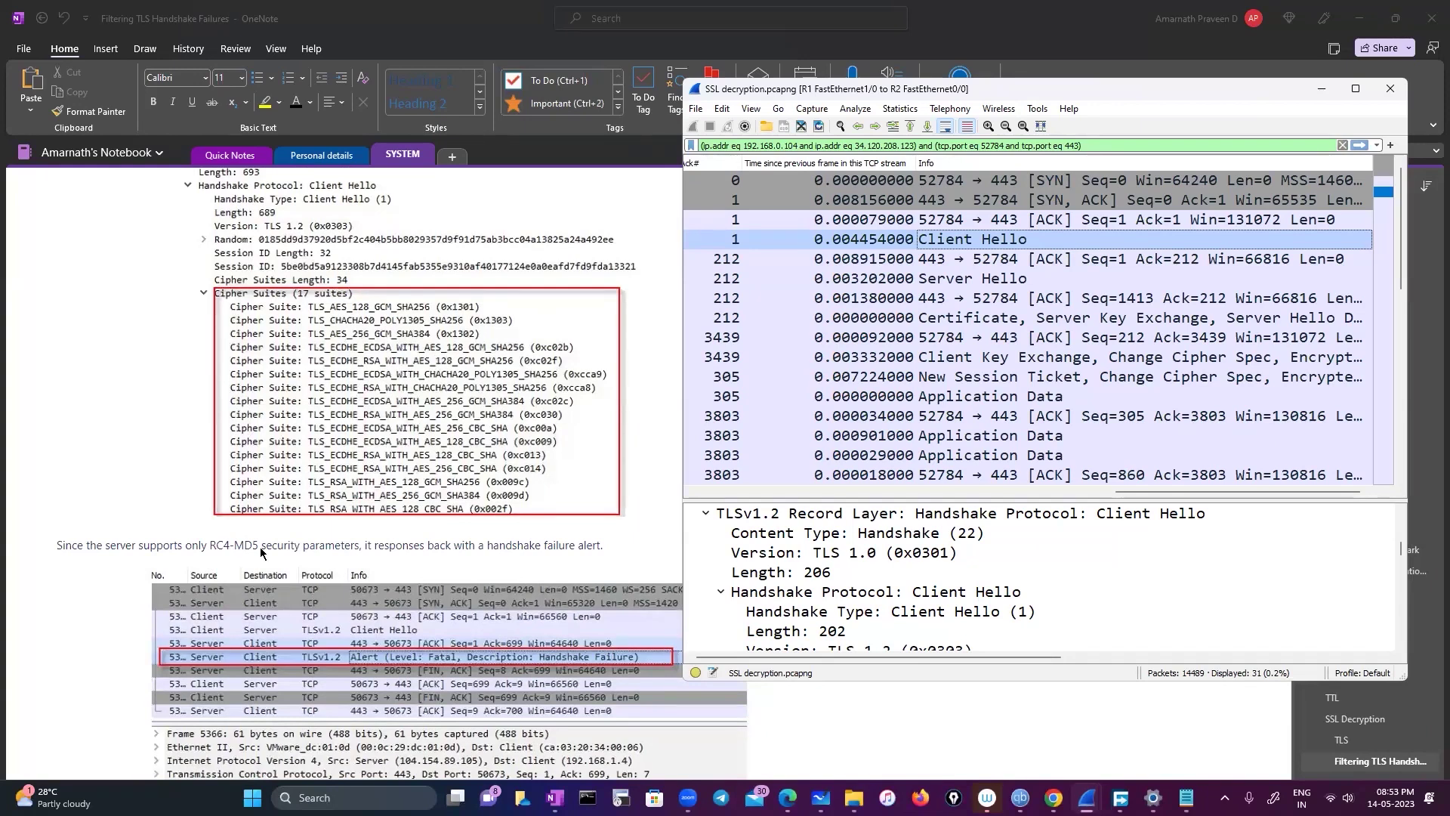
pyautogui.scroll(-5, 260, 551)
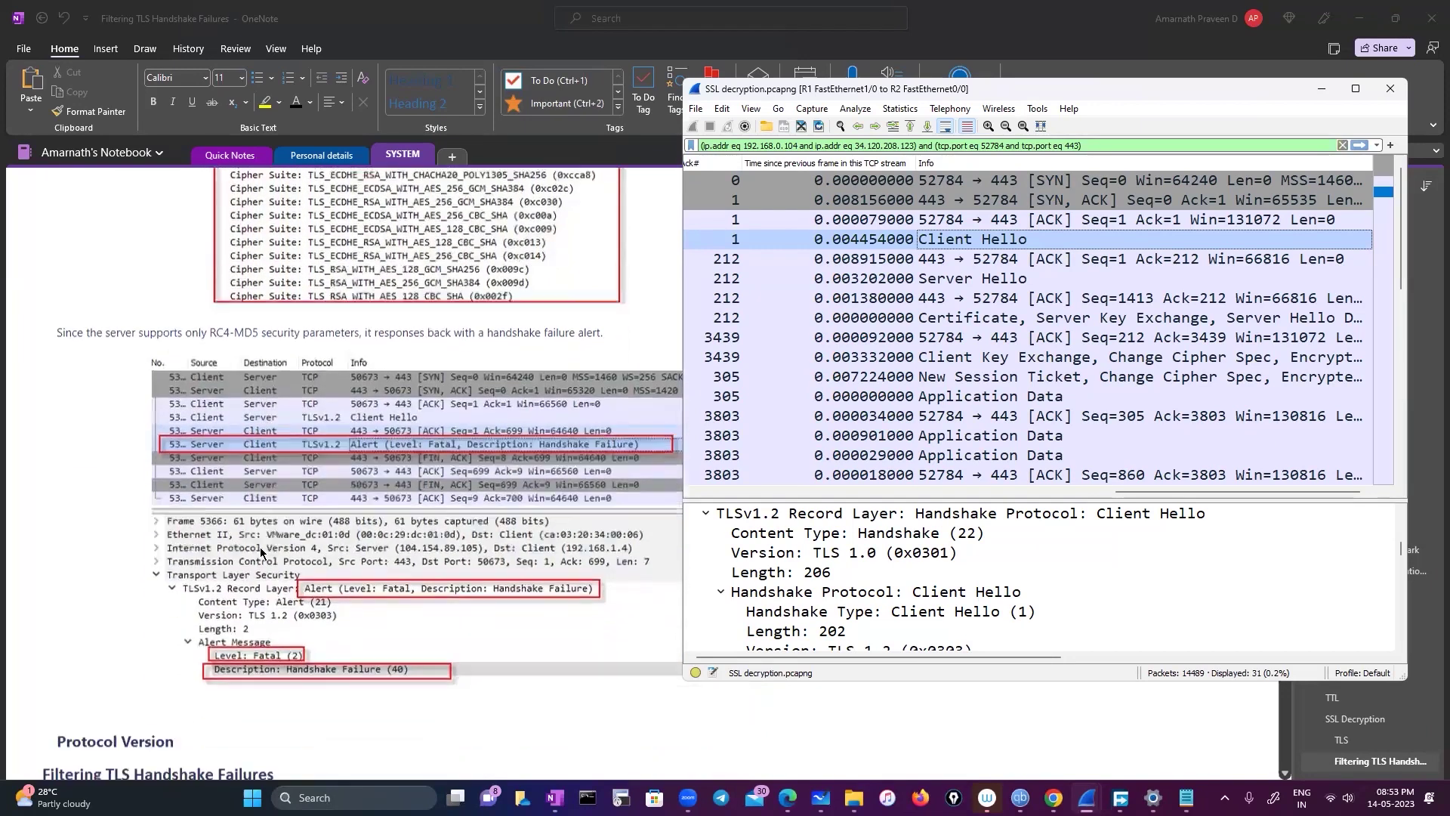
pyautogui.scroll(-1, 259, 551)
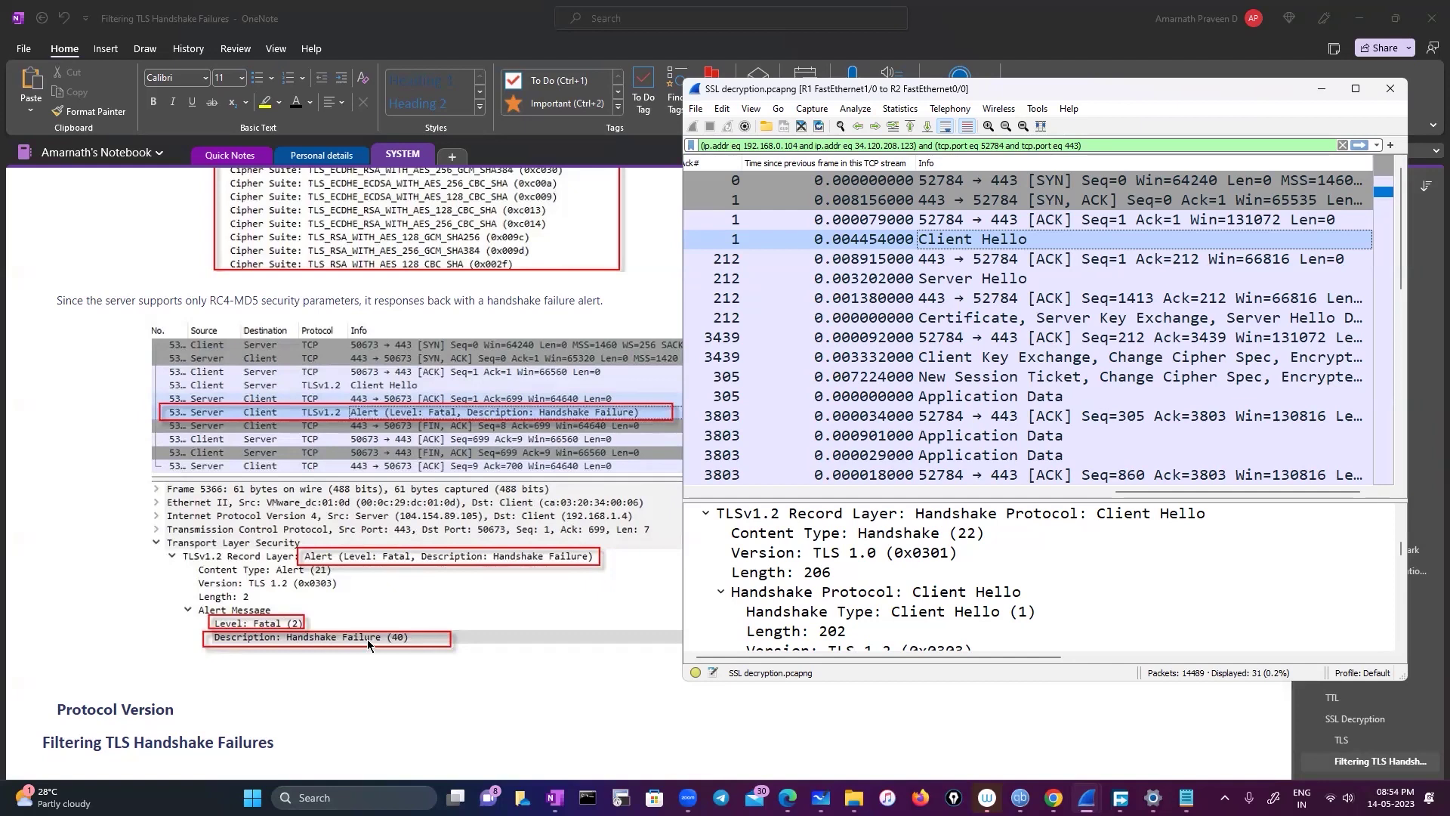
pyautogui.scroll(3, 367, 639)
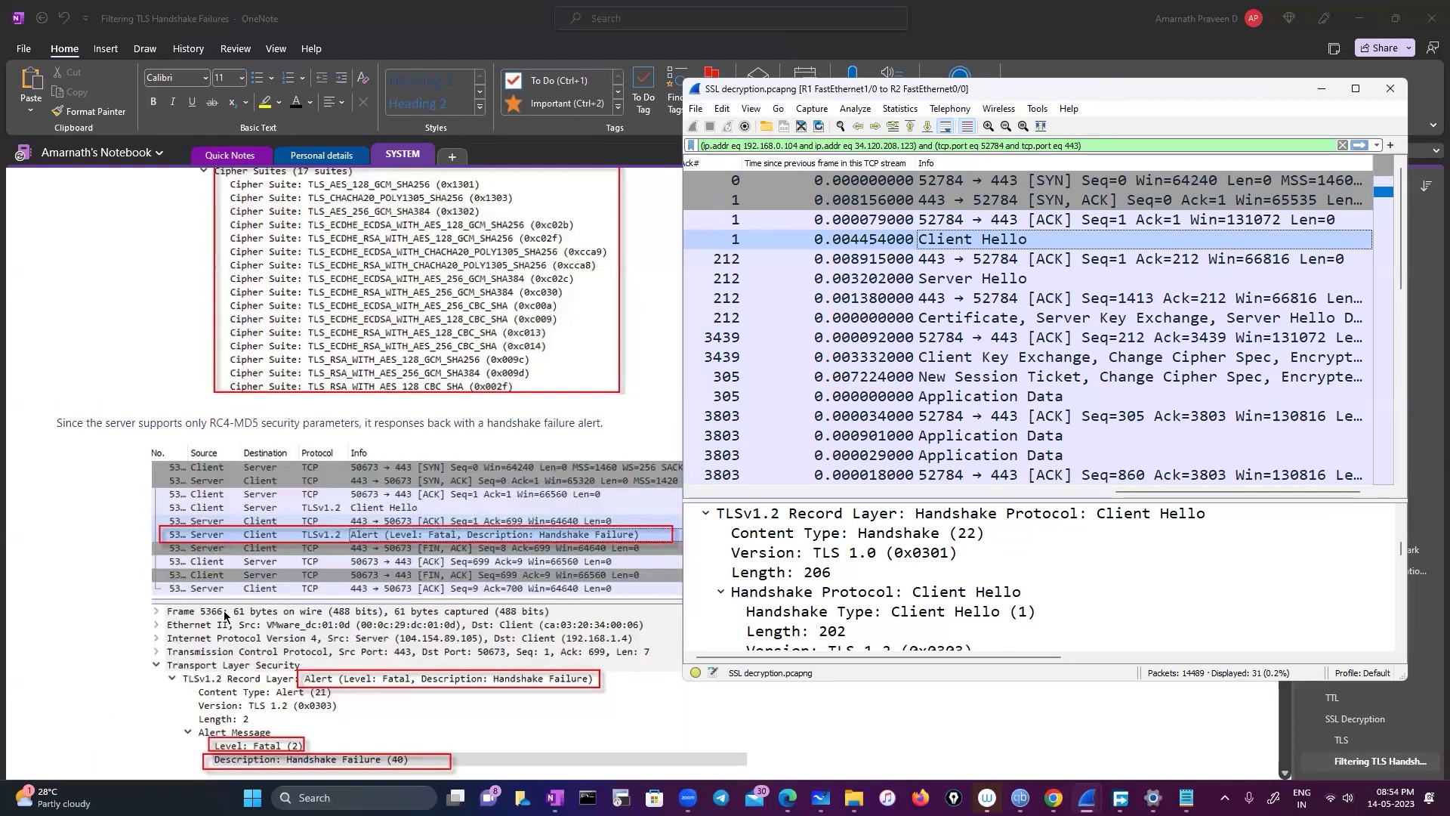
pyautogui.scroll(6, 258, 463)
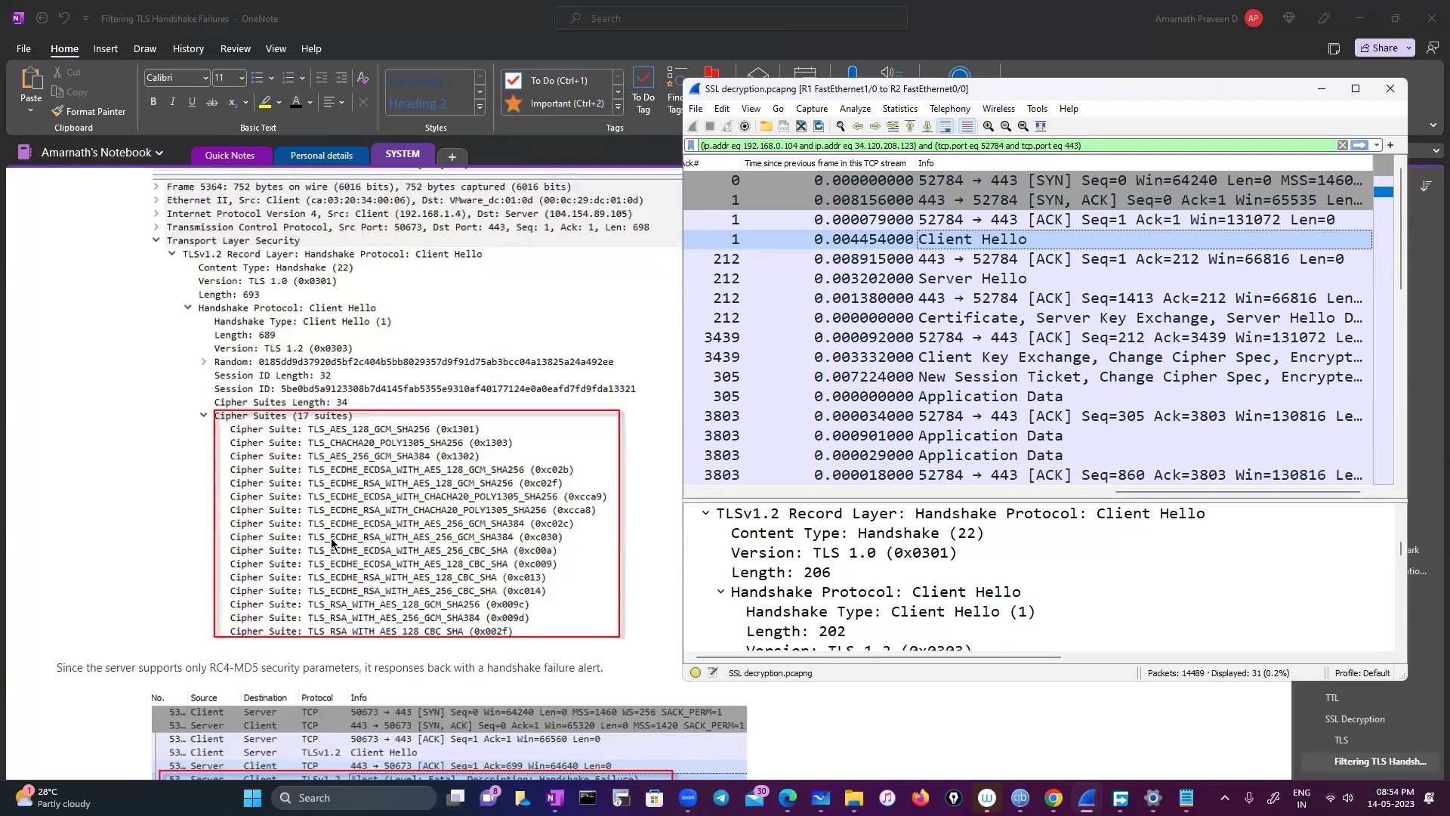
pyautogui.scroll(-12, 331, 538)
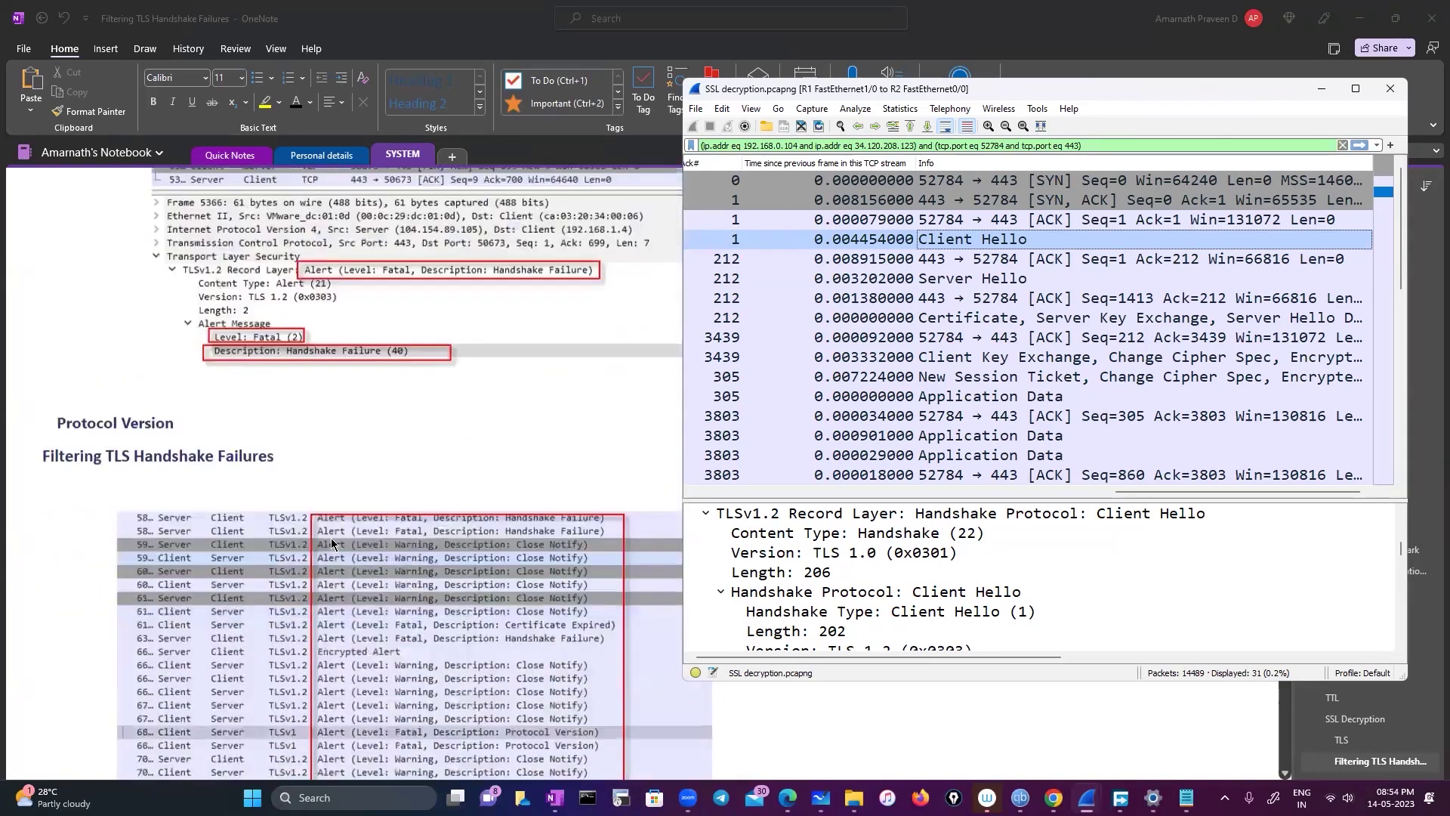
pyautogui.scroll(-3, 330, 538)
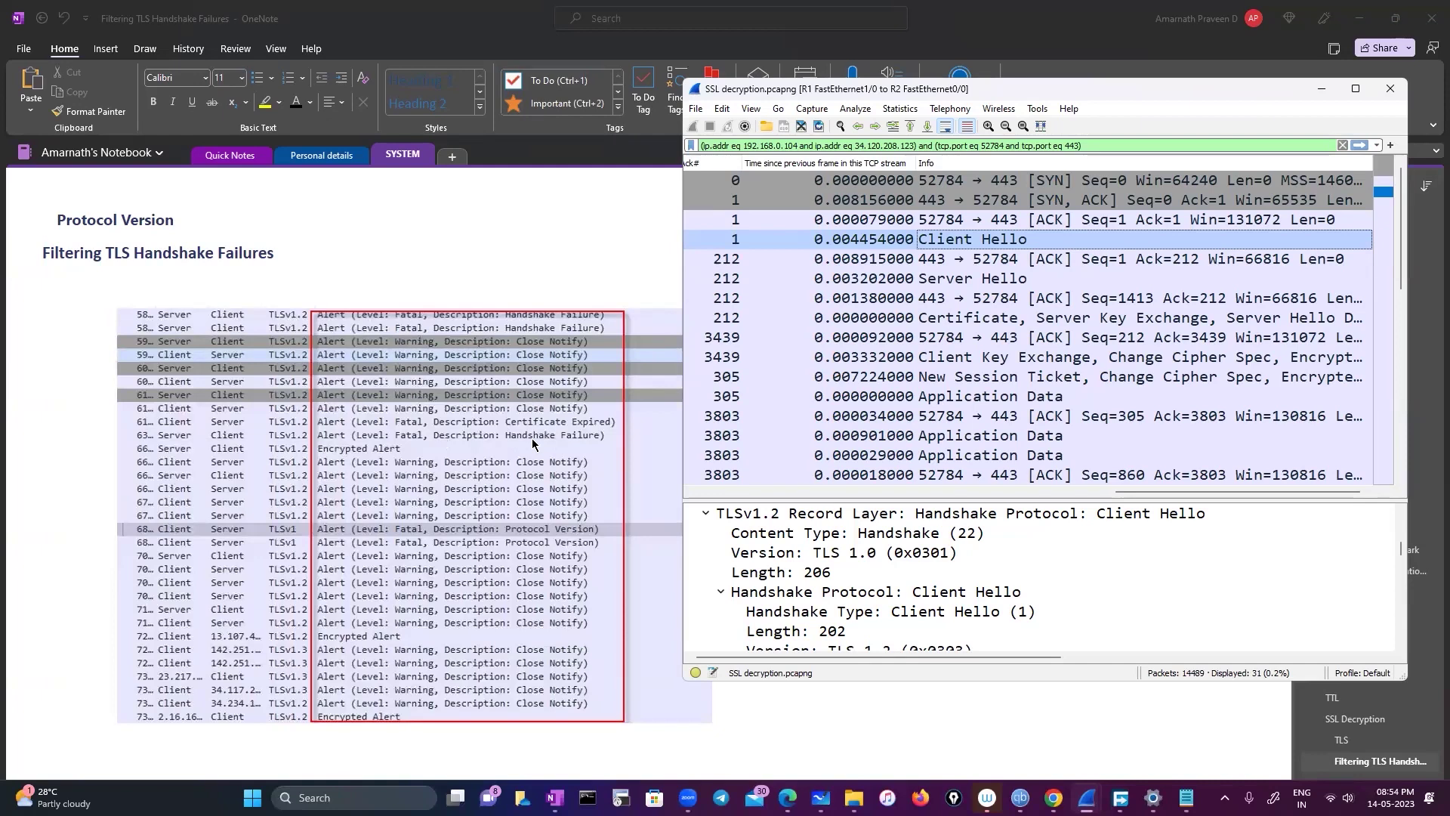
# Return to the OneNote page and examine the Closure Alerts section with its annotated TLS connection and encrypted alert
pyautogui.scroll(-7, 532, 438)
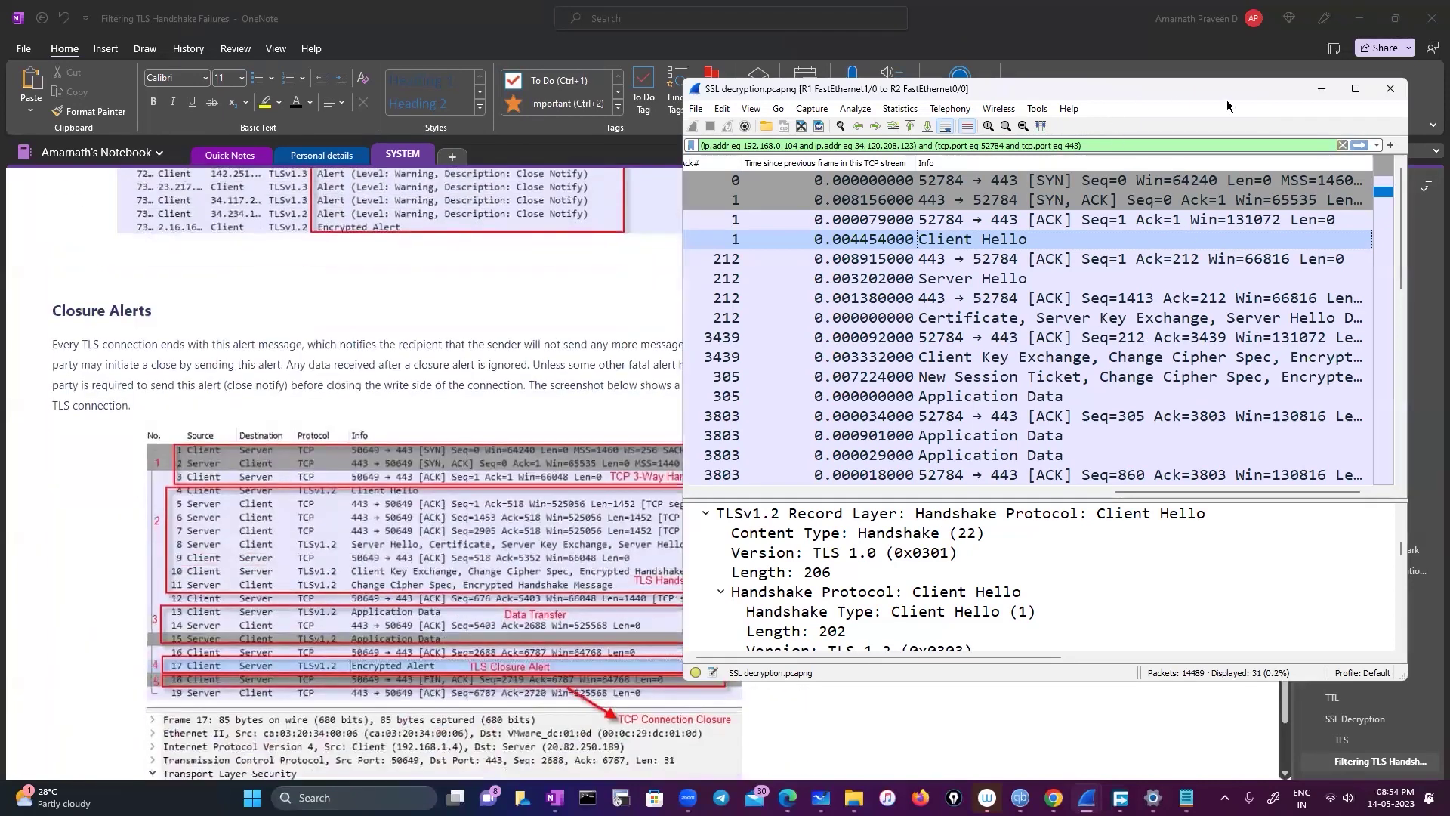
pyautogui.click(393, 554)
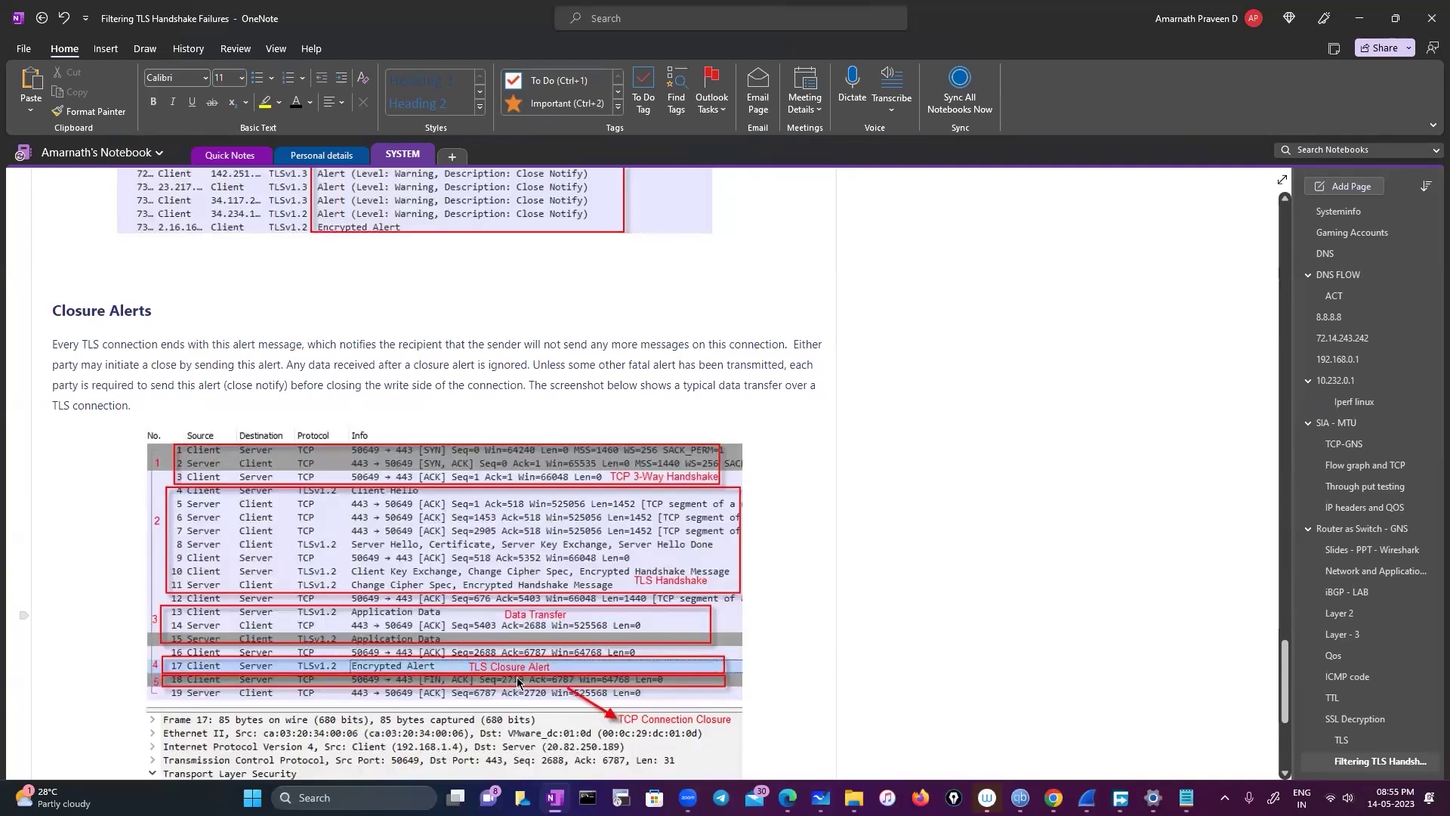
pyautogui.scroll(-2, 519, 683)
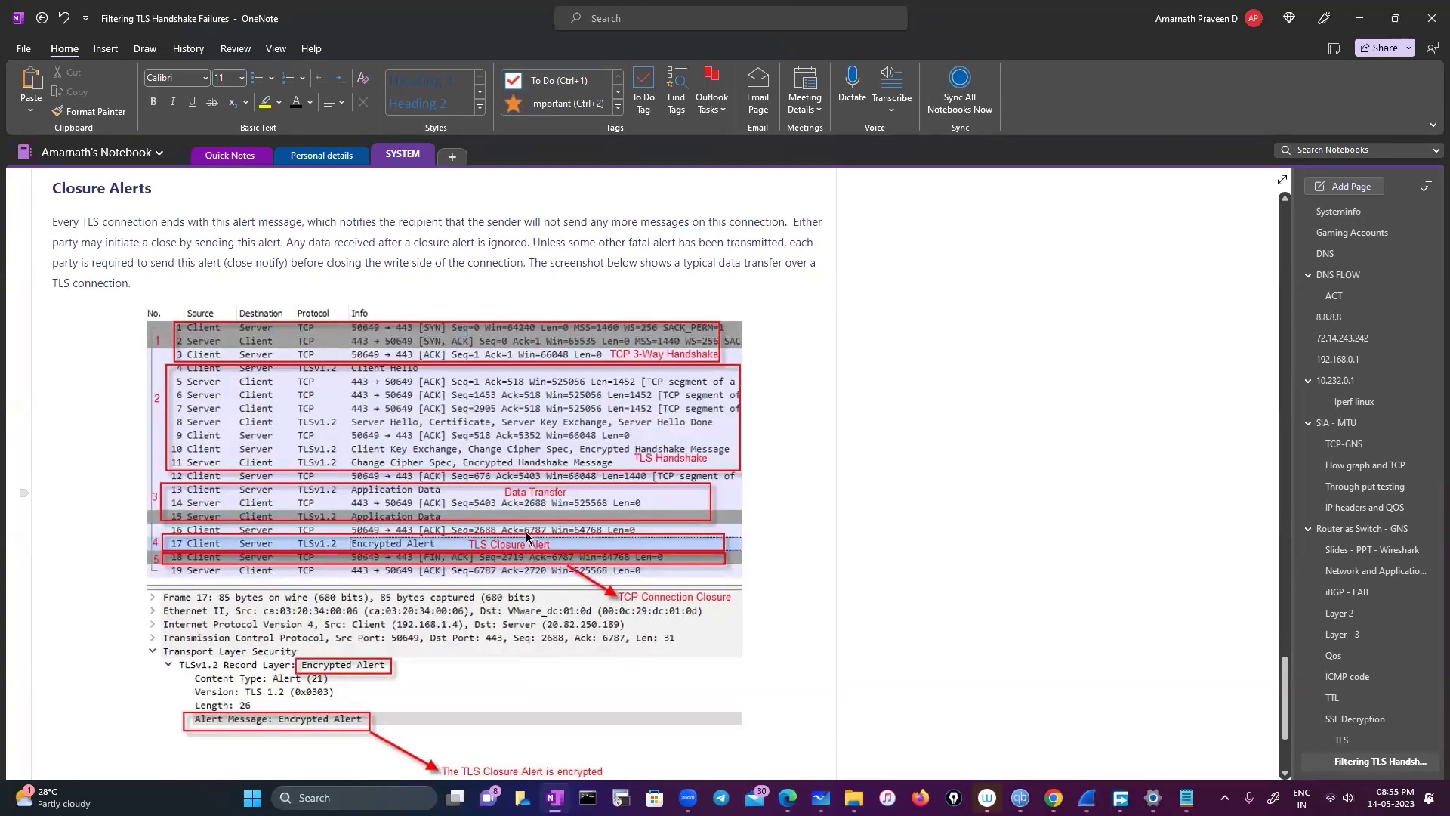
pyautogui.scroll(-3, 526, 533)
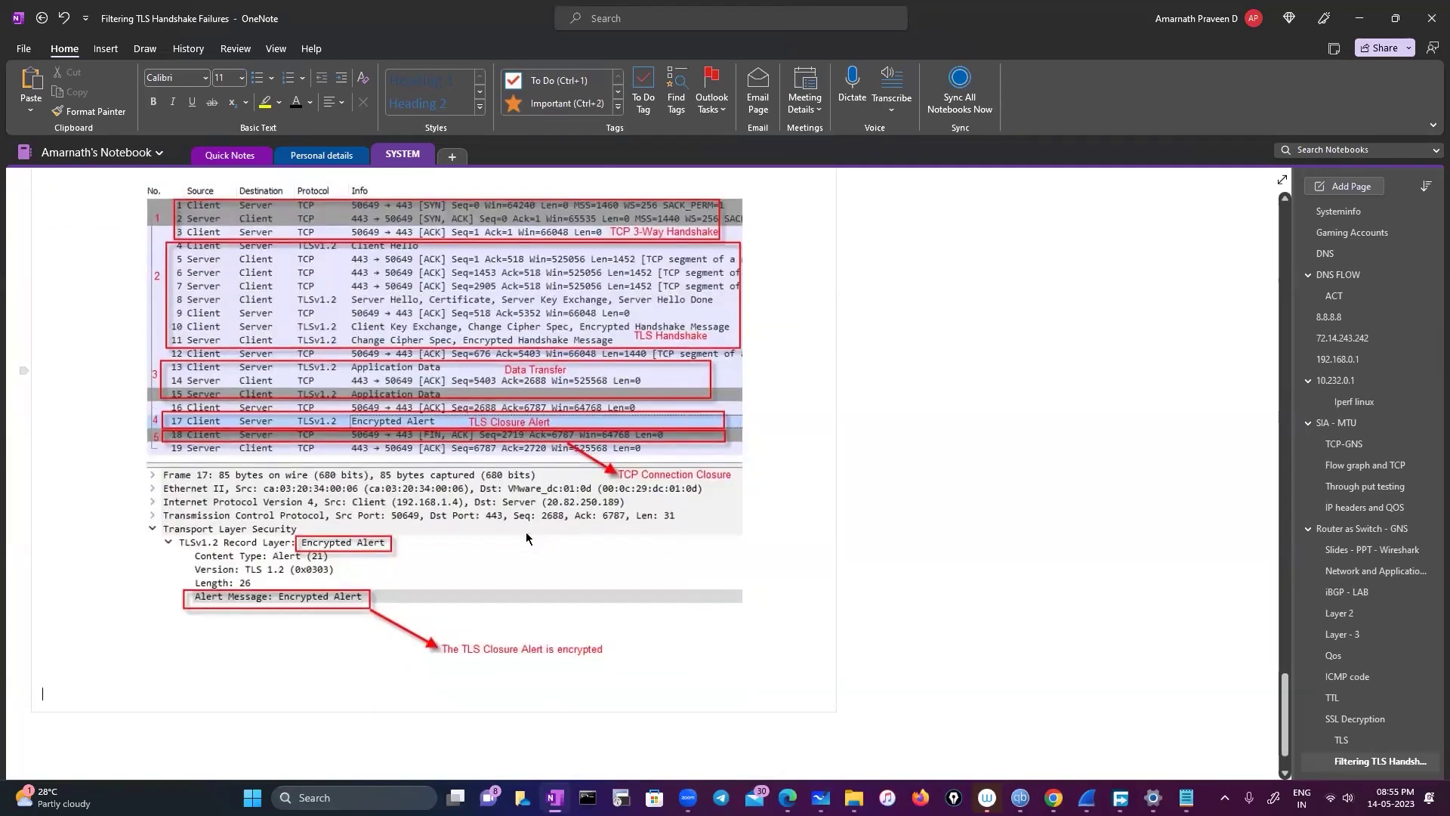
pyautogui.scroll(-3, 526, 531)
pyautogui.scroll(3, 525, 532)
pyautogui.scroll(3, 596, 541)
pyautogui.scroll(8, 596, 540)
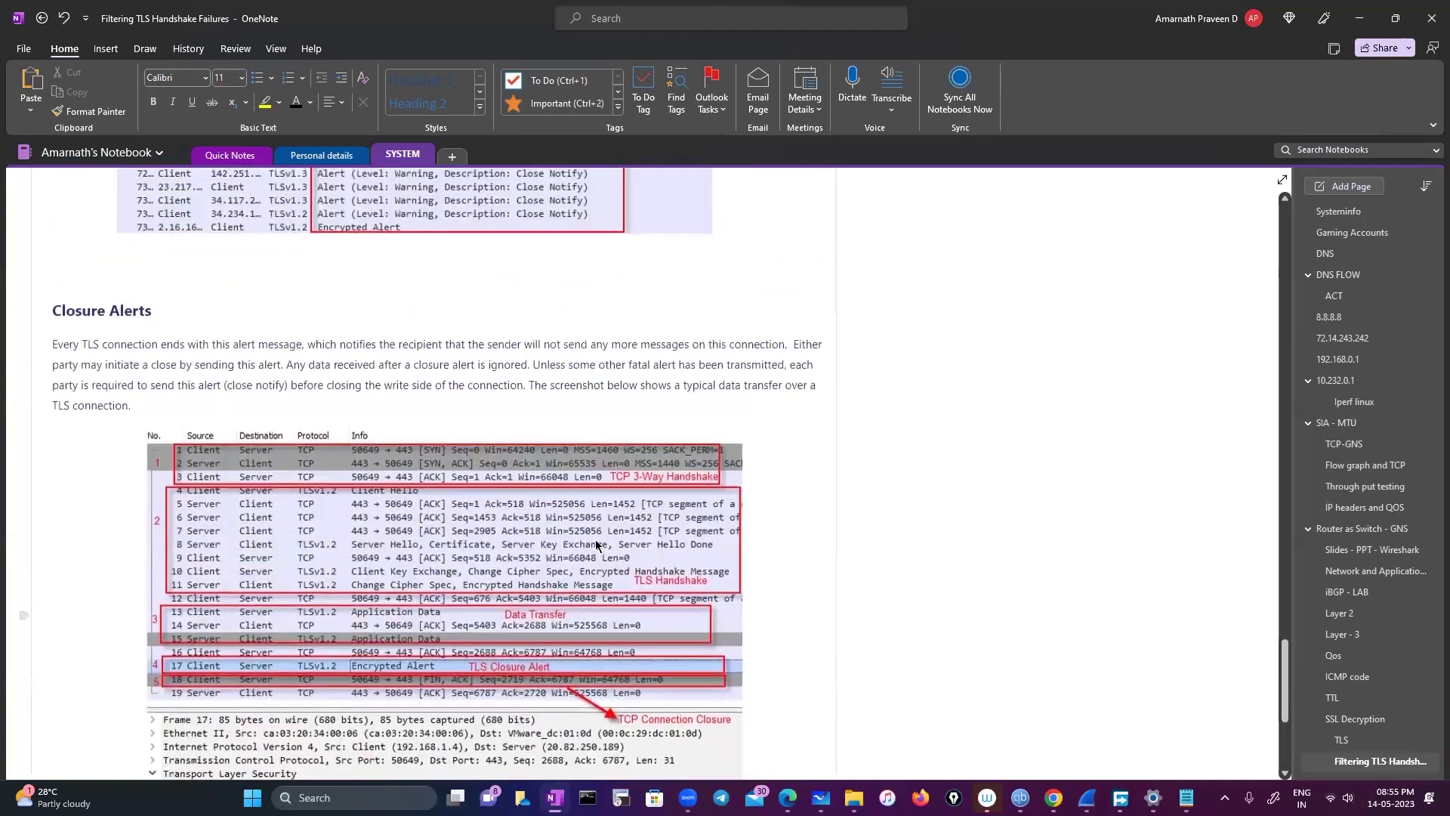
# Return to the Bad Certificate alert example at the start of the TLS handshake failure notes
pyautogui.scroll(6, 595, 542)
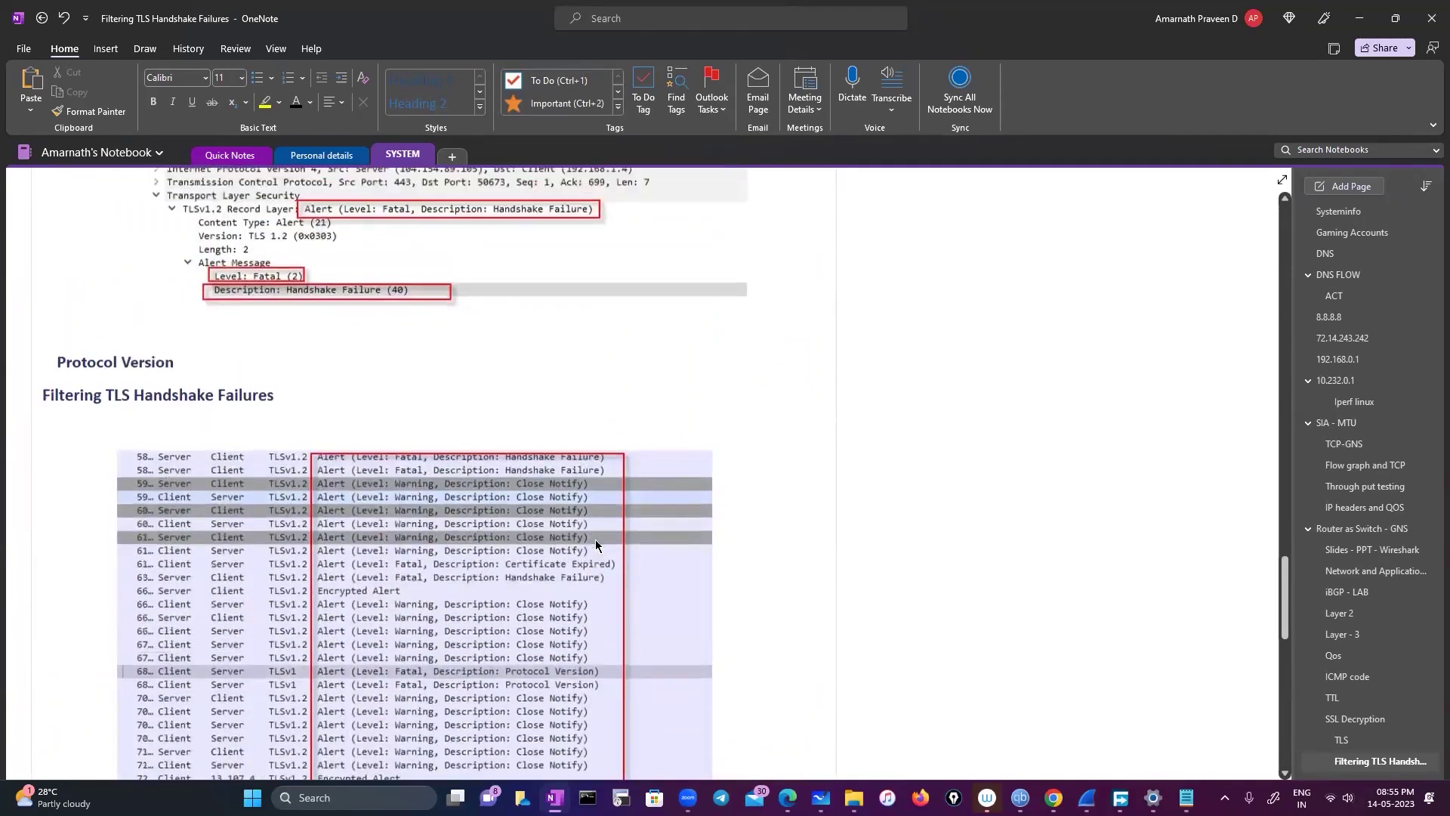
pyautogui.scroll(10, 596, 540)
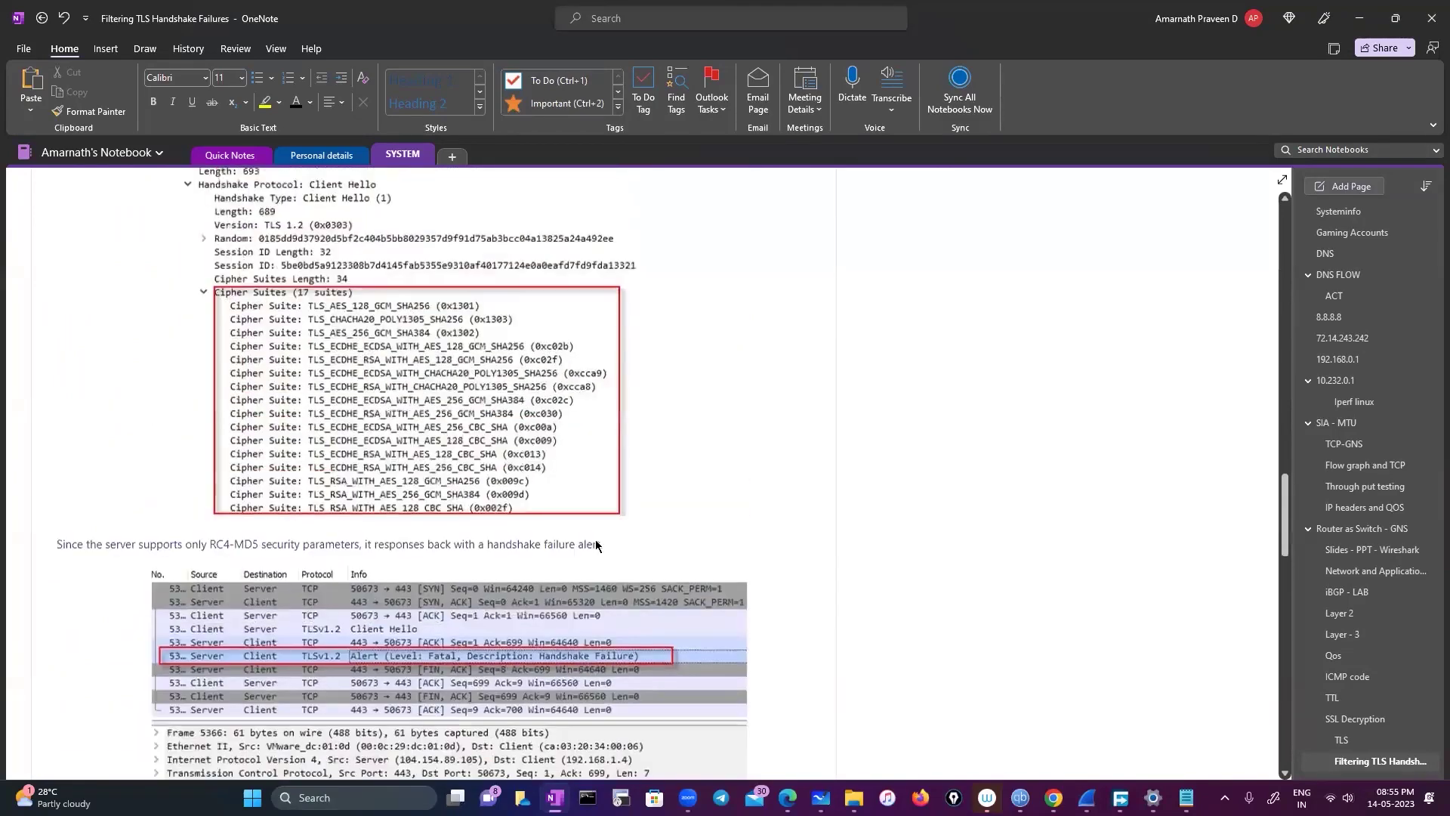
pyautogui.scroll(12, 595, 543)
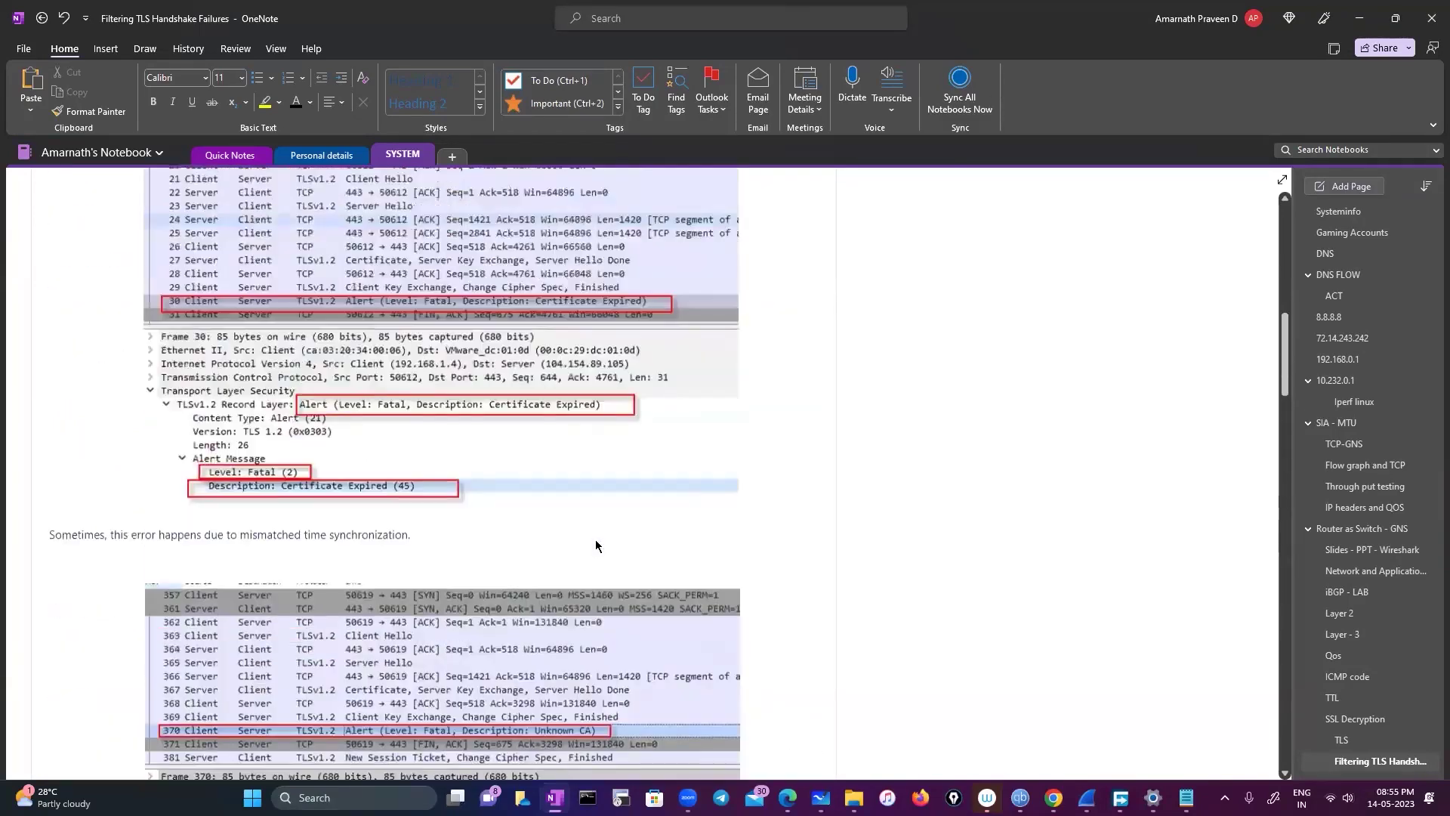
pyautogui.scroll(5, 598, 558)
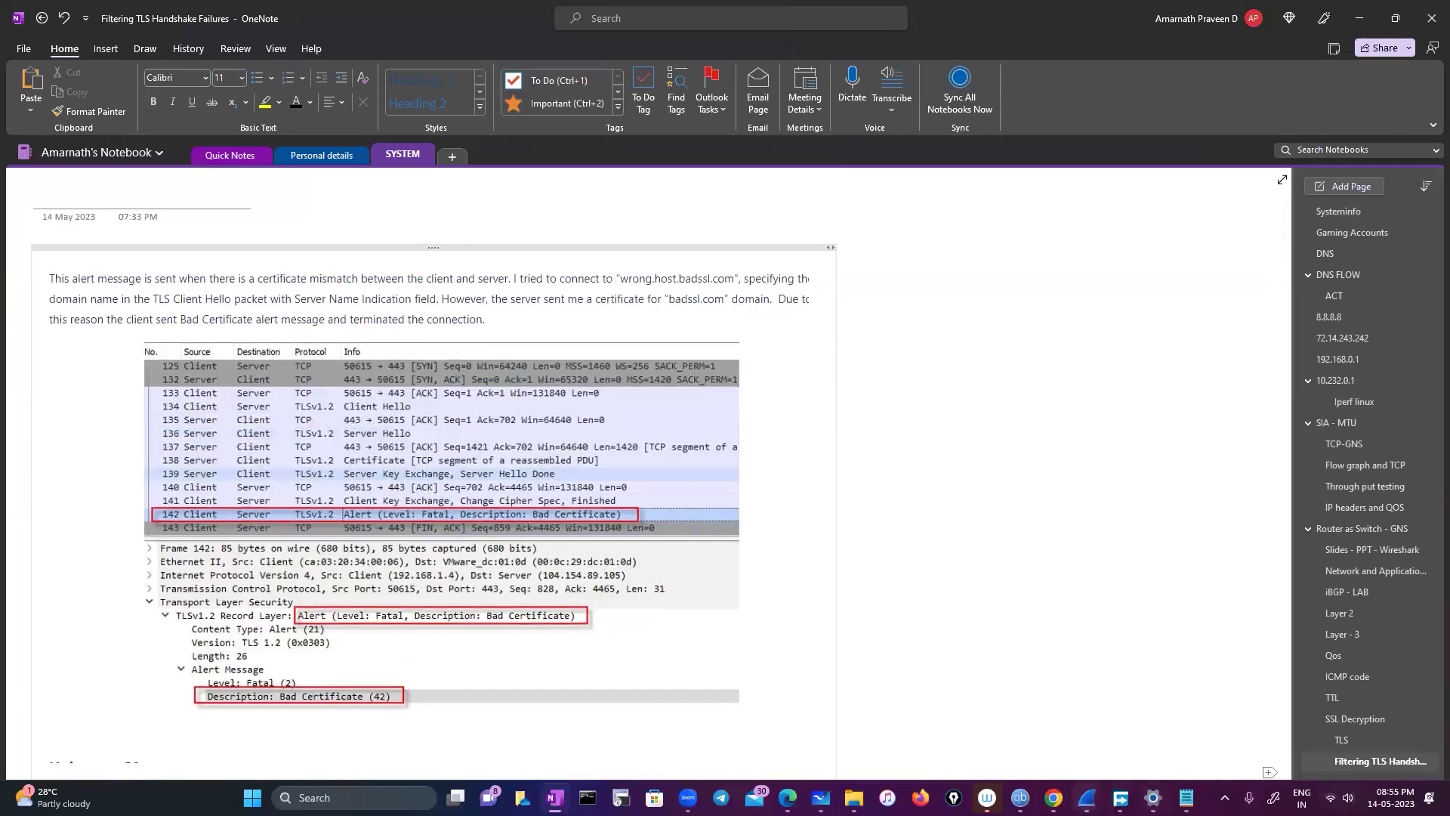
# Switch to the TLS Decryption capture in Wireshark and clear its tls display filter
pyautogui.click(1087, 797)
pyautogui.click(1136, 744)
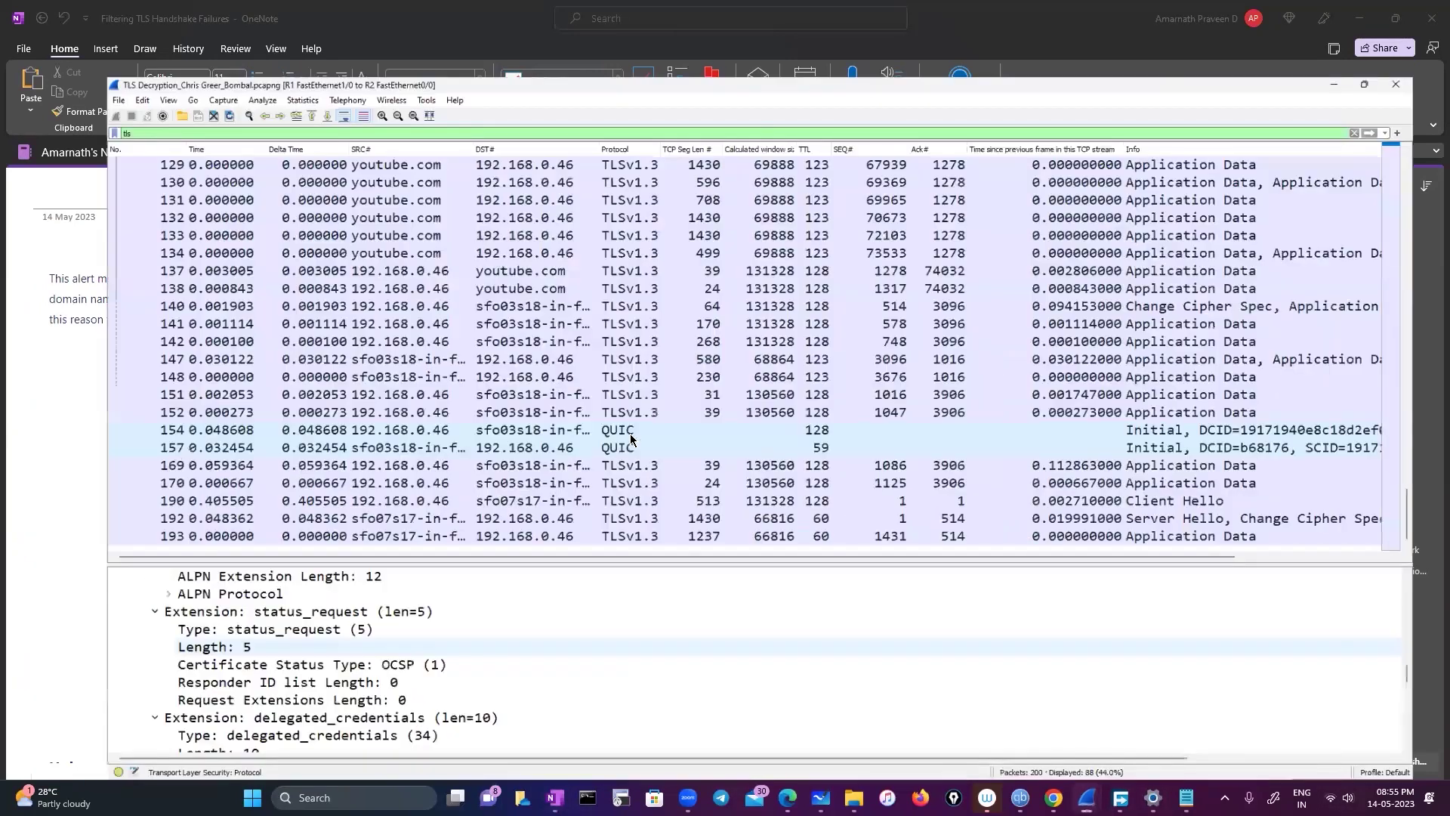
pyautogui.scroll(10, 1227, 103)
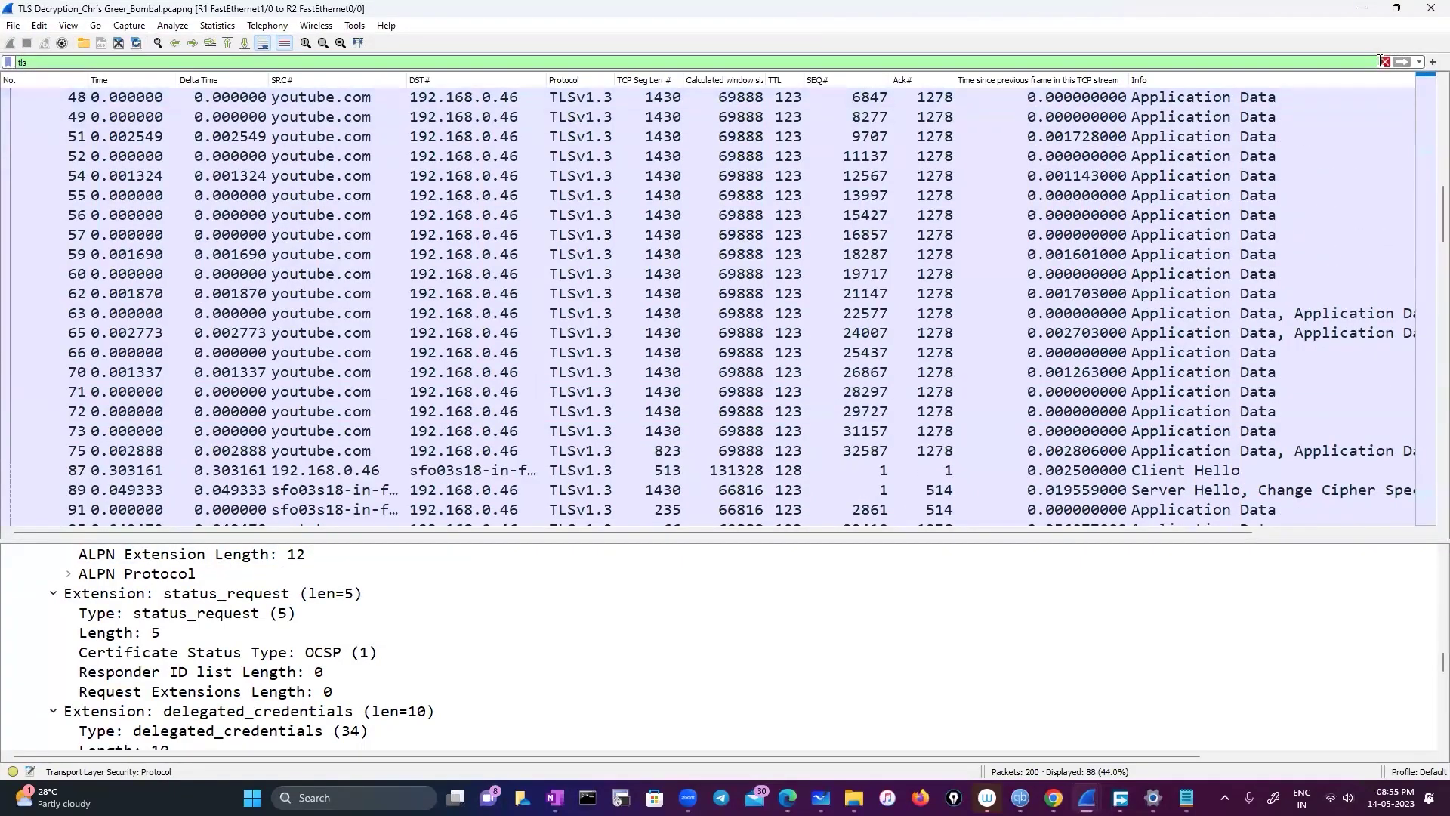
pyautogui.click(1385, 62)
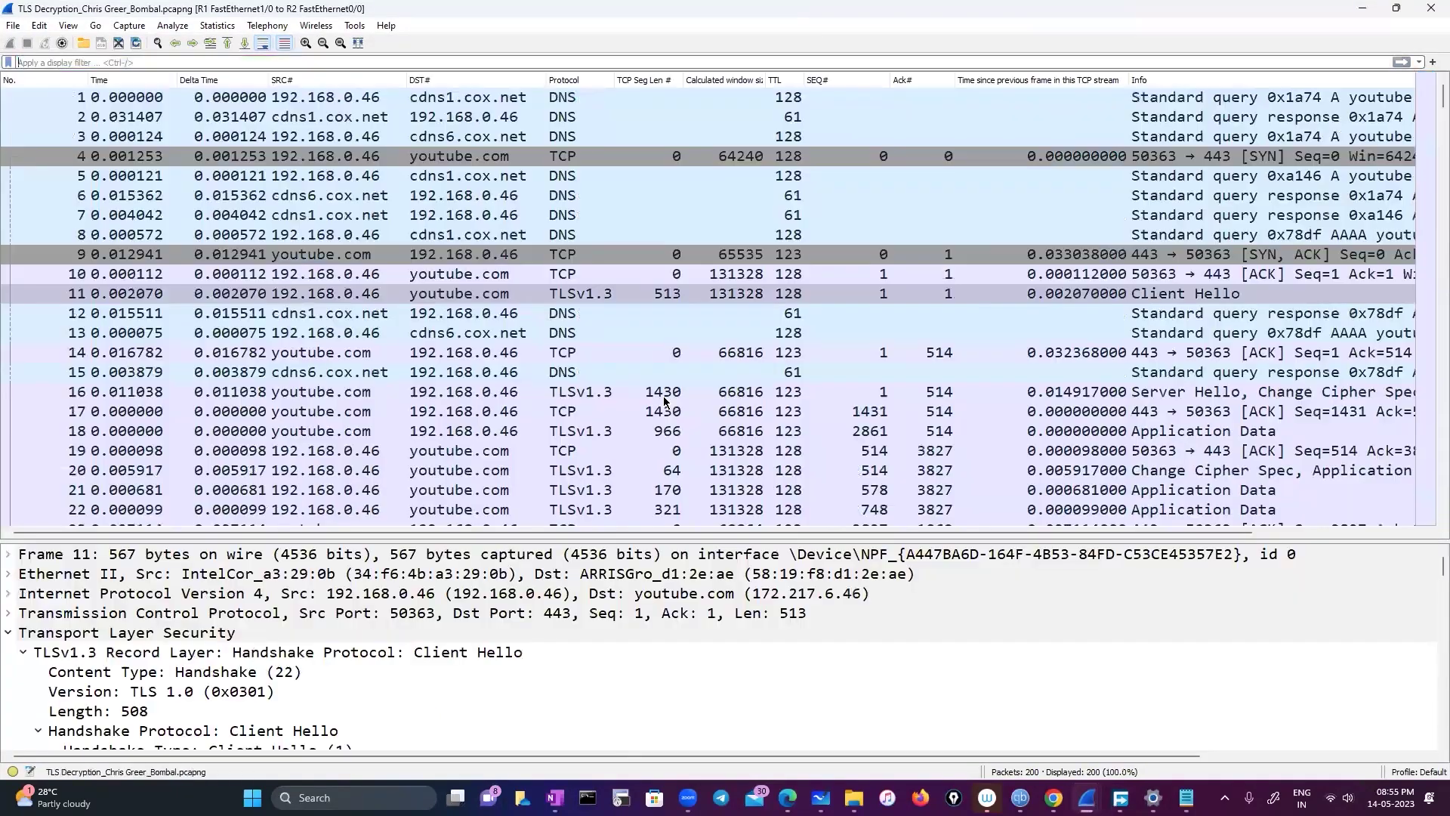
# Examine the unfiltered packet list through to the last packet, including the Info column for the connection closures
pyautogui.scroll(-18, 664, 396)
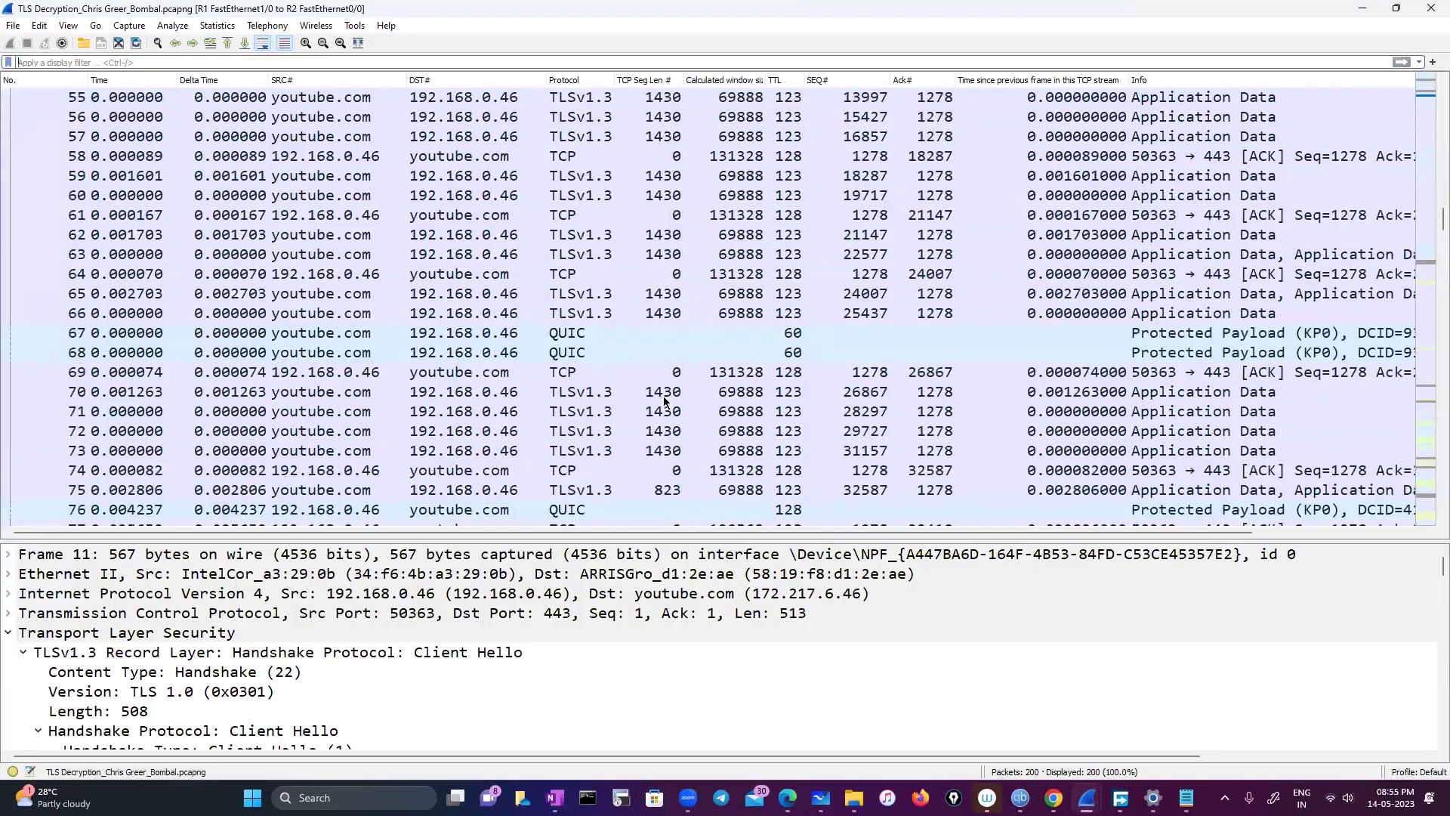
pyautogui.scroll(-11, 663, 396)
pyautogui.scroll(3, 663, 396)
pyautogui.scroll(-1, 664, 396)
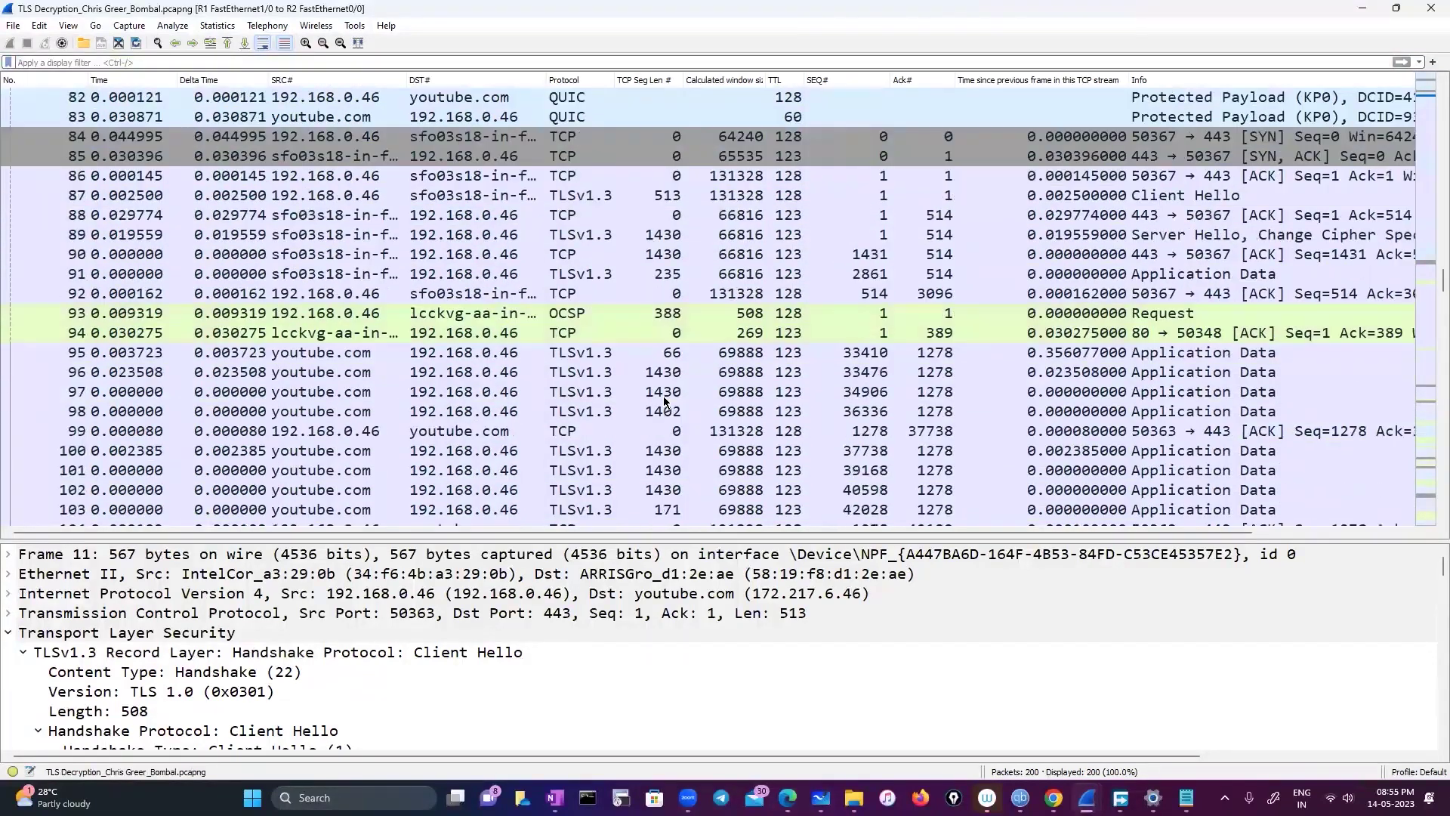
pyautogui.scroll(-16, 663, 396)
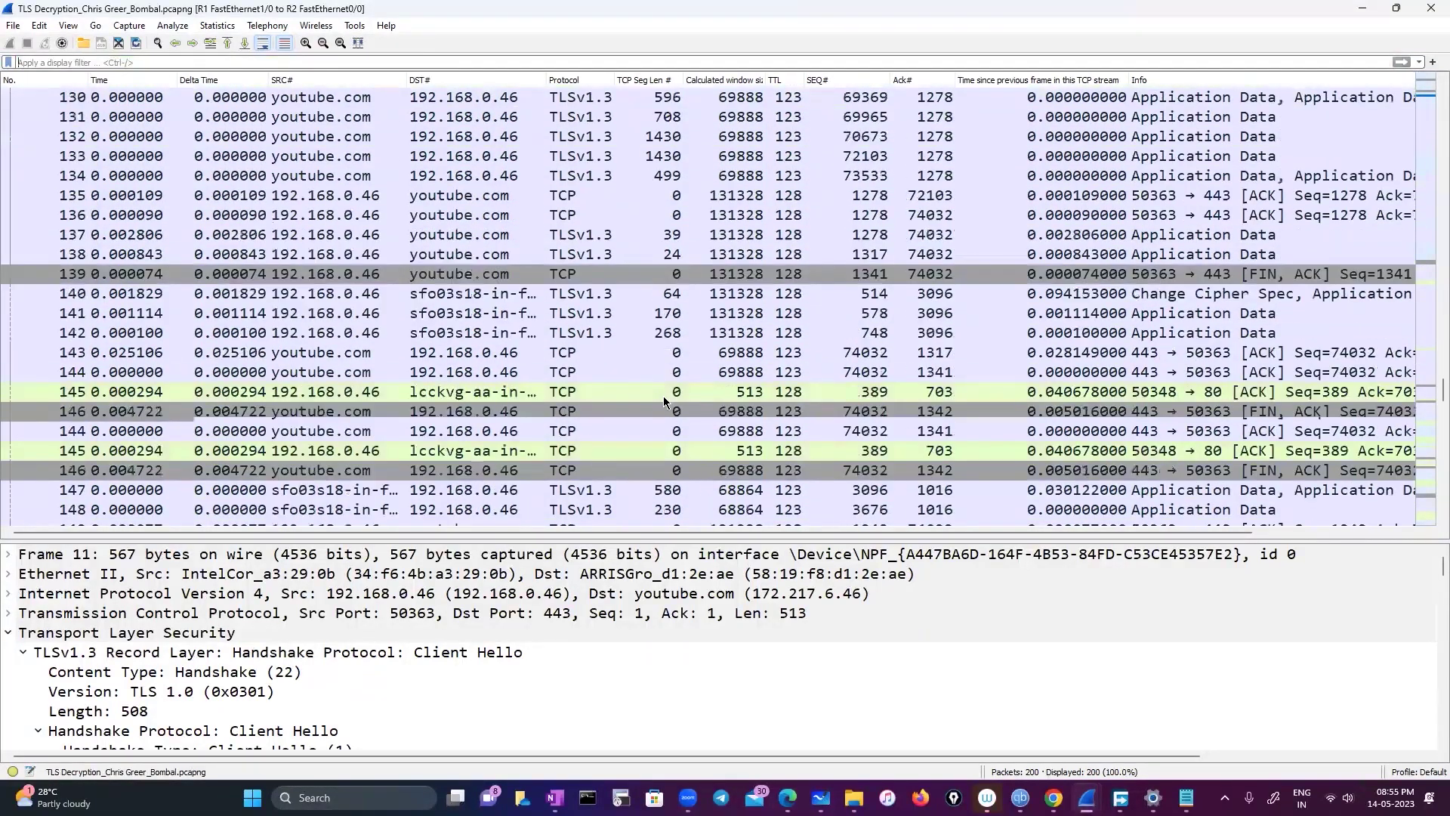
pyautogui.scroll(-16, 664, 396)
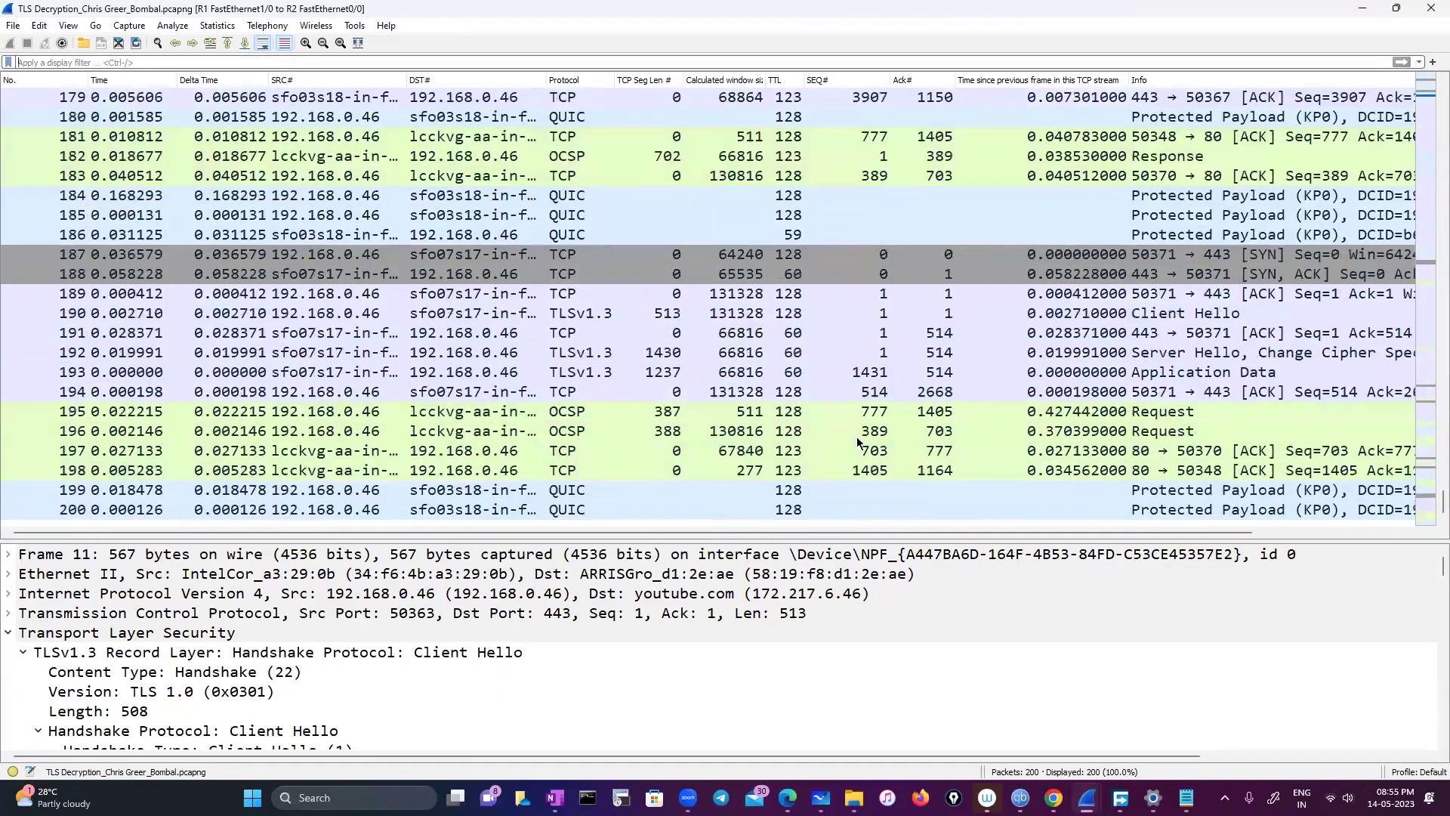
pyautogui.scroll(20, 858, 442)
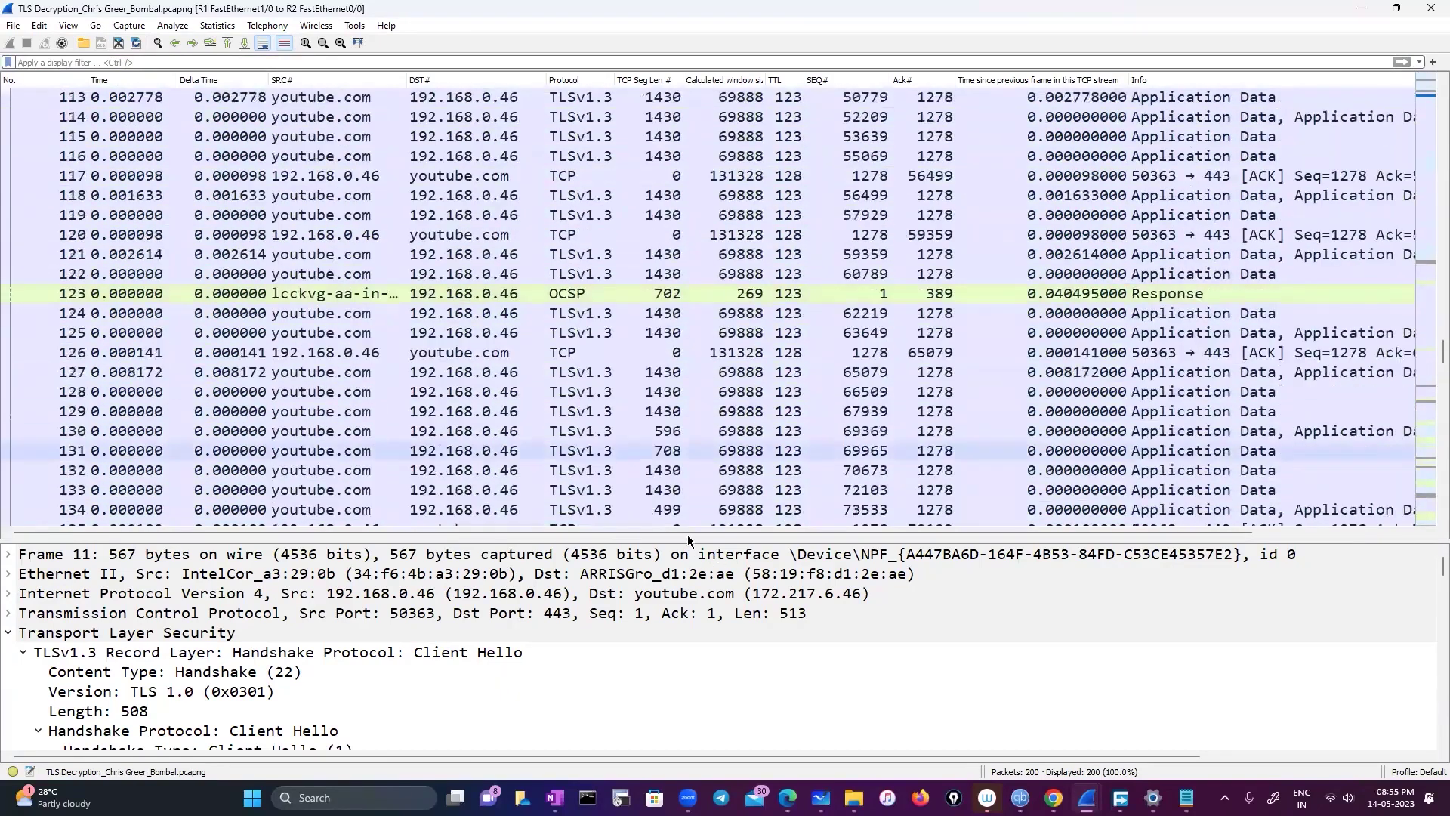
pyautogui.hscroll(5, 579, 420)
pyautogui.scroll(-3, 579, 420)
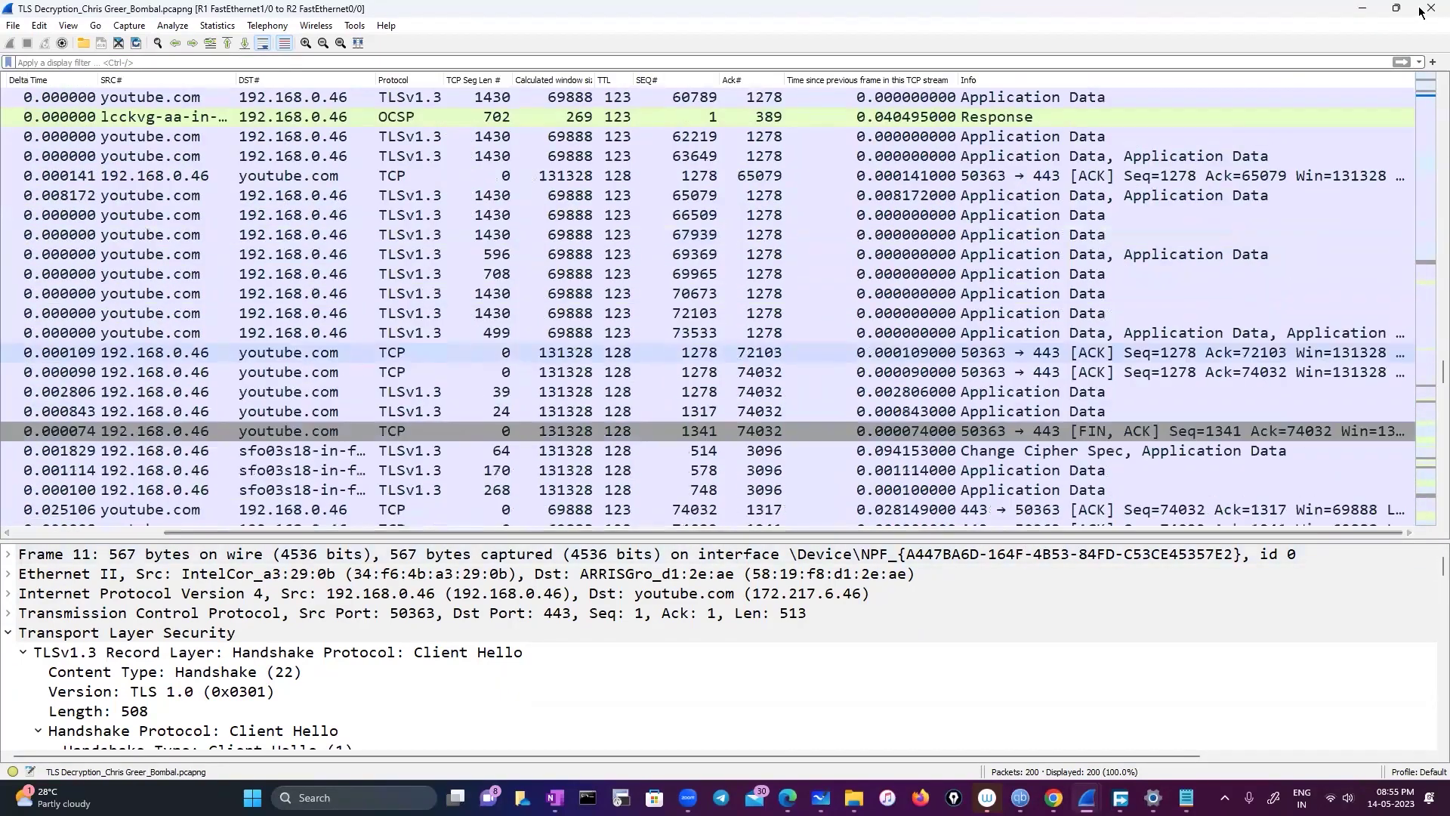
pyautogui.scroll(-10, 748, 341)
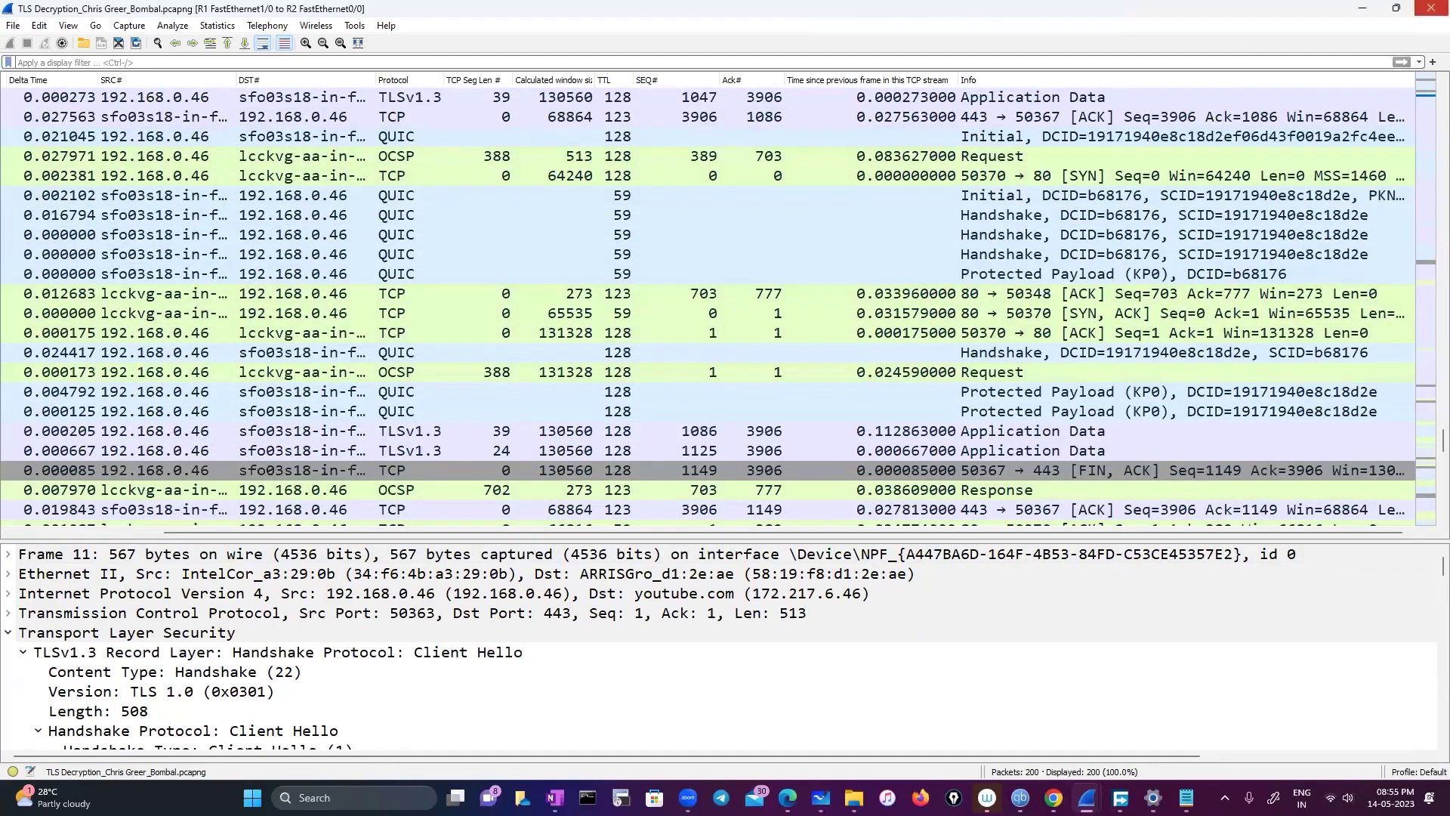
# Close the opened capture file, relaunch Wireshark and start a live capture on the Wi-Fi interface
pyautogui.click(1438, 8)
pyautogui.press('super')
pyautogui.write('wireshark')
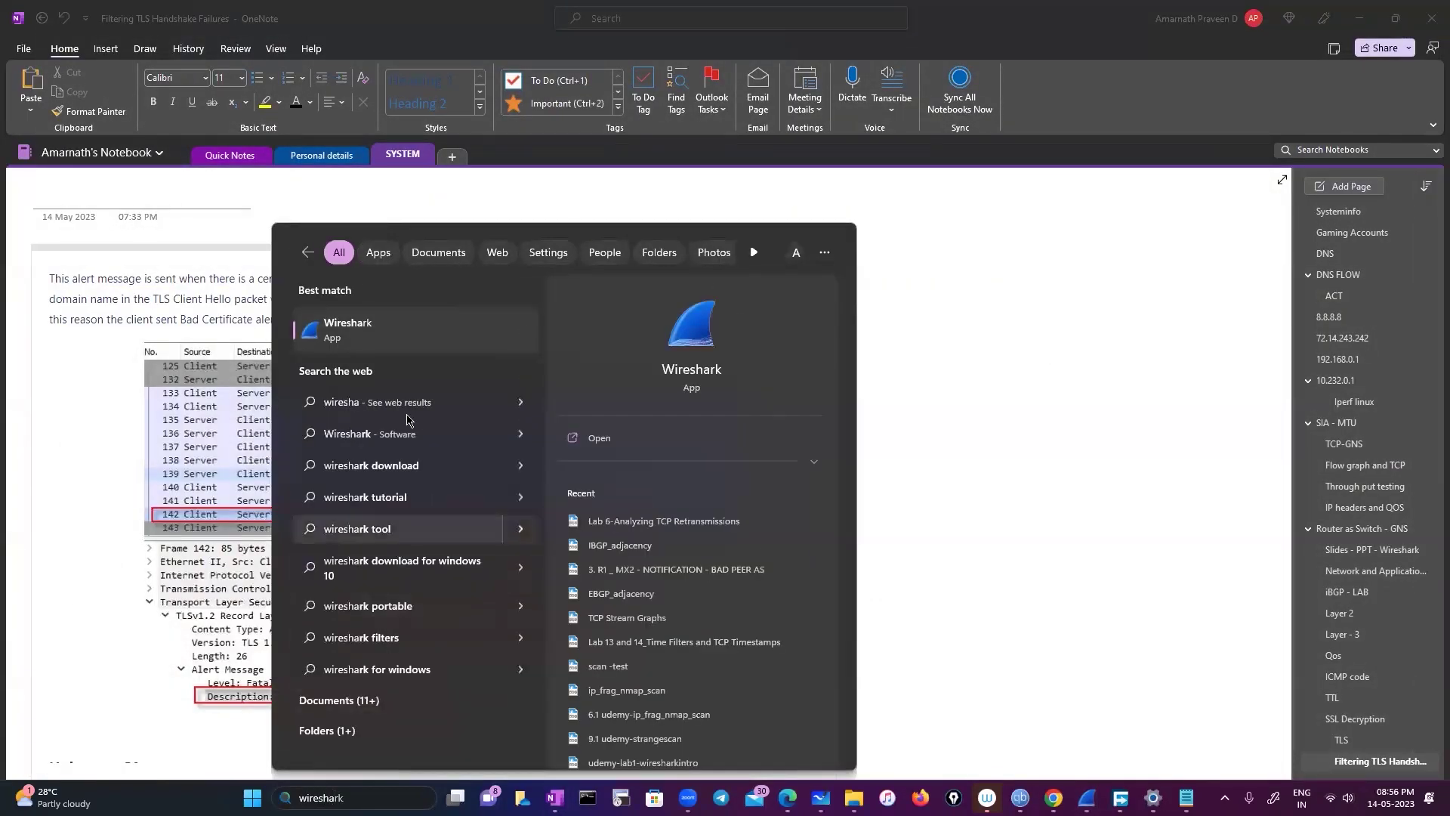
pyautogui.click(422, 334)
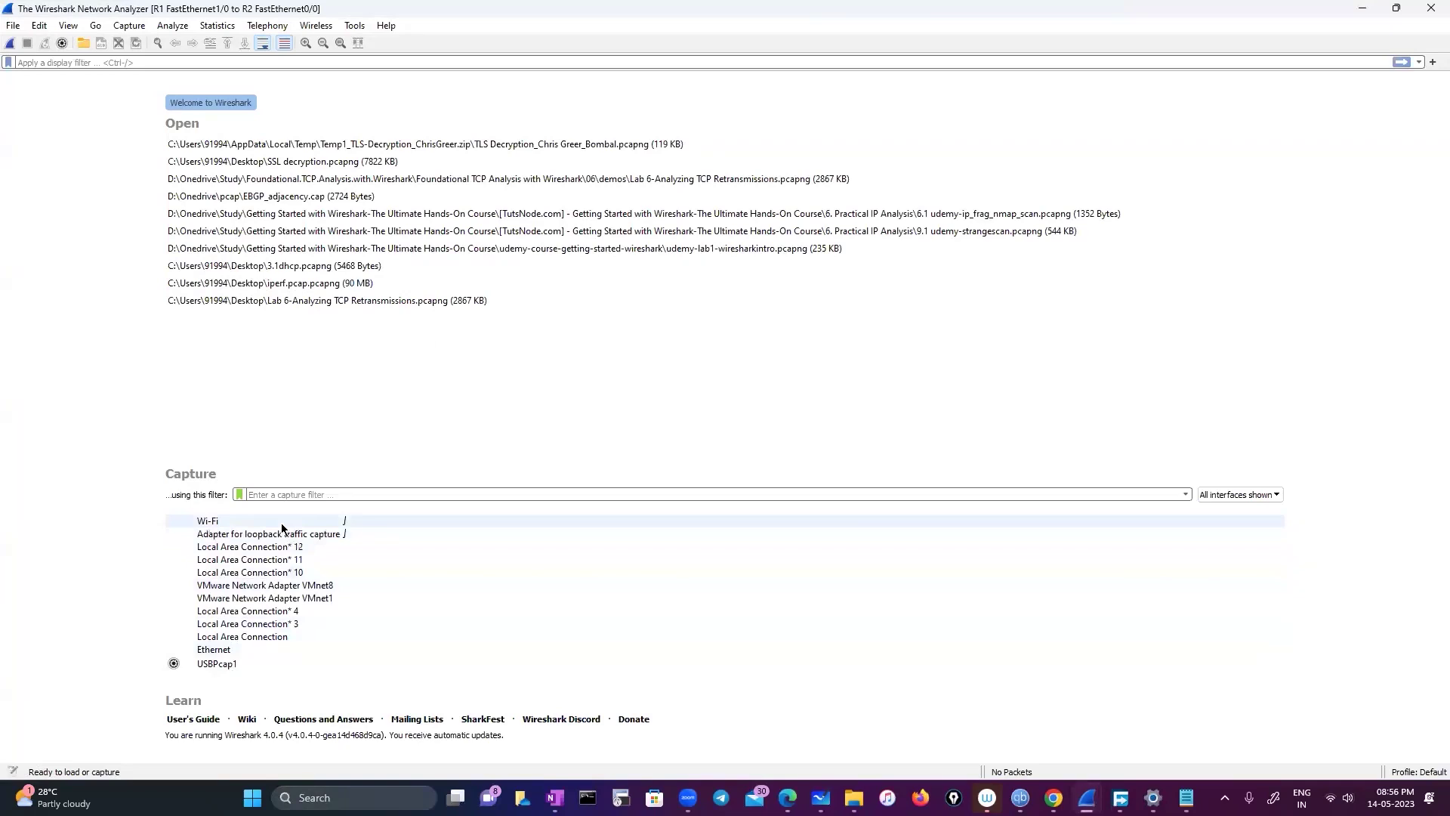
pyautogui.doubleClick(281, 522)
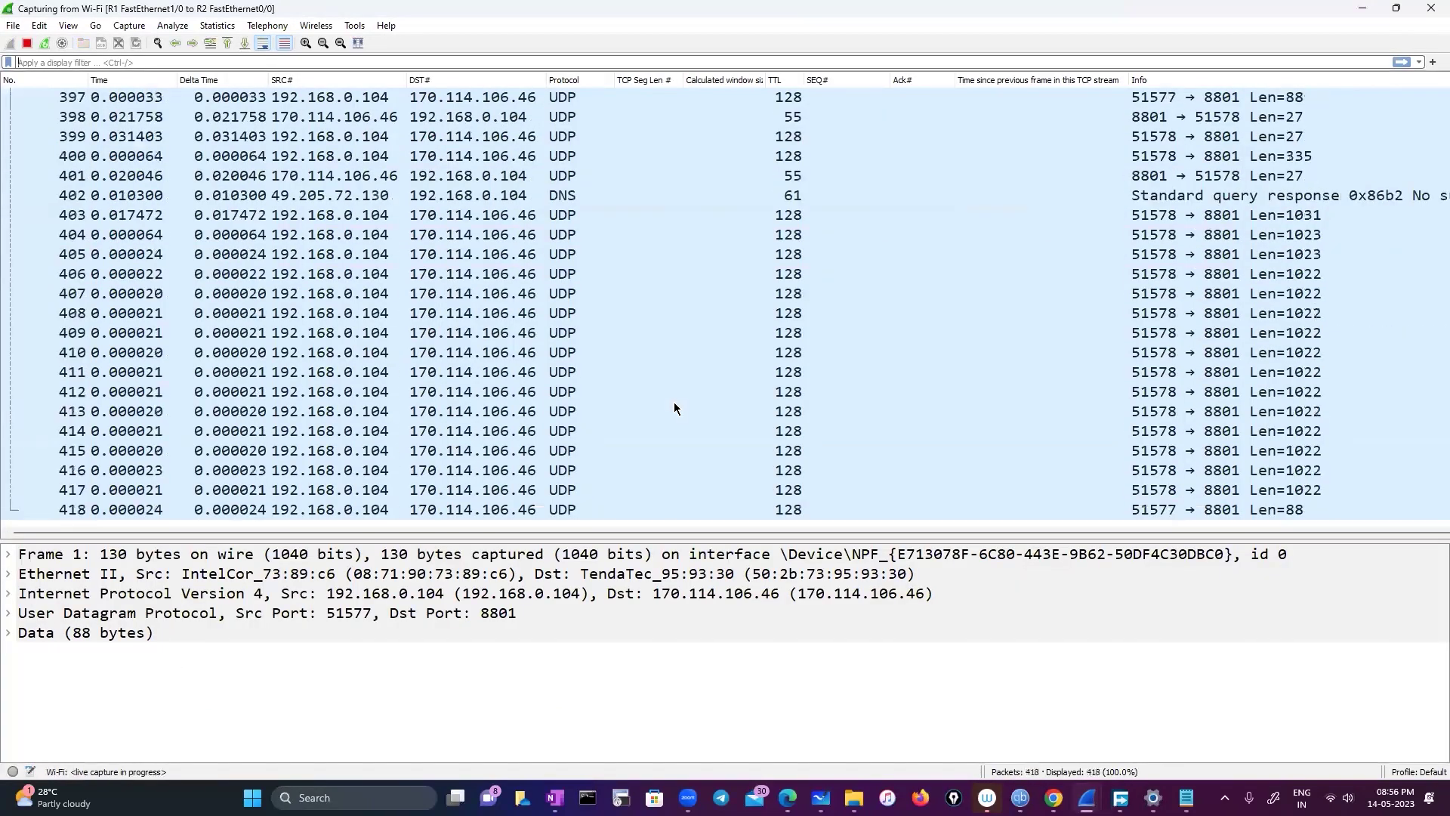
# Open Firefox to a new tab while the capture runs, then return to the Wireshark packet list
pyautogui.moveTo(1054, 797)
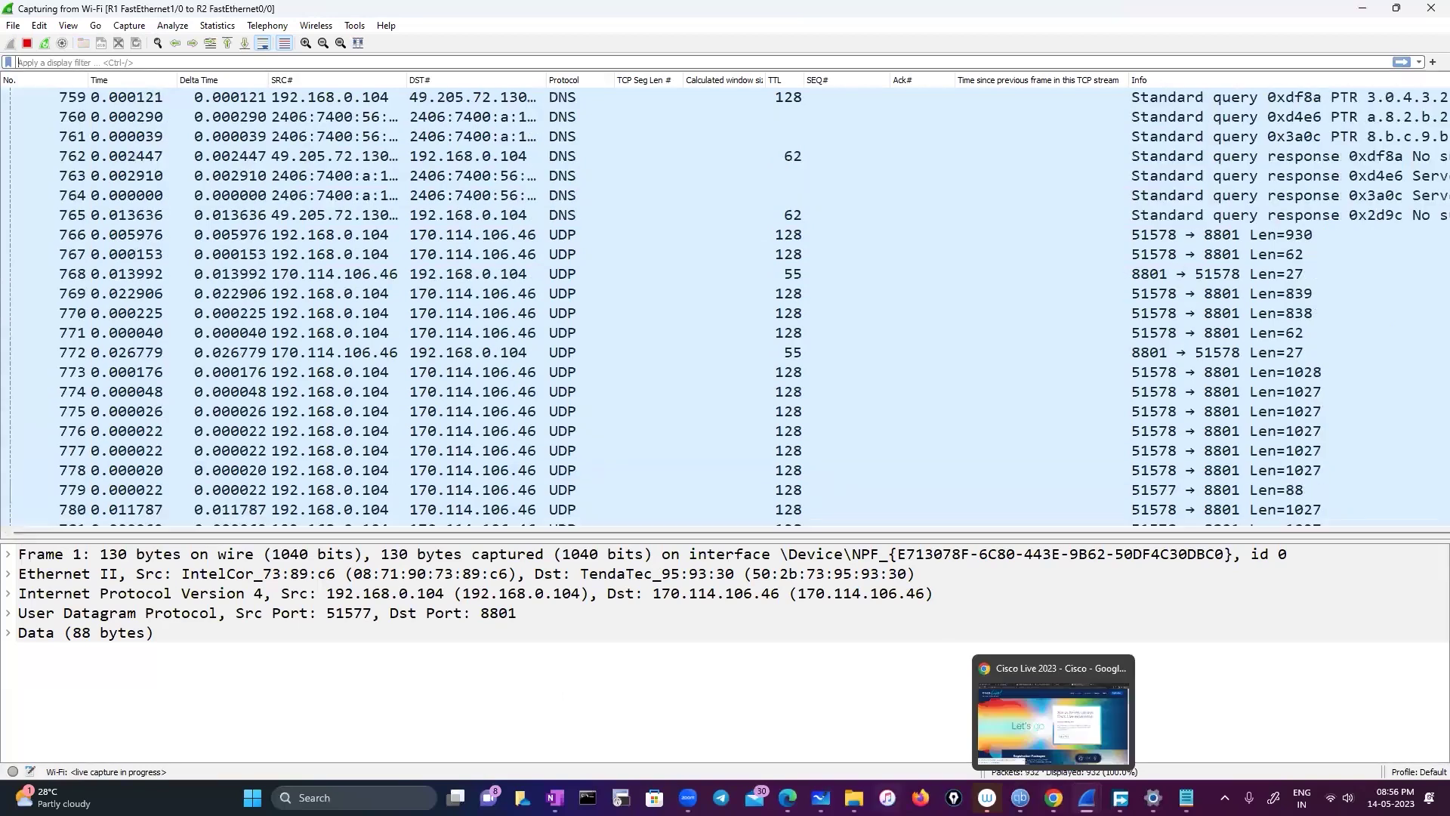
pyautogui.click(921, 798)
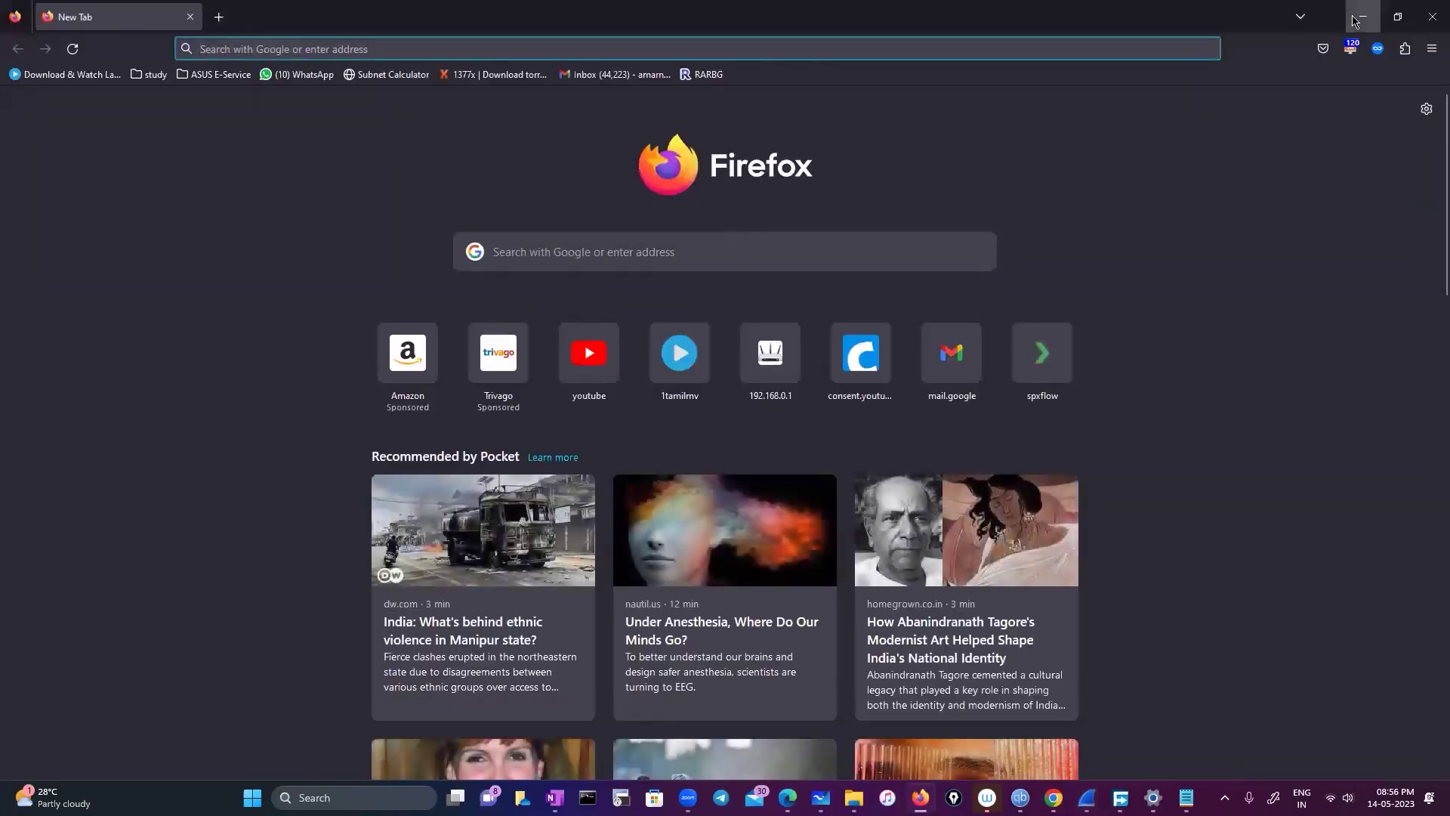
pyautogui.click(1360, 16)
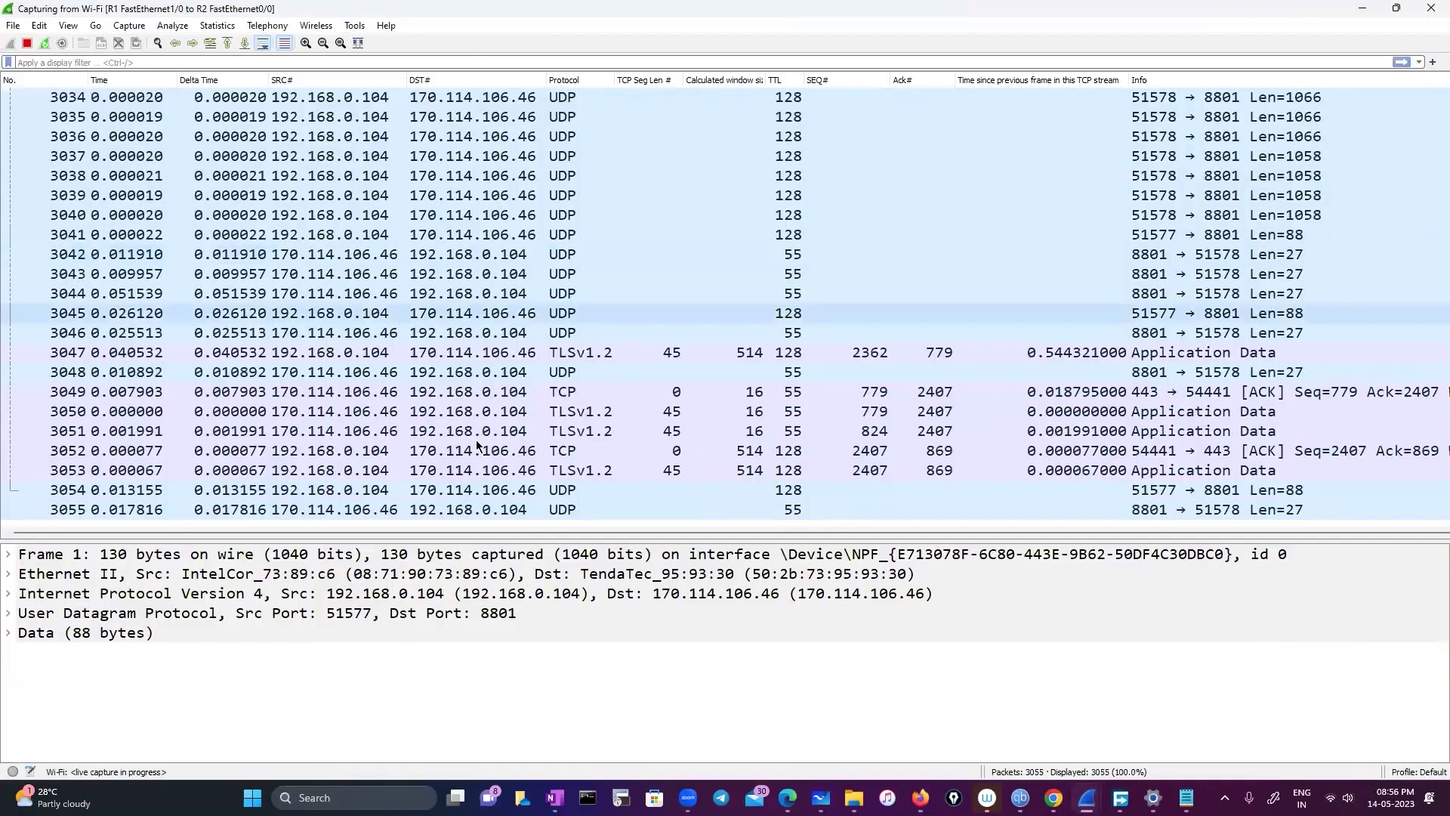
# Filter the live capture to the TCP conversation of TLSv1.3 packet 3830 from the YouTube server
pyautogui.scroll(20, 473, 414)
pyautogui.scroll(20, 473, 414)
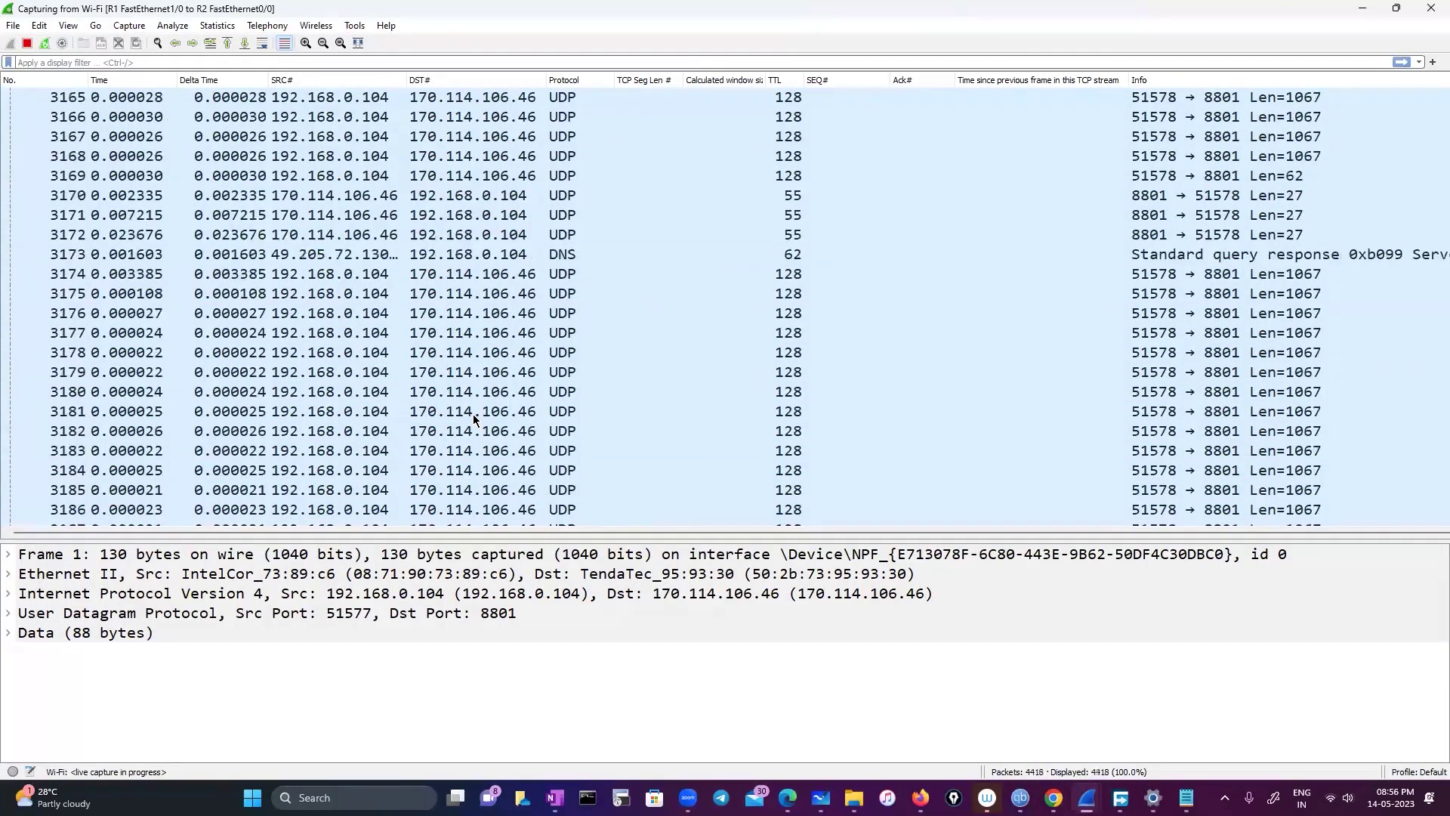
pyautogui.click(1397, 9)
pyautogui.press('super+Down')
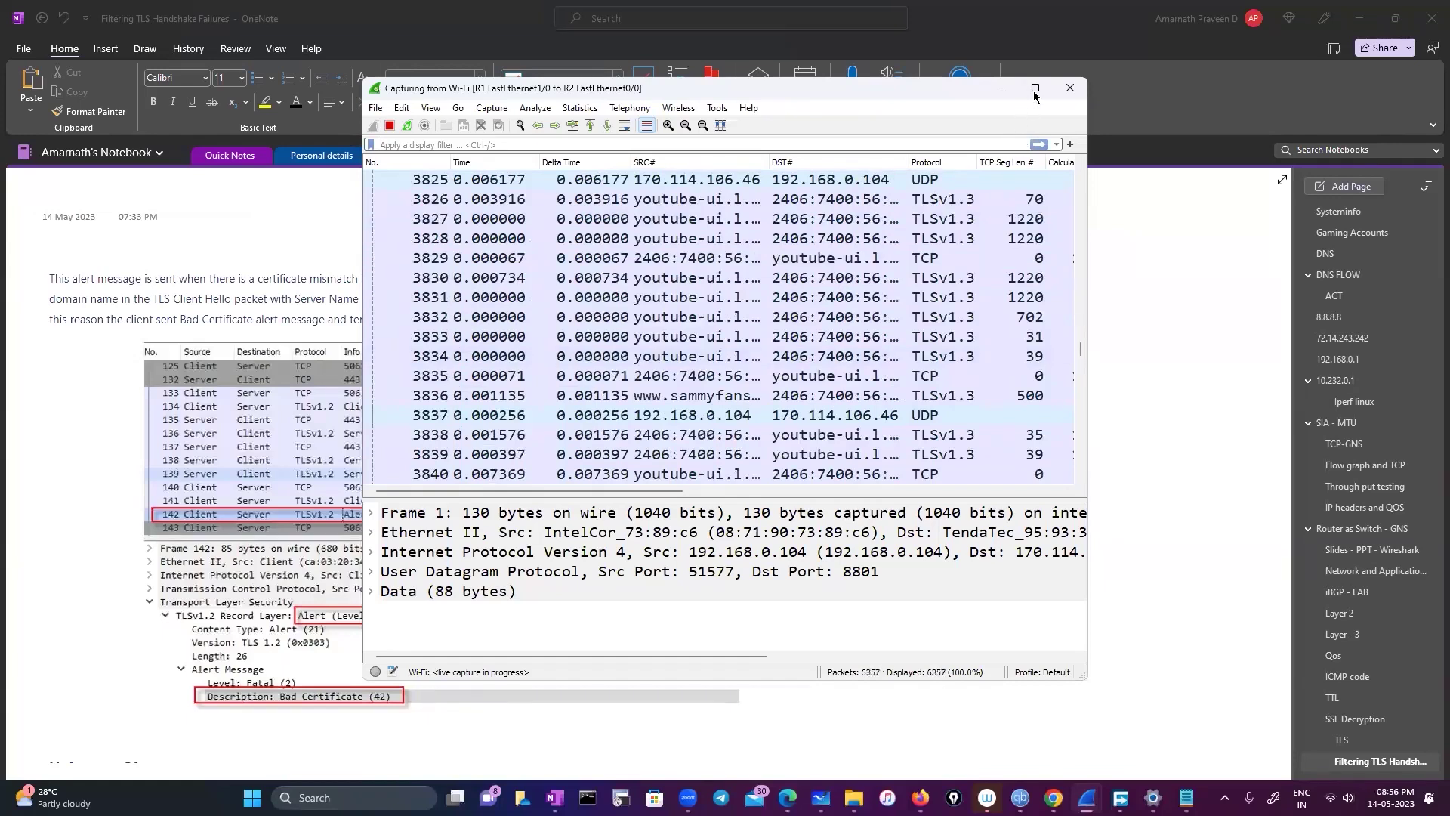
pyautogui.press('super+Up')
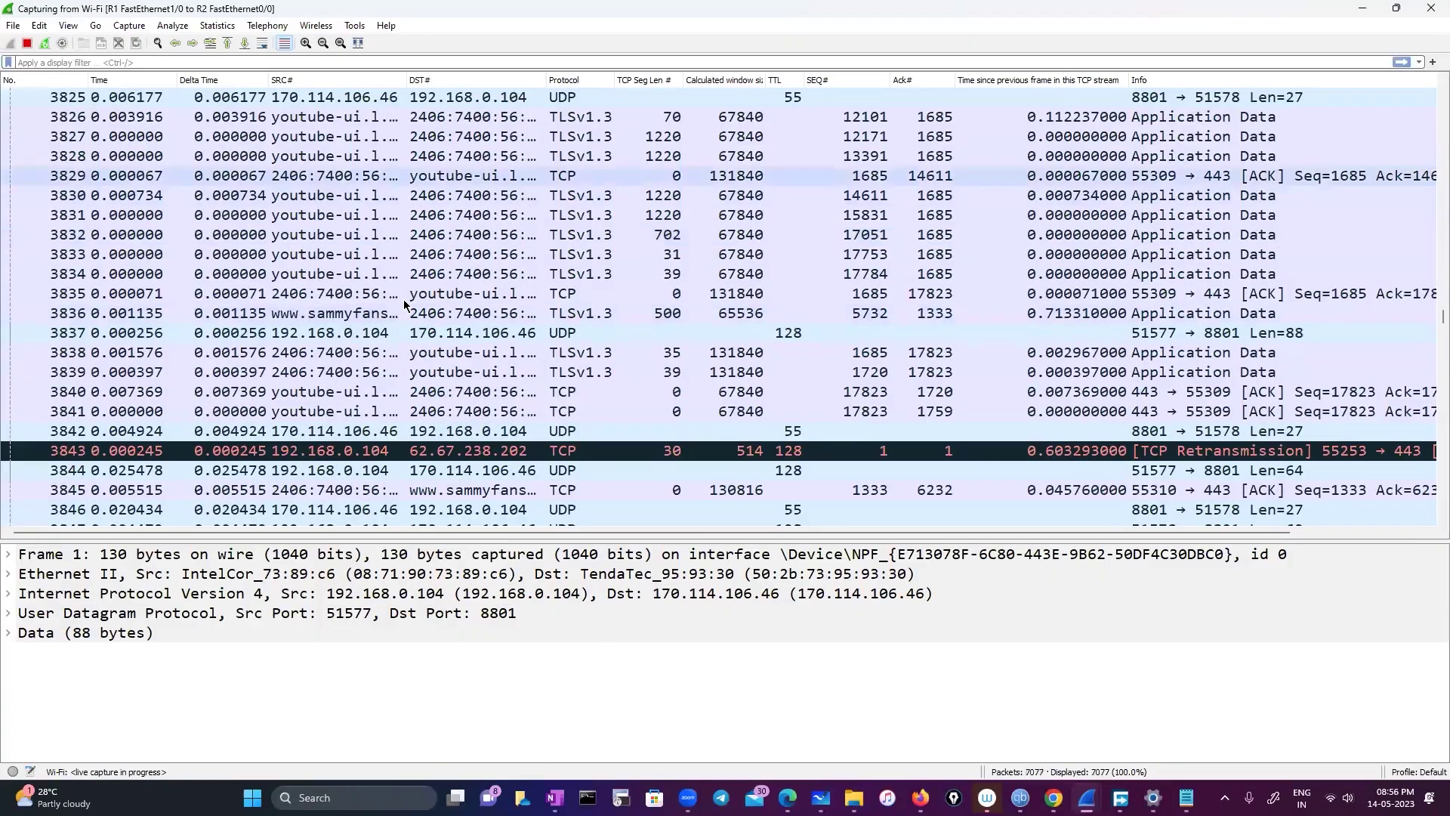
pyautogui.click(420, 175)
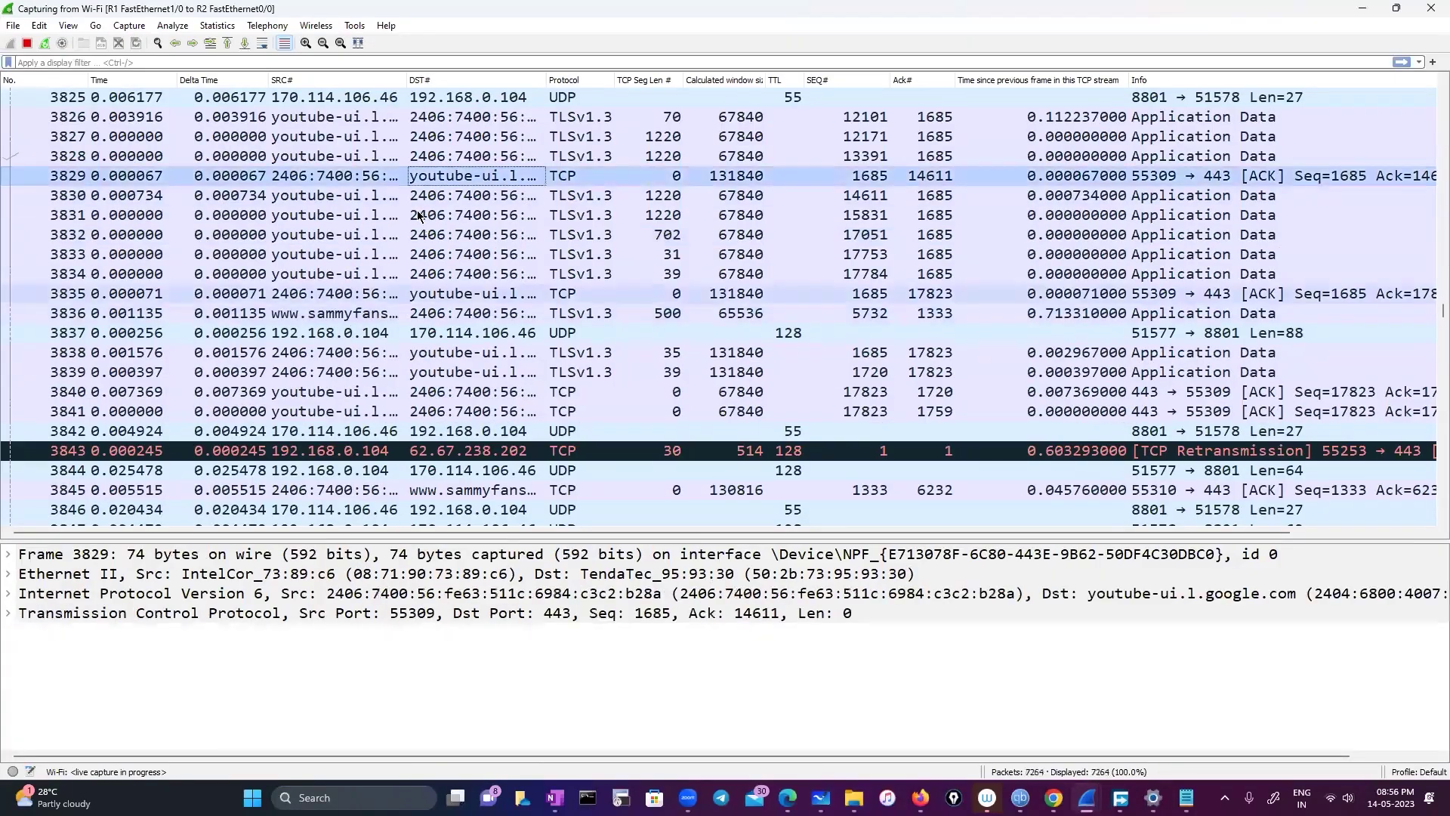
pyautogui.click(412, 201)
pyautogui.rightClick(412, 201)
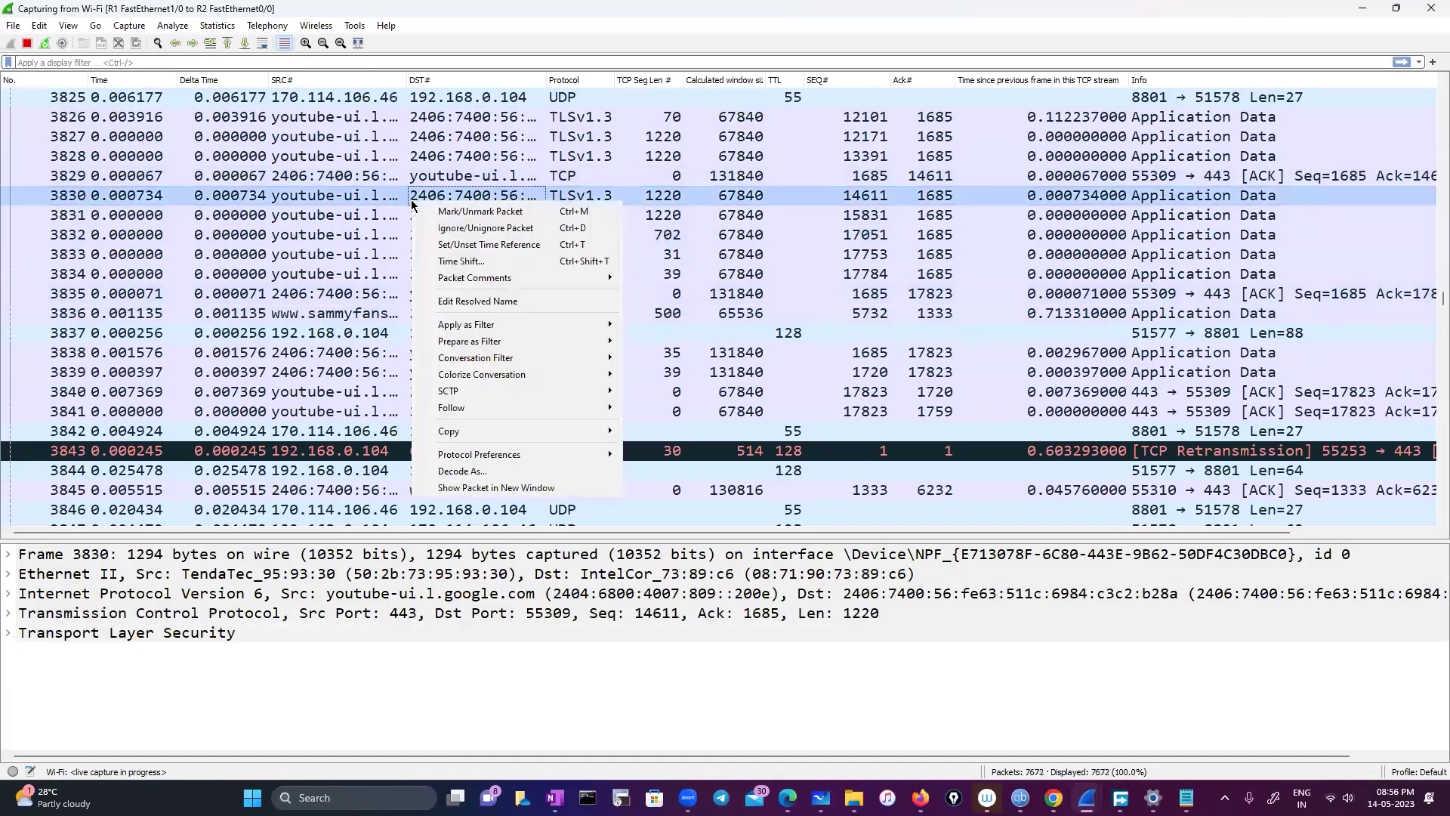
pyautogui.moveTo(473, 364)
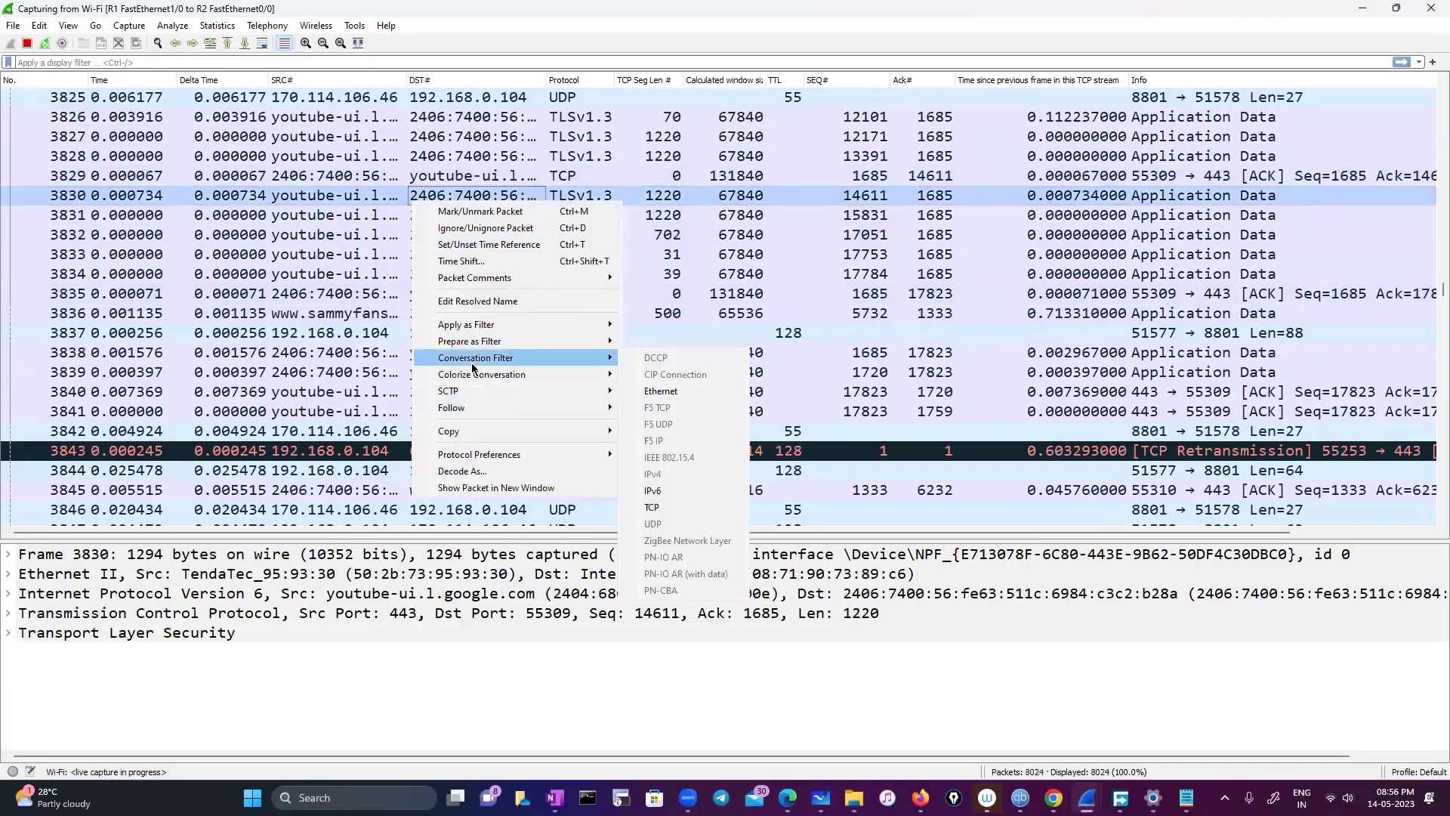
pyautogui.click(664, 507)
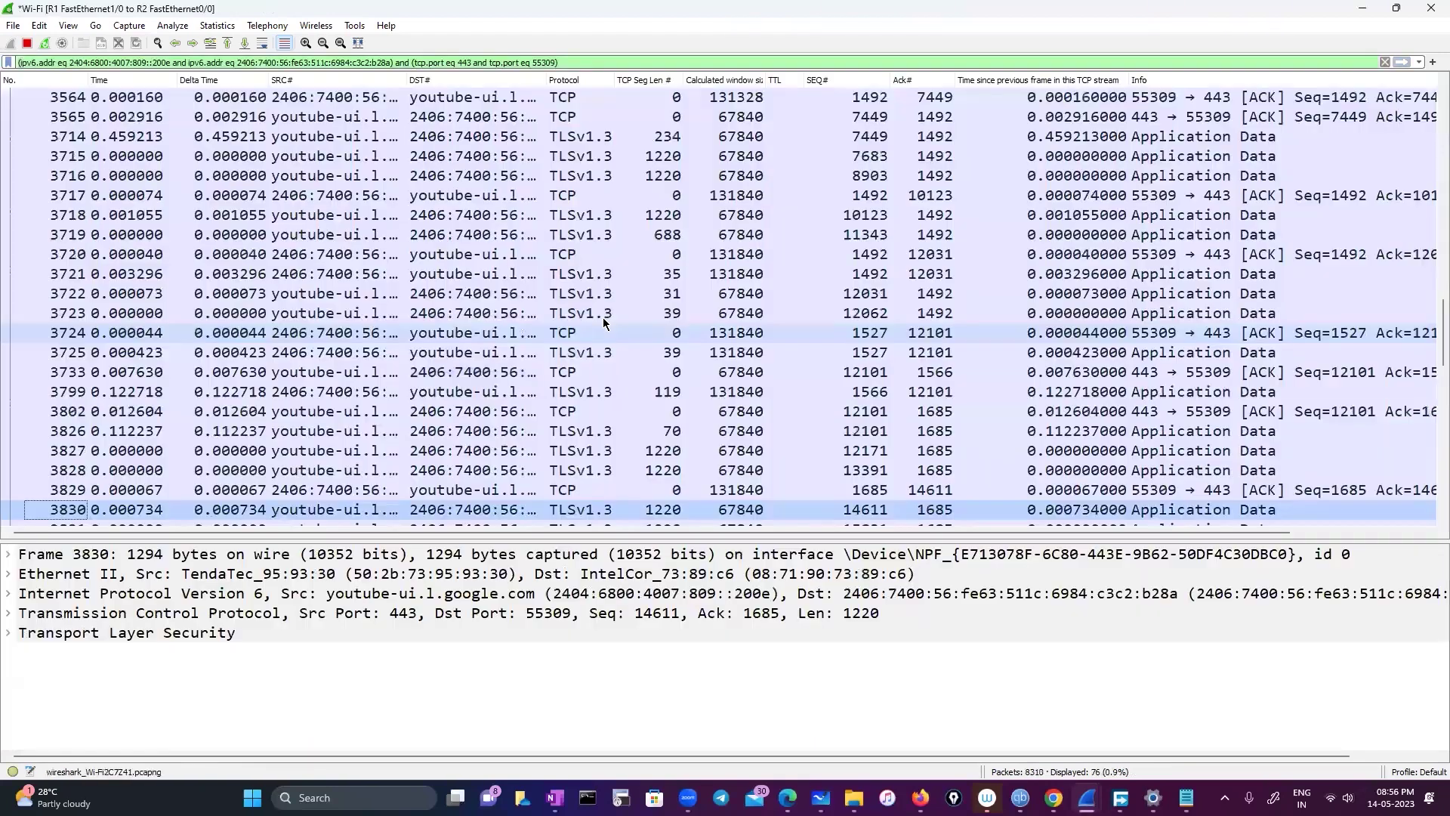
# Select the conversation's Client Hello packet, expand its Transport Layer Security record layer and examine the handshake and application data packets
pyautogui.scroll(15, 527, 422)
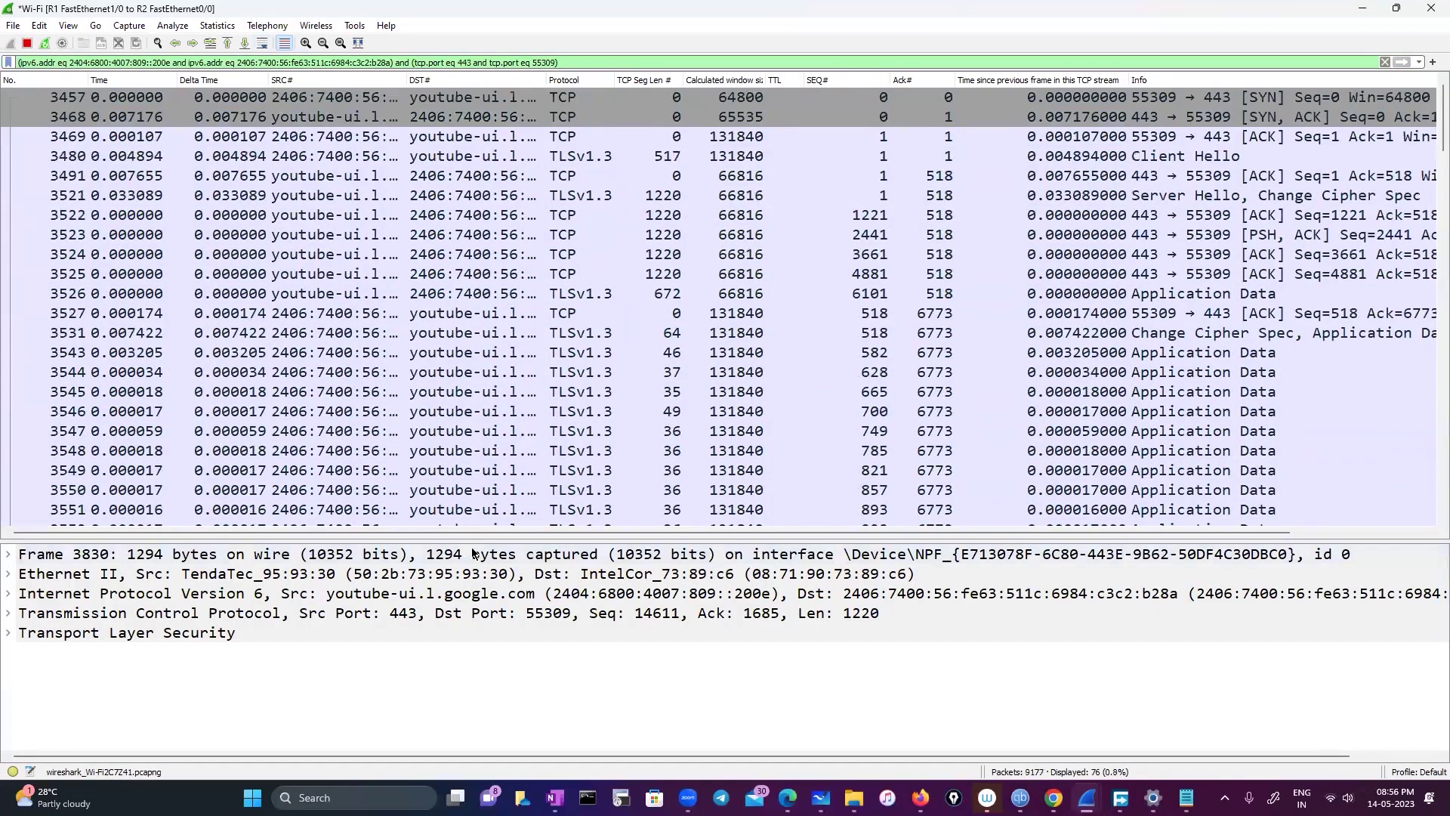
pyautogui.moveTo(476, 534); pyautogui.dragTo(877, 564)
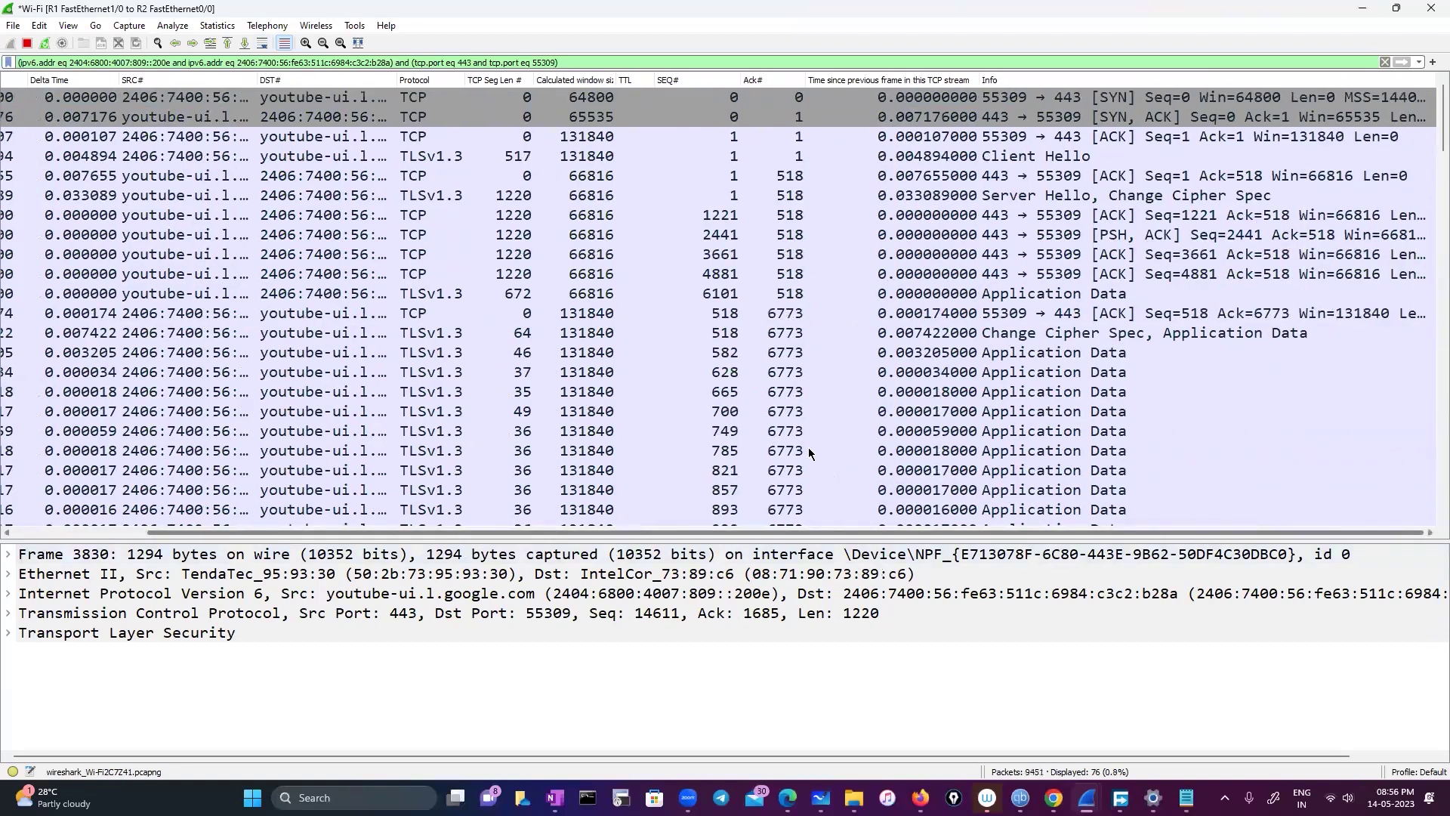
pyautogui.click(755, 157)
pyautogui.click(7, 633)
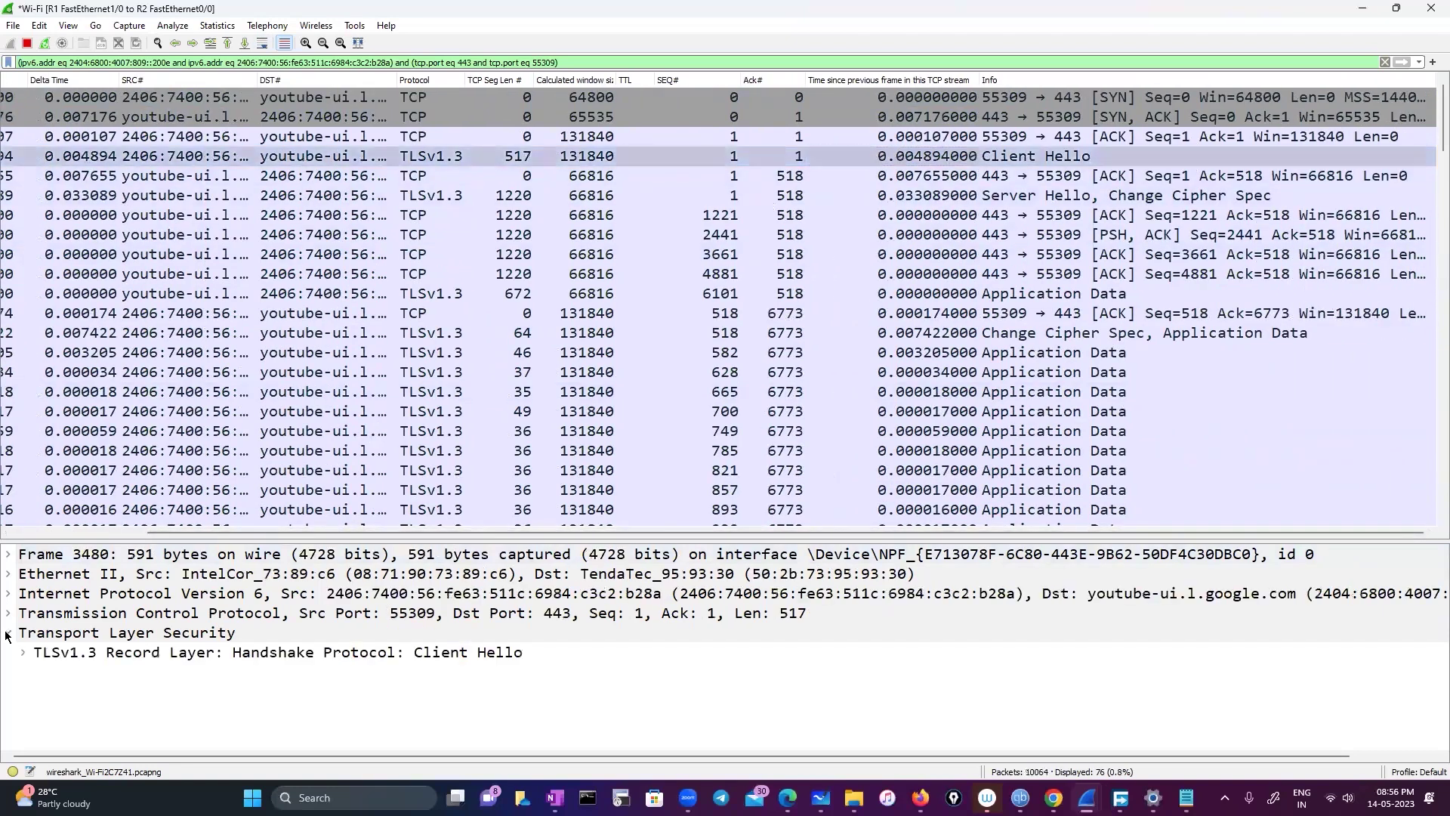
pyautogui.click(23, 653)
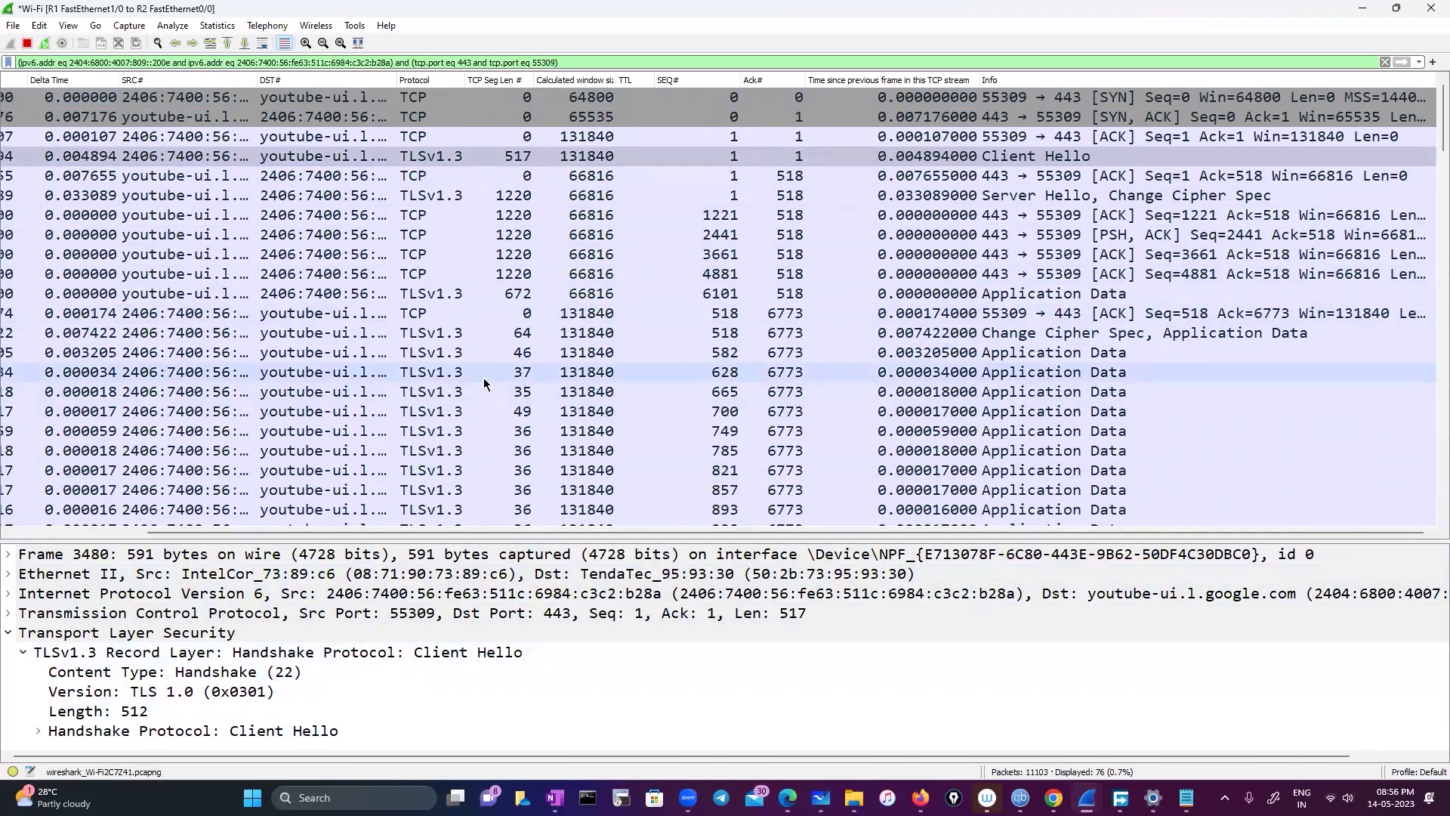
pyautogui.scroll(-3, 485, 384)
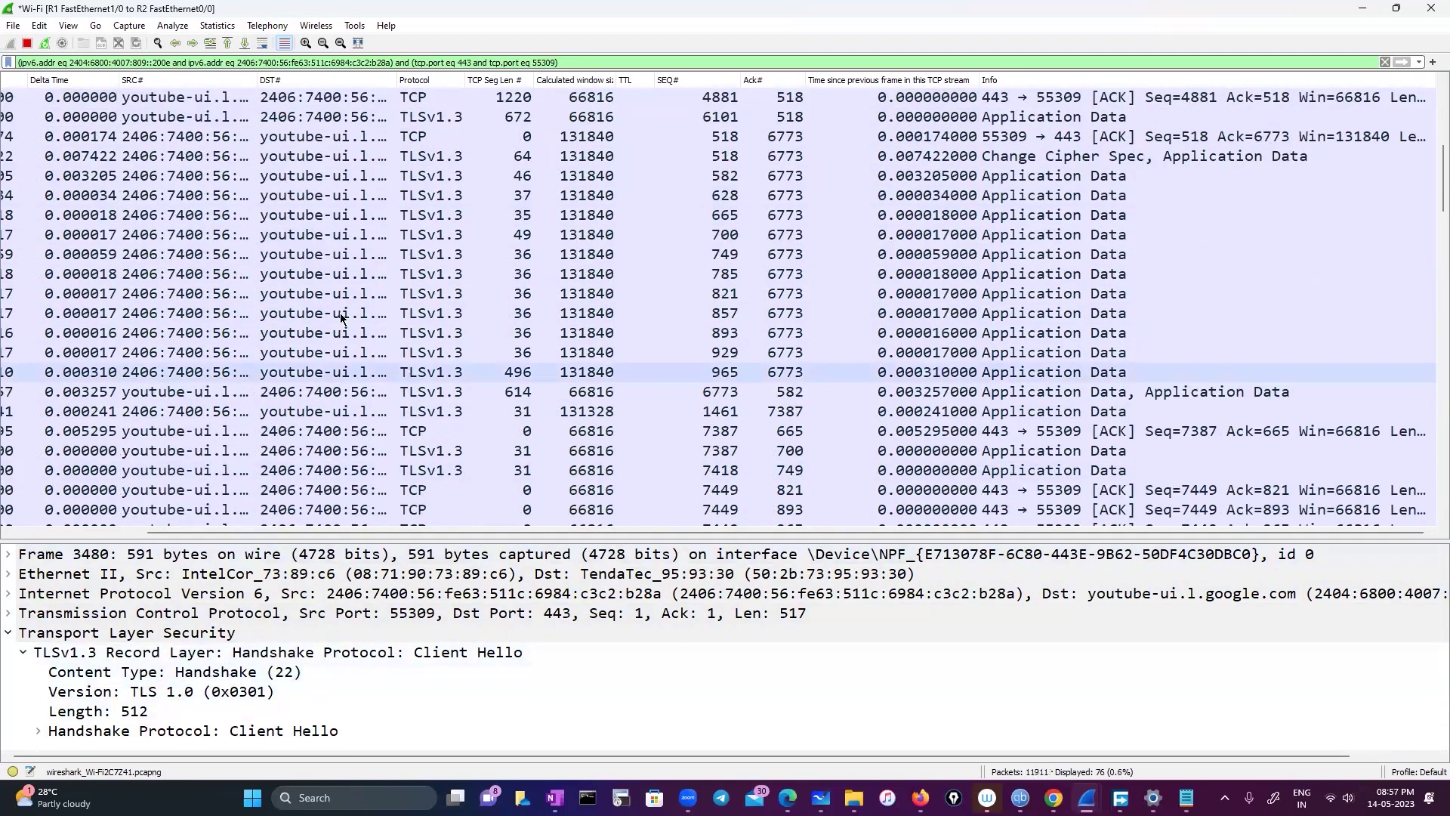
pyautogui.click(39, 25)
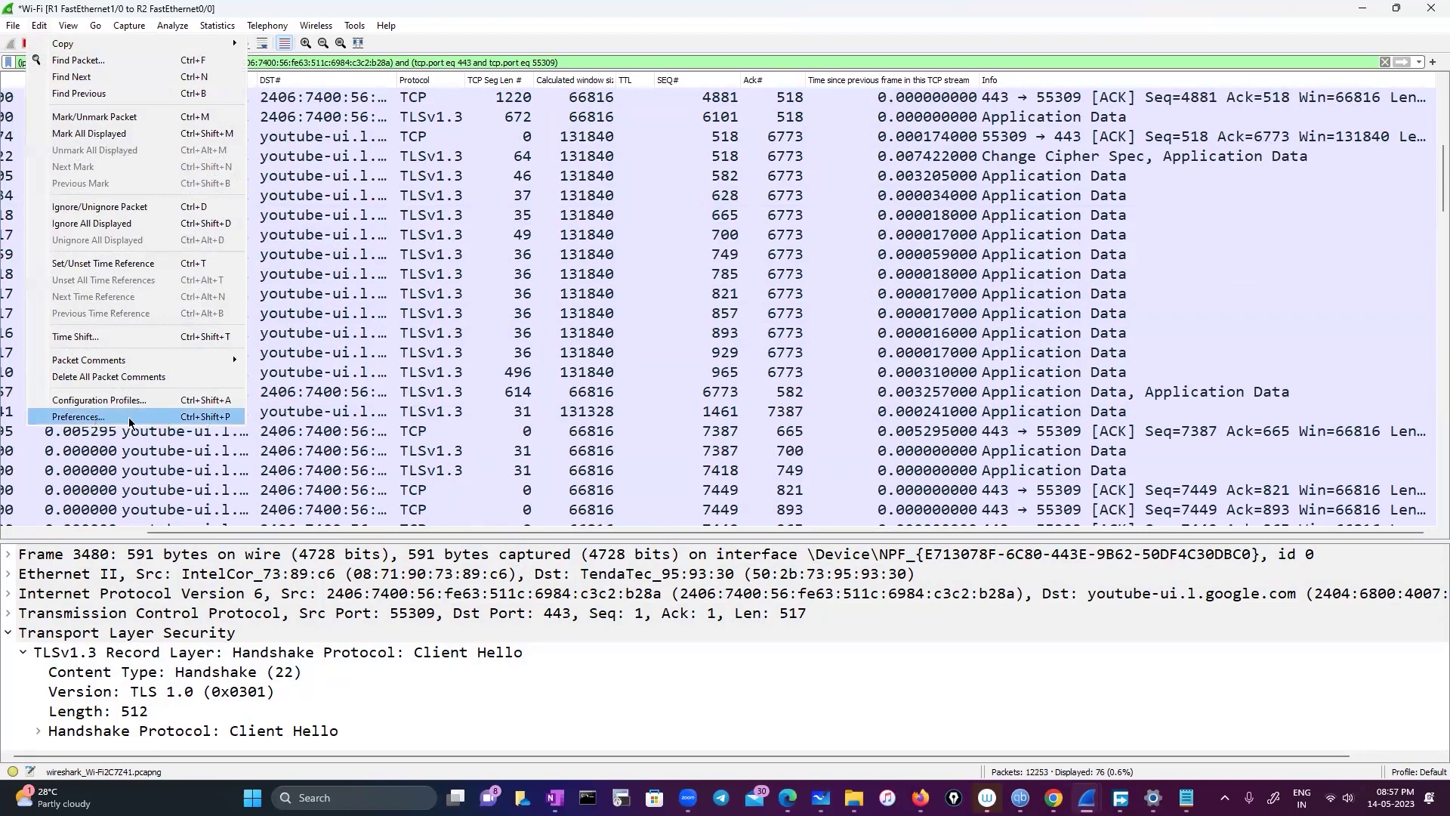
pyautogui.click(94, 420)
pyautogui.click(468, 282)
pyautogui.click(506, 321)
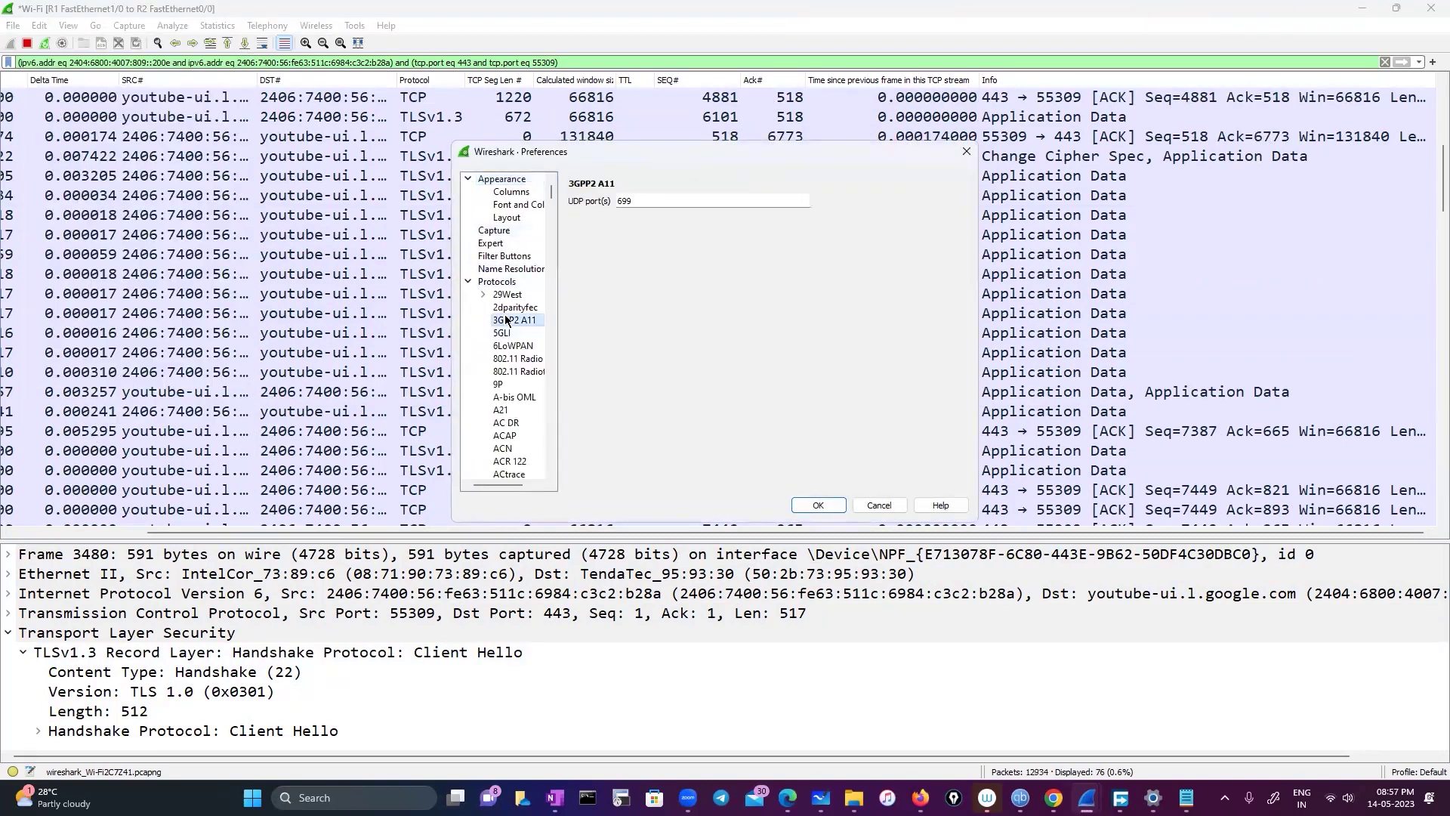
pyautogui.write('tls')
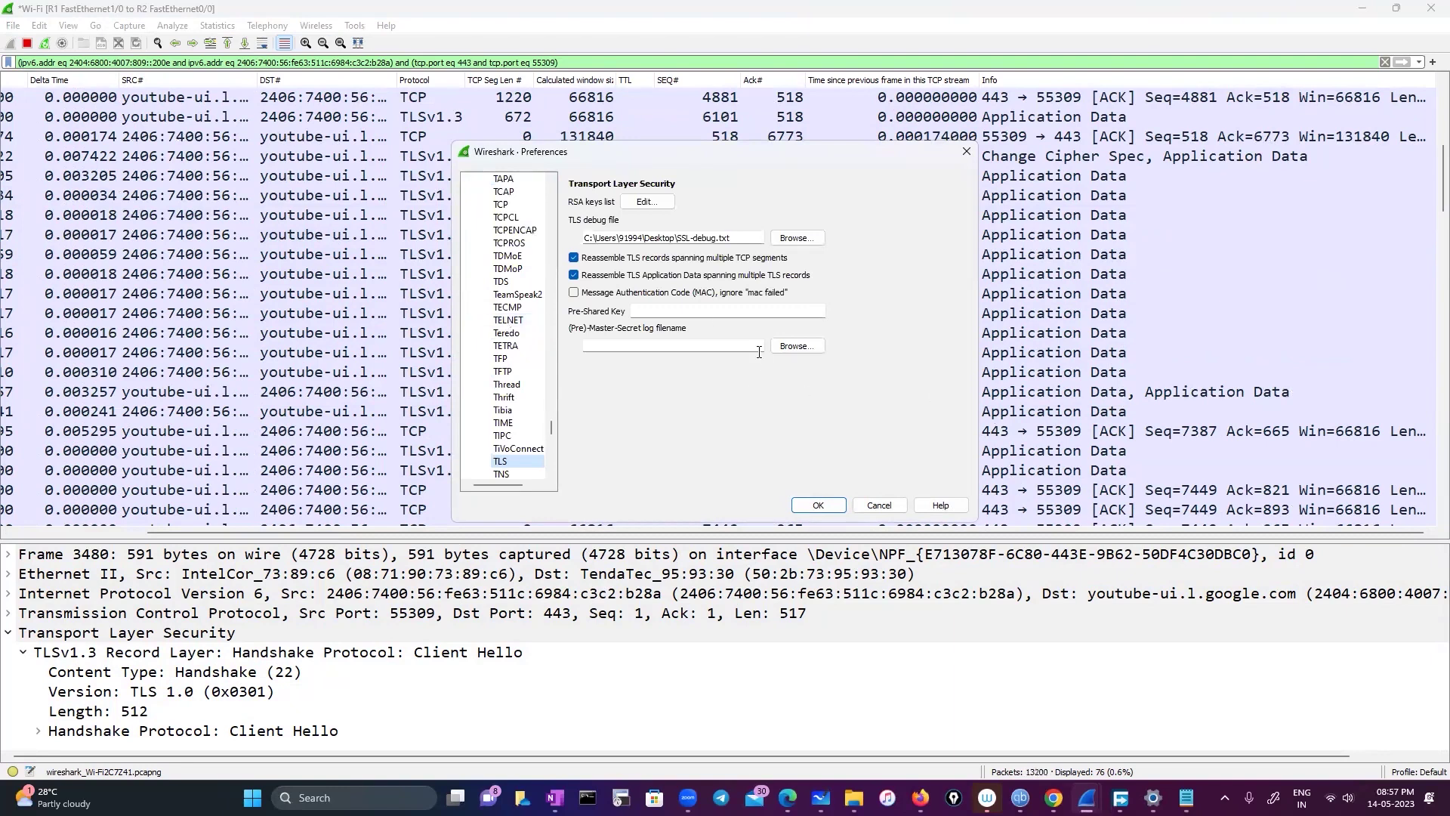
pyautogui.click(800, 346)
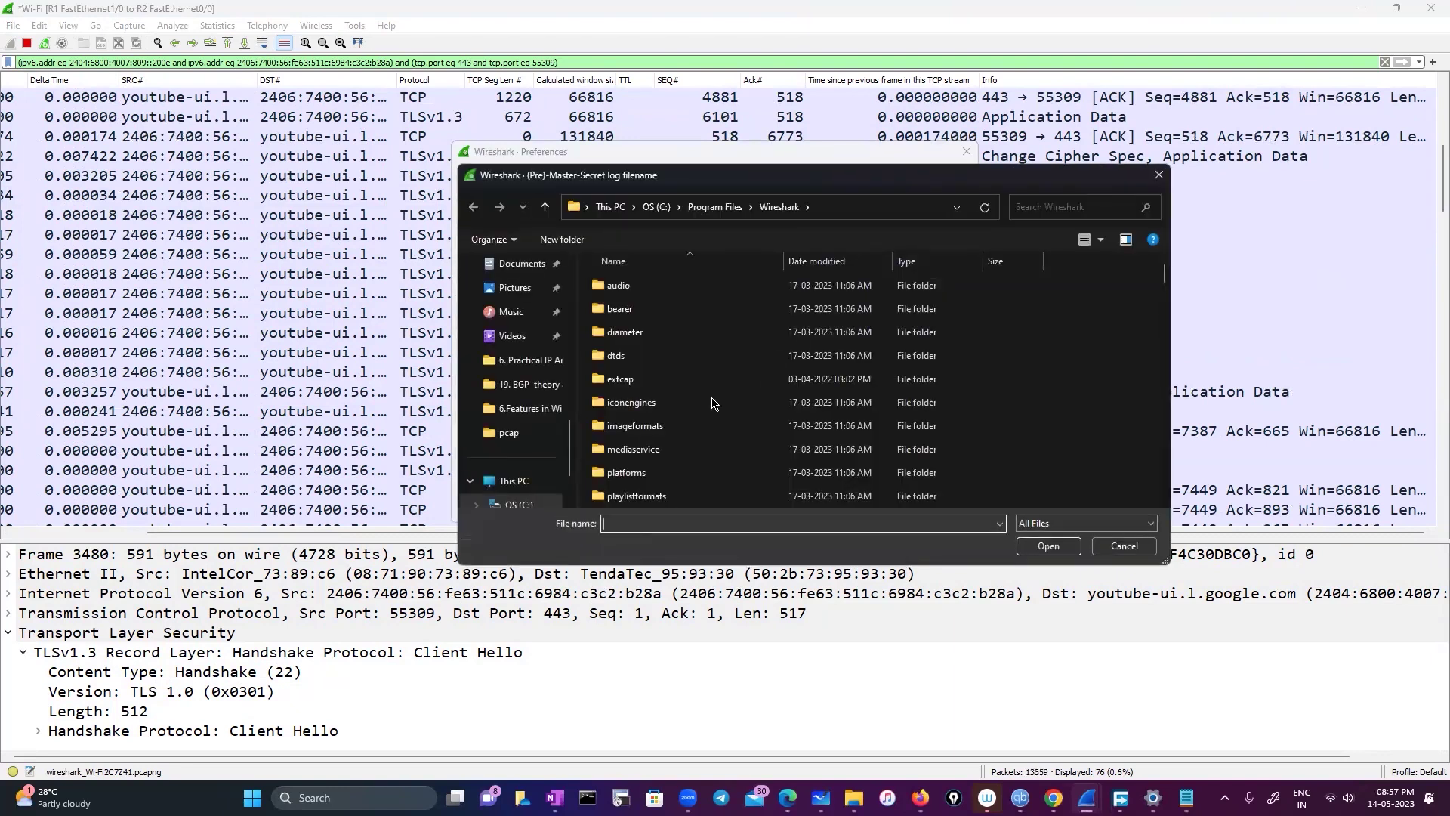
pyautogui.click(1159, 176)
pyautogui.click(792, 347)
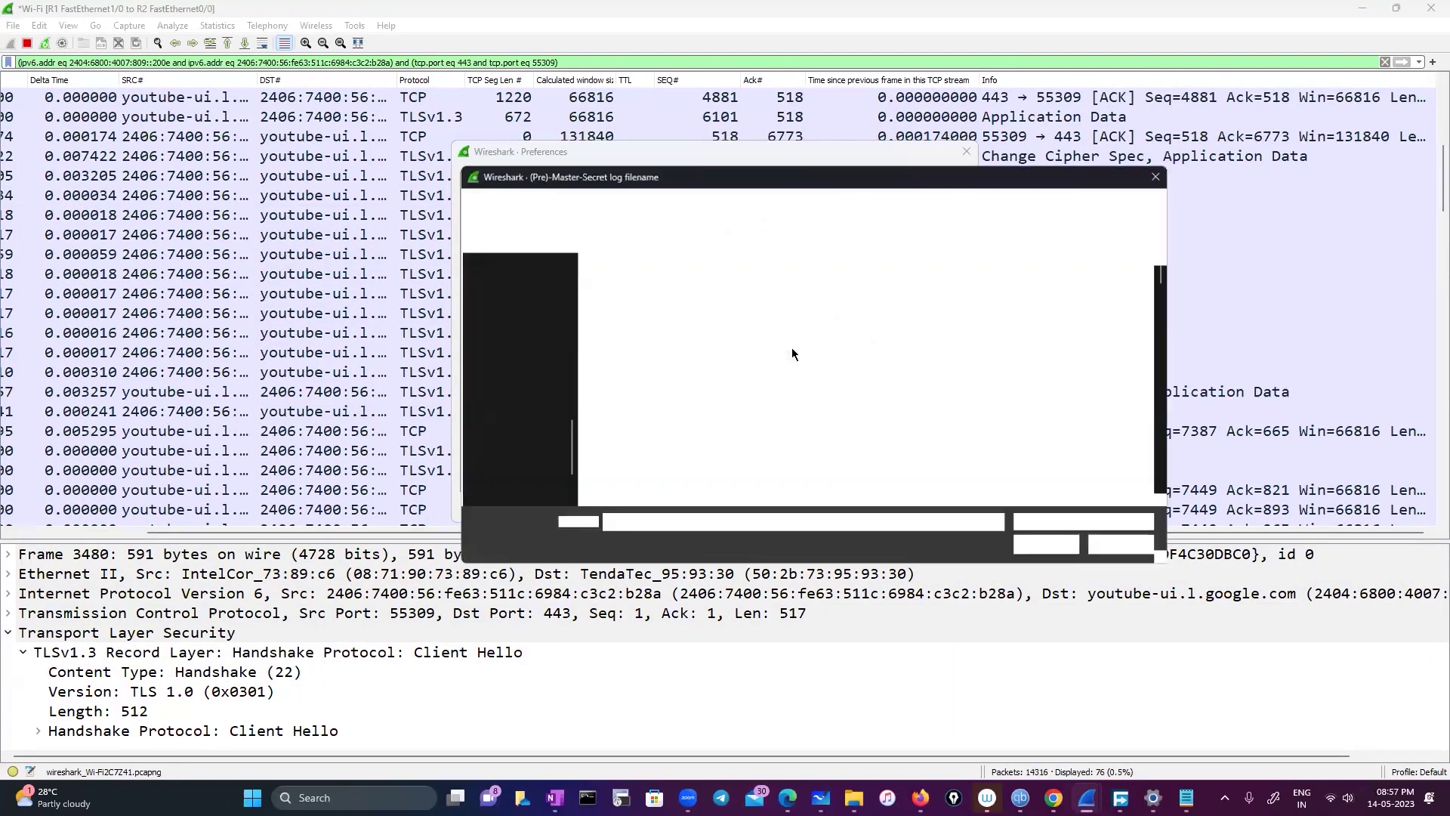
pyautogui.scroll(-4, 591, 402)
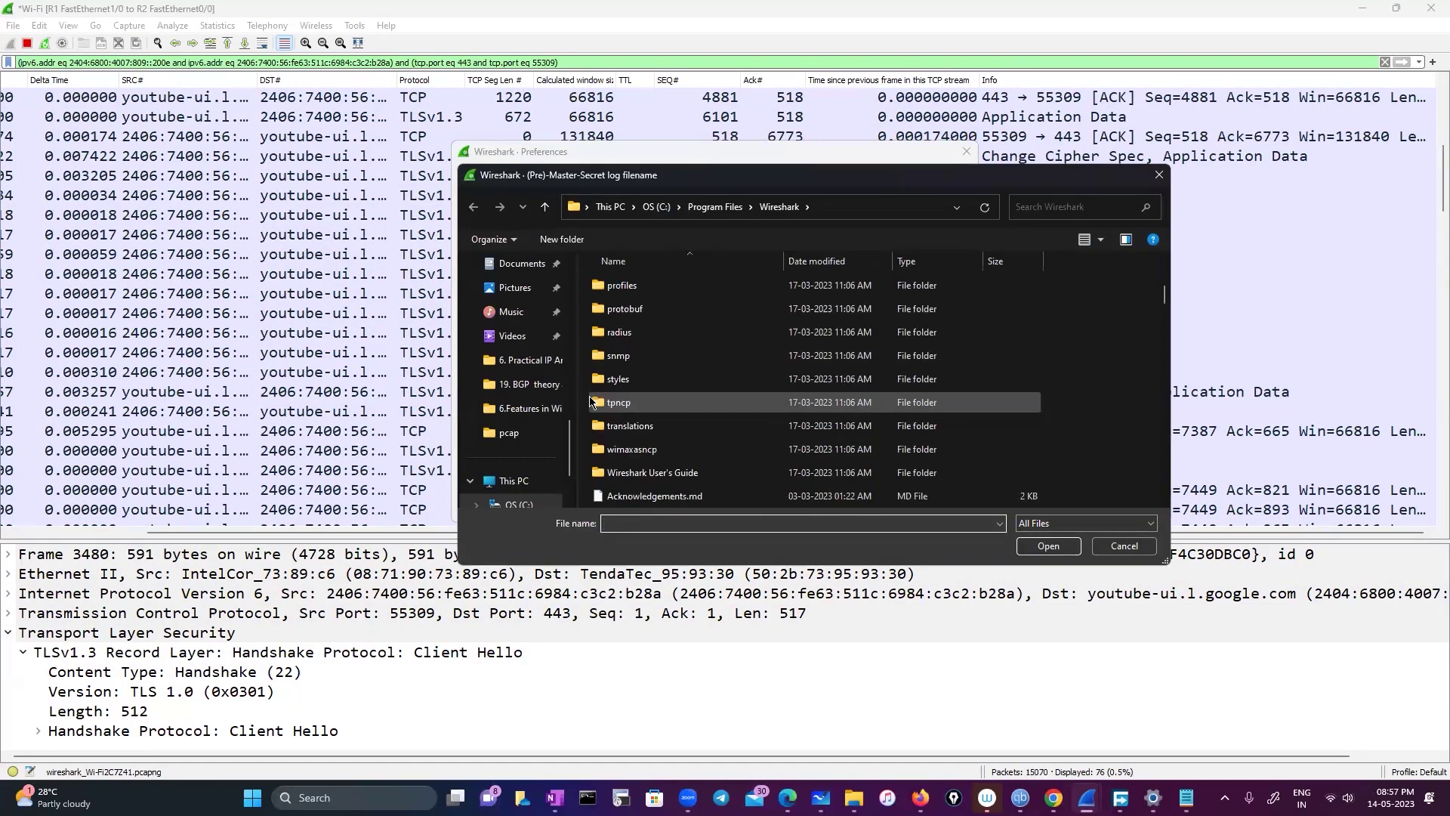
pyautogui.click(1159, 175)
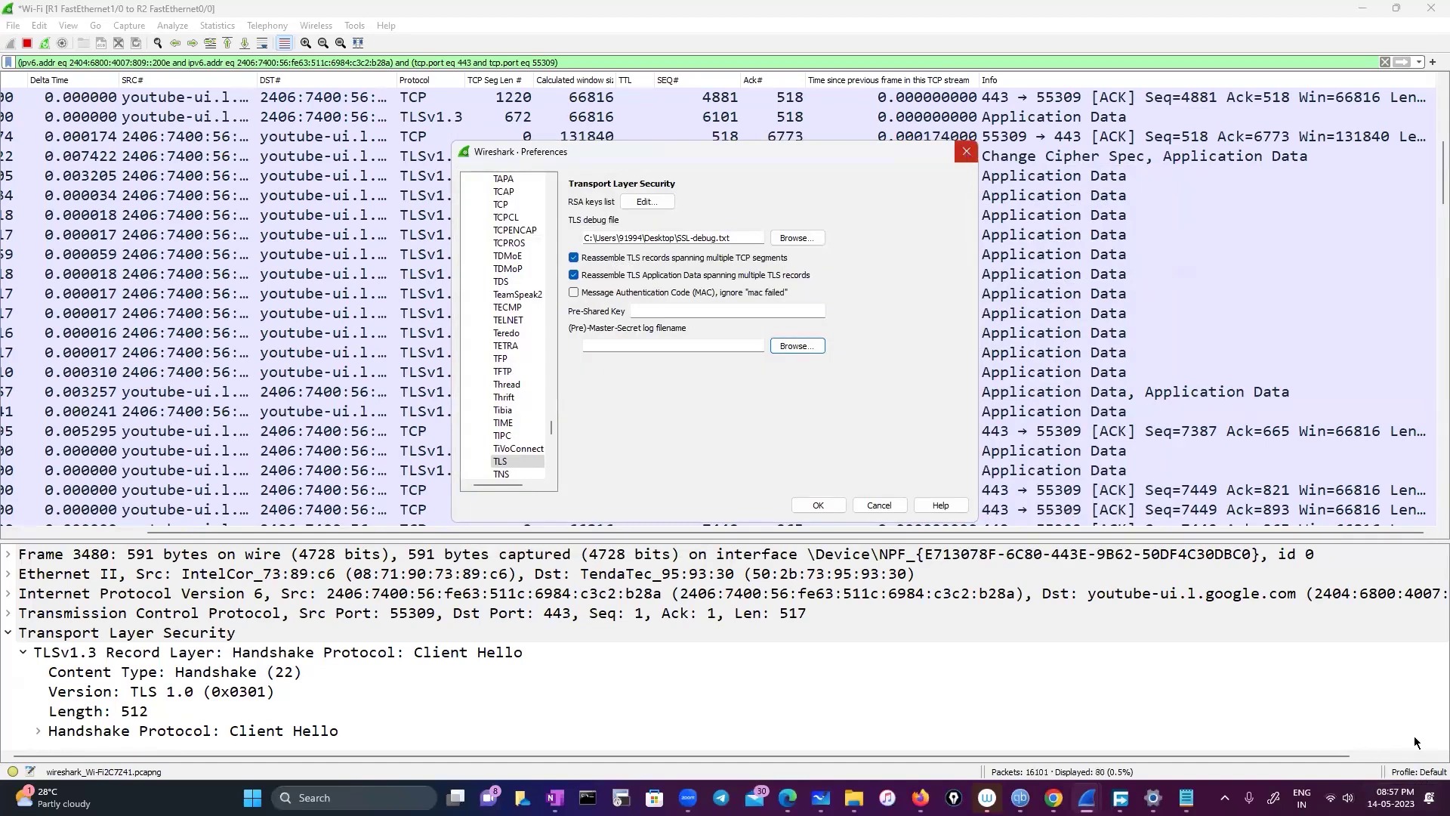
pyautogui.click(1417, 770)
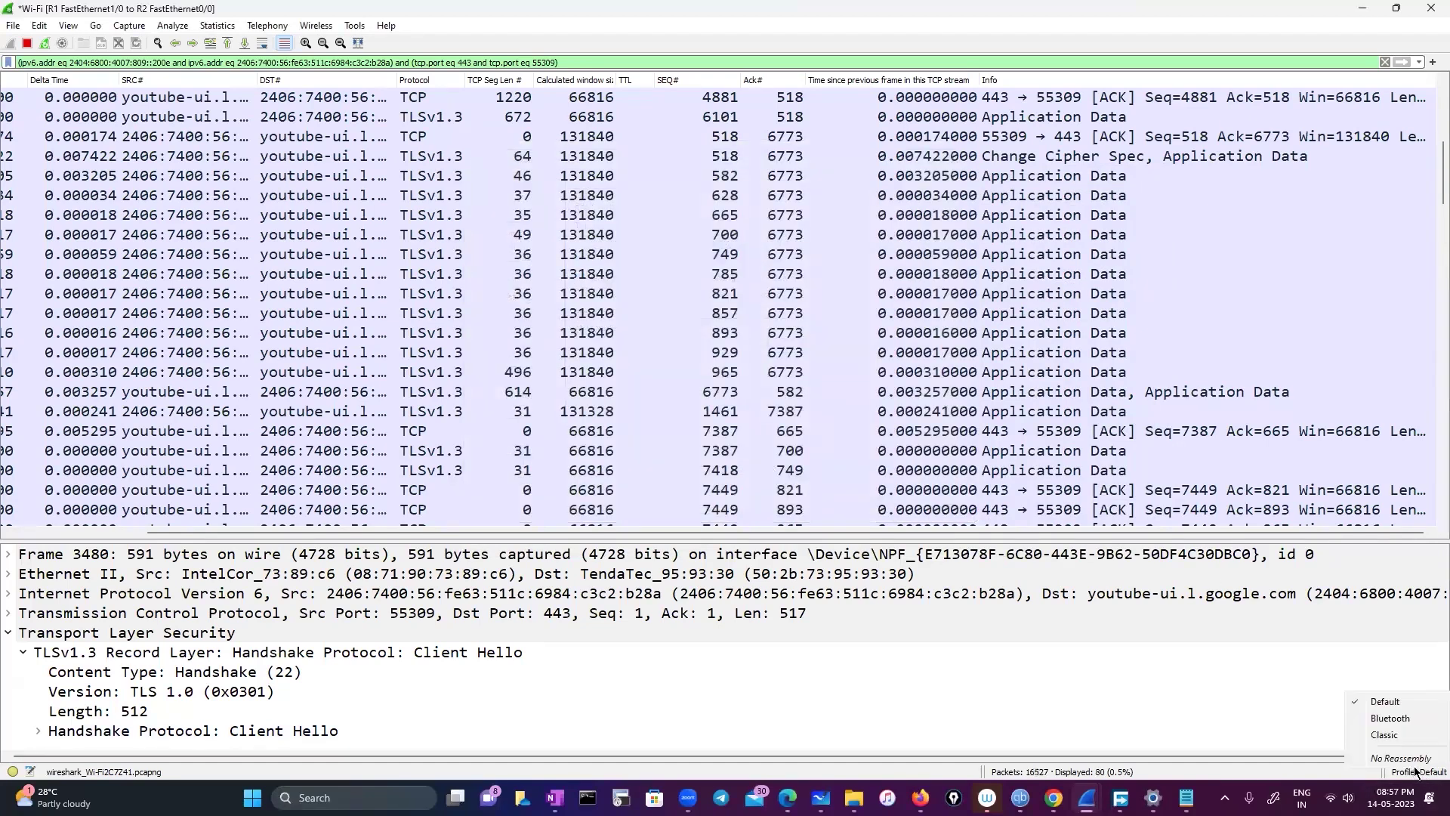
pyautogui.click(1225, 727)
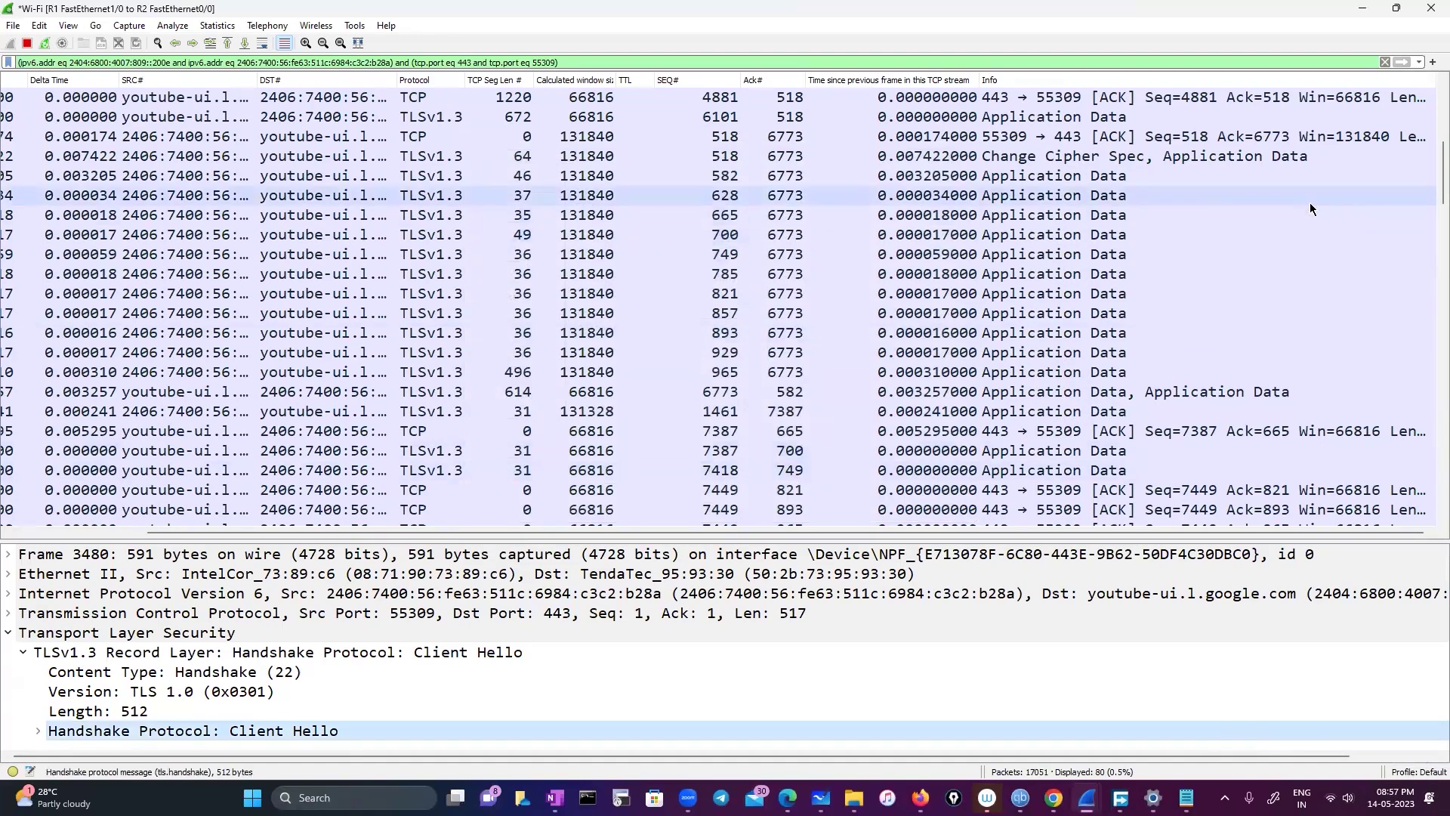
# Open the protocol preferences for TLS
pyautogui.click(39, 25)
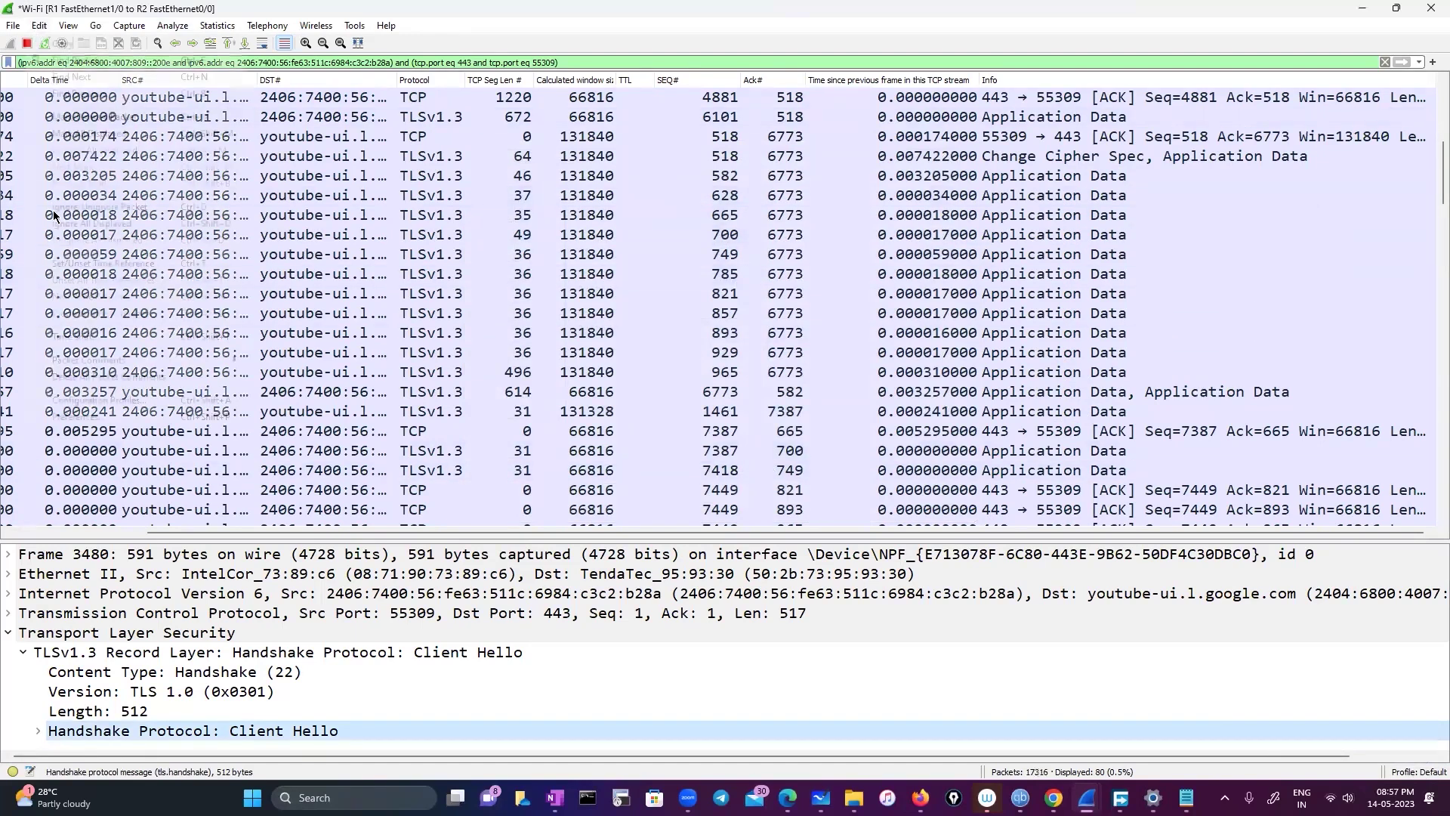
pyautogui.click(78, 417)
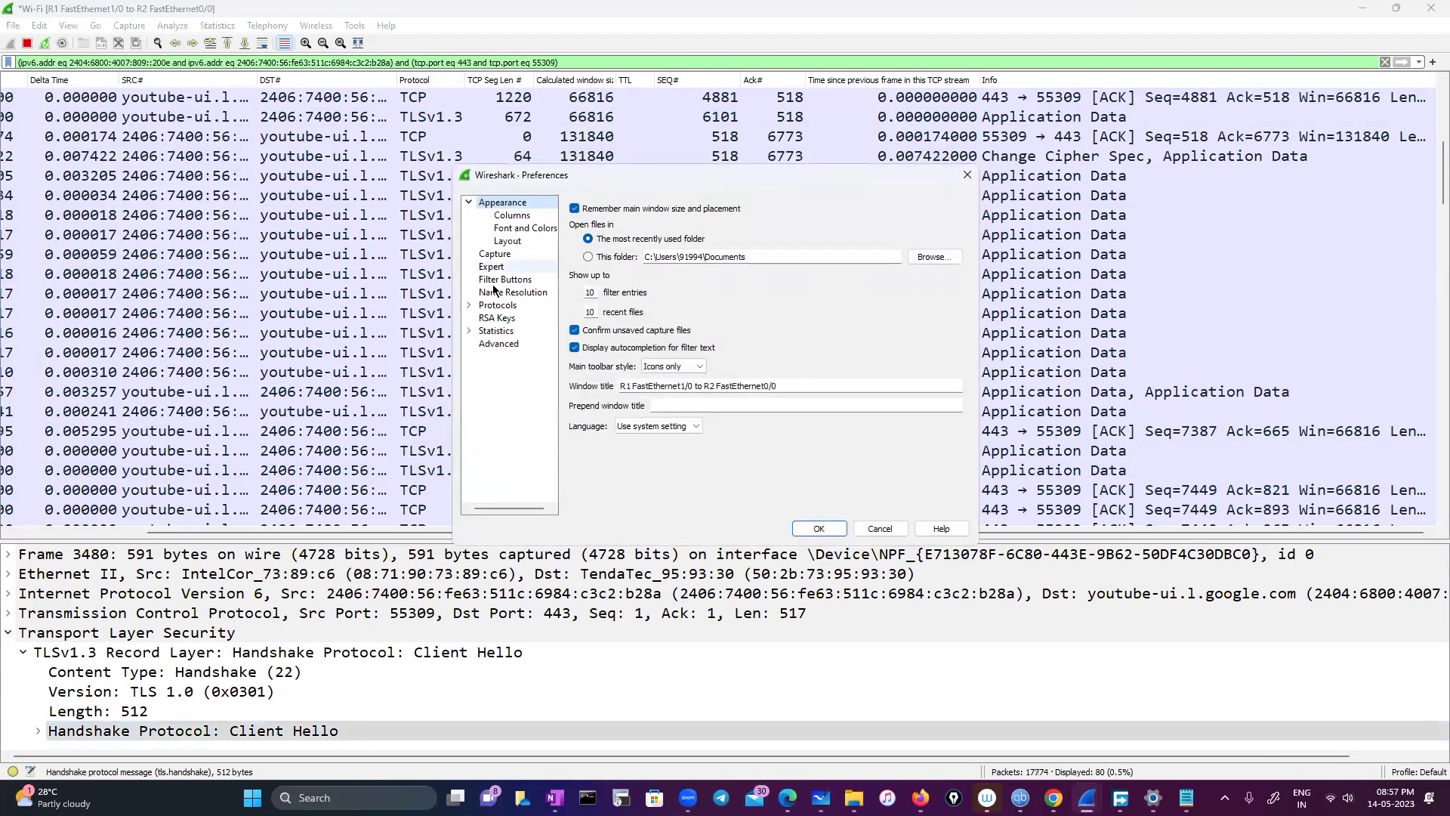
pyautogui.click(469, 306)
pyautogui.click(501, 331)
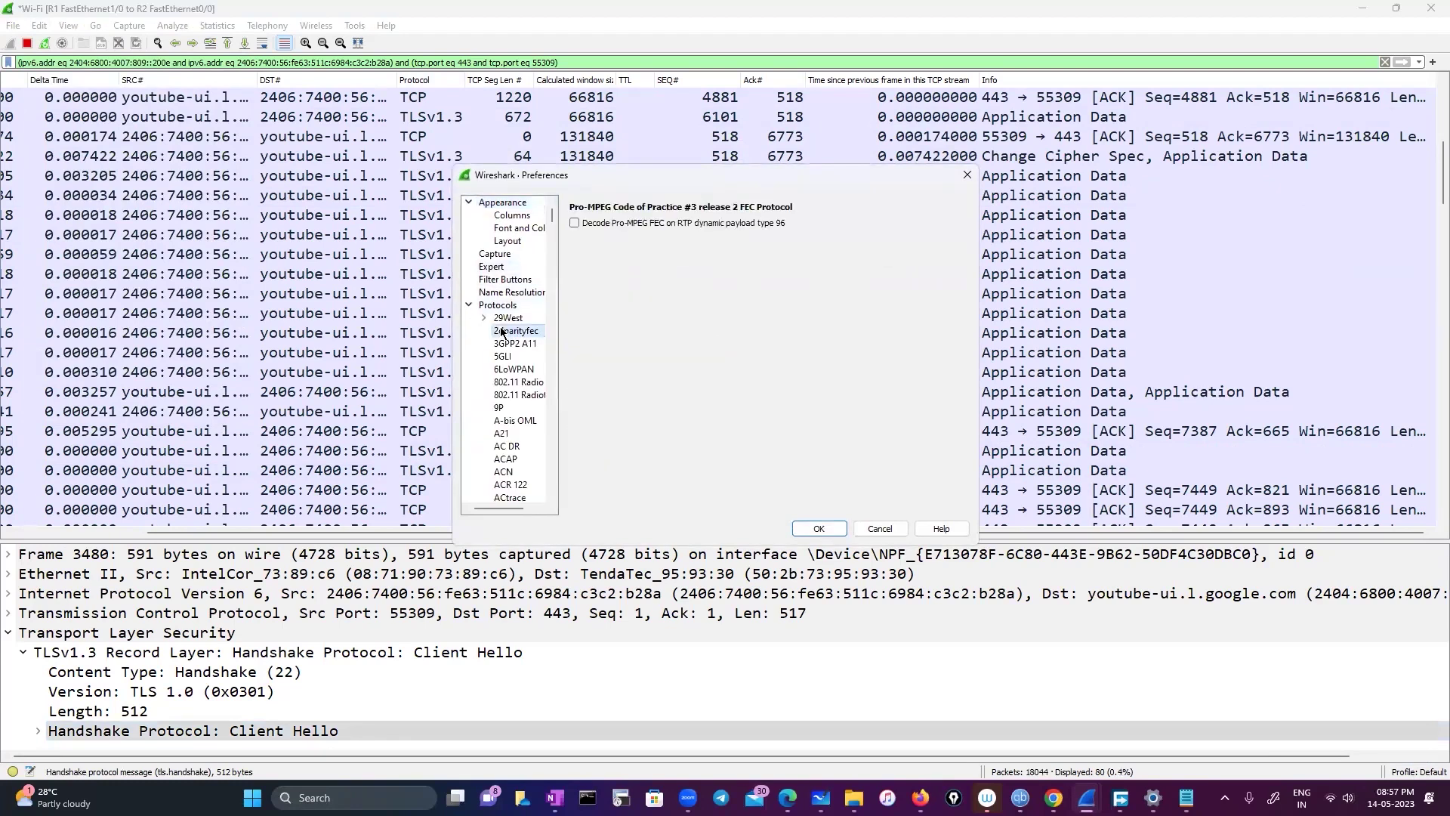
pyautogui.write('tls')
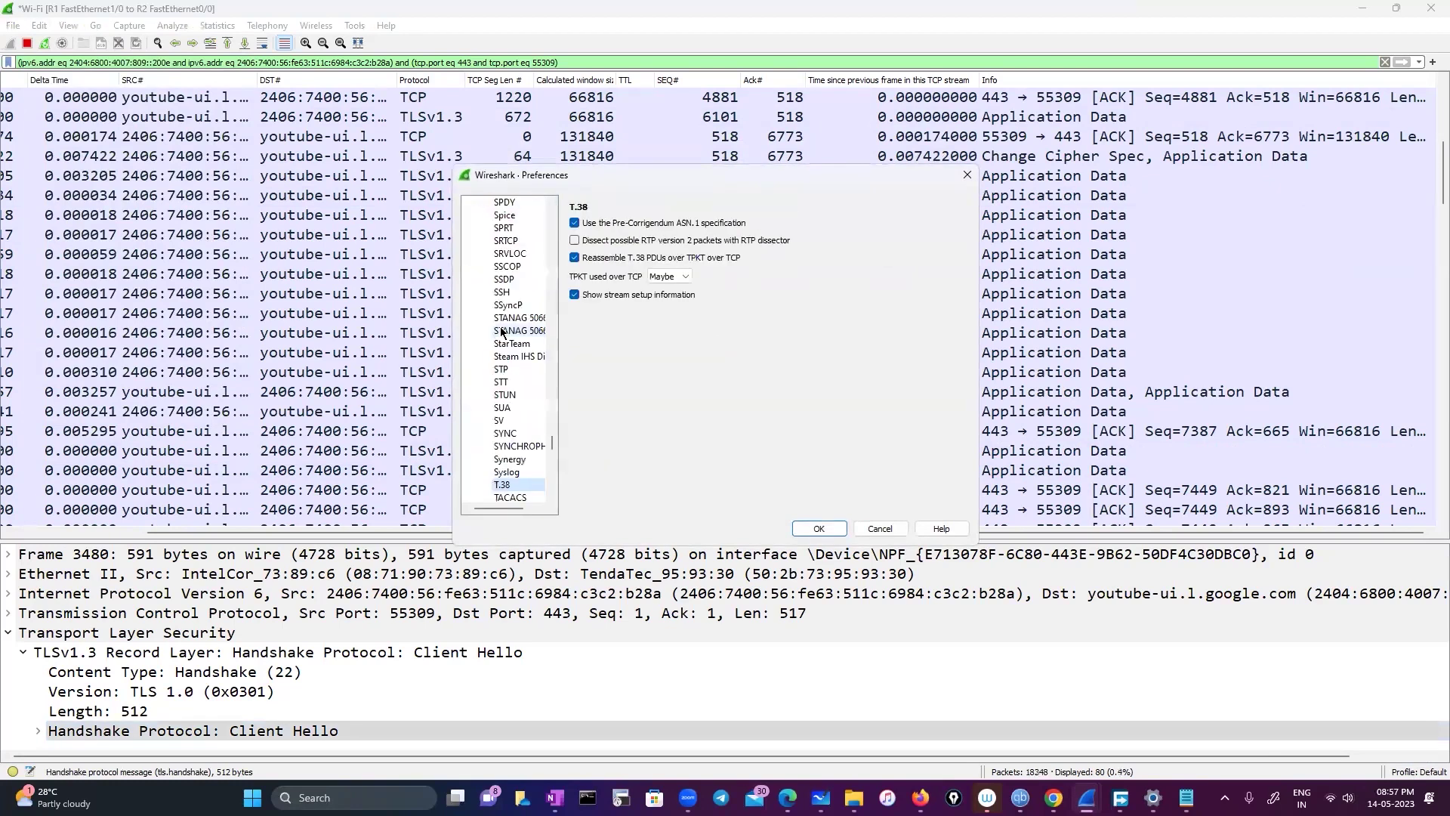
# Set the (Pre)-Master-Secret log filename to the ssl-keys.log file on the Desktop and apply the preferences
pyautogui.click(797, 370)
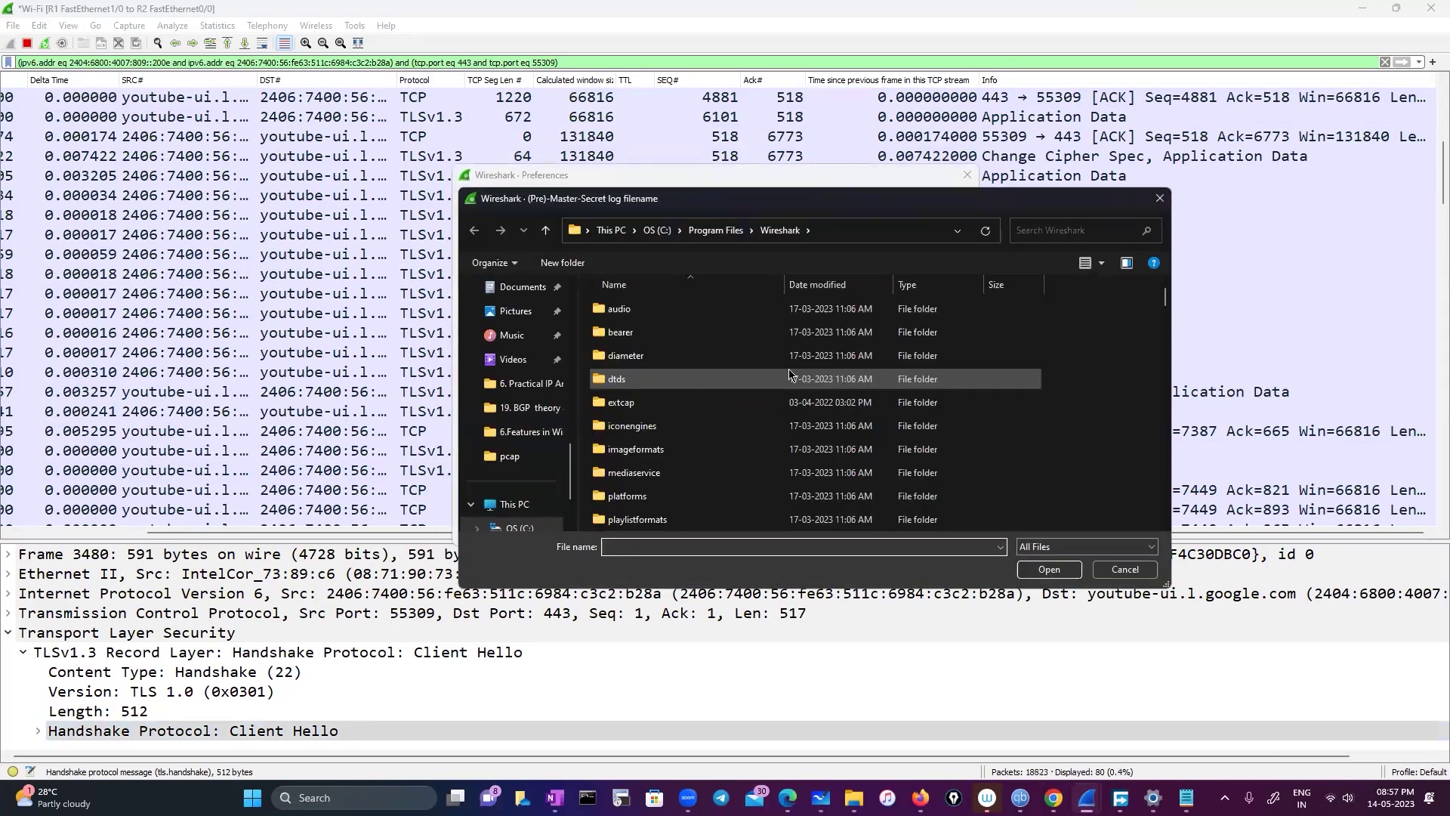
pyautogui.click(514, 503)
pyautogui.scroll(2, 537, 407)
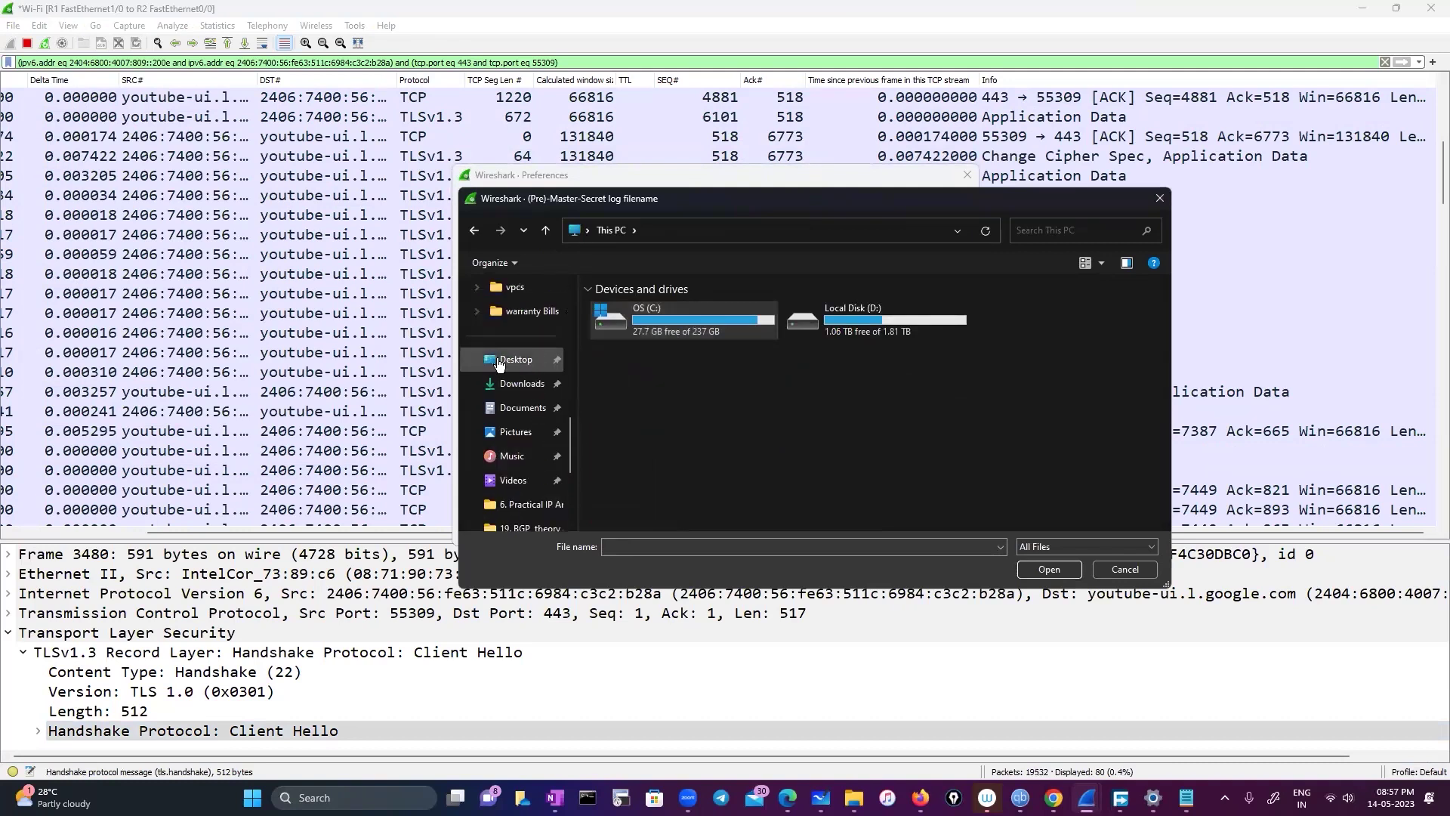
pyautogui.click(517, 359)
pyautogui.scroll(-10, 644, 445)
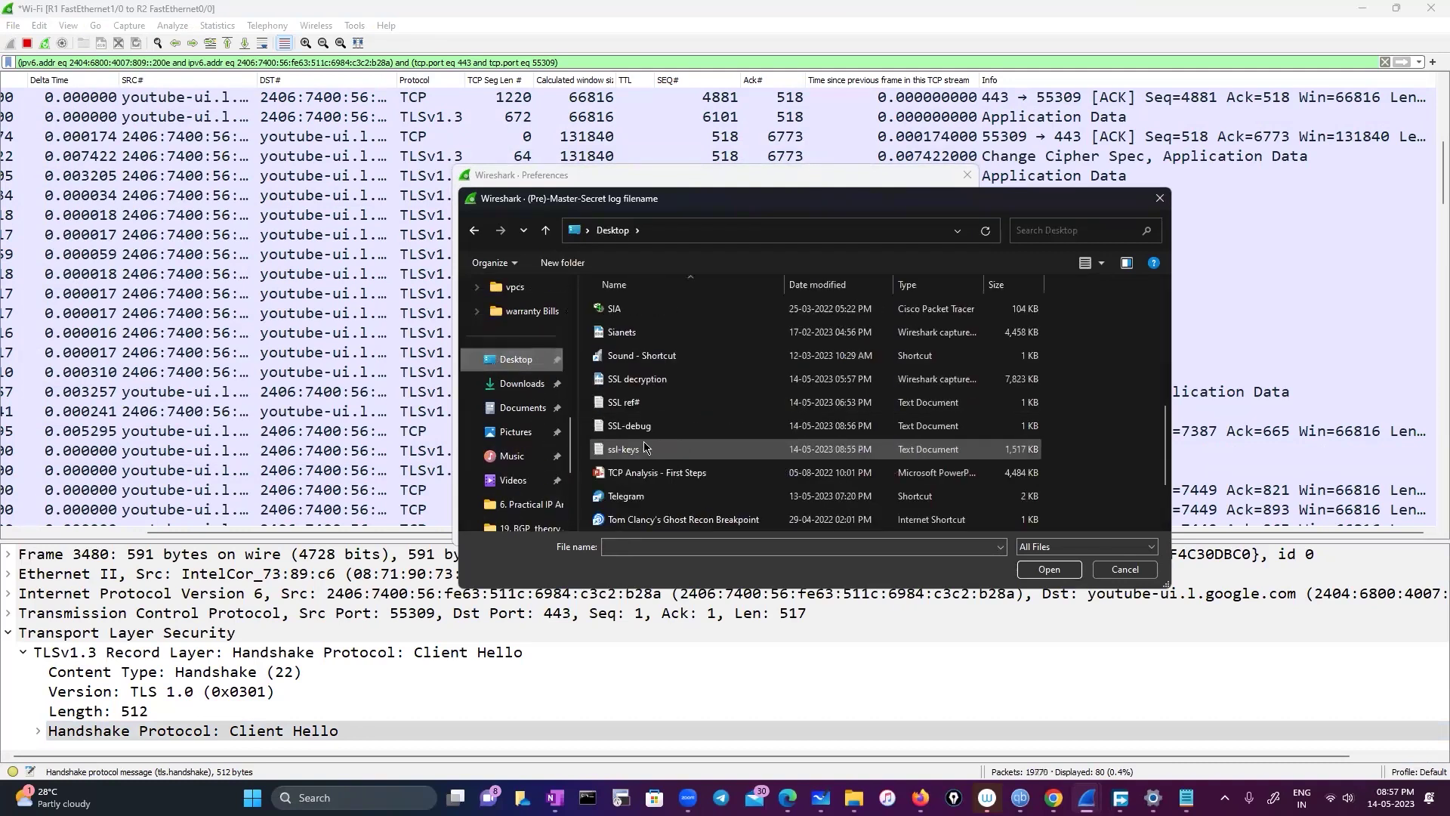
pyautogui.click(645, 449)
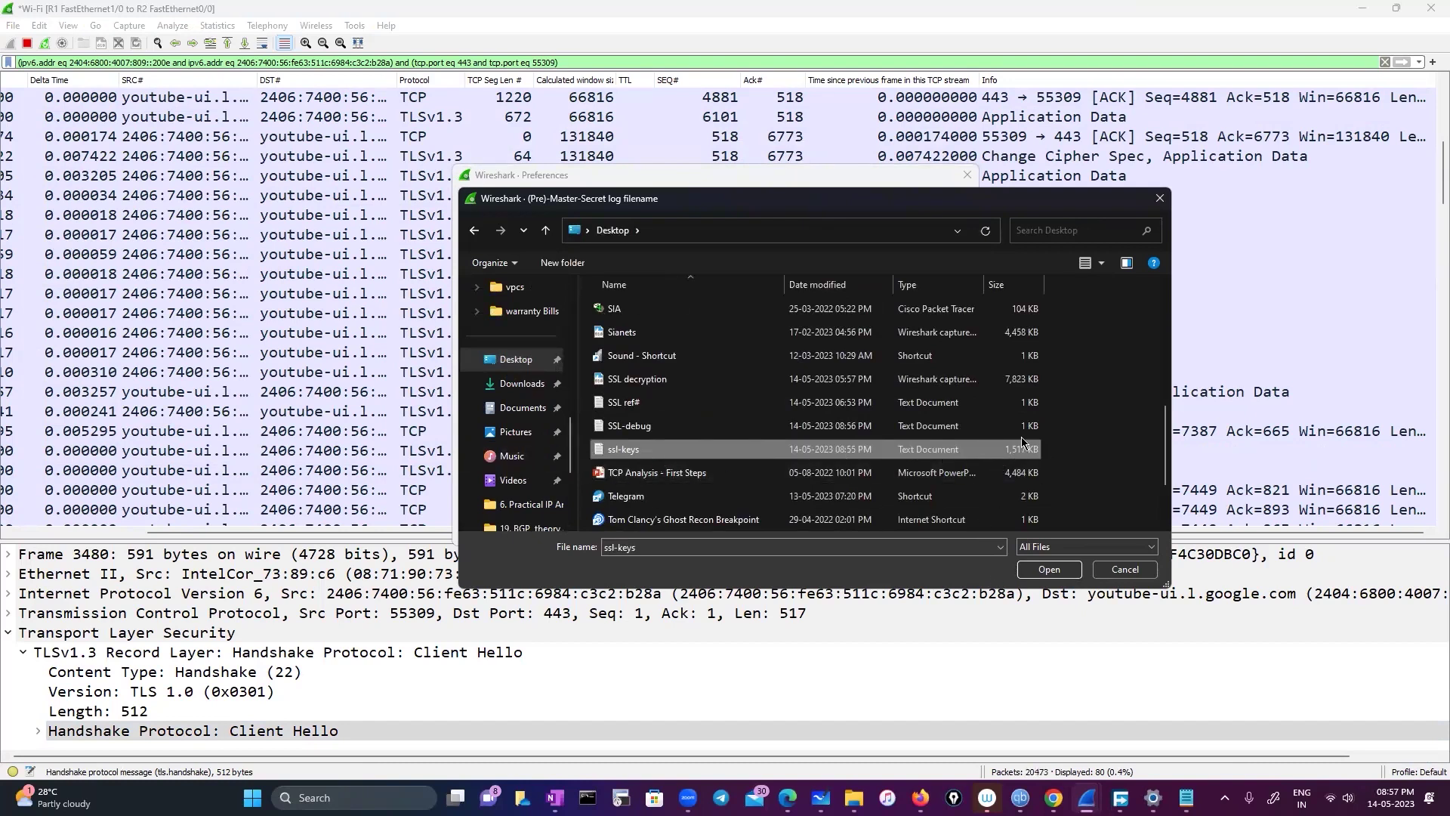
pyautogui.click(1049, 569)
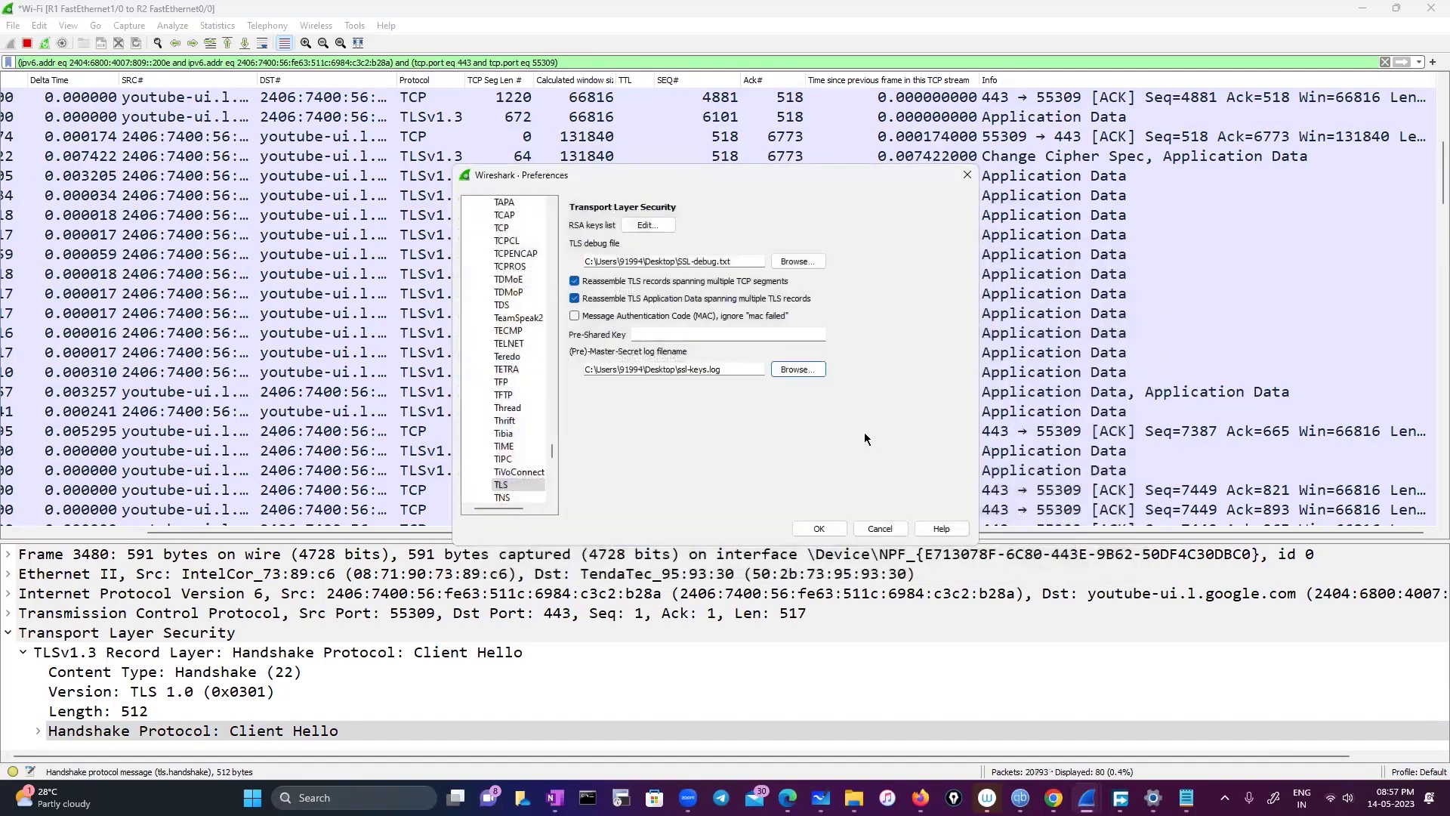
pyautogui.click(802, 527)
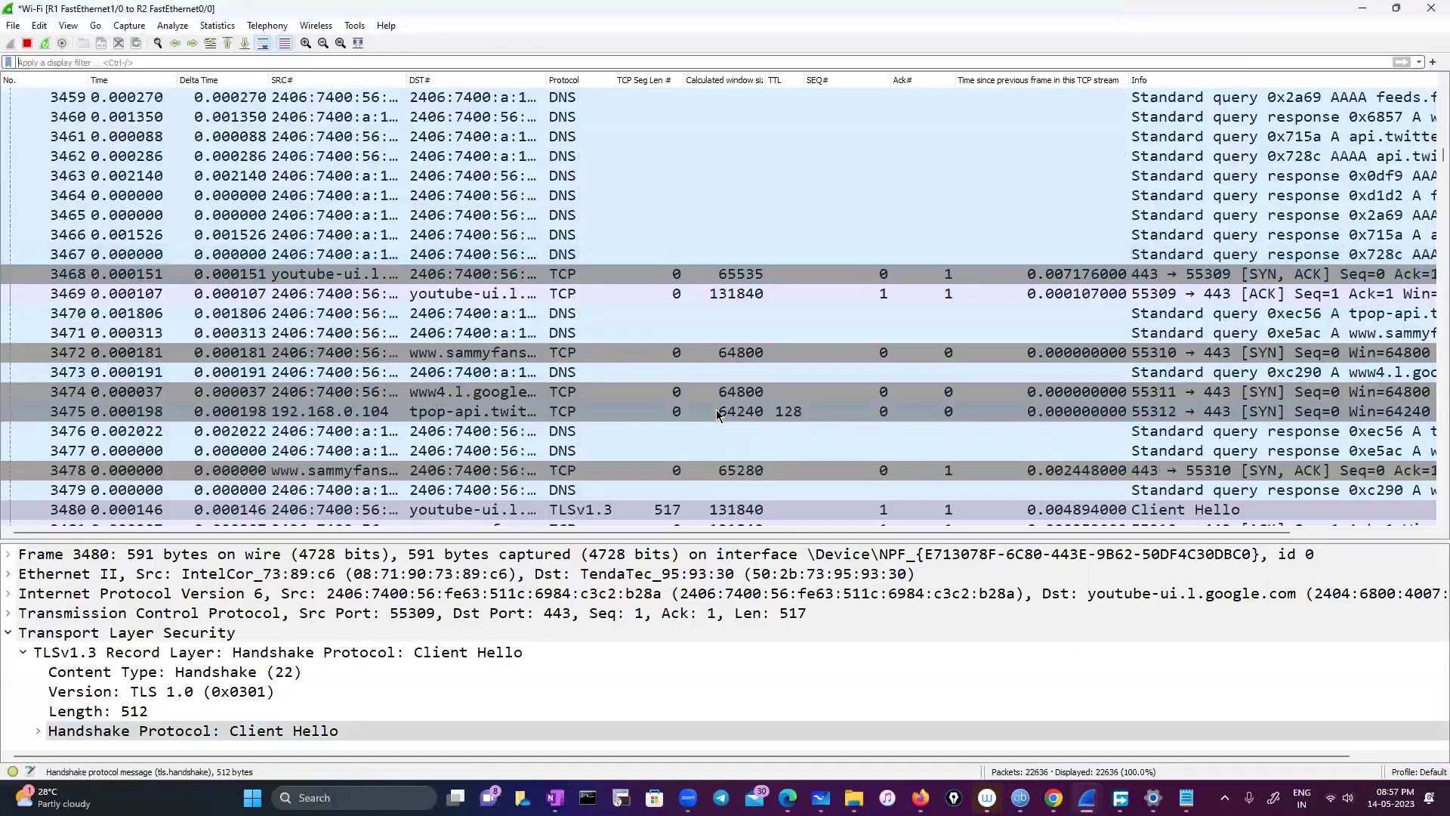
# Filter the unfiltered capture to the TCP conversation of WhatsApp TLSv1.2 packet 3419, look through its packets, and clear the filter
pyautogui.scroll(3, 716, 411)
pyautogui.scroll(17, 717, 415)
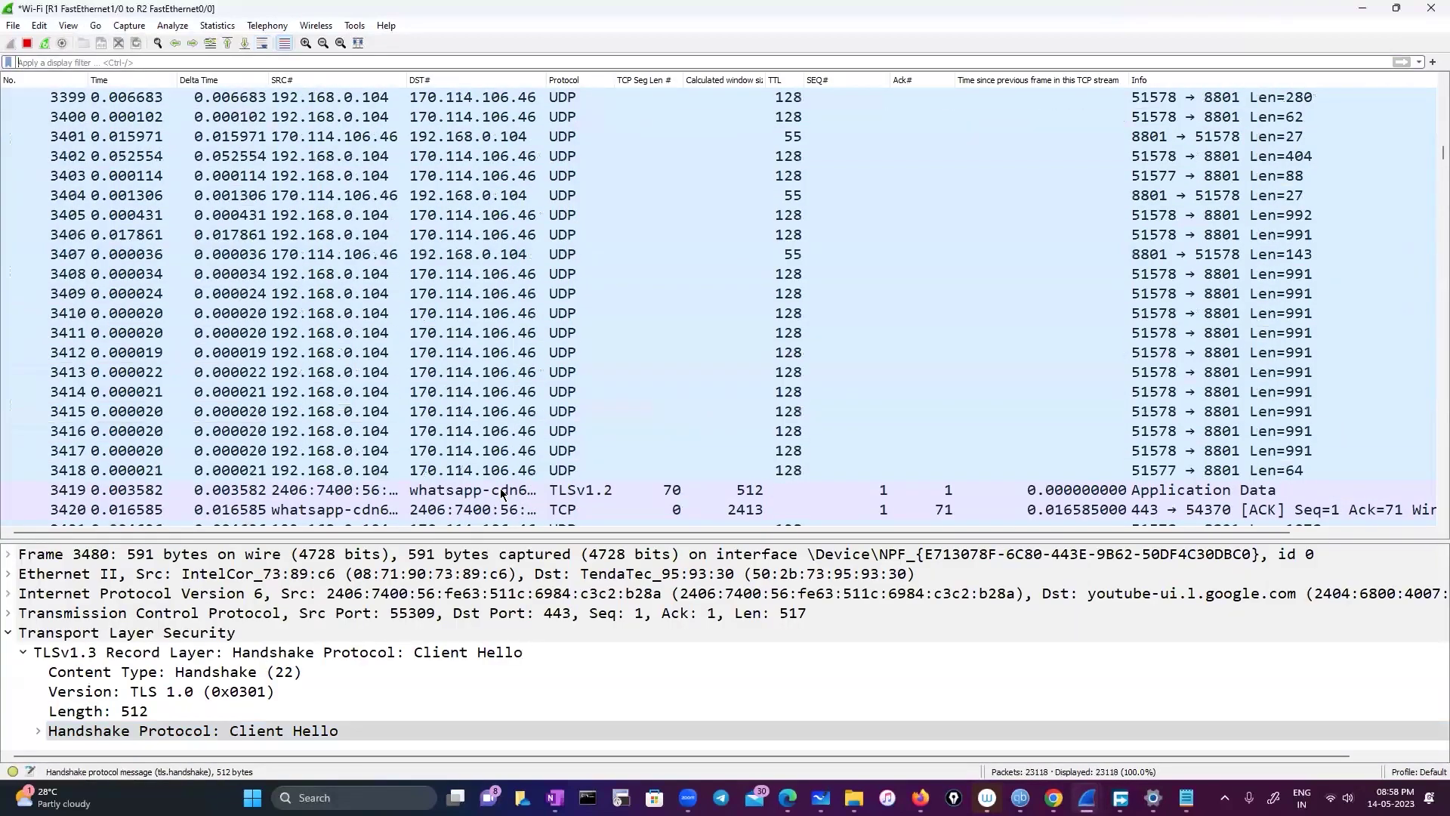
pyautogui.click(511, 487)
pyautogui.rightClick(521, 492)
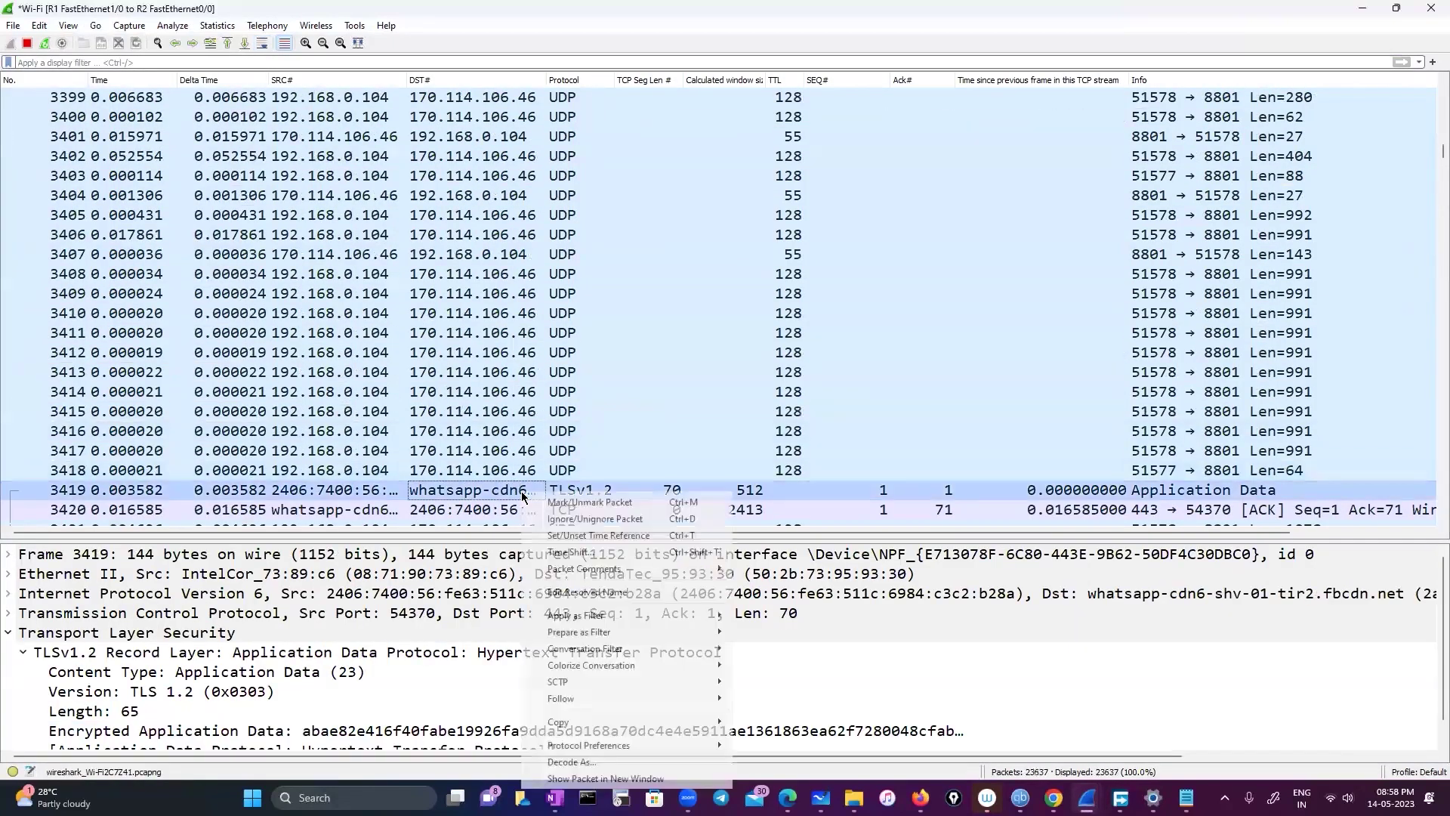
pyautogui.moveTo(637, 726)
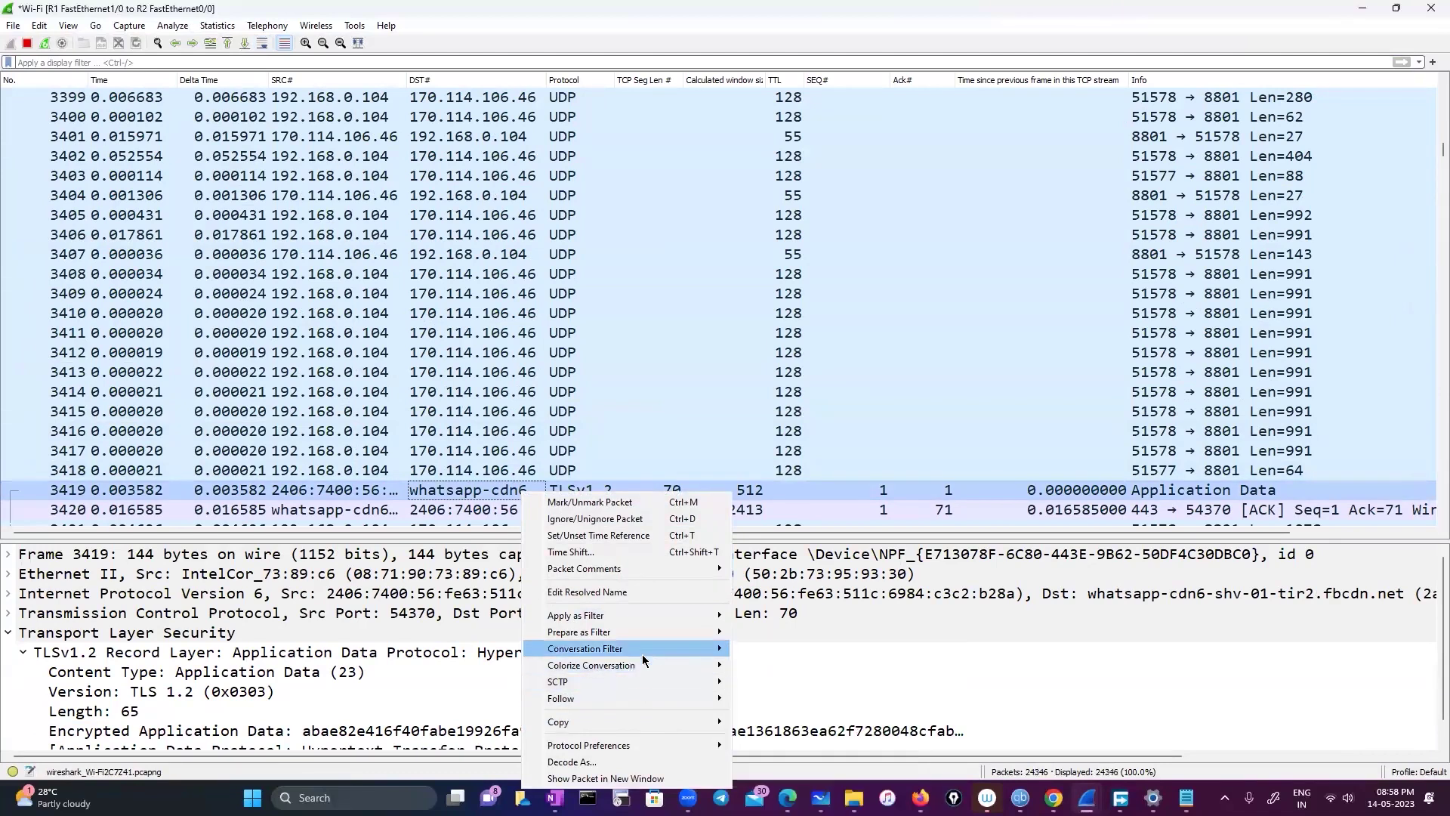
pyautogui.moveTo(644, 662)
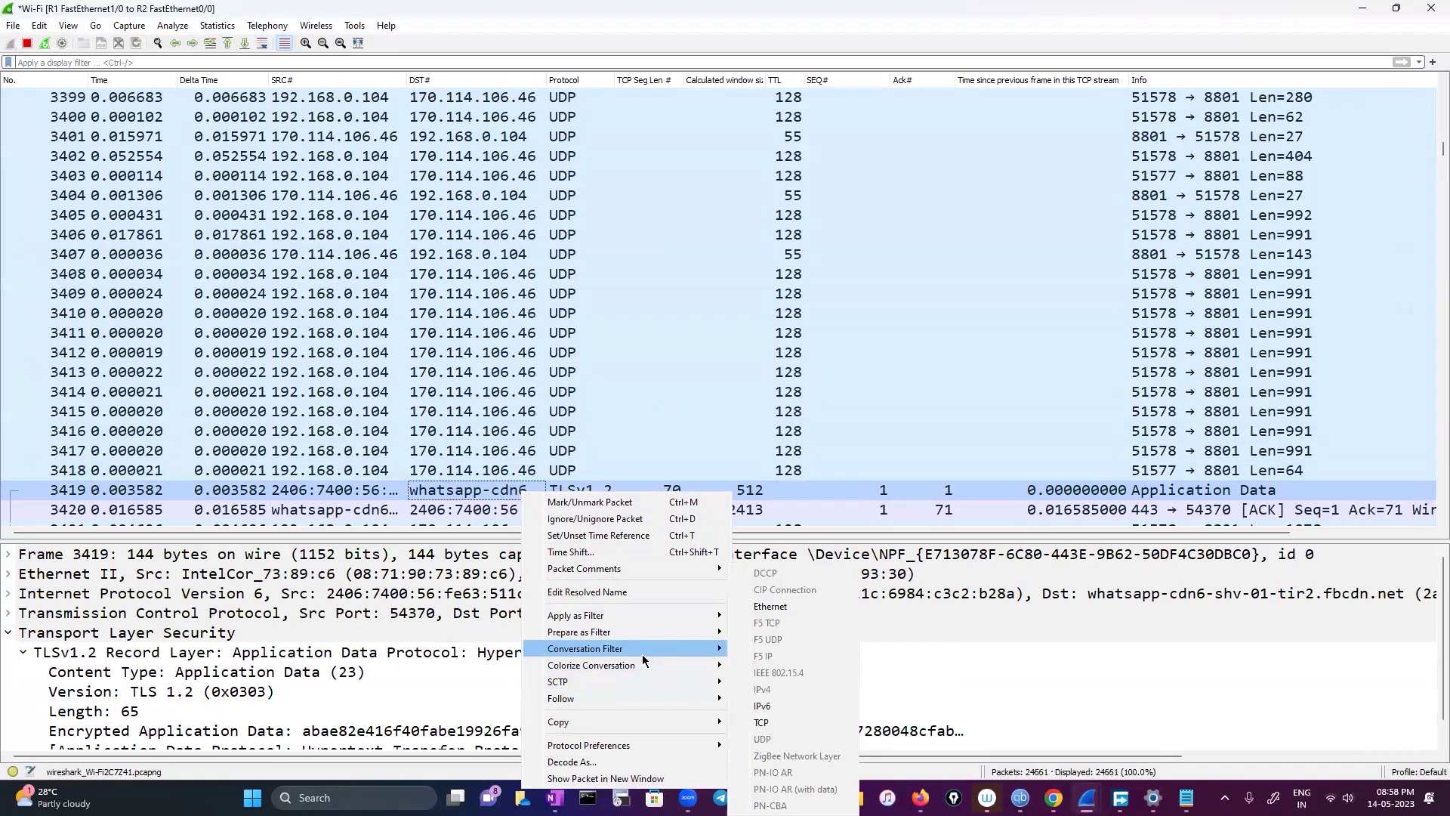
pyautogui.click(761, 722)
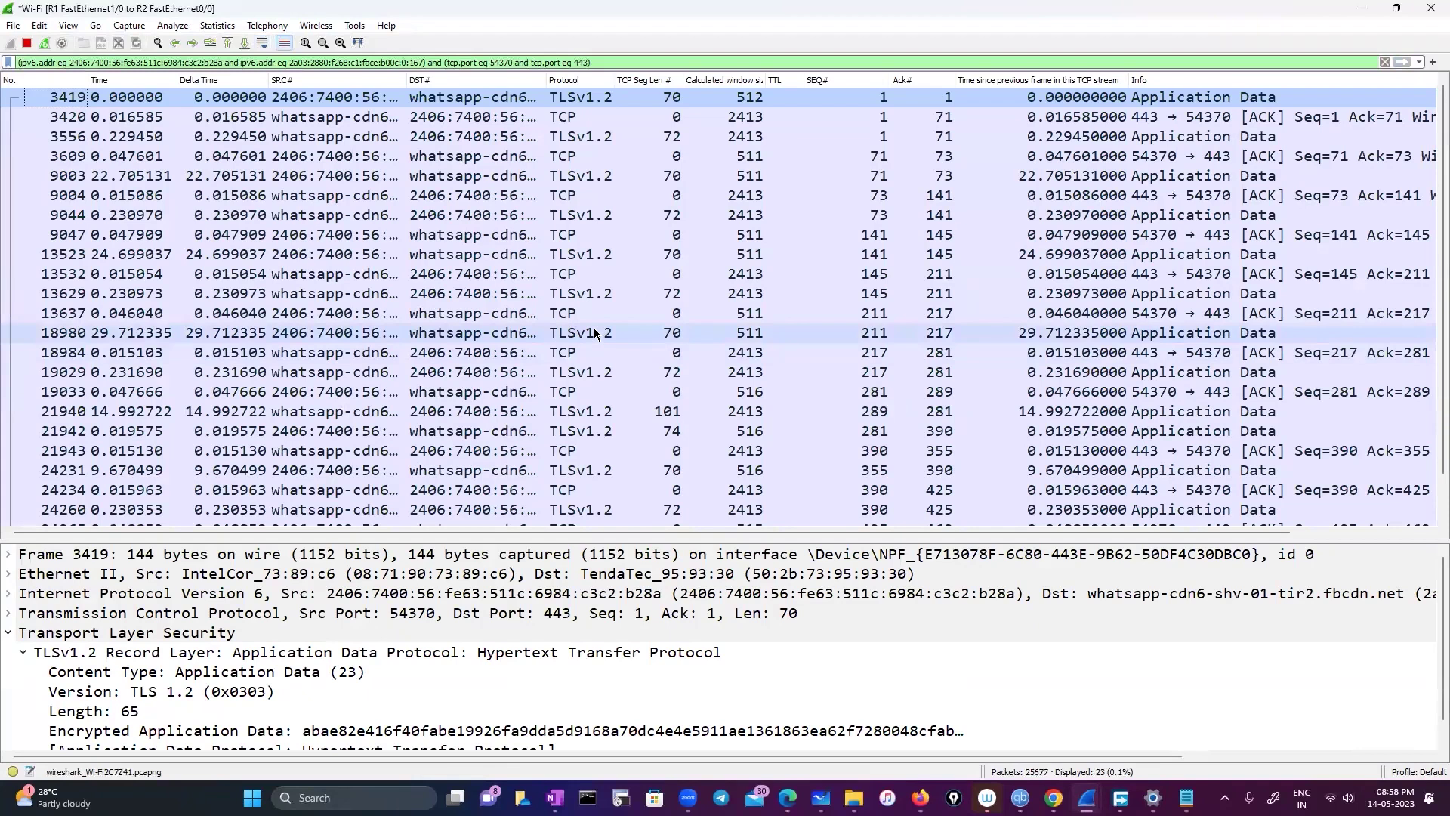
pyautogui.click(1384, 62)
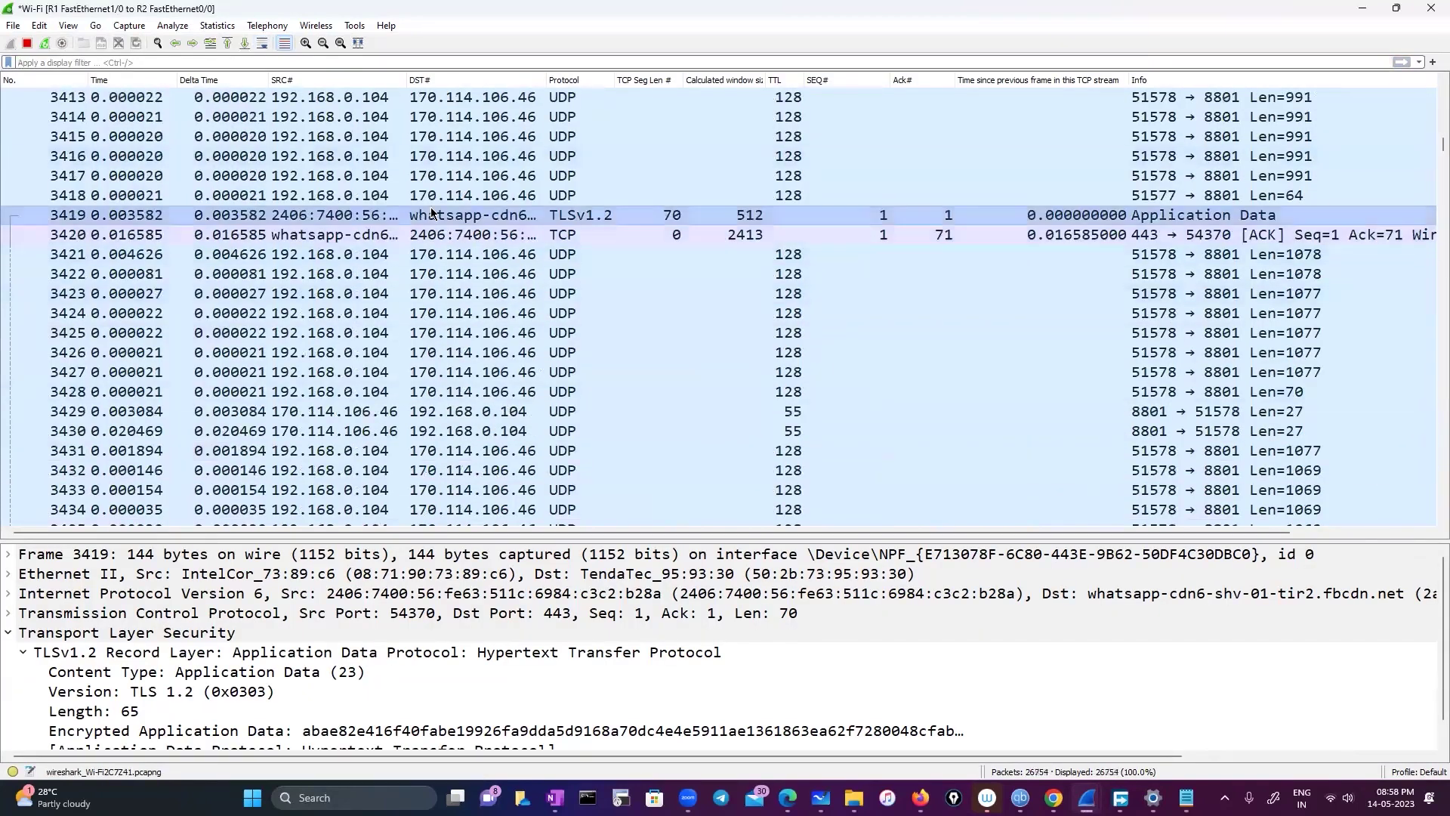
pyautogui.click(431, 209)
pyautogui.scroll(-19, 451, 389)
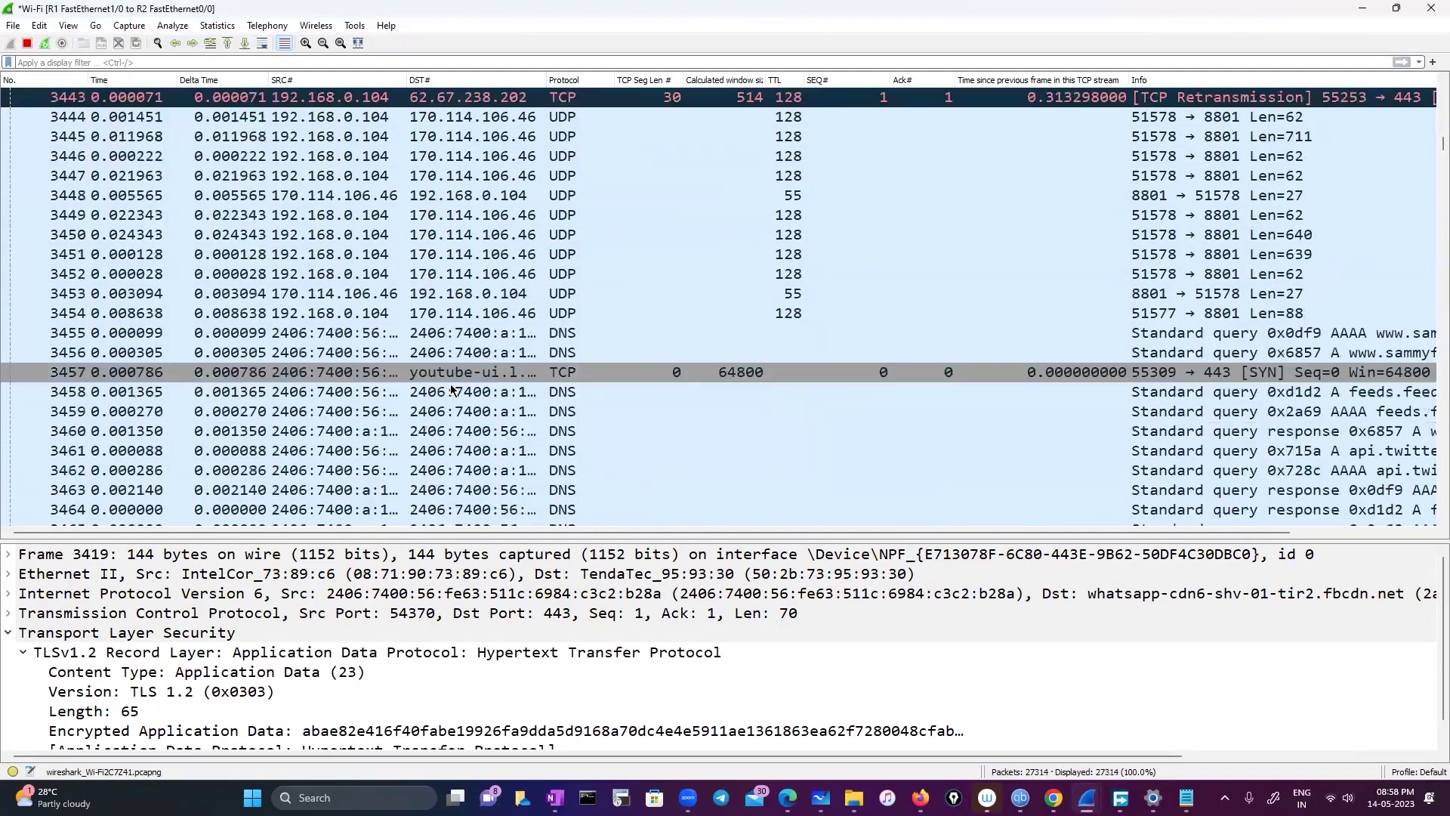
pyautogui.scroll(-7, 451, 389)
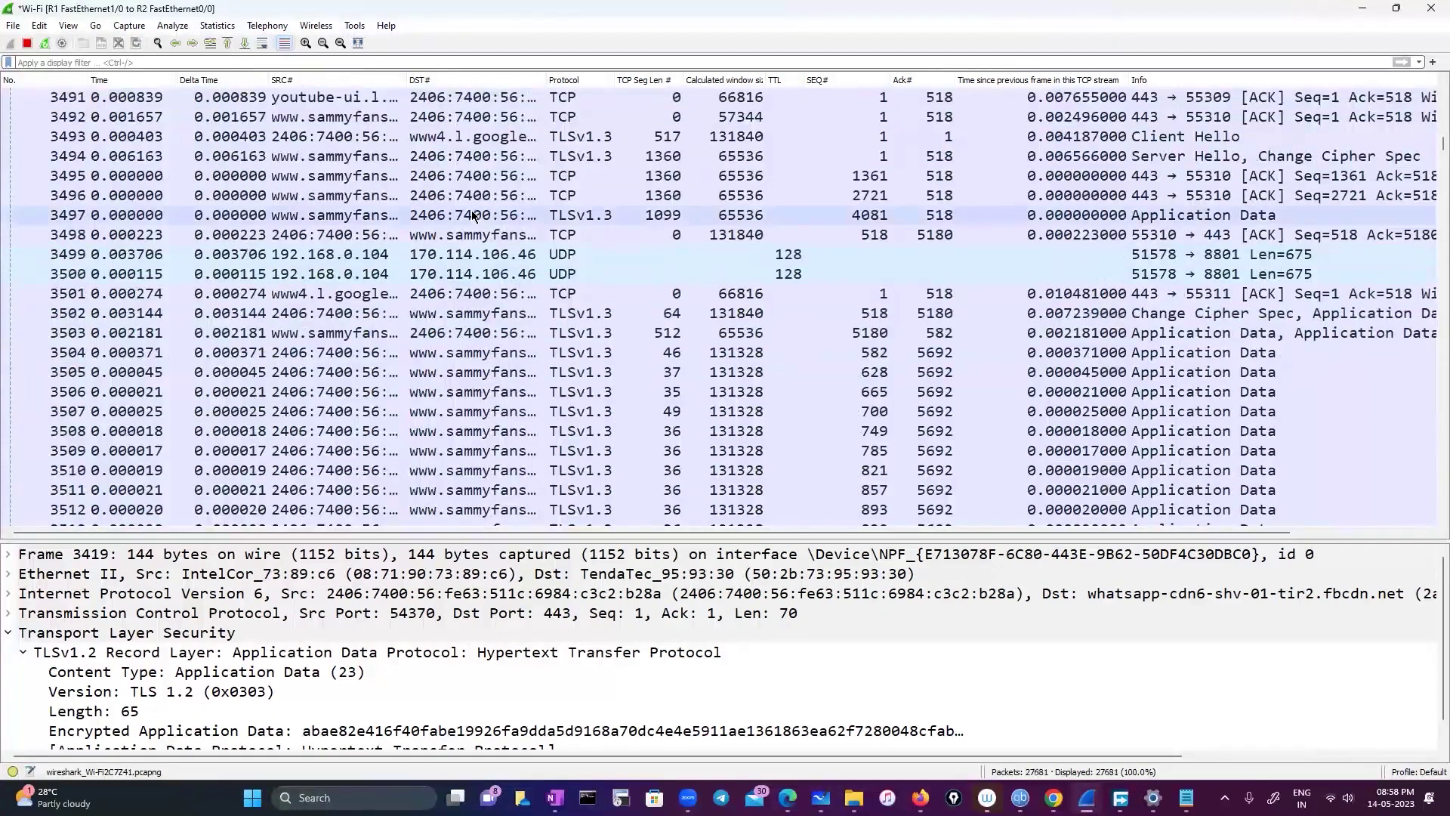
pyautogui.click(473, 215)
pyautogui.rightClick(473, 215)
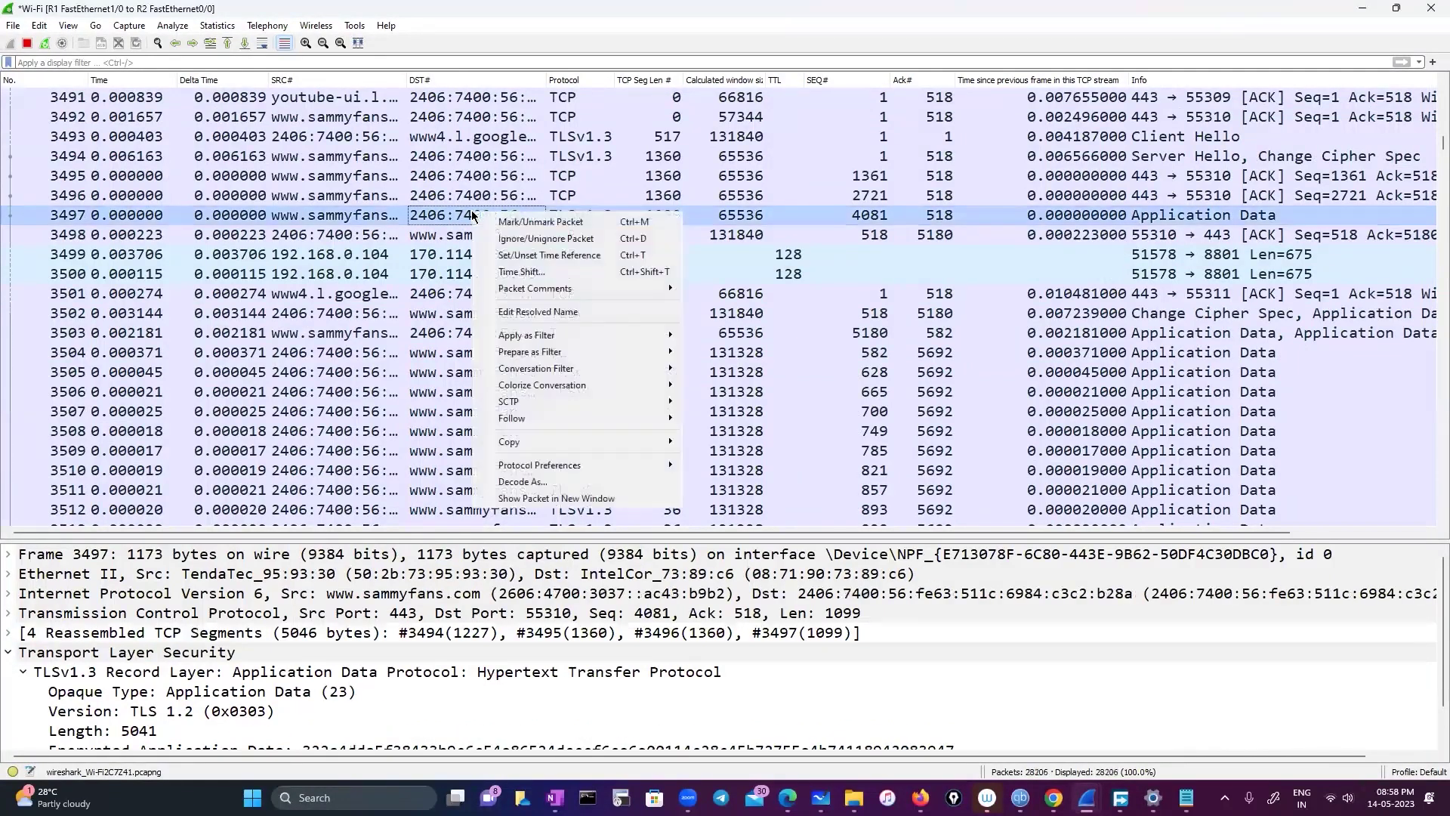
pyautogui.moveTo(576, 370)
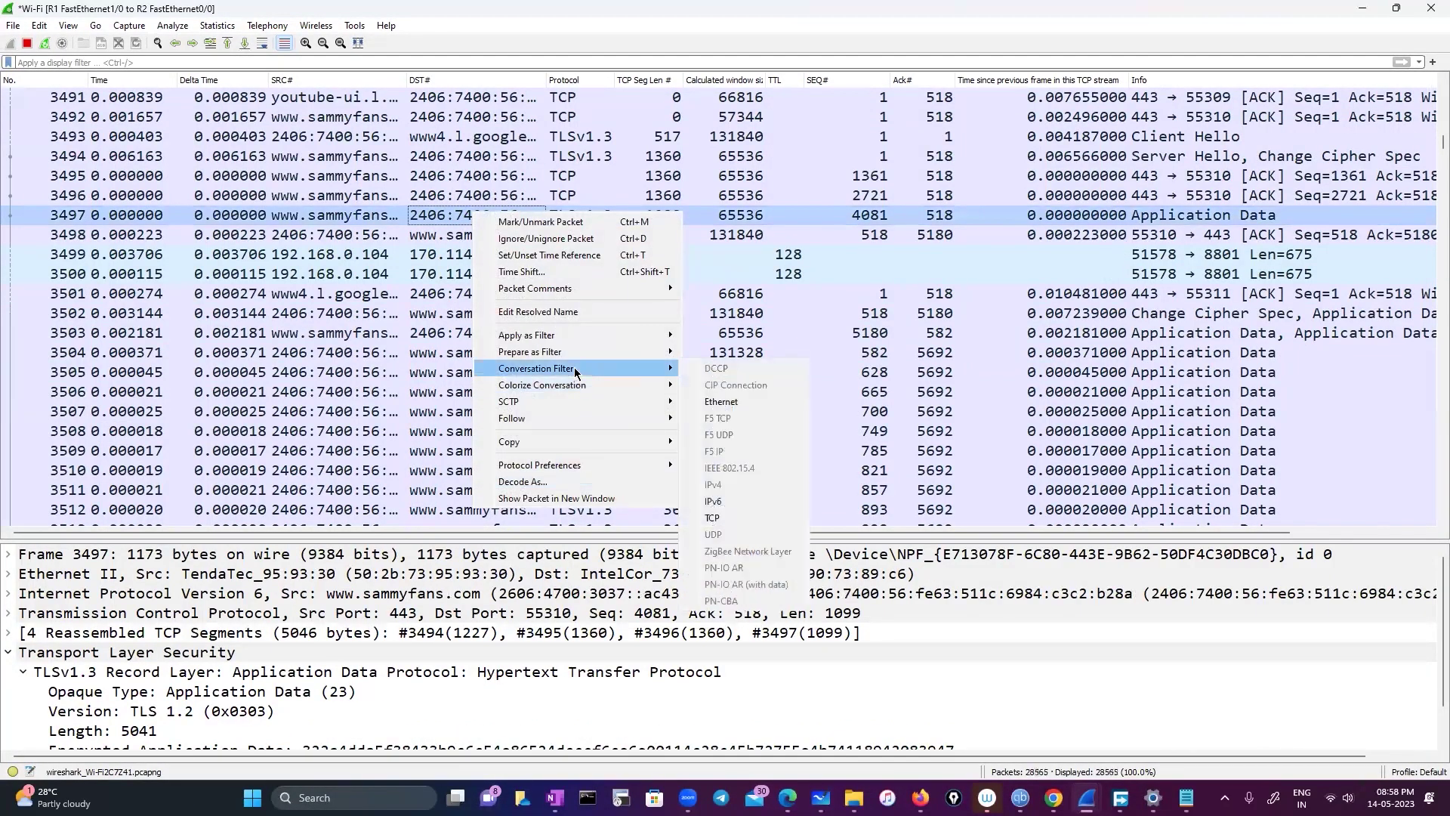
pyautogui.press('Return')
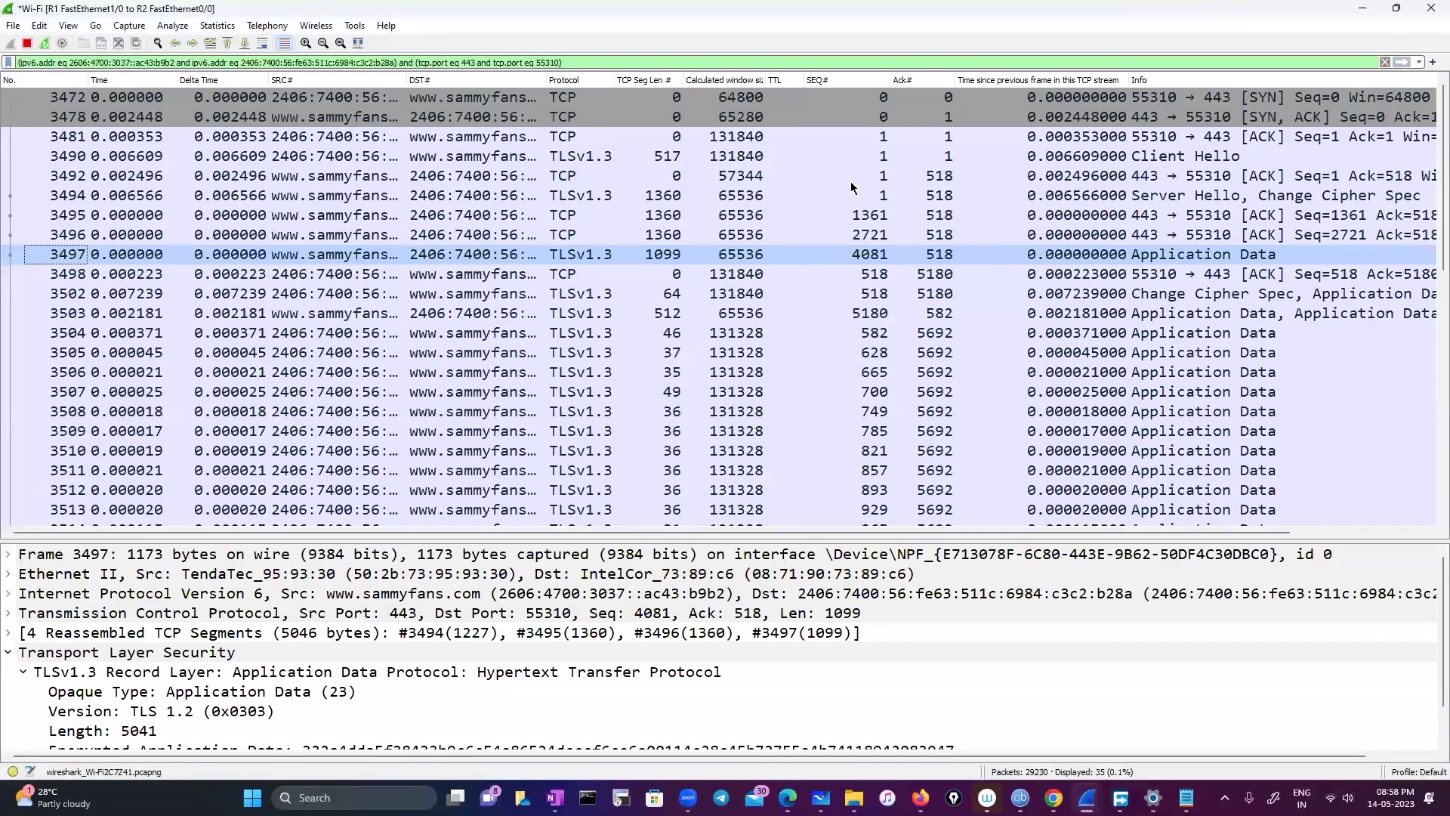
# Examine the conversation's Client Hello and application data packet 3497, checking the TLS record details and the remaining packets for decrypted content
pyautogui.click(854, 155)
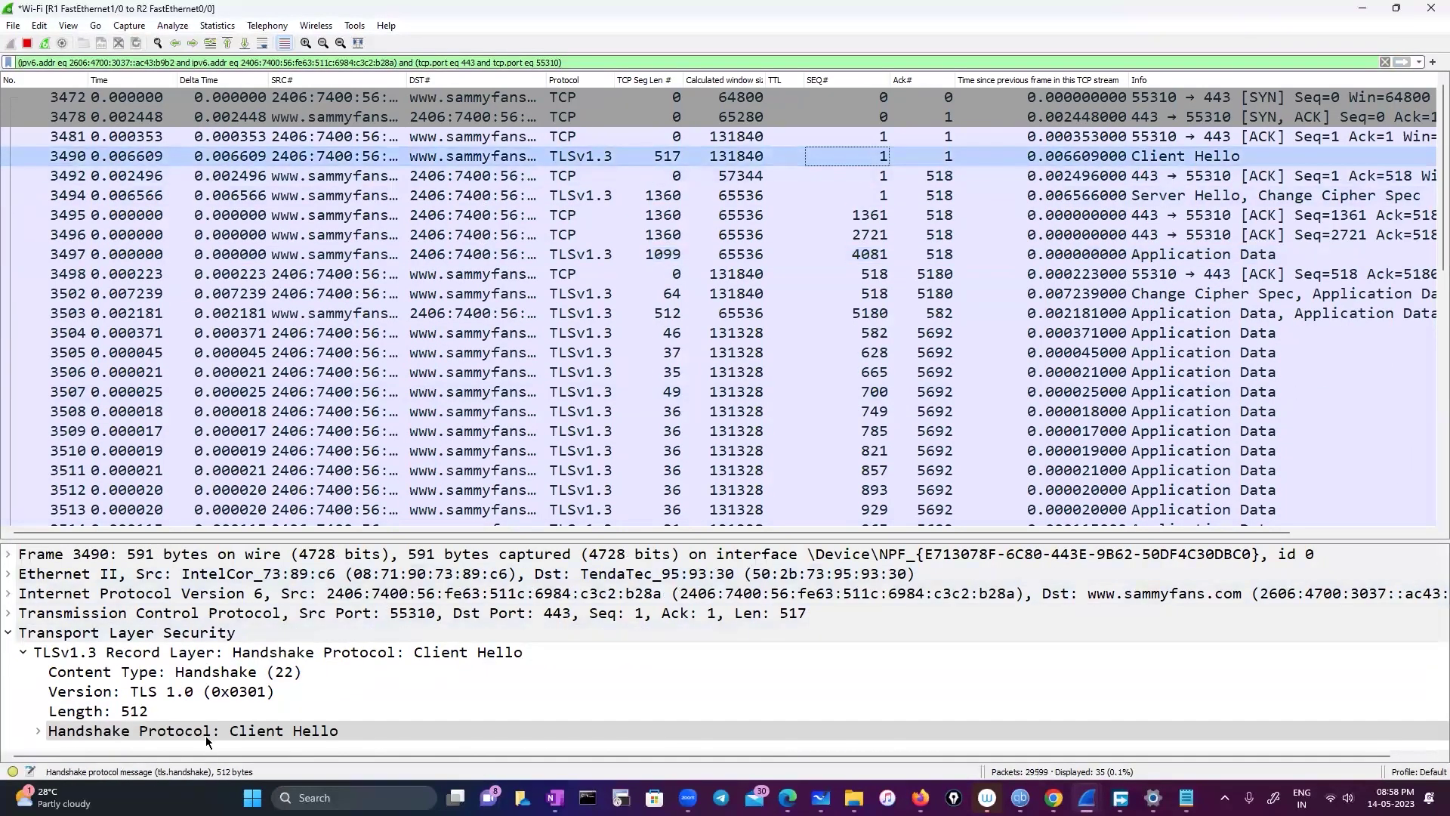
pyautogui.scroll(-4, 472, 373)
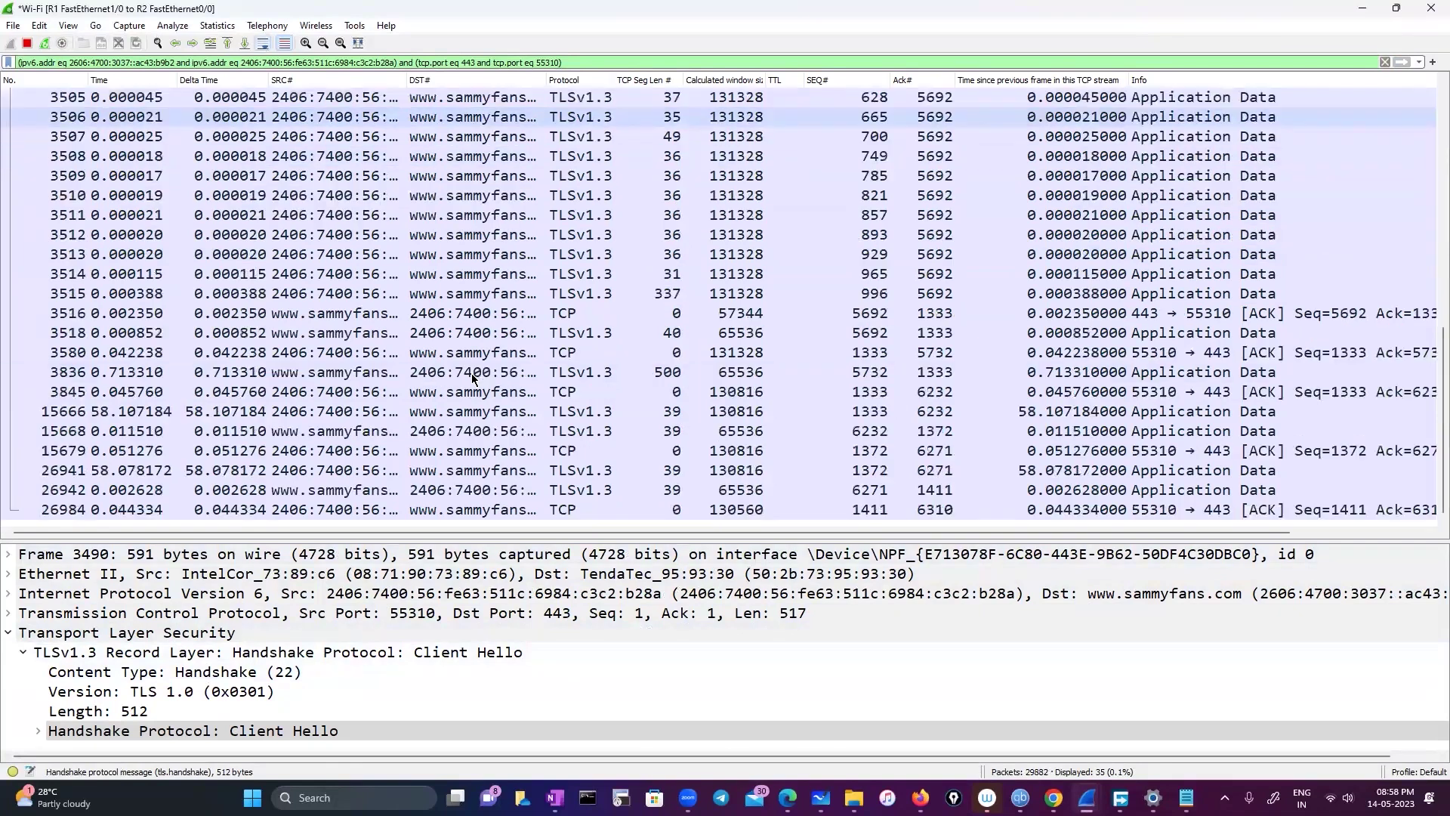
pyautogui.scroll(4, 813, 394)
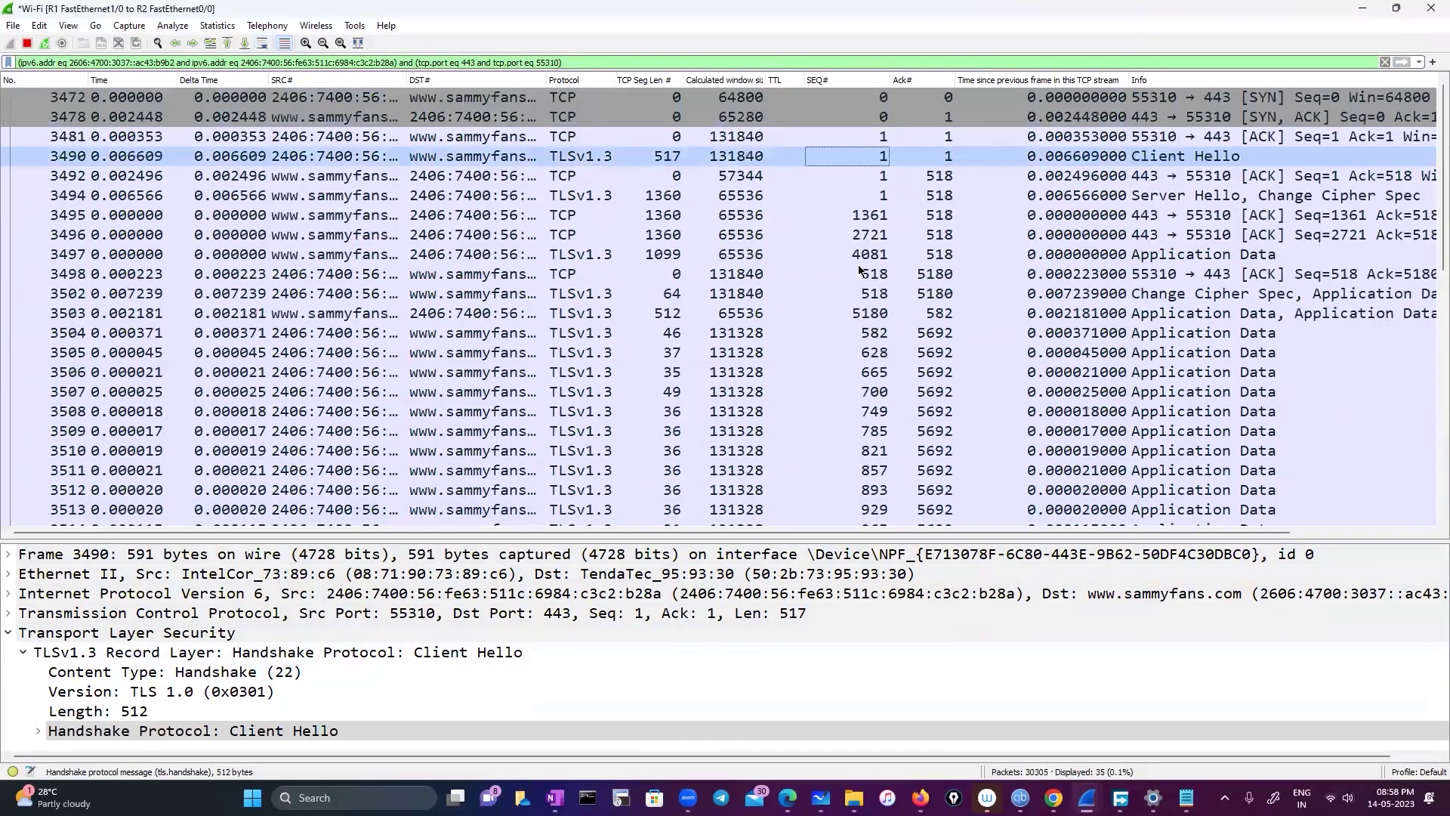
pyautogui.click(817, 261)
pyautogui.scroll(-1, 373, 700)
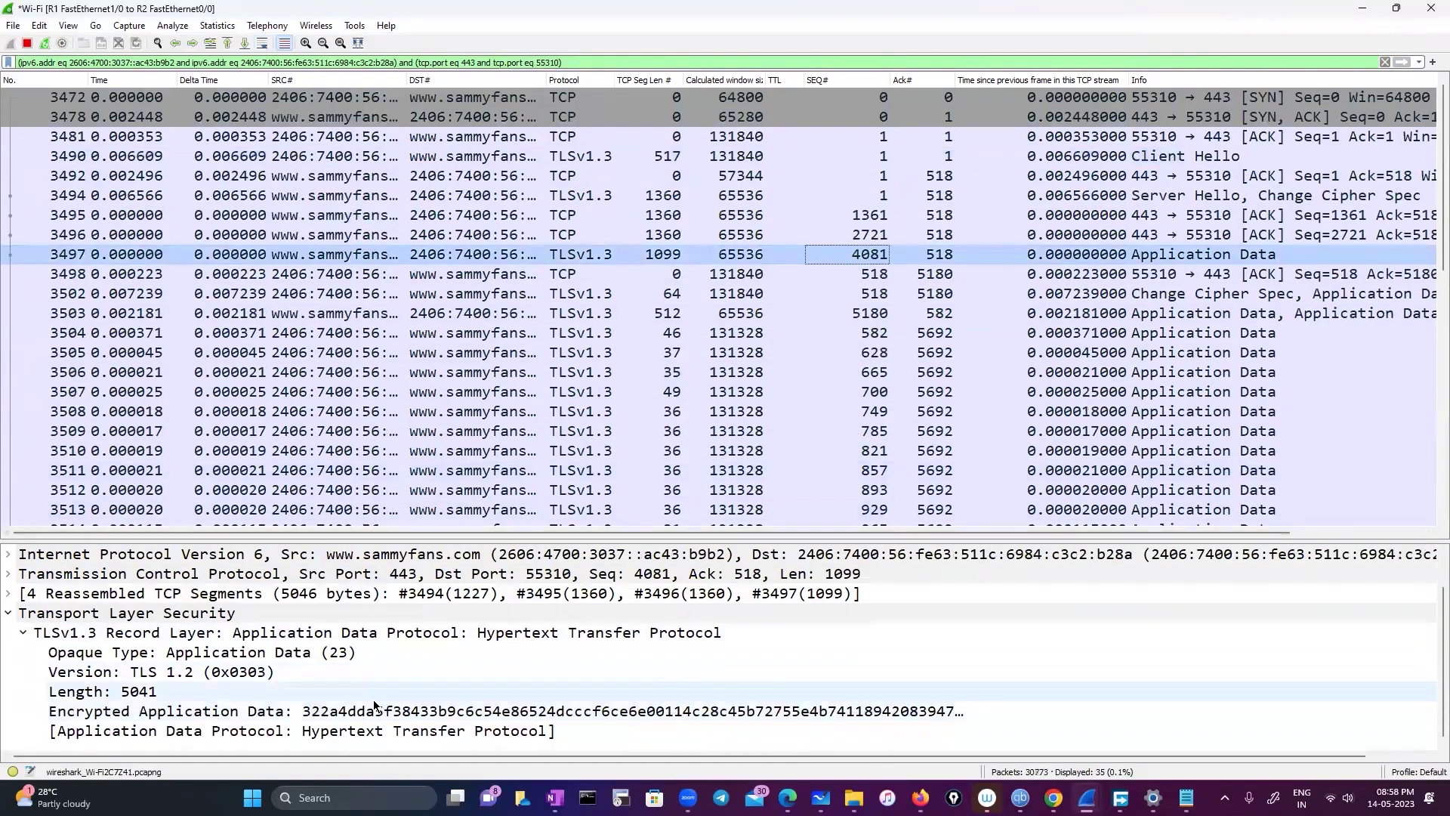
pyautogui.scroll(-4, 510, 415)
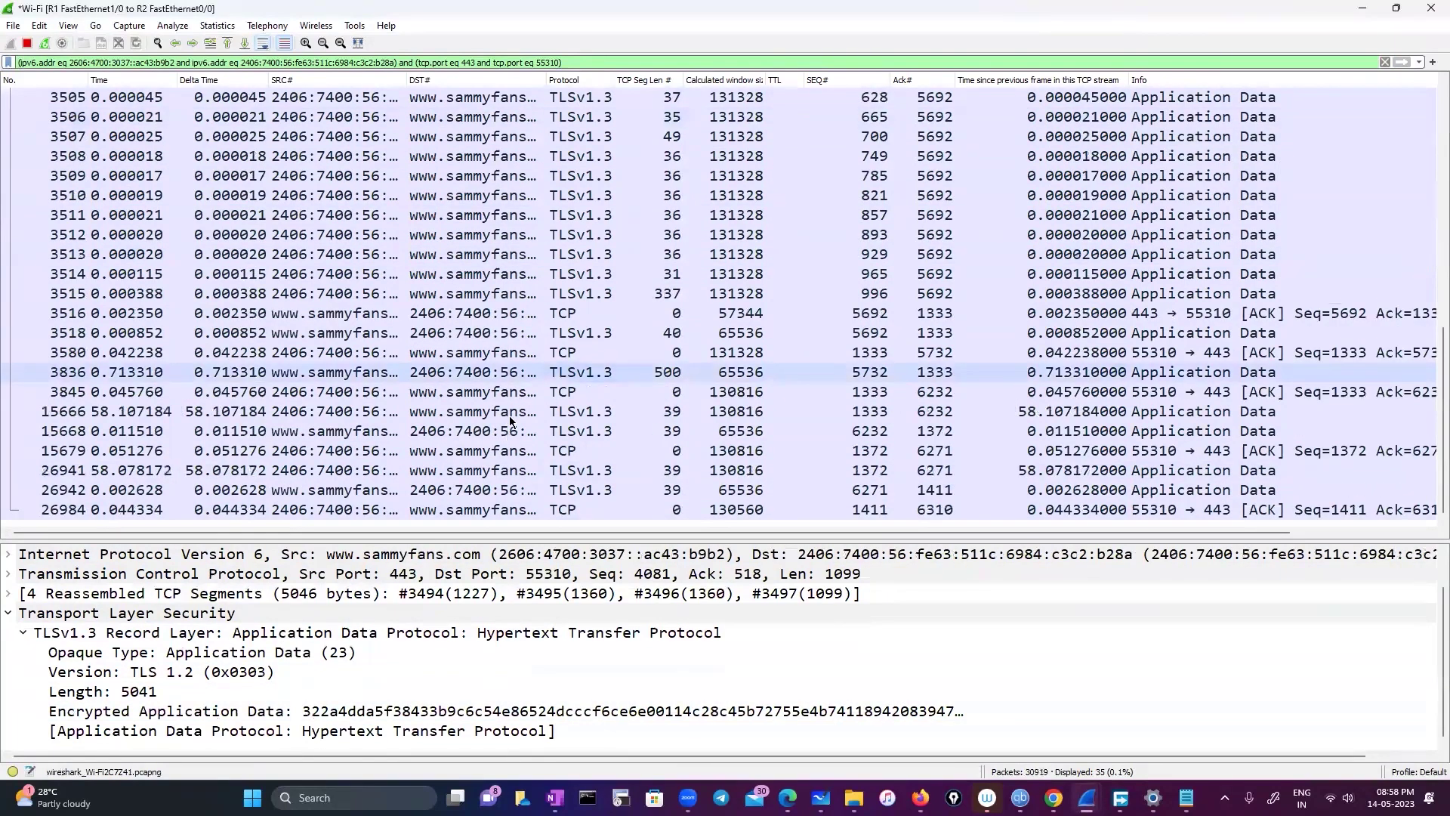
# Clear the conversation filter from the live capture and check the TLS preferences for the ssl-keys.log (Pre)-Master-Secret log file
pyautogui.click(454, 479)
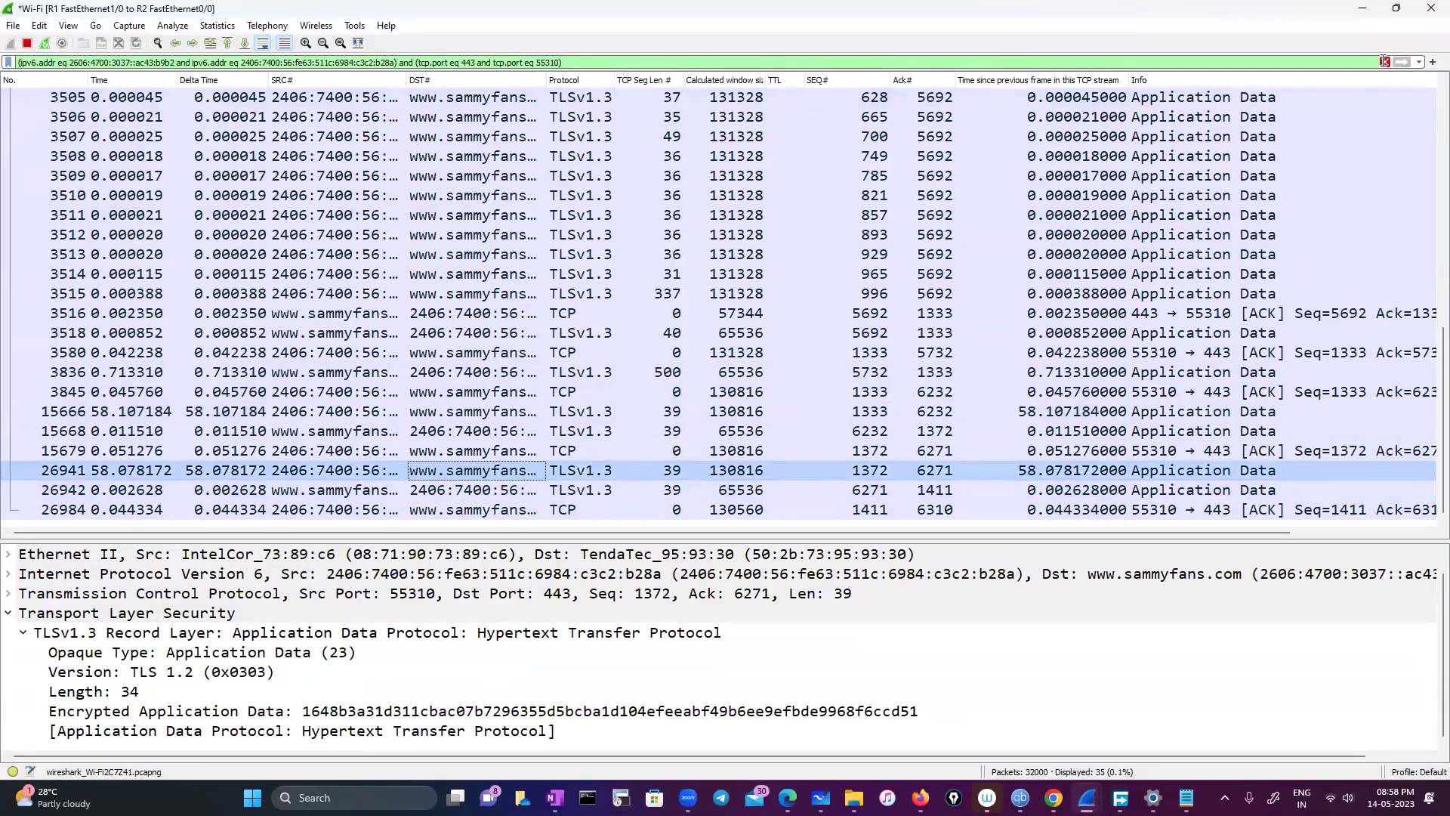
pyautogui.click(1385, 62)
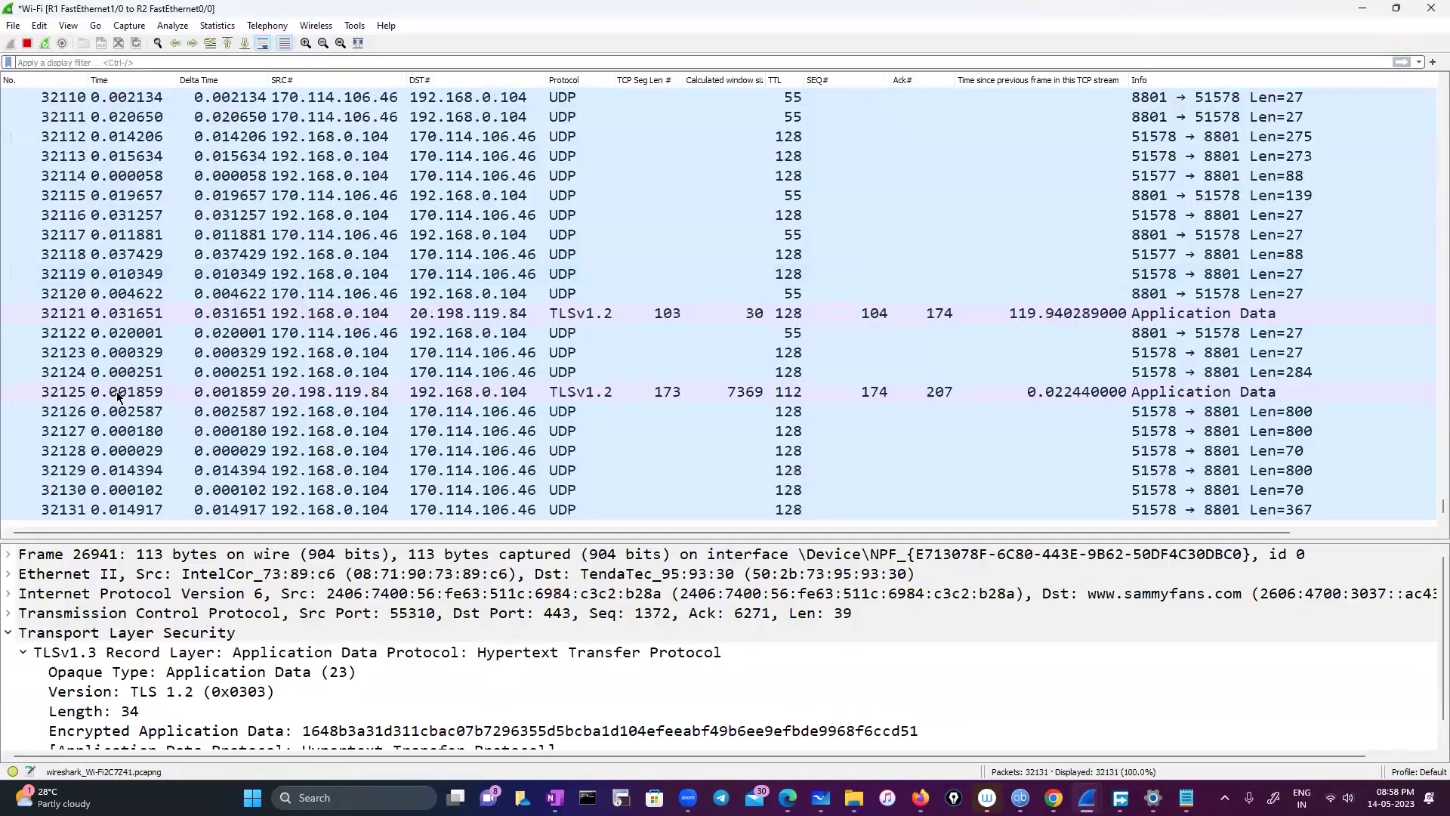
pyautogui.click(39, 28)
pyautogui.click(492, 347)
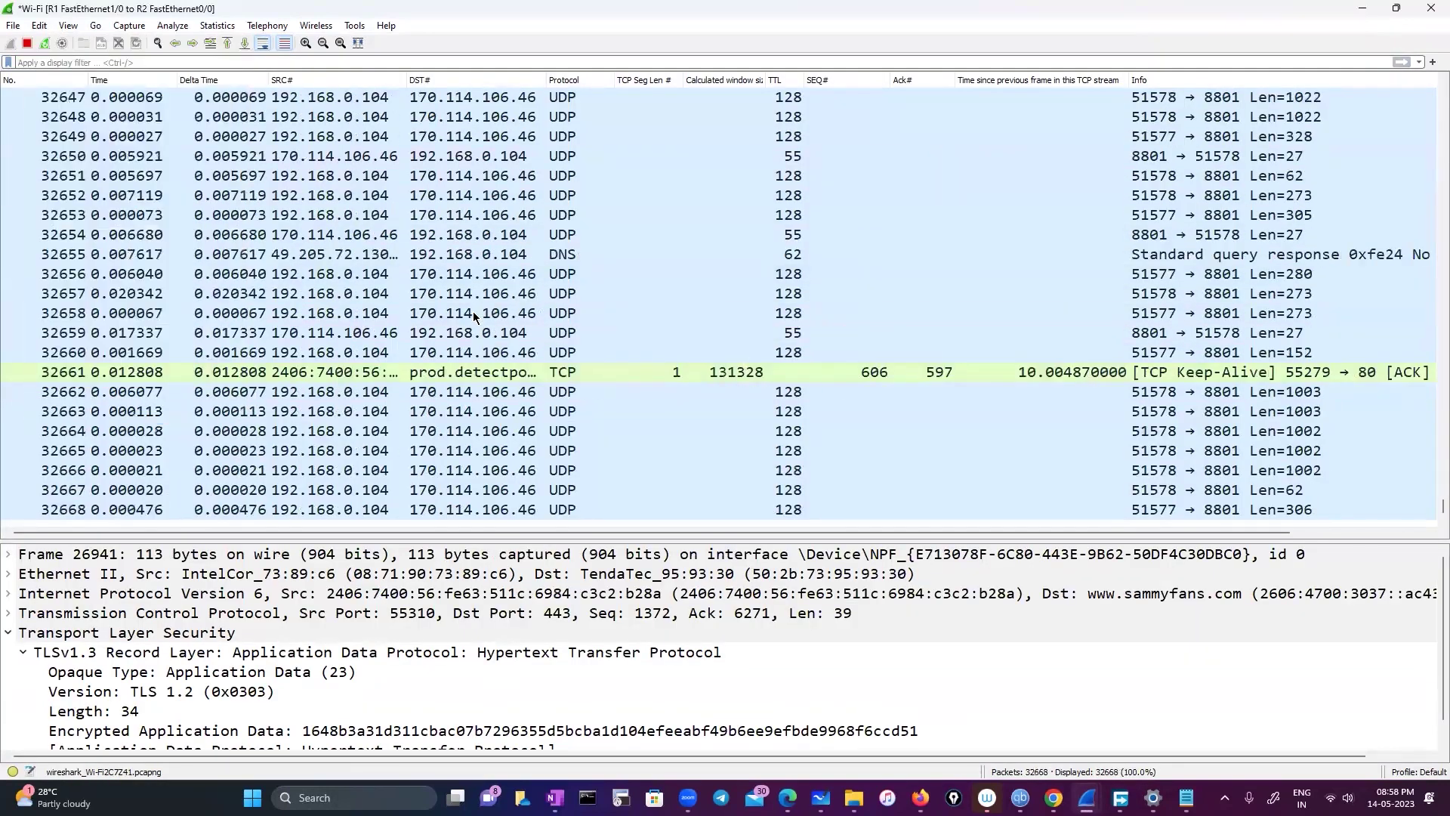
pyautogui.click(499, 345)
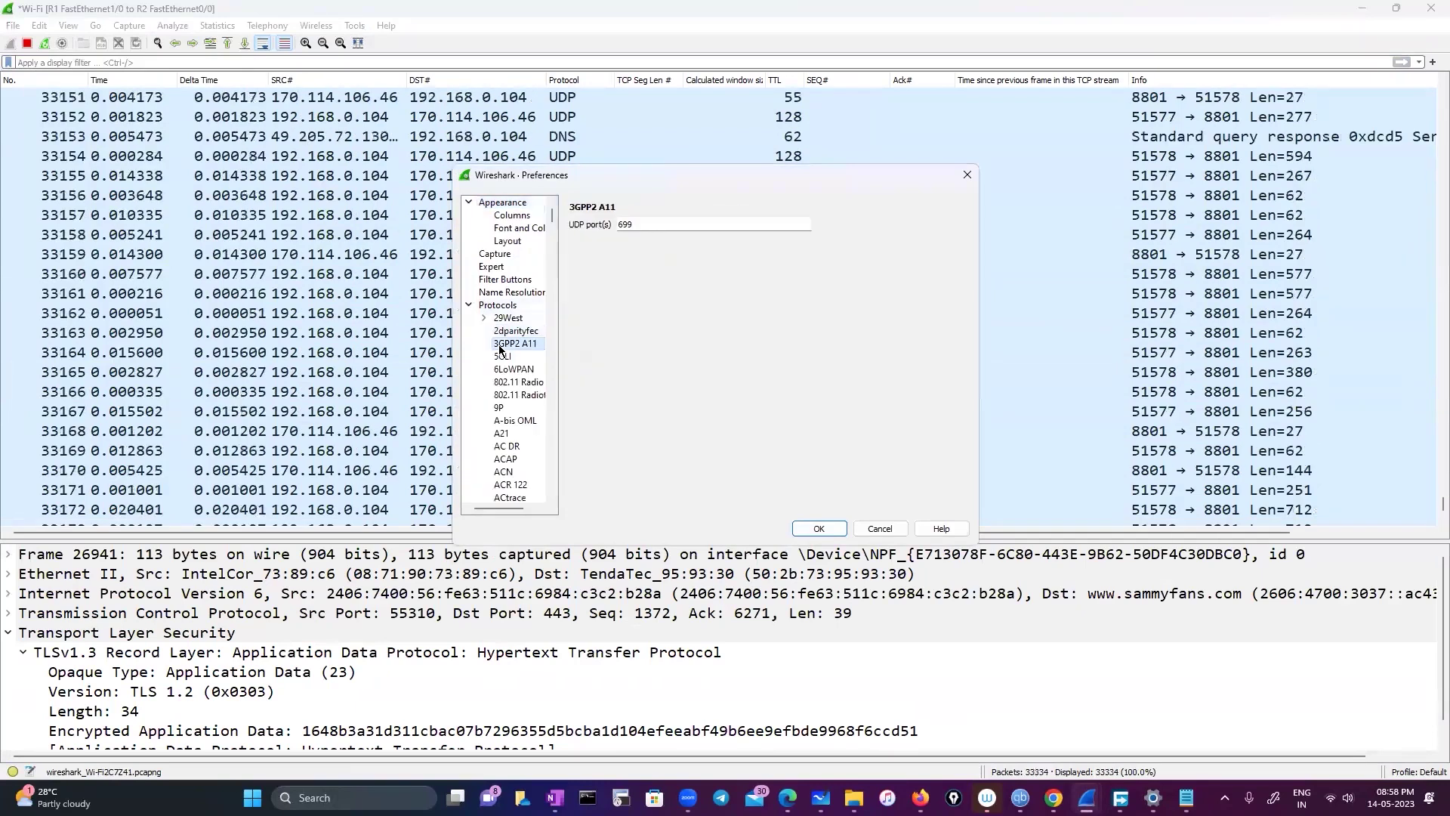
pyautogui.write('tls')
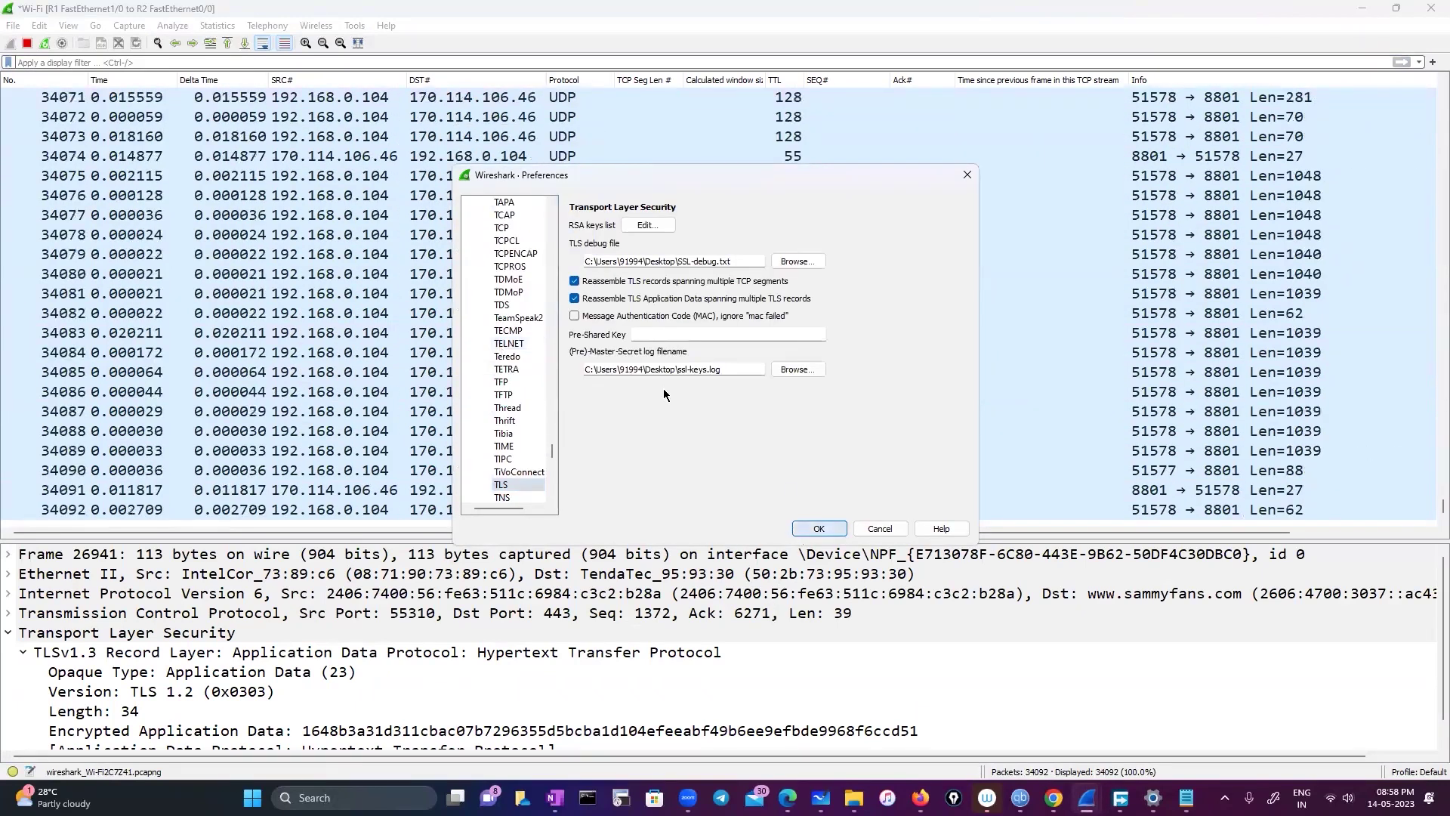
pyautogui.press('Return')
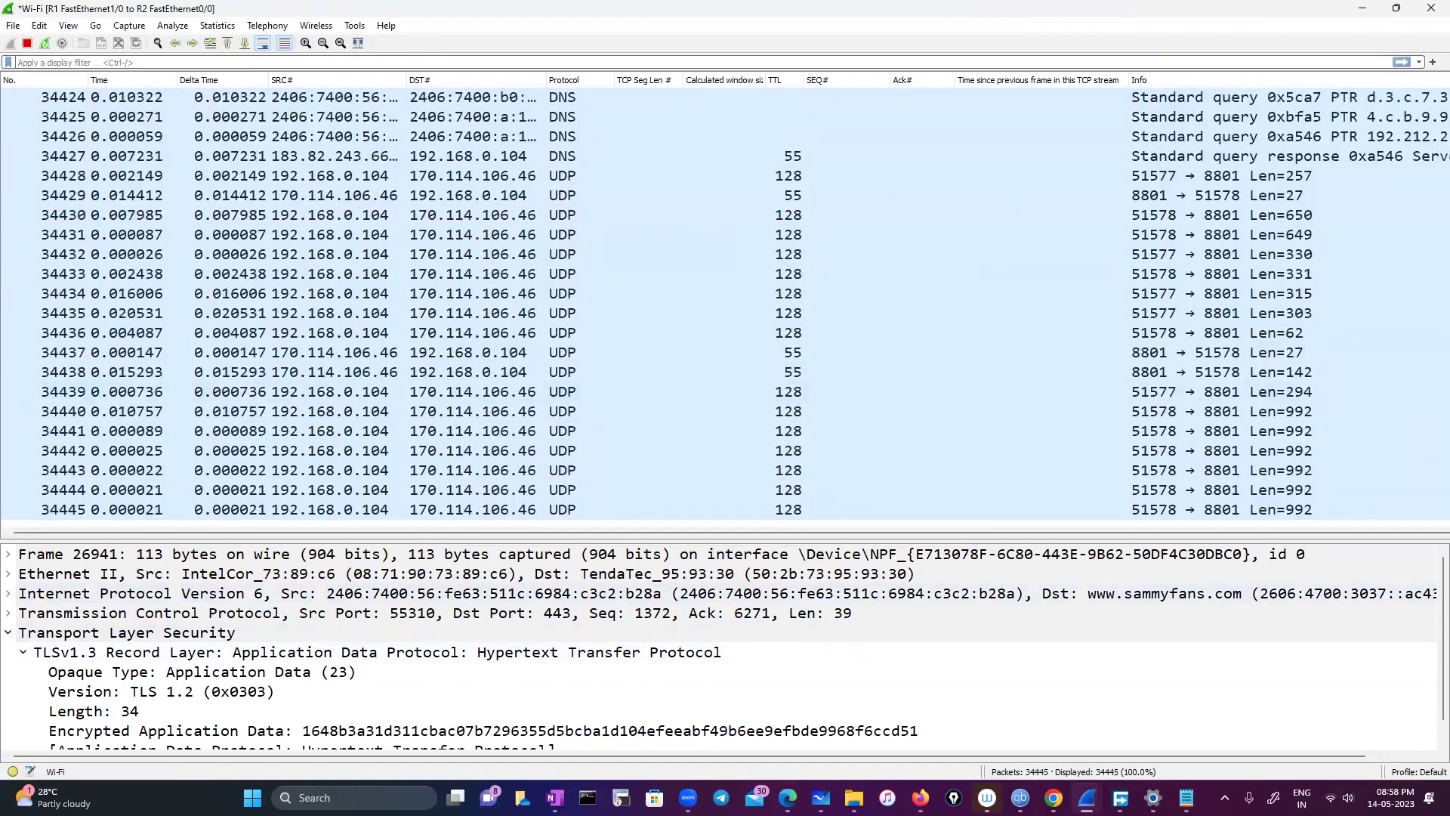
# Switch to Edge and open a new tab in a maximized window
pyautogui.moveTo(920, 798)
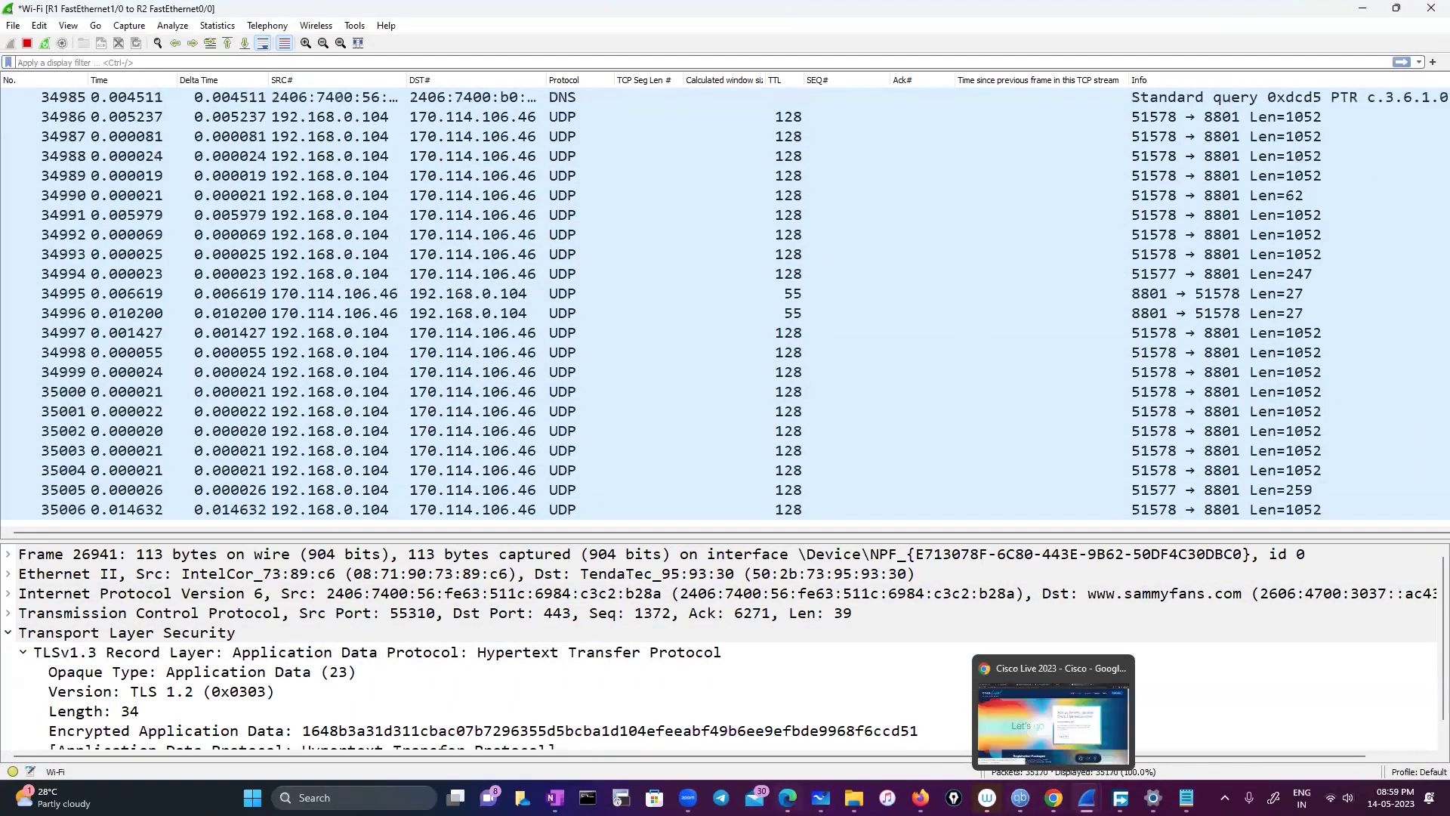
pyautogui.click(787, 798)
pyautogui.hotkey('ctrl', '3')
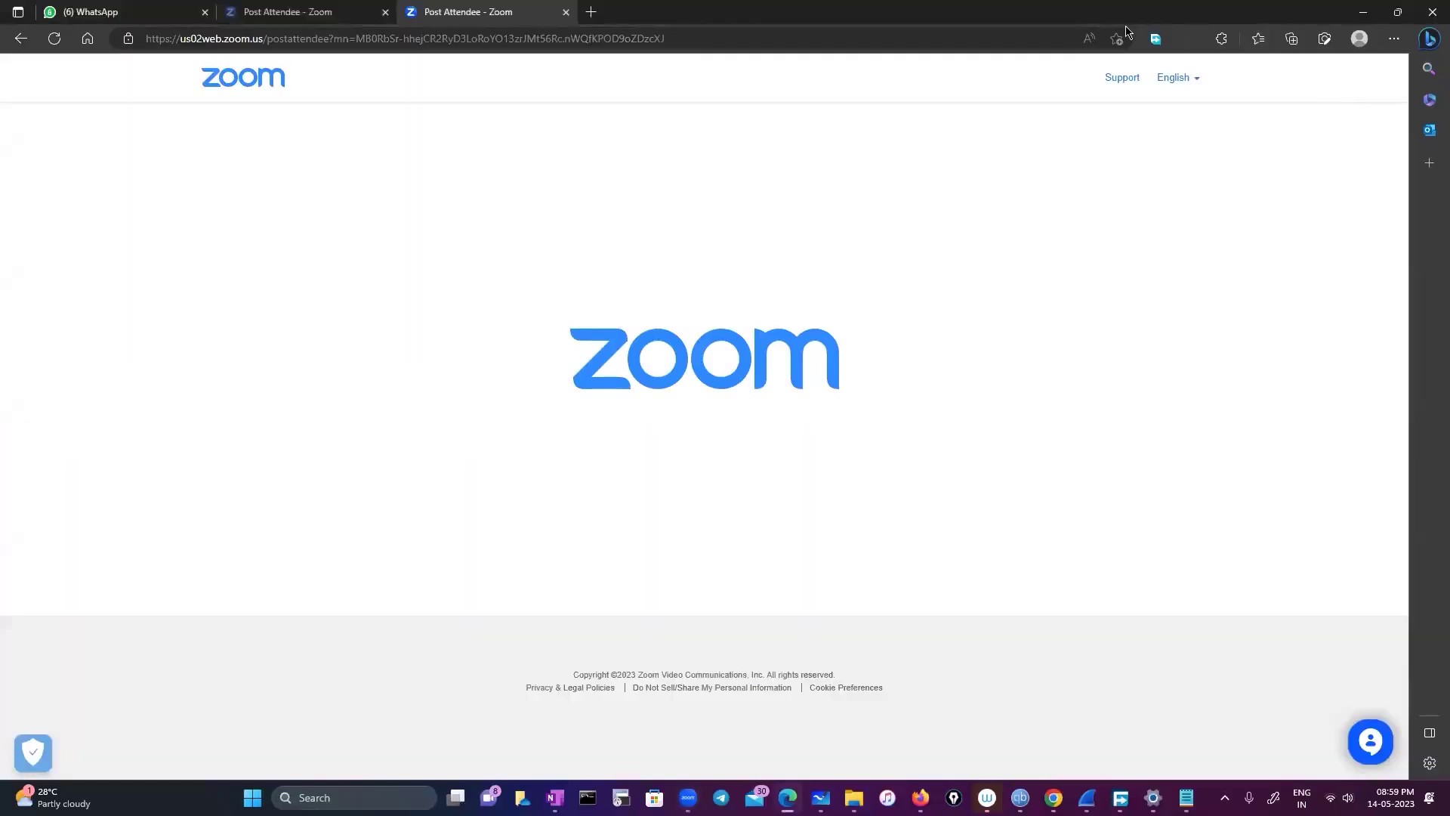
pyautogui.click(480, 115)
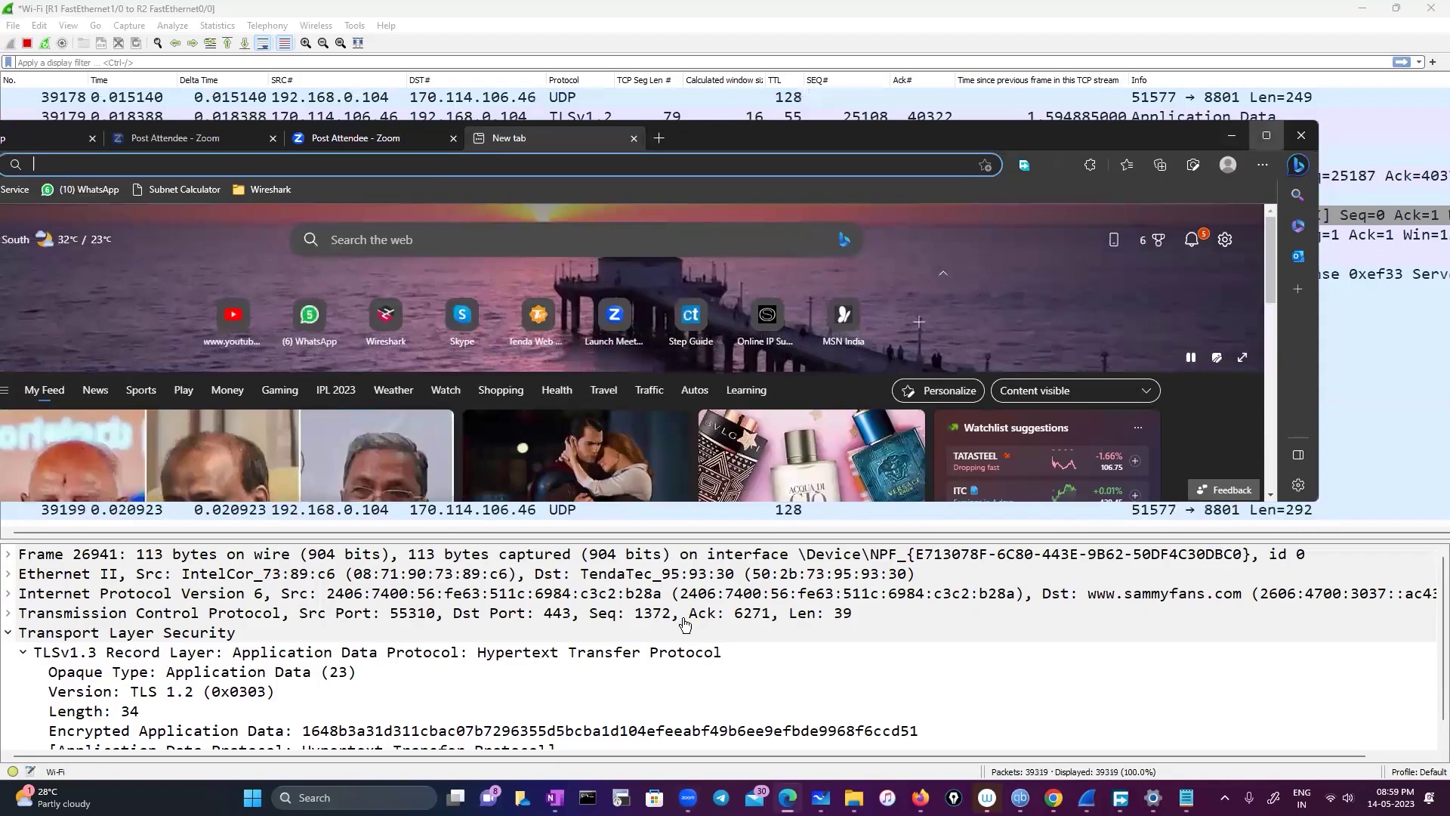
pyautogui.click(1266, 136)
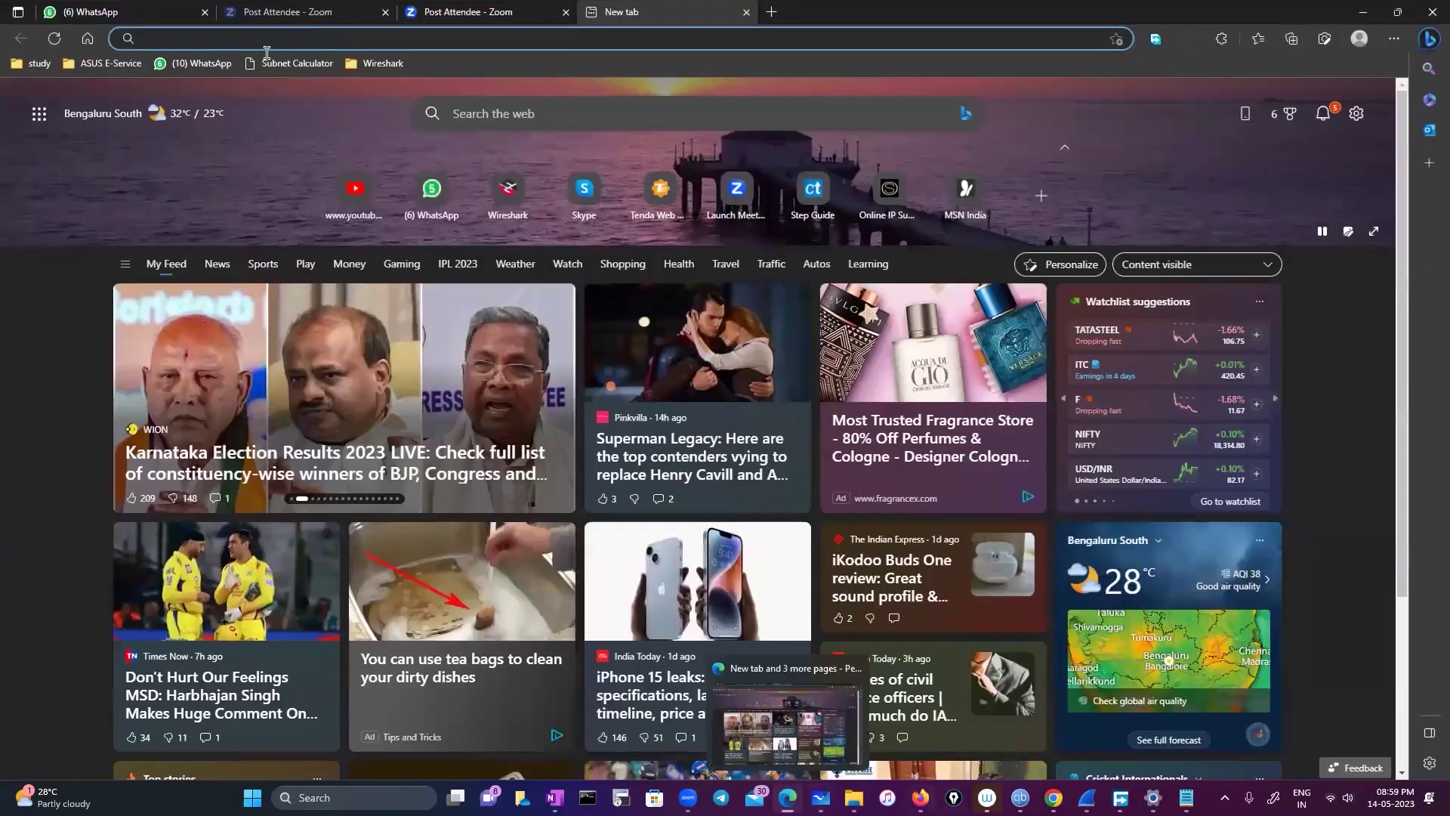
# Switch to Firefox, load the sakitech YouTube channel from the youtube shortcut, and return to the live Wi-Fi capture in Wireshark
pyautogui.click(920, 798)
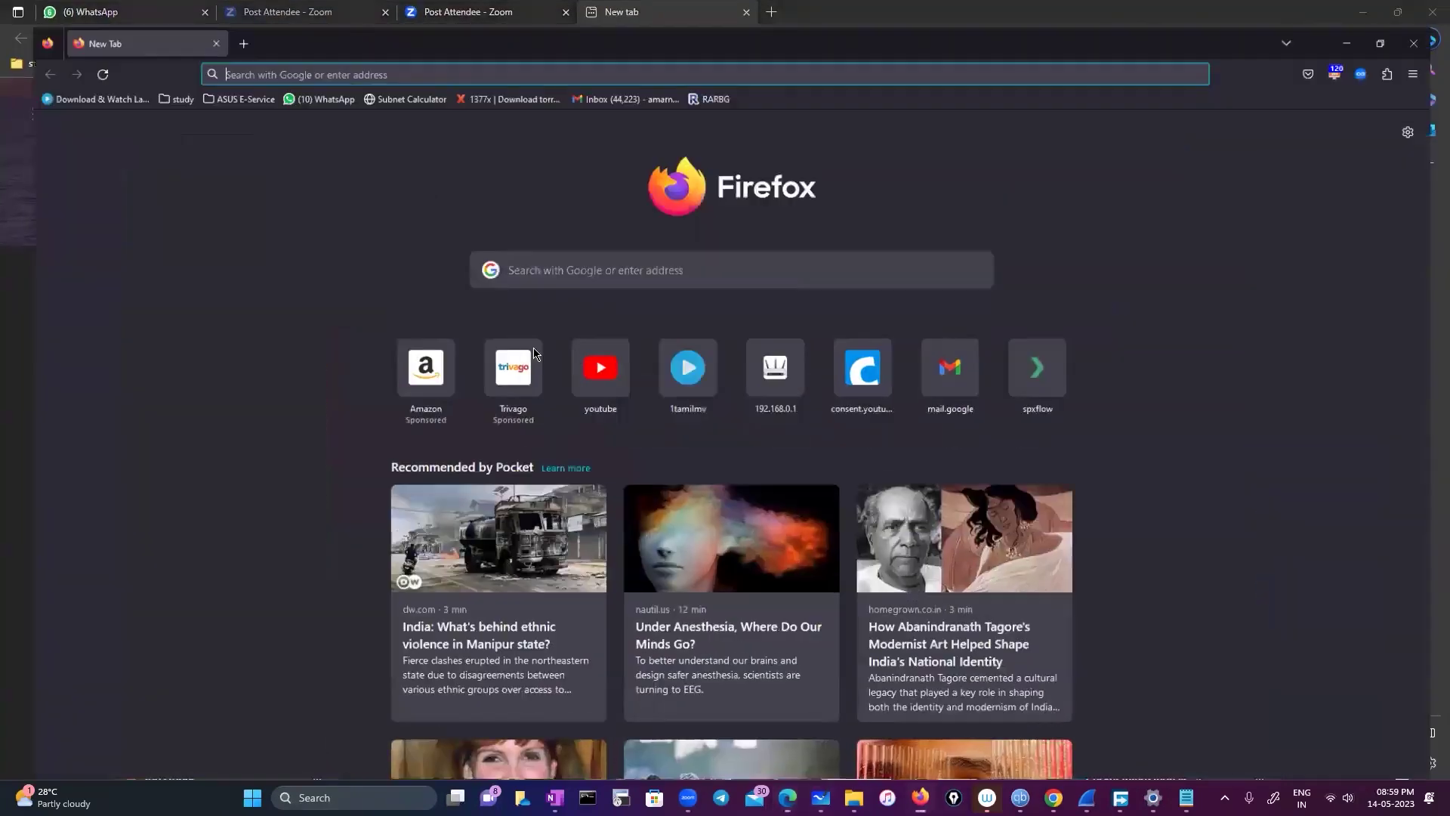
pyautogui.click(590, 355)
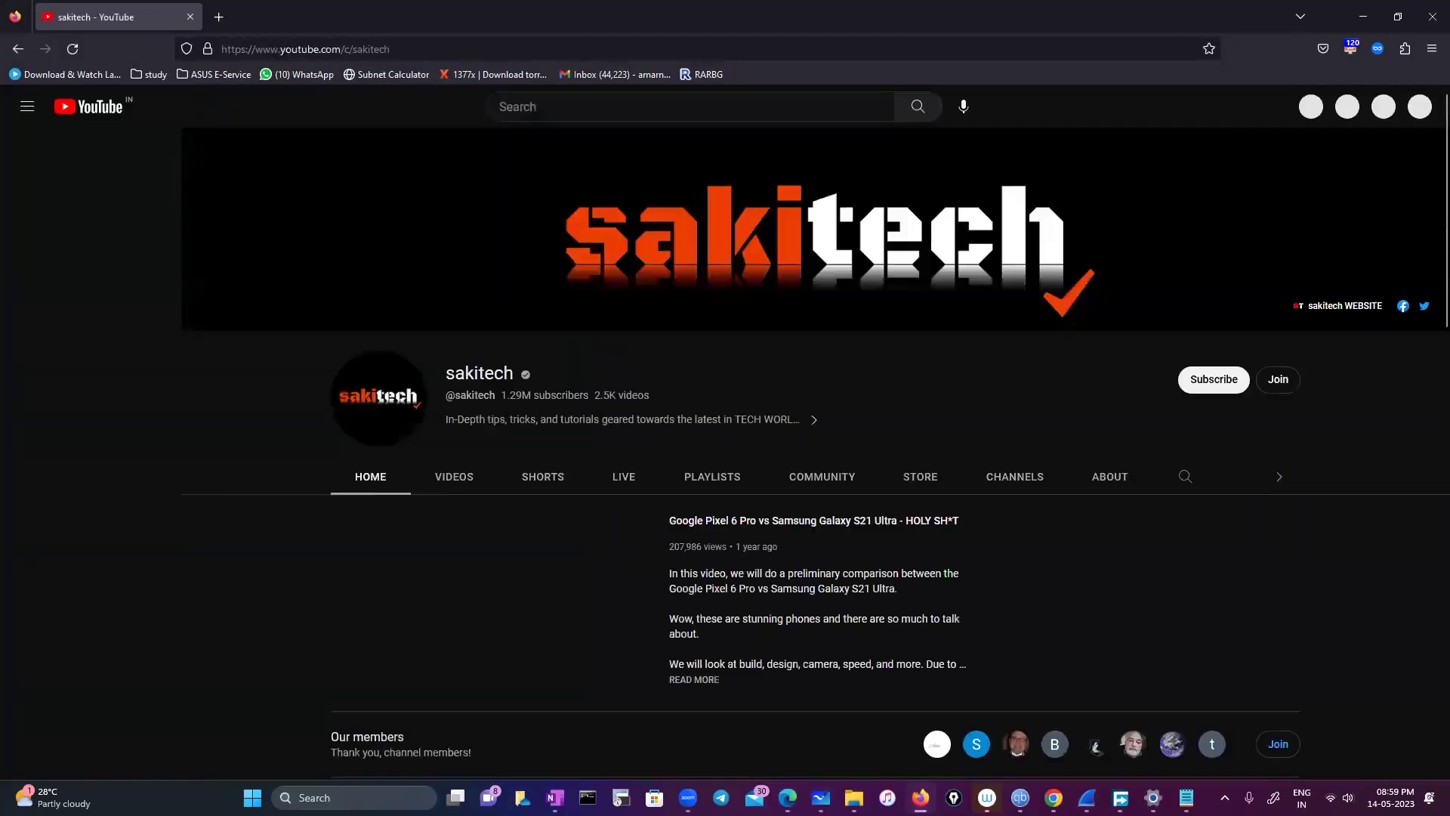
pyautogui.moveTo(1087, 797)
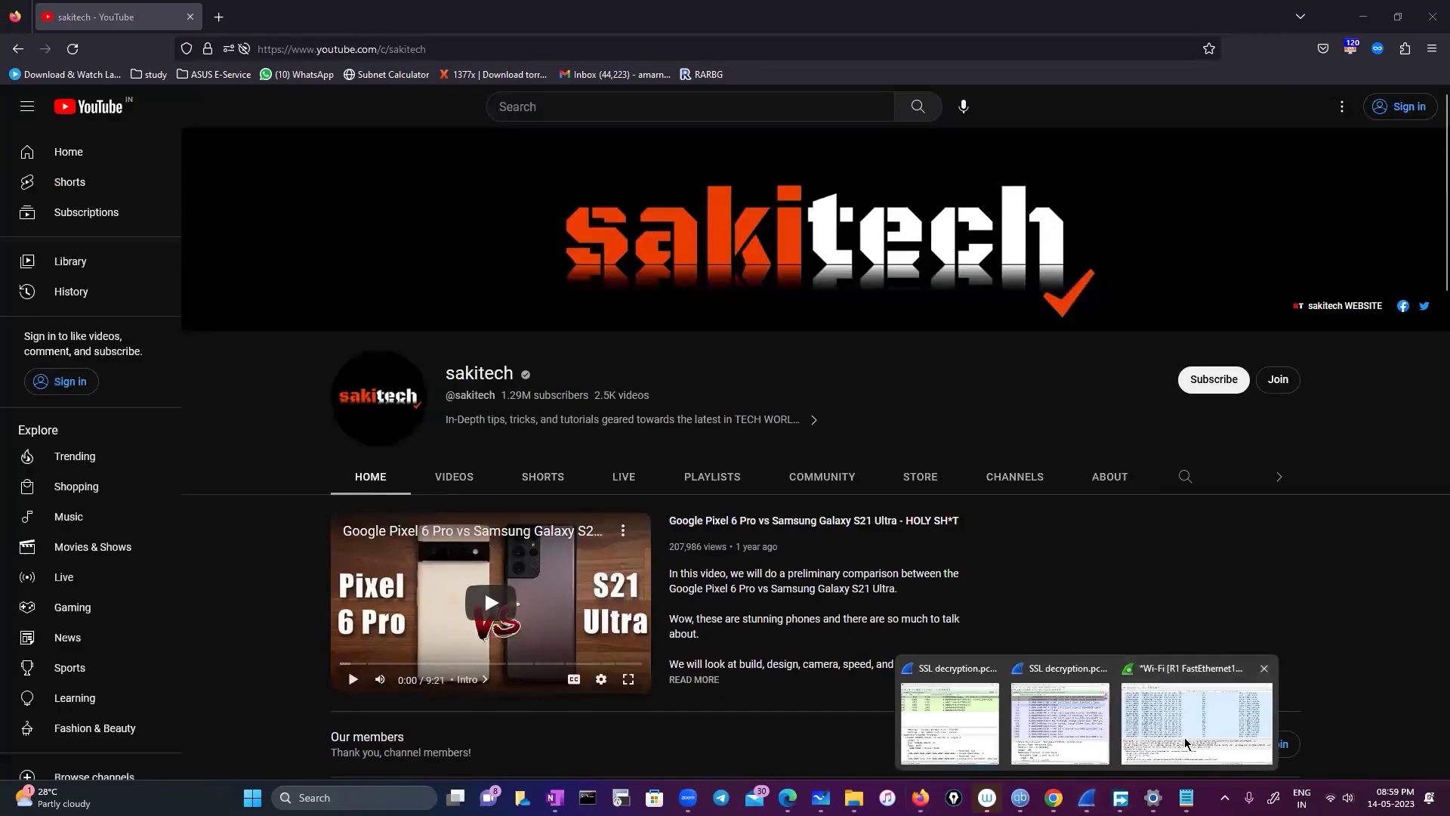
pyautogui.click(1184, 737)
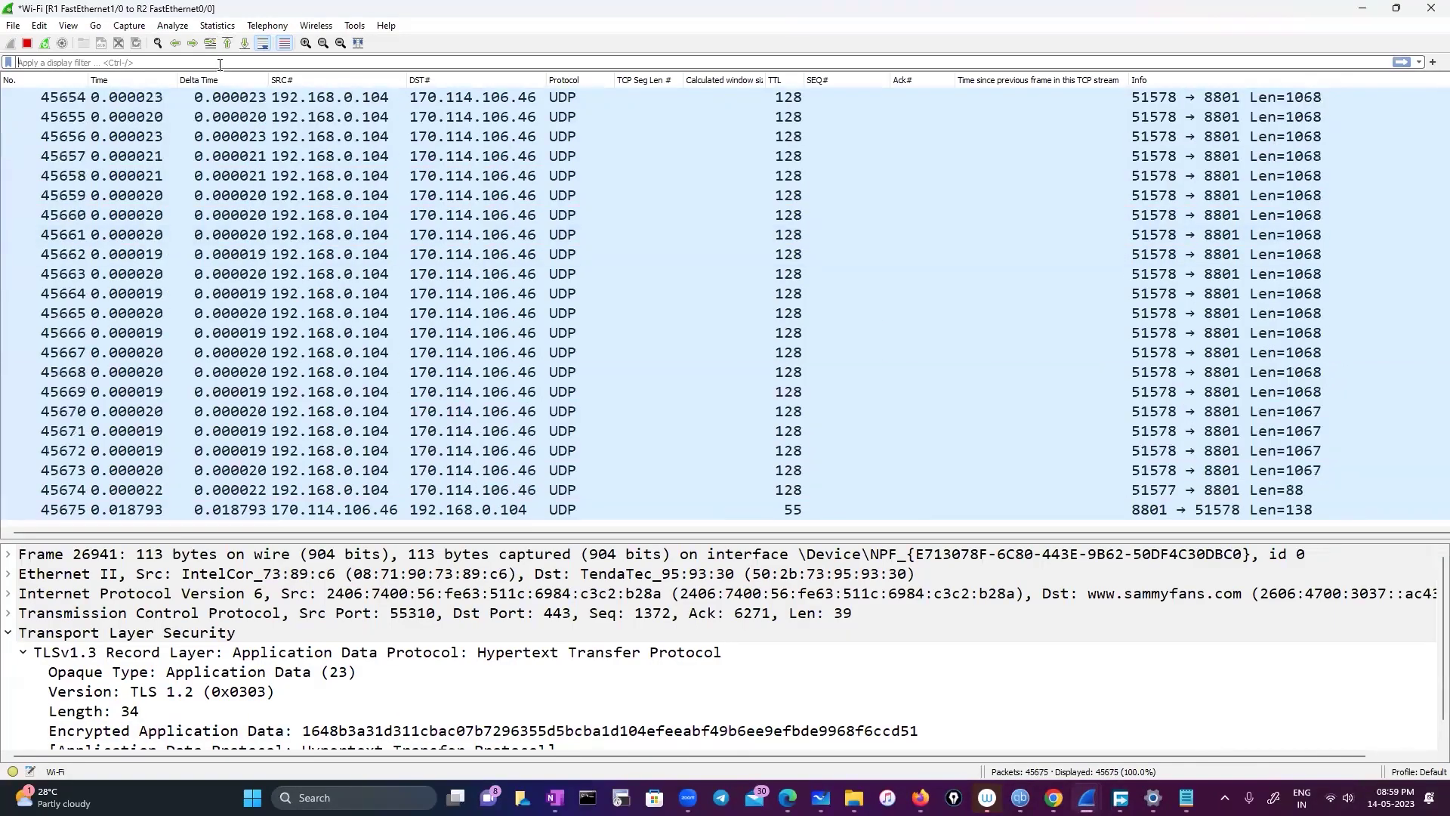
pyautogui.click(220, 65)
pyautogui.write('dns c')
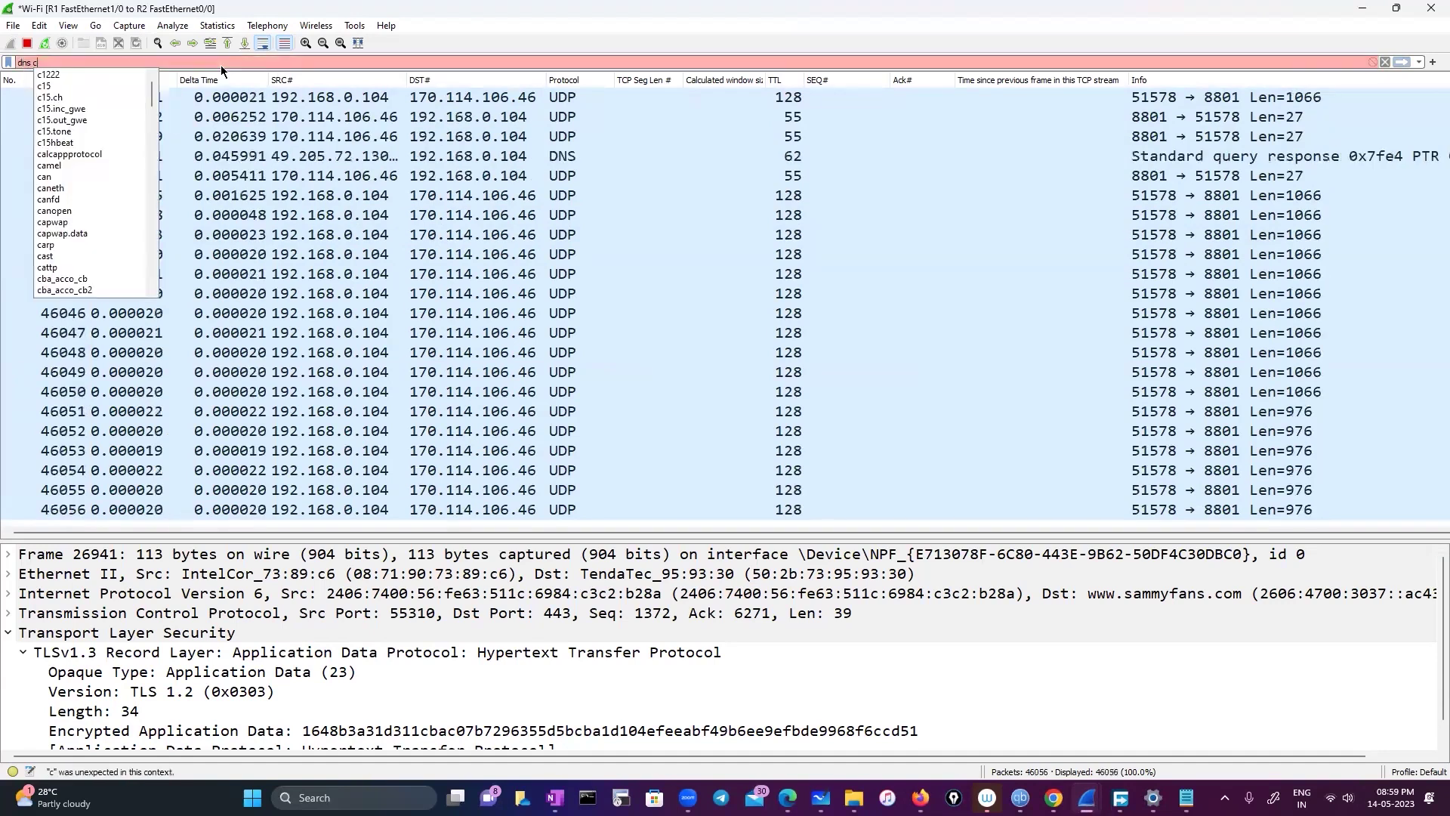
pyautogui.write('onta')
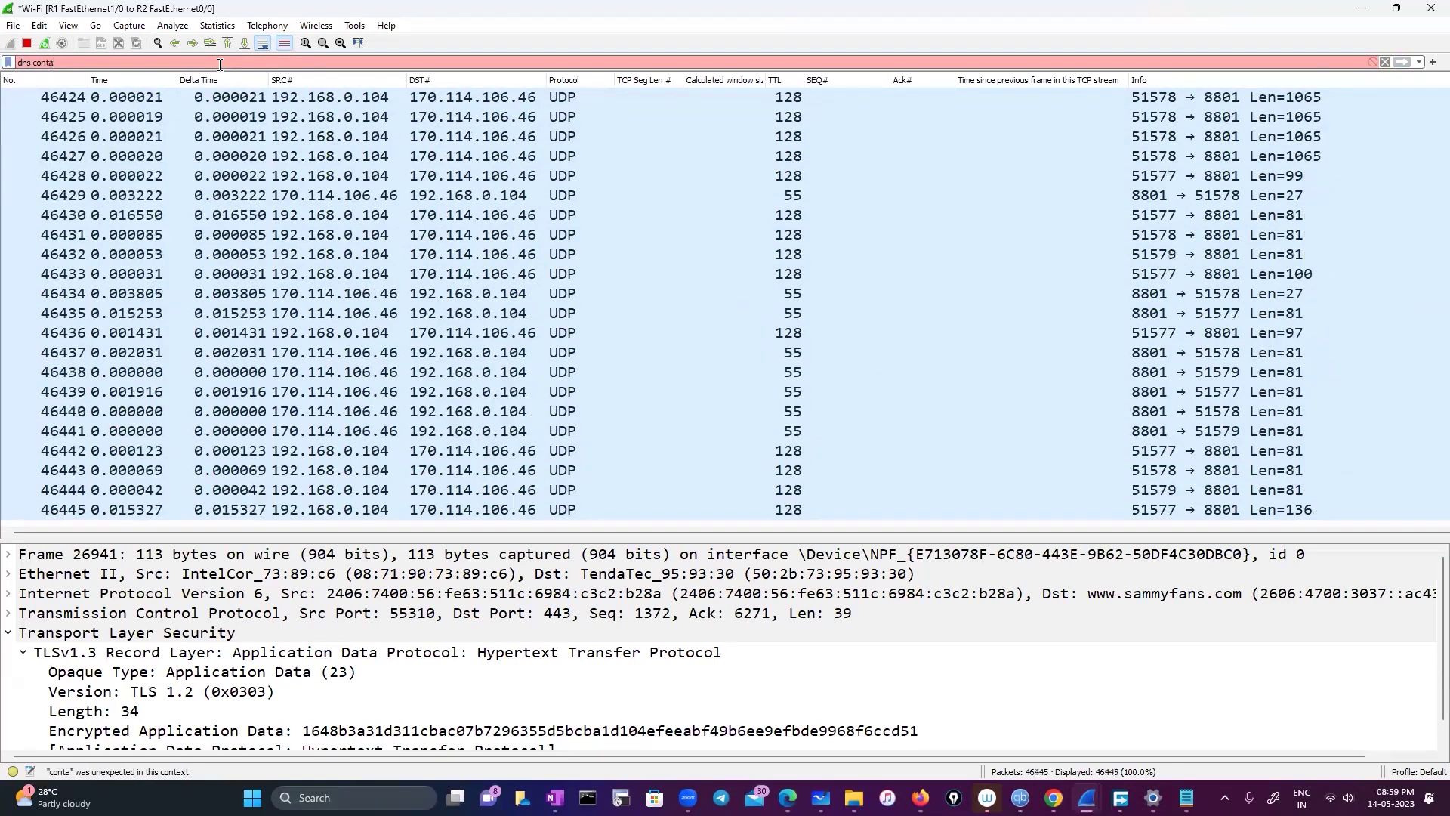
pyautogui.write('ins yout')
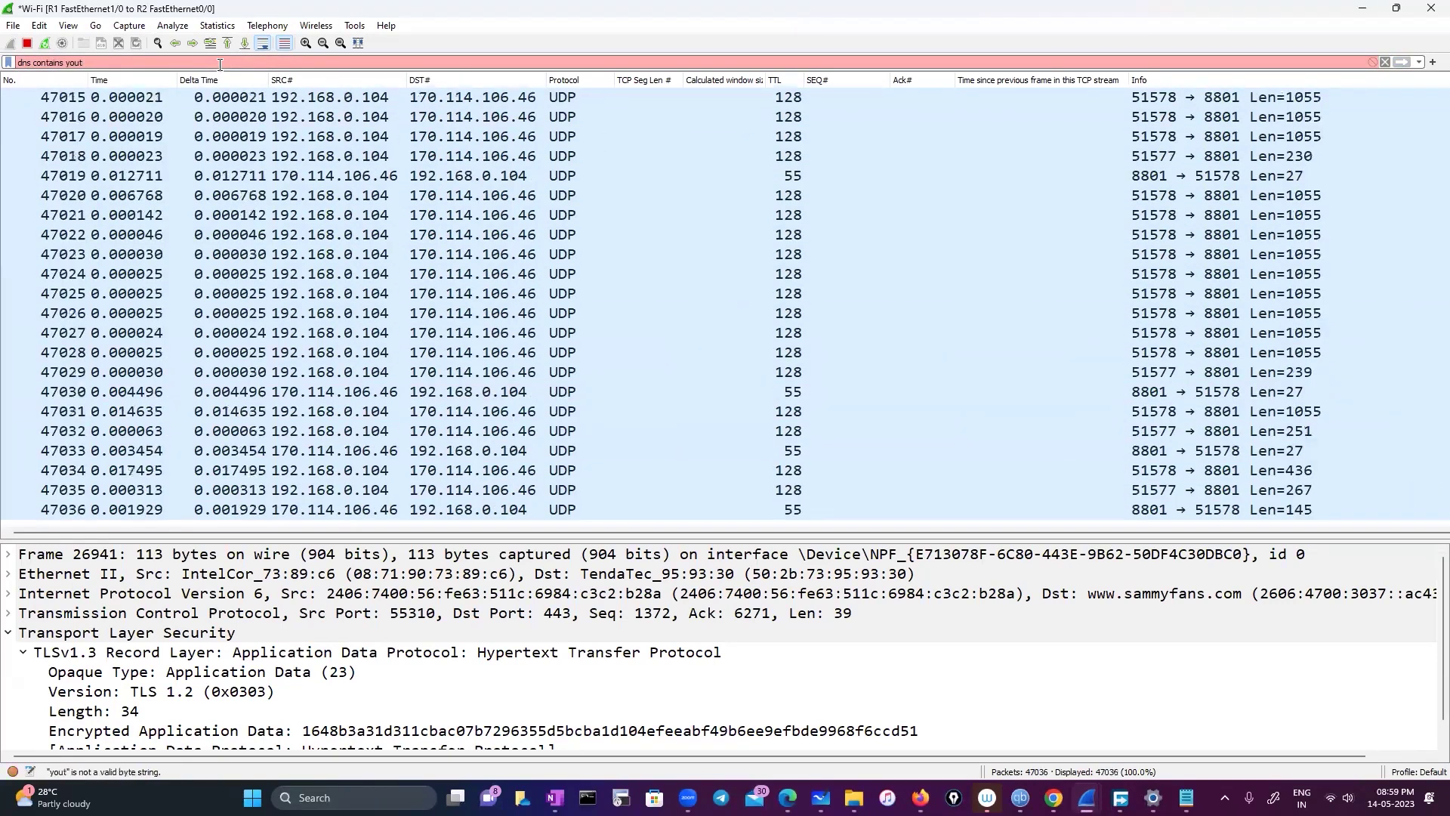
pyautogui.write('ube')
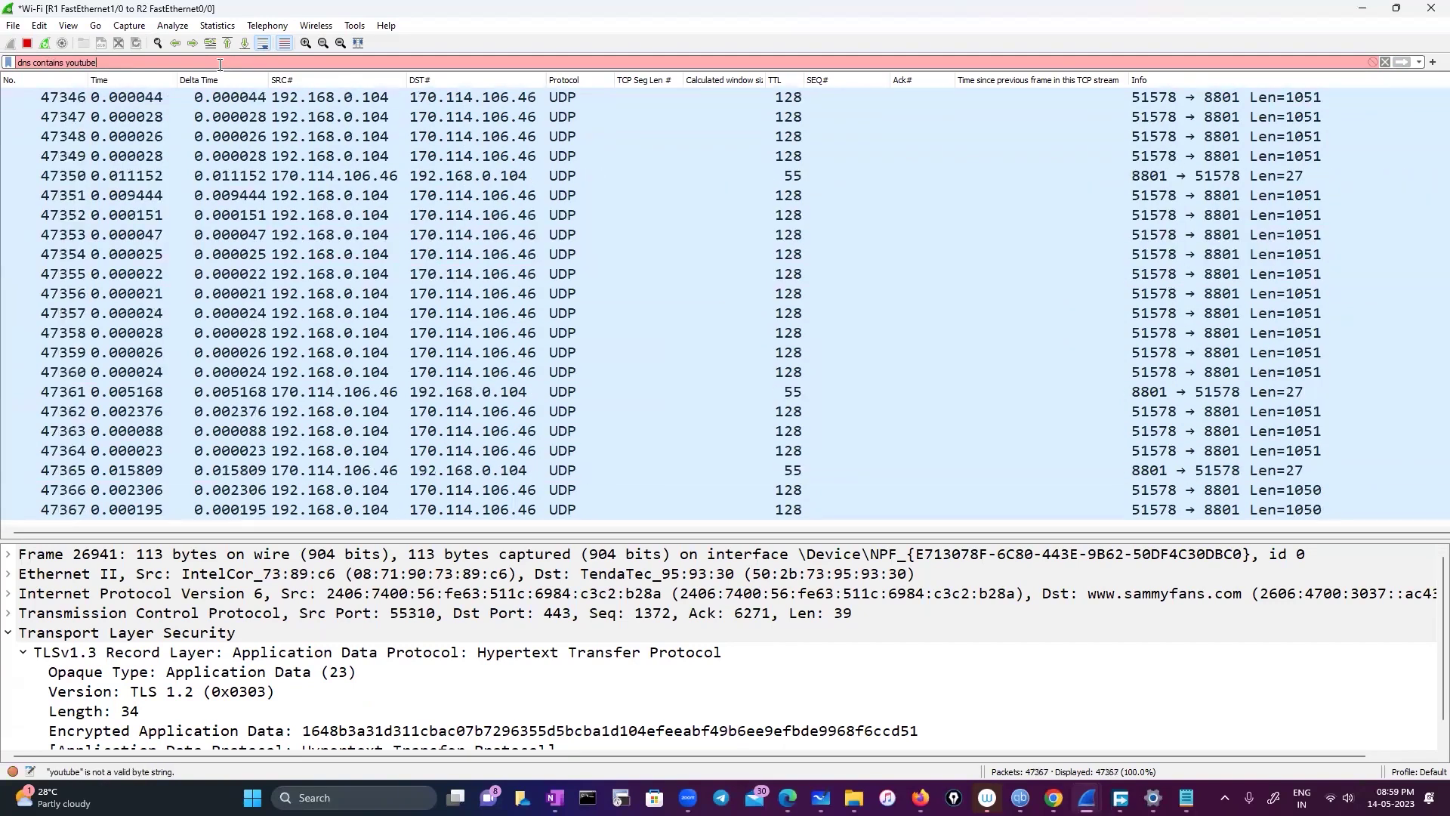
pyautogui.press('BackSpace')
pyautogui.press('BackSpace')
pyautogui.press('BackSpace')
pyautogui.press('BackSpace')
pyautogui.press('BackSpace')
pyautogui.press('BackSpace')
pyautogui.press('BackSpace')
pyautogui.press('BackSpace')
pyautogui.press('BackSpace')
pyautogui.press('BackSpace')
pyautogui.press('BackSpace')
pyautogui.press('BackSpace')
pyautogui.press('BackSpace')
pyautogui.press('BackSpace')
pyautogui.press('BackSpace')
pyautogui.press('BackSpace')
pyautogui.press('BackSpace')
pyautogui.press('BackSpace')
pyautogui.press('BackSpace')
pyautogui.press('BackSpace')
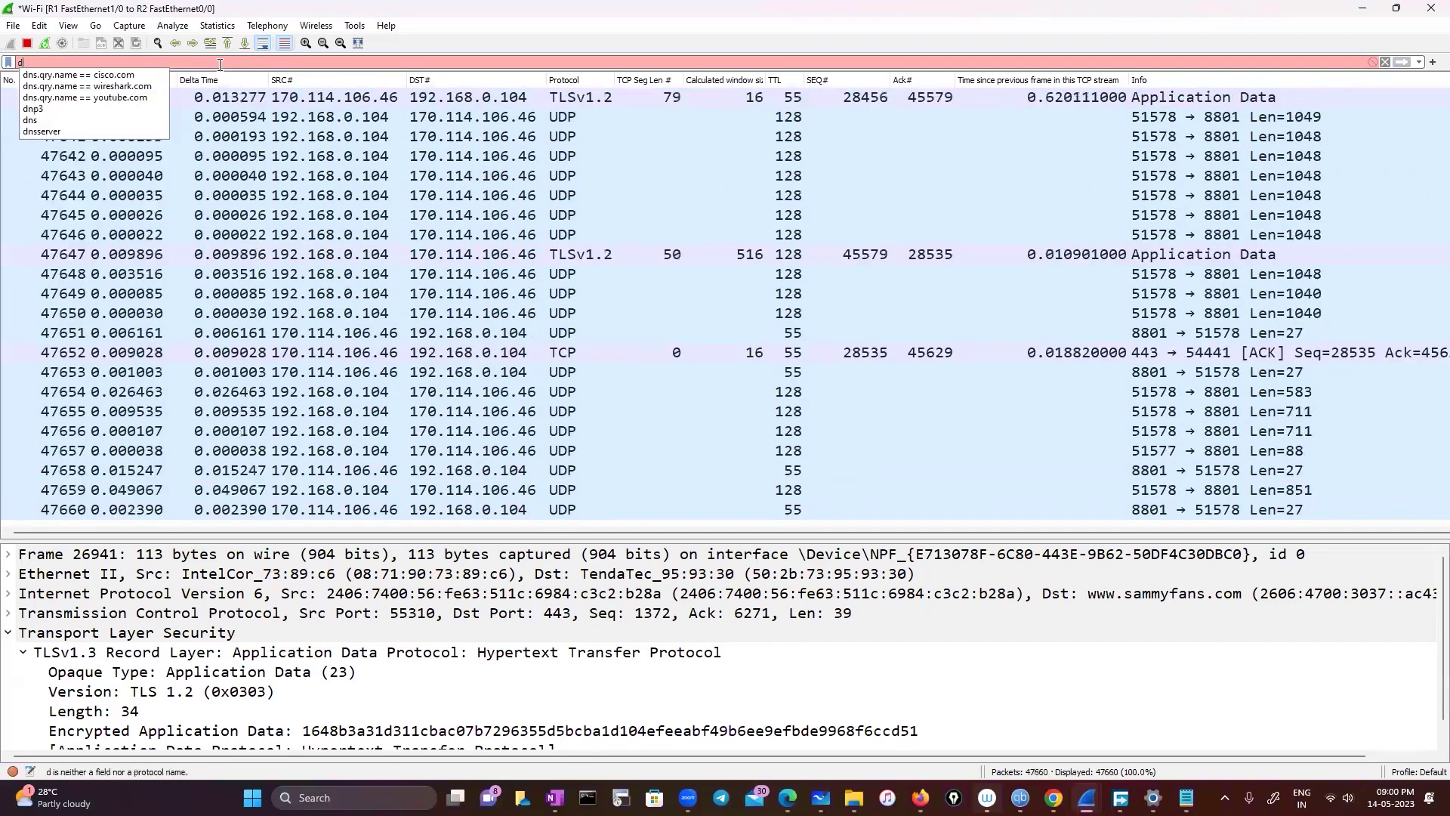
# Filter the live capture with dns and look back through the earlier DNS queries and responses
pyautogui.write('dns')
pyautogui.press('Return')
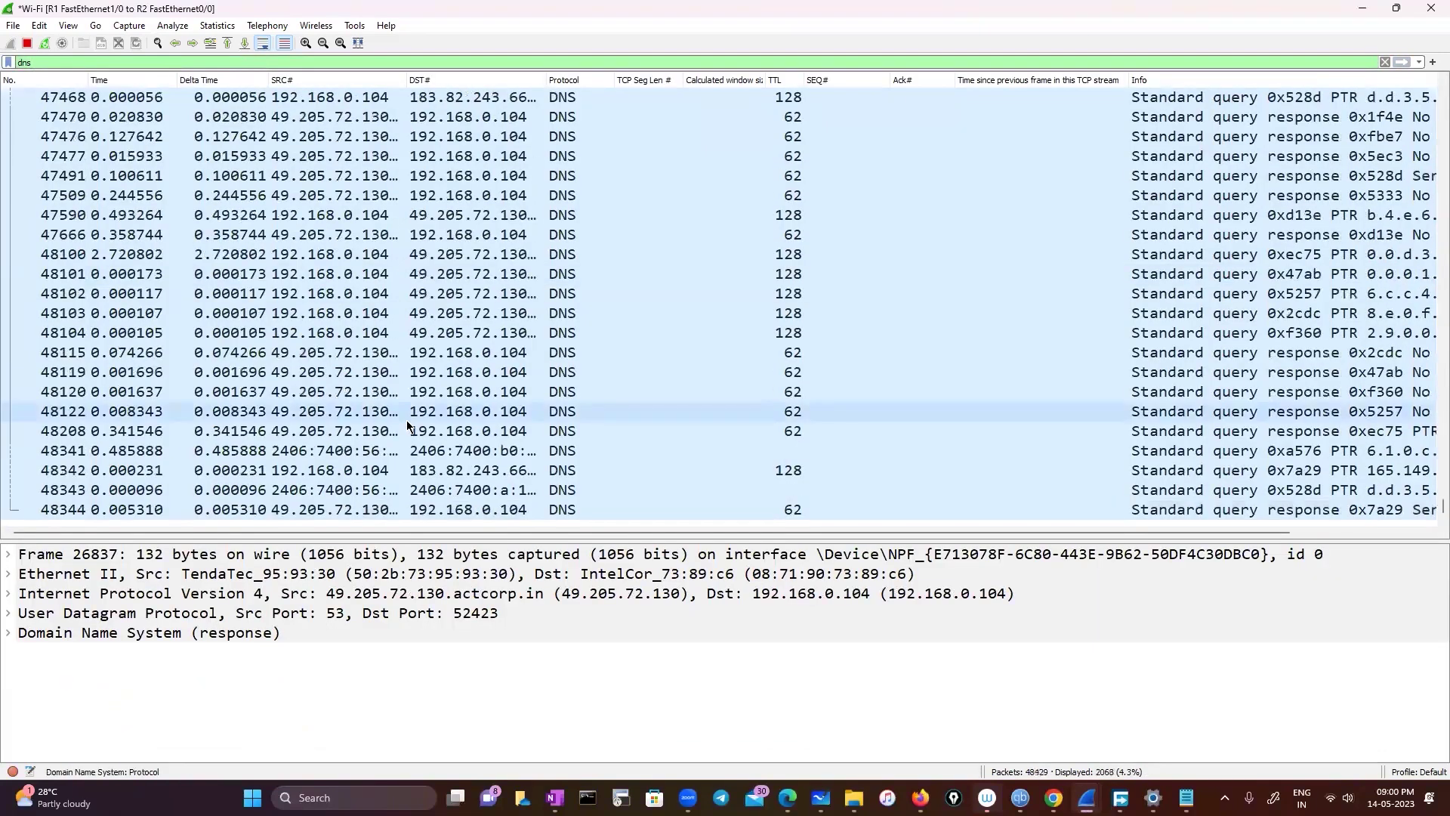
pyautogui.scroll(20, 409, 421)
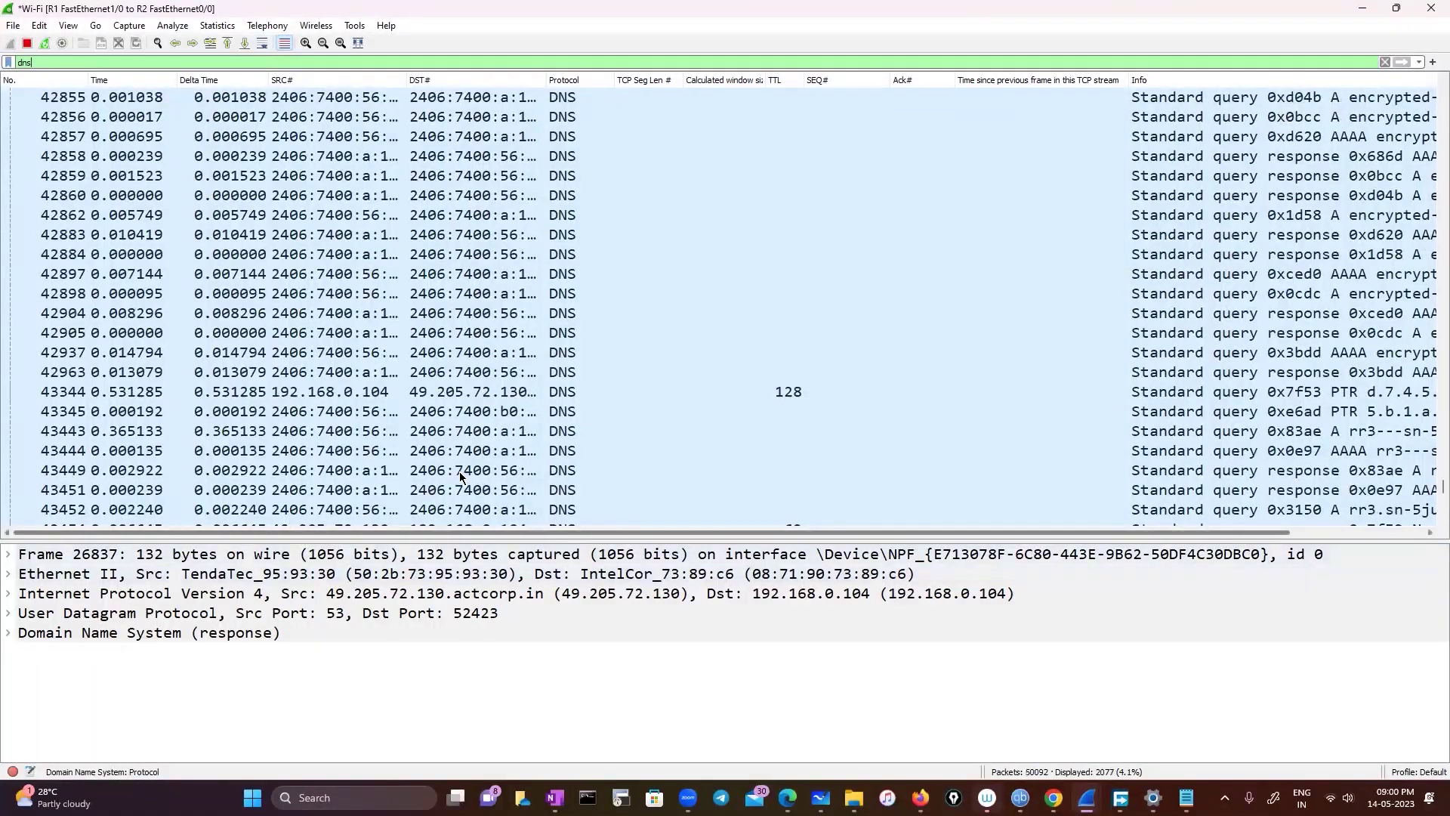
pyautogui.scroll(20, 460, 476)
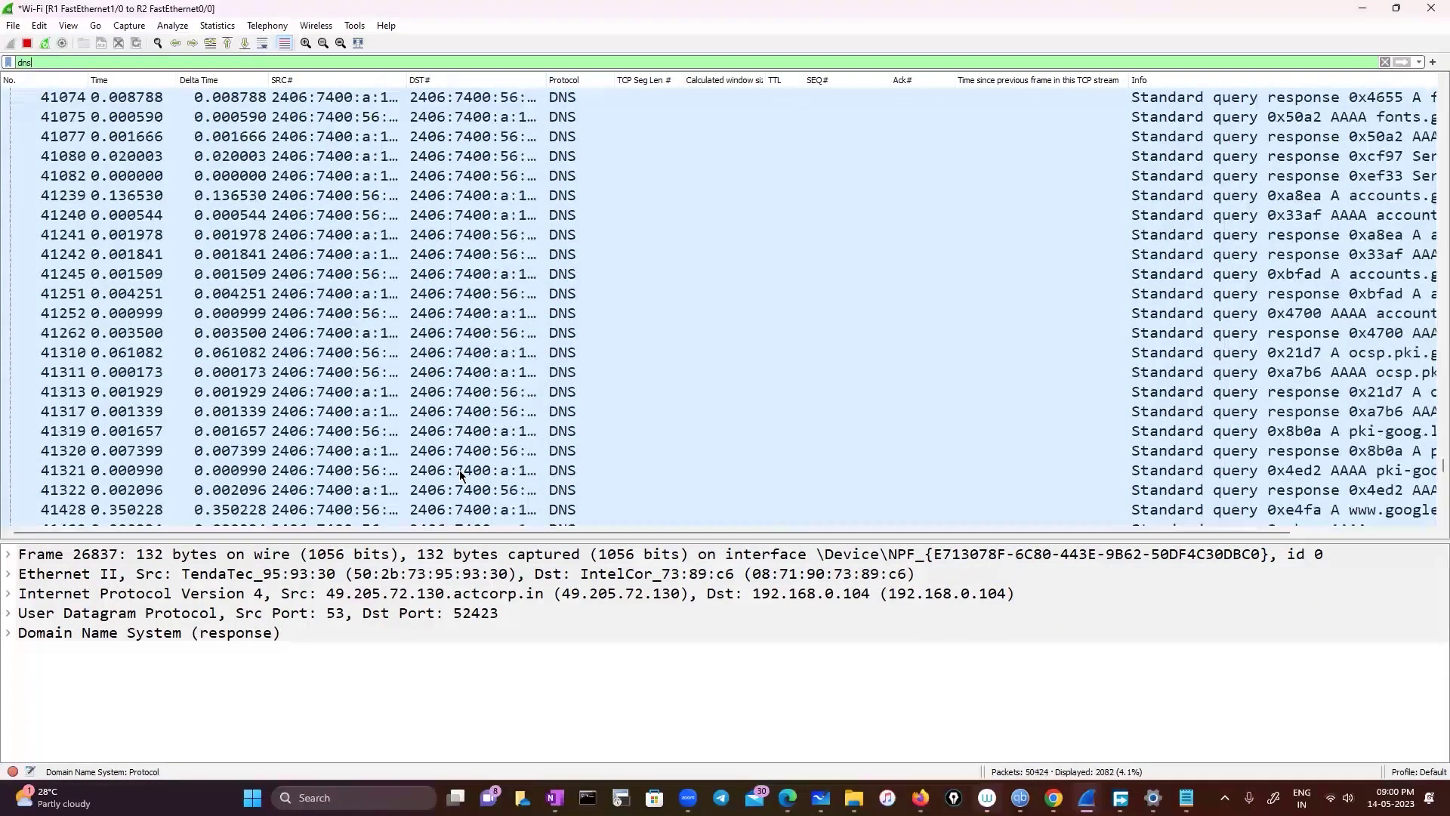
pyautogui.scroll(20, 460, 474)
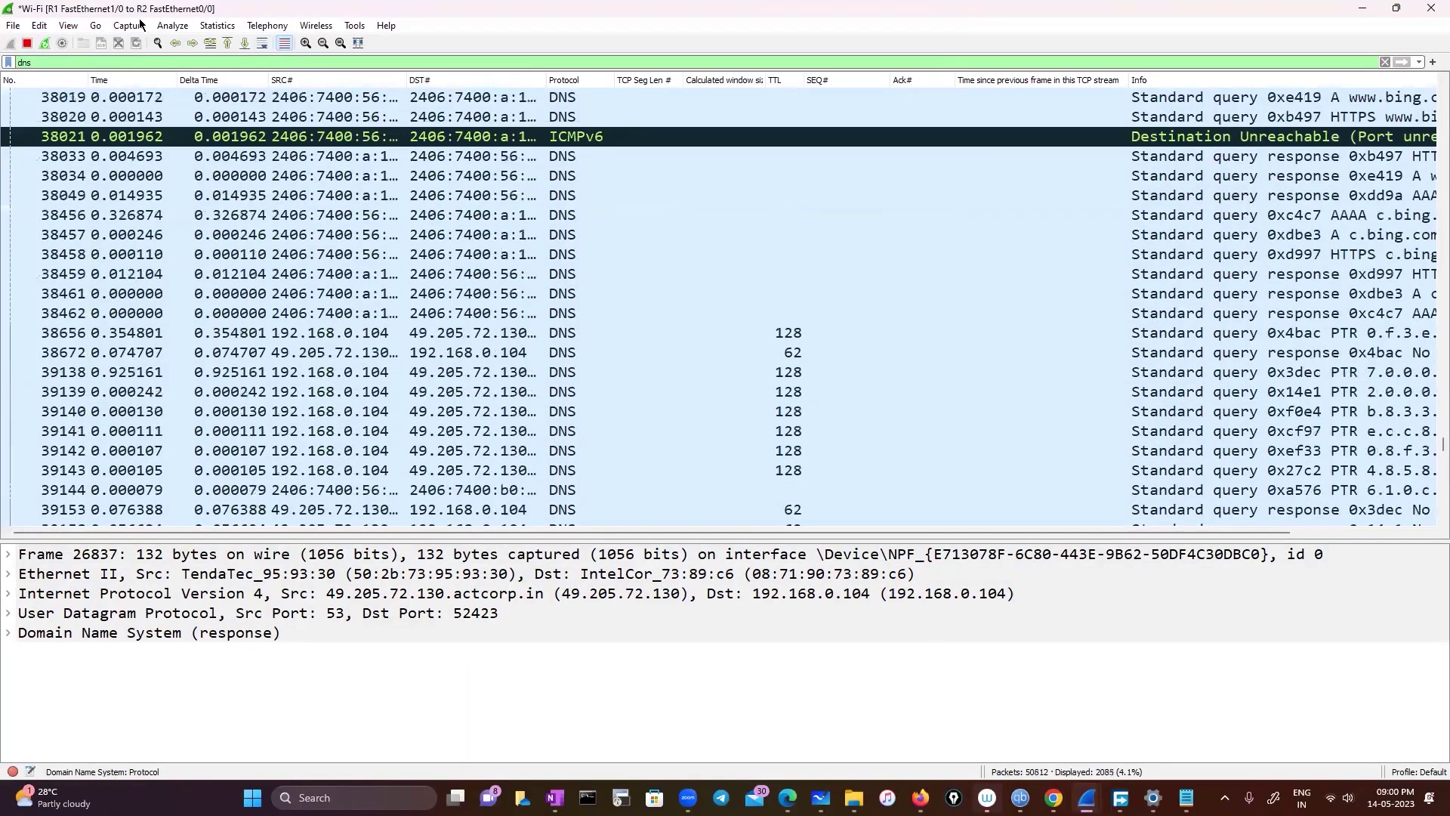
# Review the Name Resolution settings in the preferences and close them
pyautogui.click(39, 24)
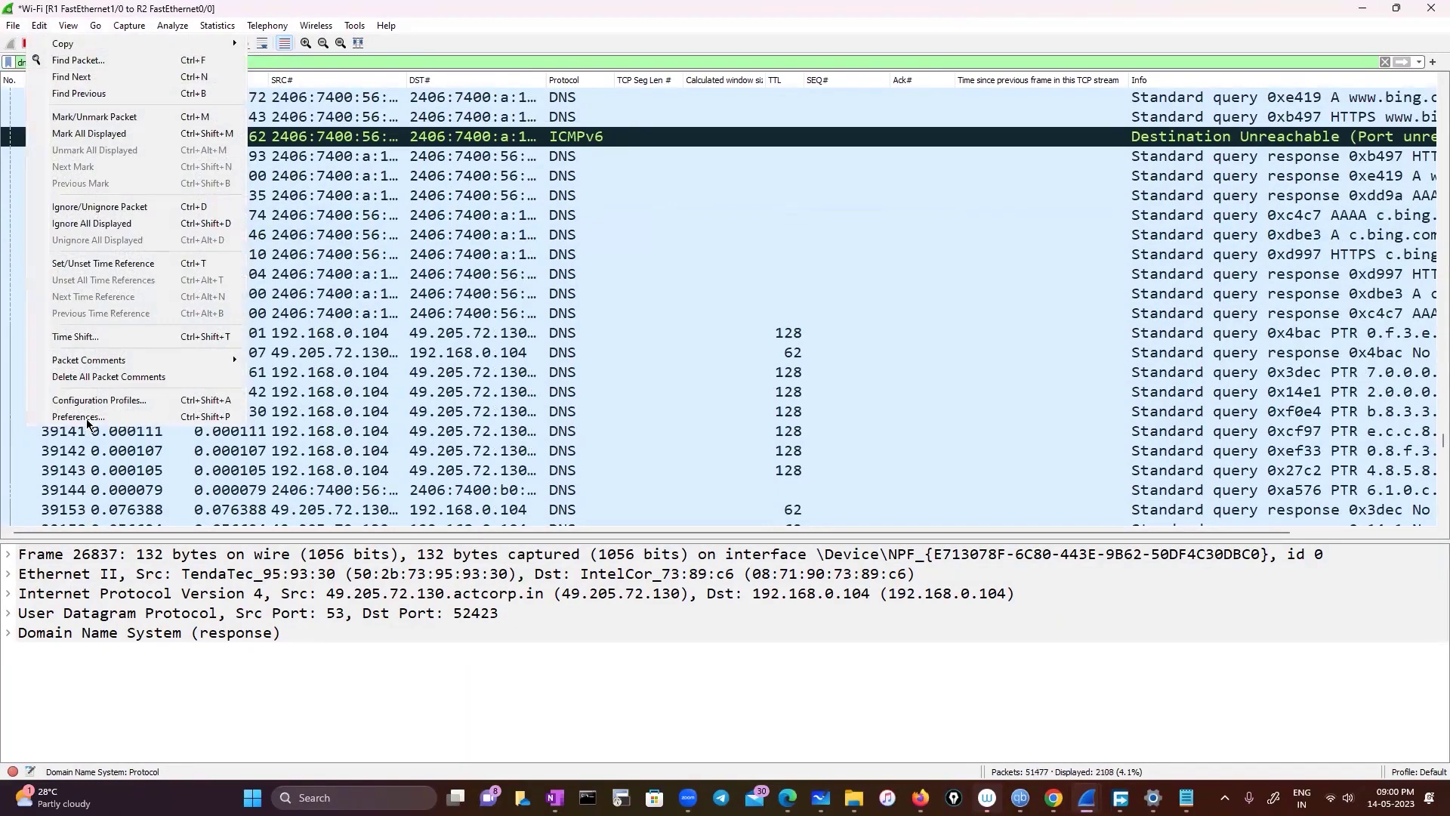
pyautogui.click(84, 417)
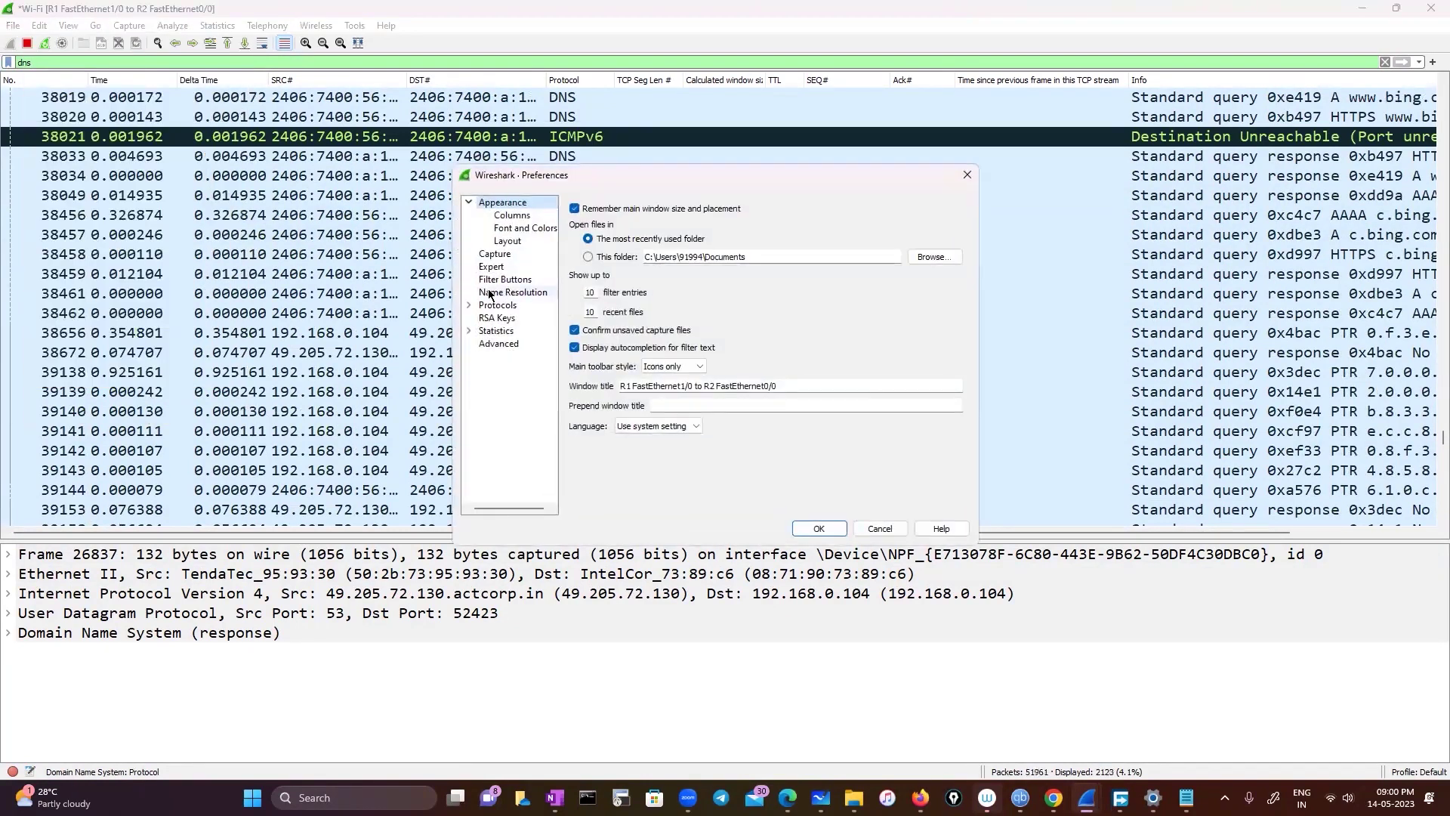
pyautogui.click(490, 293)
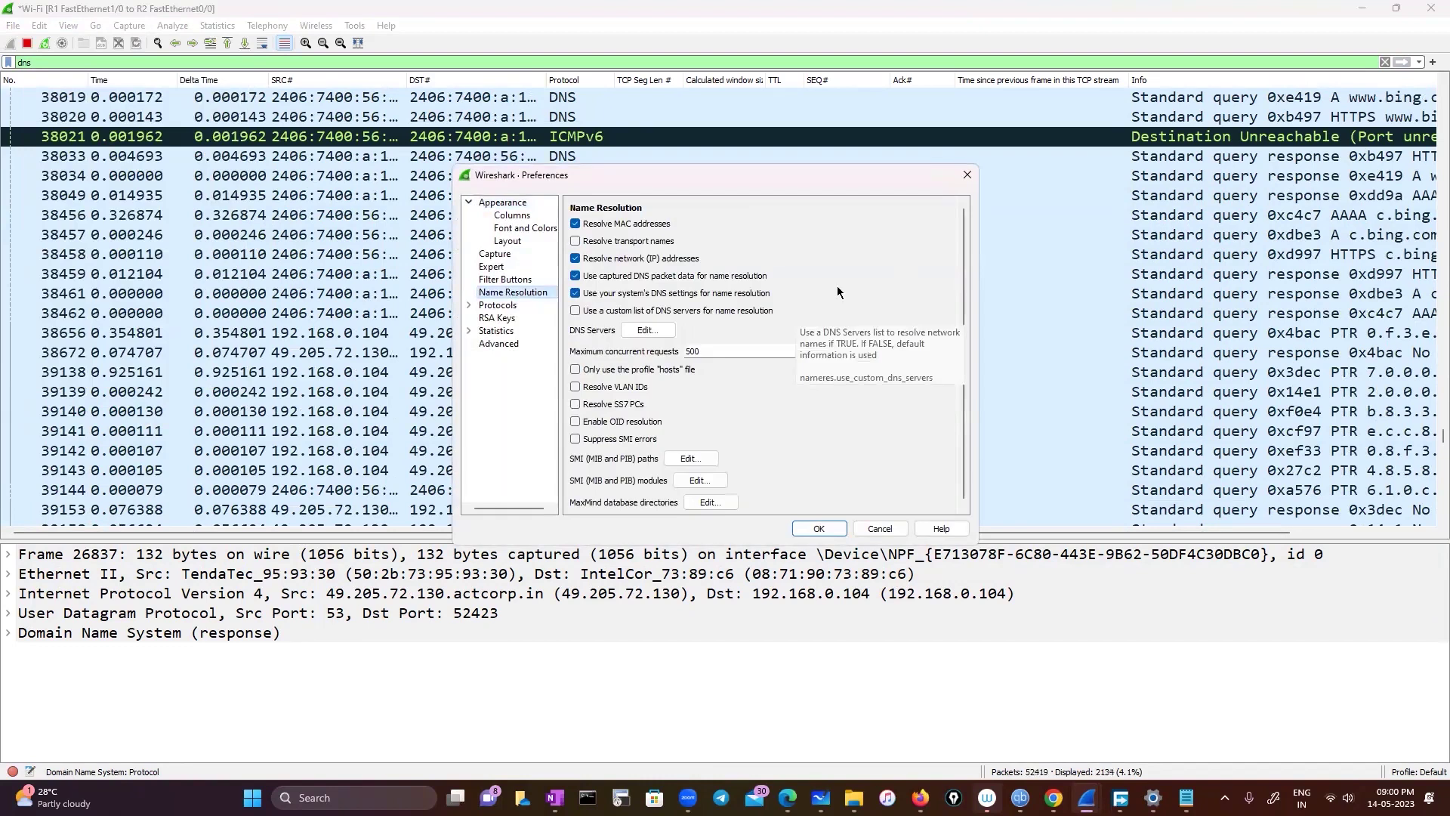
pyautogui.click(819, 529)
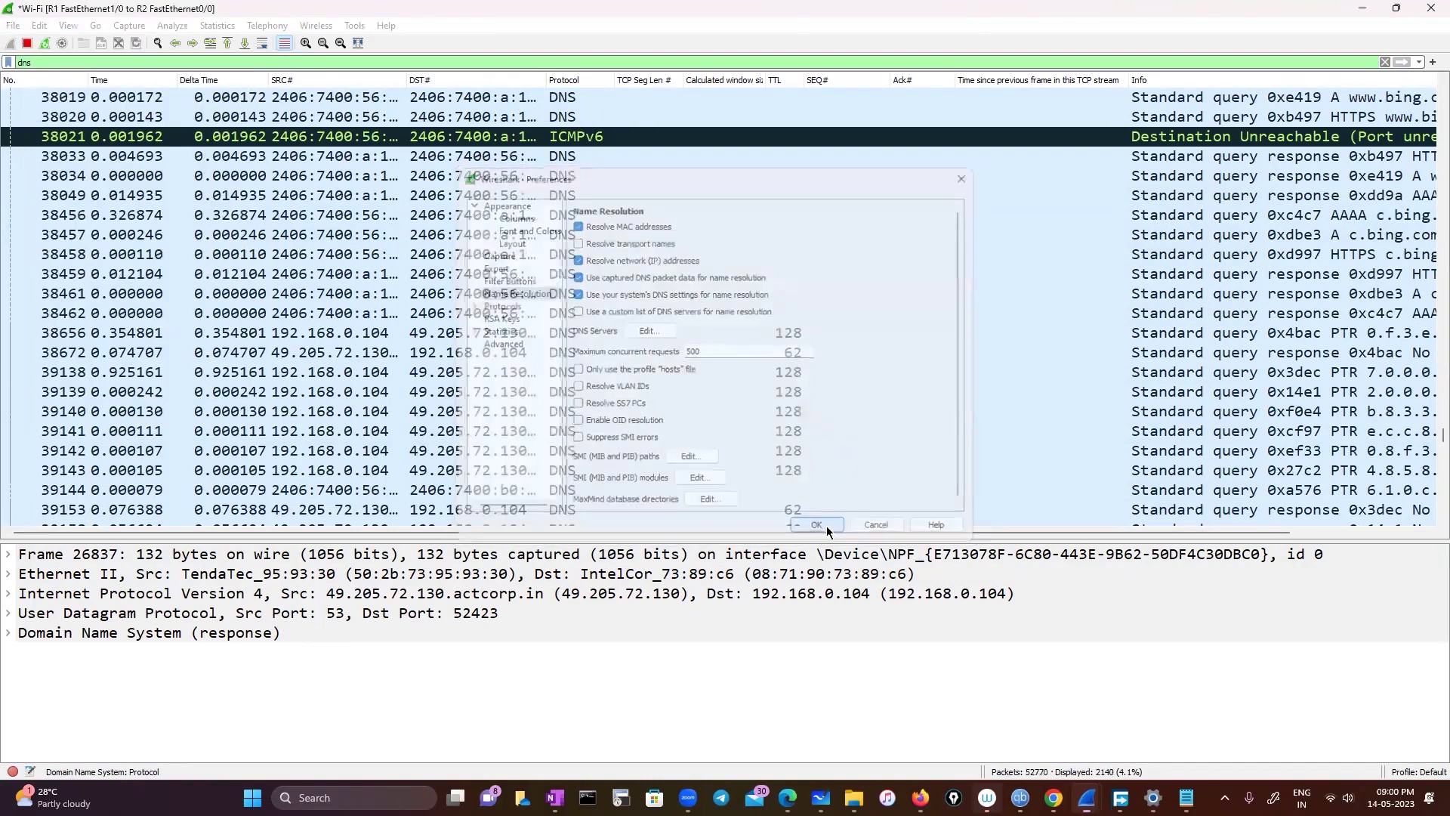
# Look through more DNS packets, recheck the Resolve network (IP) addresses option in the preferences, and close them
pyautogui.scroll(-7, 455, 343)
pyautogui.scroll(-20, 455, 349)
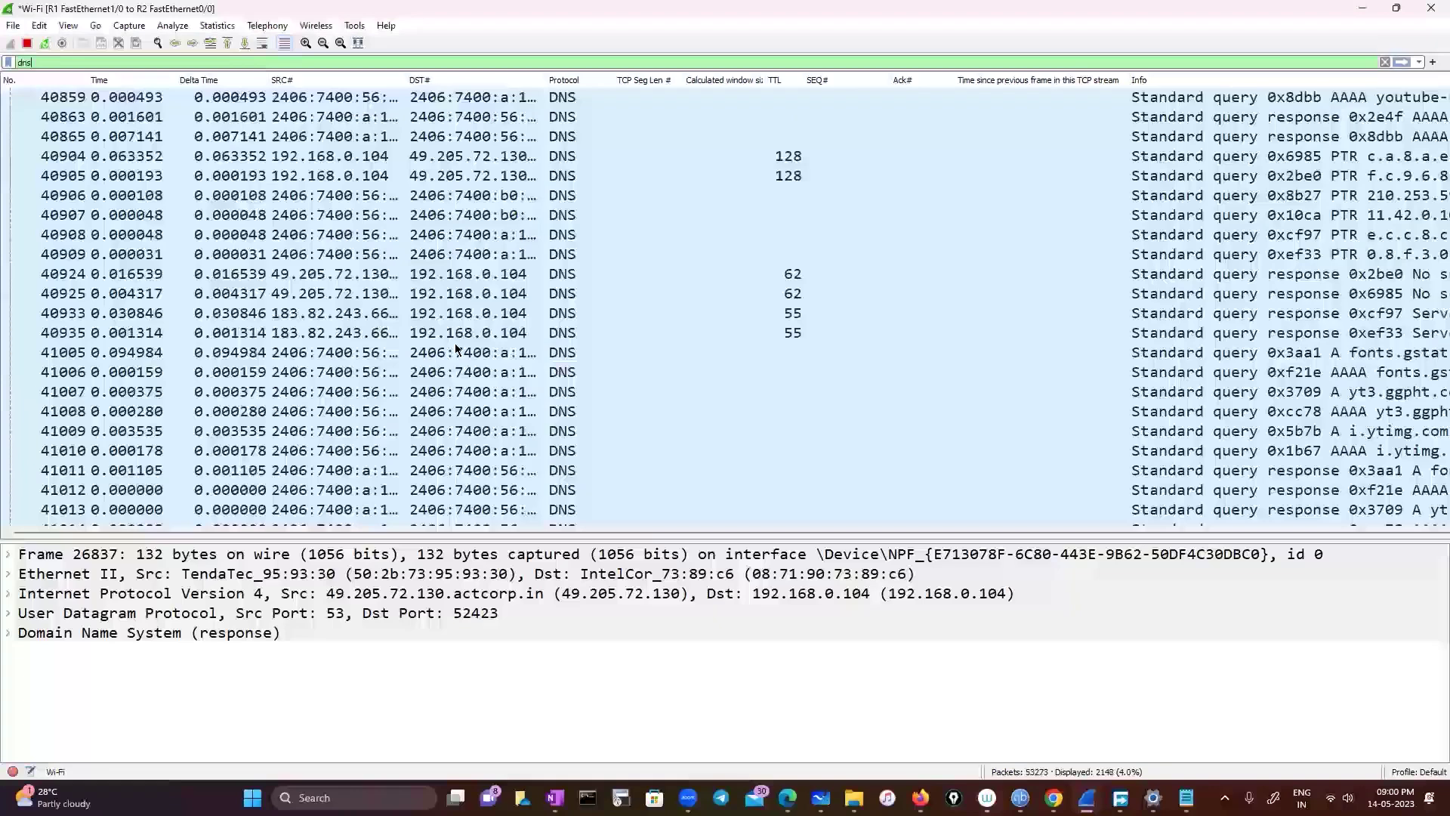
pyautogui.scroll(-20, 456, 349)
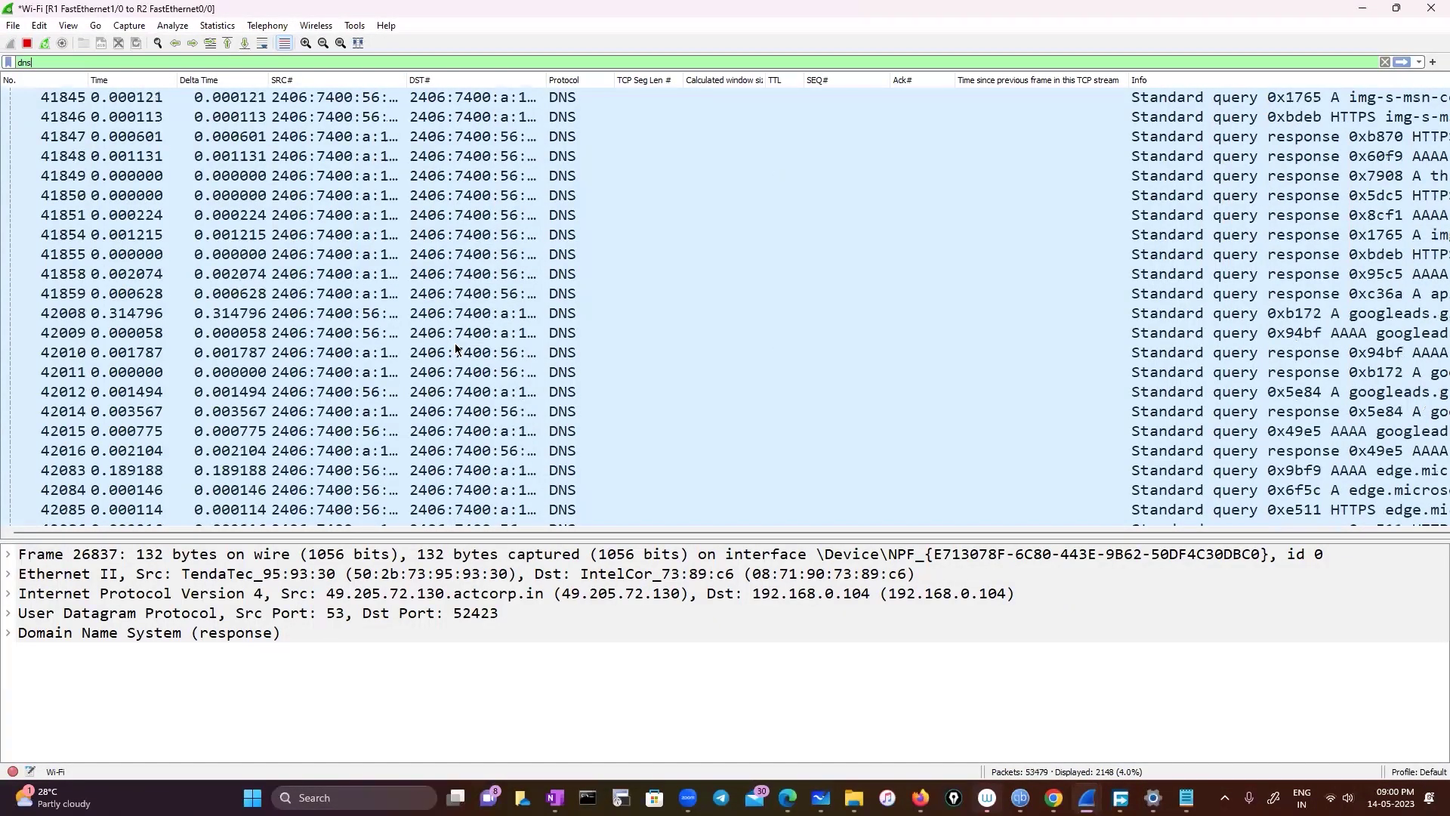
pyautogui.click(39, 26)
pyautogui.click(91, 325)
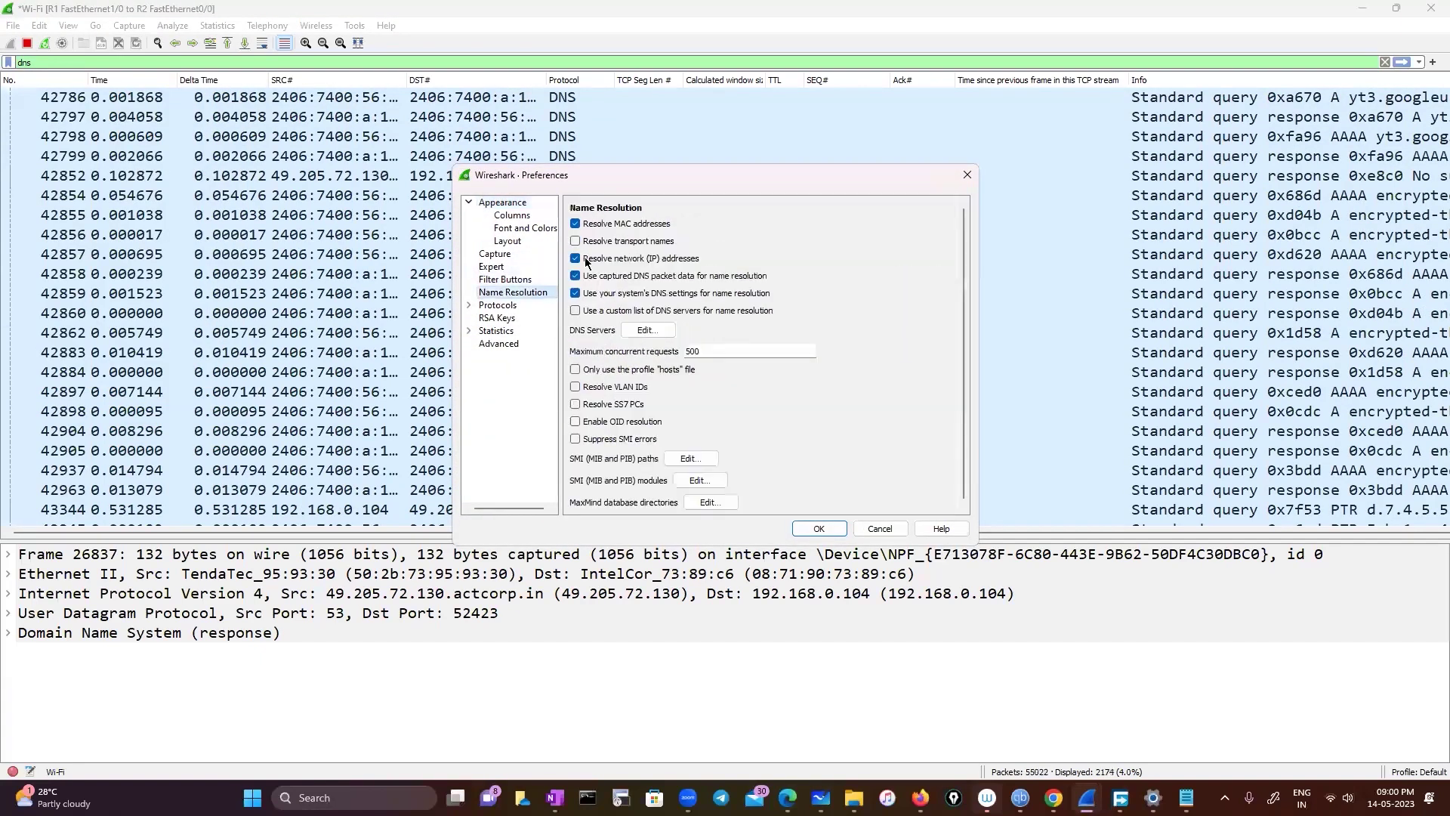
pyautogui.click(576, 259)
pyautogui.click(820, 528)
# Look back through the DNS queries and responses, checking the requested host names for YouTube lookups
pyautogui.scroll(8, 480, 344)
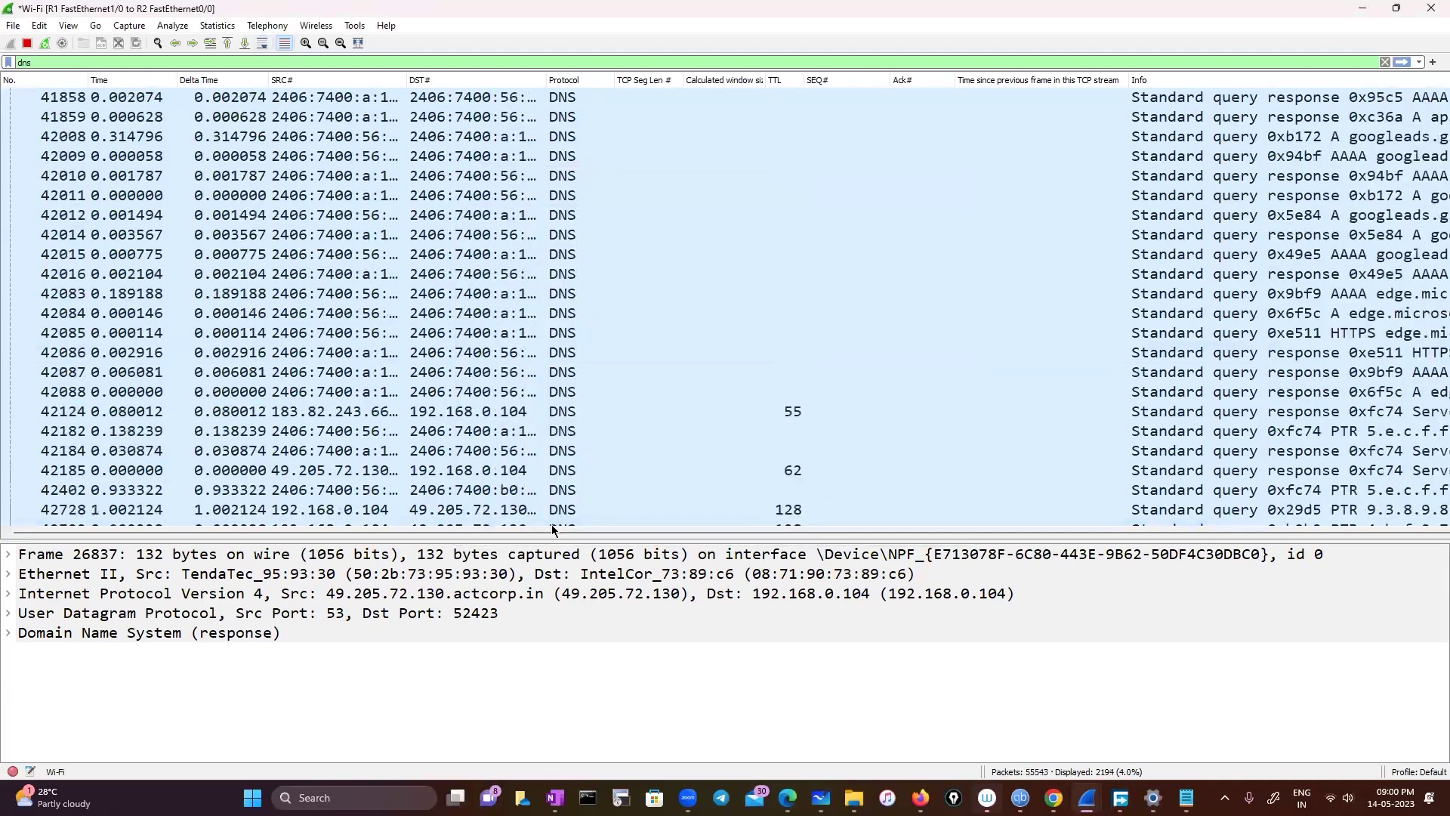
pyautogui.hscroll(1, 955, 565)
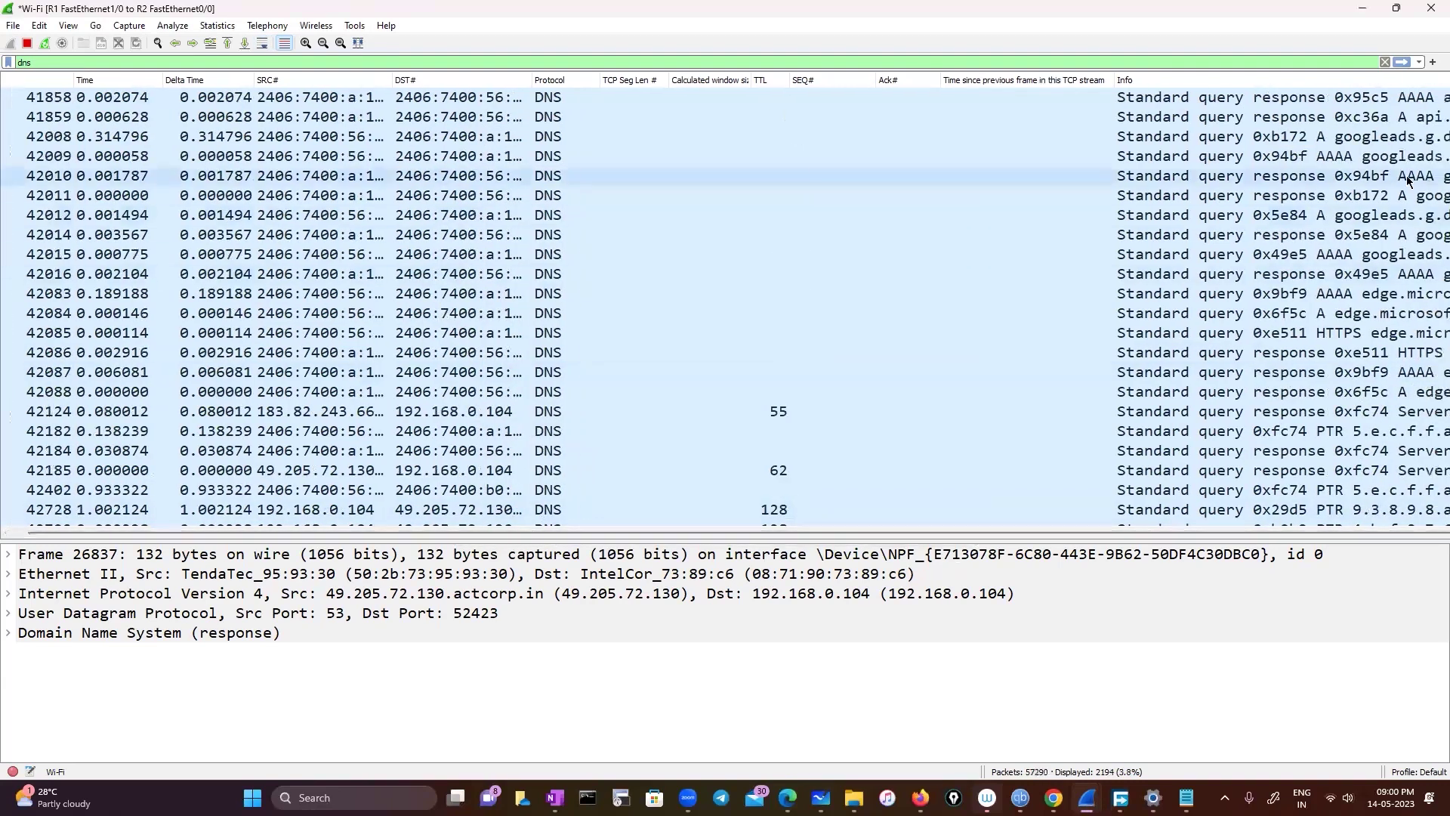
pyautogui.click(1387, 156)
pyautogui.scroll(-10, 1239, 393)
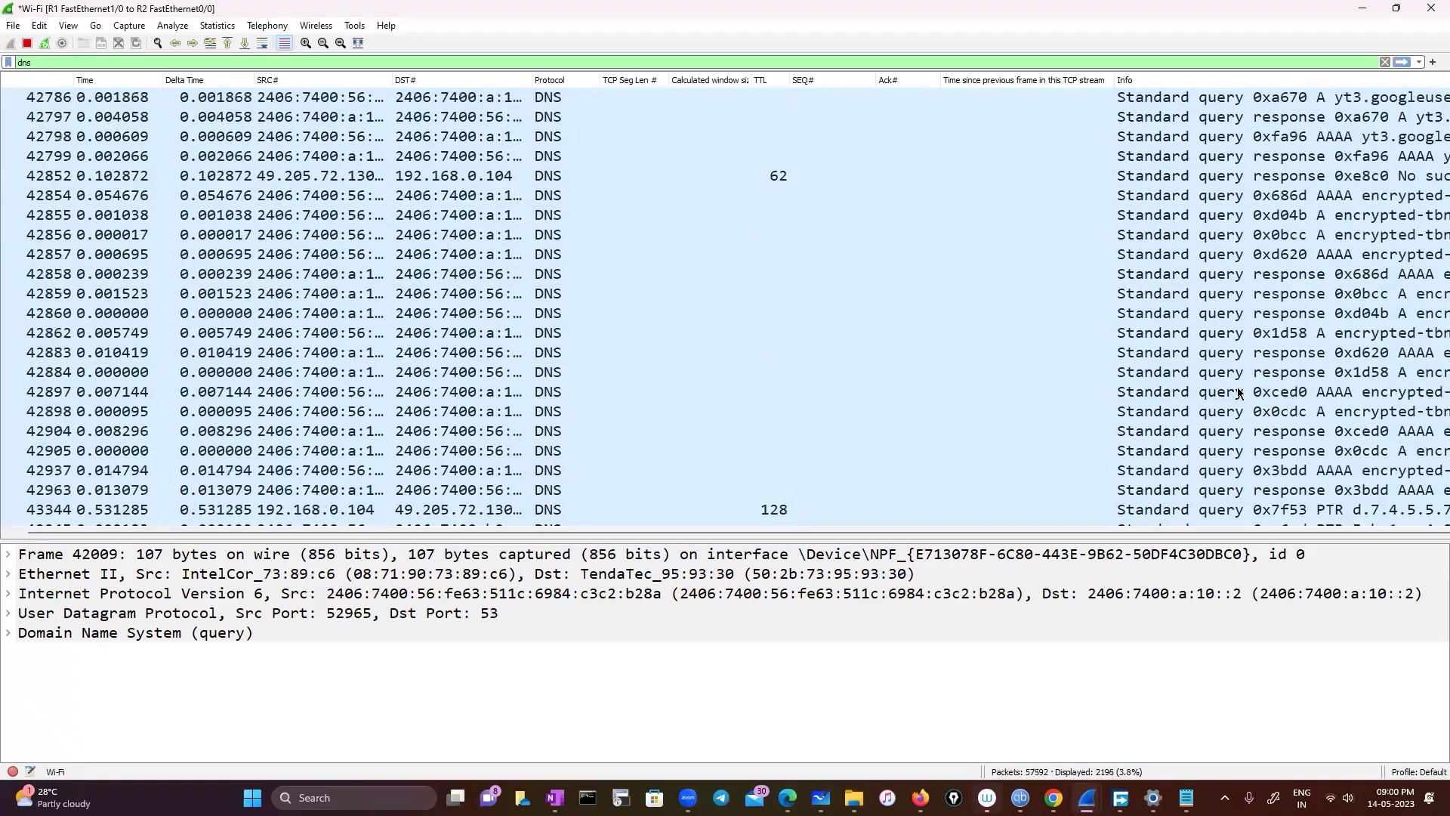
pyautogui.scroll(15, 1254, 333)
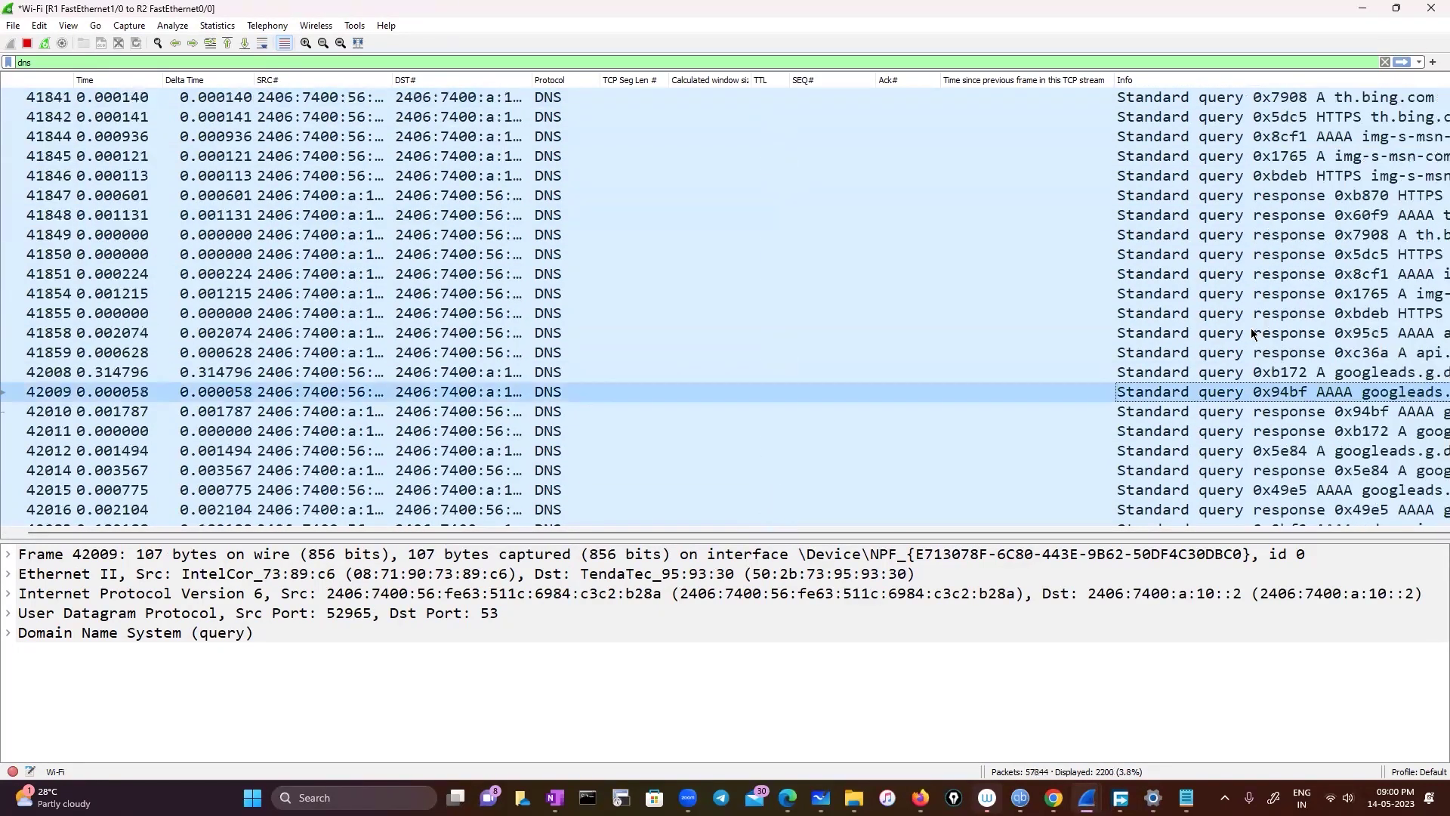
pyautogui.scroll(10, 1254, 333)
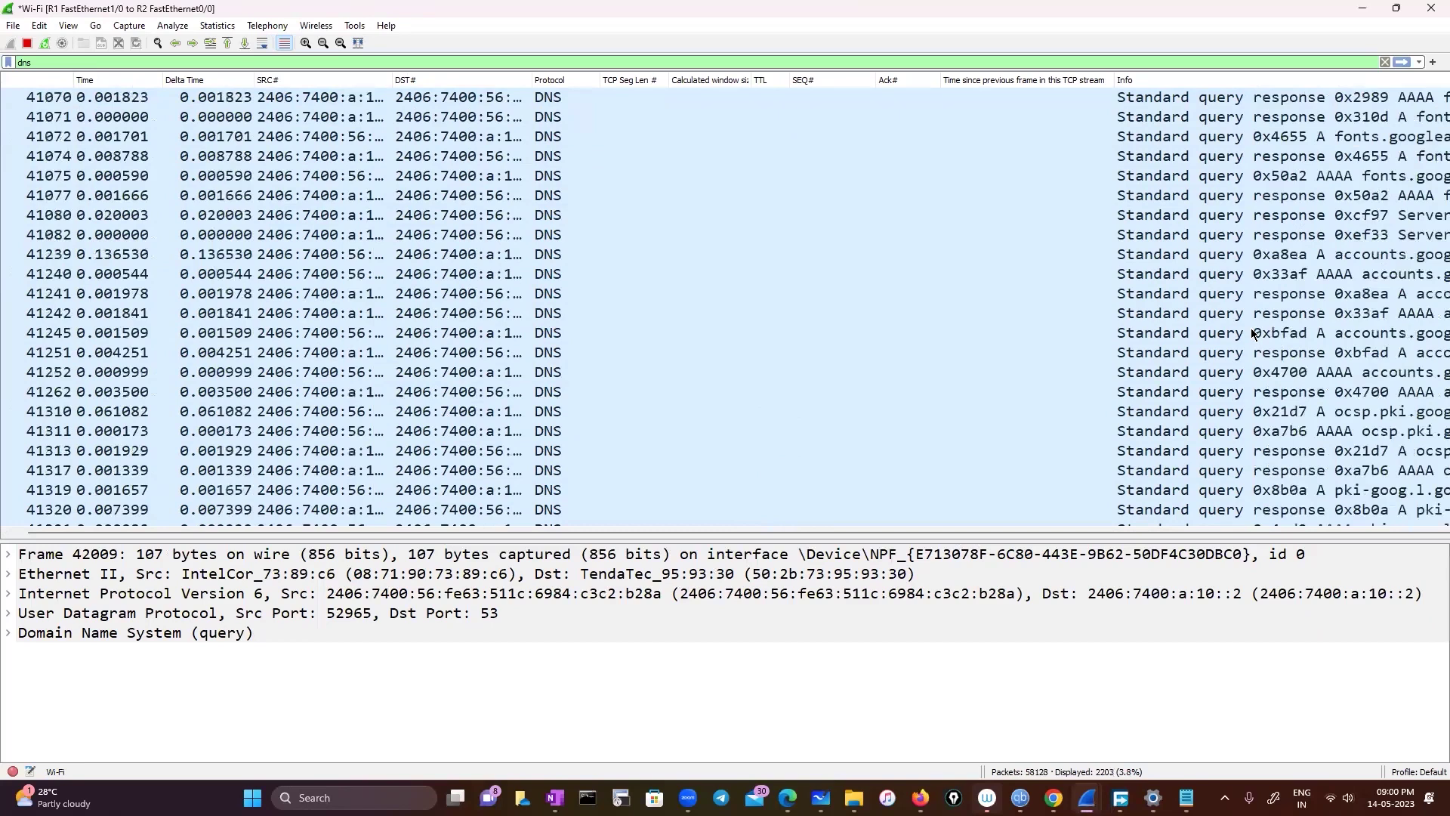
pyautogui.scroll(10, 1254, 333)
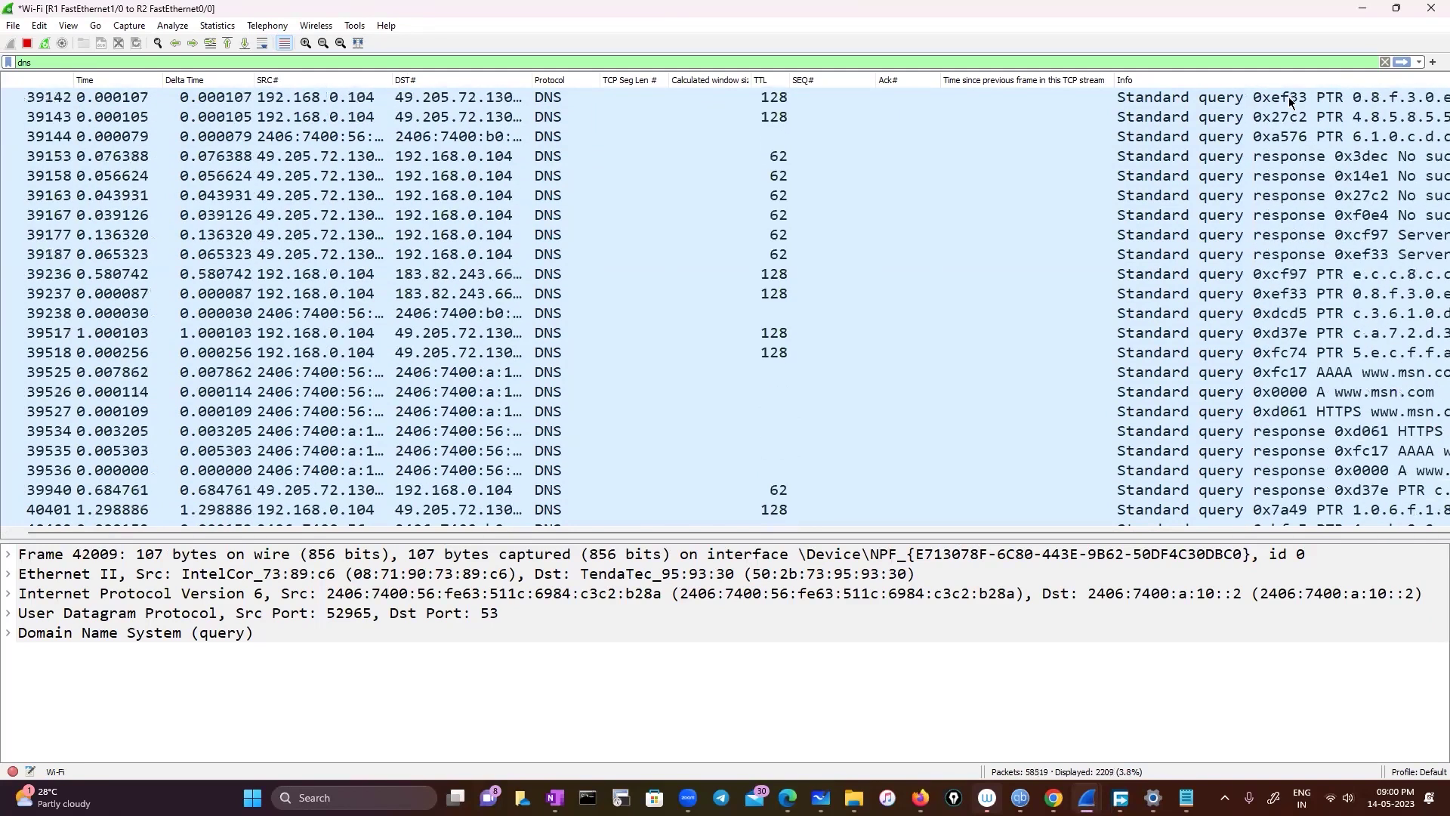
pyautogui.scroll(7, 1216, 336)
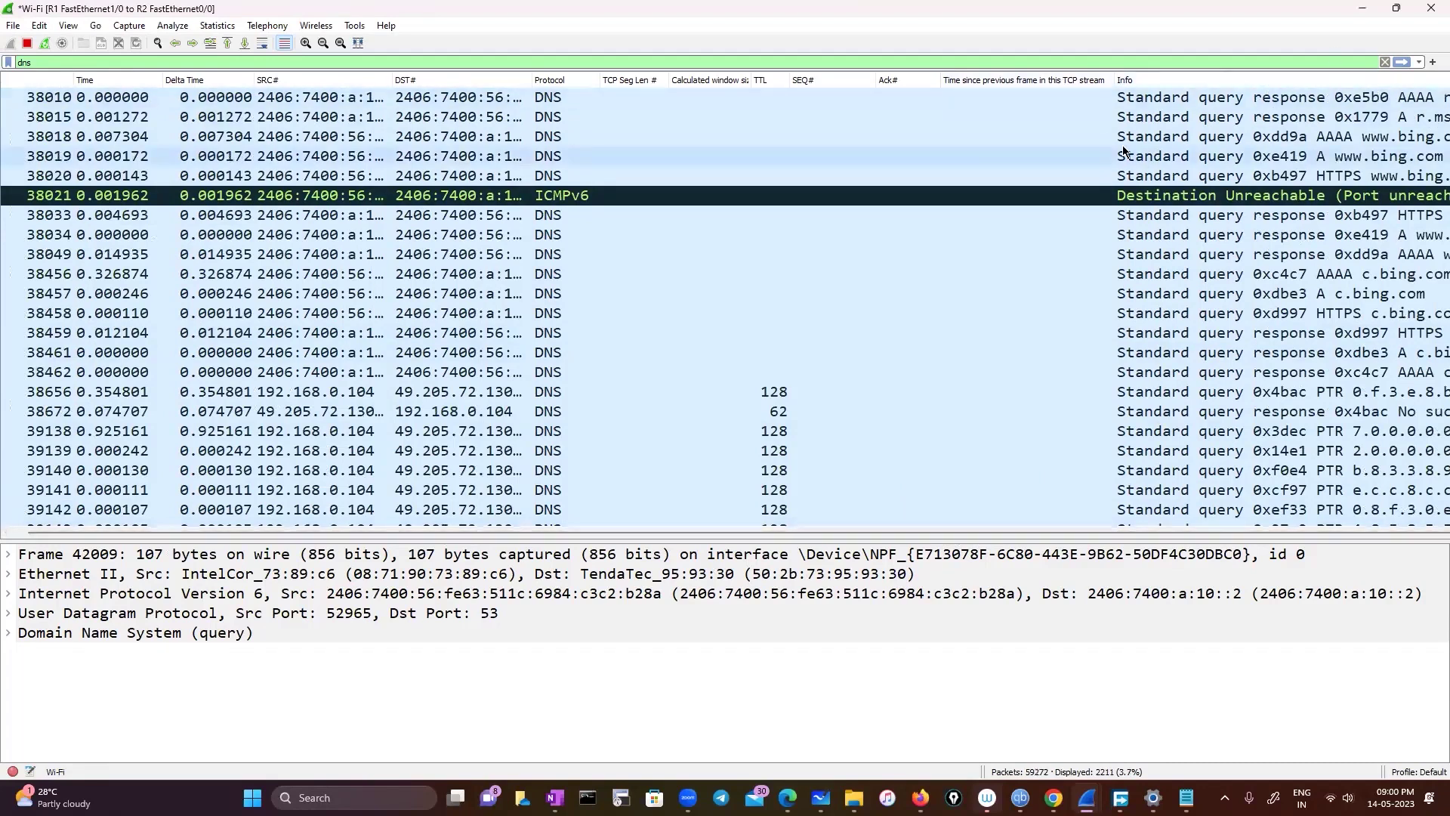
# Hide the "Time since previous frame in this TCP stream" column to make room for the Info column
pyautogui.rightClick(1062, 81)
pyautogui.click(1077, 453)
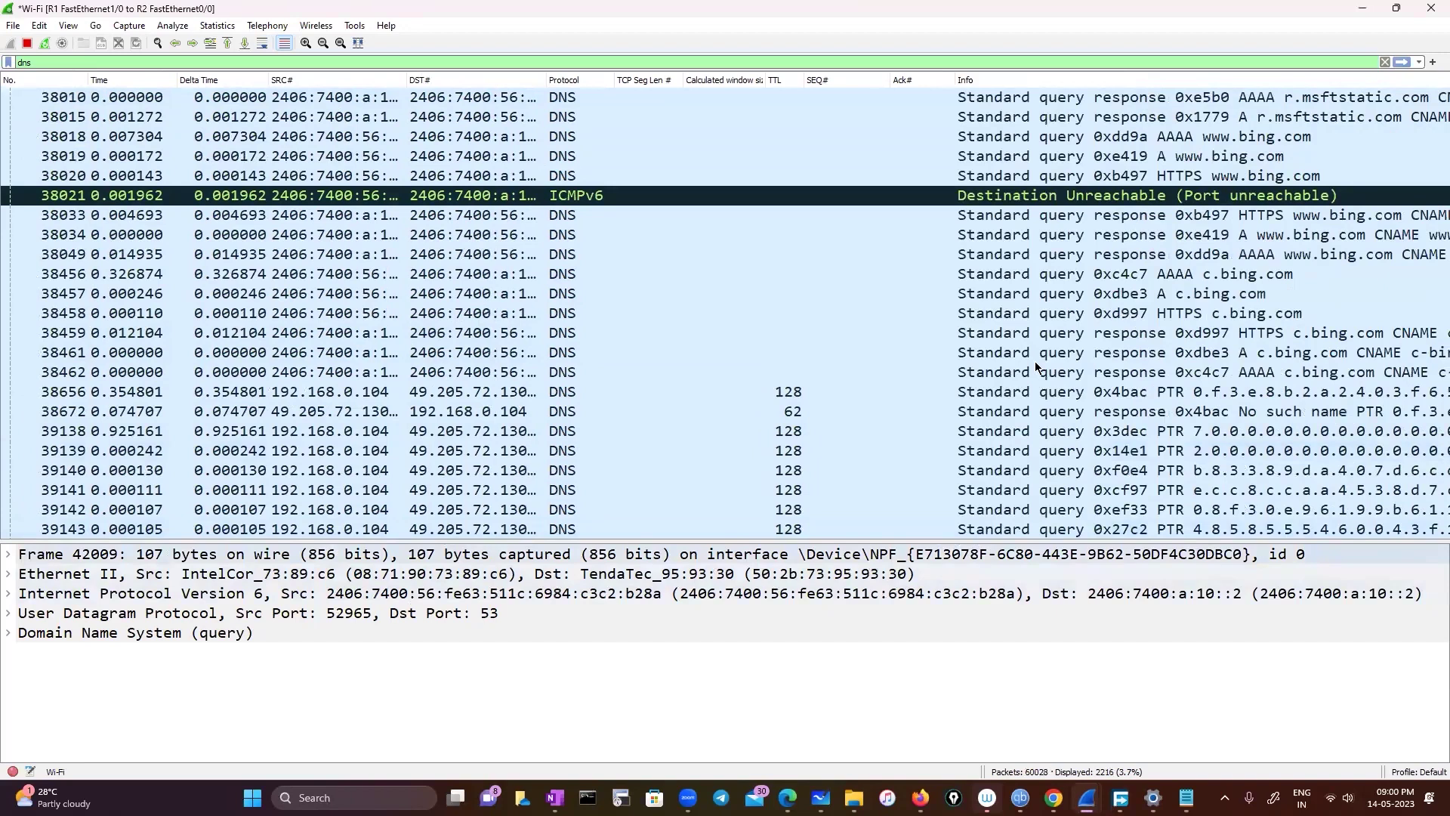
pyautogui.click(1078, 159)
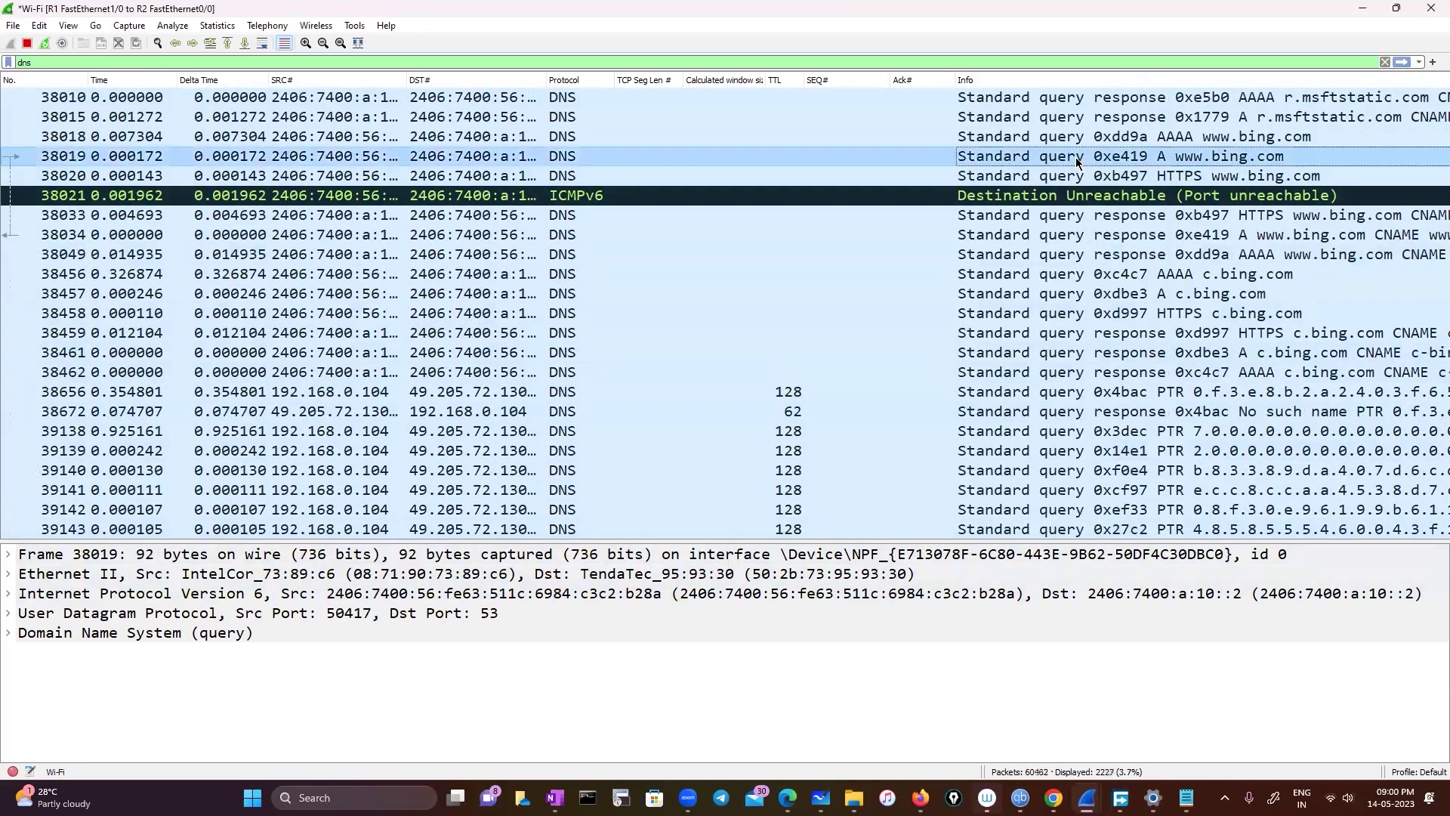
# Find the DNS response for youtube-ui.l.google.com and check which conversation filters are available for it
pyautogui.scroll(7, 1015, 345)
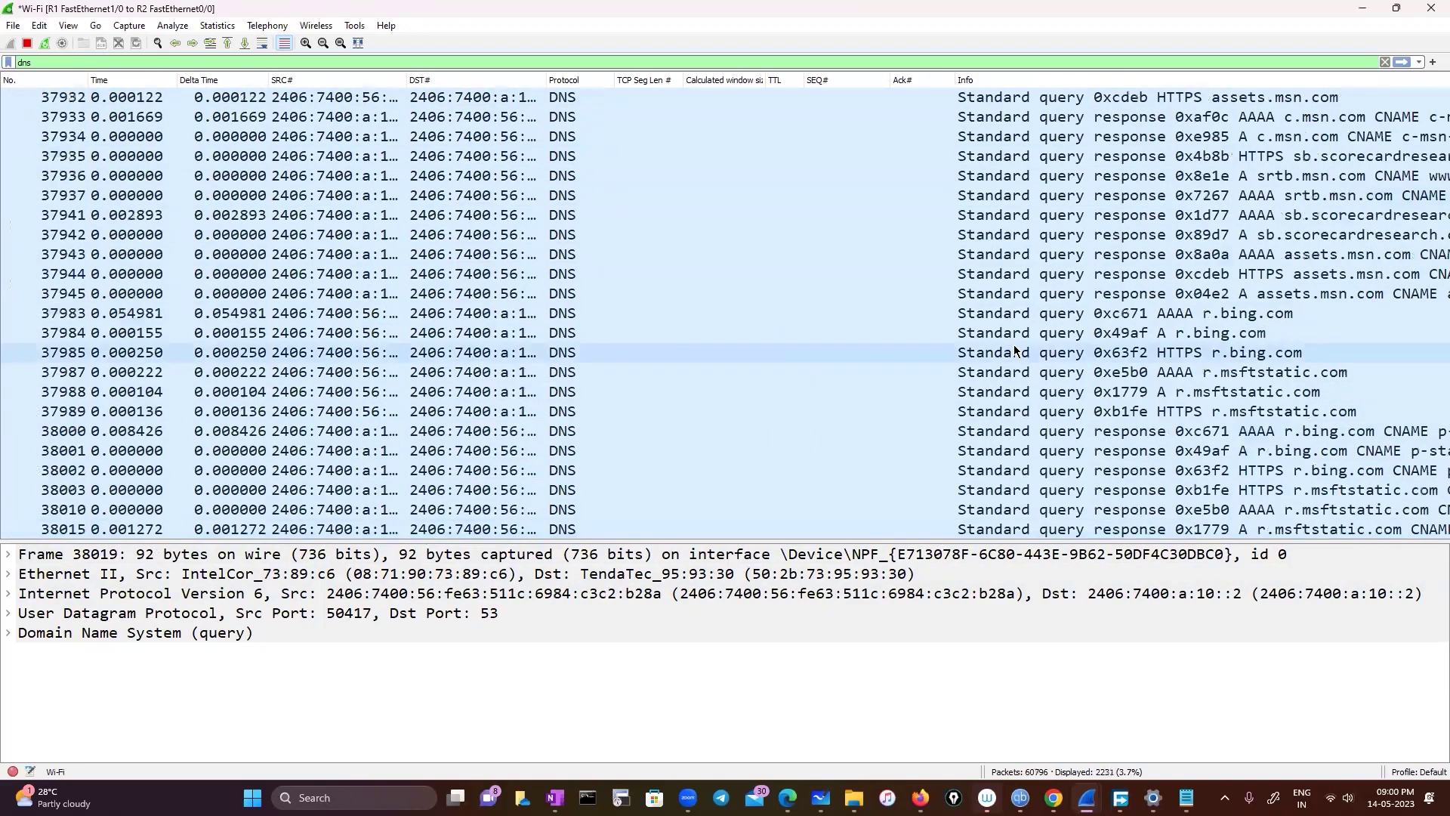
pyautogui.scroll(-6, 1015, 345)
pyautogui.scroll(-20, 1014, 345)
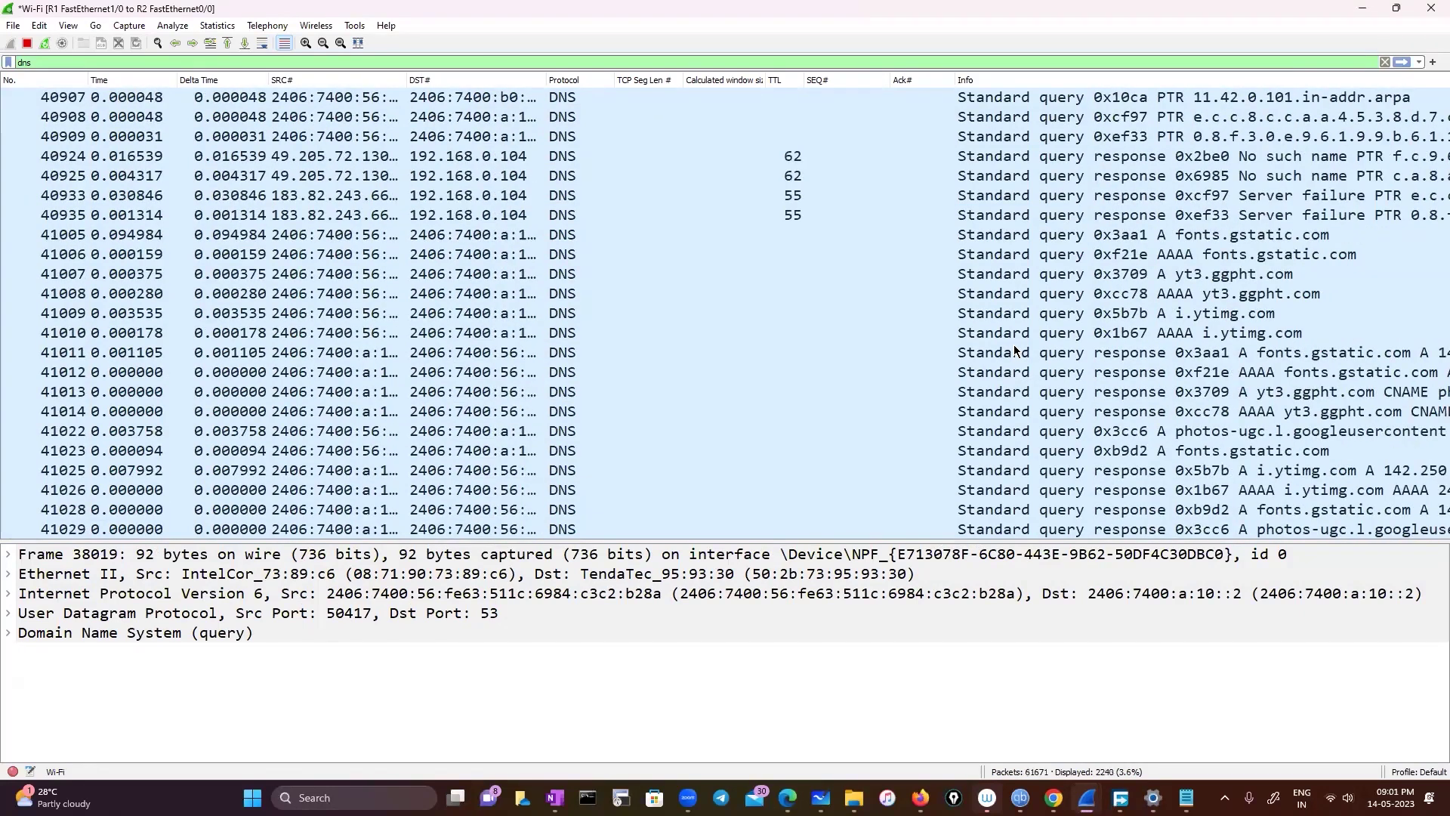
pyautogui.scroll(5, 1014, 344)
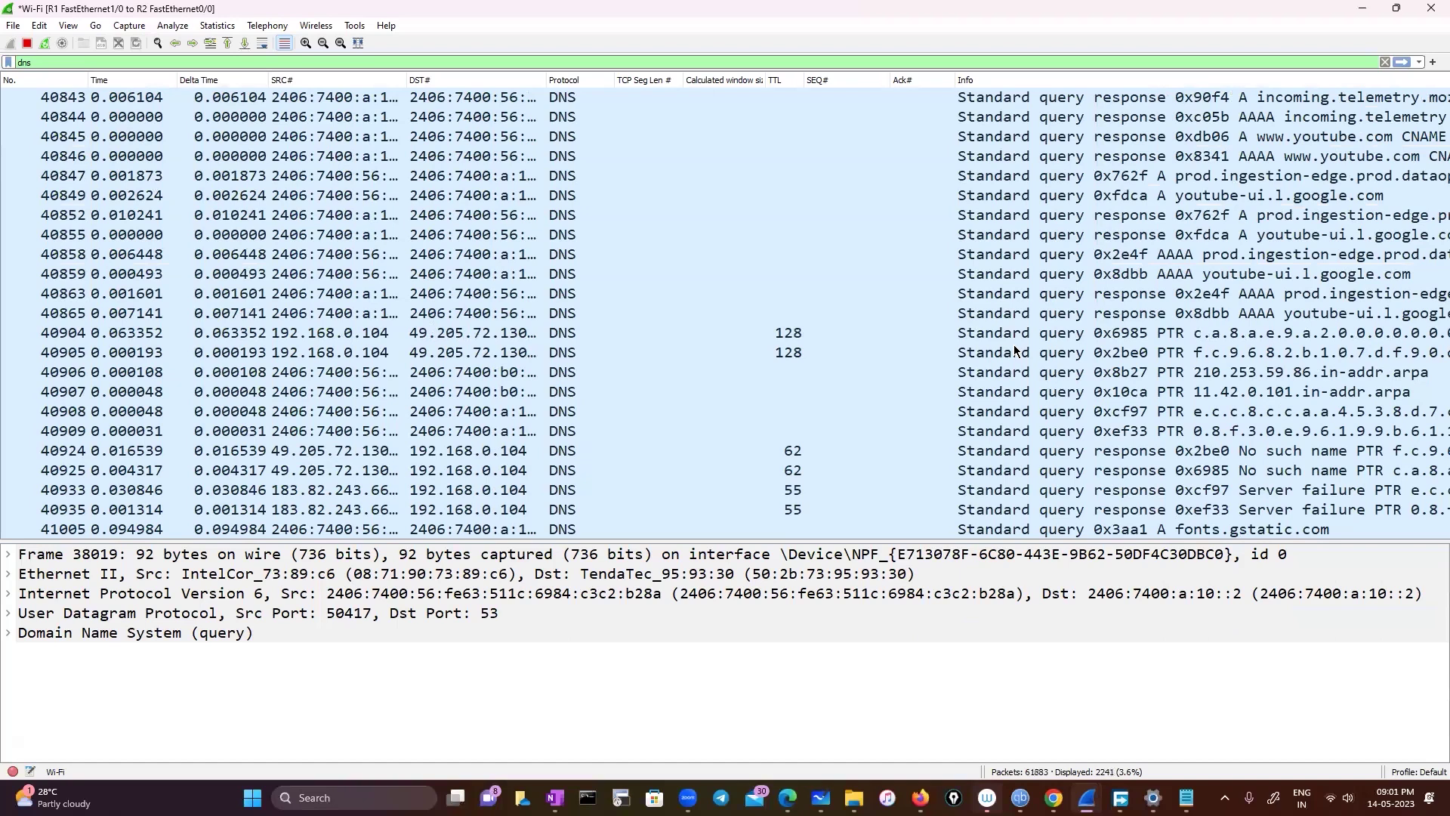
pyautogui.click(1128, 237)
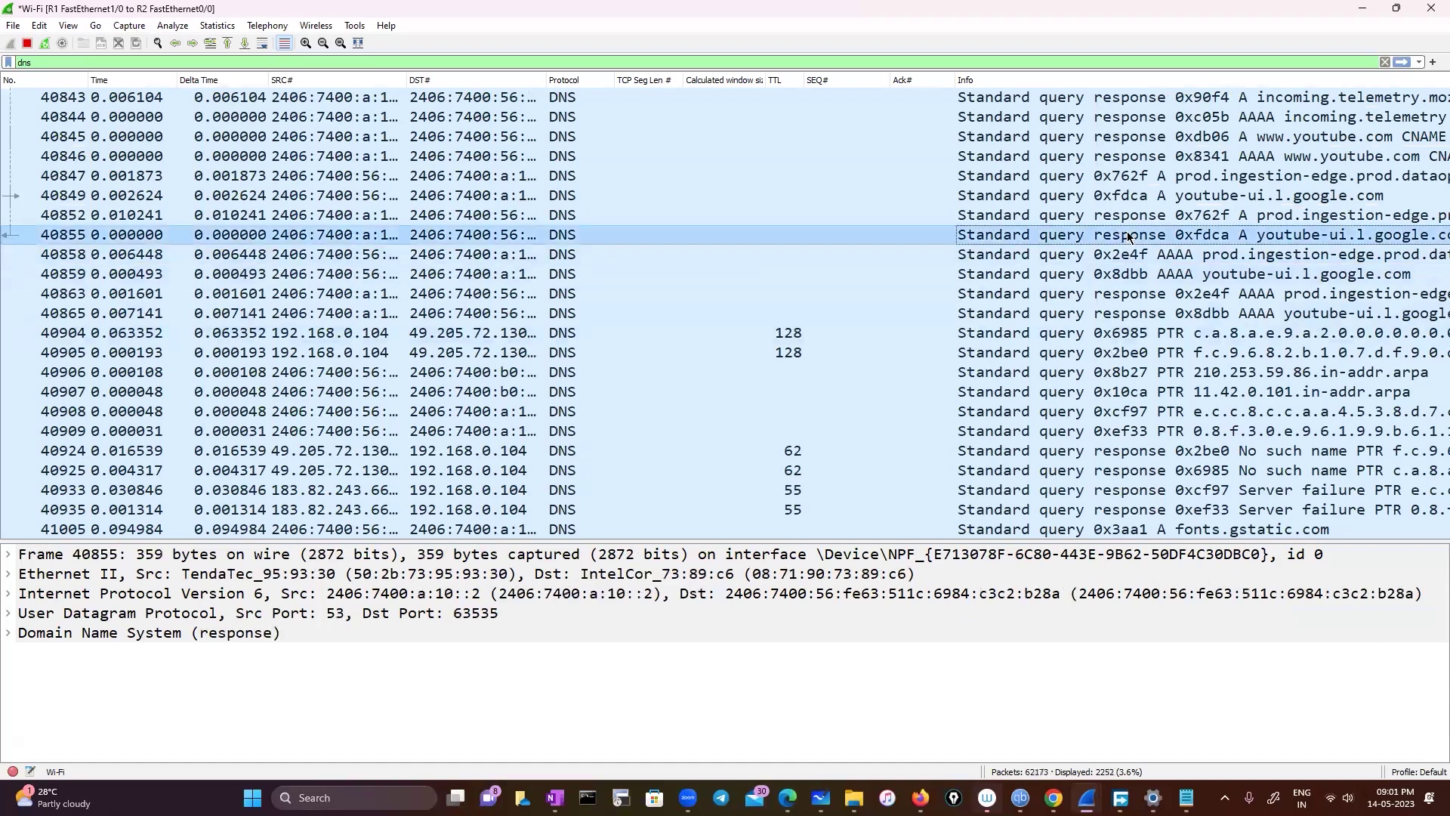
pyautogui.rightClick(282, 233)
pyautogui.moveTo(378, 395)
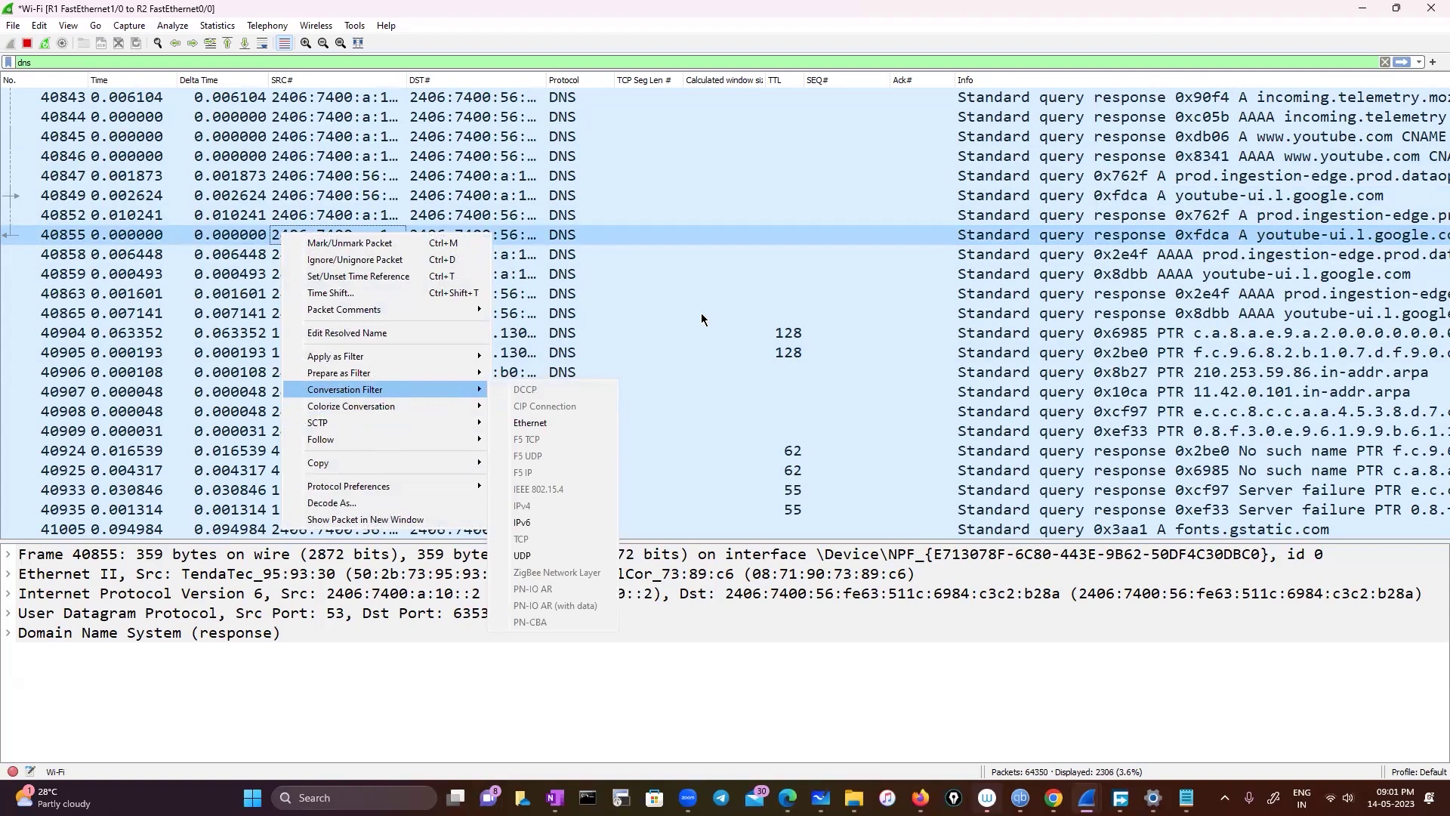
# Clear the dns display filter and widen the DST# column to show more of the destination names
pyautogui.click(1385, 61)
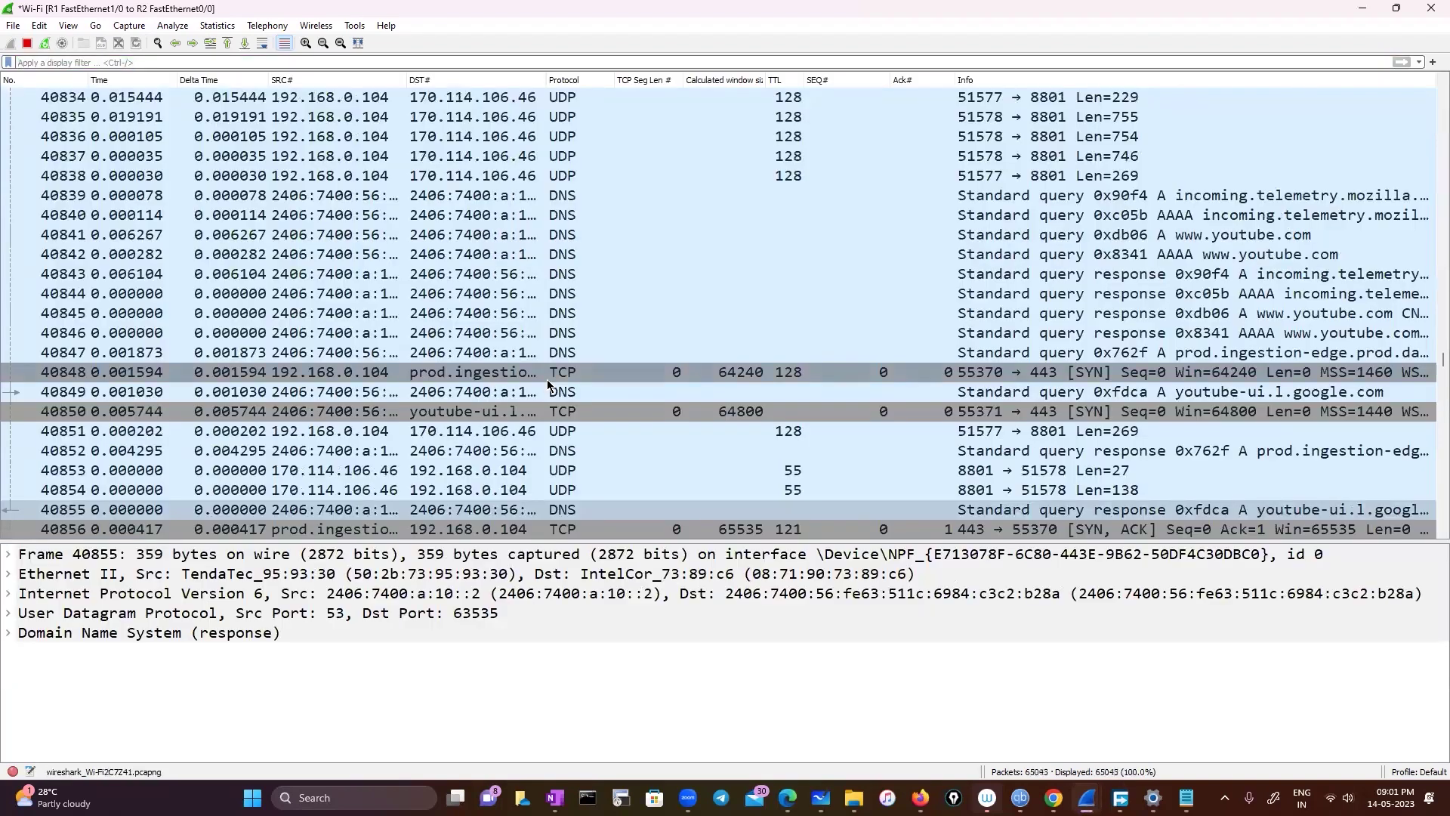
pyautogui.click(436, 337)
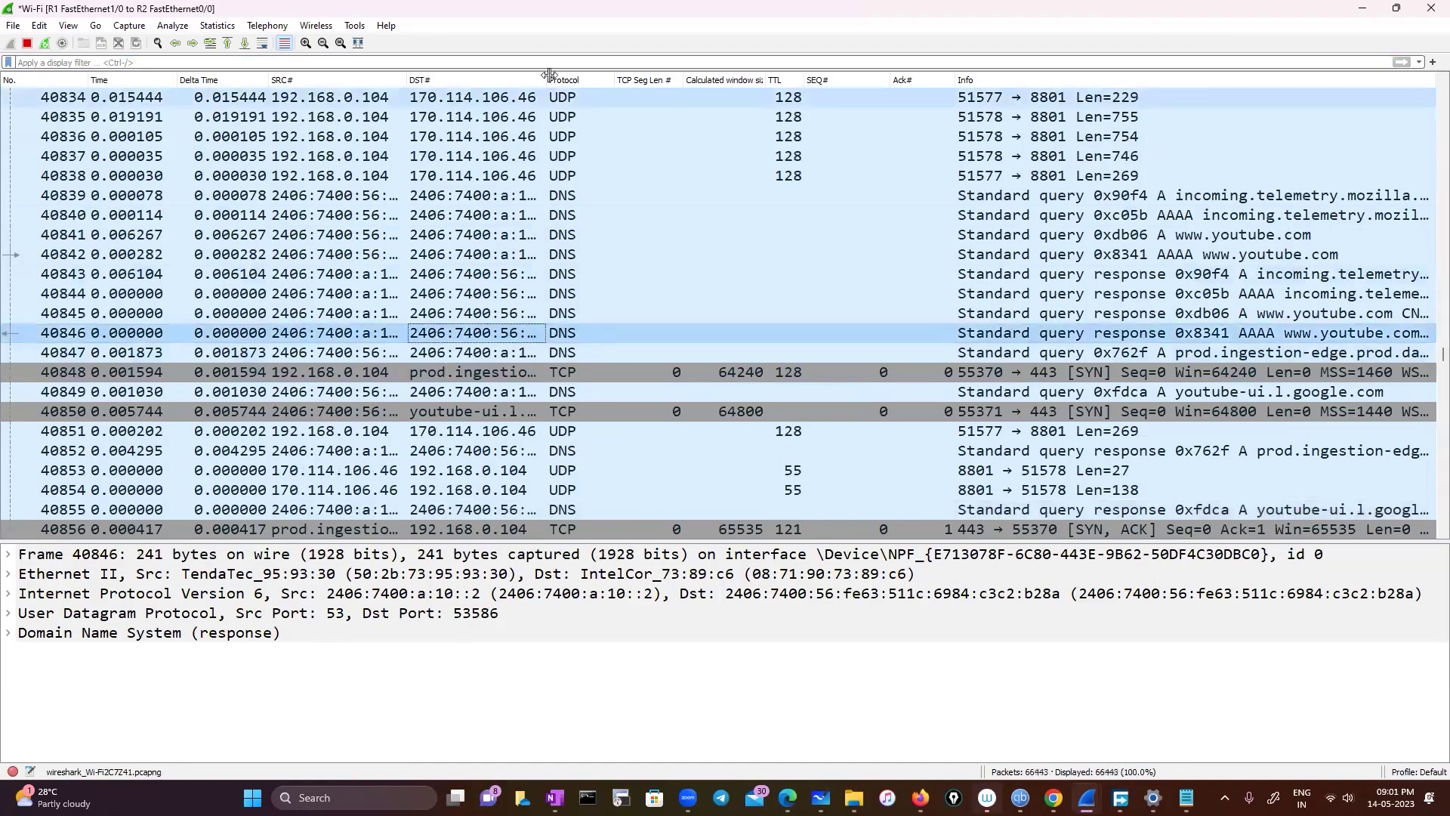
pyautogui.moveTo(545, 77); pyautogui.dragTo(601, 81)
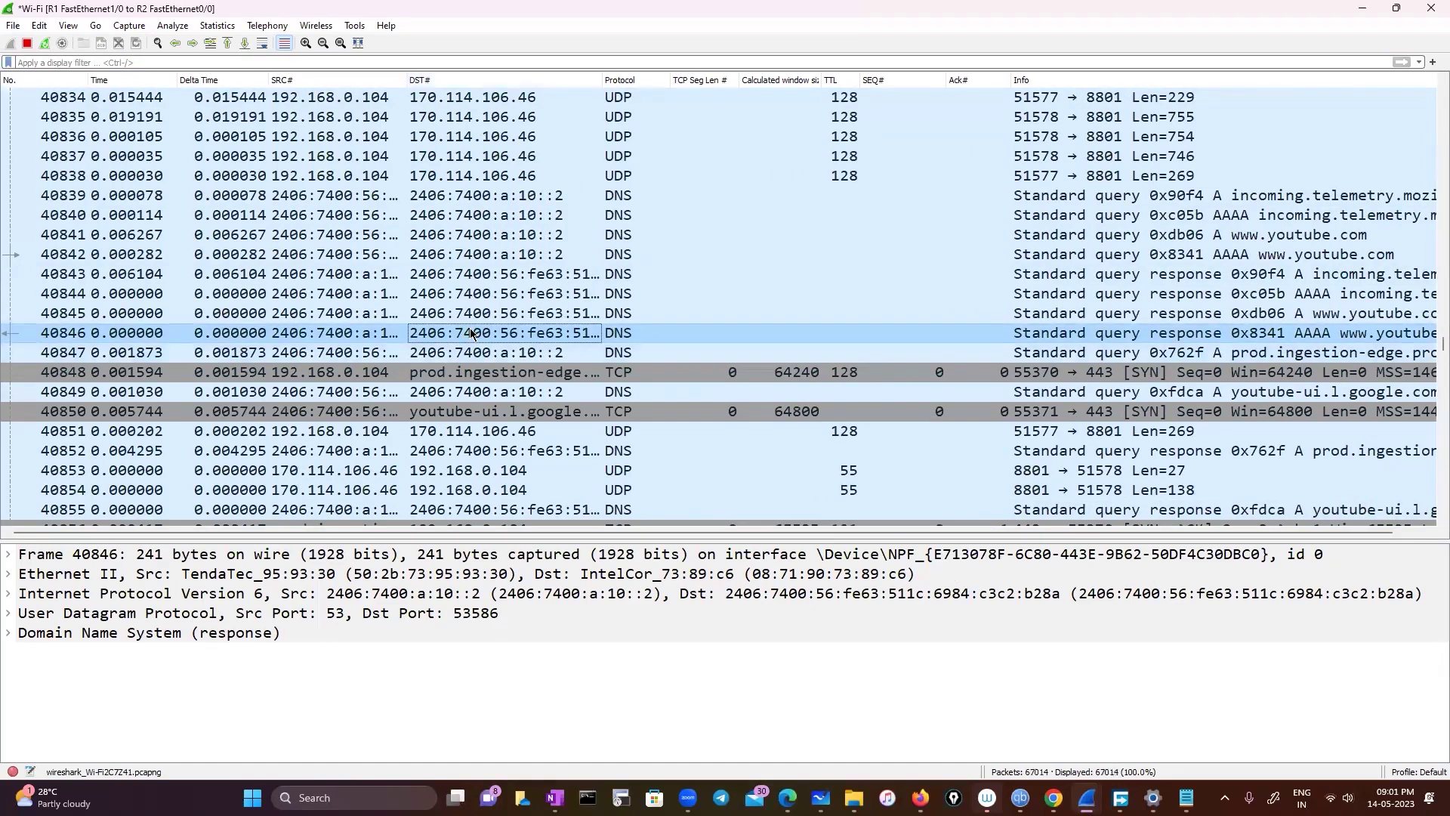
# Try filtering the capture by ipv6.src == 2406:7400:a:10::2, look through the matching packets, and clear the filter
pyautogui.click(357, 339)
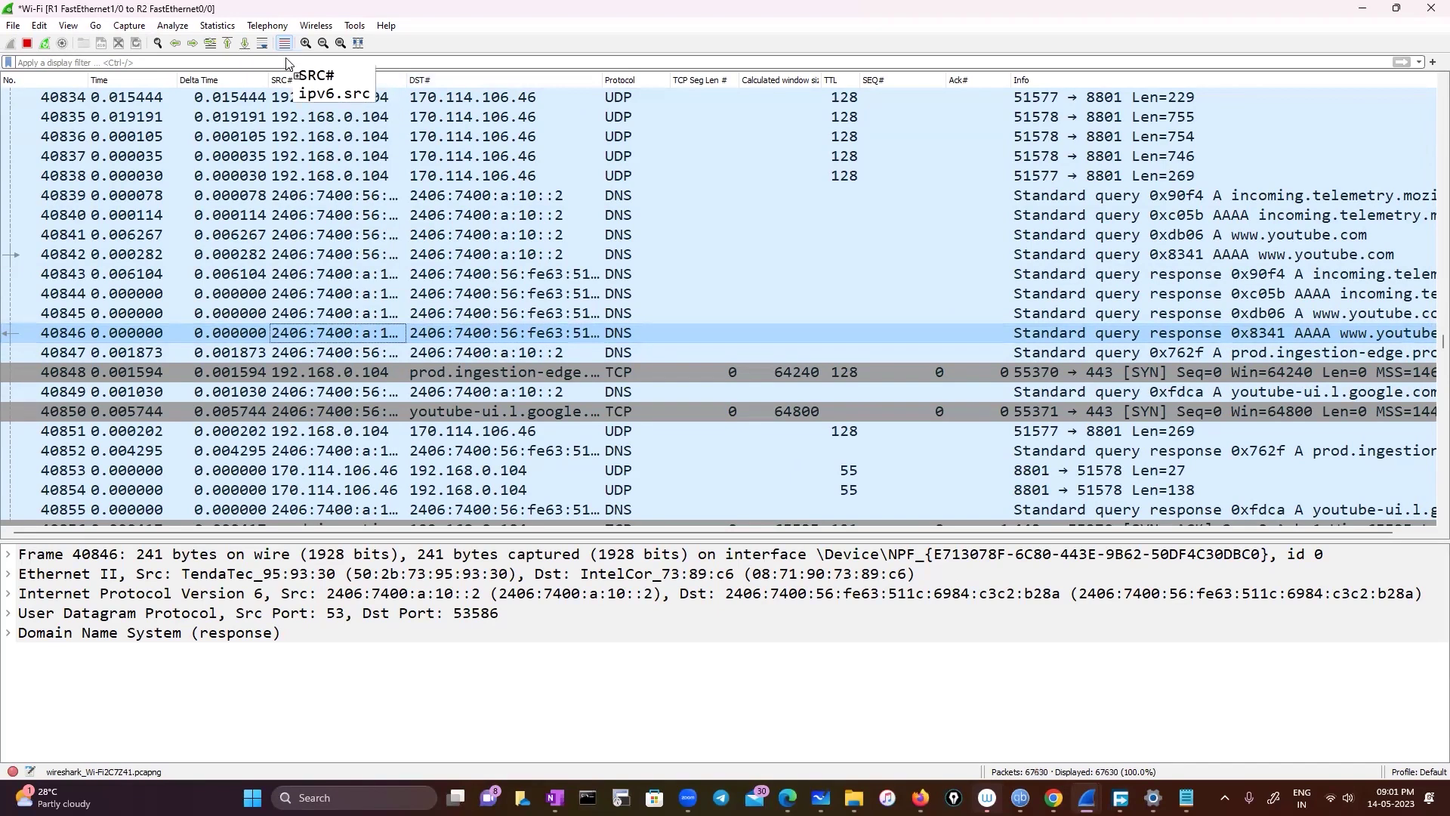
pyautogui.moveTo(286, 60); pyautogui.dragTo(286, 59)
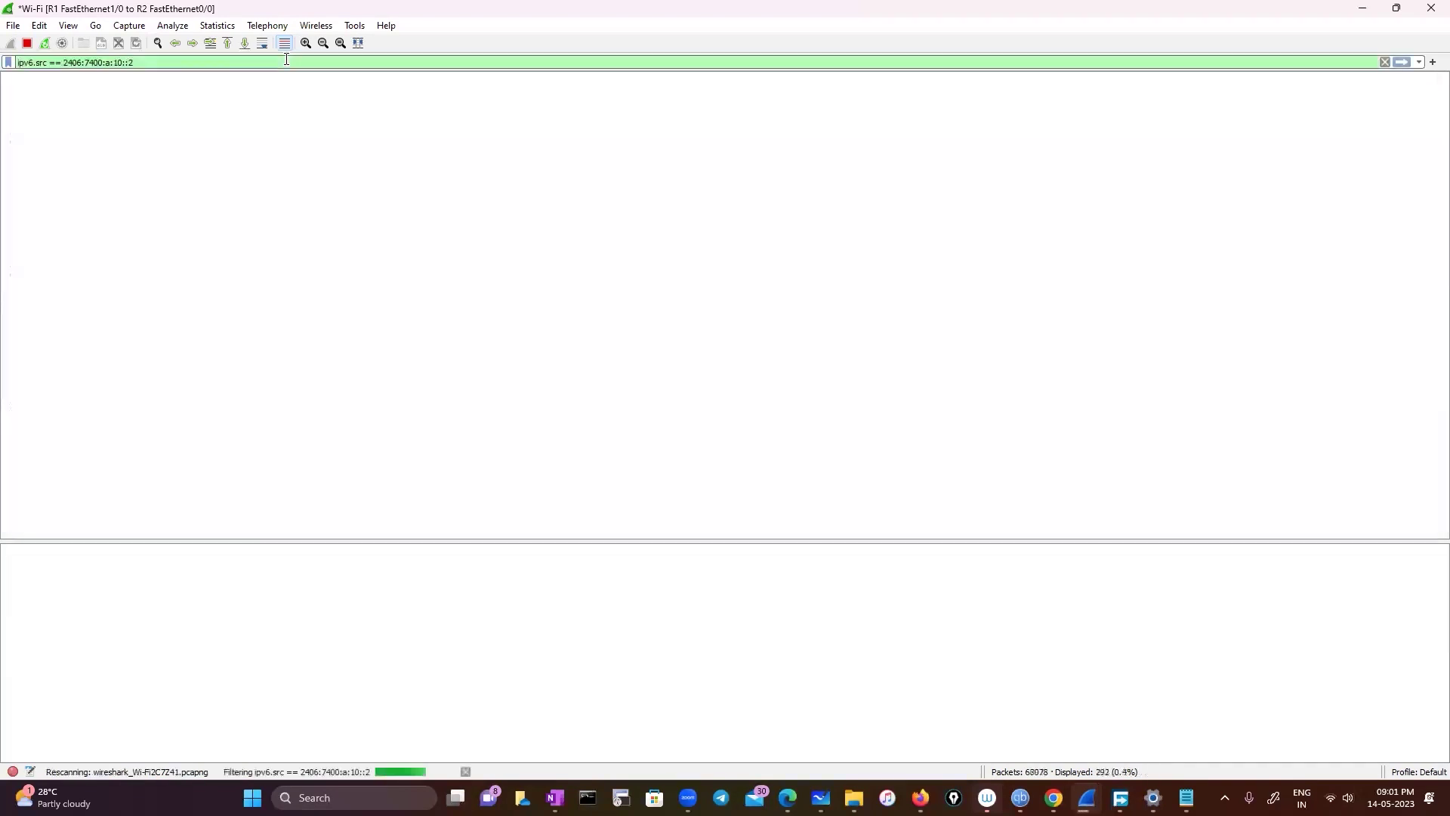
pyautogui.scroll(-12, 324, 408)
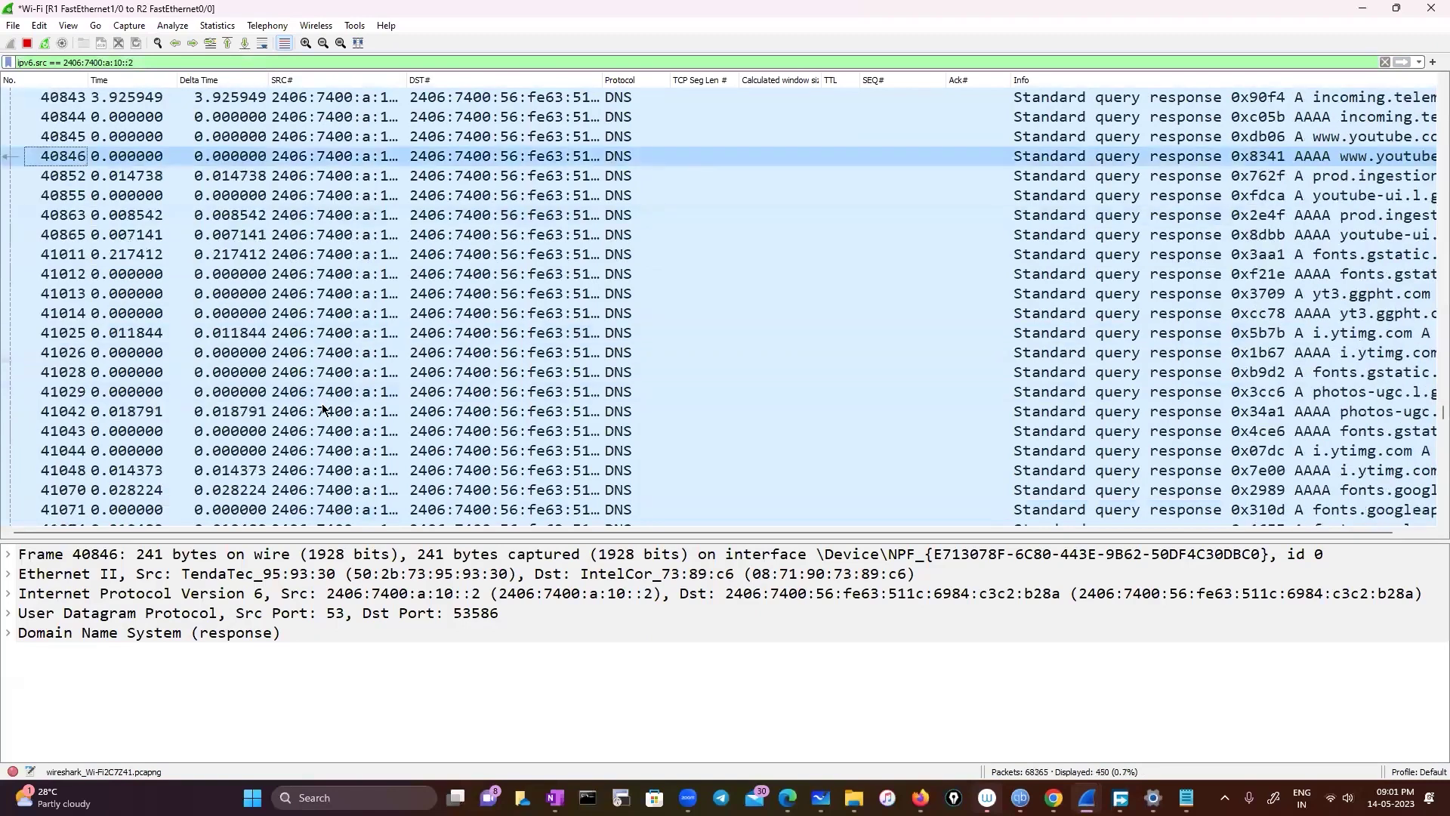
pyautogui.scroll(-12, 326, 422)
pyautogui.scroll(6, 327, 422)
pyautogui.scroll(10, 327, 414)
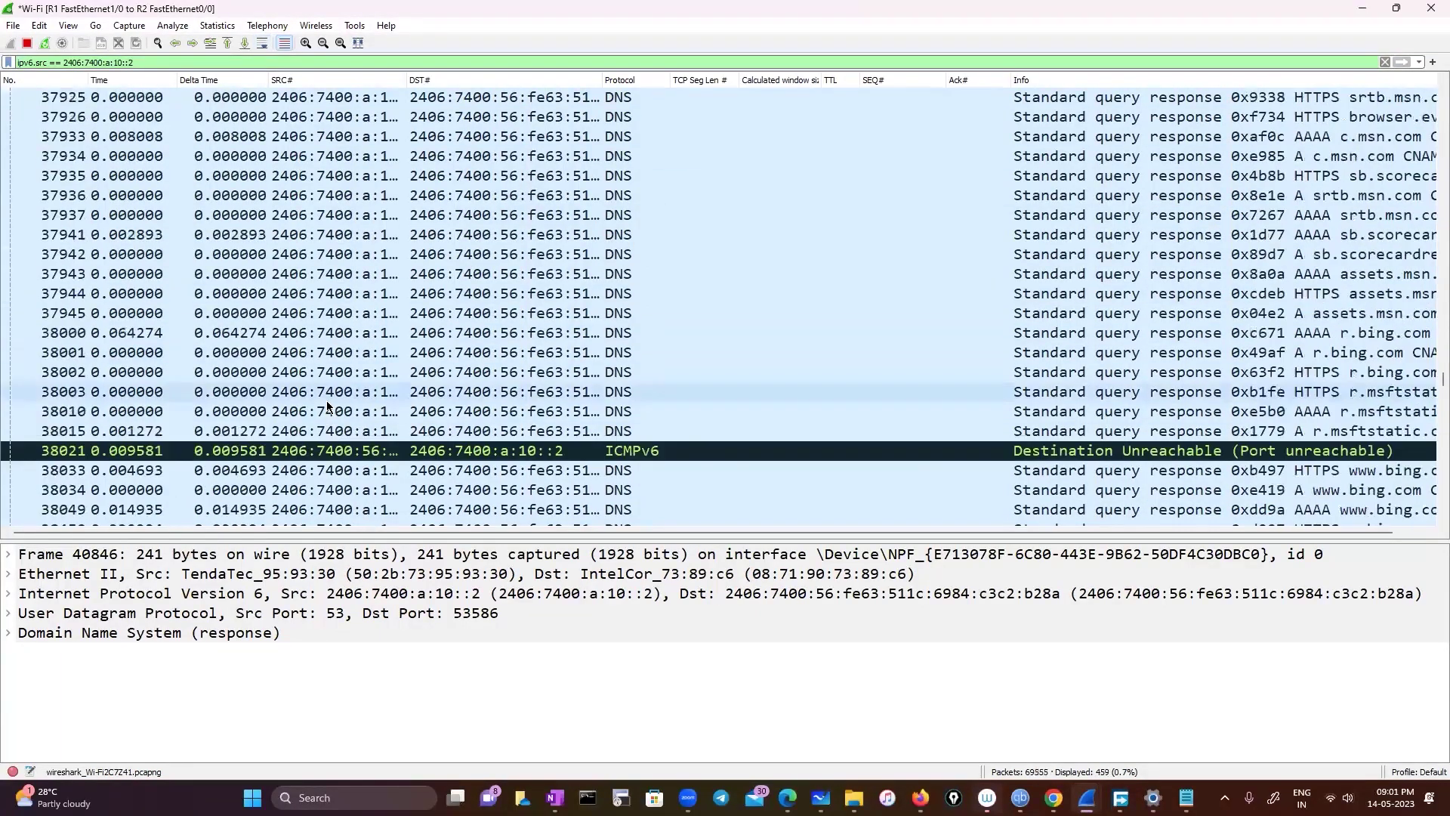
pyautogui.scroll(7, 318, 372)
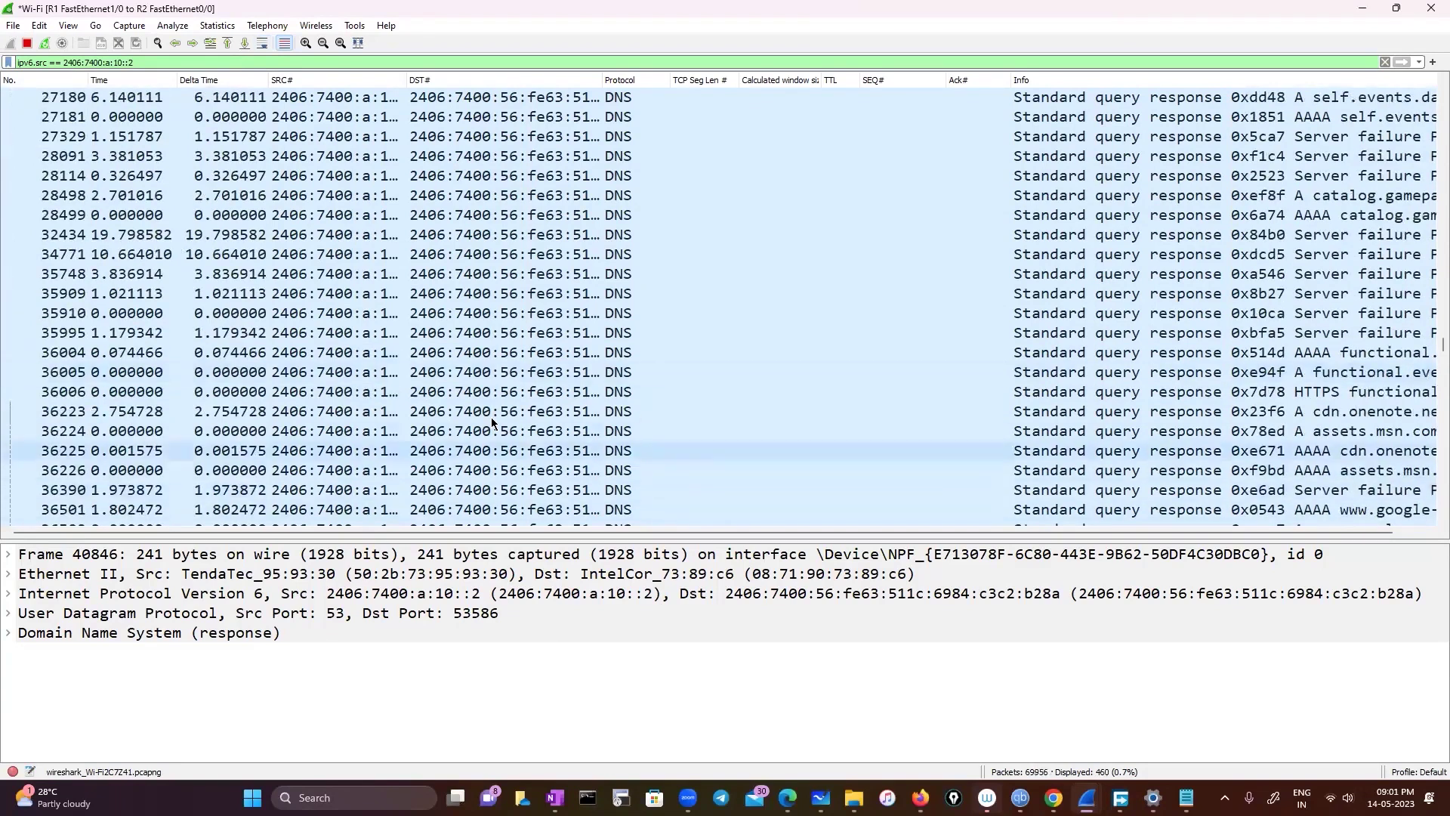
pyautogui.click(494, 355)
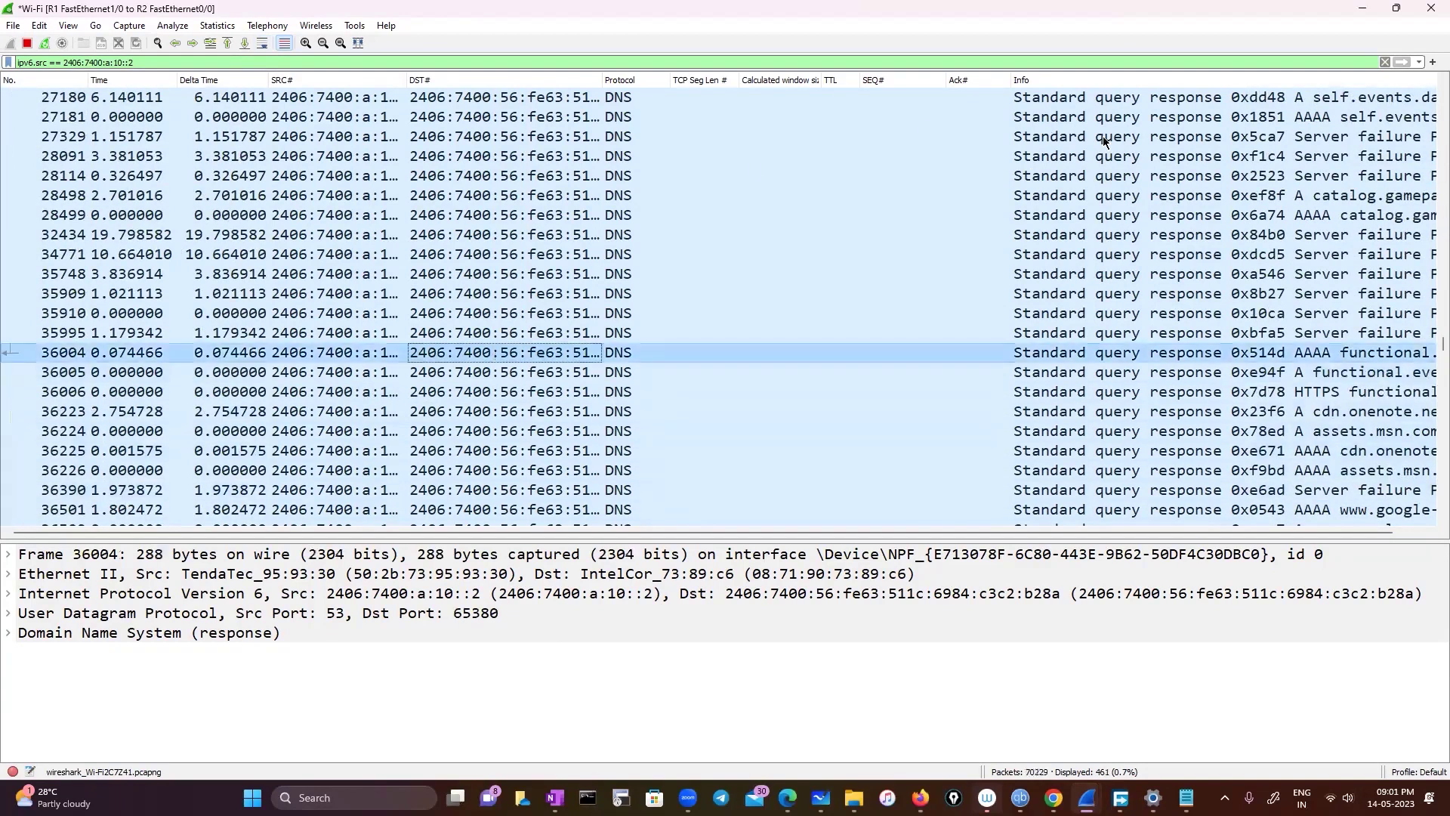
pyautogui.click(1385, 62)
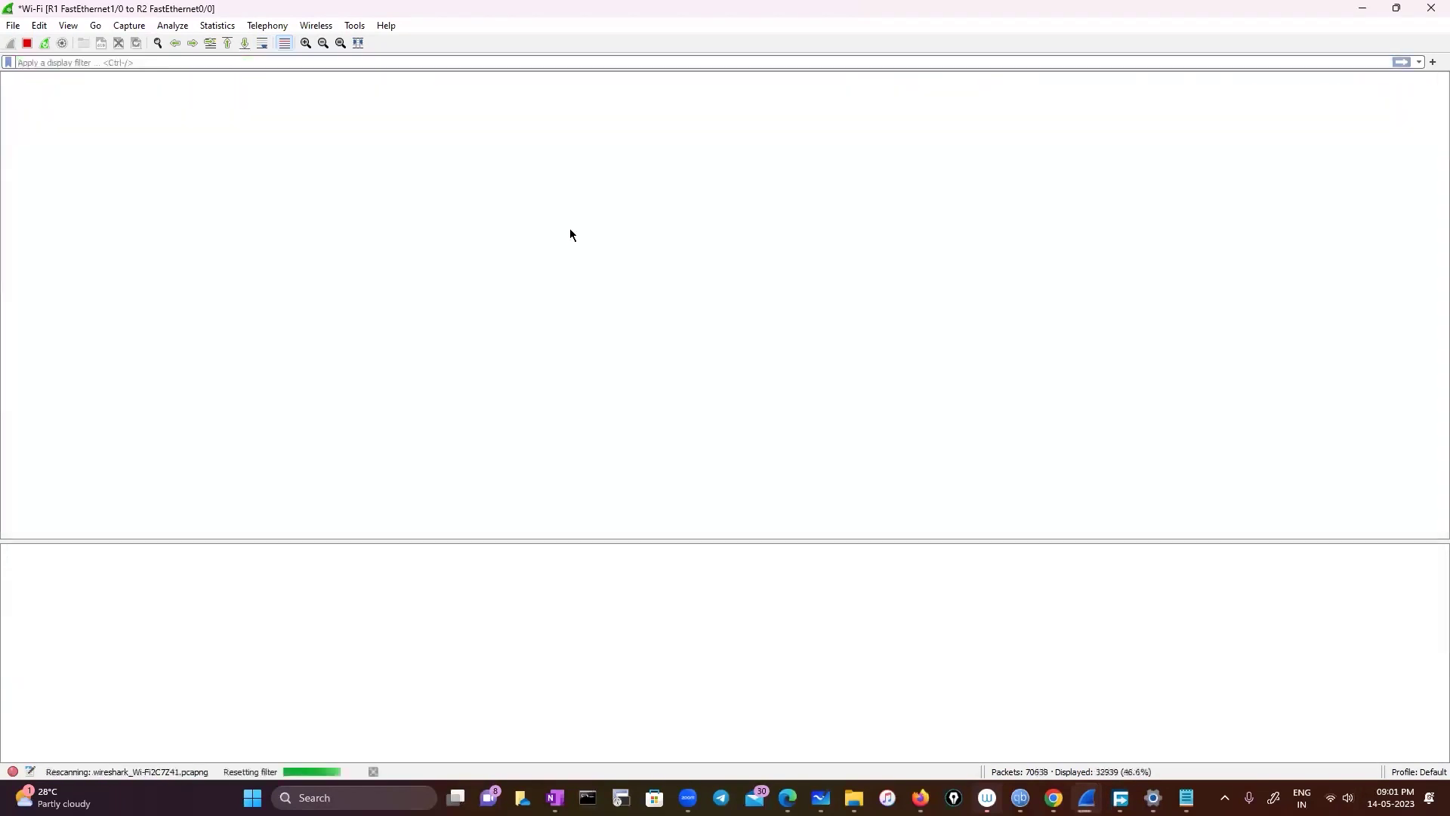
# Find the TLS packets from the onedscolprdeus01 host and widen the SRC# column to show its full name
pyautogui.scroll(-8, 546, 462)
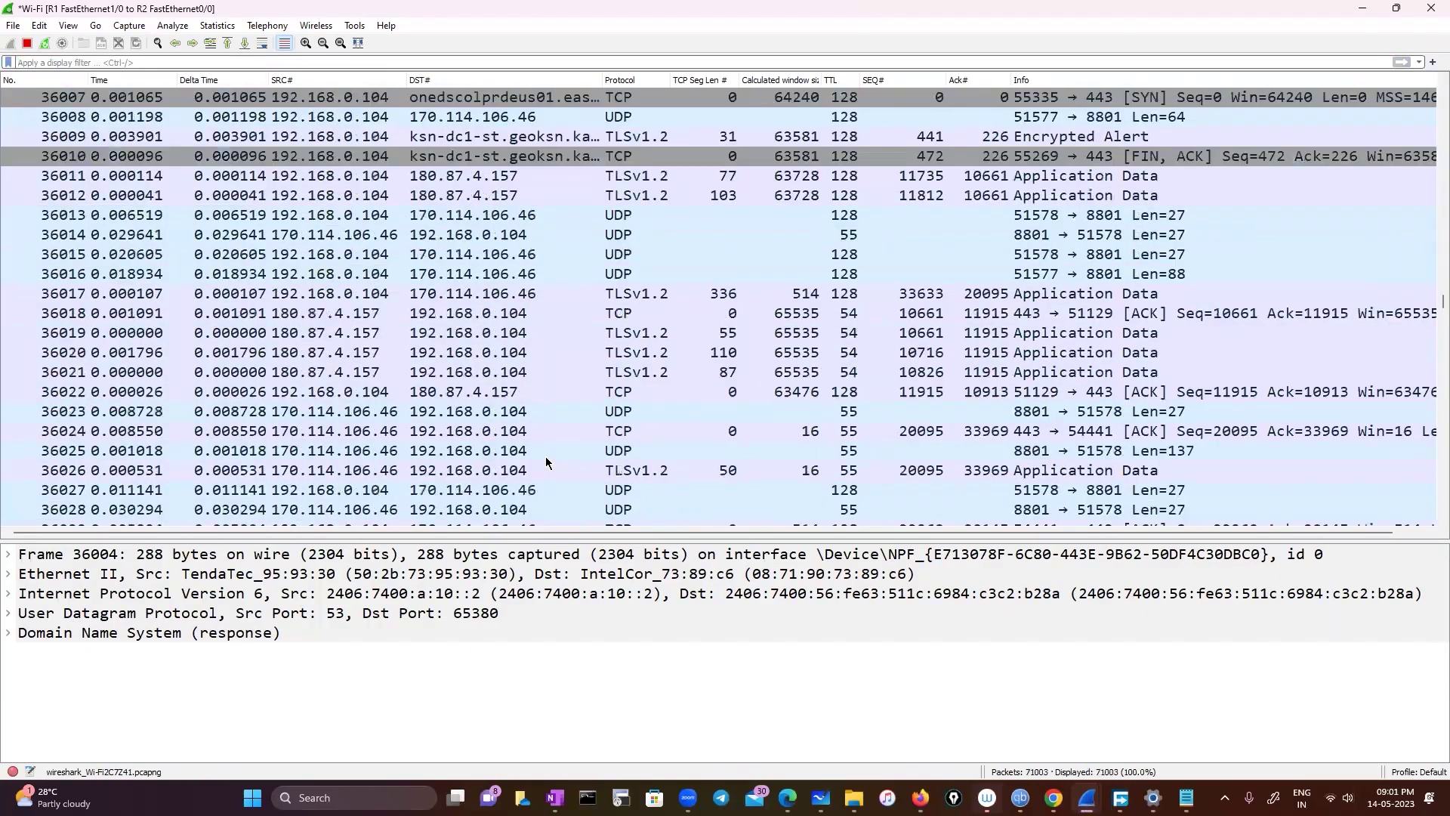
pyautogui.scroll(-9, 546, 463)
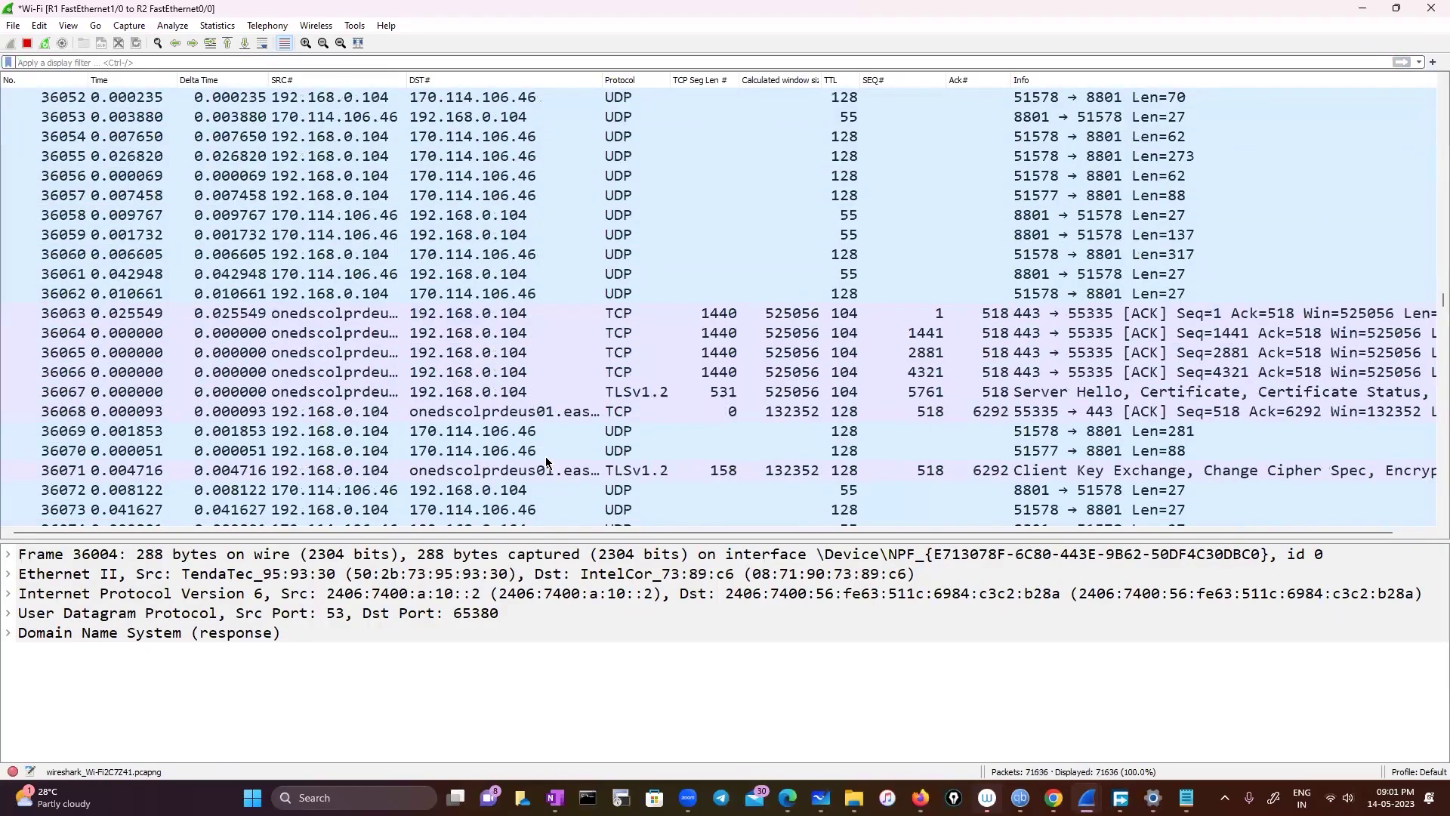
pyautogui.moveTo(407, 79); pyautogui.dragTo(670, 87)
# Apply a TCP conversation filter based on packet 36063 from onedscolprdeus01.eastus.cloudapp.azure.com
pyautogui.rightClick(388, 315)
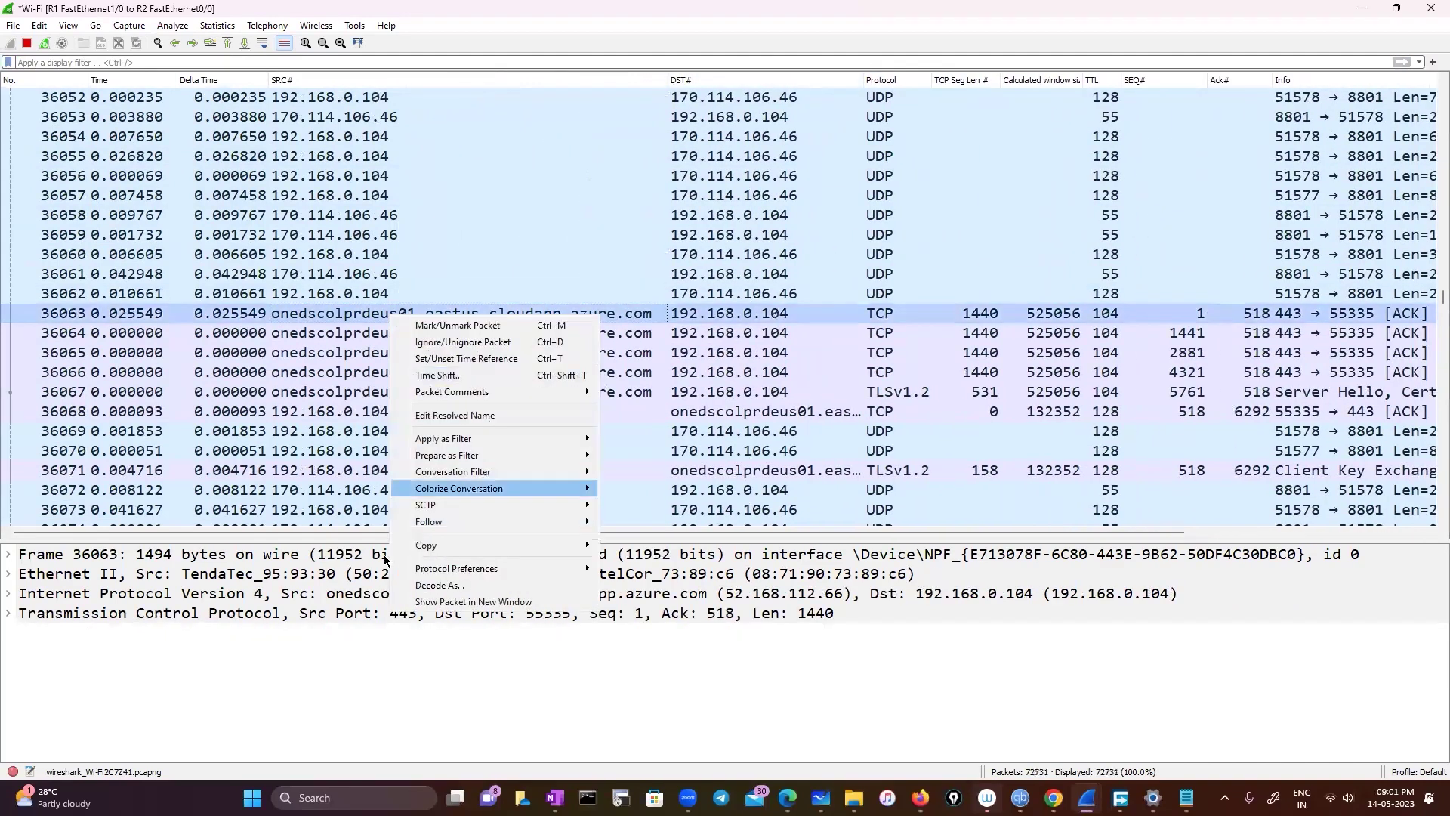
pyautogui.moveTo(551, 521)
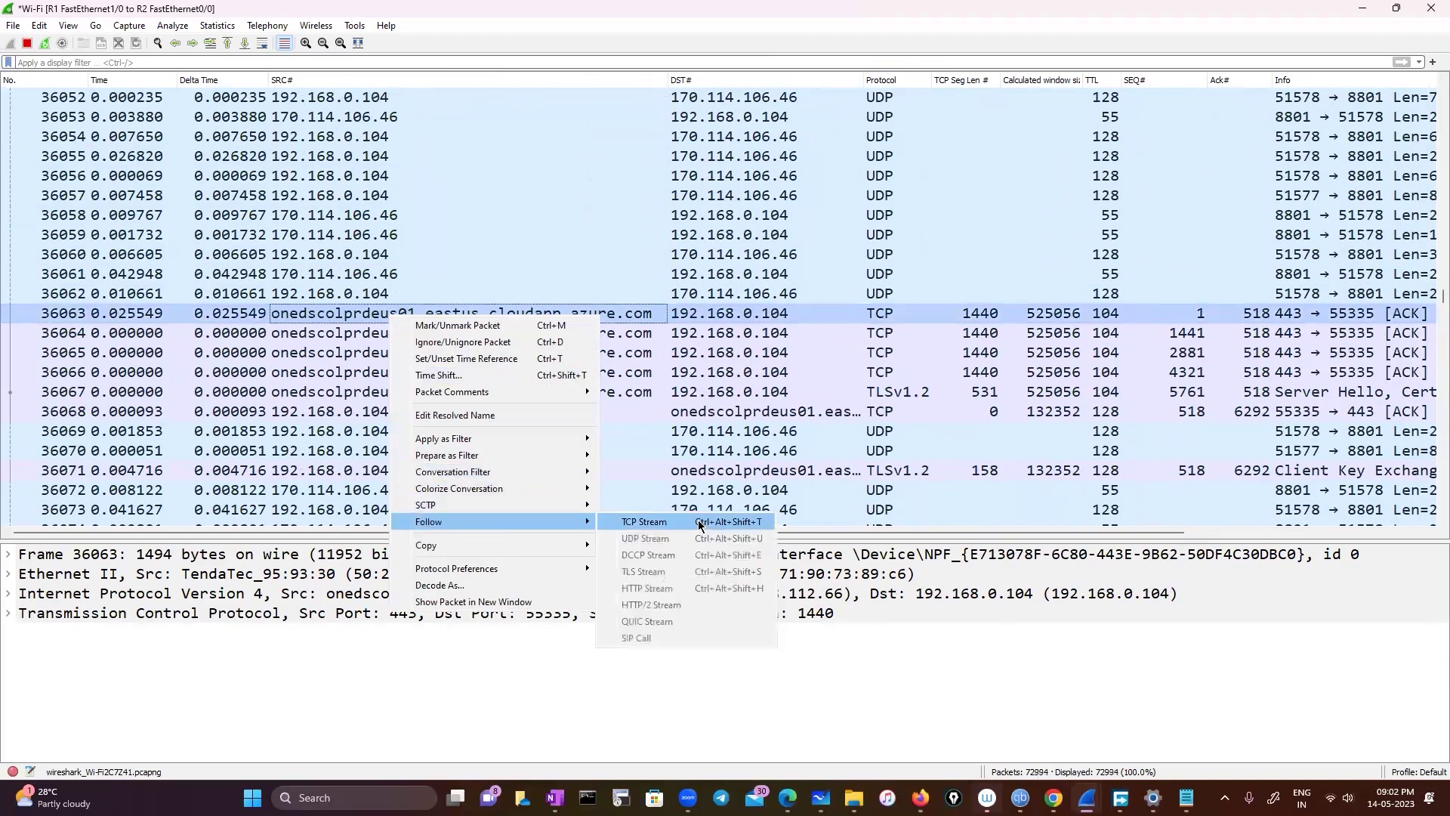
pyautogui.moveTo(574, 472)
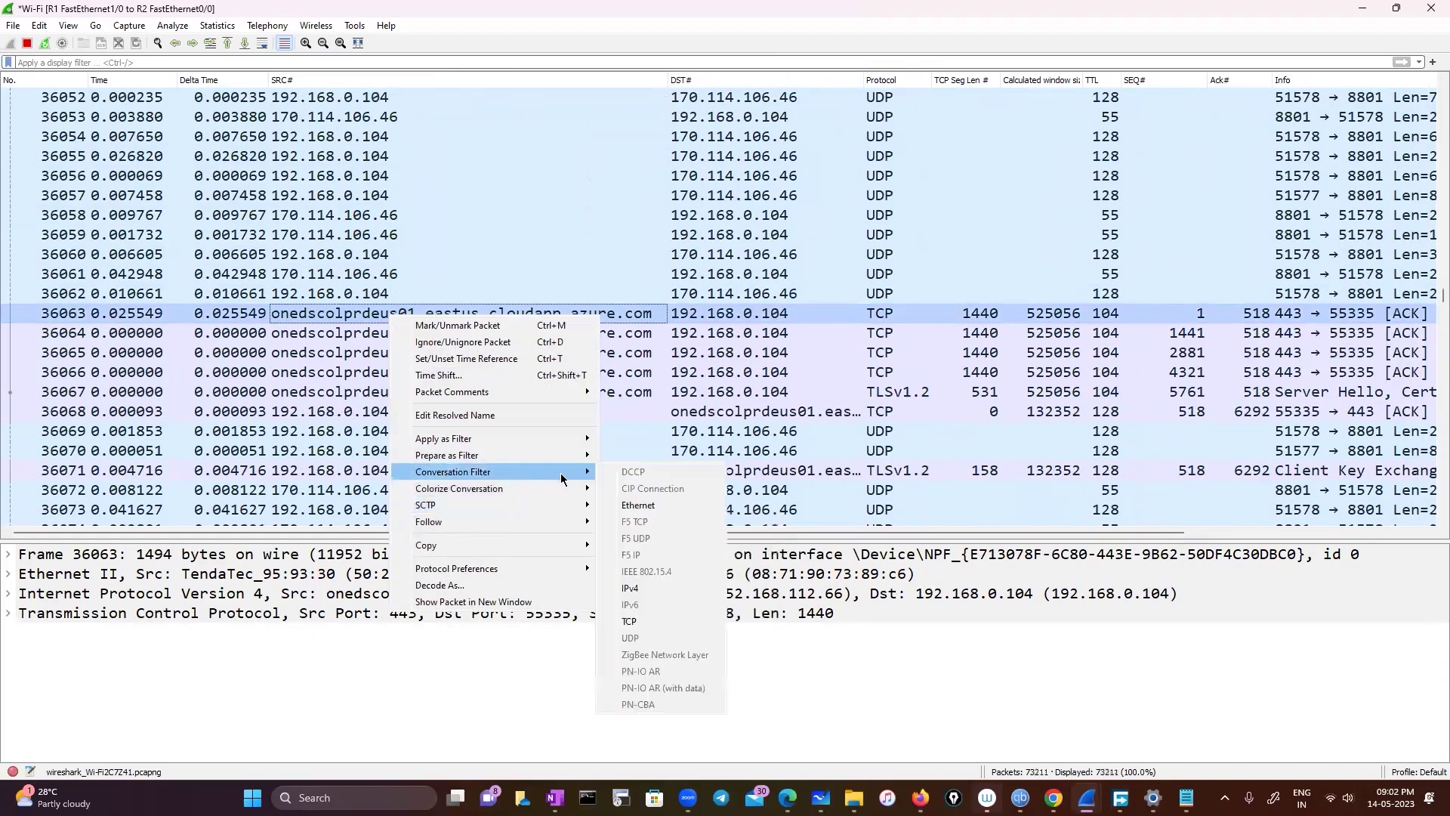
pyautogui.click(630, 622)
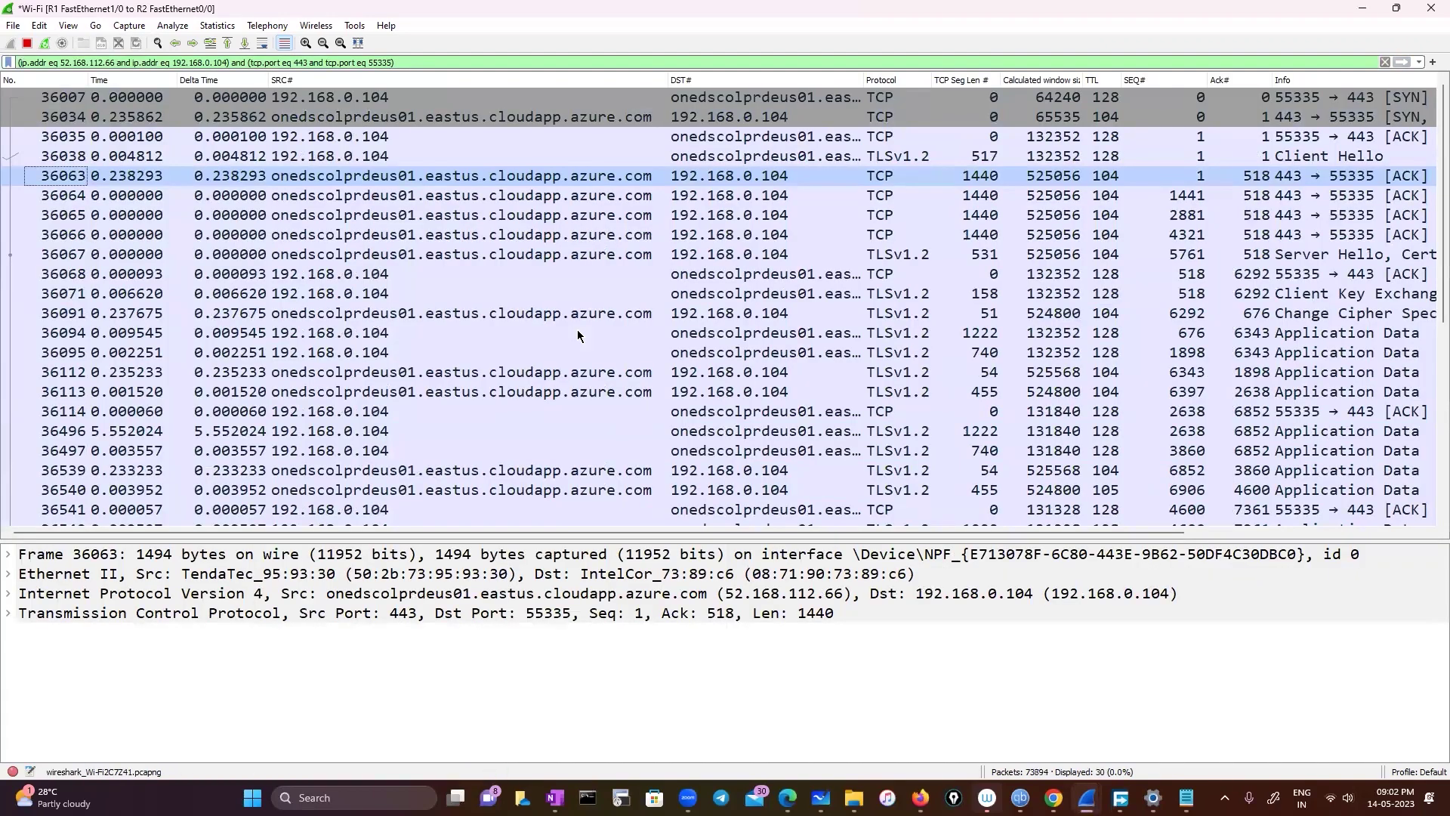
# Select the Server Hello packet and widen the DST# column to show the full destination host names
pyautogui.click(582, 255)
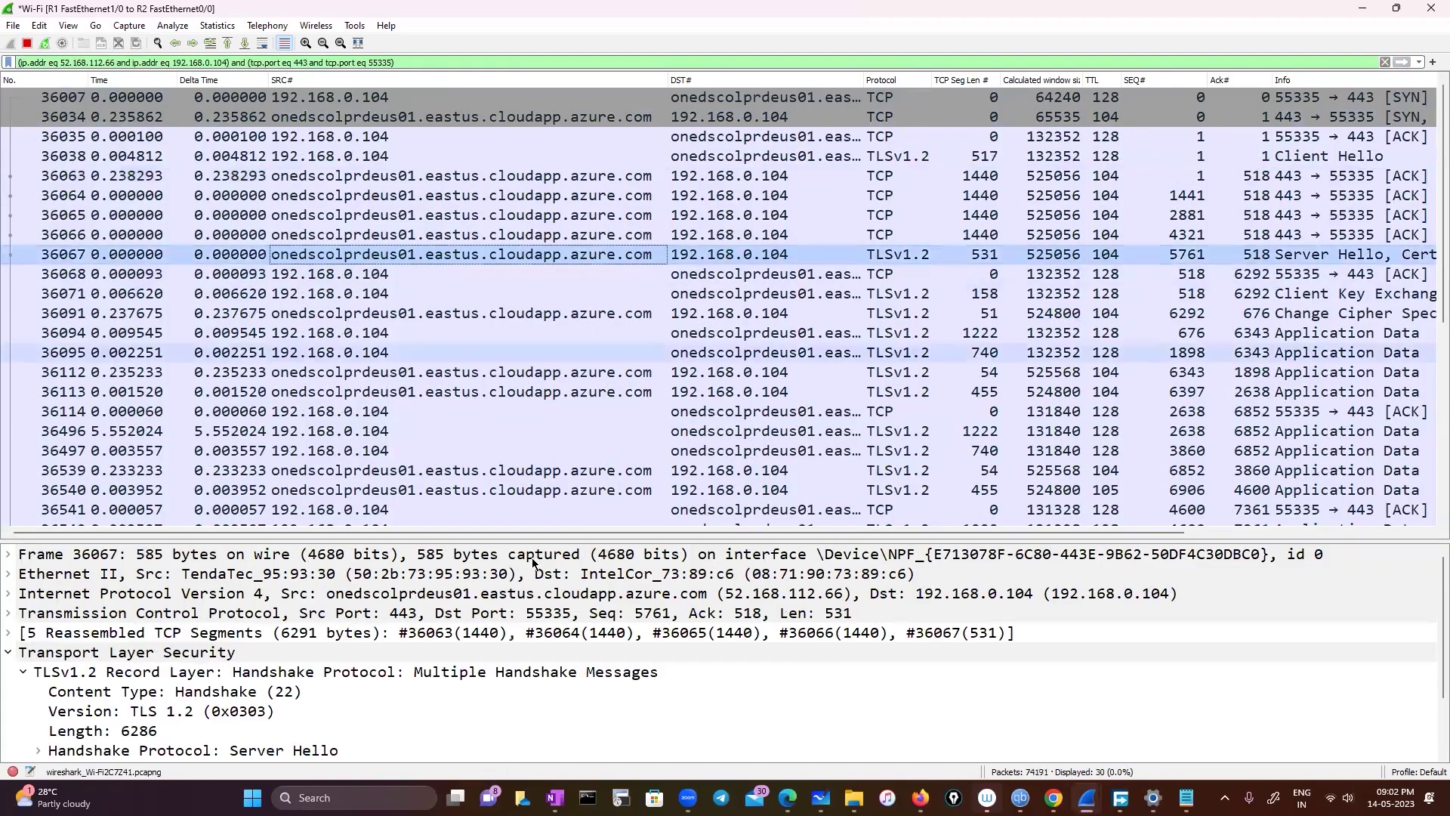
pyautogui.moveTo(902, 531); pyautogui.dragTo(1001, 532)
pyautogui.hscroll(5, 725, 383)
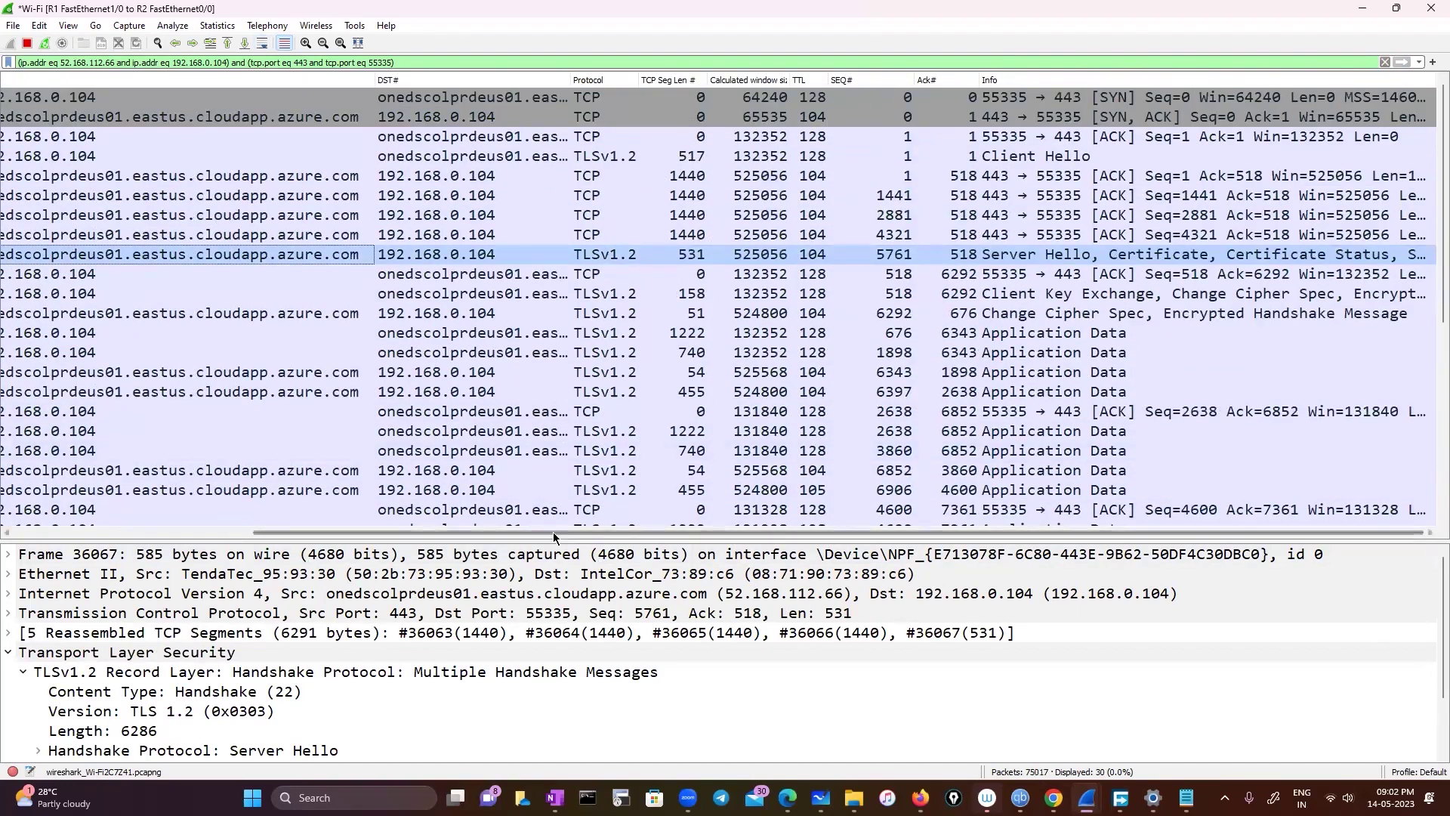
pyautogui.moveTo(573, 79); pyautogui.dragTo(781, 84)
# Examine the Client Key Exchange packet's handshake details and open the resolved name editor for its destination address
pyautogui.click(539, 280)
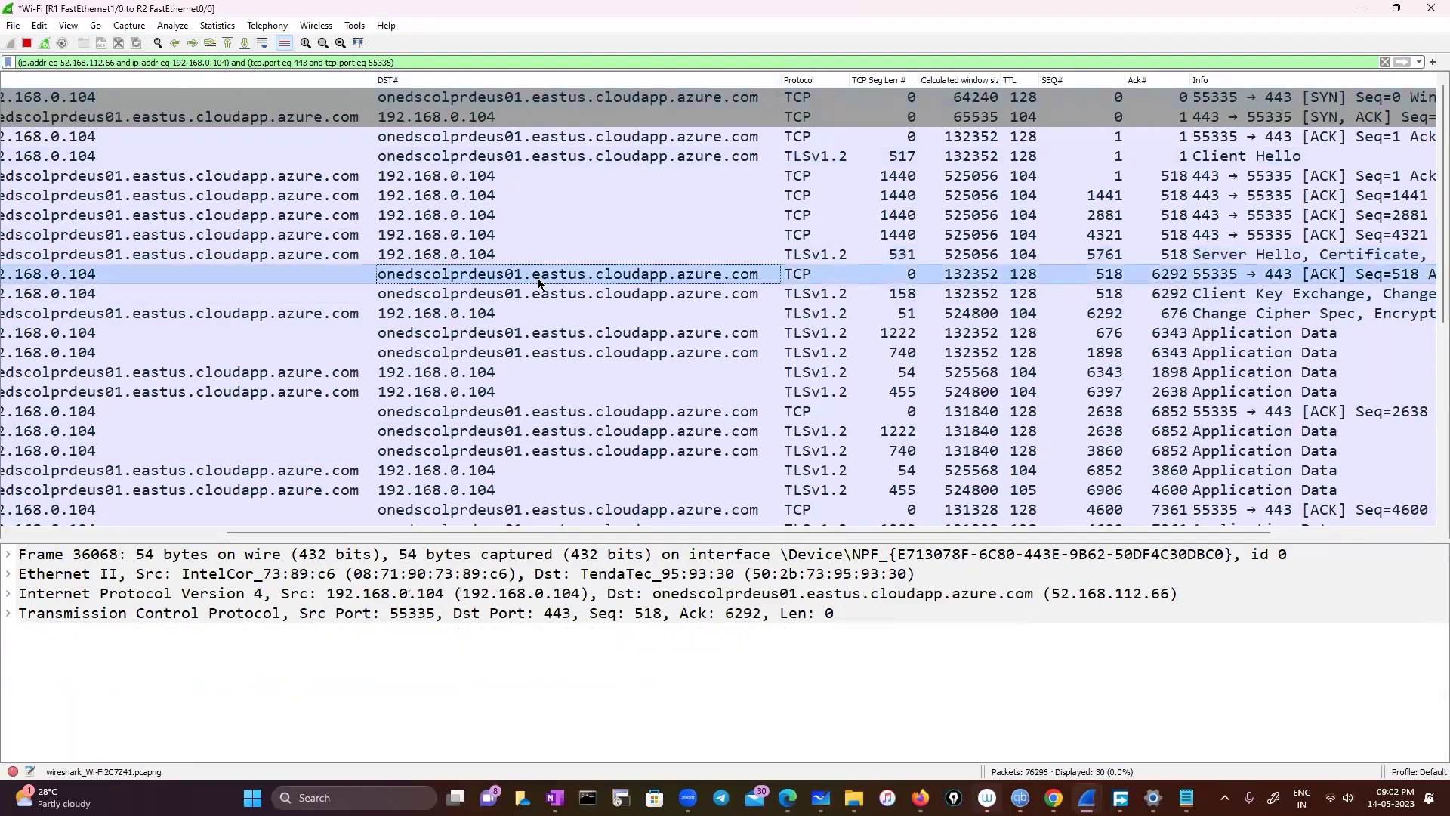
pyautogui.click(597, 295)
pyautogui.scroll(-3, 233, 736)
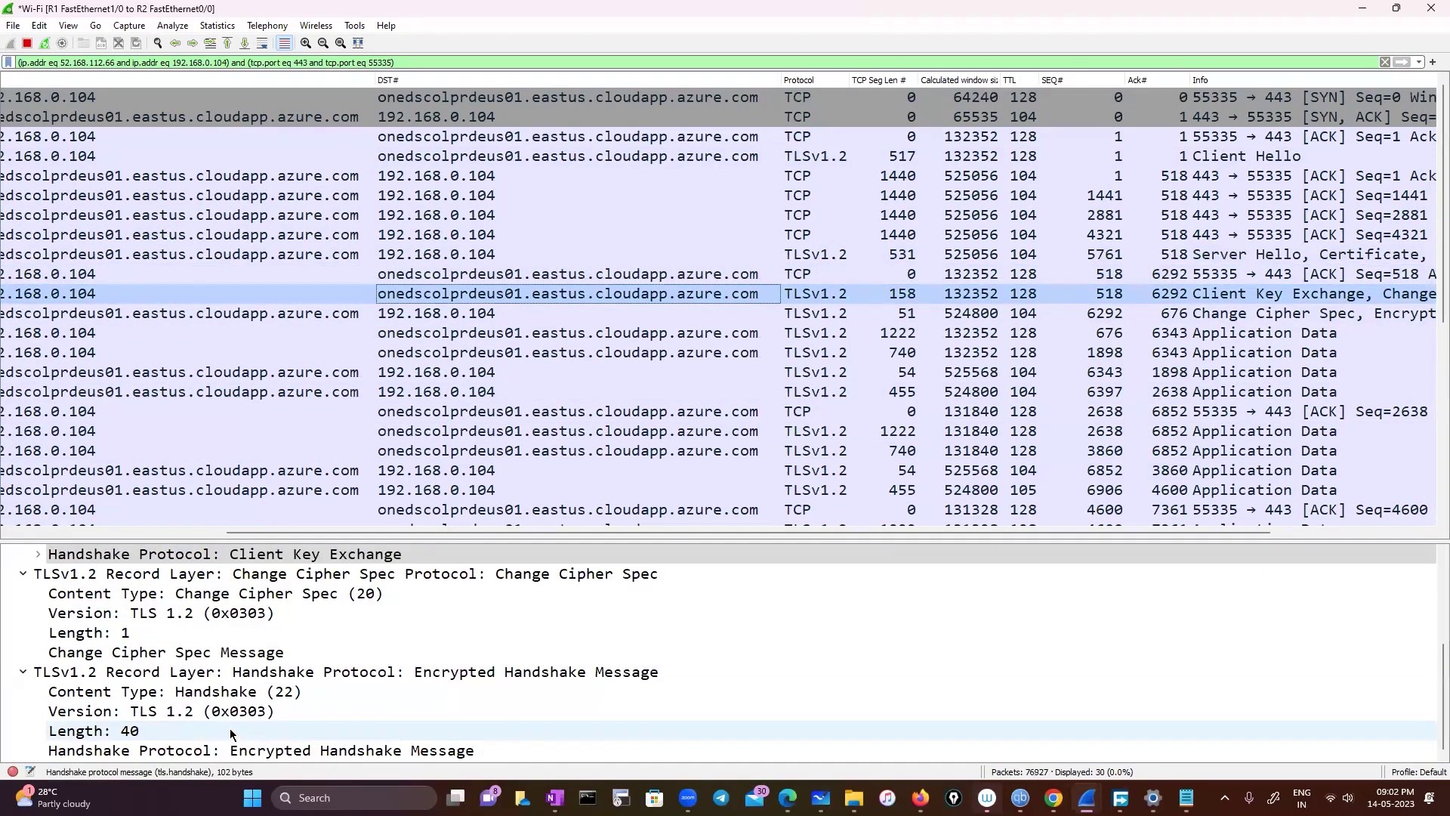
pyautogui.rightClick(578, 297)
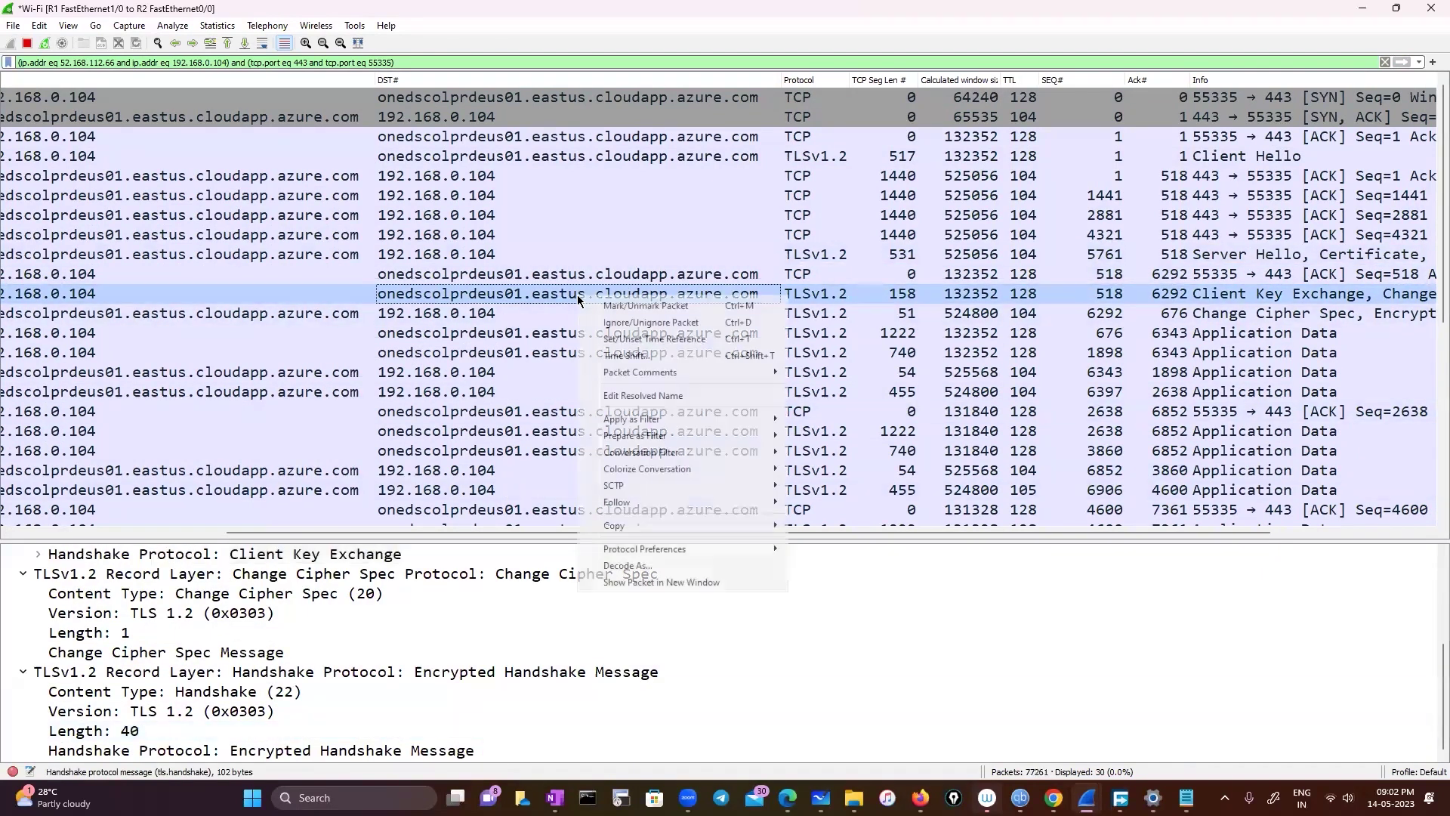
pyautogui.click(633, 397)
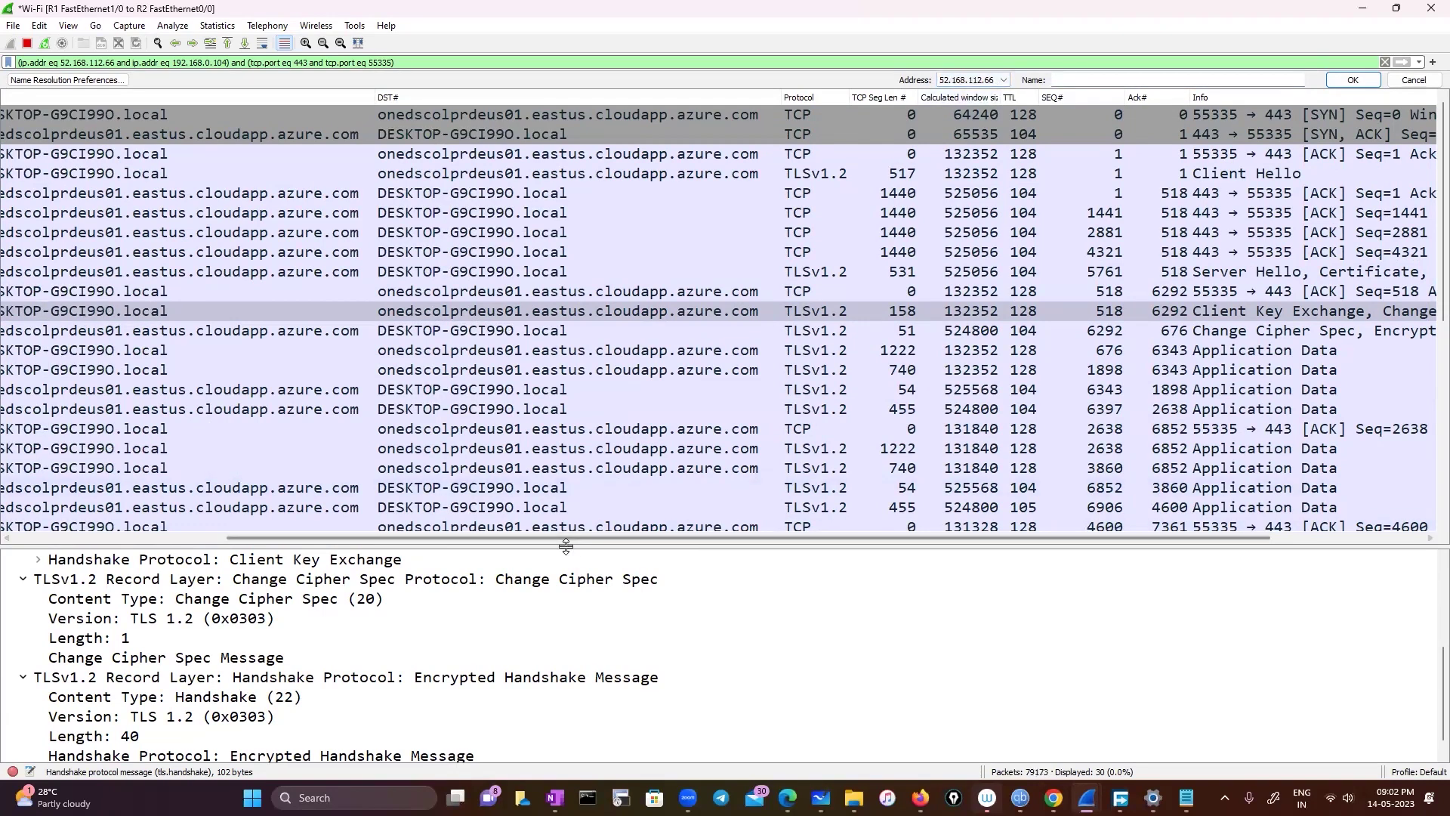
# Copy the Internet Protocol Version 4 line from the details of packet 36071
pyautogui.moveTo(304, 536); pyautogui.dragTo(89, 537)
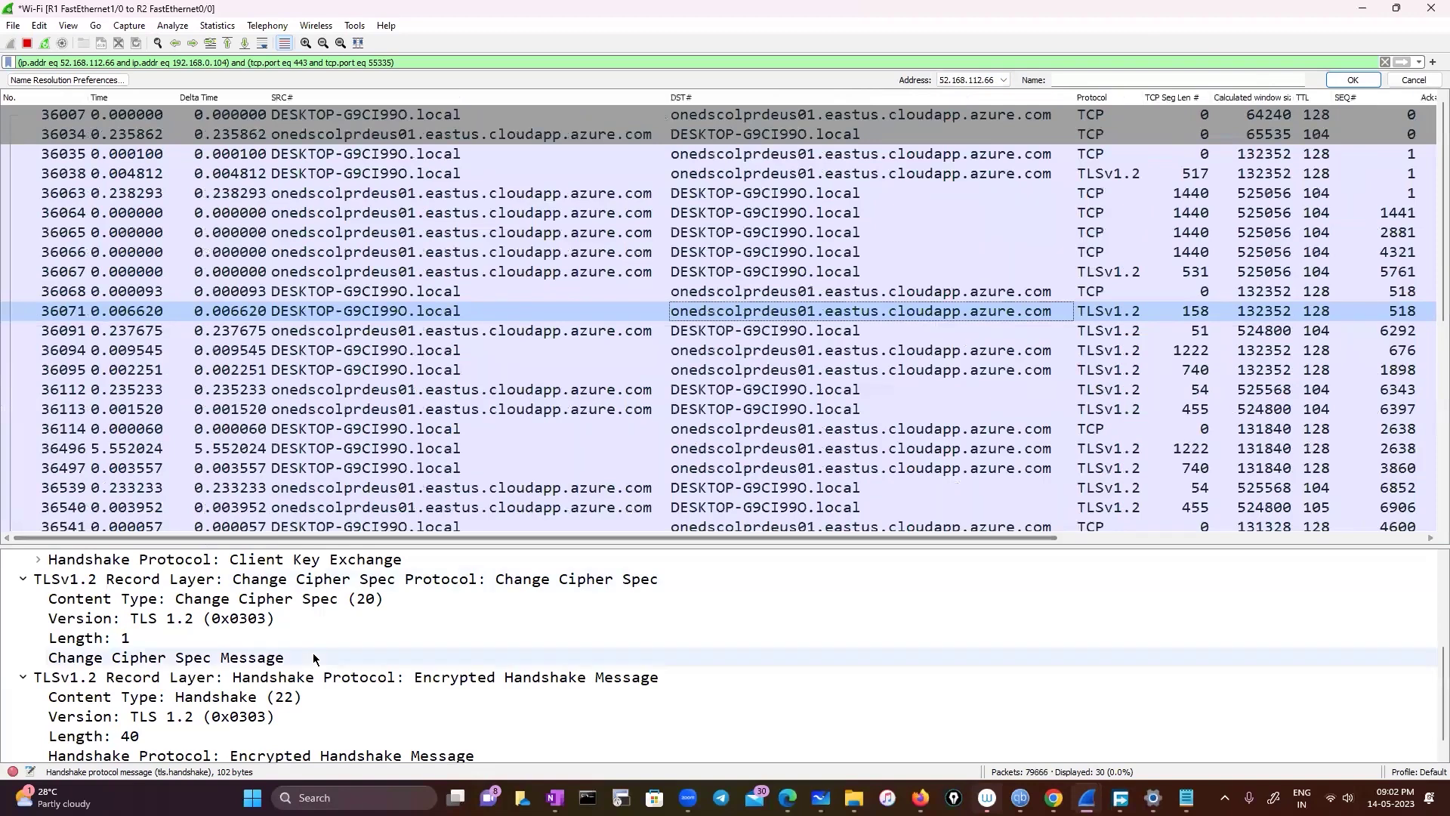
pyautogui.scroll(3, 588, 622)
pyautogui.click(596, 606)
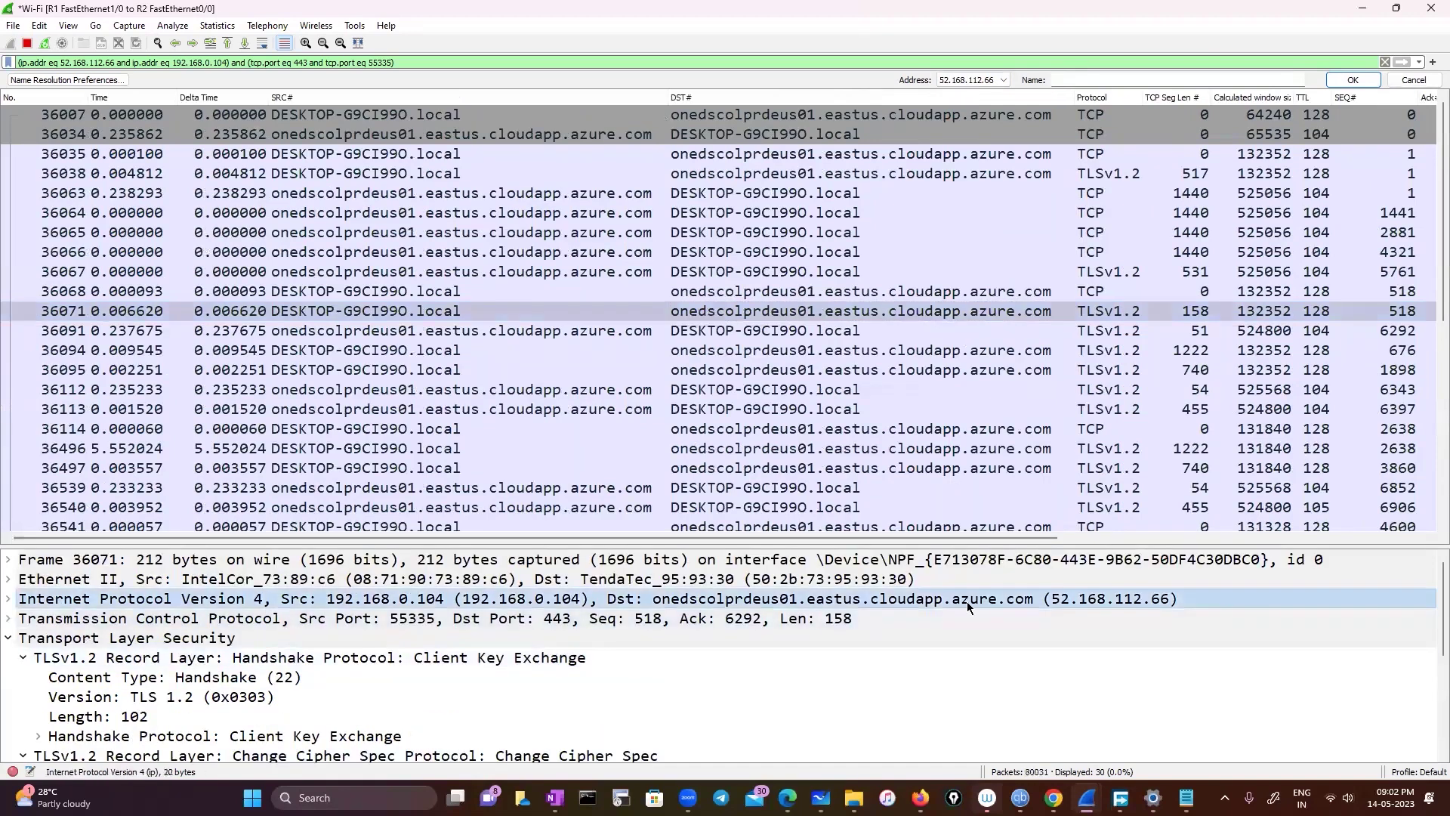
pyautogui.rightClick(803, 599)
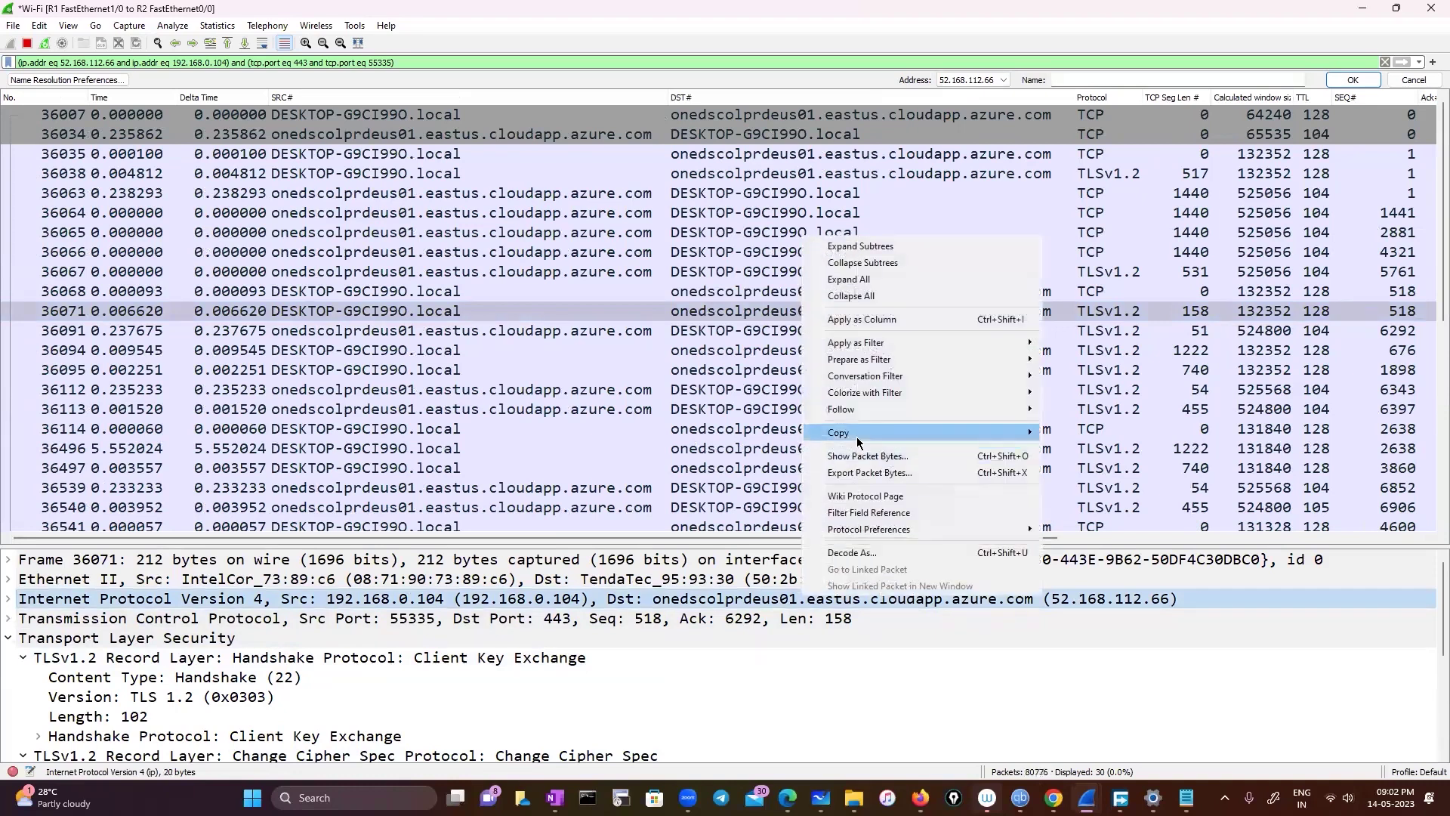
pyautogui.moveTo(973, 437)
pyautogui.click(1088, 499)
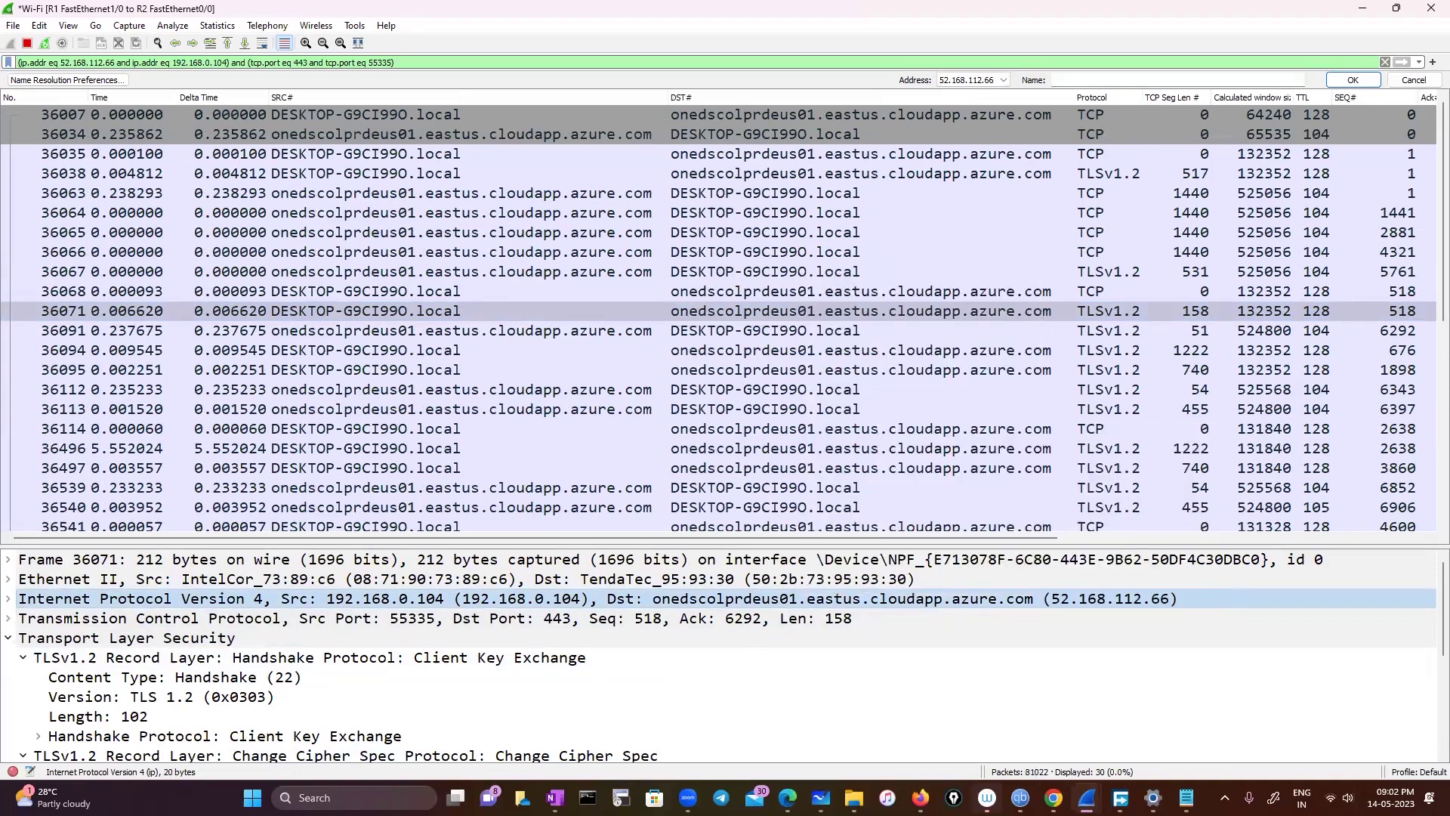
# Switch to Firefox, restore its window to a smaller size, and paste the copied IPv4 line as the address in a new tab
pyautogui.hotkey('alt', 'Tab')
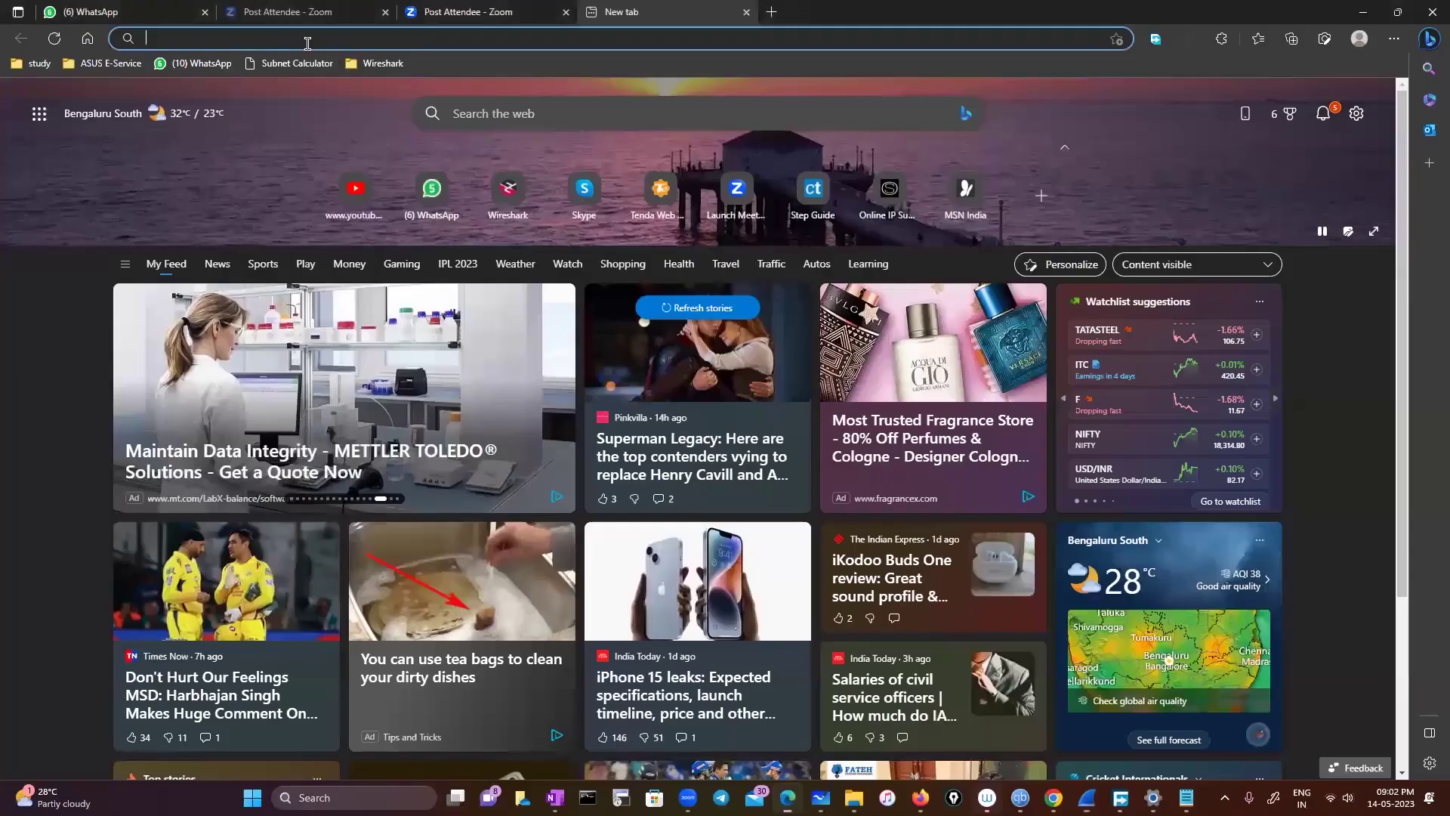
pyautogui.hotkey('alt', 'Tab')
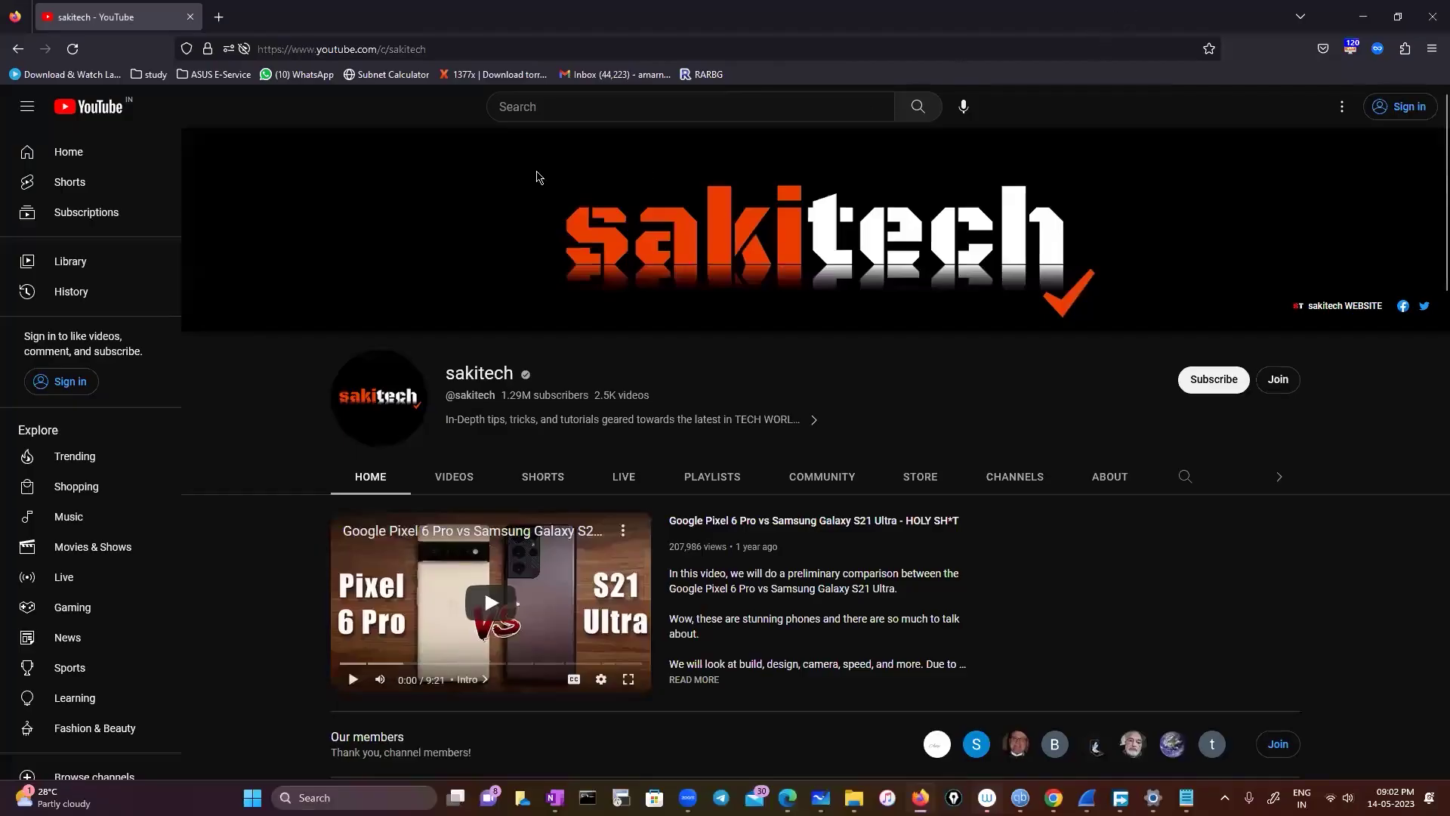
pyautogui.press('super+Down')
pyautogui.hotkey('ctrl', 't')
pyautogui.write('Internet Protocol Version 4, Src: 192.168.0.104 (192.168.0.104), Dst: onedscolprdeus01.eastus.cloudapp.azure.com (52.168.112.66)')
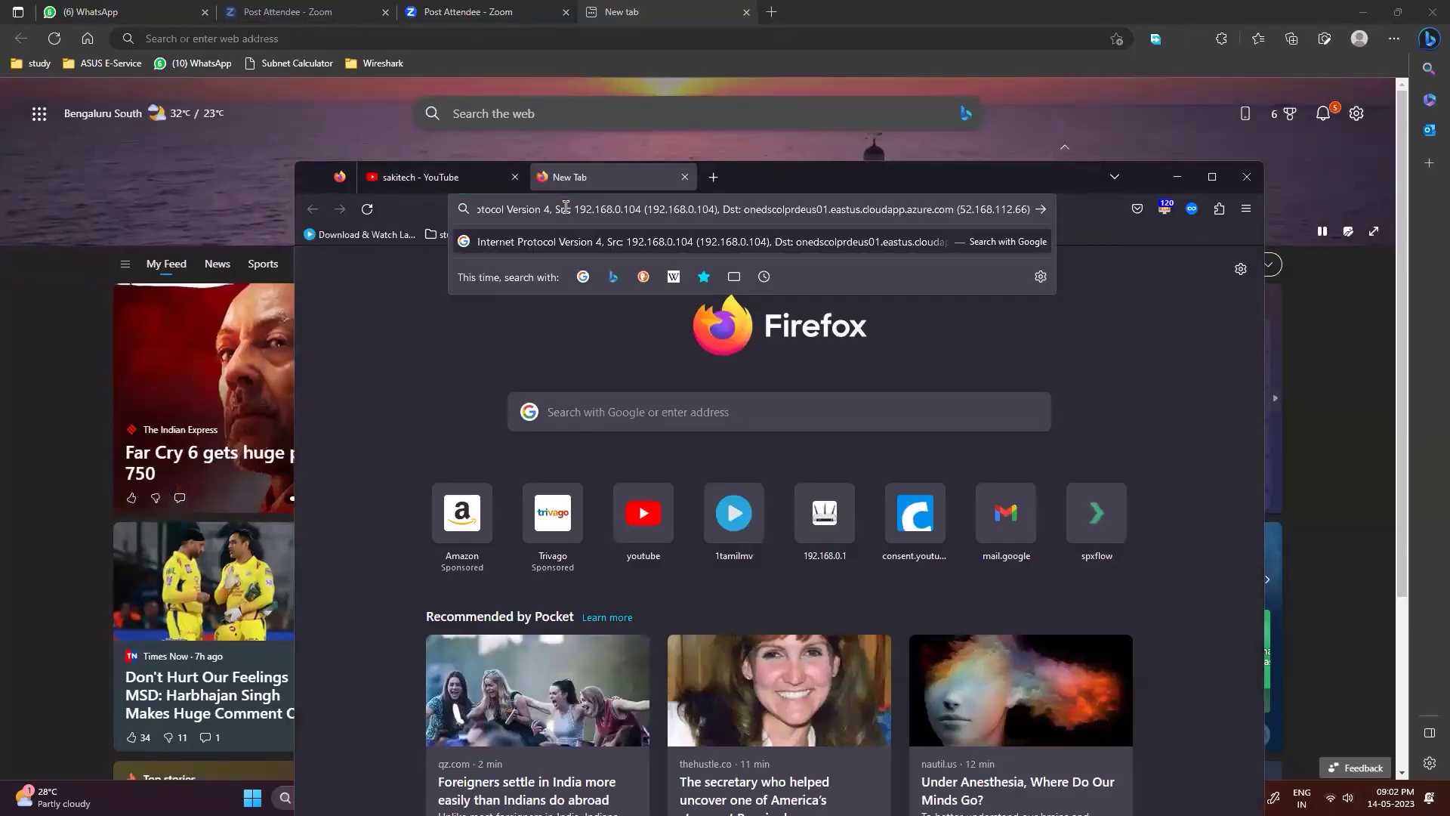
# Trim the pasted address text down to the destination IP 52.168.112.66
pyautogui.press('BackSpace')
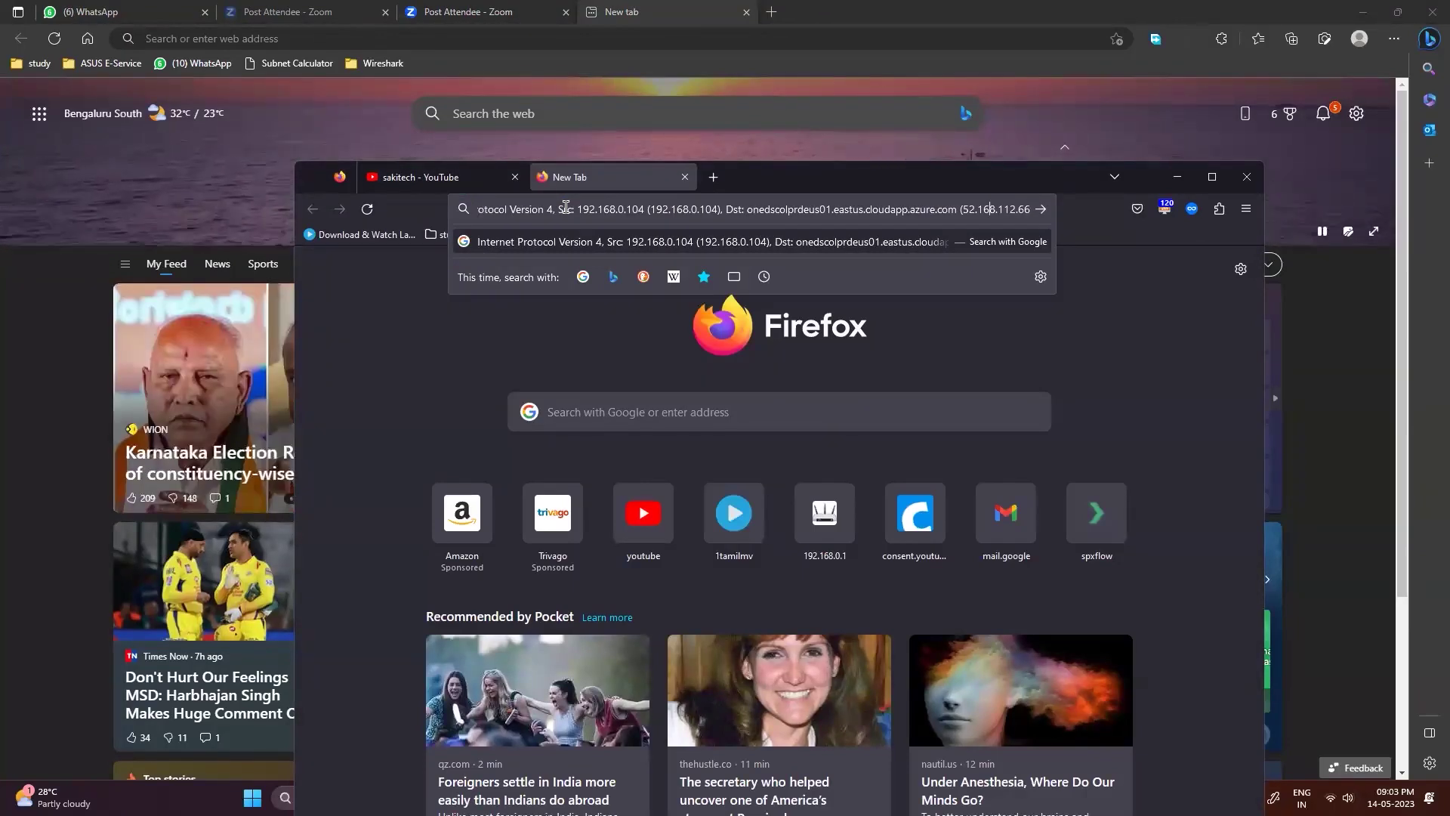
pyautogui.press('Left')
pyautogui.press('Left')
pyautogui.press('Left')
pyautogui.press('Left')
pyautogui.press('Left')
pyautogui.press('Left')
pyautogui.press('Left')
pyautogui.press('Left')
pyautogui.press('Left')
pyautogui.press('Left')
pyautogui.press('Left')
pyautogui.press('Left')
pyautogui.press('Left')
pyautogui.press('BackSpace')
pyautogui.press('BackSpace')
pyautogui.press('BackSpace')
pyautogui.press('BackSpace')
pyautogui.press('BackSpace')
pyautogui.press('BackSpace')
pyautogui.press('BackSpace')
pyautogui.press('BackSpace')
pyautogui.press('BackSpace')
pyautogui.press('BackSpace')
pyautogui.press('BackSpace')
pyautogui.press('BackSpace')
pyautogui.press('BackSpace')
pyautogui.press('BackSpace')
pyautogui.press('BackSpace')
pyautogui.press('BackSpace')
pyautogui.press('BackSpace')
pyautogui.press('BackSpace')
pyautogui.press('BackSpace')
pyautogui.press('BackSpace')
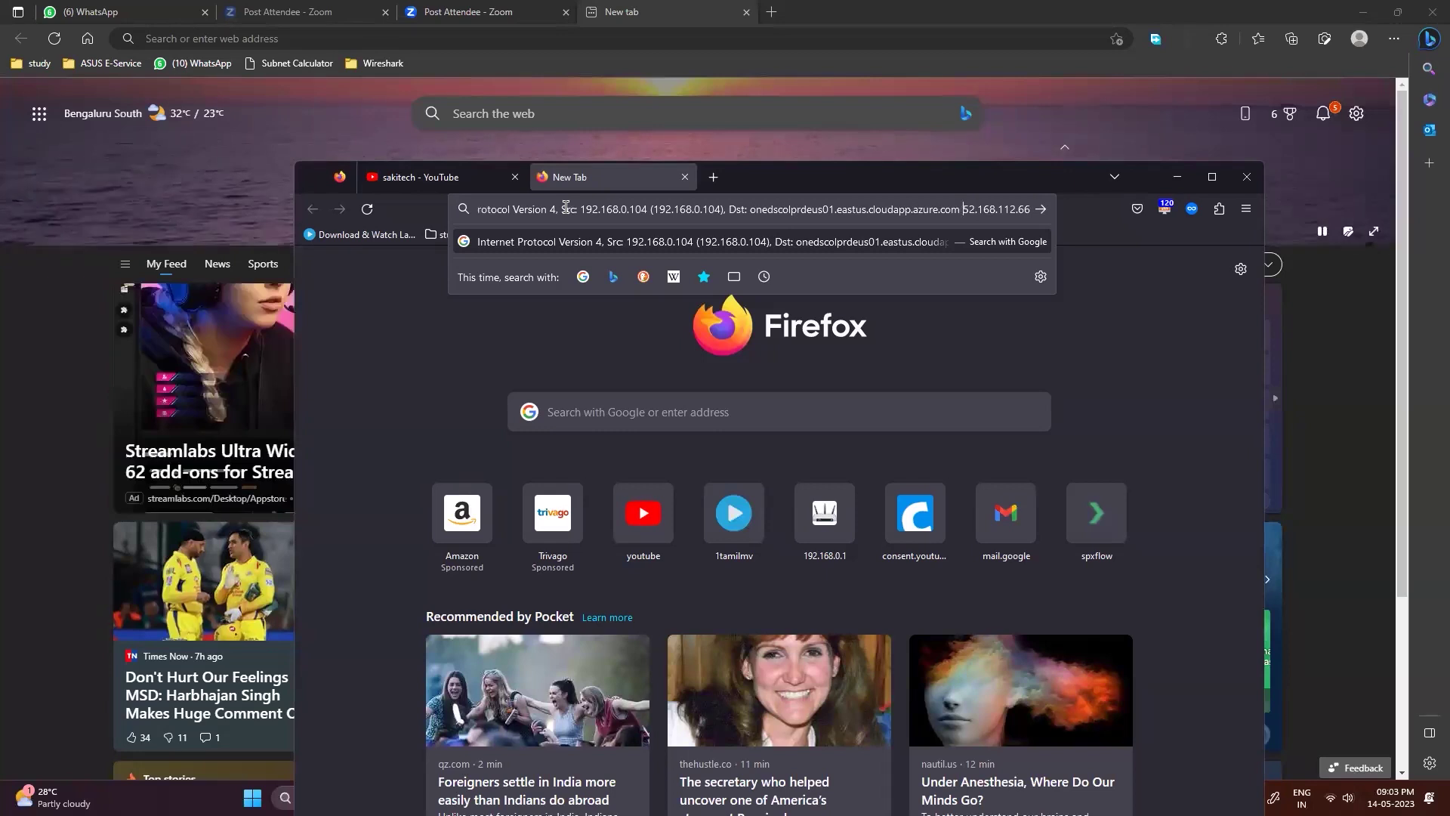
pyautogui.press('BackSpace')
pyautogui.press('BackSpace')
pyautogui.press('BackSpace')
pyautogui.press('BackSpace')
pyautogui.press('BackSpace')
pyautogui.press('BackSpace')
pyautogui.press('BackSpace')
pyautogui.press('BackSpace')
pyautogui.press('BackSpace')
pyautogui.press('BackSpace')
pyautogui.press('BackSpace')
pyautogui.press('BackSpace')
pyautogui.press('BackSpace')
pyautogui.press('BackSpace')
pyautogui.press('BackSpace')
pyautogui.press('BackSpace')
pyautogui.press('BackSpace')
pyautogui.press('BackSpace')
pyautogui.press('BackSpace')
pyautogui.press('BackSpace')
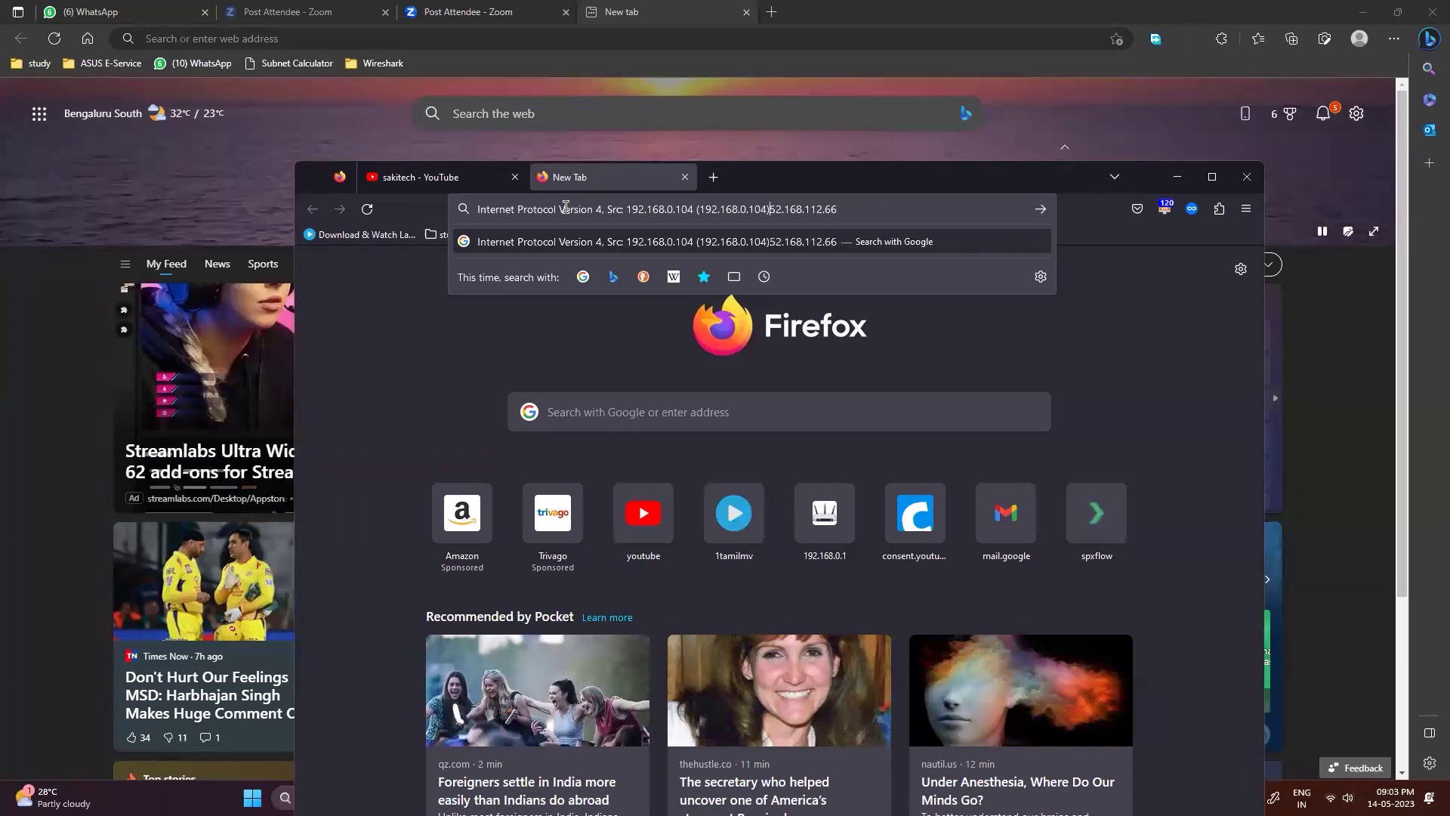
pyautogui.press('BackSpace')
pyautogui.press('BackSpace')
pyautogui.press('BackSpace')
pyautogui.press('BackSpace')
pyautogui.press('BackSpace')
pyautogui.press('BackSpace')
pyautogui.press('BackSpace')
pyautogui.press('BackSpace')
pyautogui.press('BackSpace')
pyautogui.press('BackSpace')
pyautogui.press('BackSpace')
pyautogui.press('BackSpace')
pyautogui.press('BackSpace')
pyautogui.press('BackSpace')
pyautogui.press('BackSpace')
pyautogui.press('BackSpace')
pyautogui.press('BackSpace')
pyautogui.press('BackSpace')
pyautogui.press('BackSpace')
pyautogui.press('BackSpace')
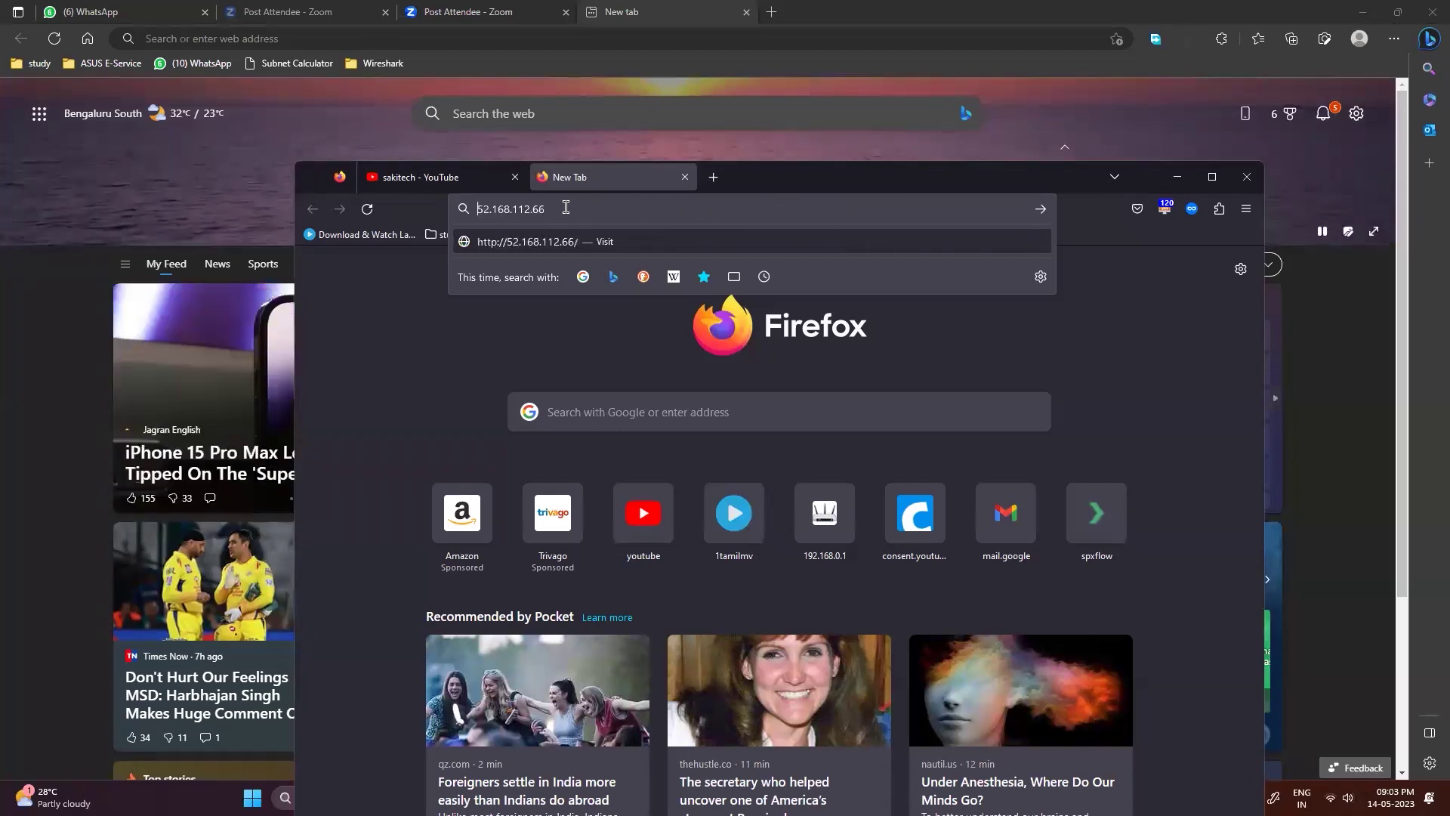
pyautogui.write('httpo')
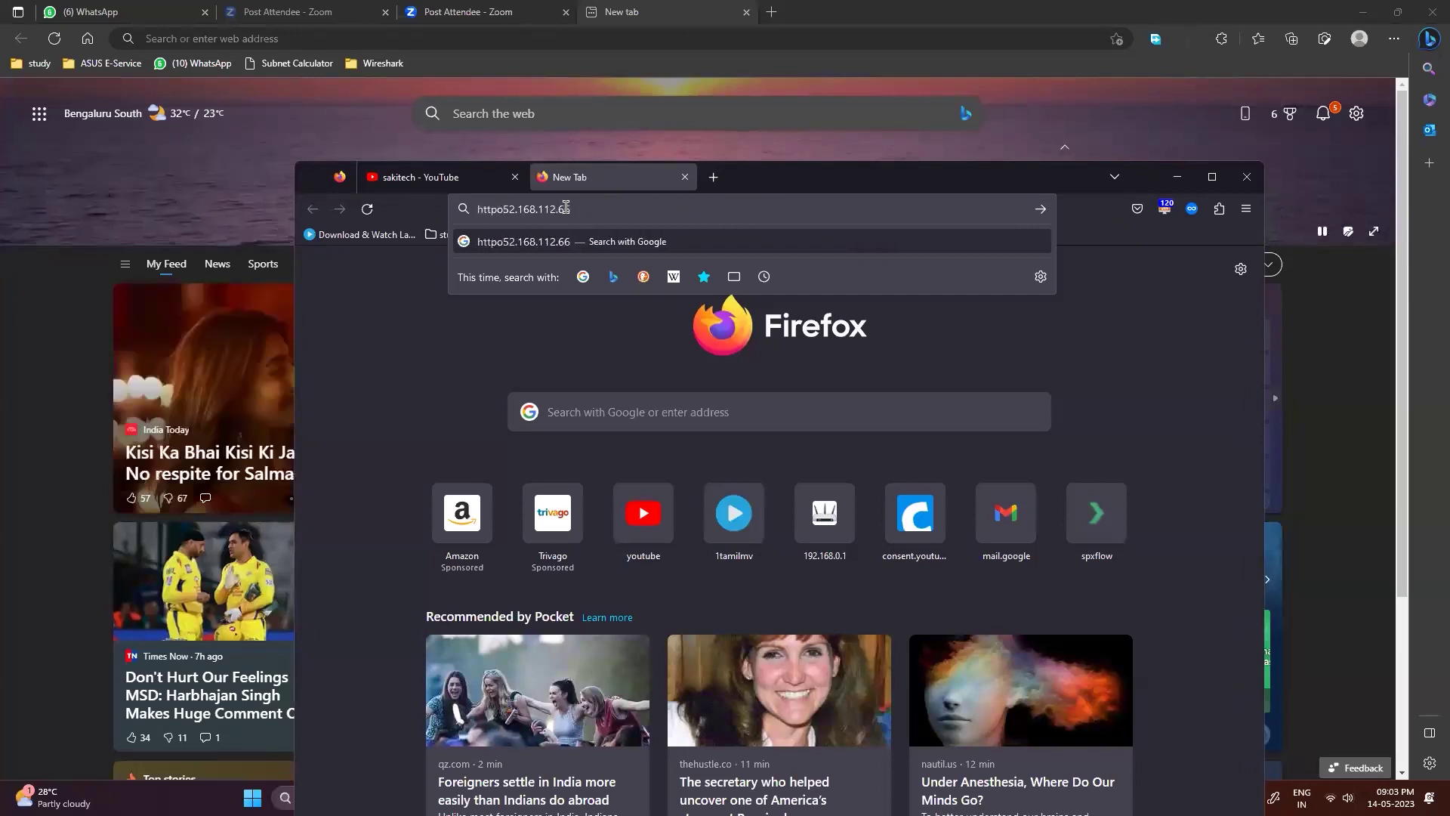
pyautogui.press('BackSpace')
pyautogui.write('s:')
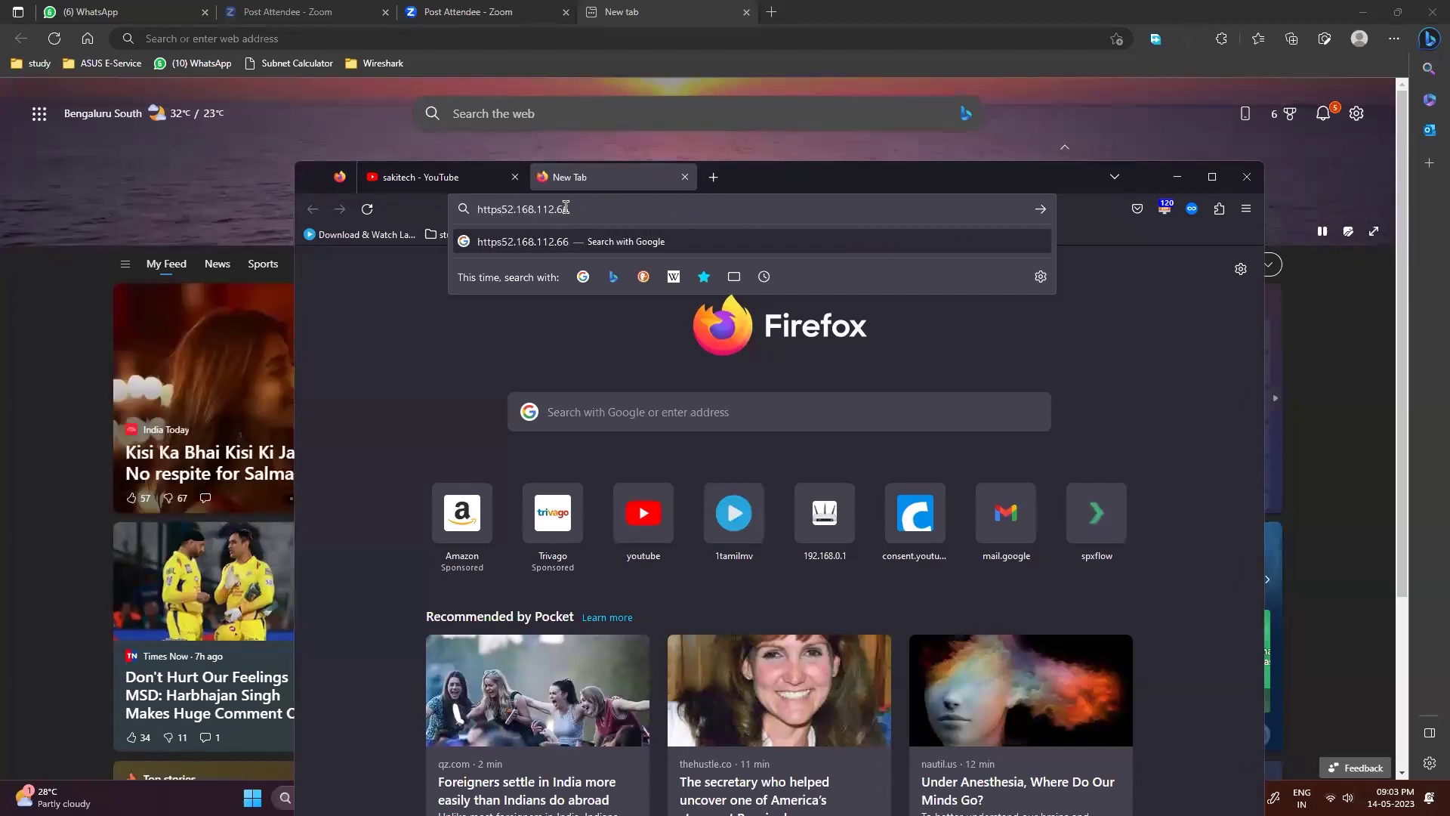
pyautogui.press('Return')
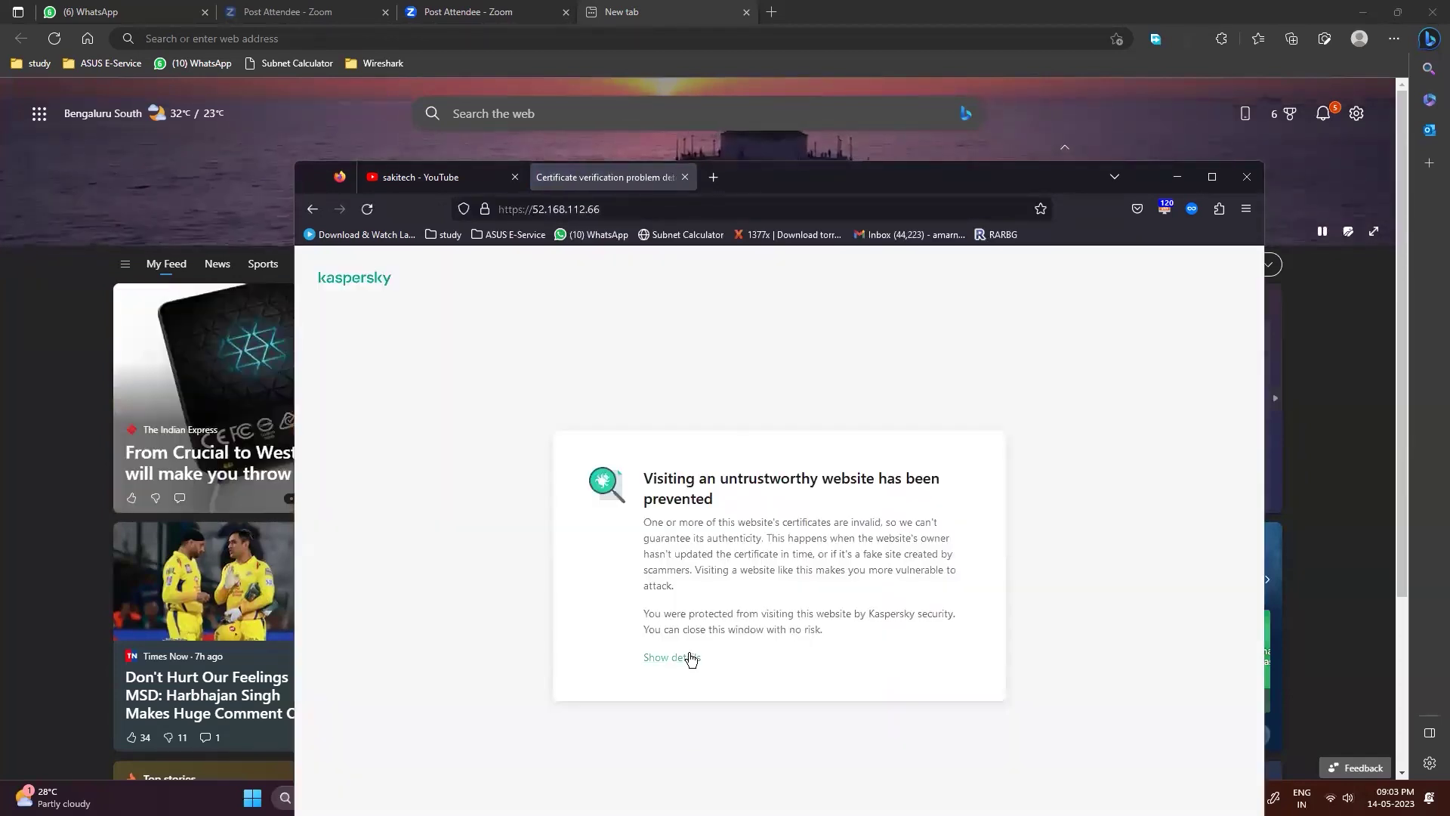
pyautogui.click(688, 658)
pyautogui.click(805, 715)
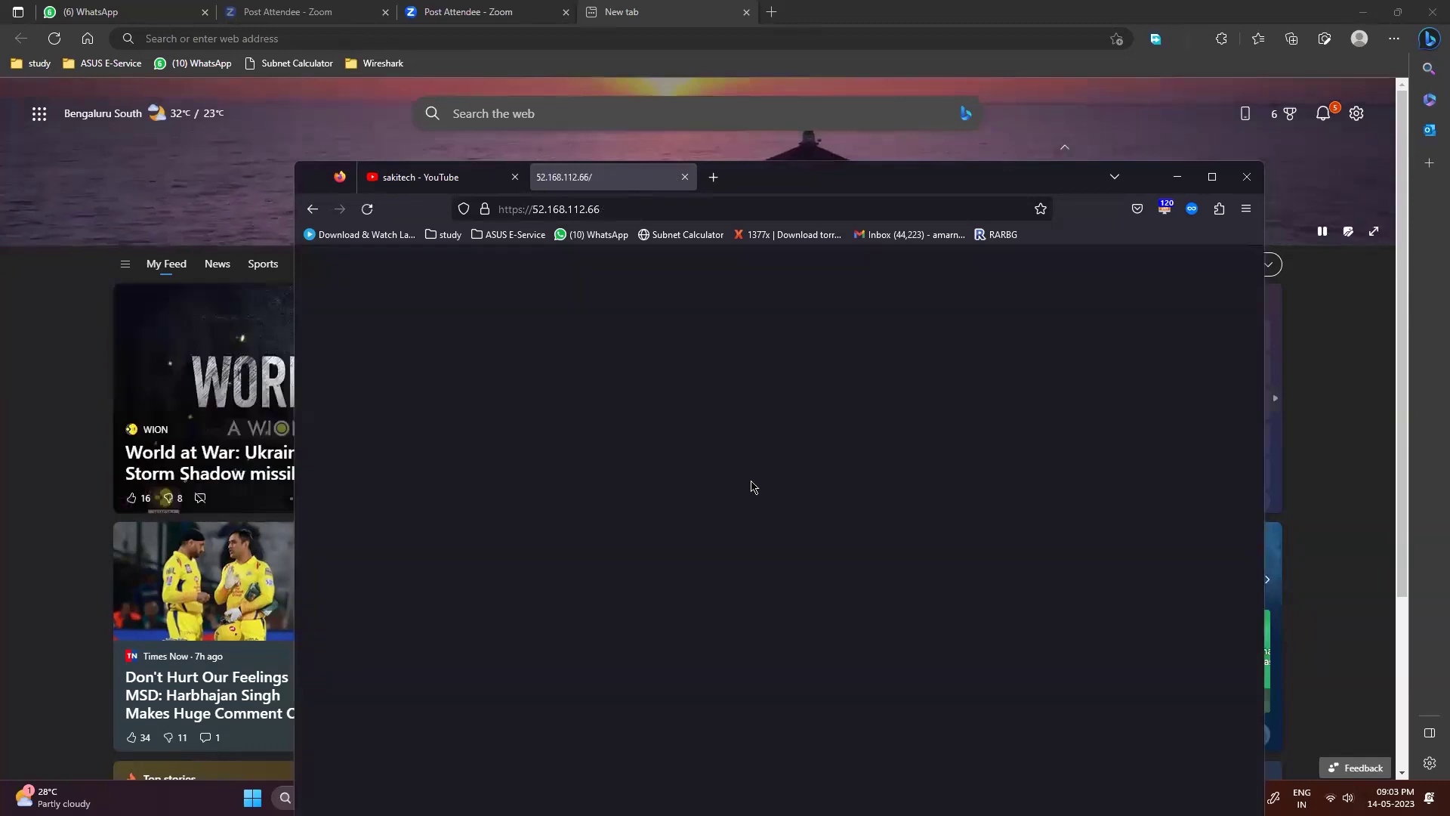
# Maximize Firefox, open the security information for 52.168.112.66, and examine the site's certificate
pyautogui.click(1212, 176)
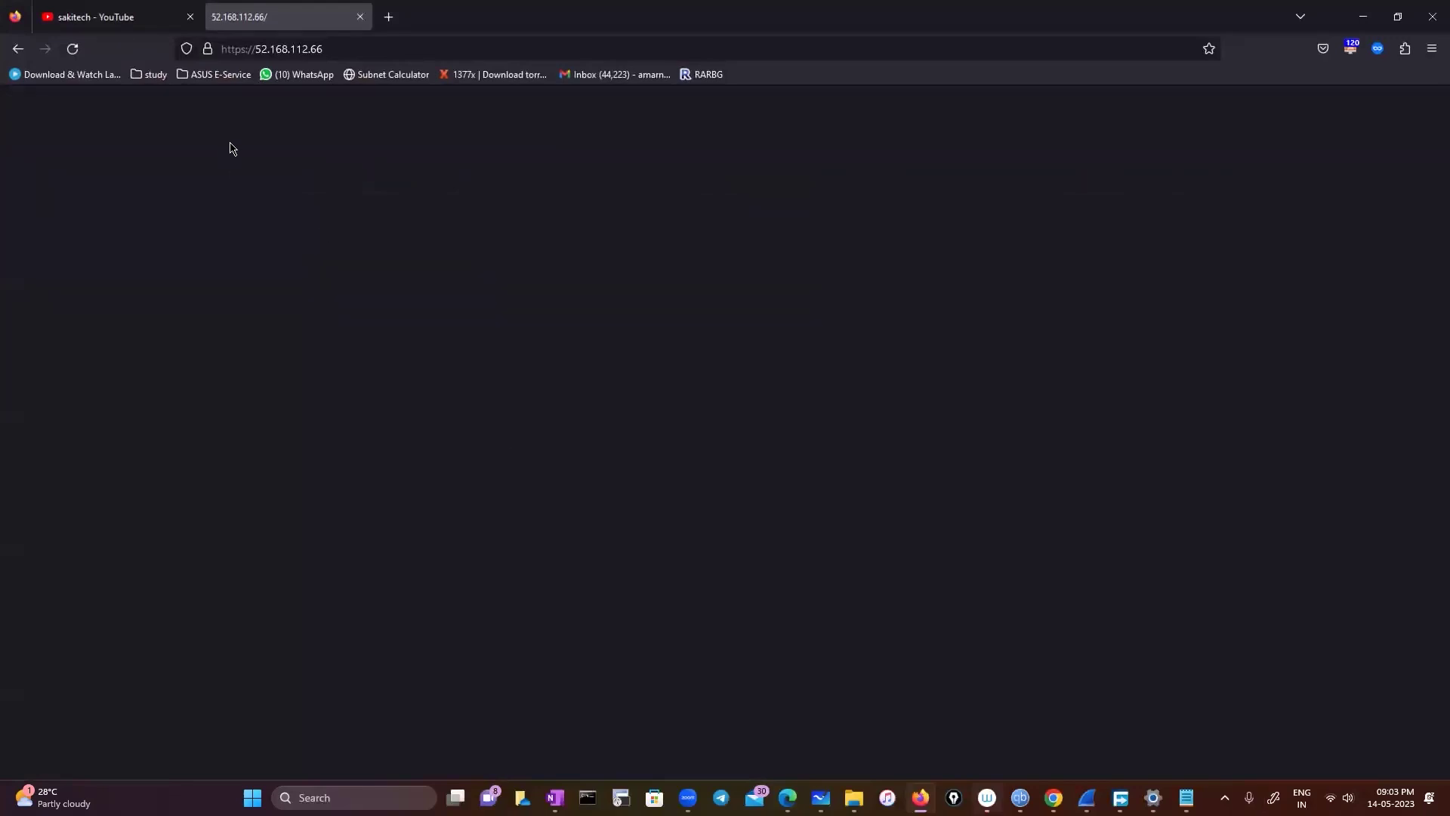
pyautogui.click(208, 49)
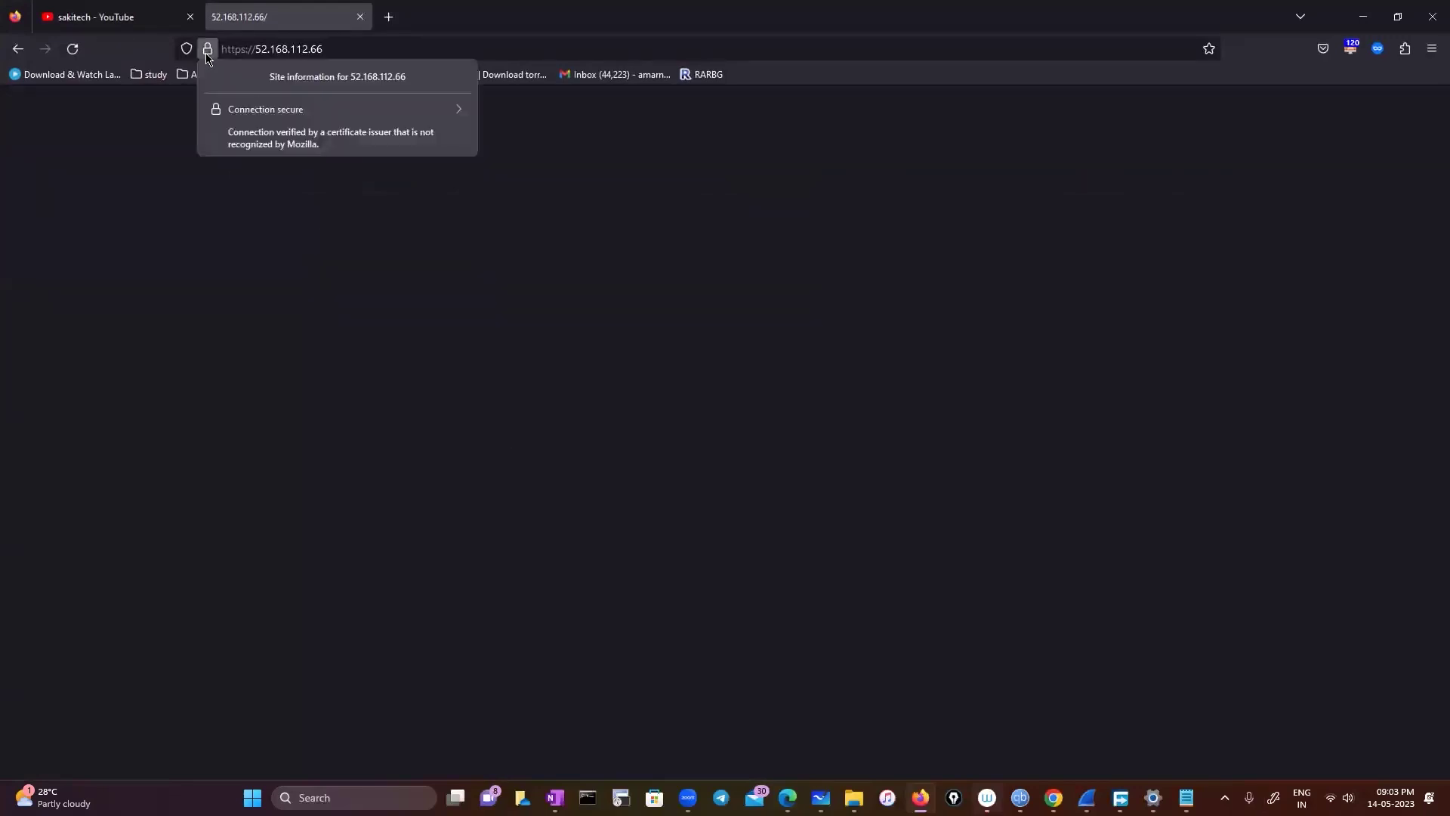
pyautogui.click(443, 112)
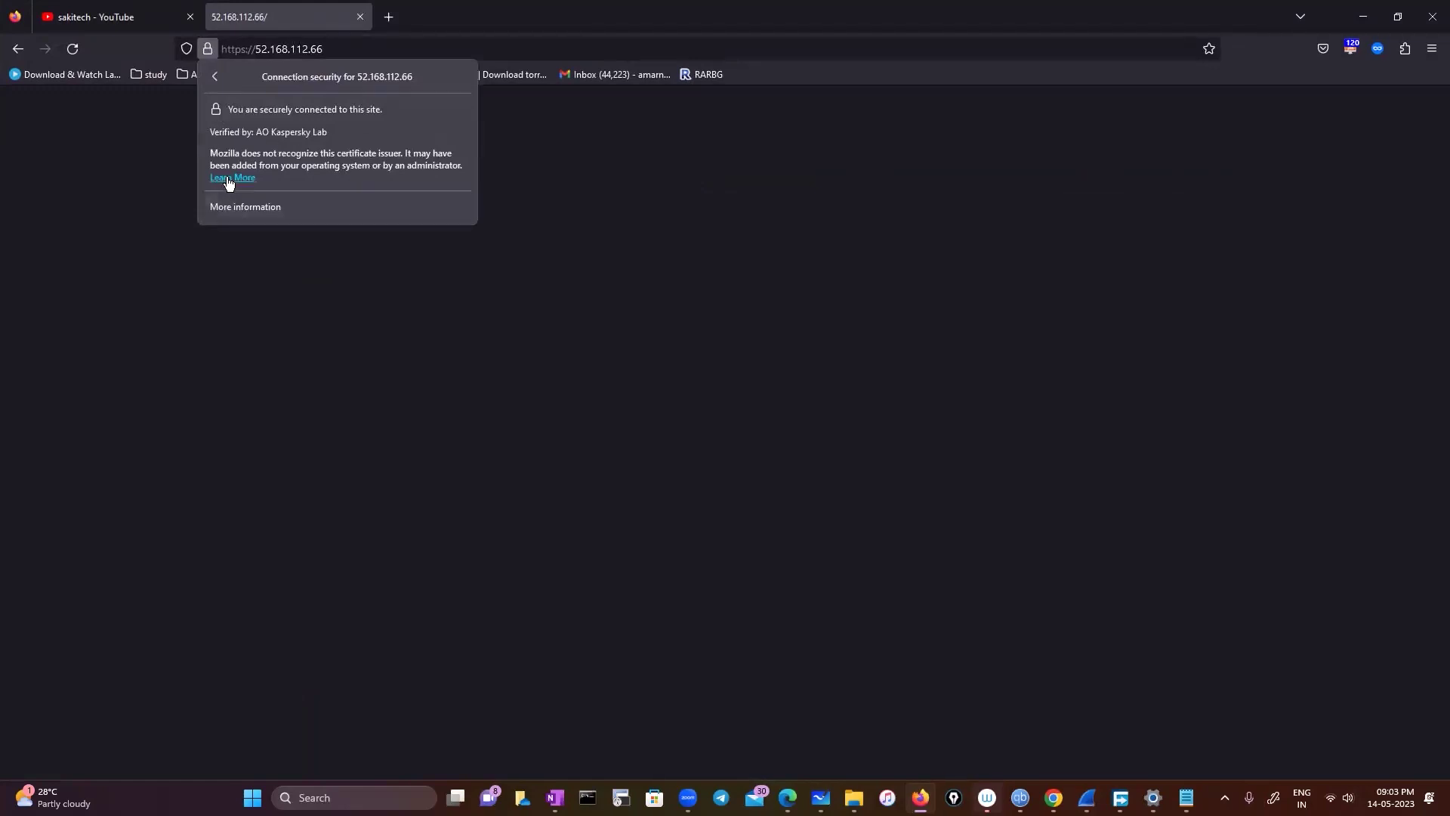
pyautogui.click(228, 207)
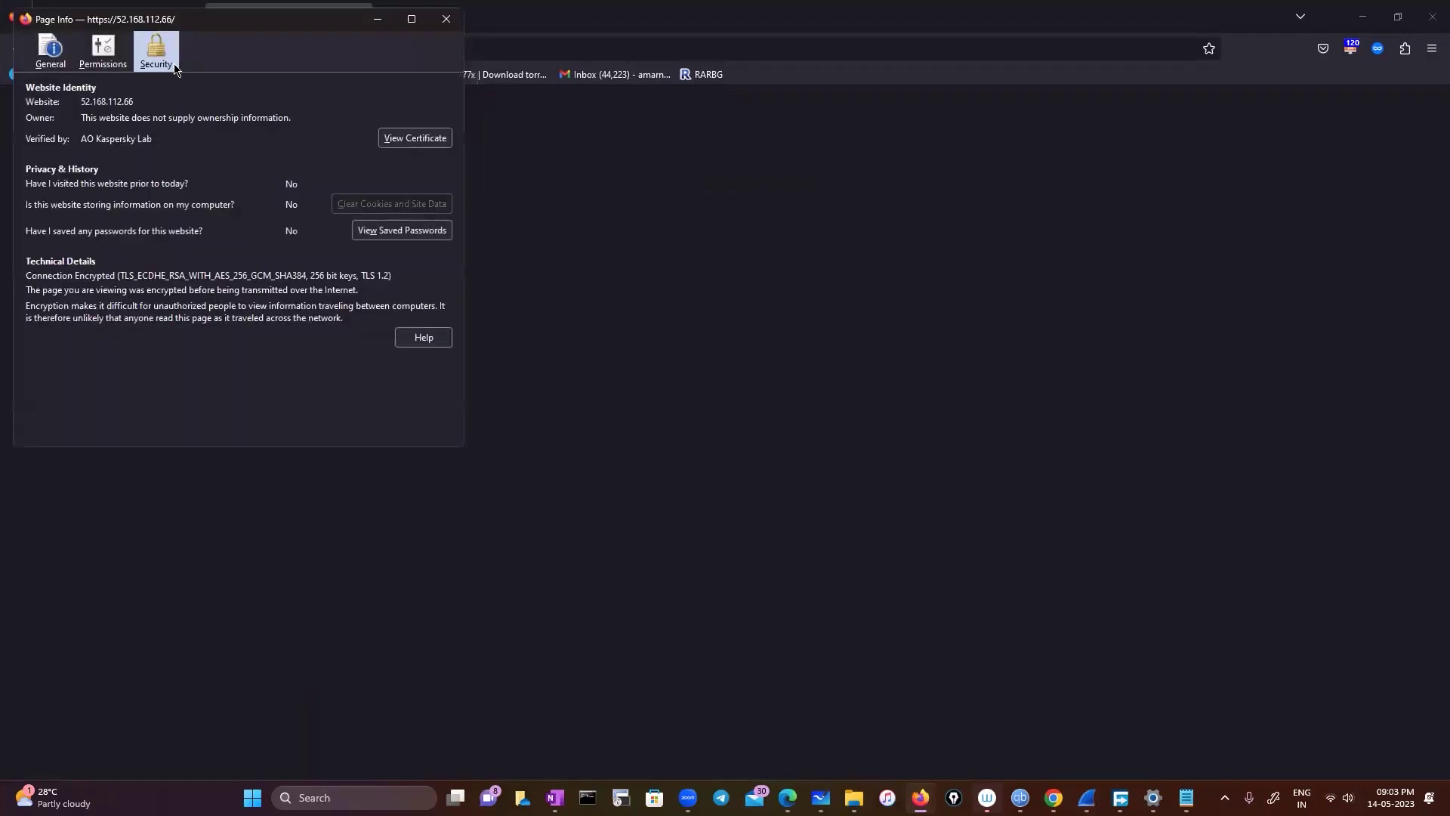
pyautogui.click(395, 145)
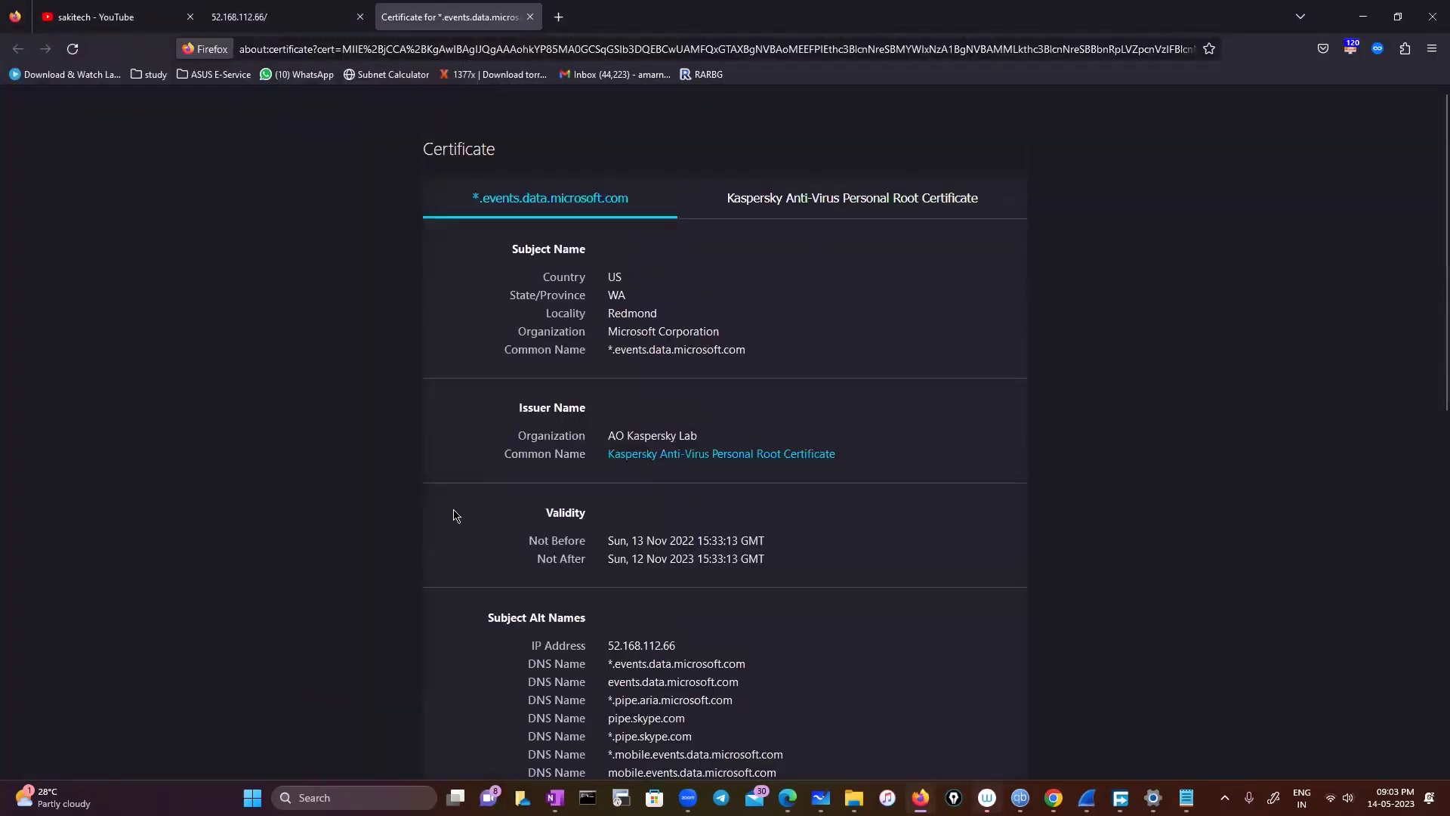
pyautogui.scroll(-5, 453, 513)
pyautogui.scroll(5, 454, 514)
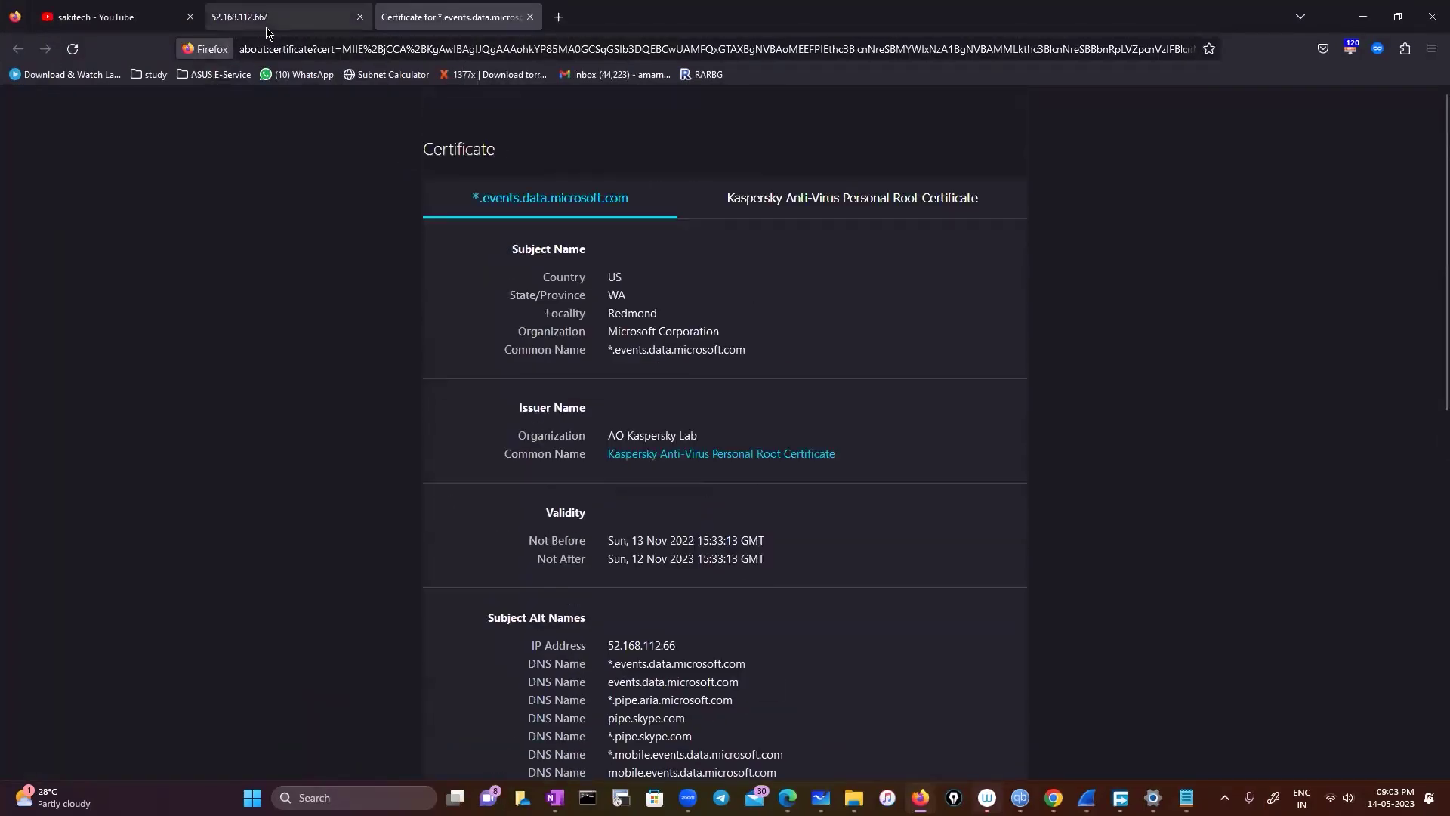
# Switch to the Wireshark Wi-Fi capture and look through the filtered conversation's remaining packets
pyautogui.moveTo(1087, 798)
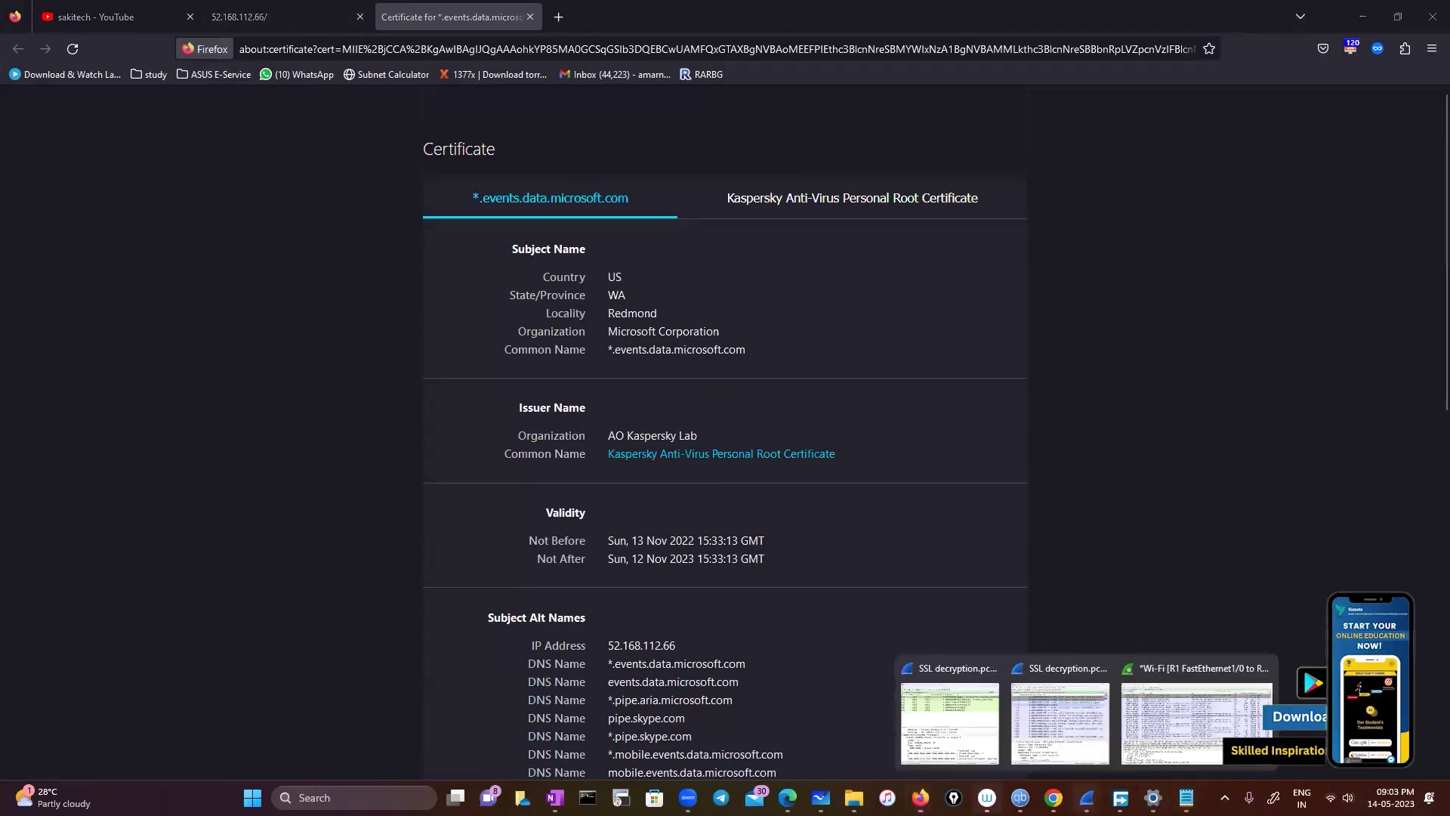
pyautogui.click(1197, 722)
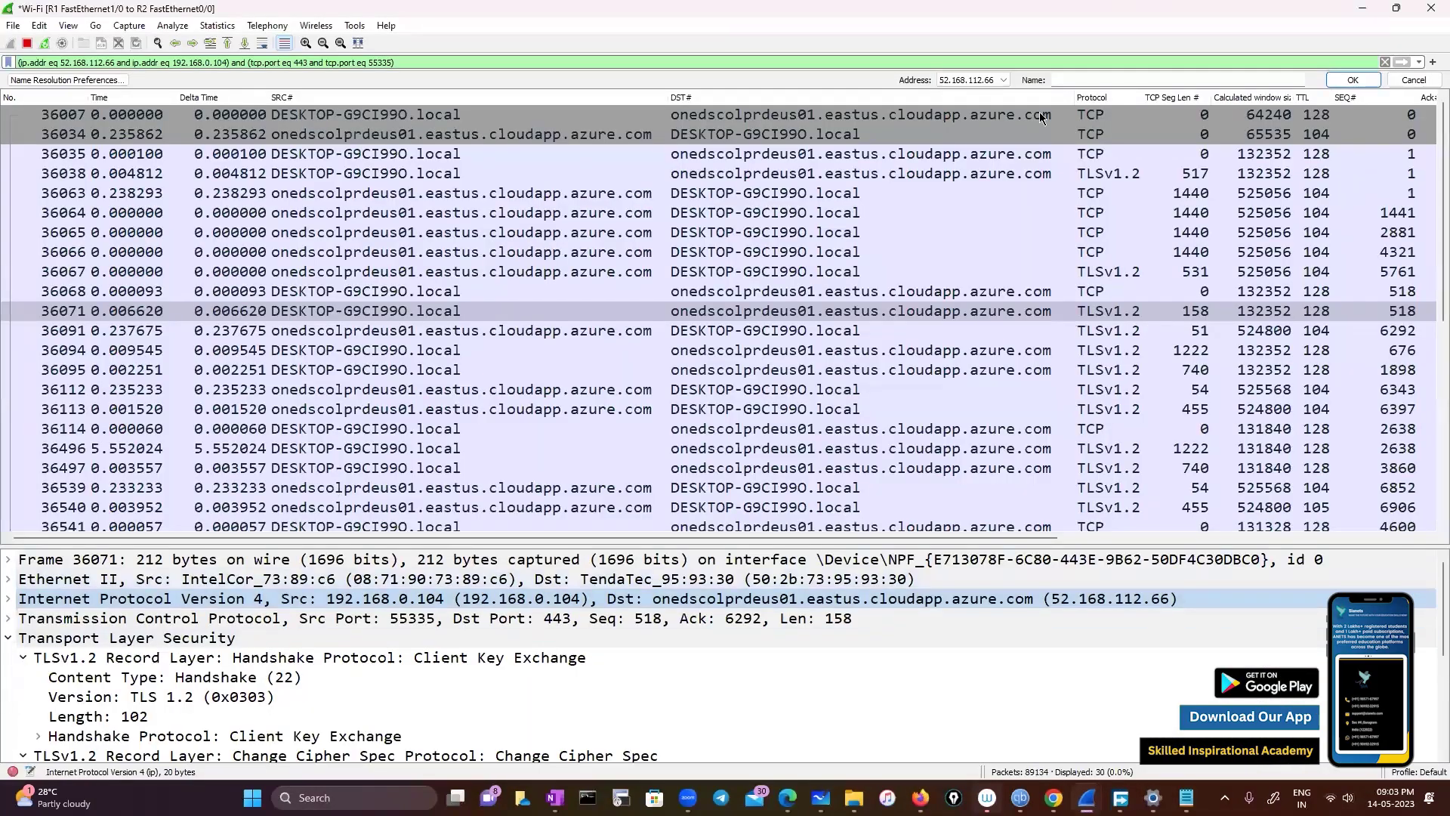
pyautogui.scroll(-3, 1039, 117)
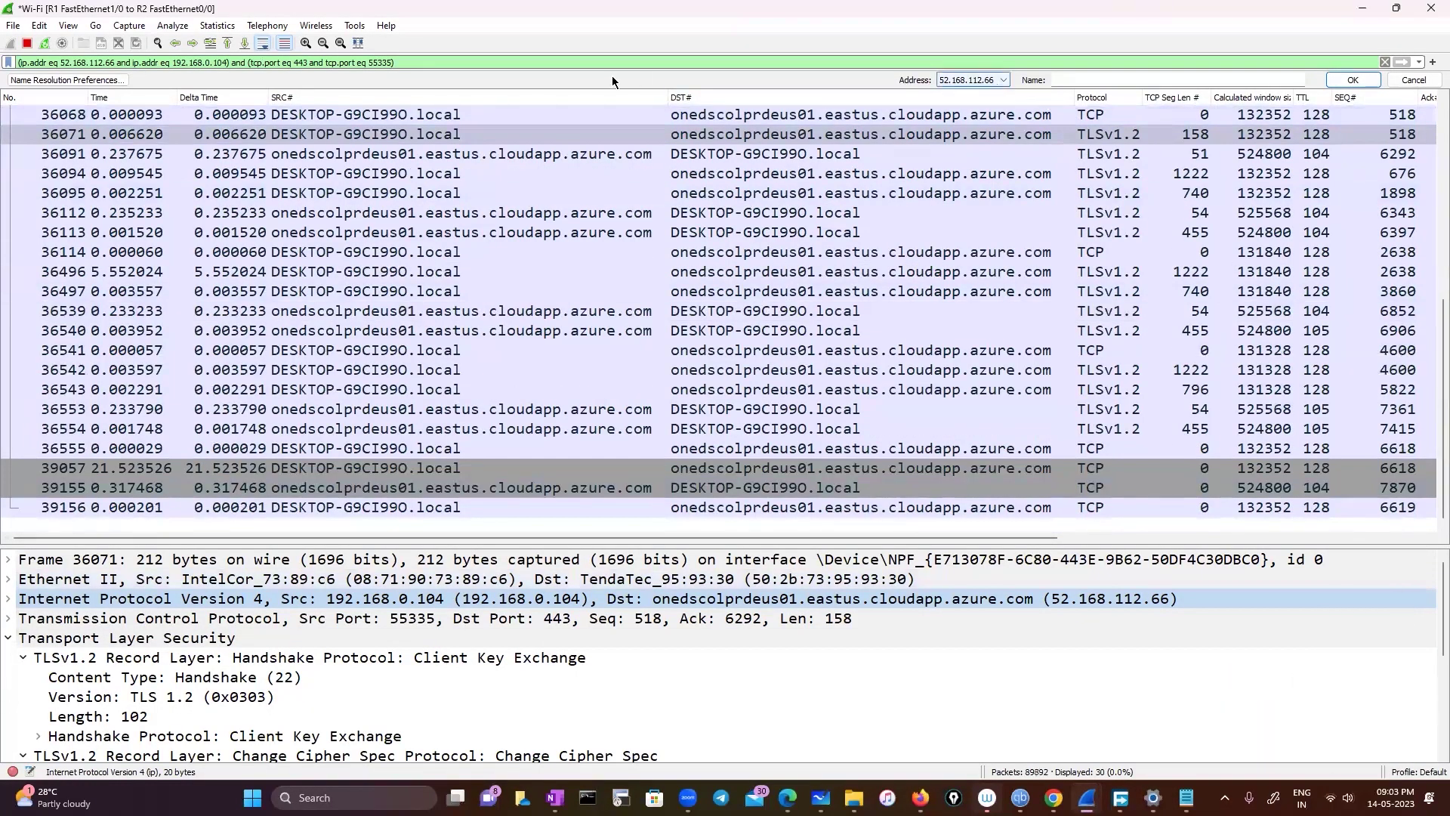
# Switch back to Firefox and close the Page Info window for 52.168.112.66
pyautogui.click(788, 798)
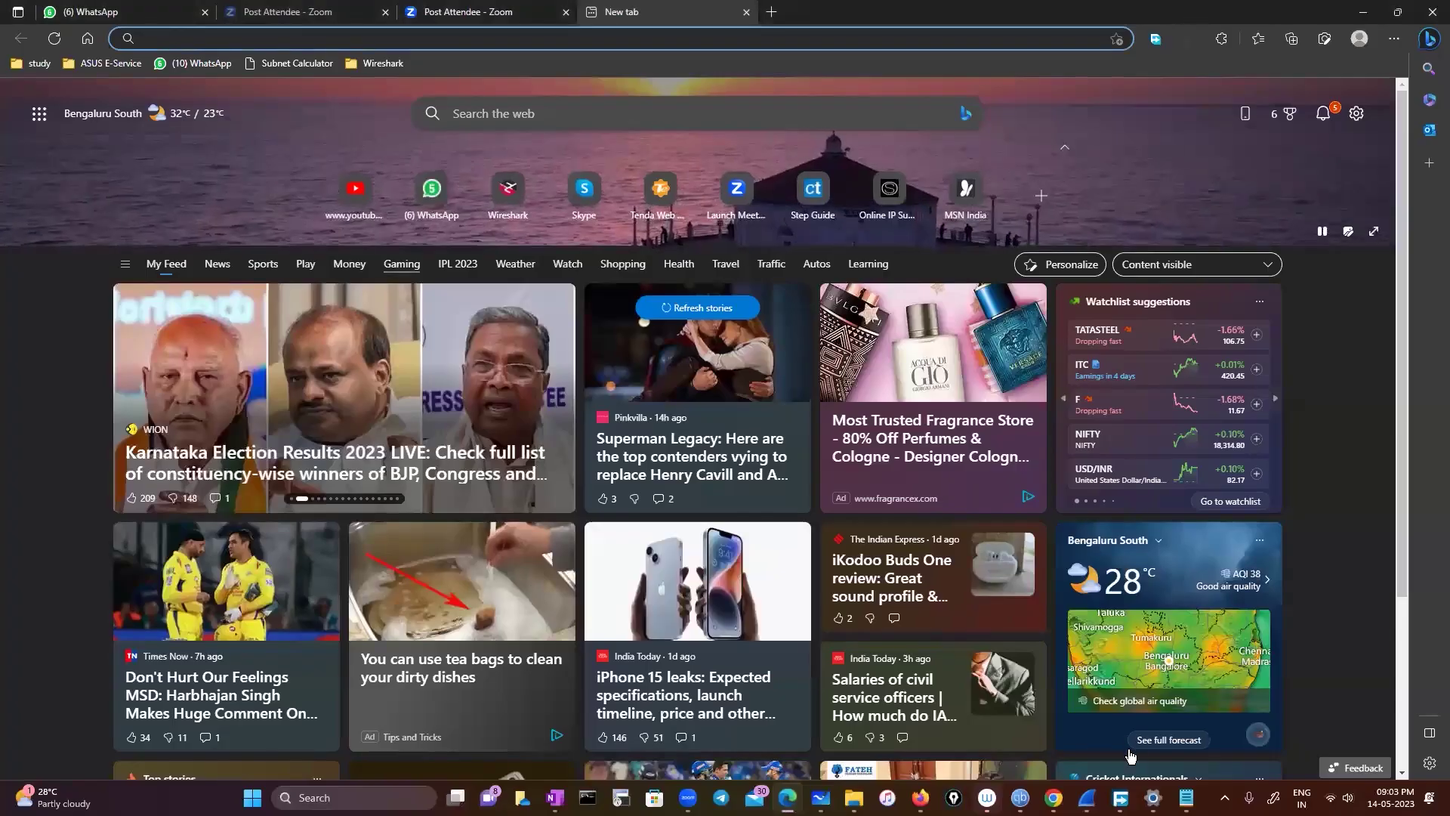
pyautogui.click(920, 798)
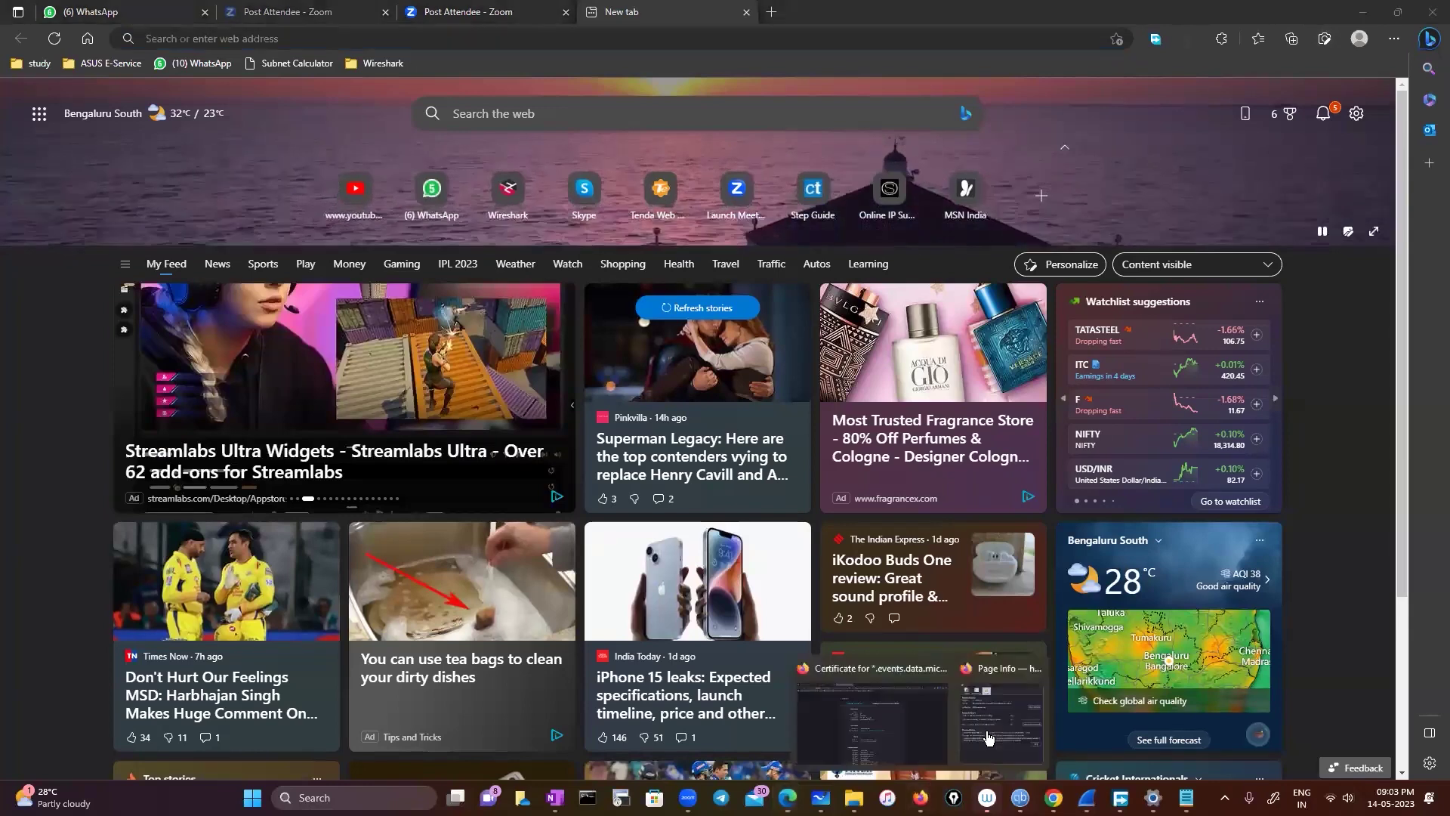
pyautogui.click(991, 714)
pyautogui.moveTo(332, 38); pyautogui.dragTo(520, 364)
pyautogui.click(624, 345)
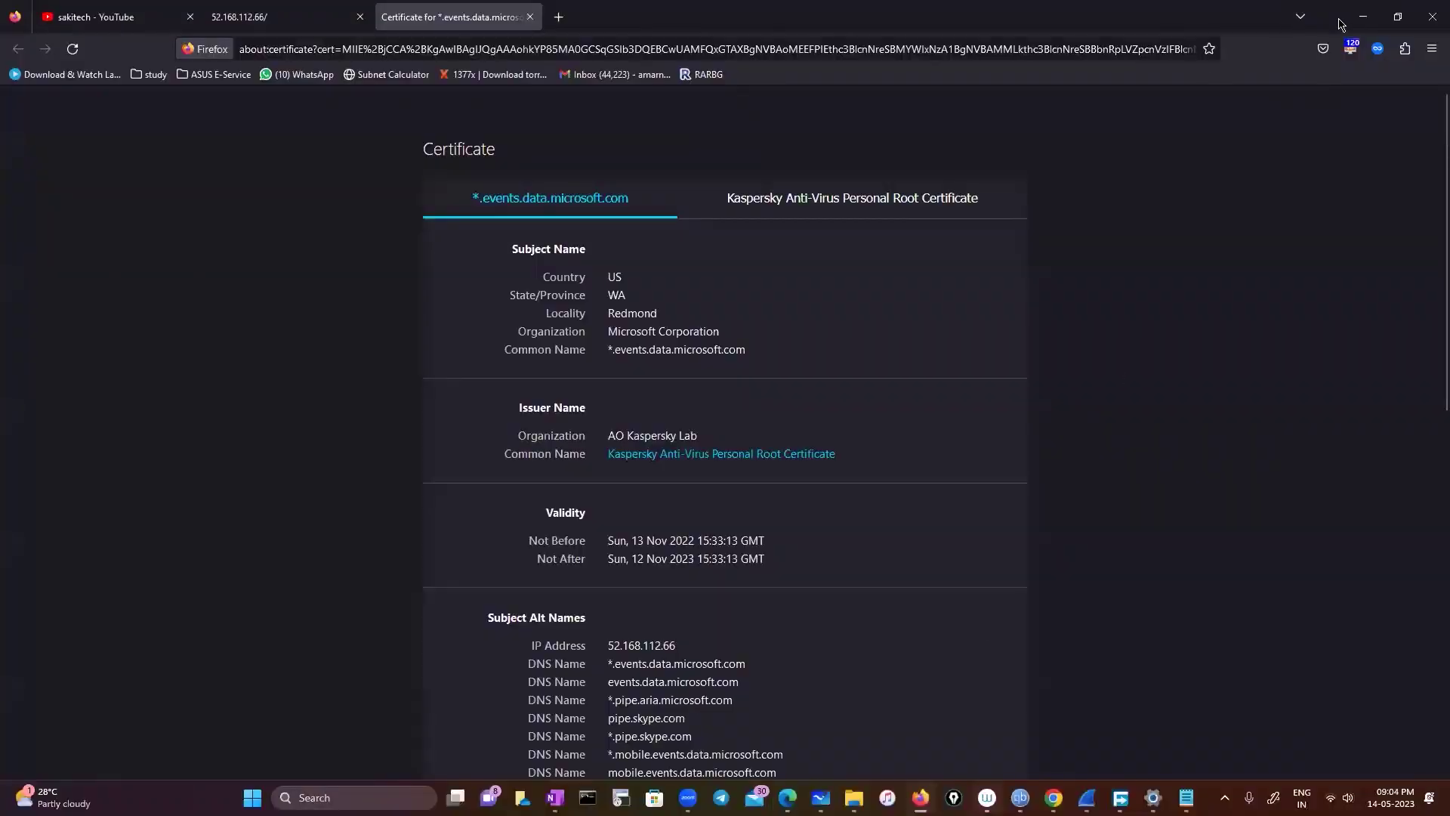
# Restore the Firefox window to a smaller size and select the IP address in the 52.168.112.66 tab's address
pyautogui.doubleClick(1330, 34)
pyautogui.click(596, 242)
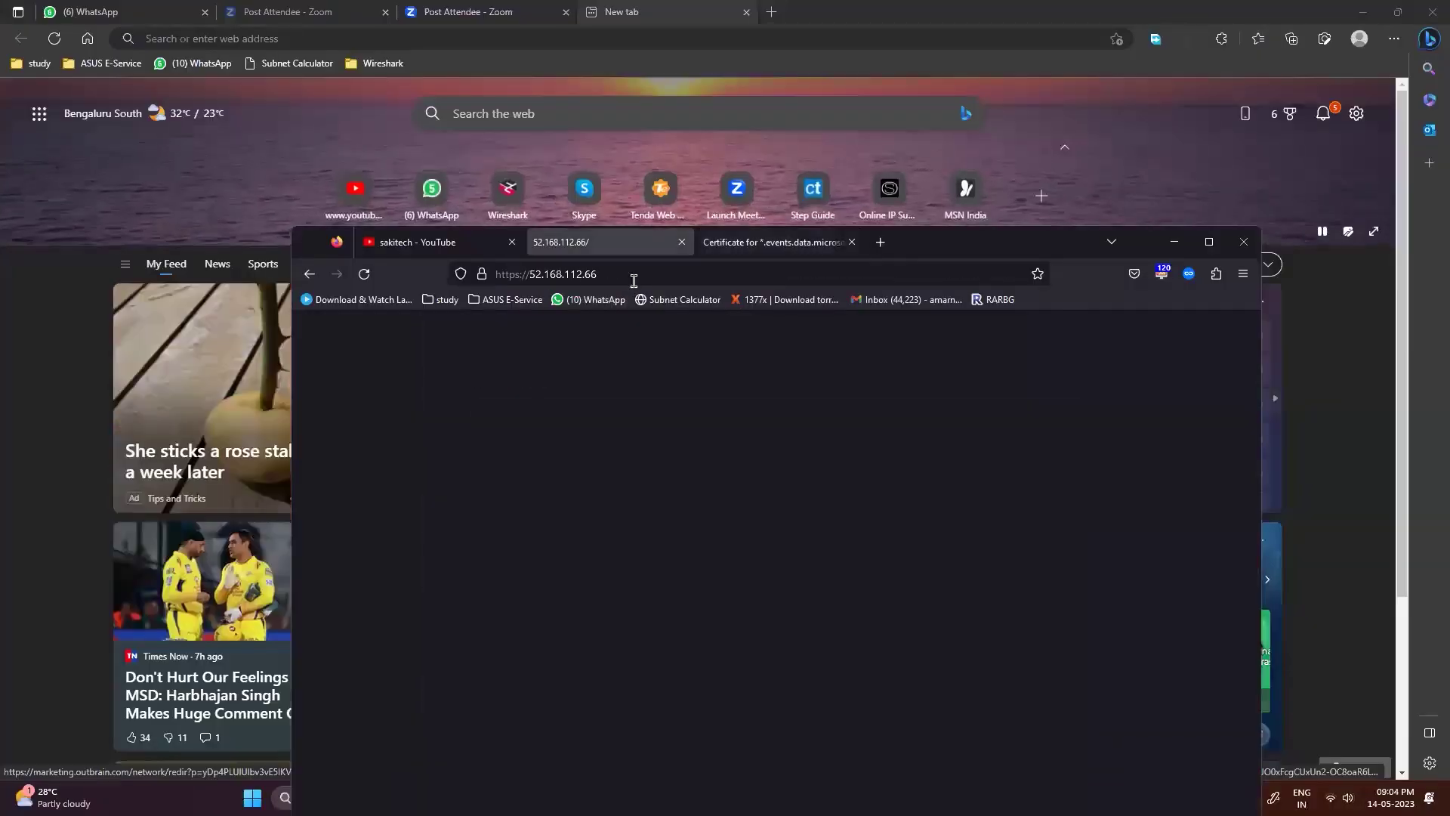
pyautogui.click(528, 274)
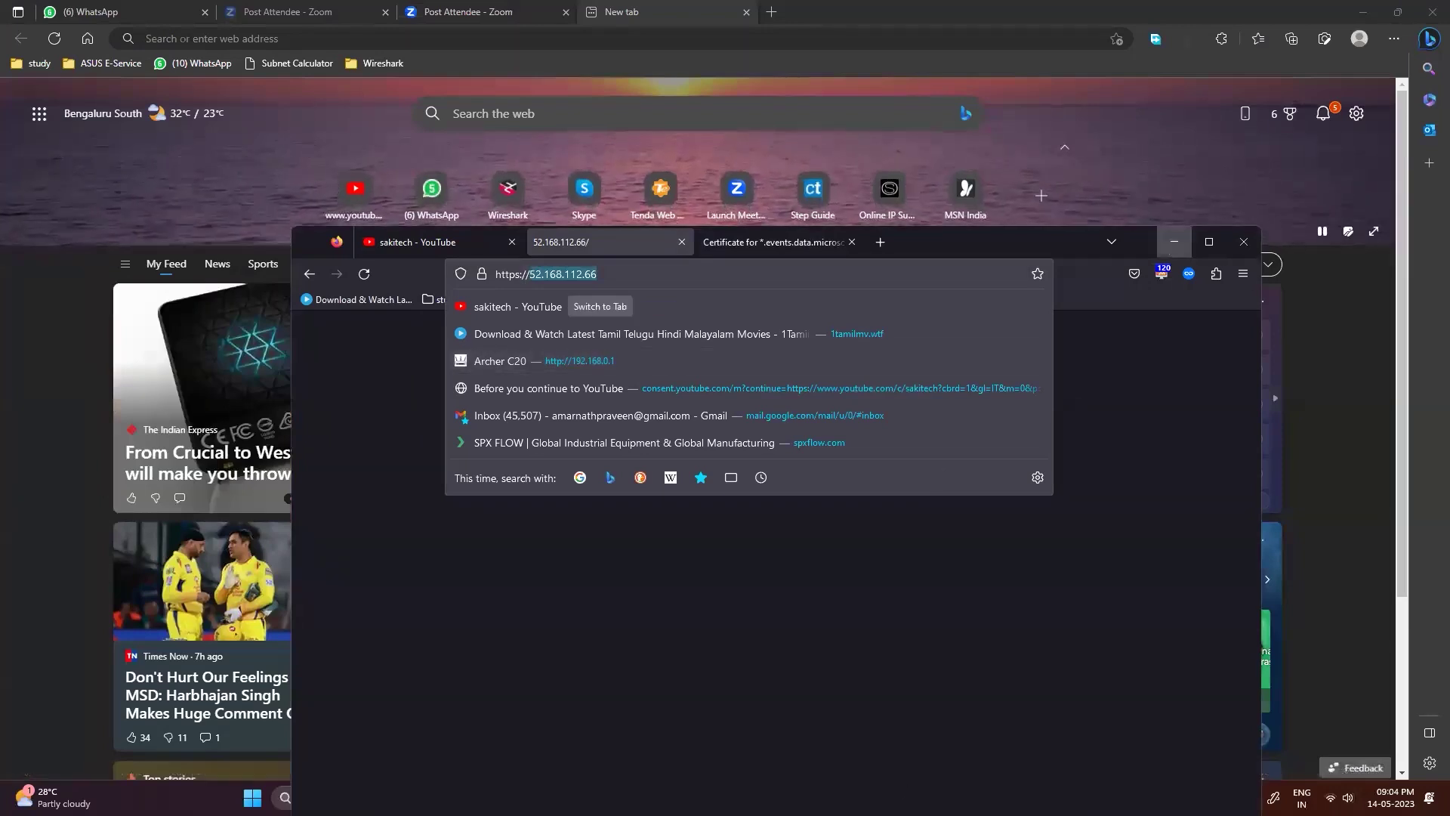
# Minimize Firefox, apply the display filter ip.addr==52.168.112.66 to Wireshark's Wi-Fi capture, and cancel the open name resolution edit
pyautogui.click(1175, 242)
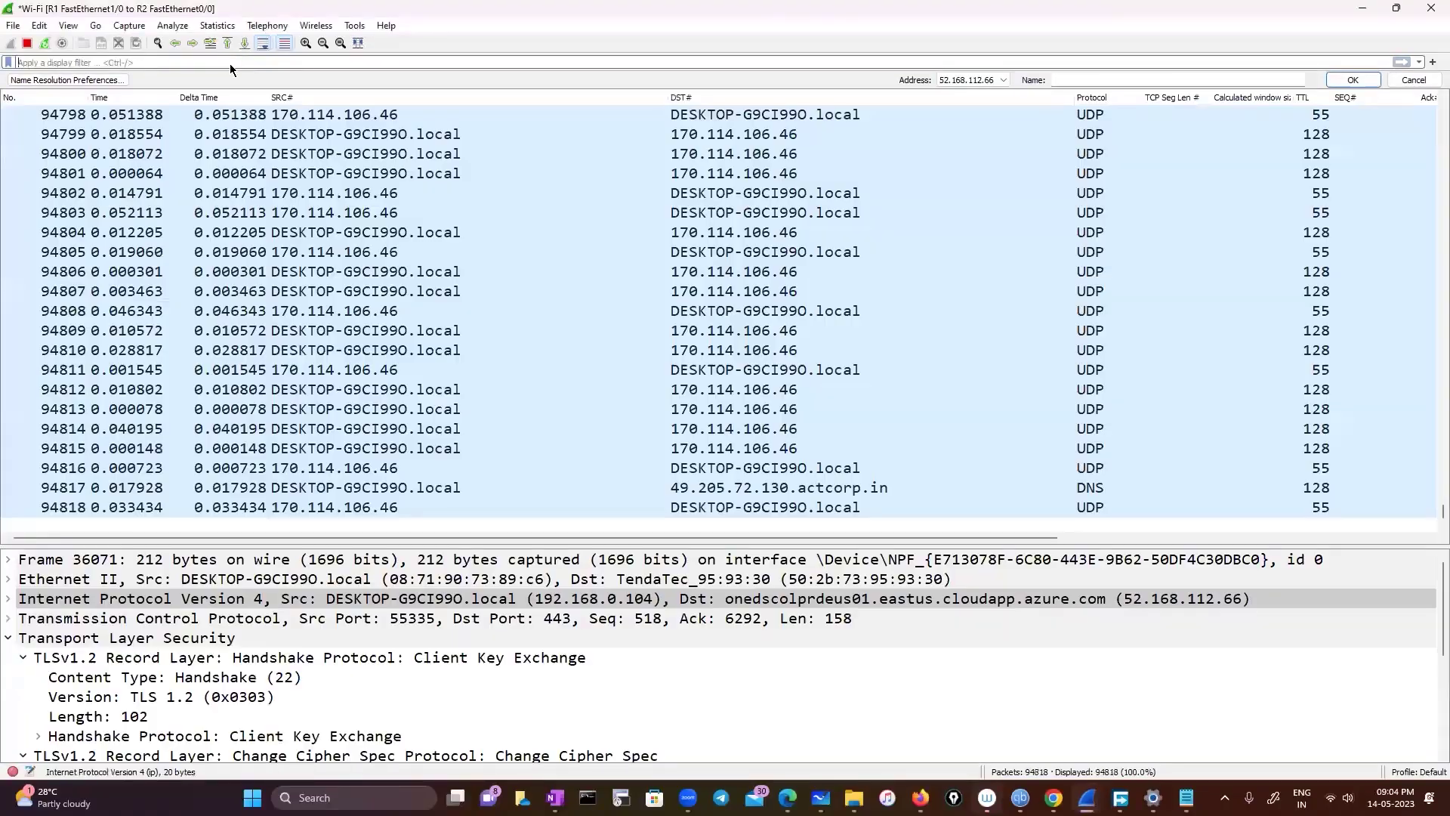
pyautogui.write('ip.')
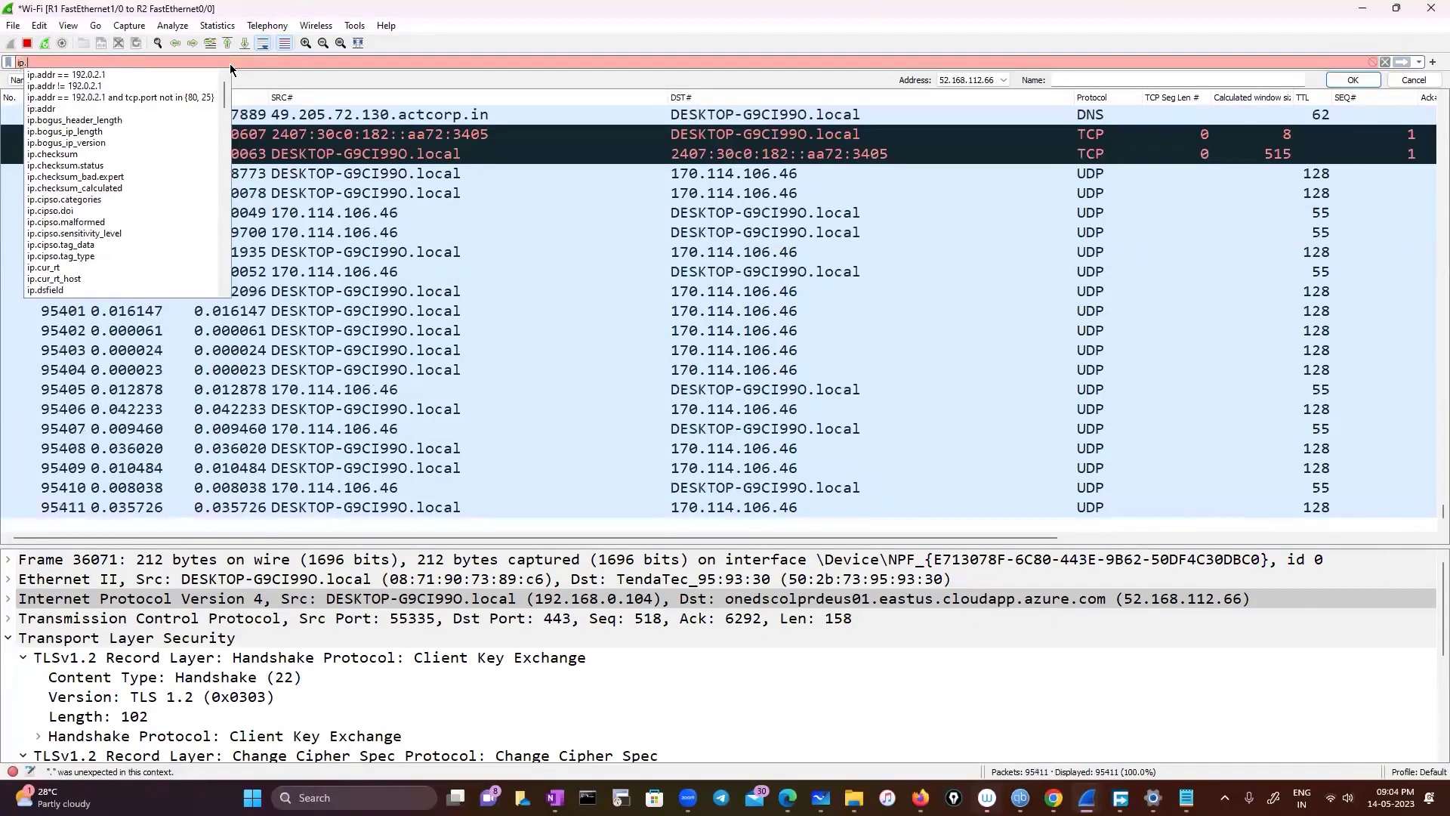
pyautogui.write('ad')
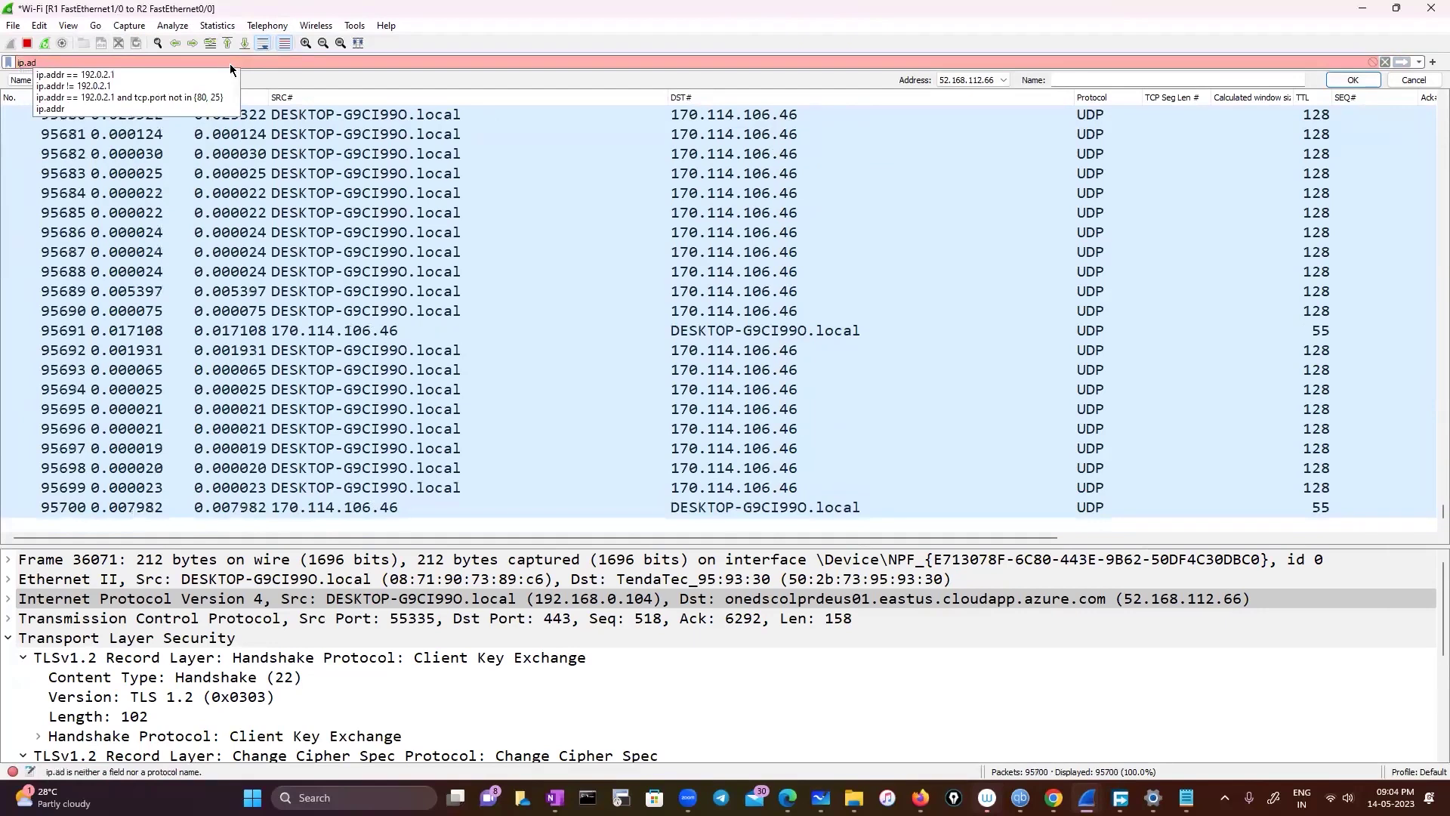
pyautogui.write('dr')
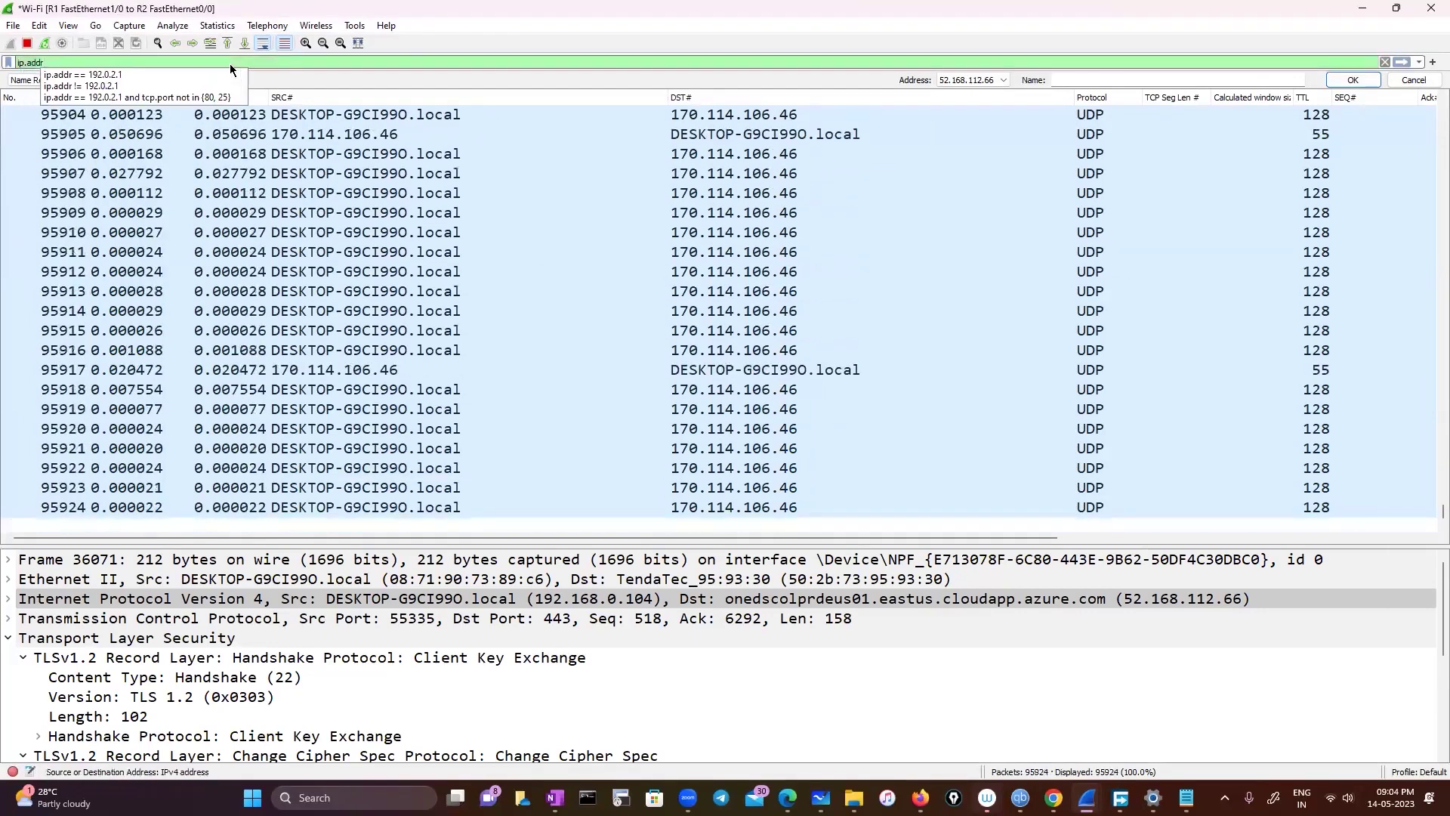
pyautogui.write('==52.168.112.66')
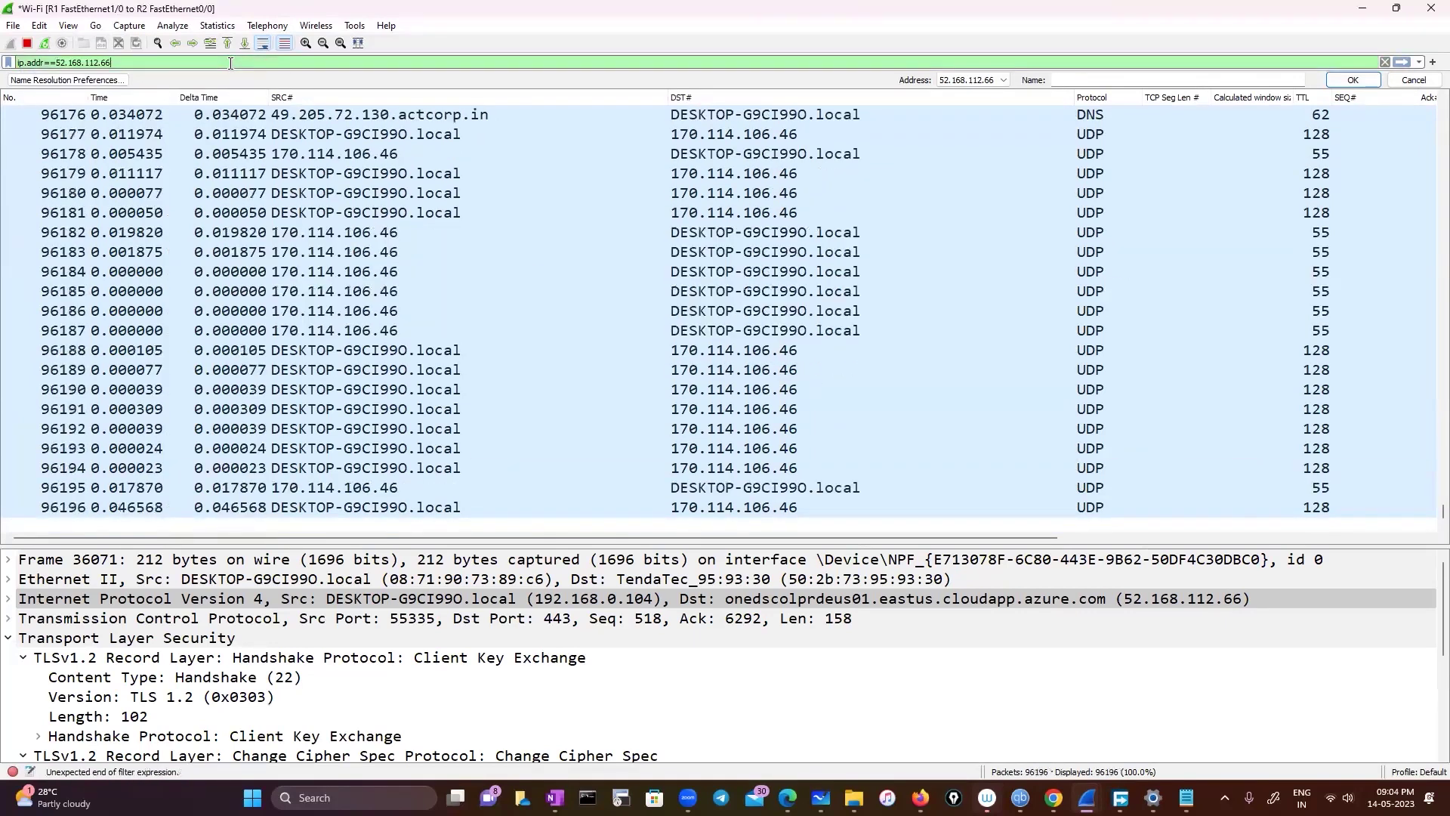
pyautogui.press('Return')
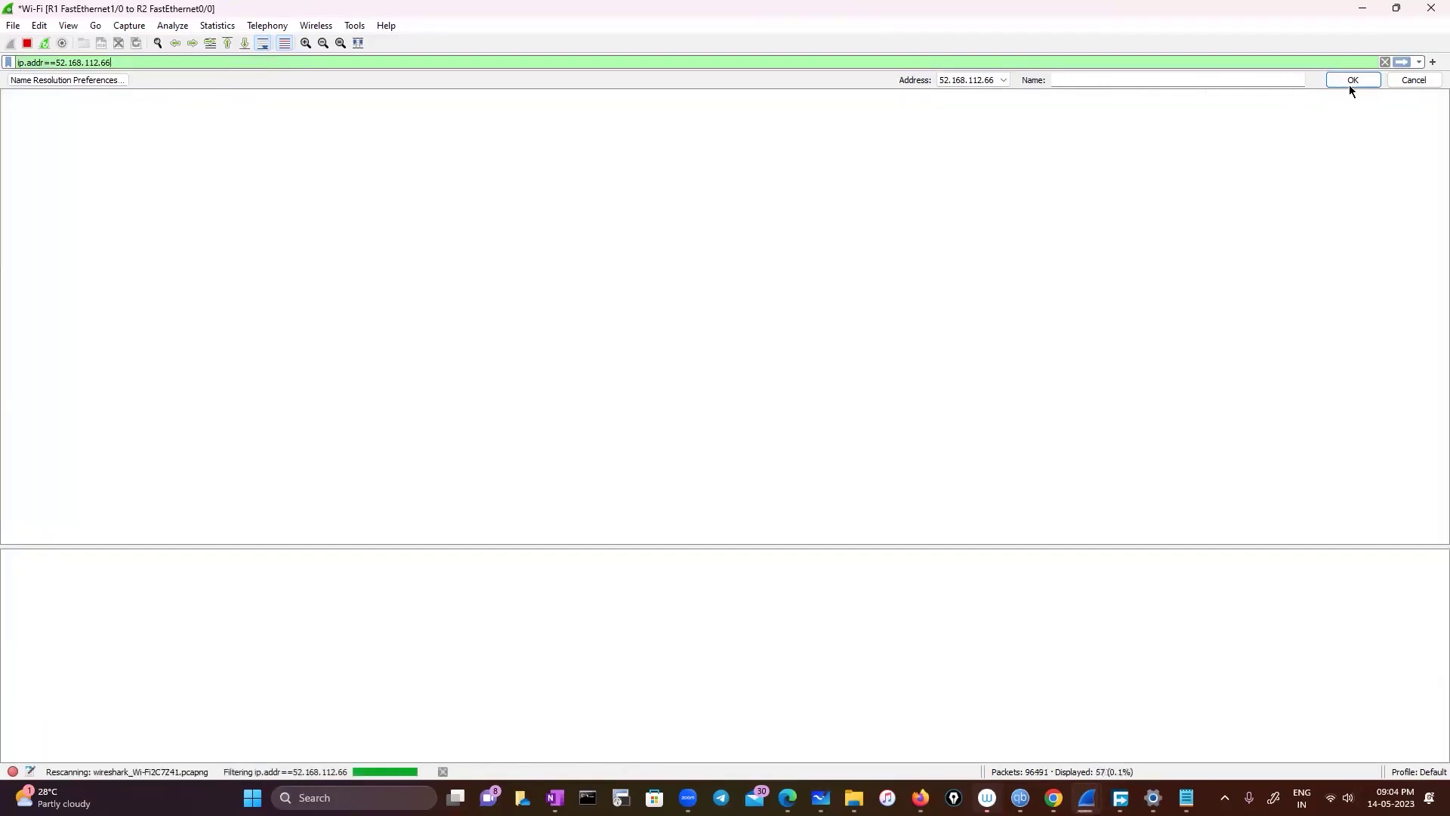
pyautogui.click(1408, 80)
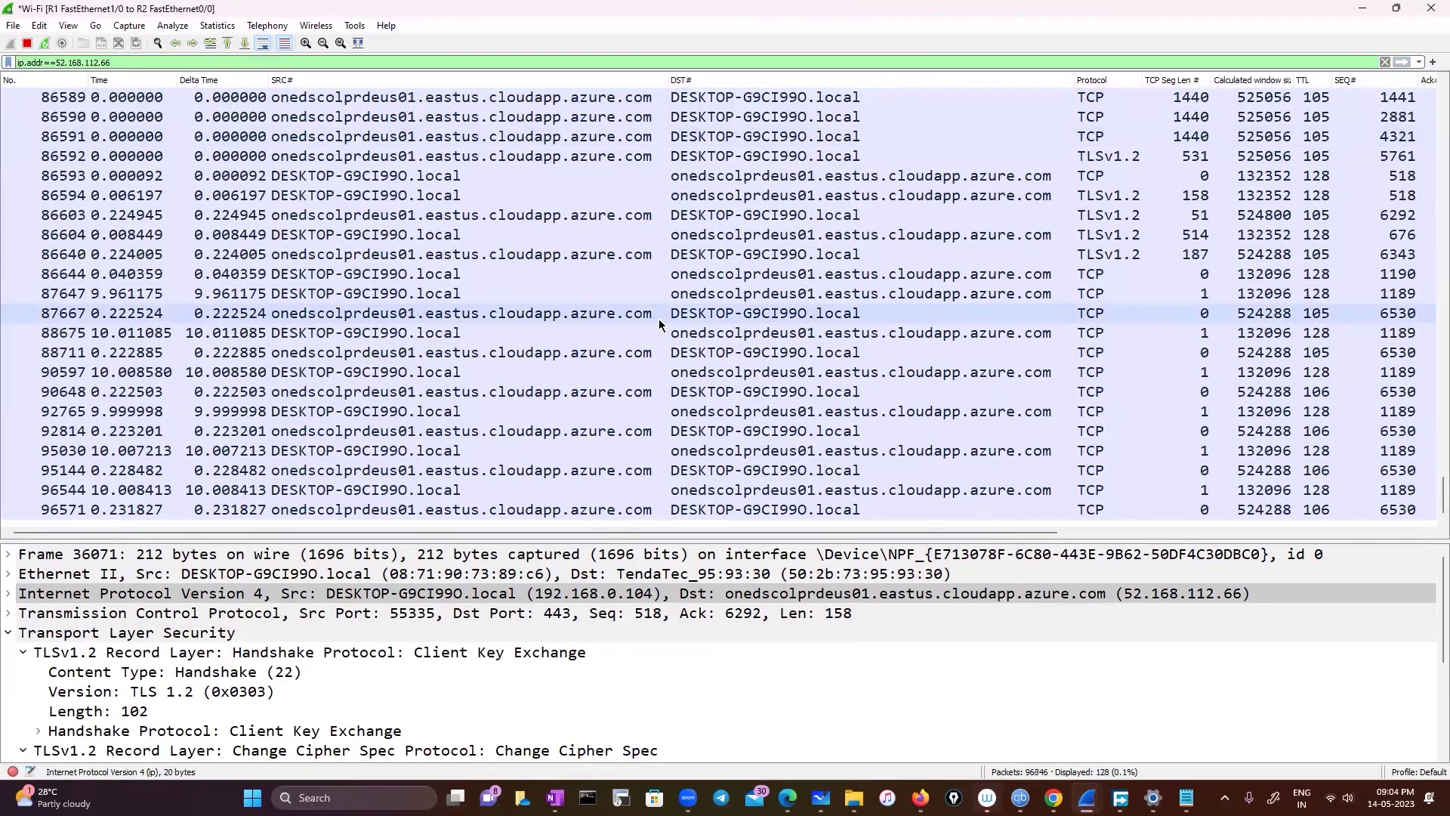
# Apply a TCP conversation filter based on Client Hello packet 86228, between local port 55443 and server port 443
pyautogui.scroll(9, 659, 325)
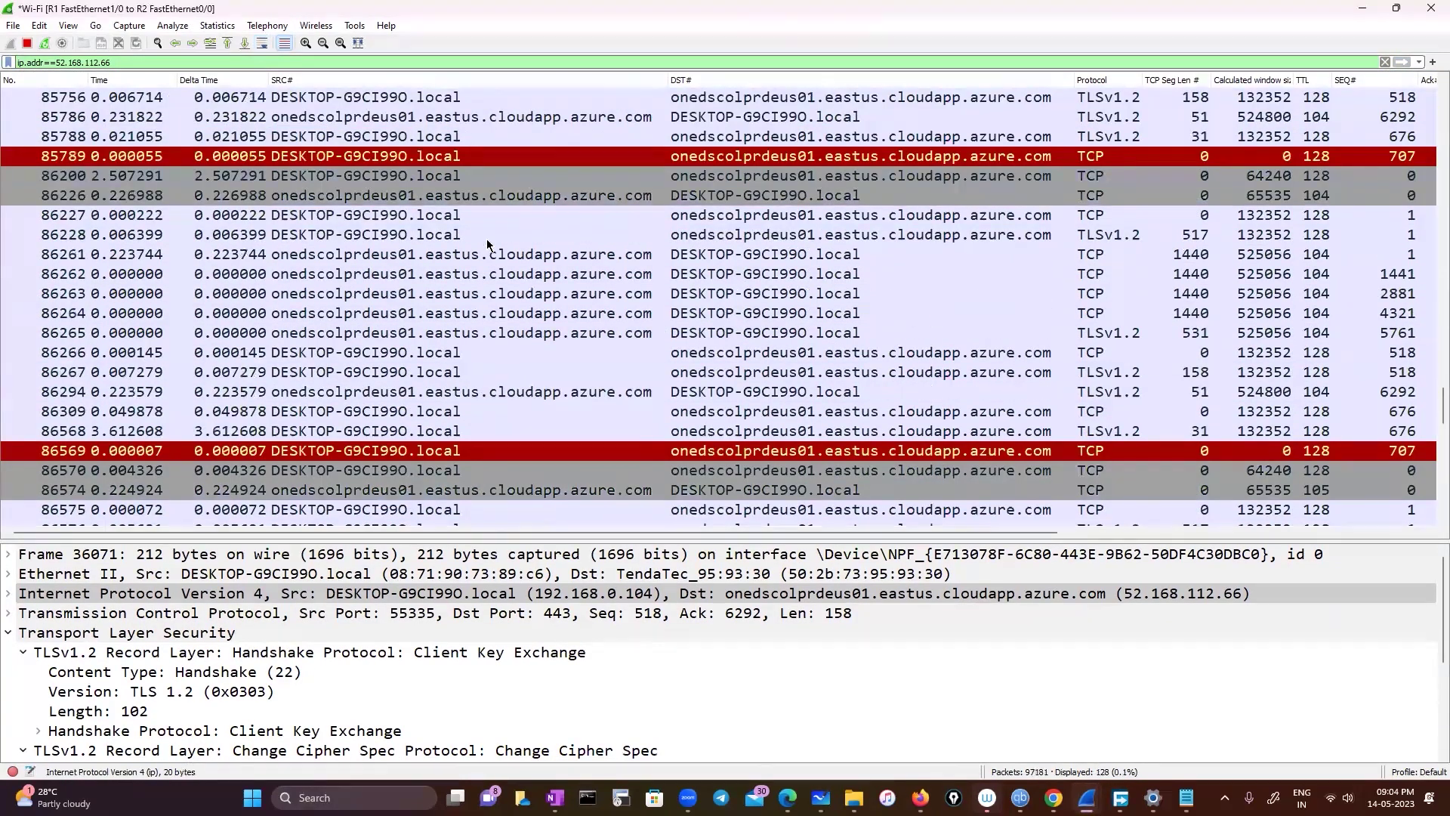
pyautogui.rightClick(488, 241)
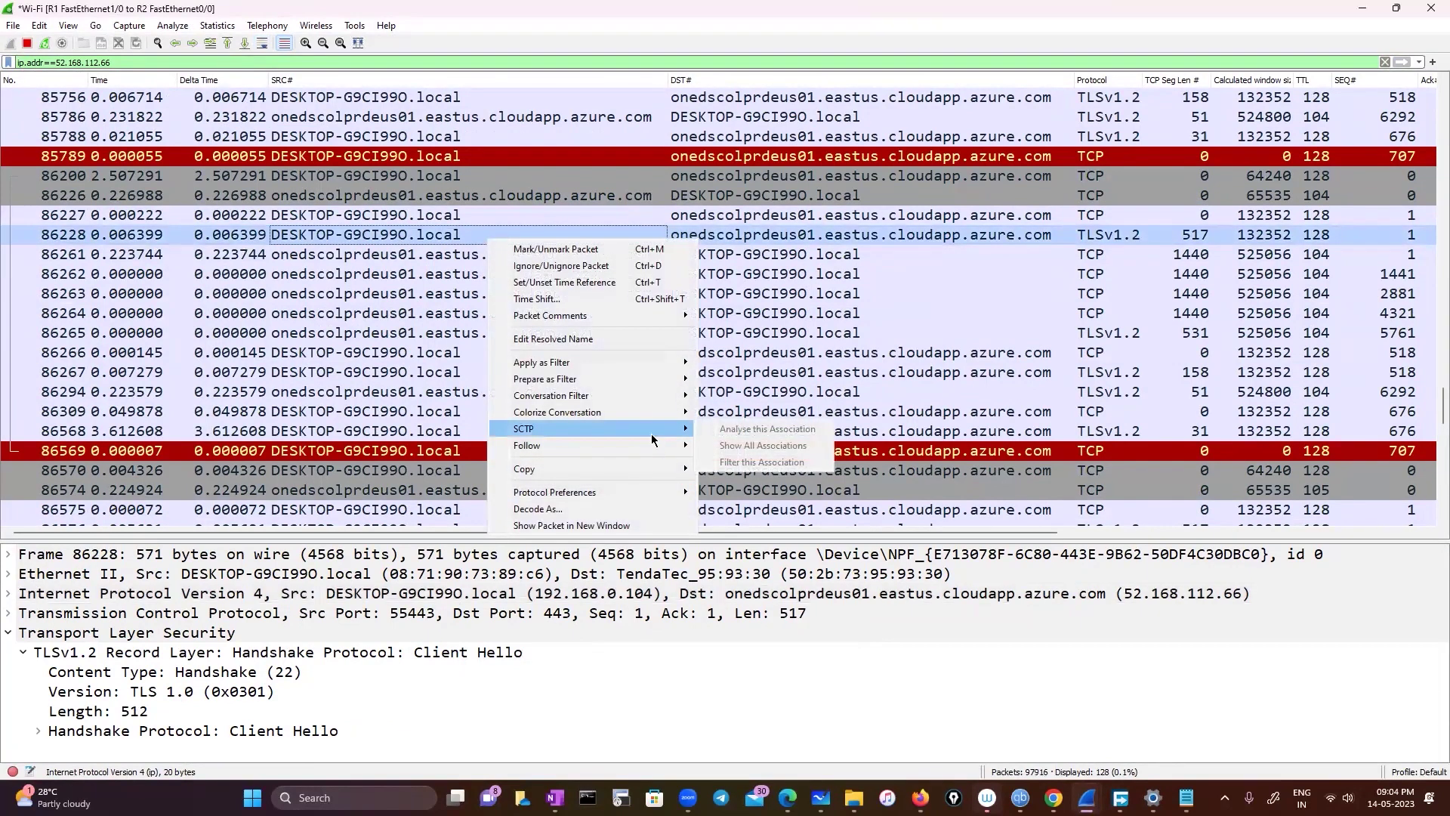
pyautogui.moveTo(651, 397)
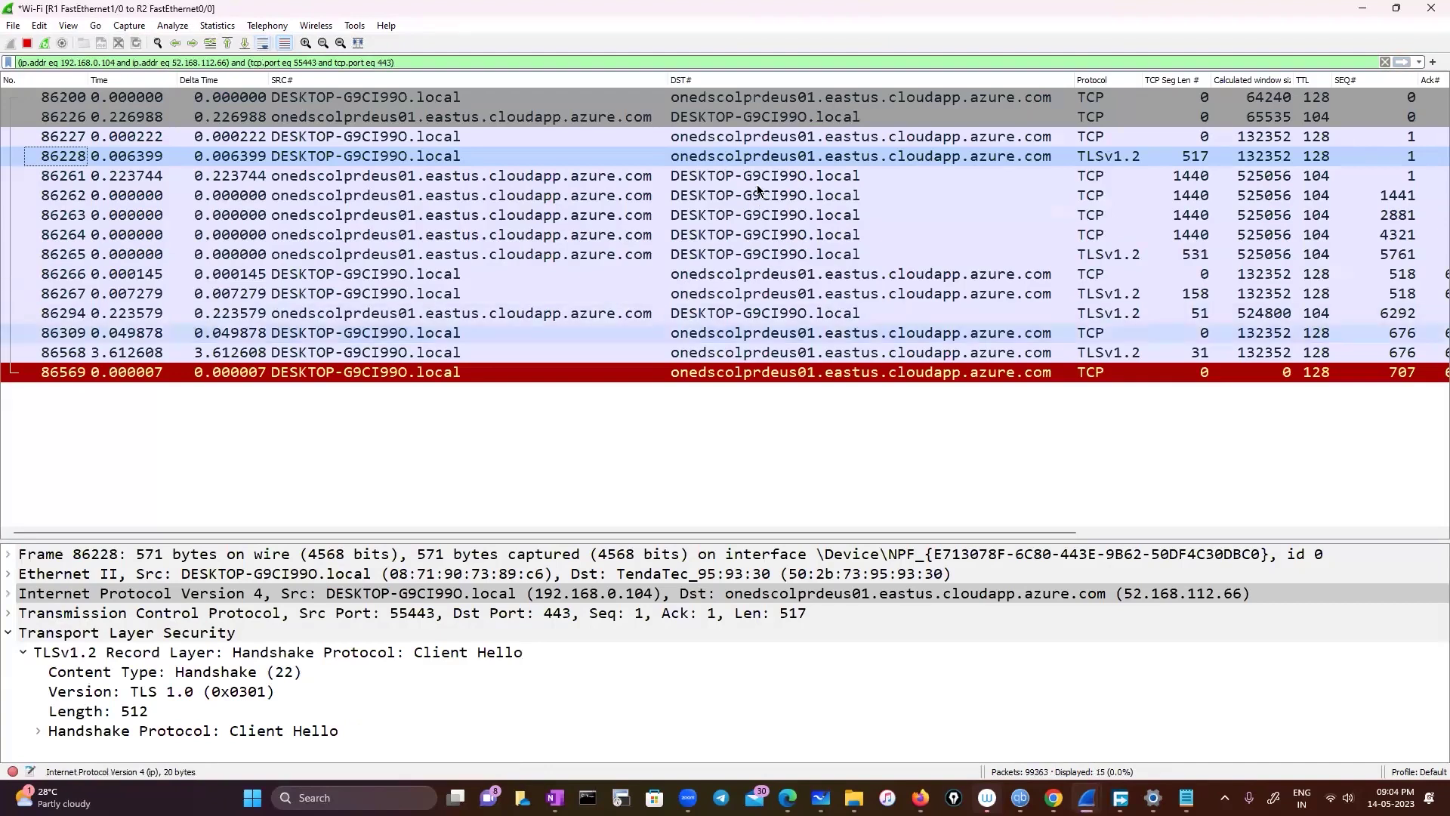
# Examine the Server Hello packet's Certificate, Certificate Status and Server Key Exchange messages, including the EC Diffie-Hellman server parameters
pyautogui.moveTo(540, 535); pyautogui.dragTo(1094, 534)
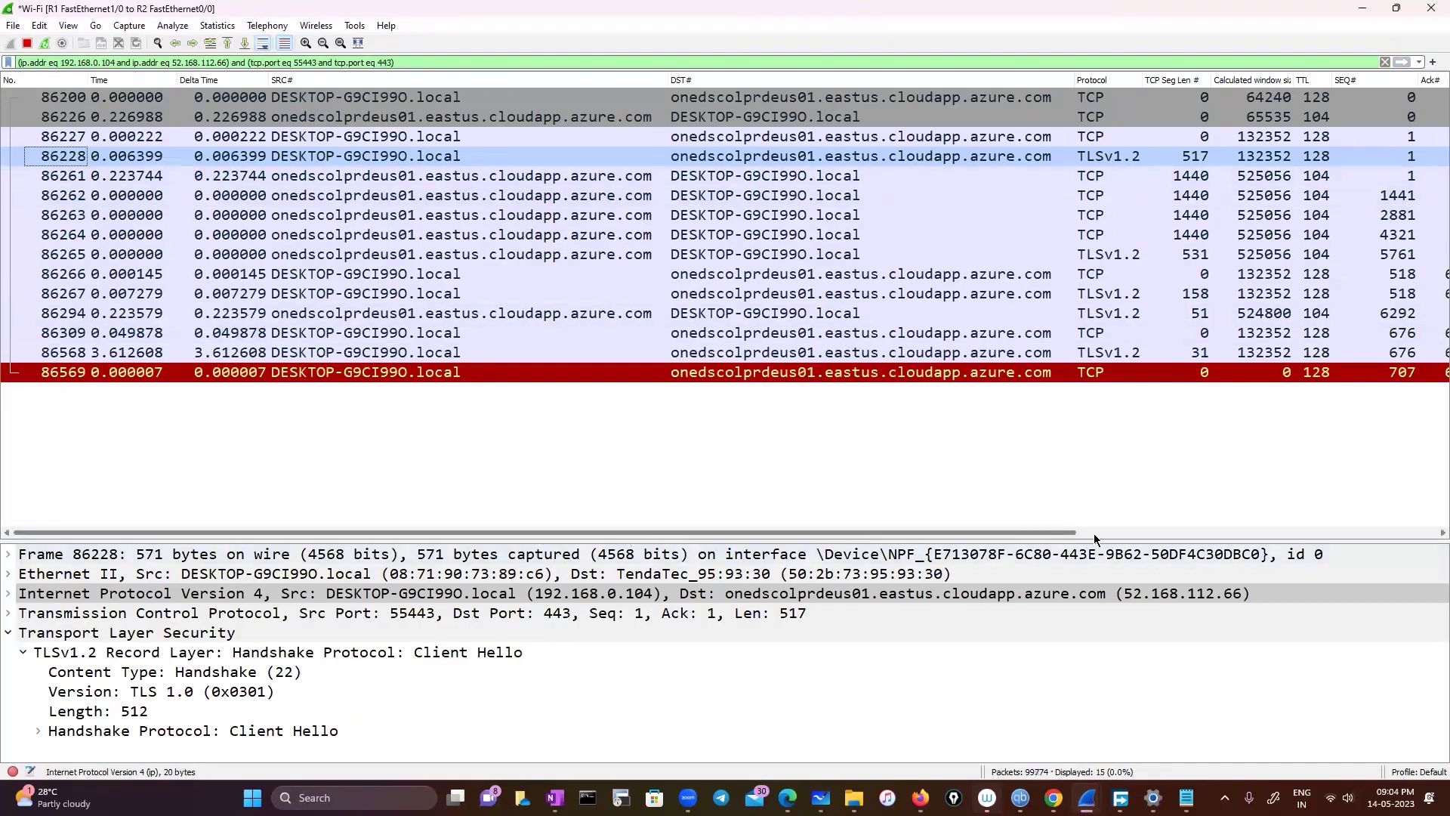
pyautogui.click(1092, 254)
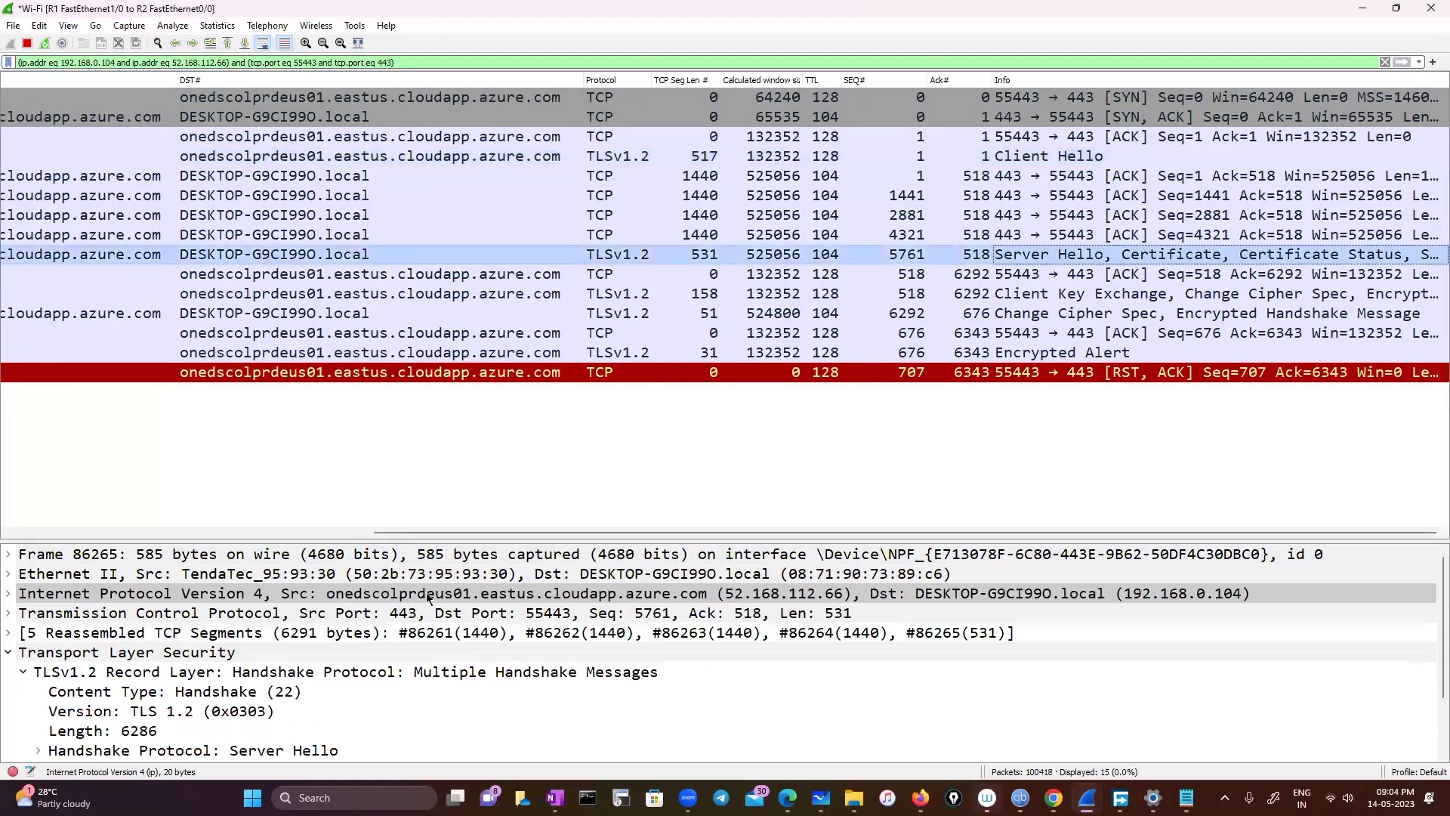
pyautogui.scroll(-2, 109, 708)
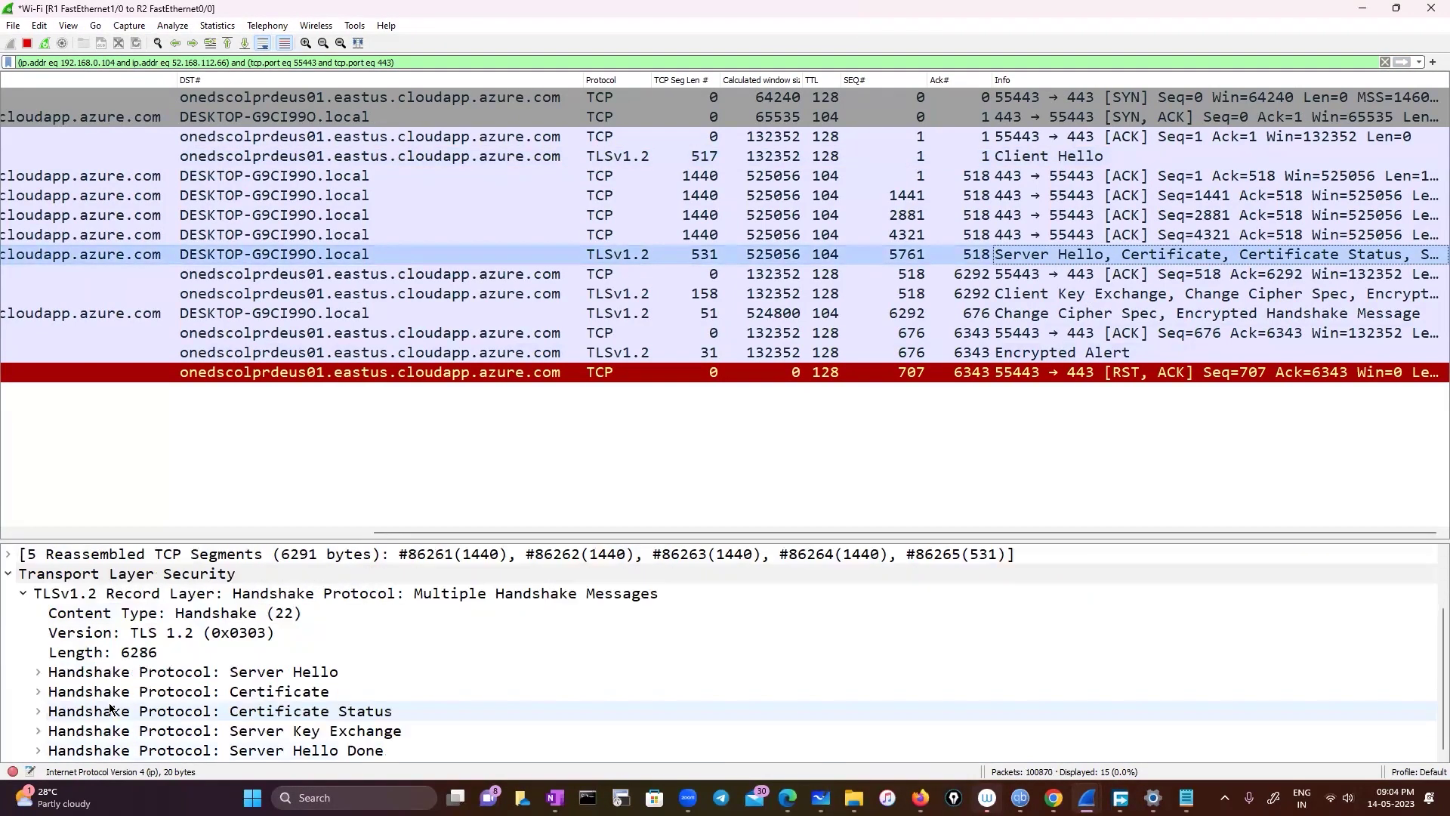
pyautogui.click(38, 691)
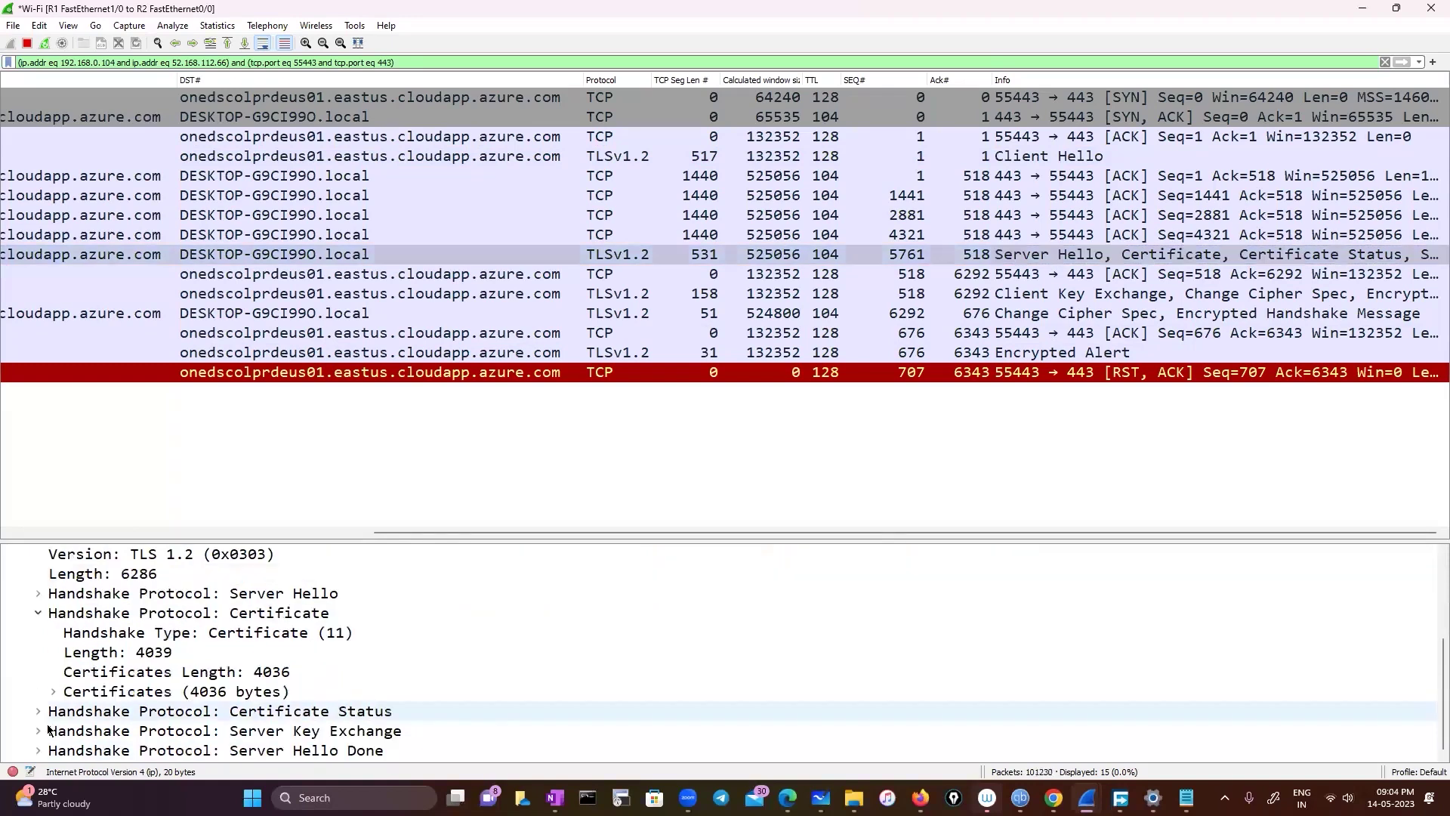
pyautogui.click(38, 712)
pyautogui.scroll(-2, 375, 713)
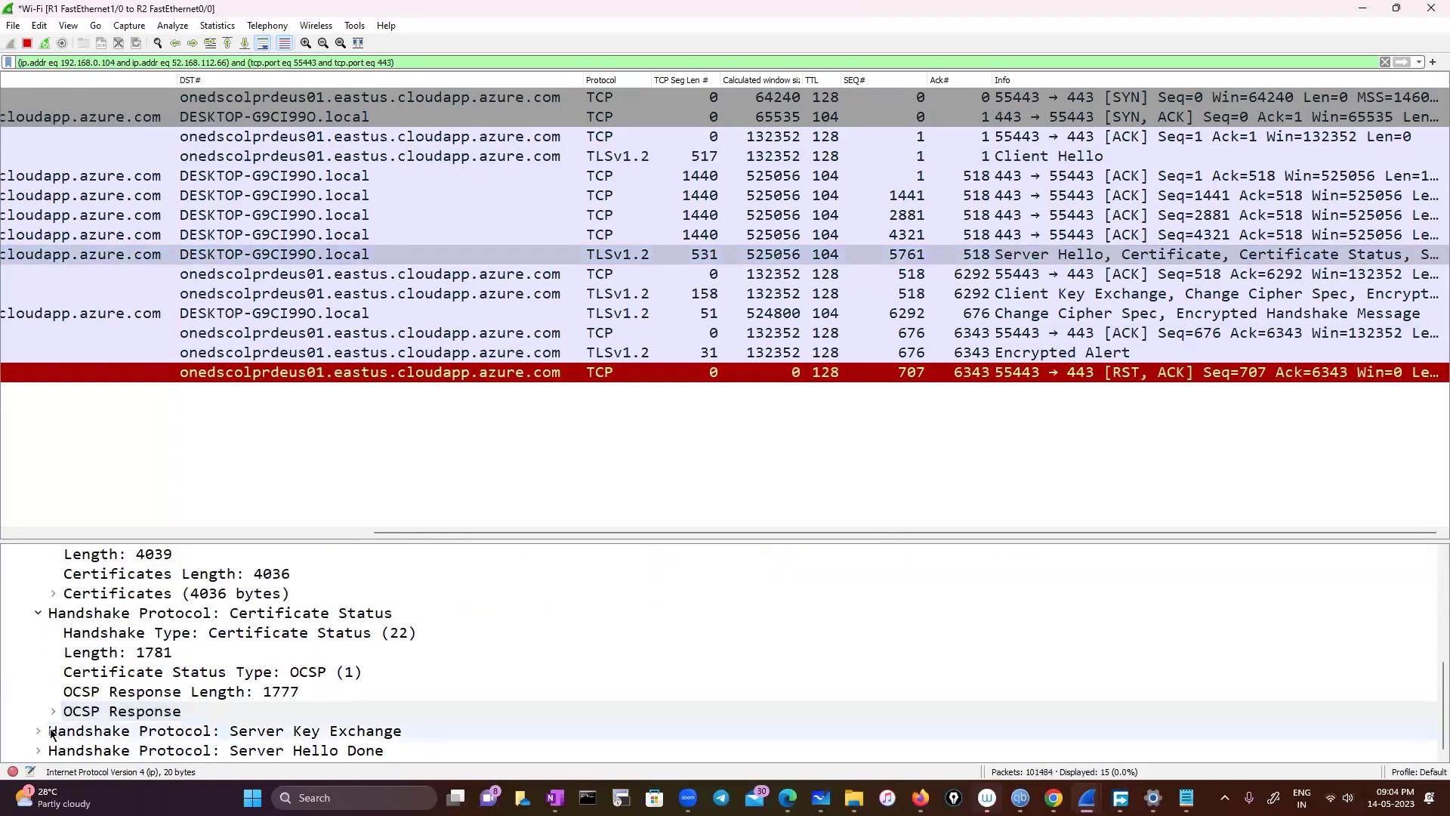
pyautogui.doubleClick(400, 731)
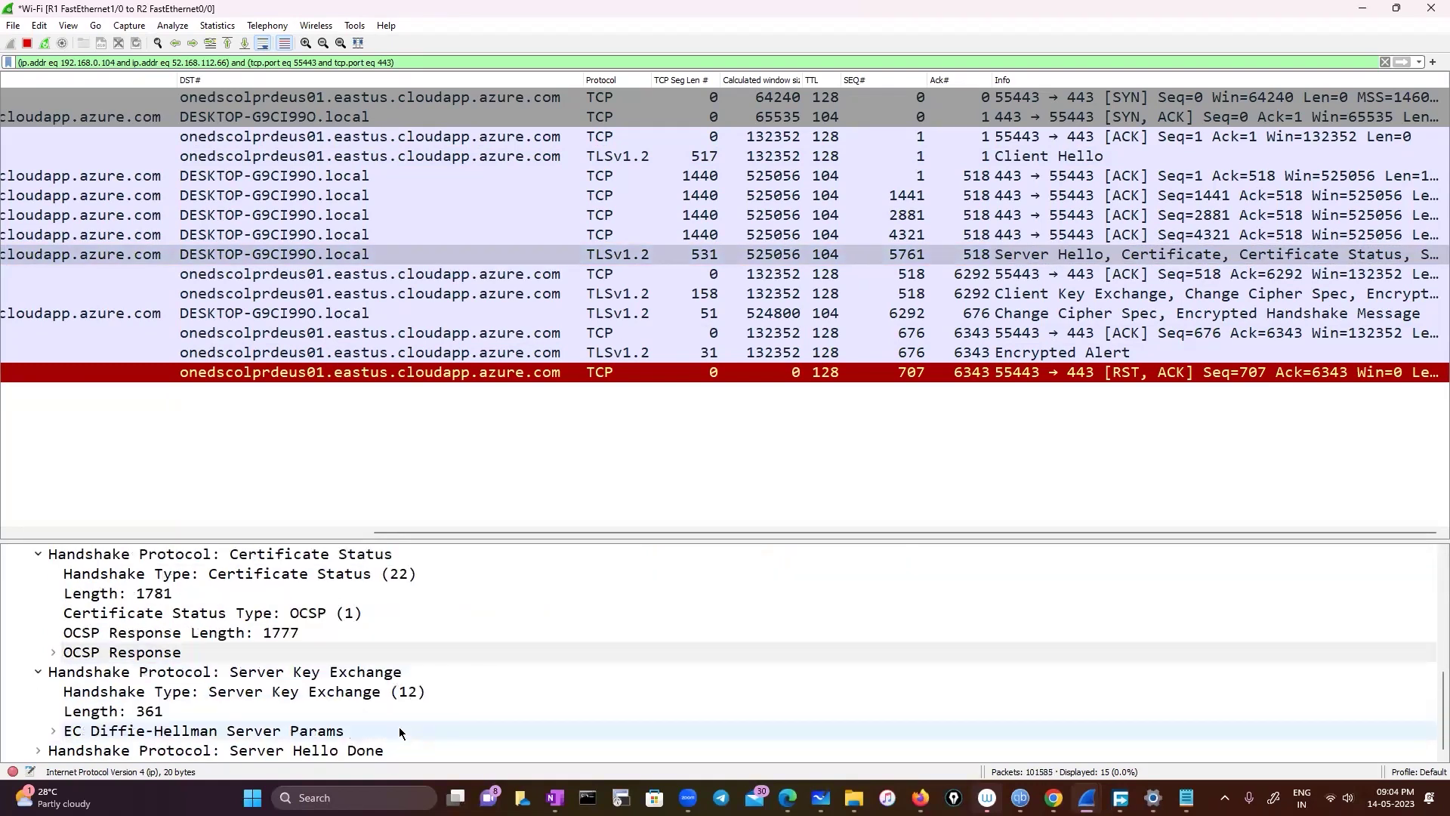
pyautogui.click(53, 730)
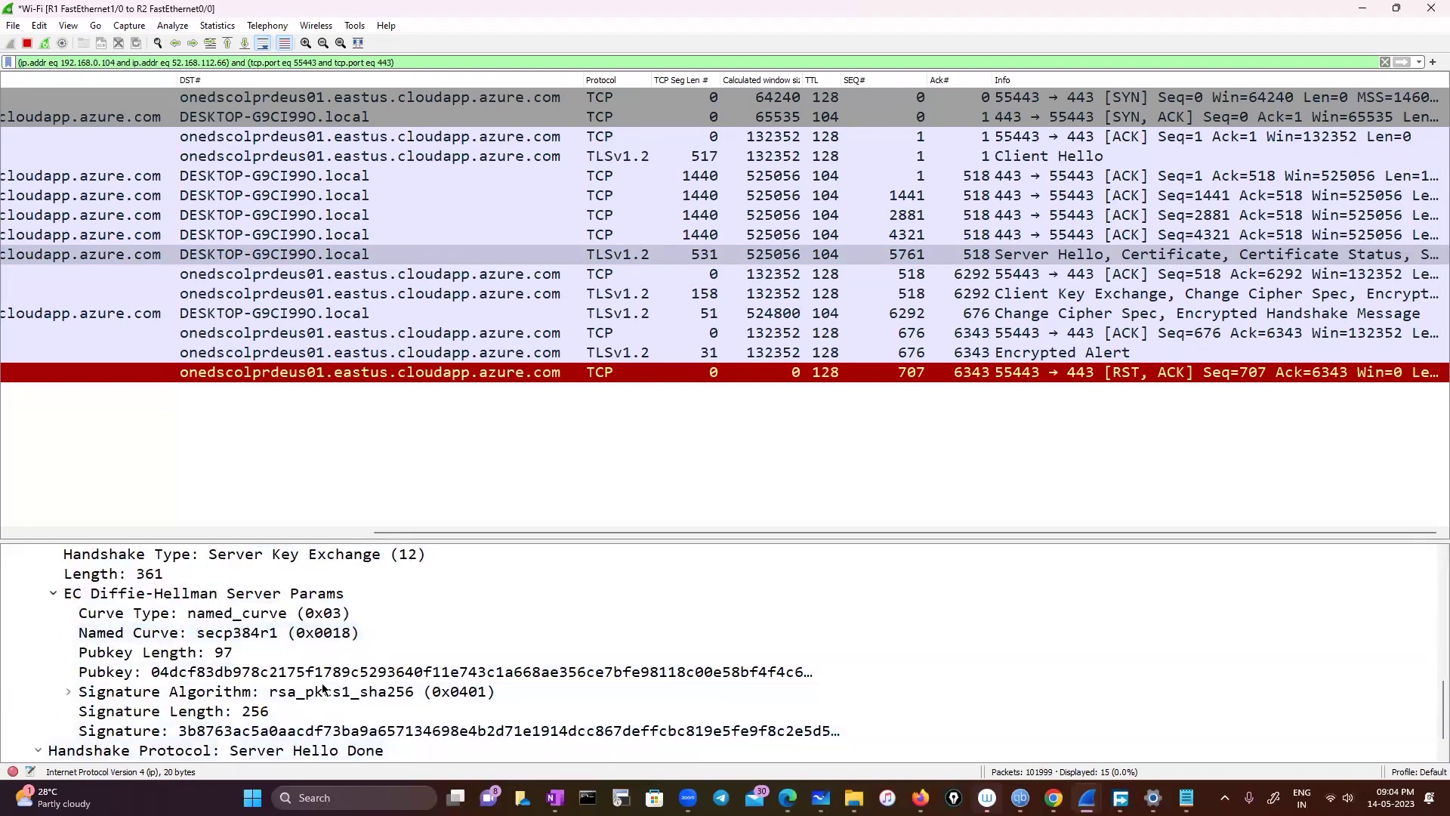
# Examine the TLS details of the Server Hello, Encrypted Alert and Change Cipher Spec packets in the filtered stream
pyautogui.scroll(-1, 407, 678)
pyautogui.scroll(10, 405, 674)
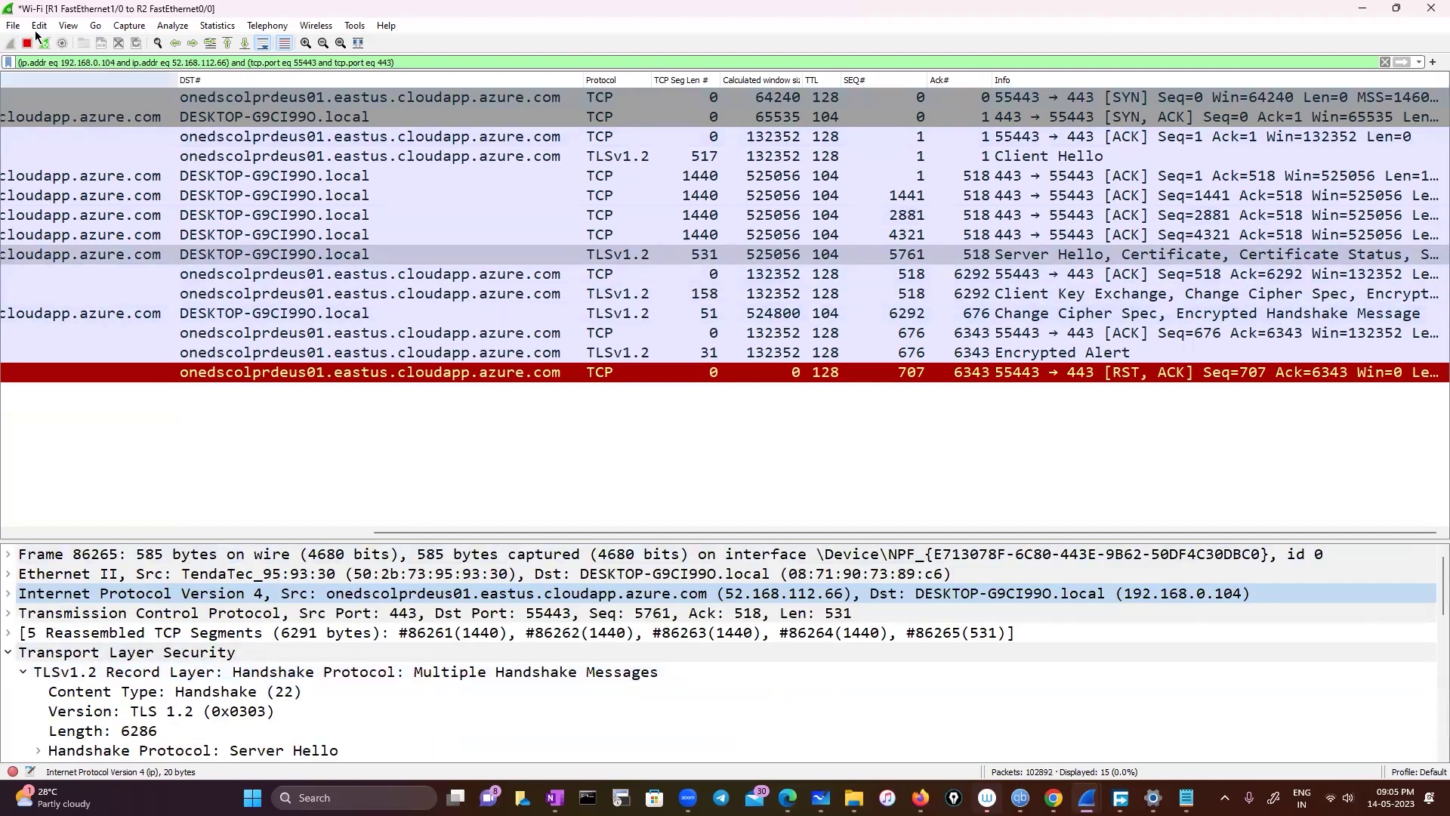
pyautogui.click(793, 352)
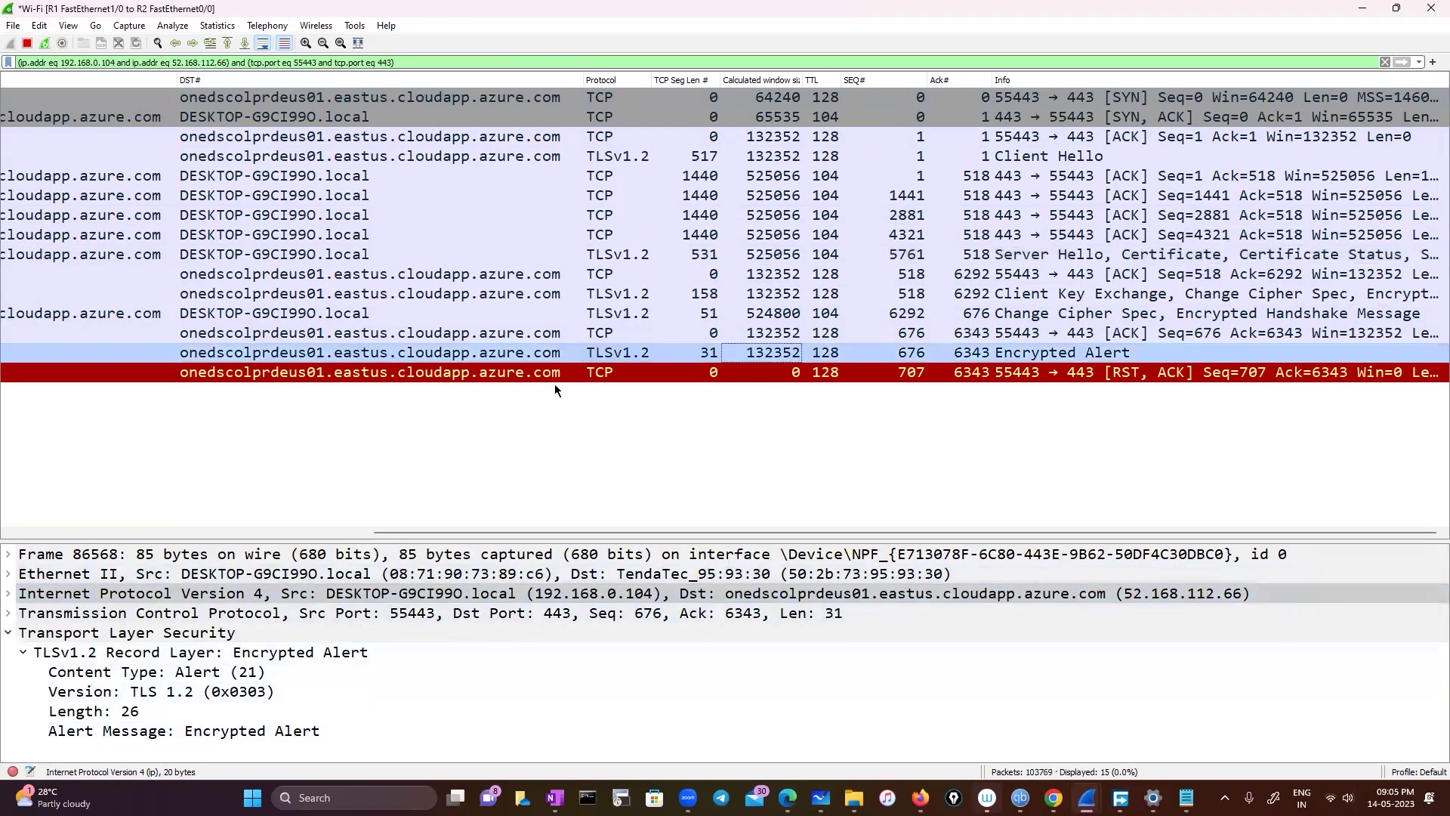
pyautogui.click(773, 317)
pyautogui.scroll(-2, 121, 679)
pyautogui.scroll(2, 151, 650)
pyautogui.moveTo(409, 530); pyautogui.dragTo(9, 3)
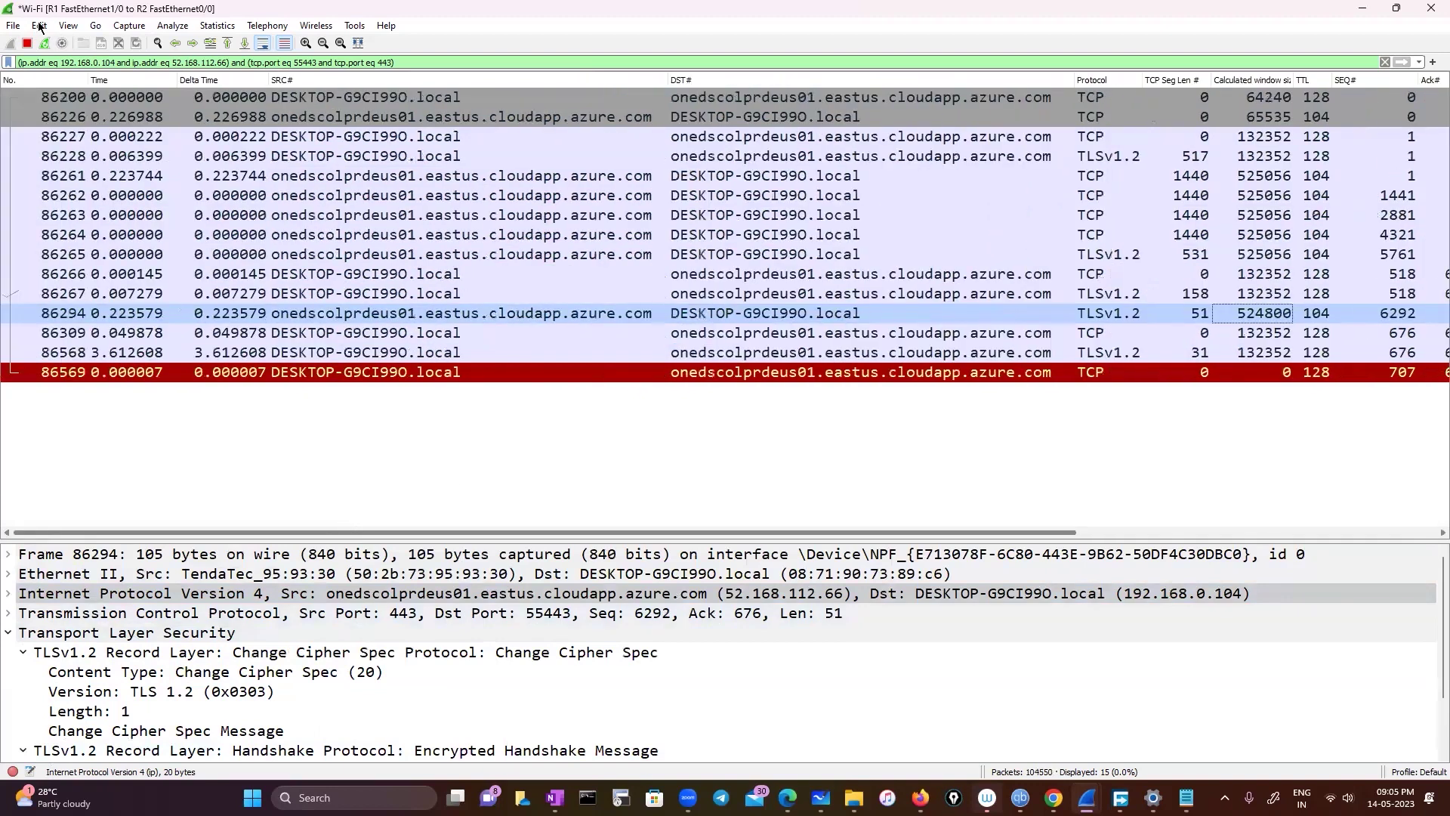
pyautogui.hscroll(5, 104, 414)
# Clear the entry in the text field of the TLS protocol preferences and accept the settings
pyautogui.hotkey('ctrl', 'shift', 'p')
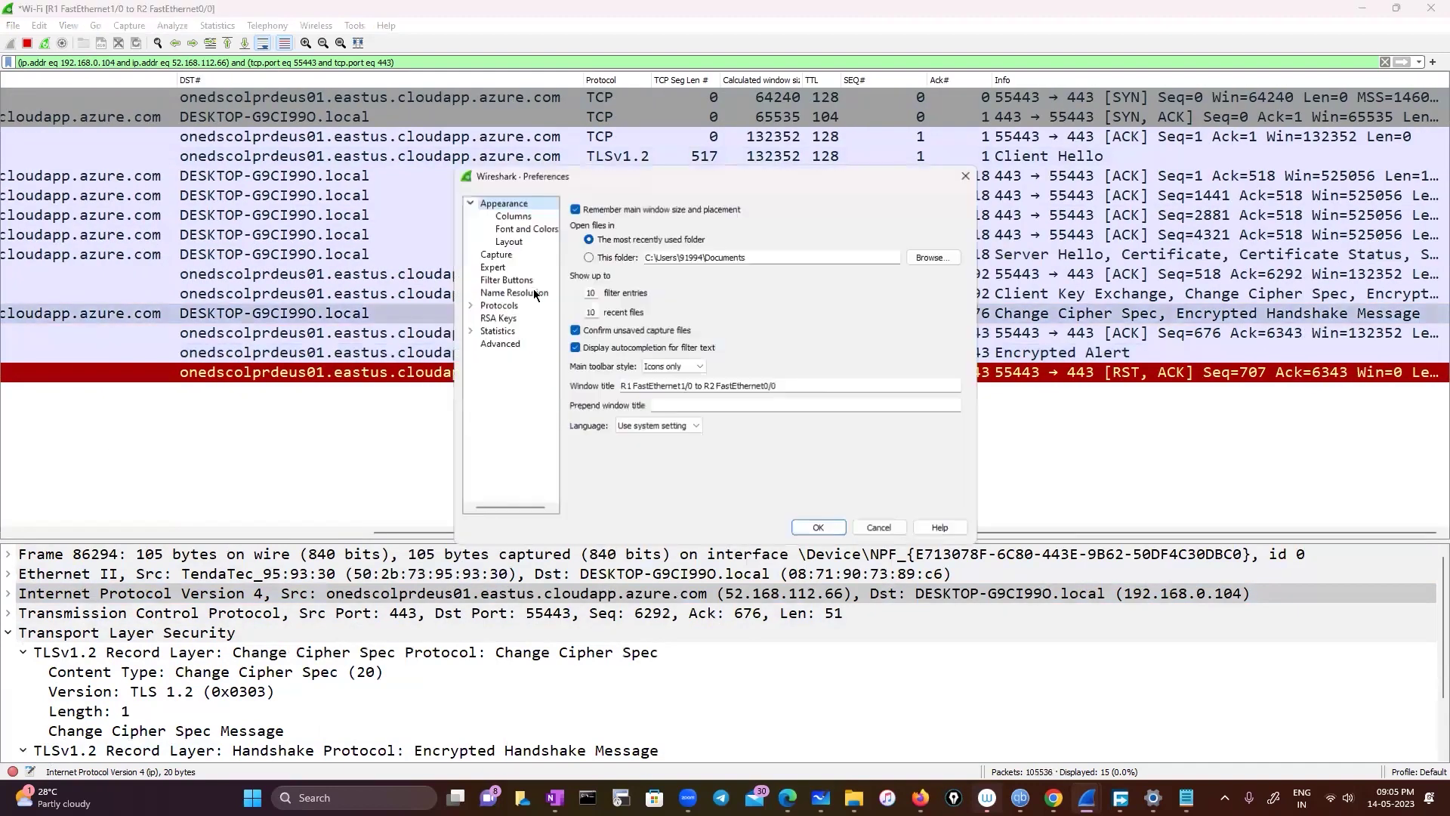
pyautogui.click(469, 306)
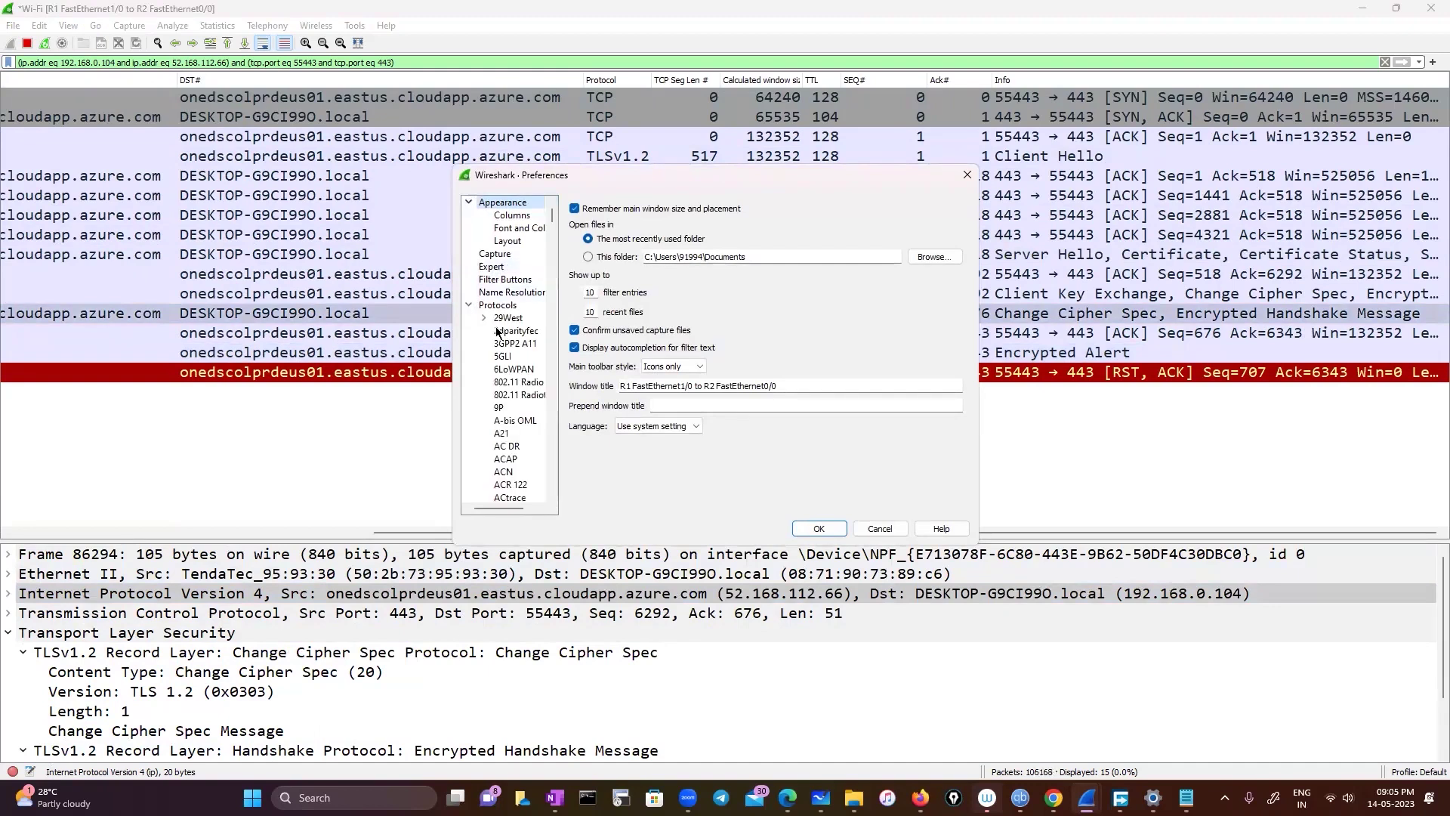
pyautogui.click(513, 344)
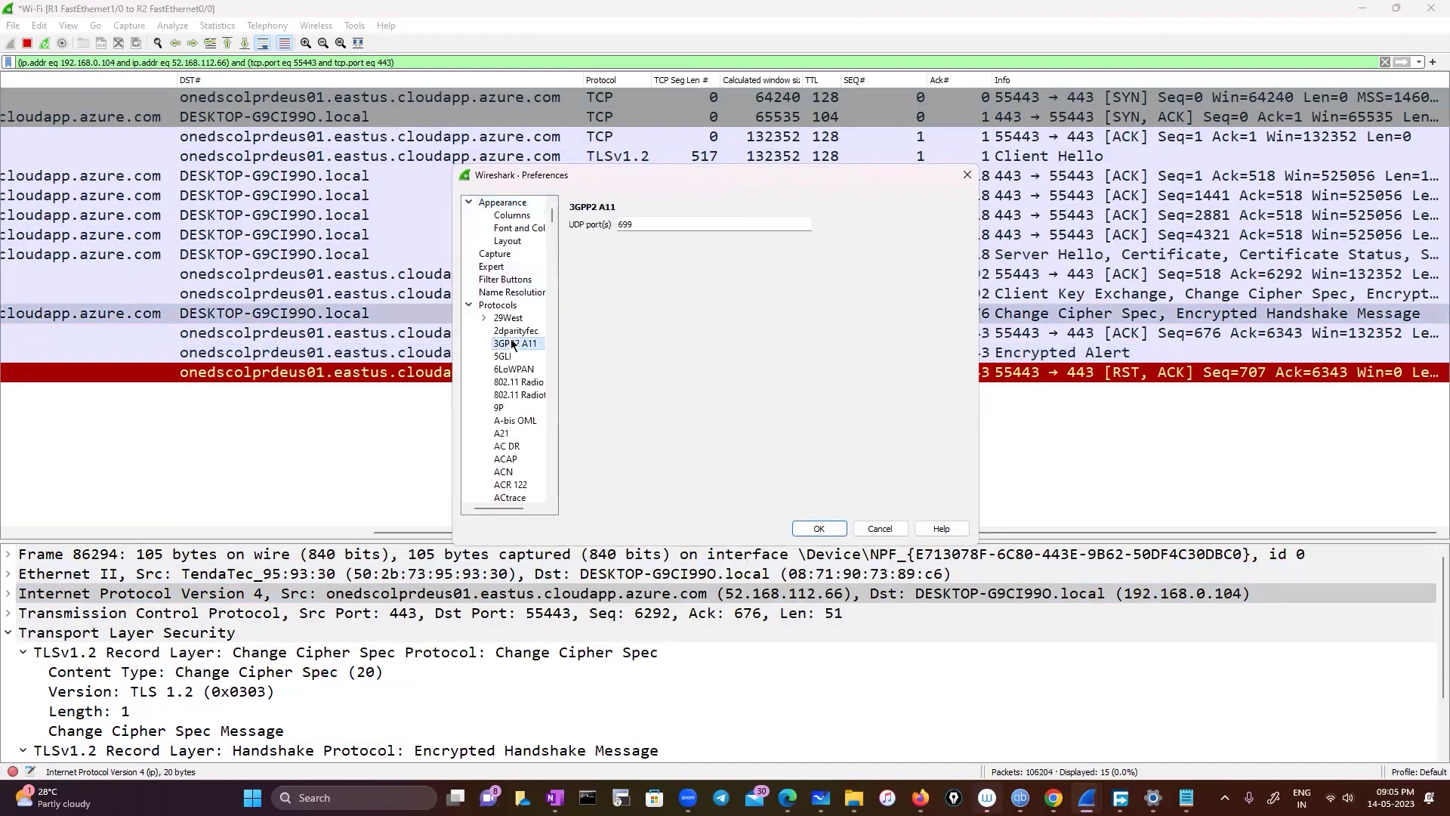
pyautogui.write('tls')
pyautogui.tripleClick(579, 365)
pyautogui.press('BackSpace')
pyautogui.click(818, 528)
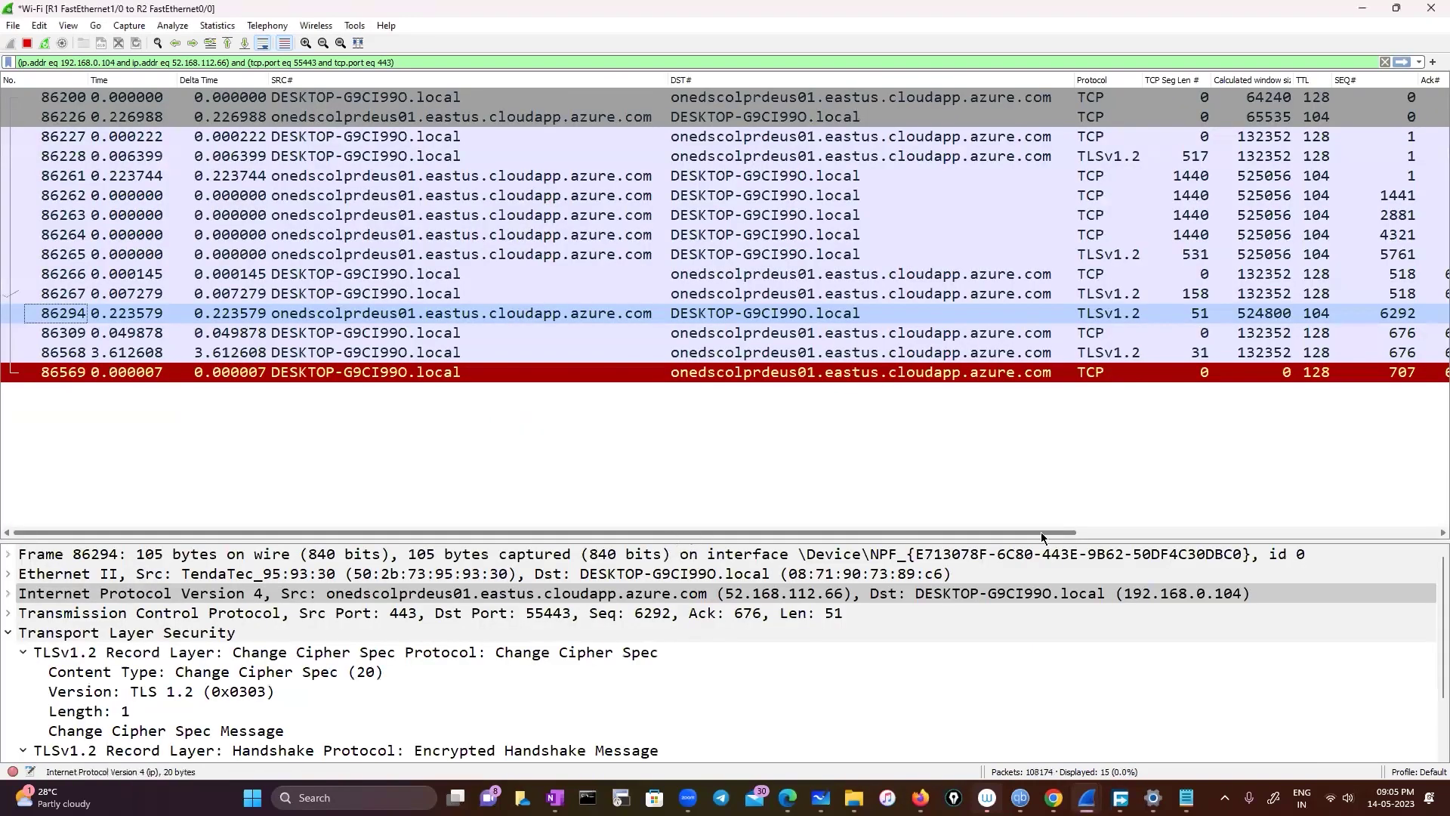
# Select the Client Hello packet and examine the extensions in its TLS handshake details
pyautogui.moveTo(1042, 533); pyautogui.dragTo(1046, 533)
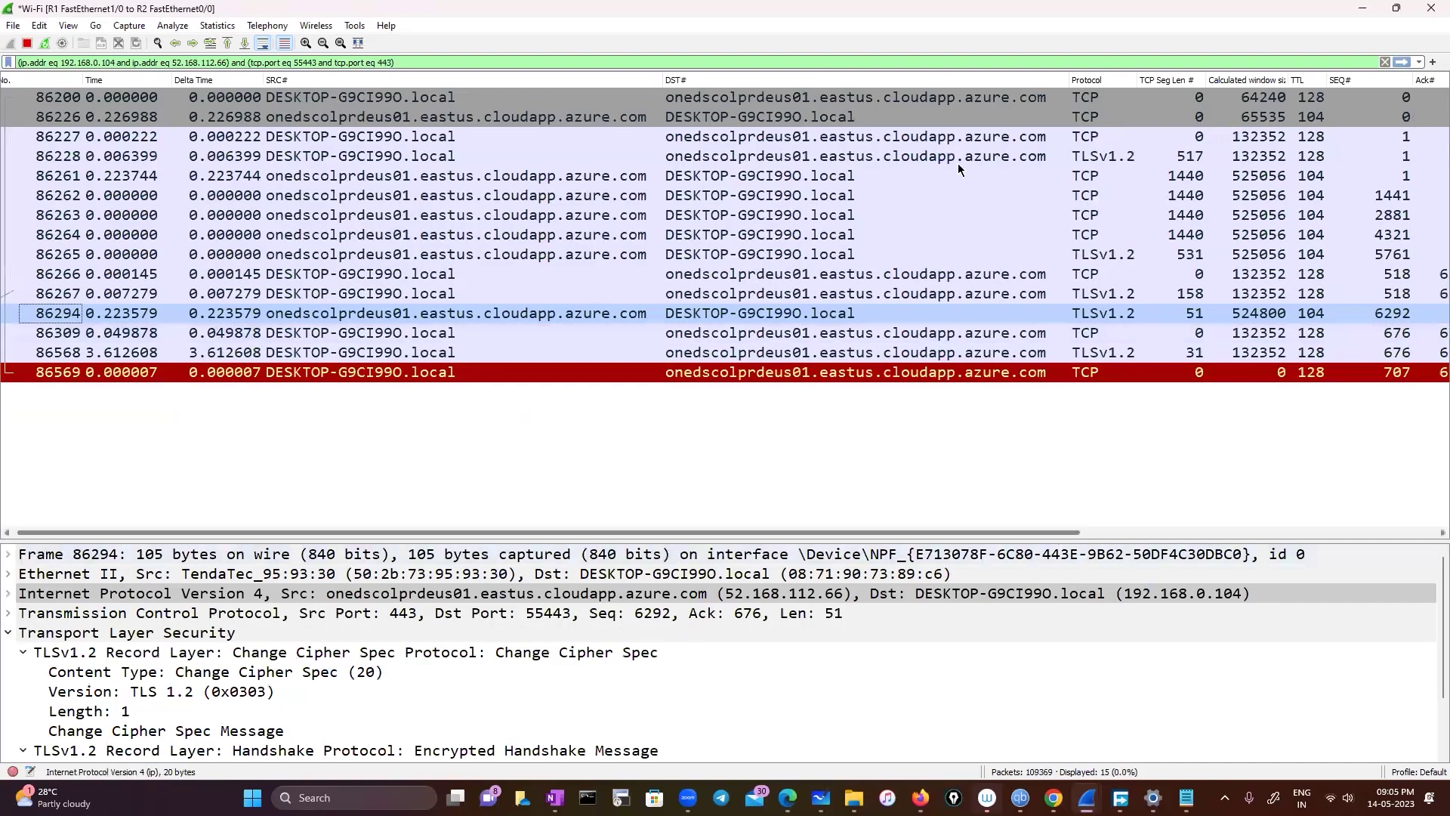
pyautogui.press('Right')
pyautogui.press('Right')
pyautogui.press('Right')
pyautogui.press('Right')
pyautogui.press('Right')
pyautogui.press('Right')
pyautogui.press('Right')
pyautogui.press('Right')
pyautogui.press('Right')
pyautogui.press('Right')
pyautogui.press('Up')
pyautogui.press('Up')
pyautogui.press('Up')
pyautogui.press('Up')
pyautogui.press('Up')
pyautogui.press('Up')
pyautogui.press('Up')
pyautogui.press('Up')
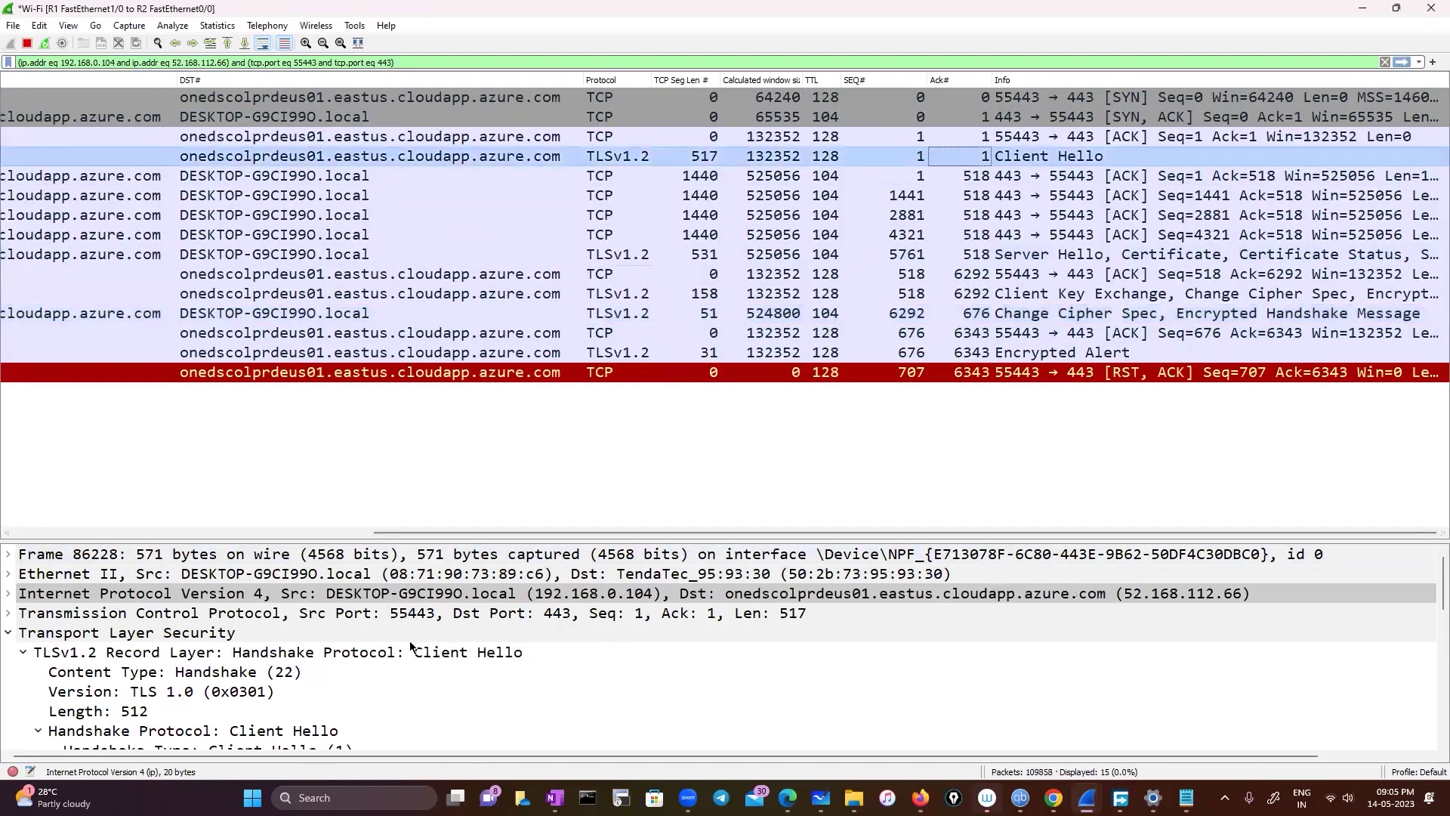
pyautogui.scroll(-8, 393, 680)
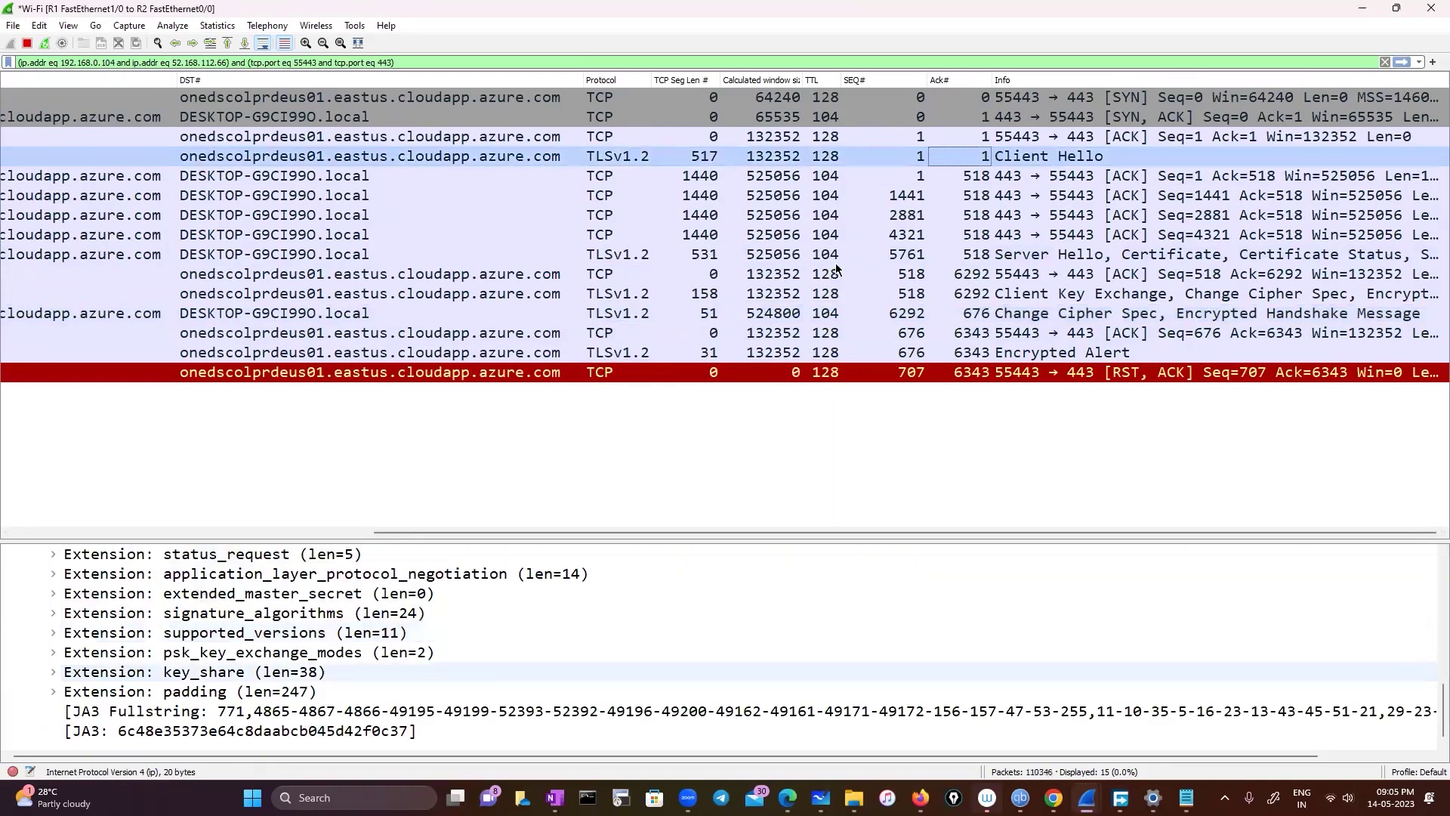
# Select the Server Hello, Certificate packet and examine its EC Diffie-Hellman server parameters
pyautogui.press('Down')
pyautogui.press('Down')
pyautogui.press('Down')
pyautogui.press('Down')
pyautogui.press('Down')
pyautogui.press('Left')
pyautogui.press('Left')
pyautogui.scroll(-10, 425, 694)
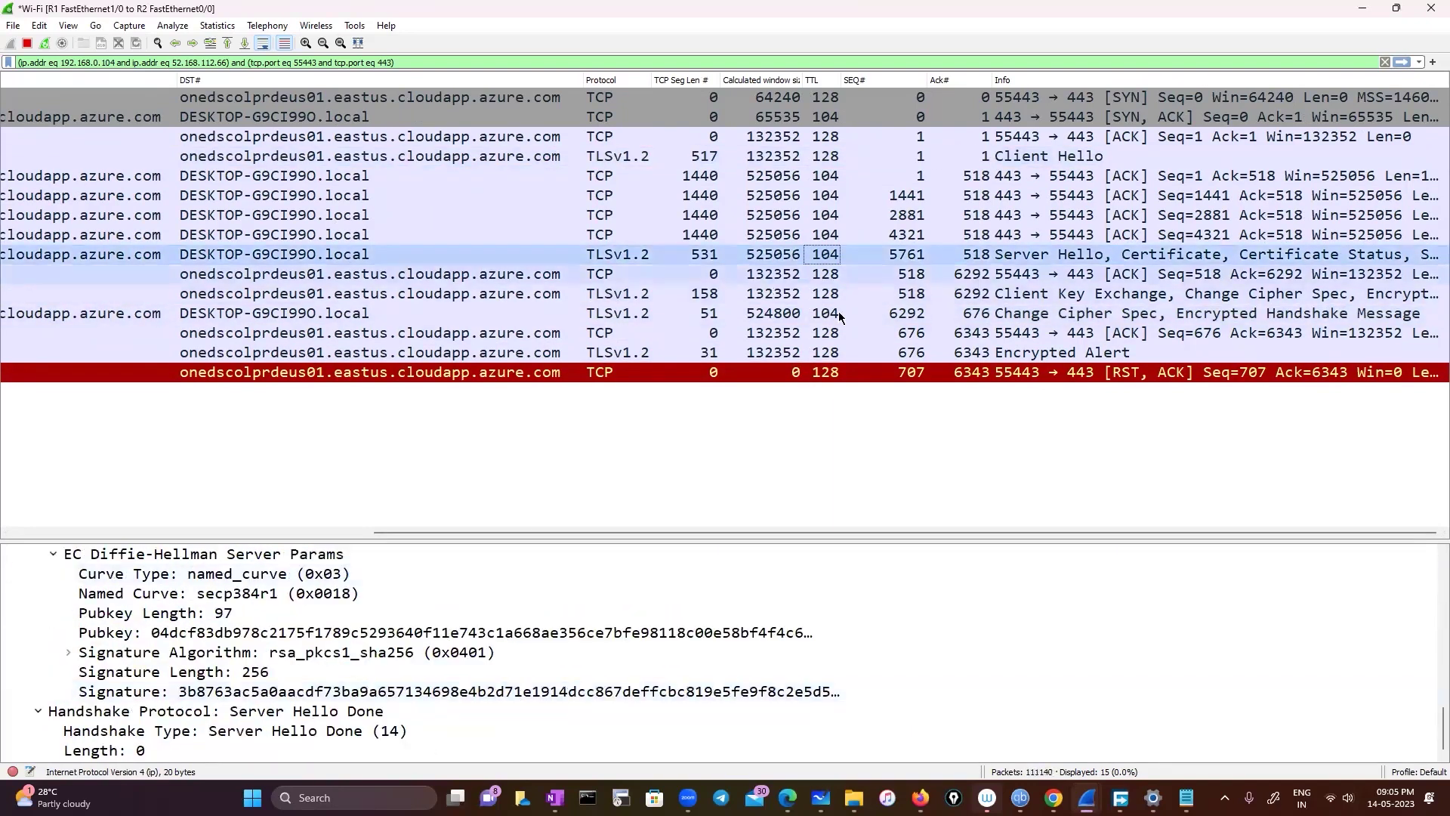
# Examine the Client Key Exchange packet's TLS records and compare them with the Server Hello packet's handshake messages
pyautogui.click(844, 291)
pyautogui.scroll(-4, 443, 708)
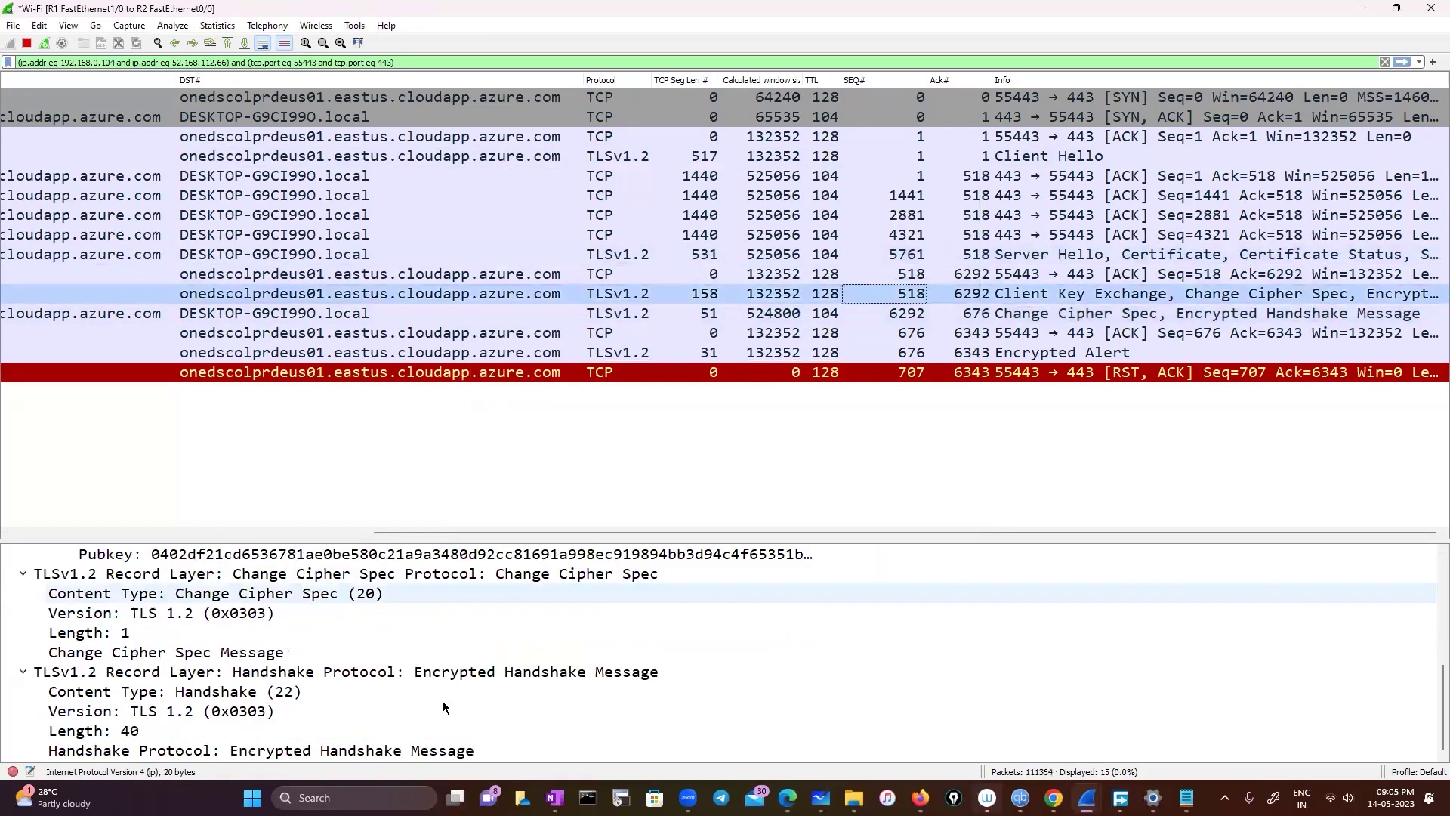
pyautogui.scroll(5, 443, 708)
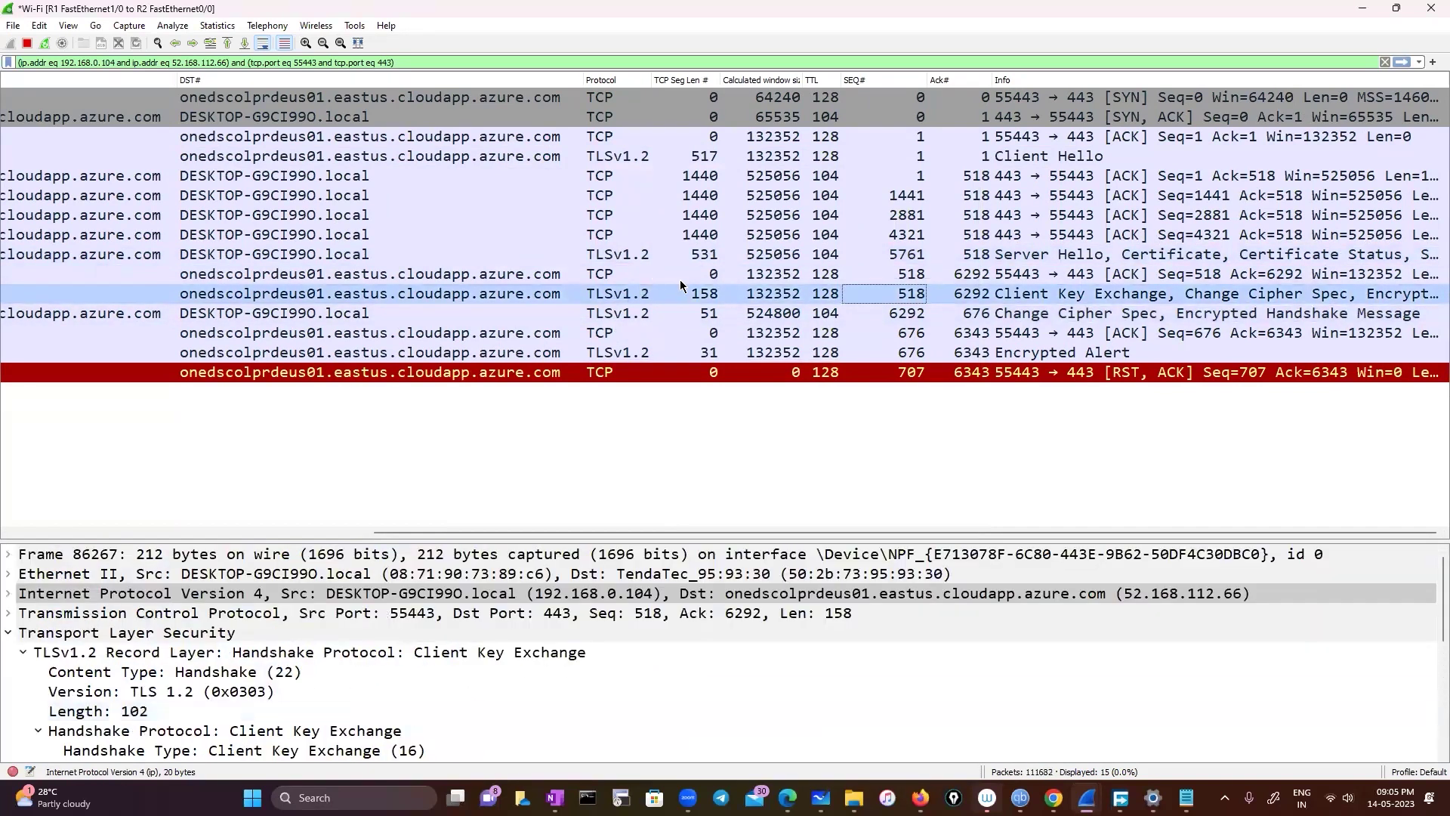
pyautogui.click(687, 254)
pyautogui.scroll(-10, 428, 654)
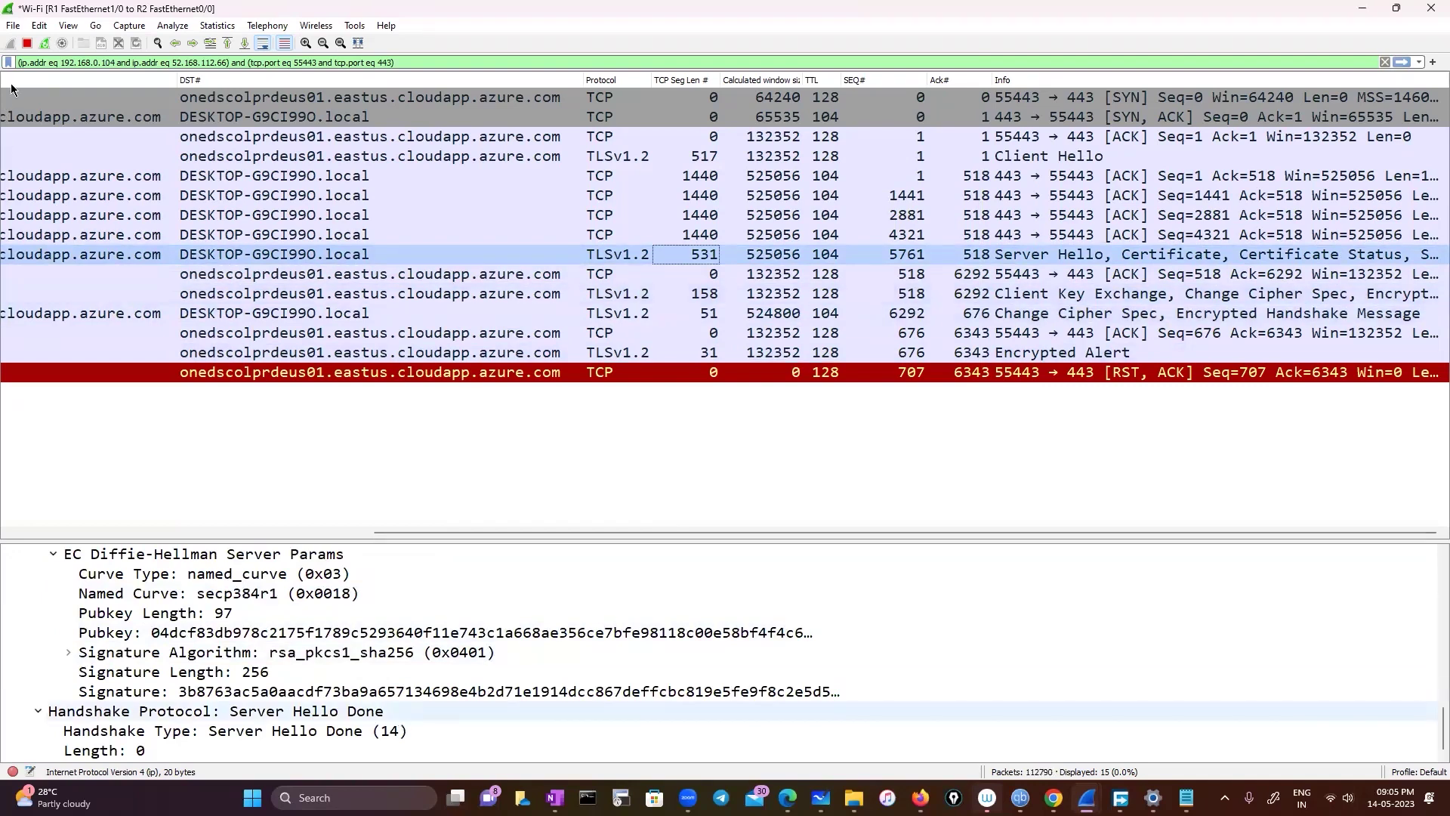
pyautogui.scroll(10, 428, 654)
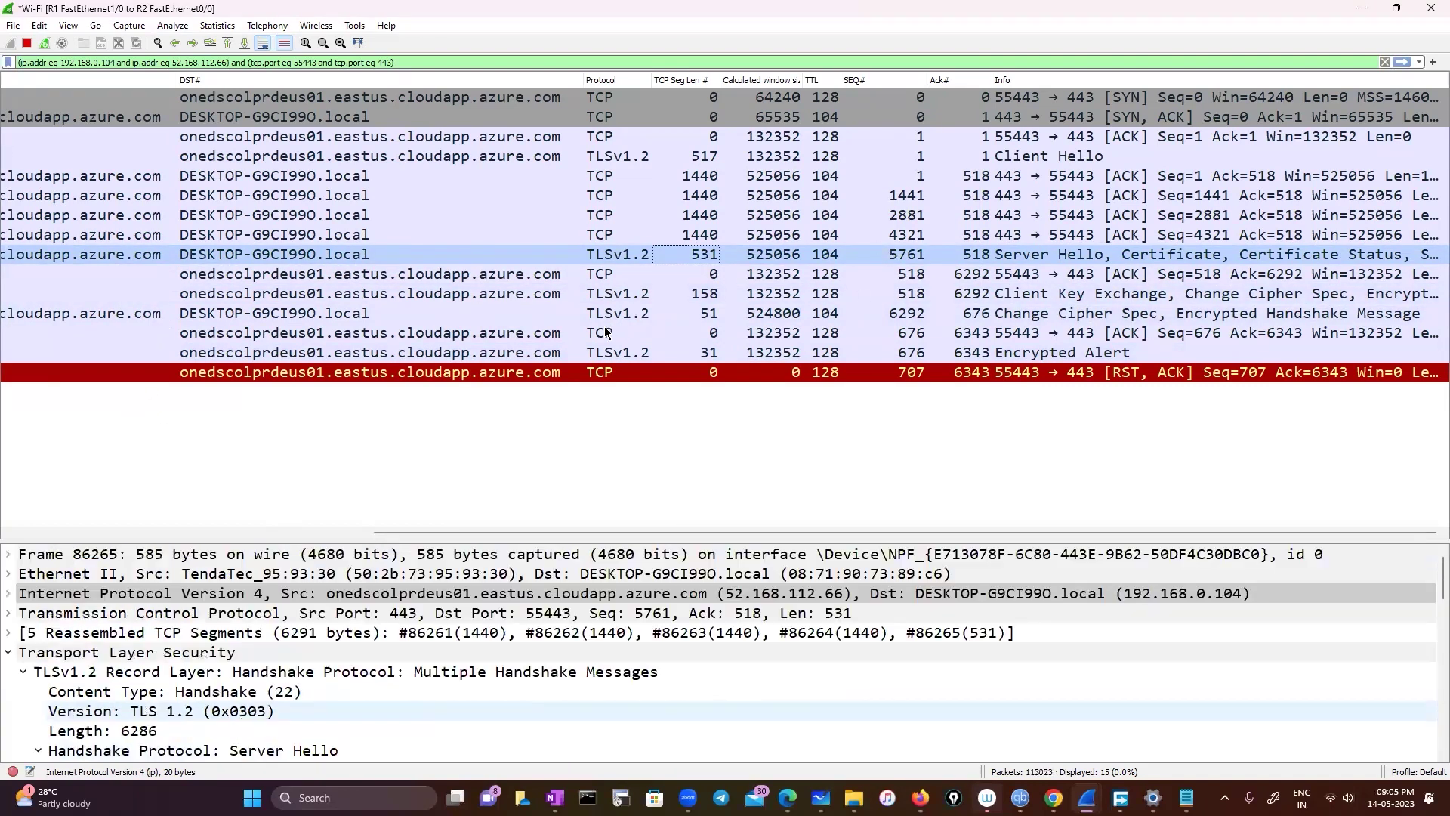
# Sort the packet list by the DST# column
pyautogui.hotkey('ctrl', 'shift', 'p')
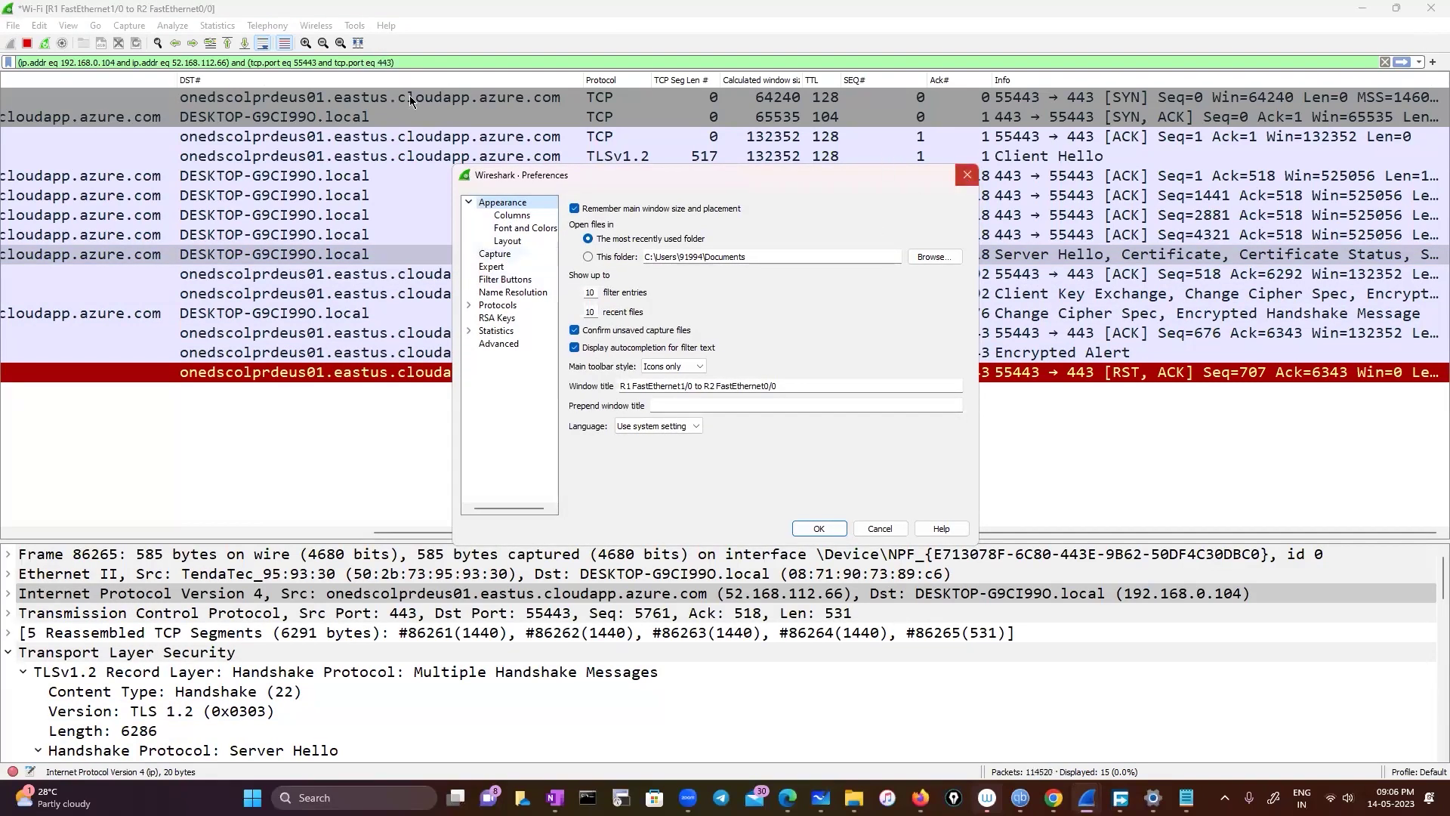
pyautogui.press('Escape')
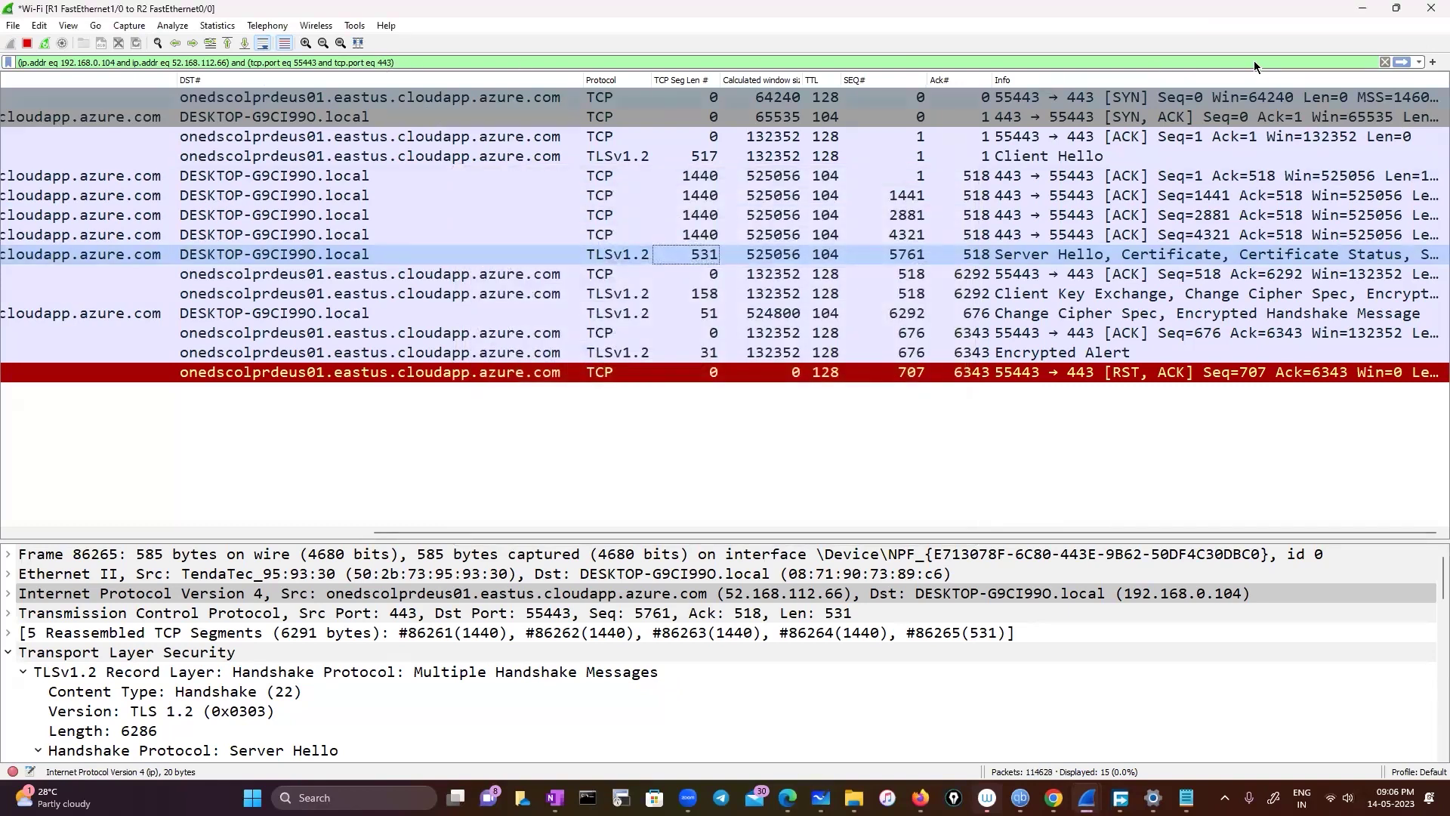
pyautogui.click(317, 76)
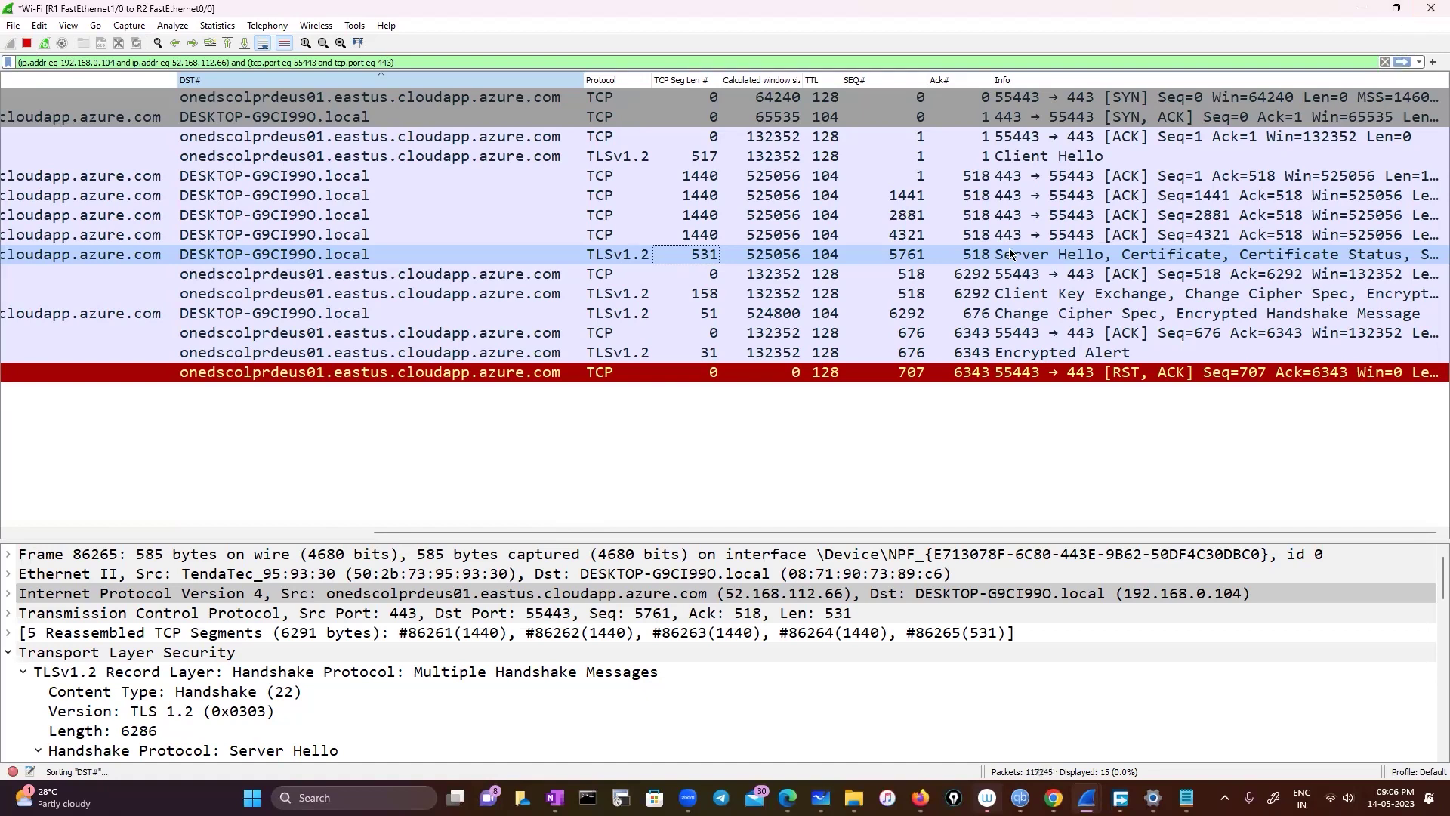
pyautogui.click(1367, 11)
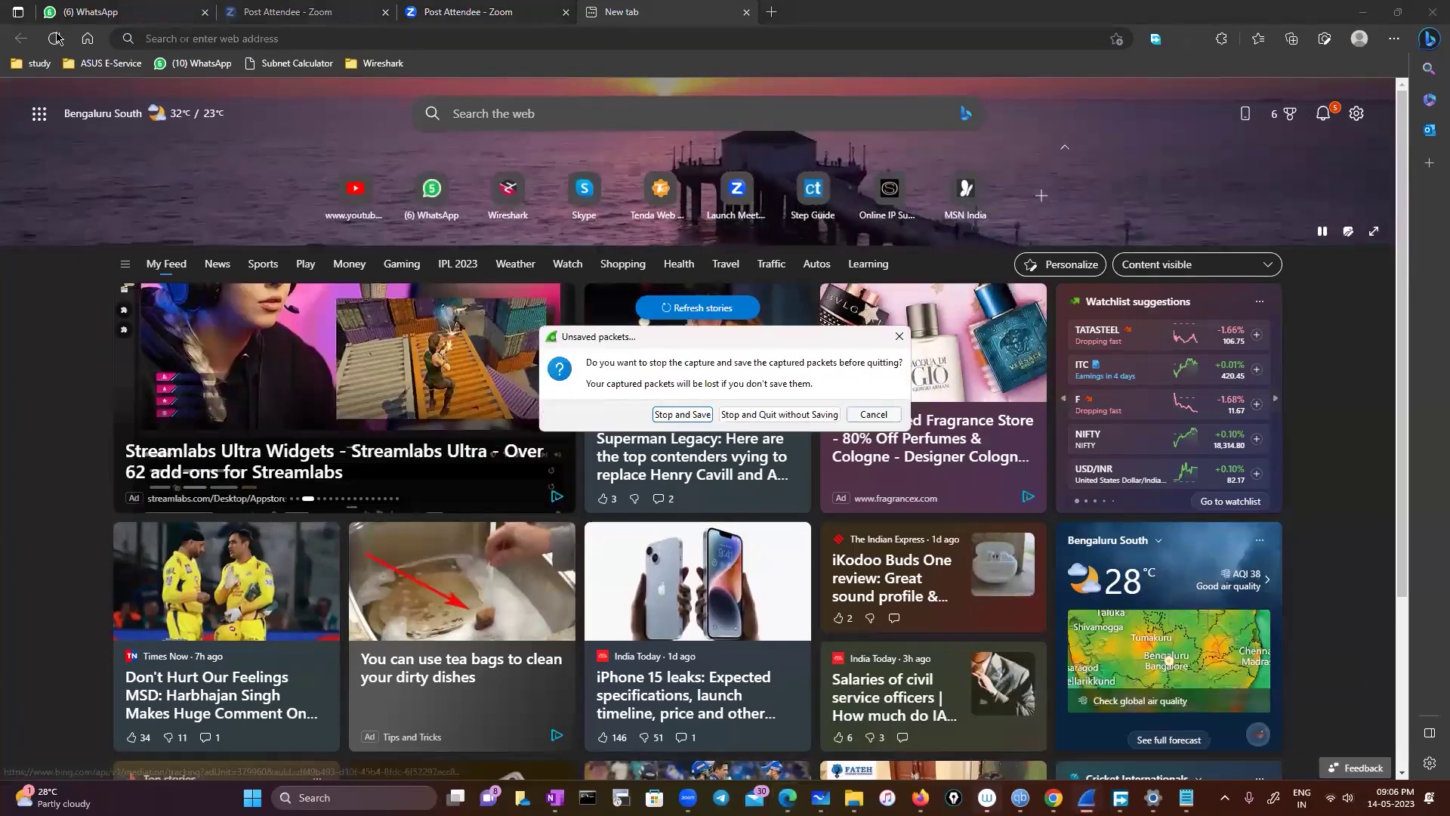
pyautogui.press('Escape')
# Select the Change Cipher Spec packet and examine its Change Cipher Spec and Encrypted Handshake Message records
pyautogui.click(378, 235)
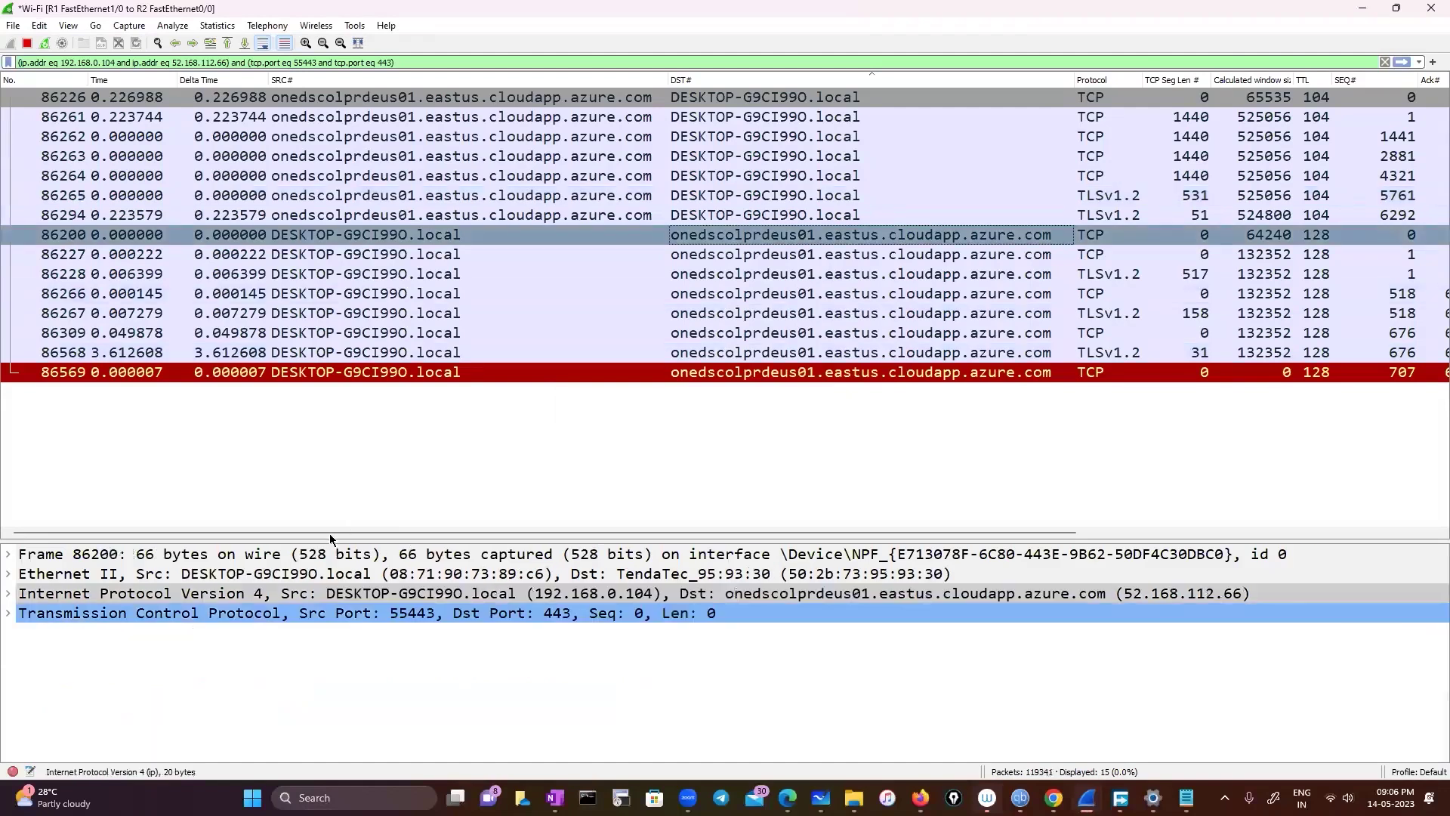
pyautogui.click(770, 216)
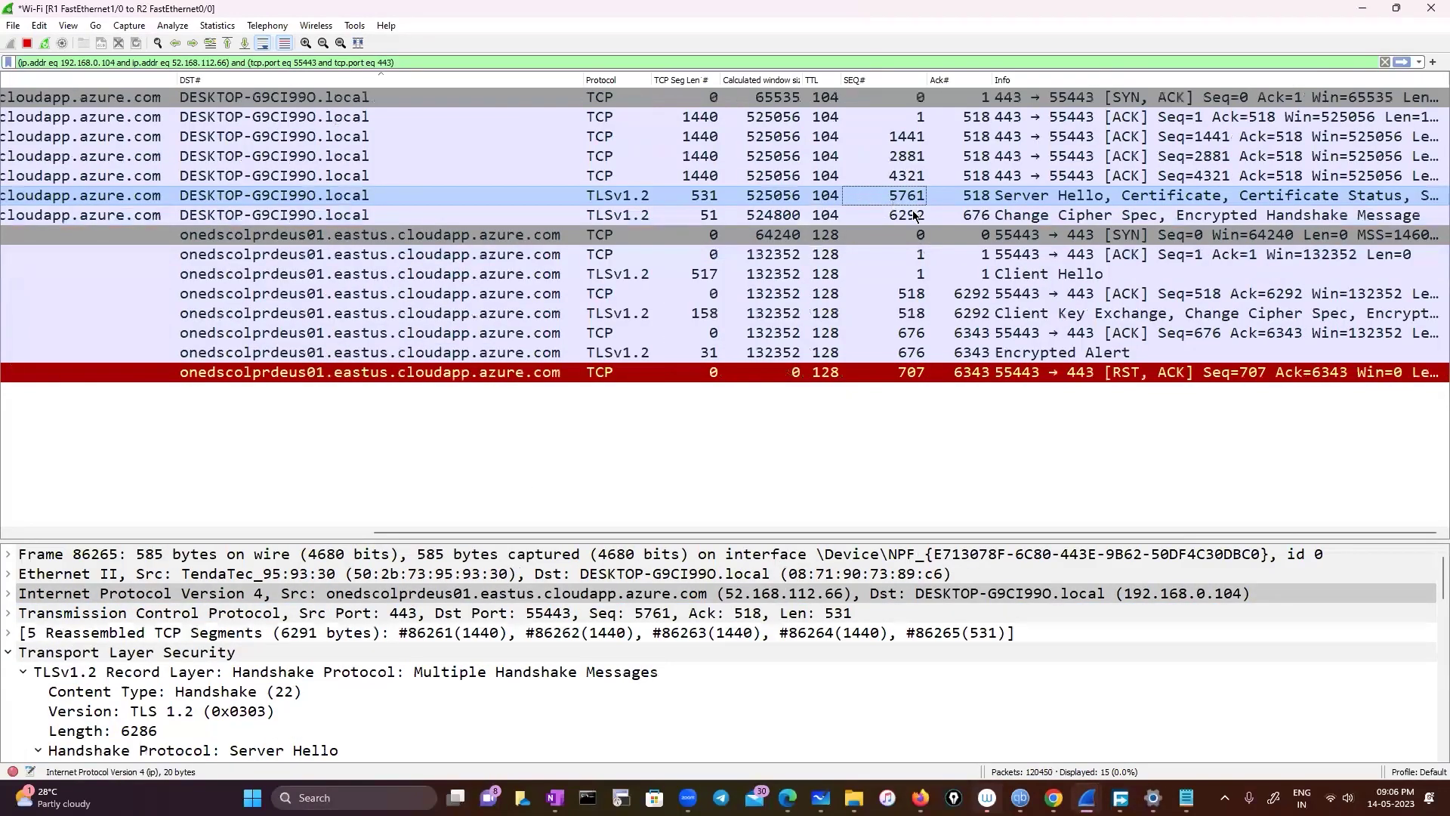
pyautogui.click(876, 215)
pyautogui.scroll(-1, 429, 649)
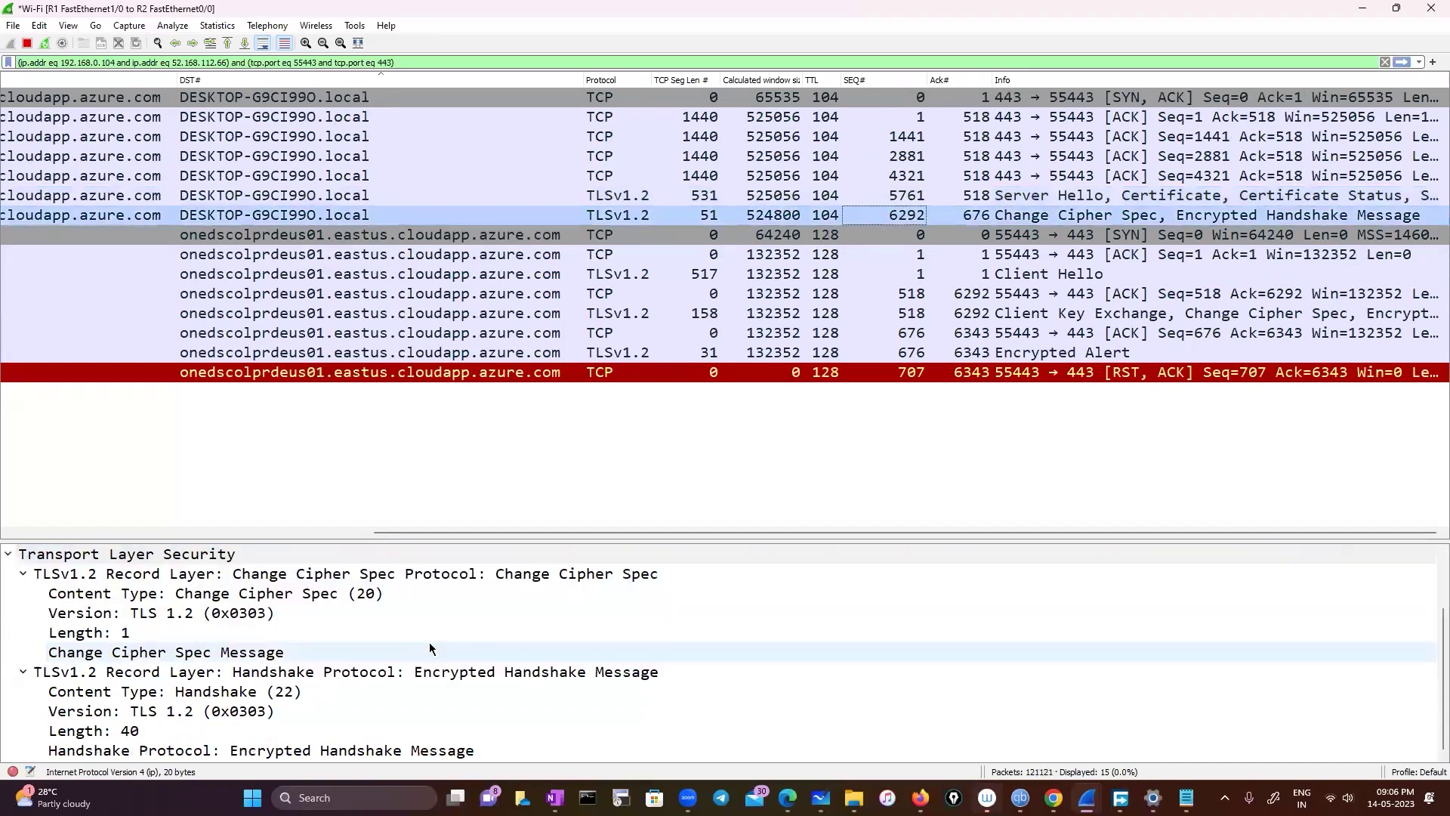
pyautogui.scroll(1, 429, 644)
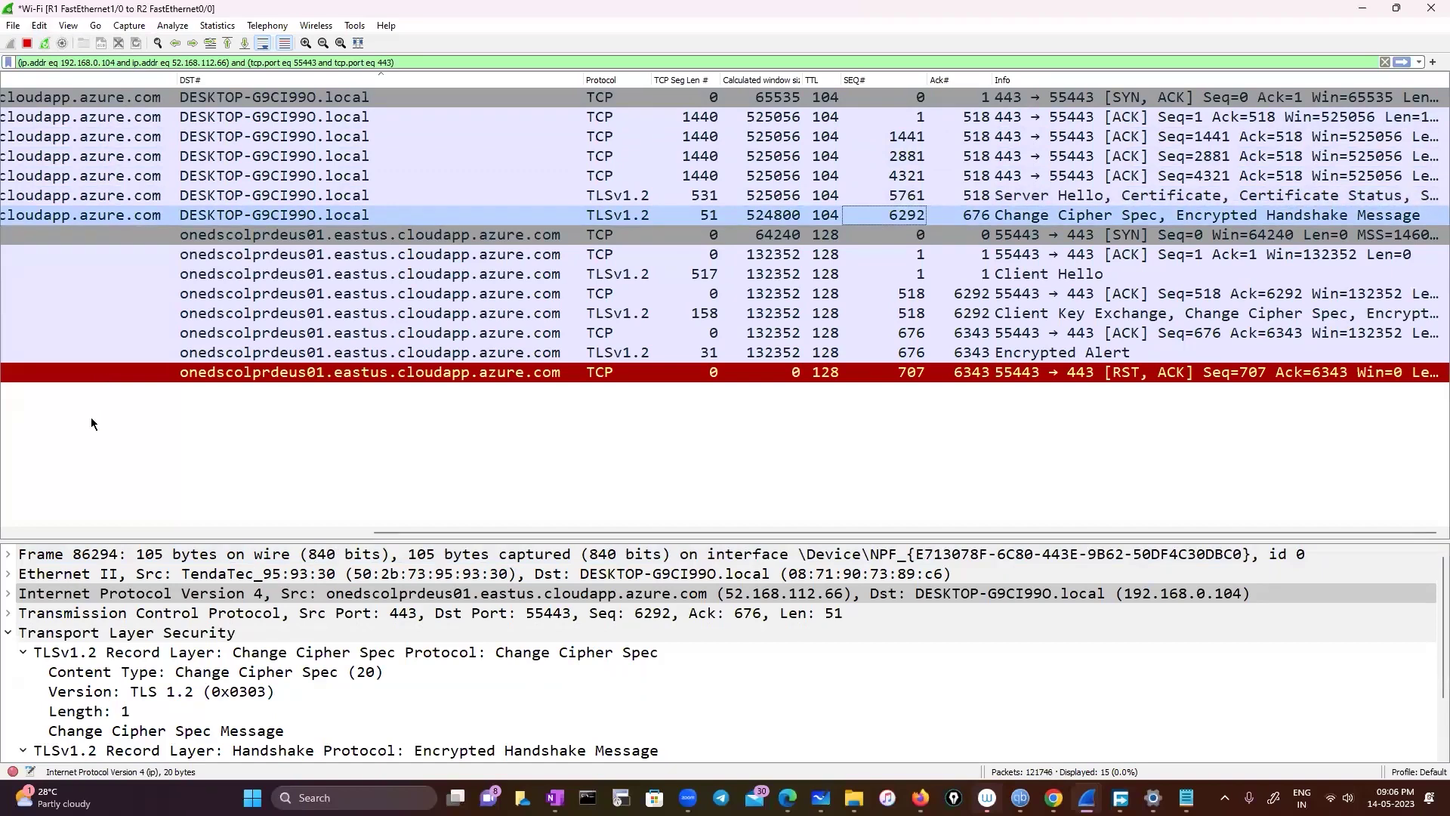
# Open the TLS protocol preferences and accept the settings
pyautogui.hotkey('alt', 'e')
pyautogui.press('Return')
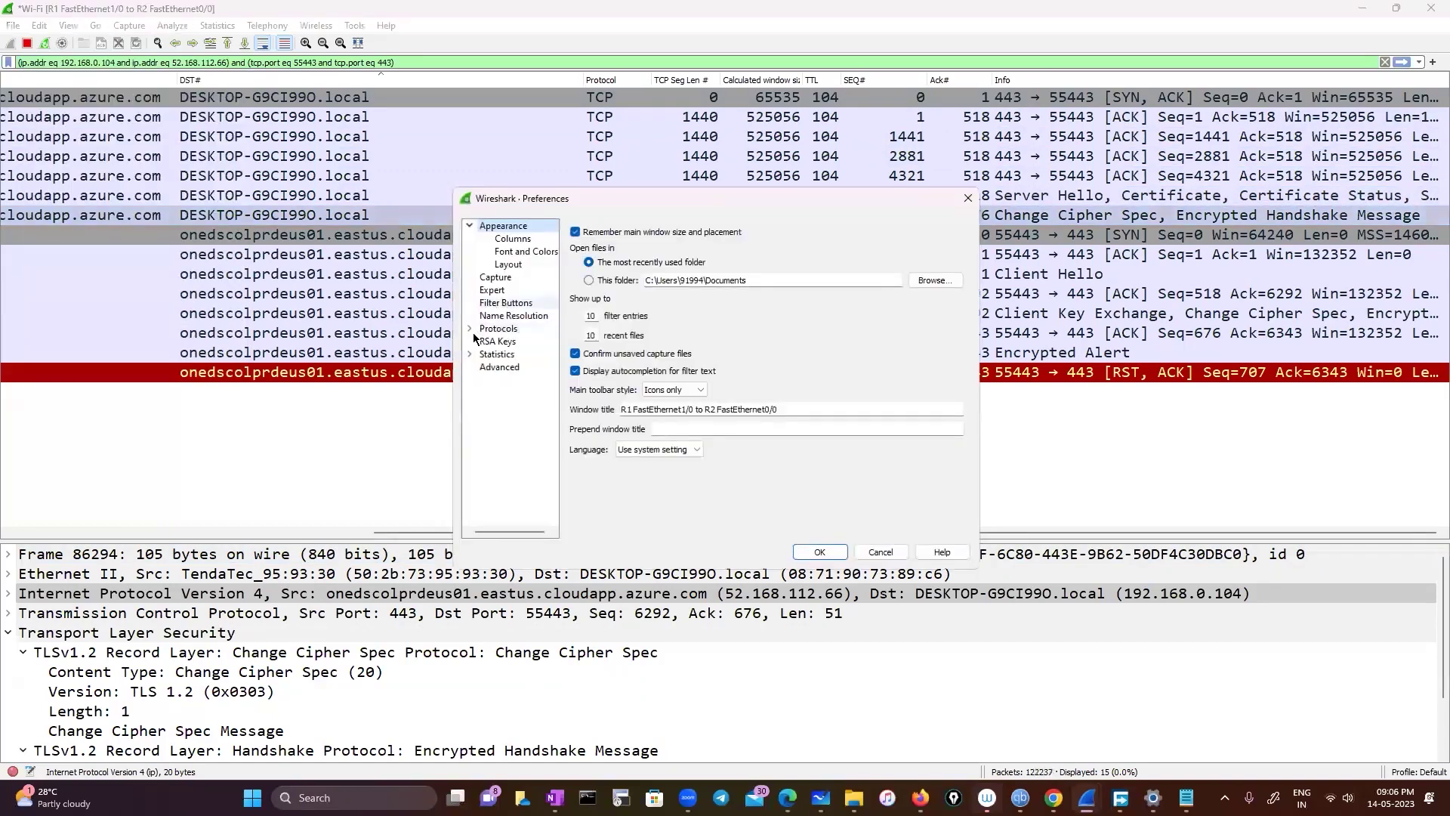
pyautogui.click(511, 370)
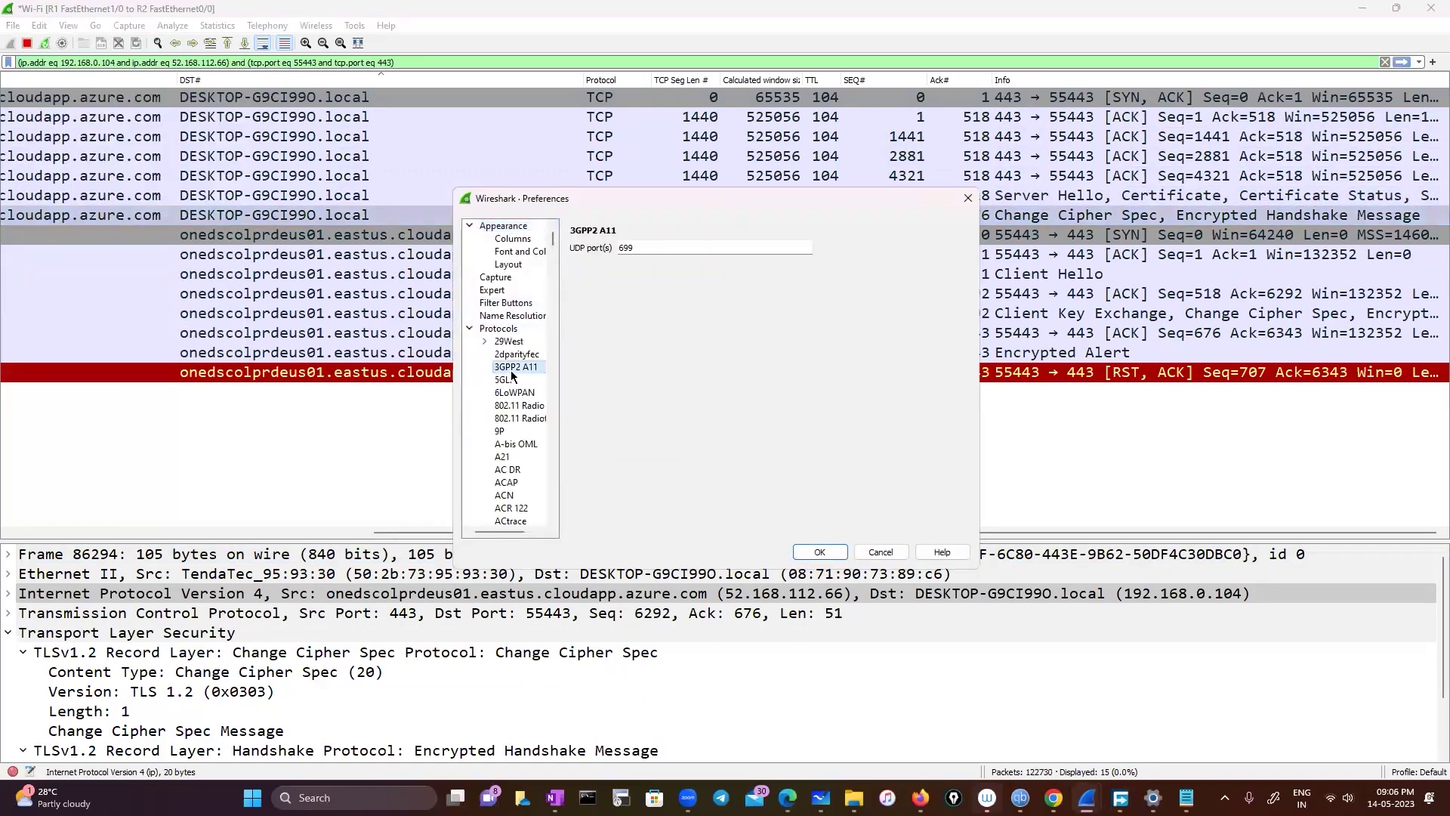
pyautogui.write('tls')
pyautogui.click(819, 551)
# Clear the IP address and TCP port display filter so that all captured packets are listed
pyautogui.click(1384, 61)
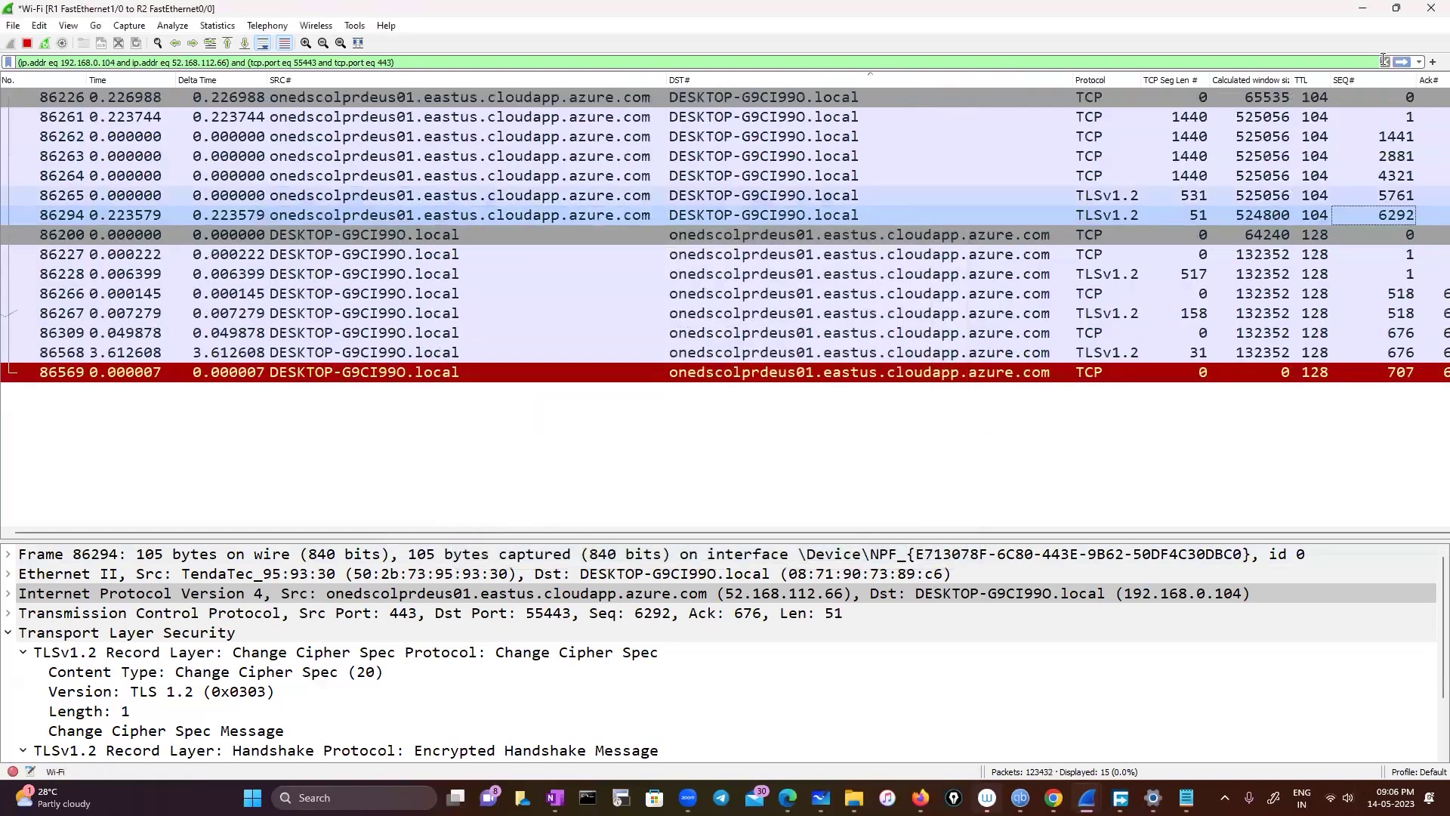
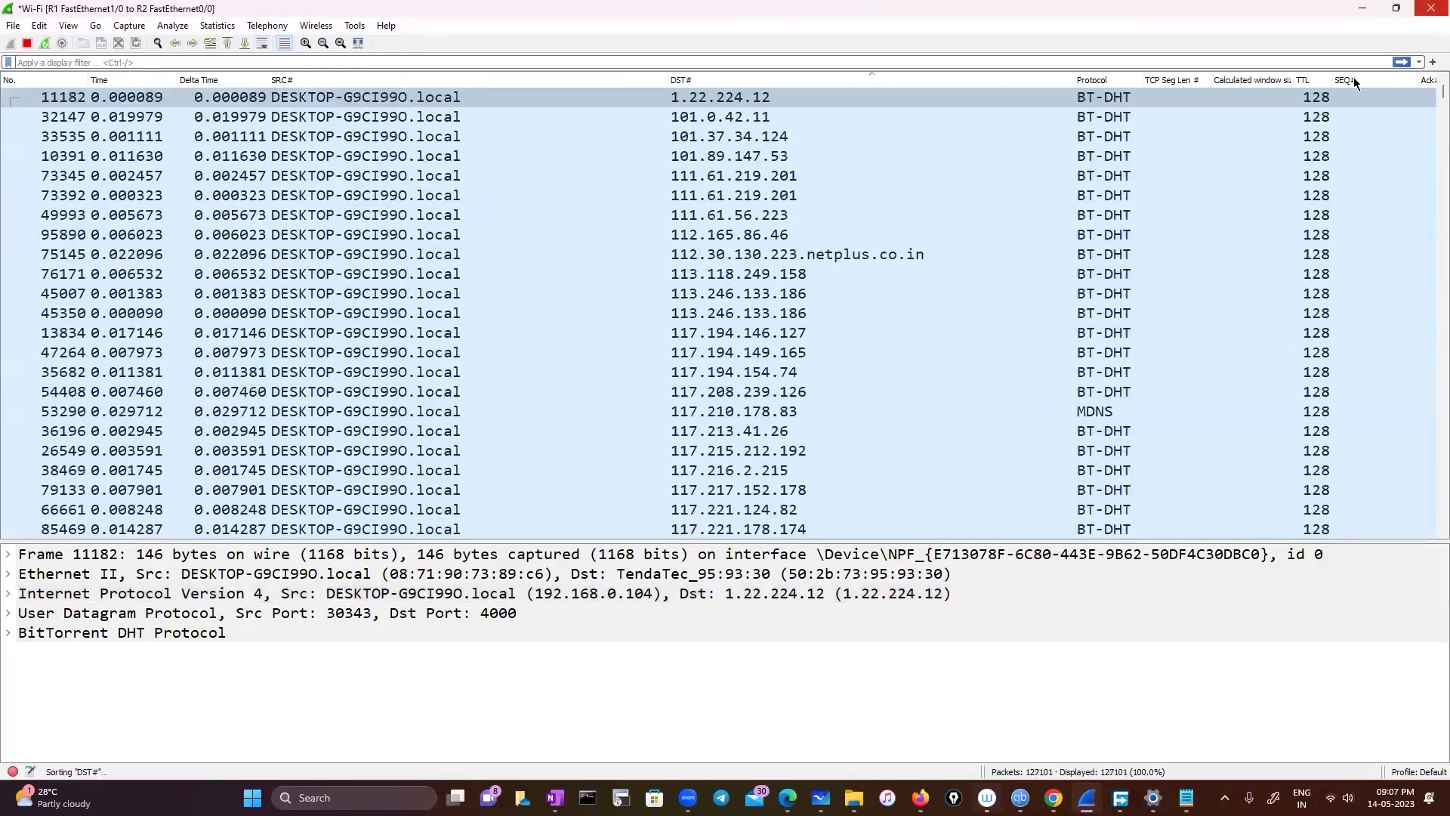
pyautogui.moveTo(788, 798)
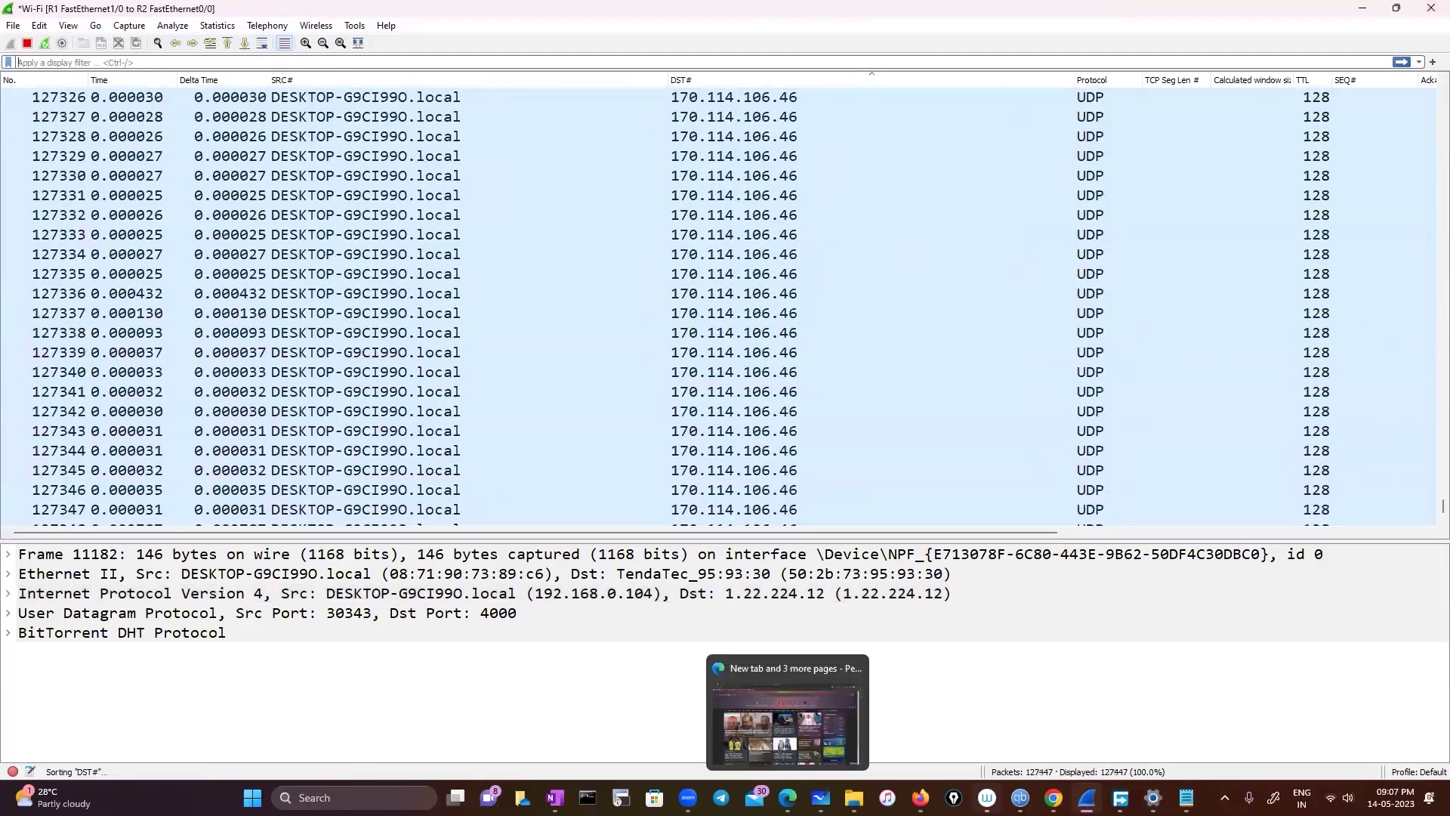
pyautogui.moveTo(1086, 798)
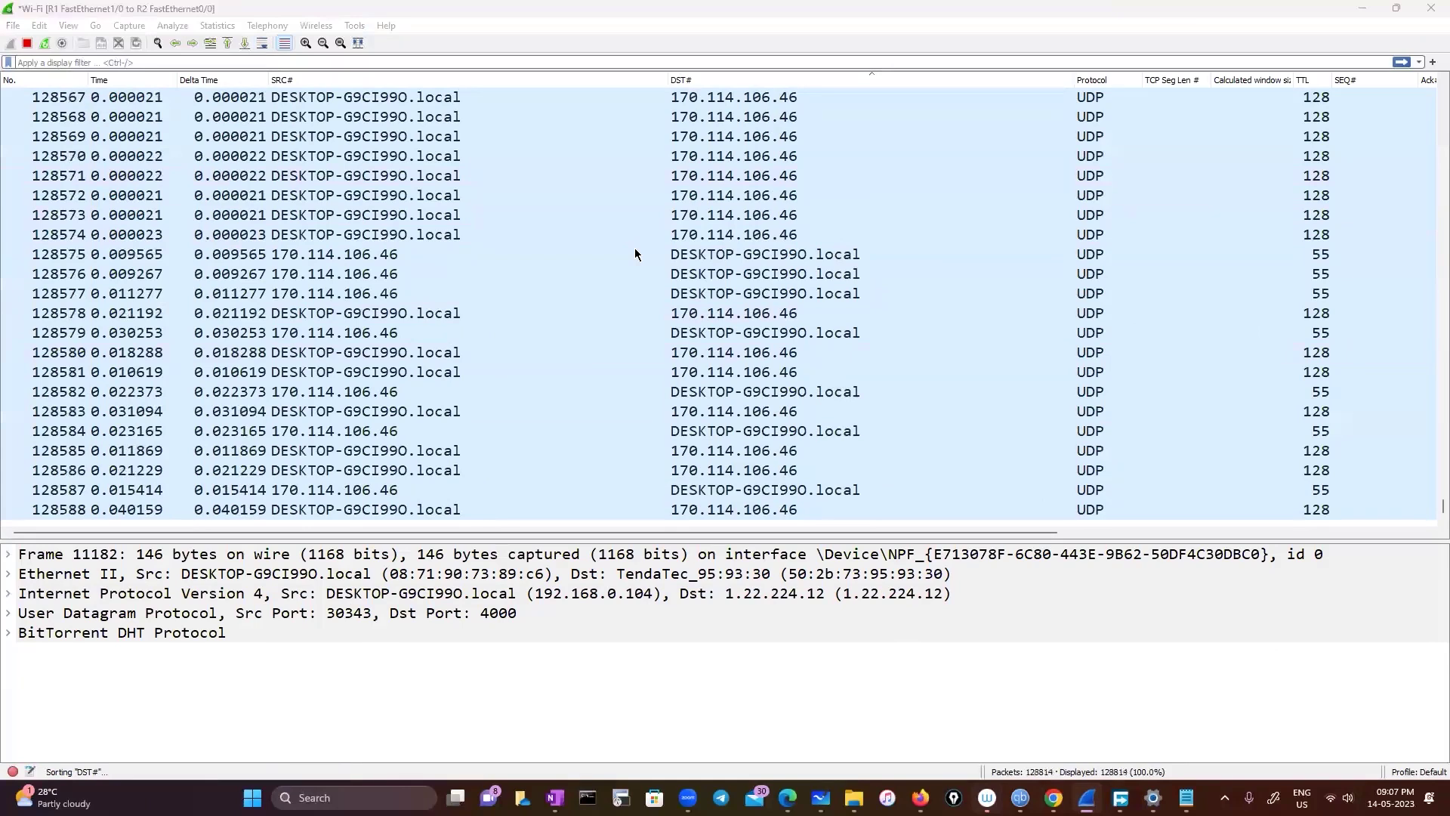
# Open Task Manager and end the running Wireshark tasks
pyautogui.hotkey('ctrl', 'shift', 'Escape')
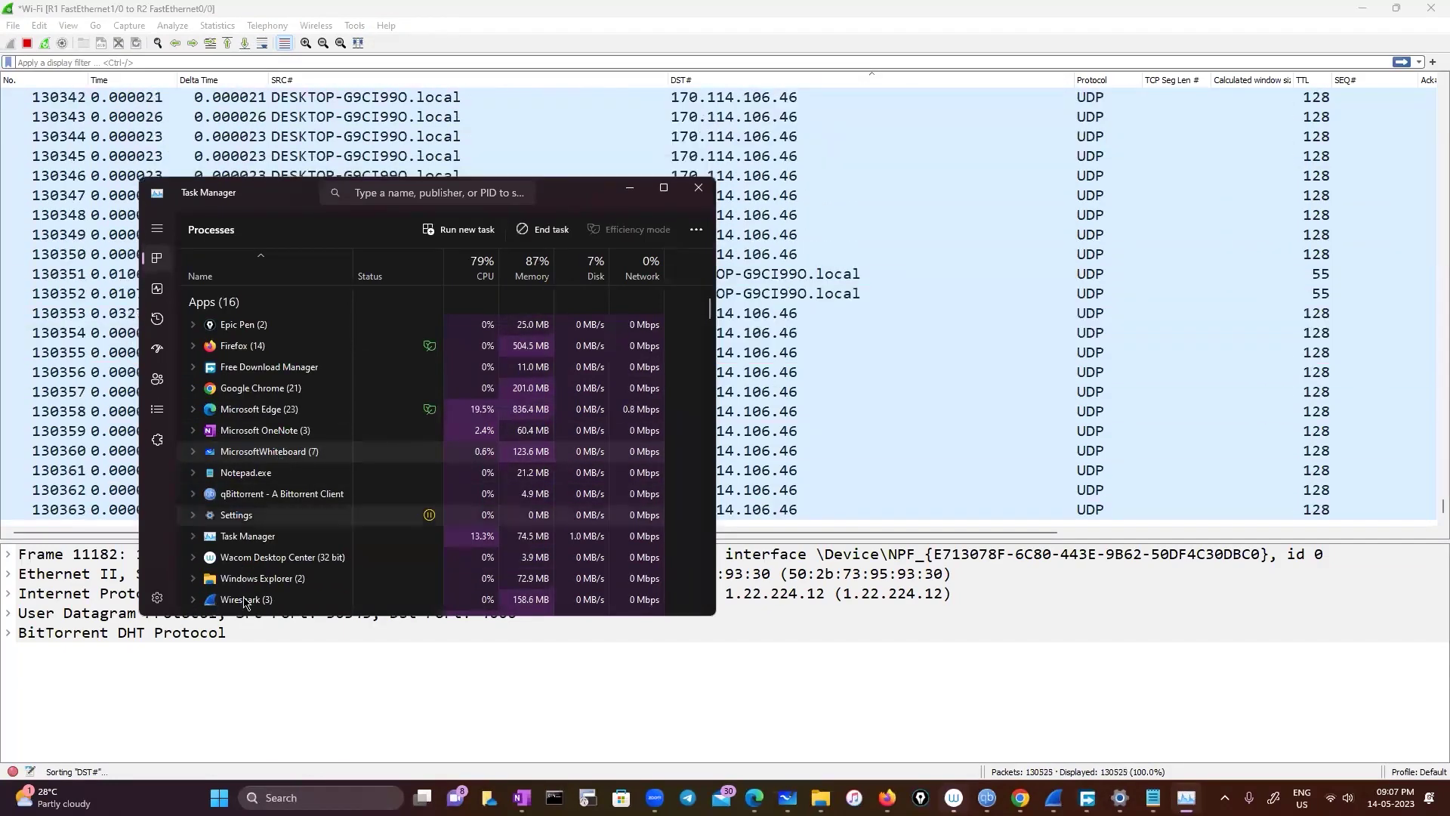
pyautogui.rightClick(247, 382)
pyautogui.click(297, 425)
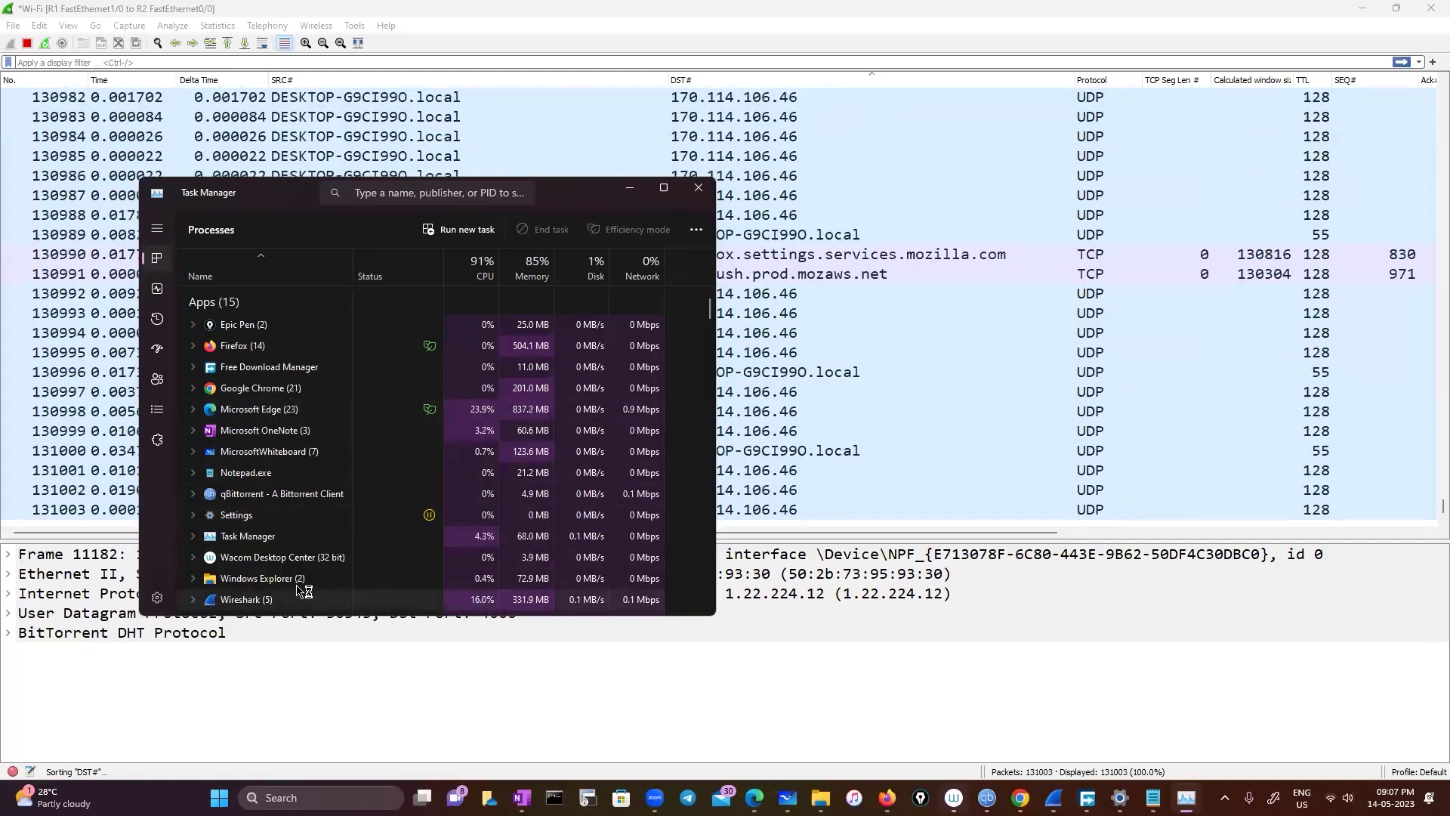
pyautogui.scroll(-2, 298, 591)
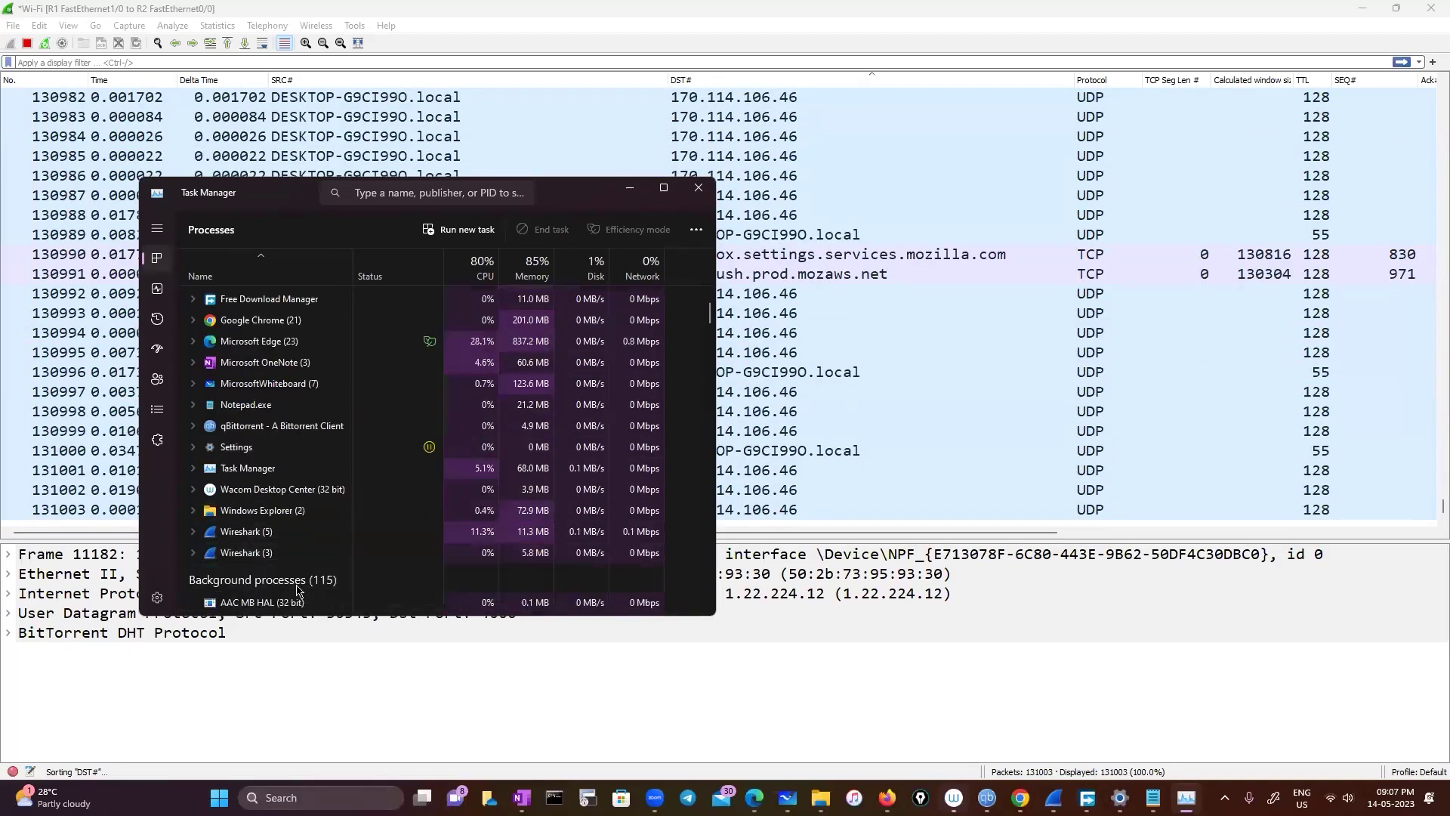
pyautogui.rightClick(286, 531)
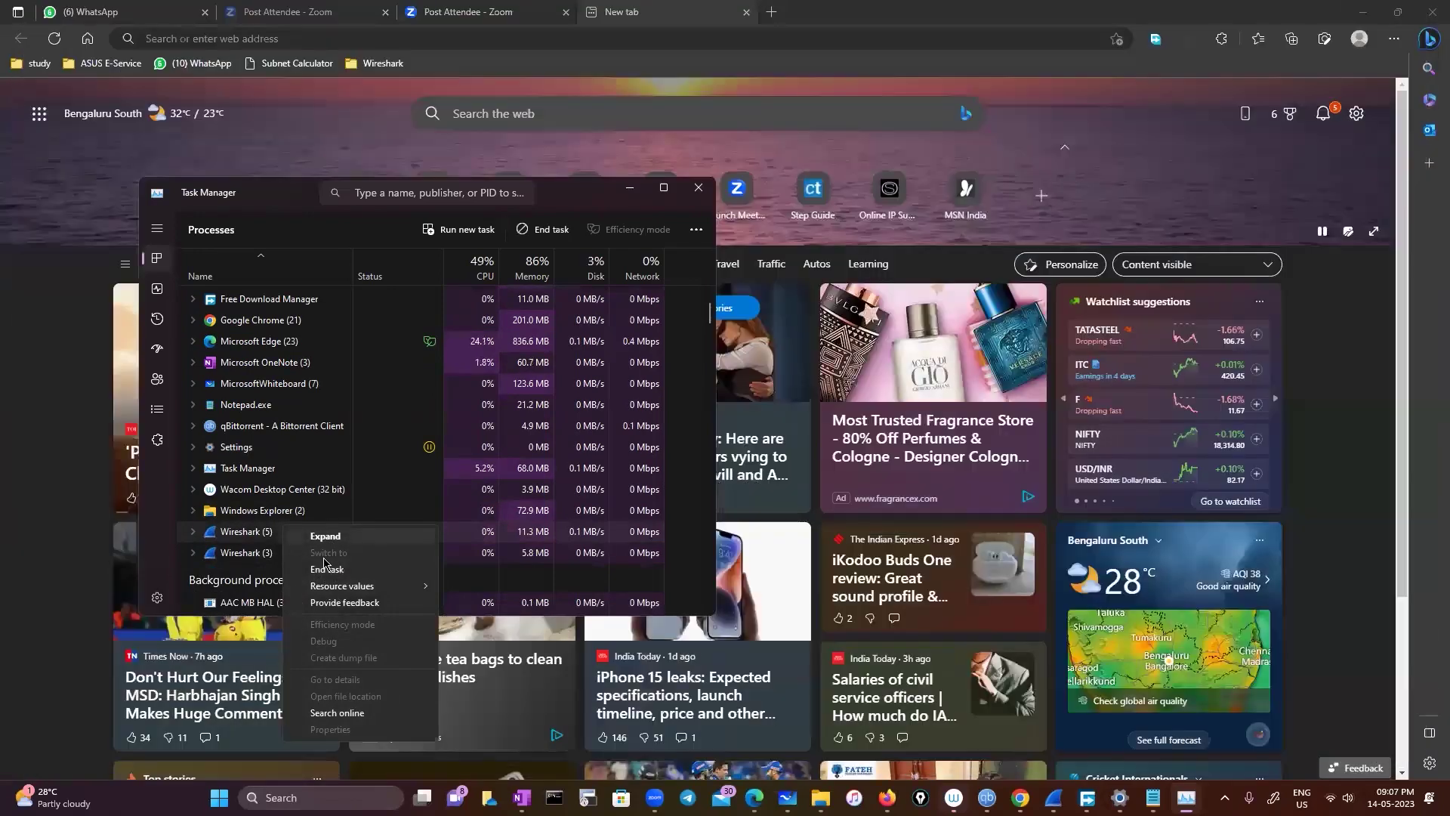
pyautogui.click(318, 569)
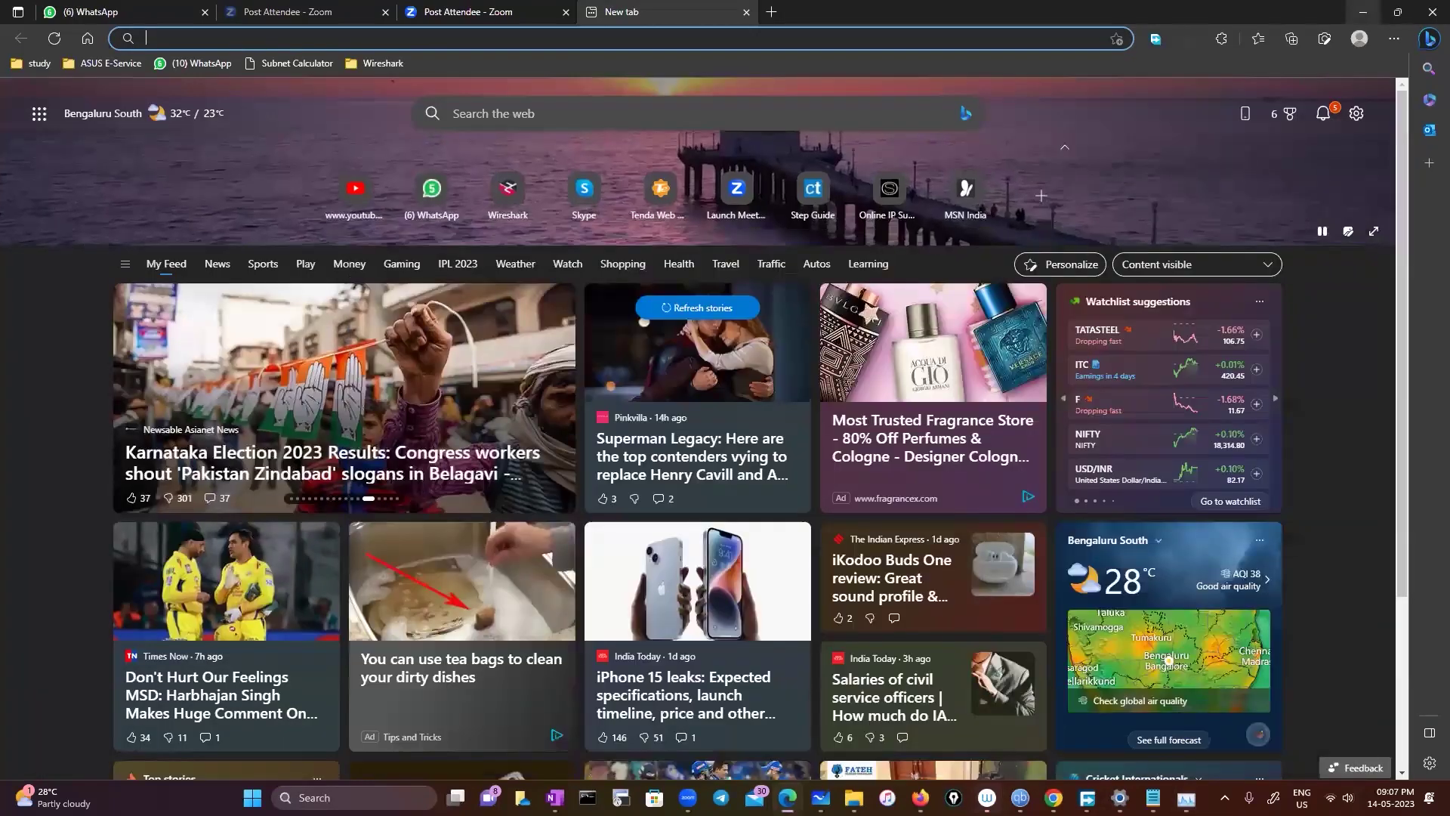
# Relaunch Wireshark, start a live capture on the Wi-Fi interface and maximize the capture window
pyautogui.press('super')
pyautogui.write('wireshark')
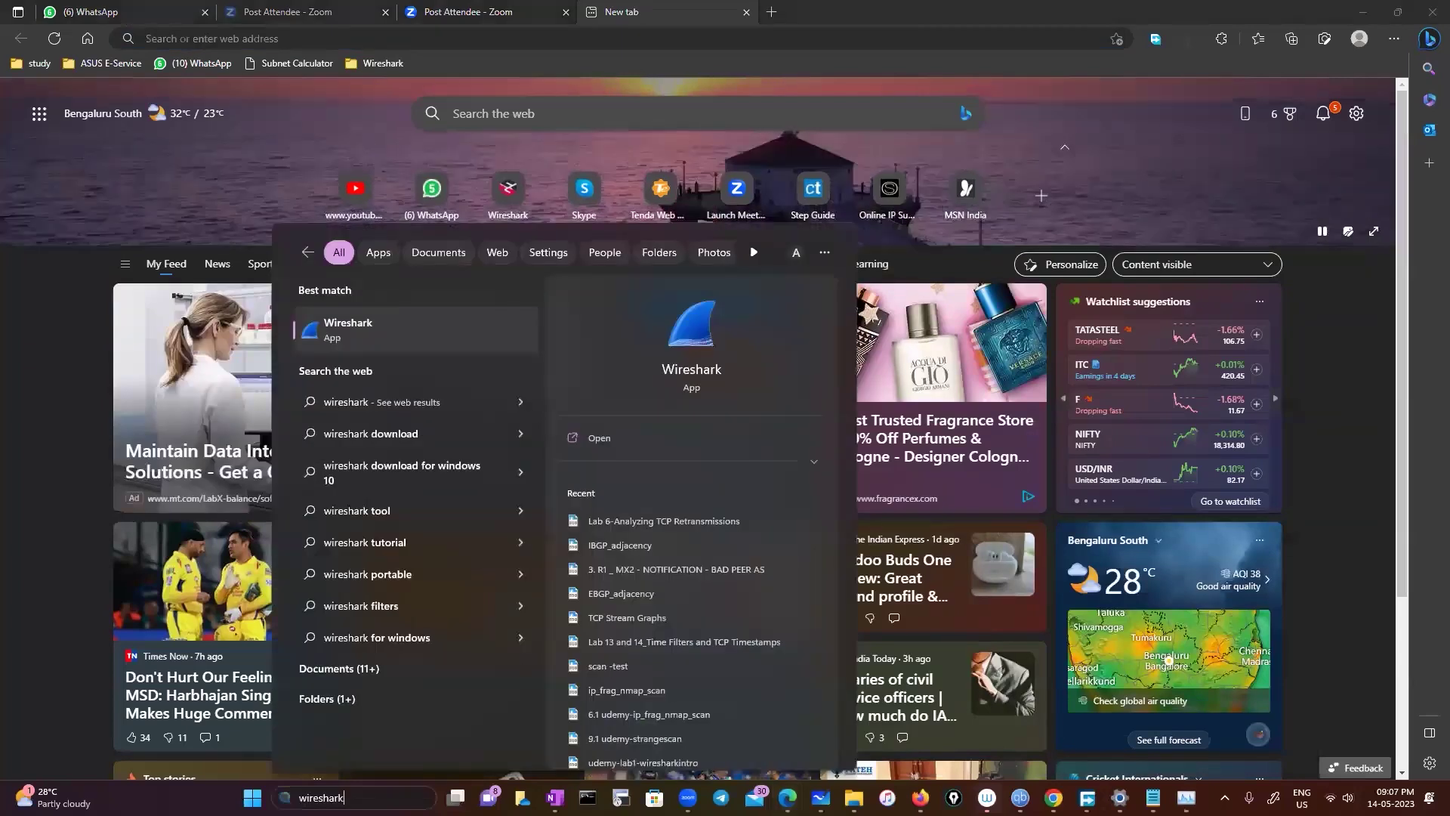
pyautogui.press('Return')
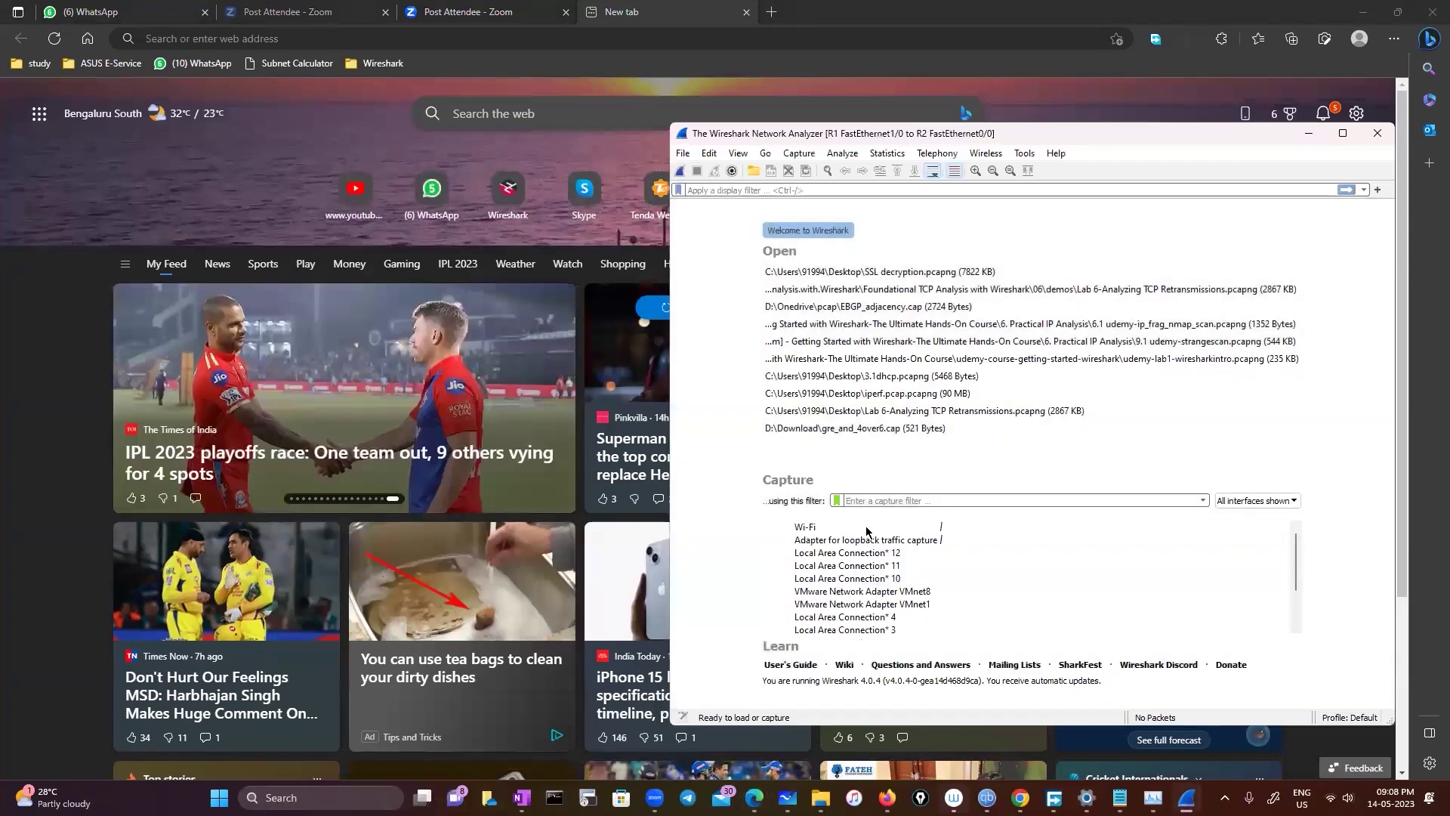
pyautogui.doubleClick(866, 531)
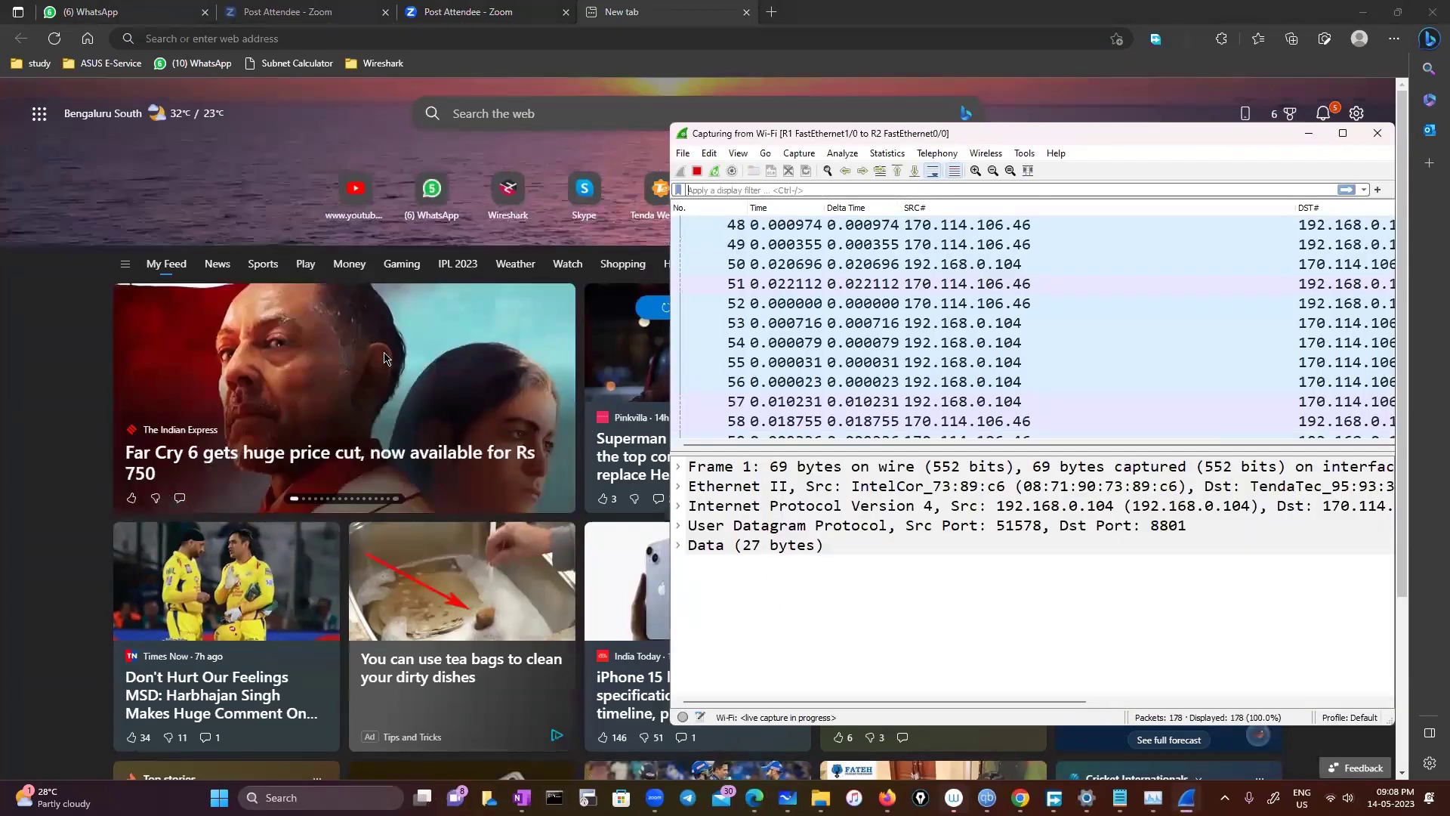
pyautogui.press('super+Up')
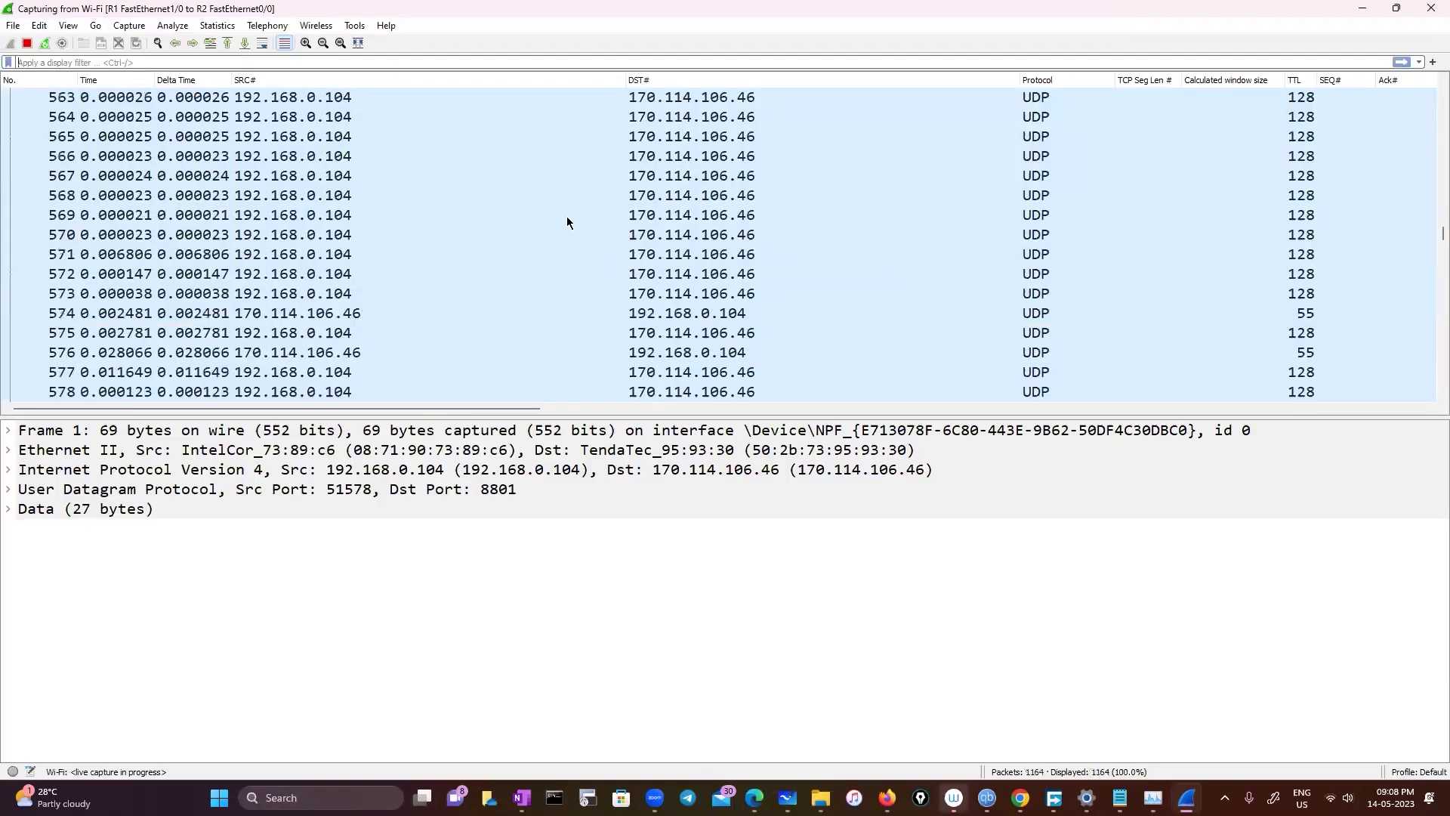
# Switch to Firefox and load microsoft.com in a new tab
pyautogui.hotkey('alt', 'Tab')
pyautogui.click(1201, 248)
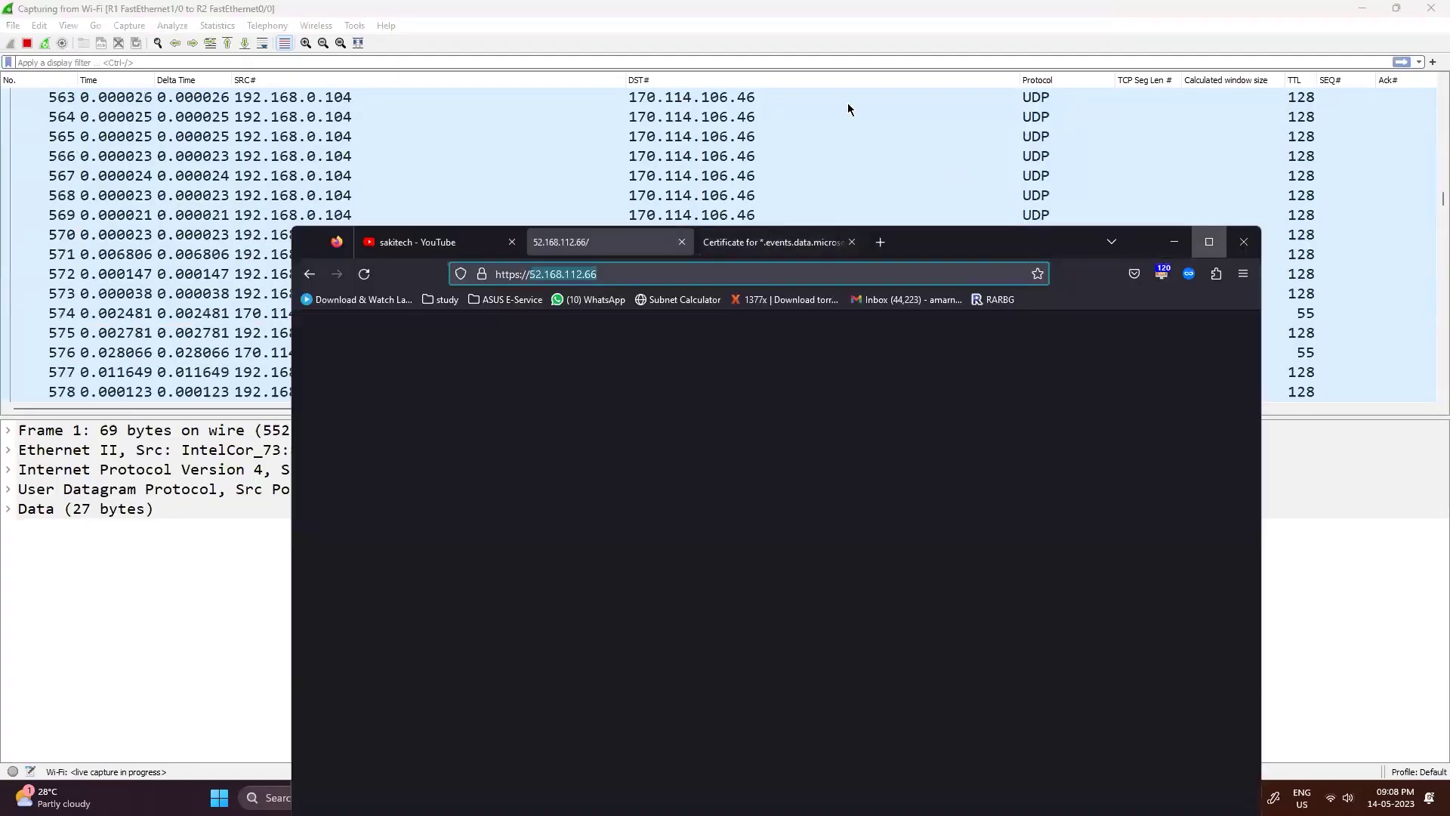
pyautogui.hotkey('ctrl', 't')
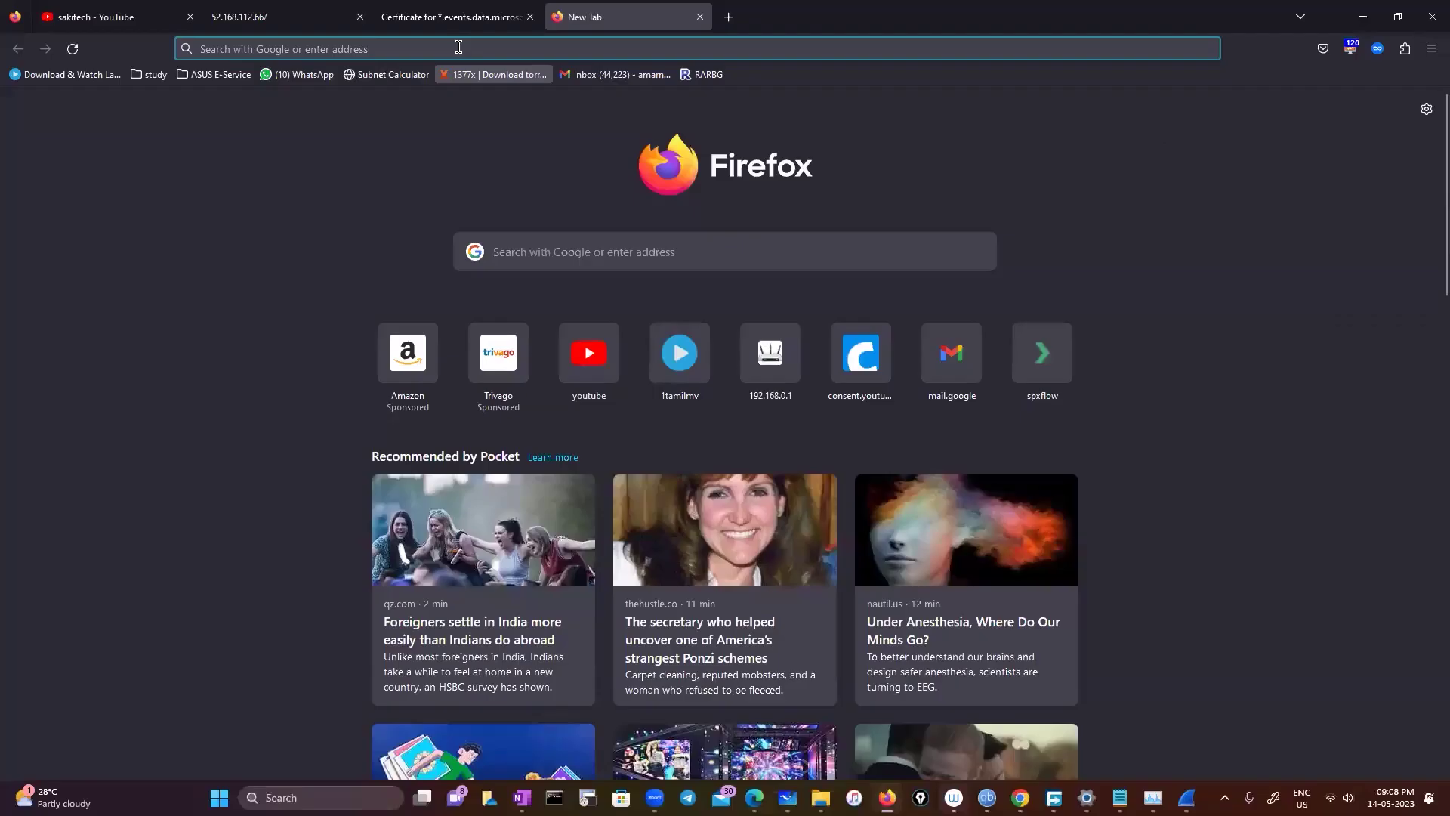
pyautogui.click(459, 46)
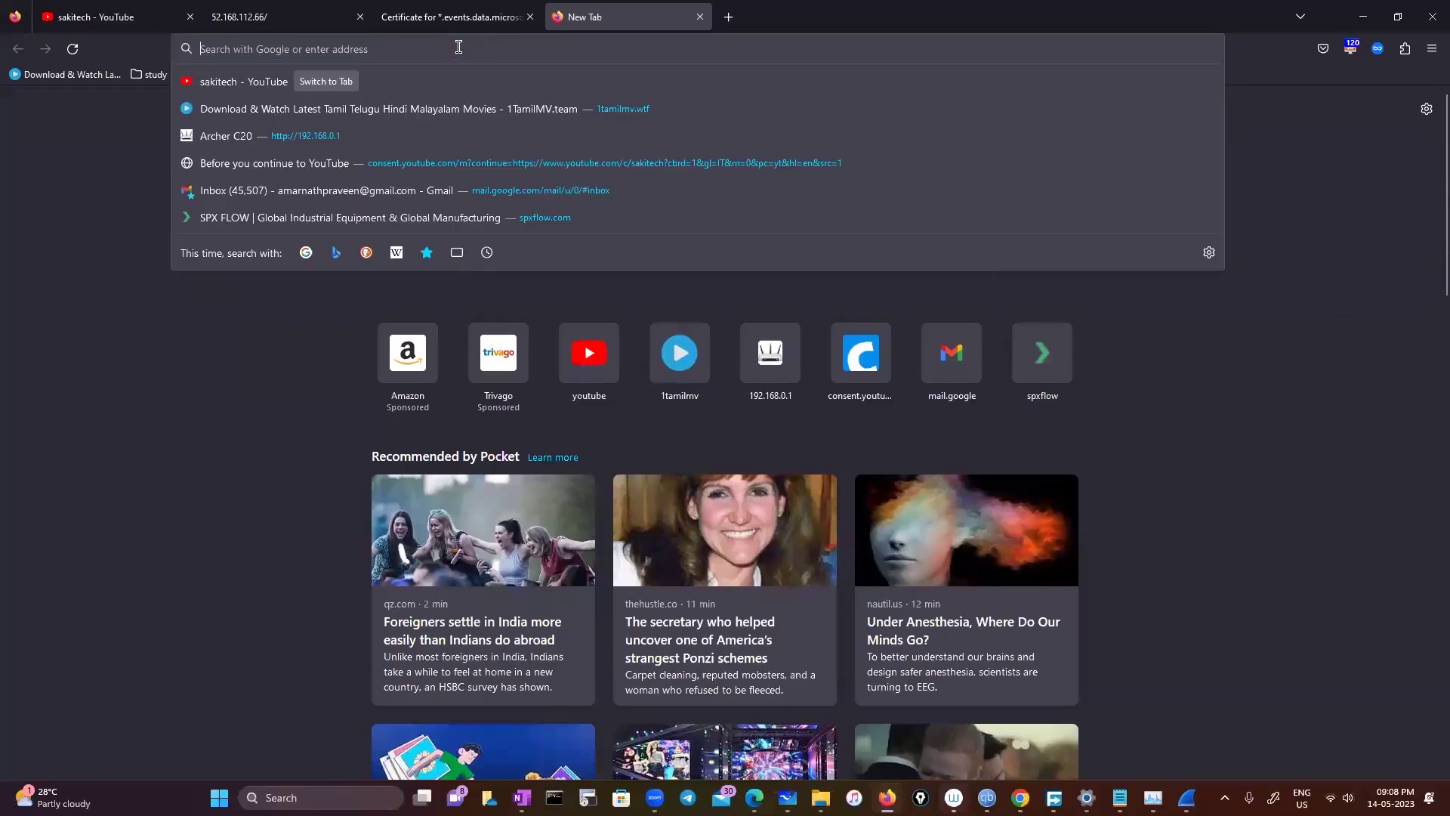
pyautogui.write('microsoft')
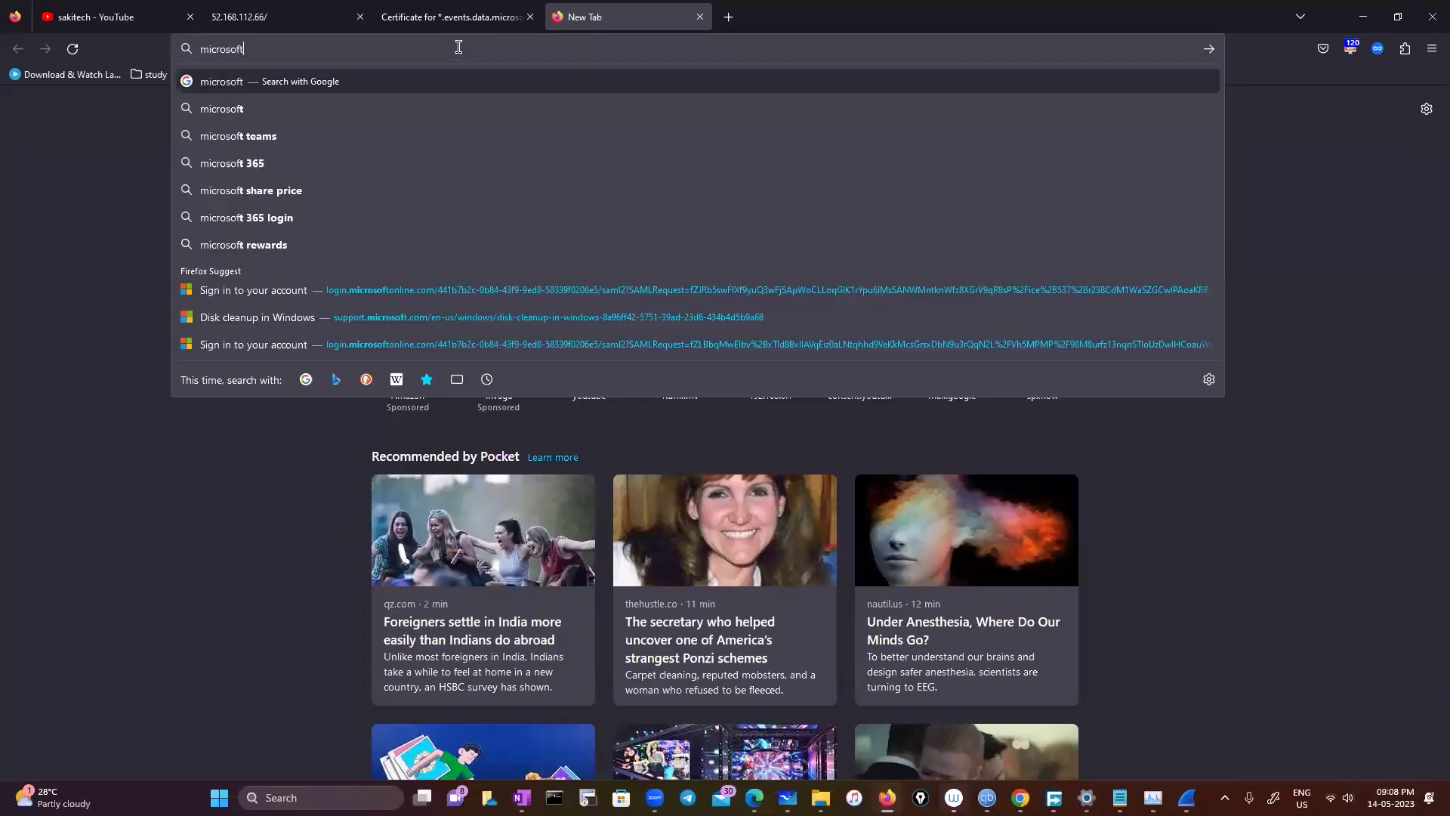
pyautogui.write('.com')
pyautogui.press('Return')
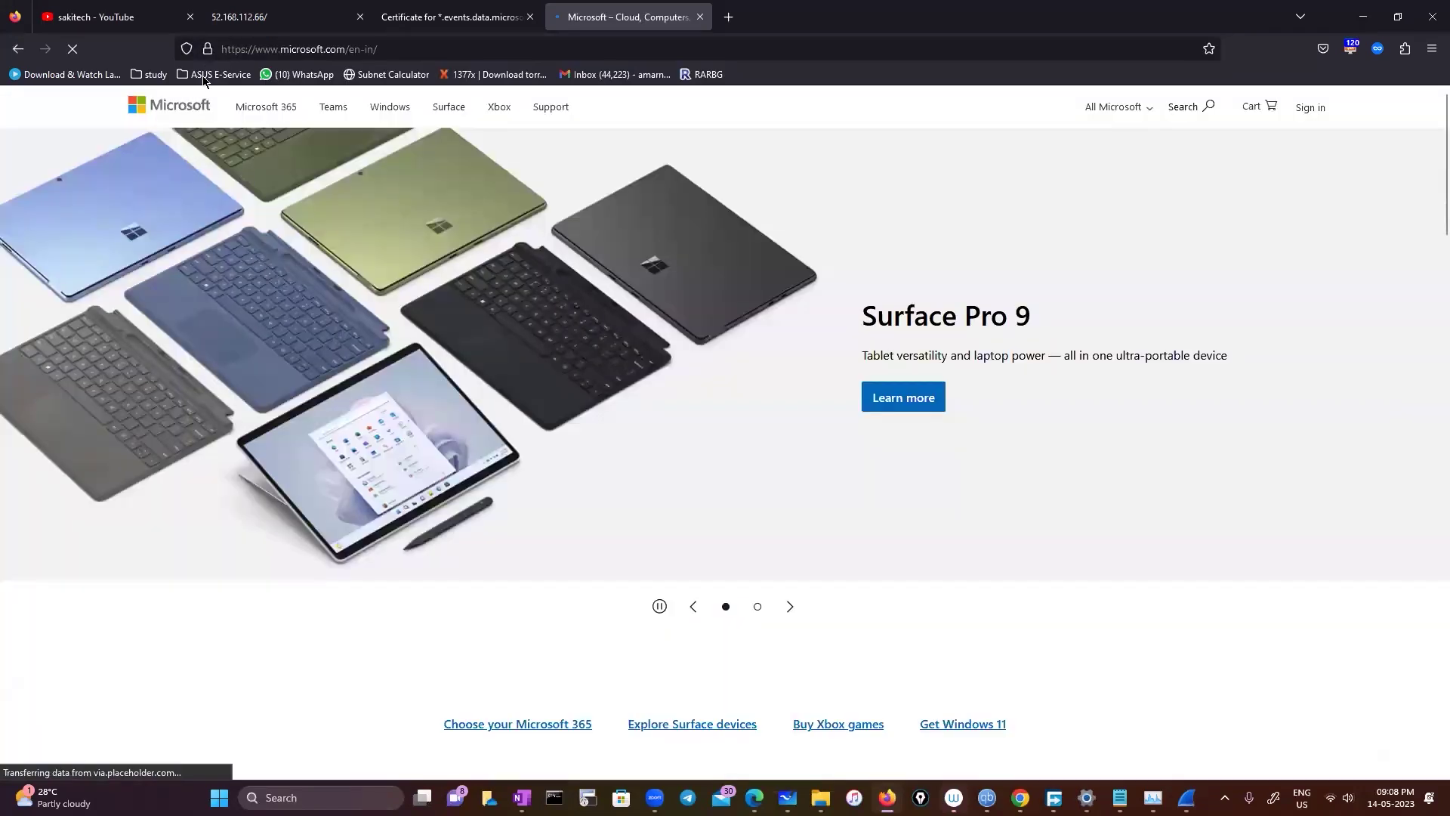
pyautogui.click(207, 49)
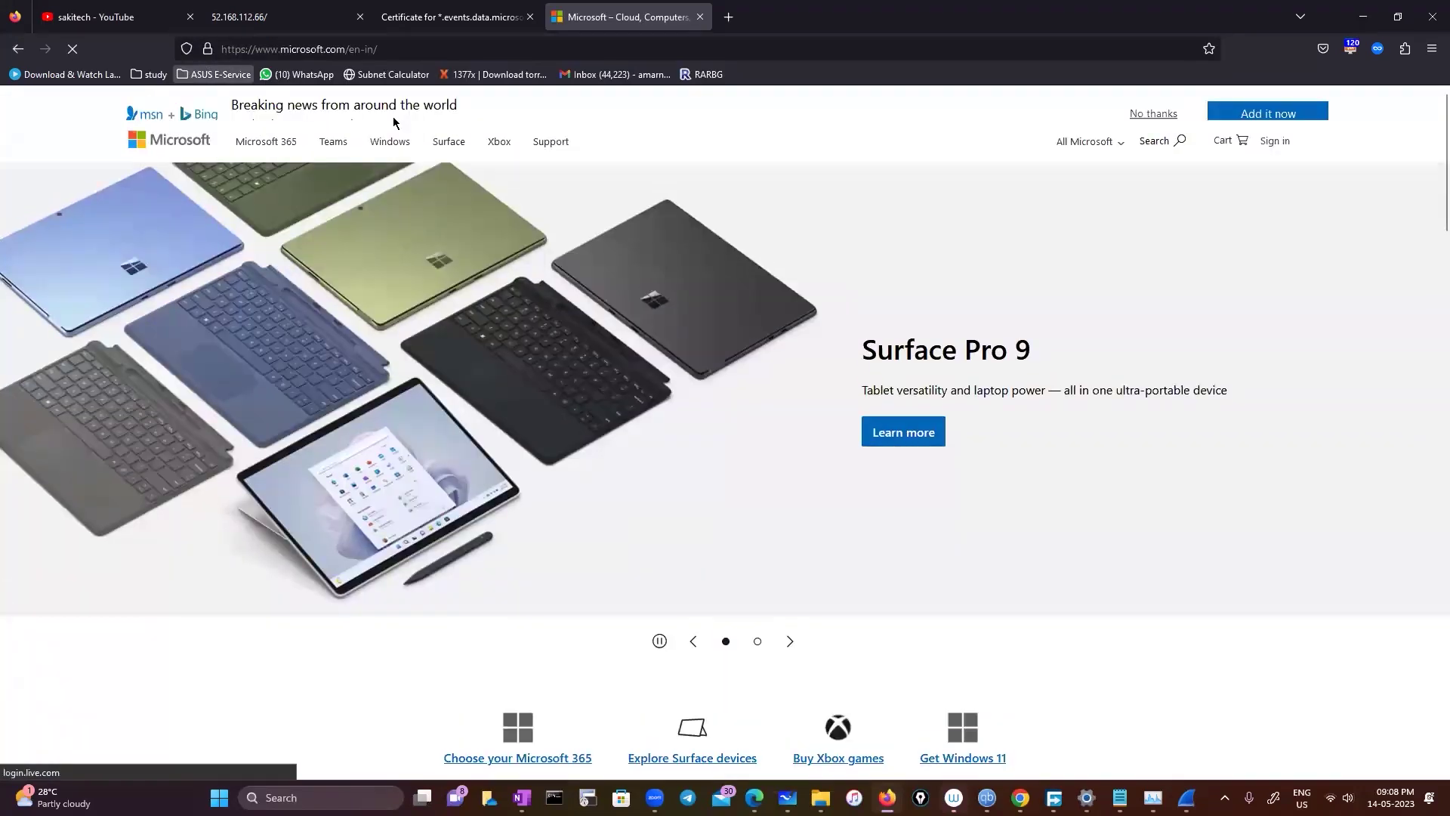
pyautogui.click(464, 117)
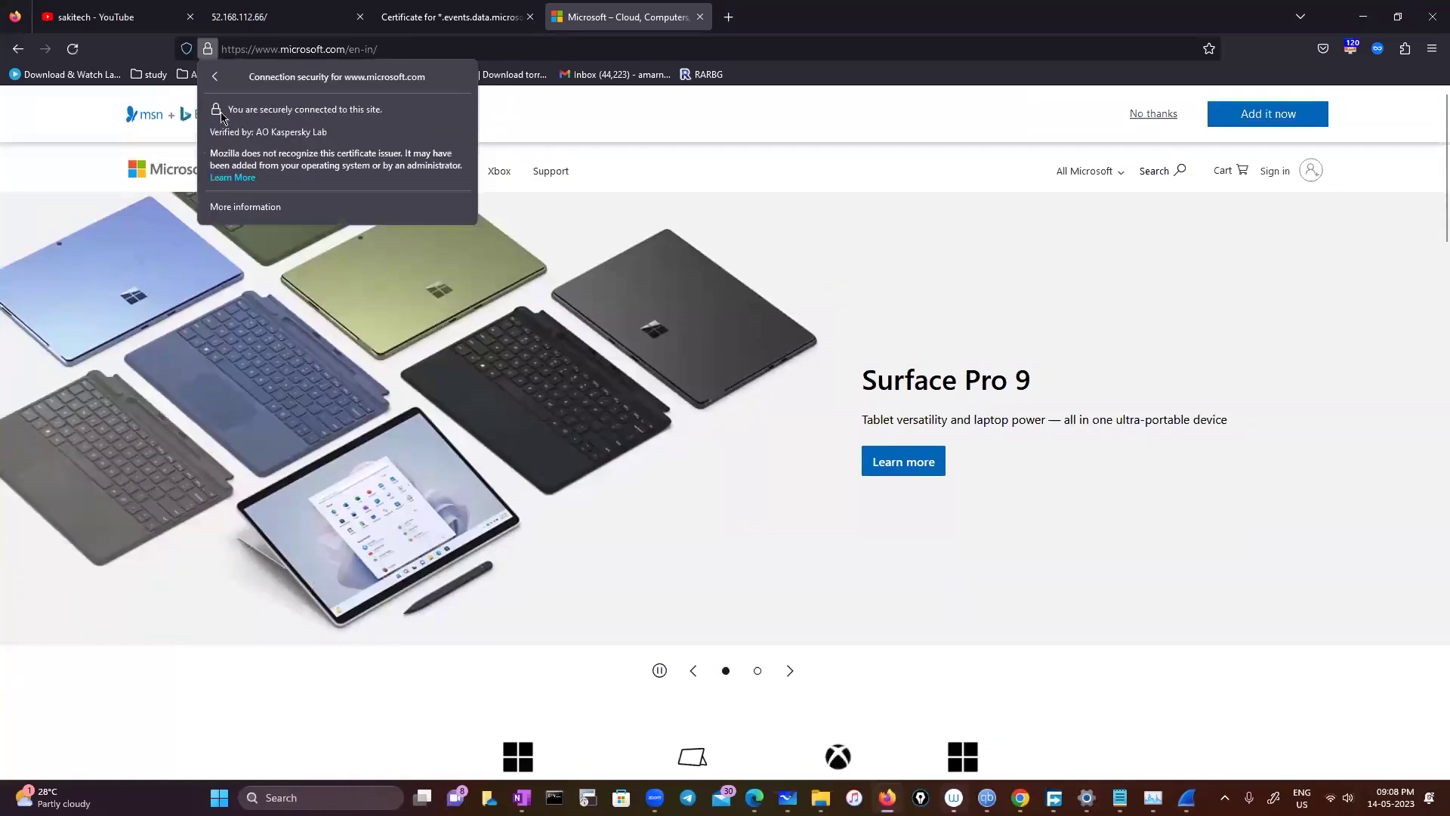
pyautogui.click(215, 78)
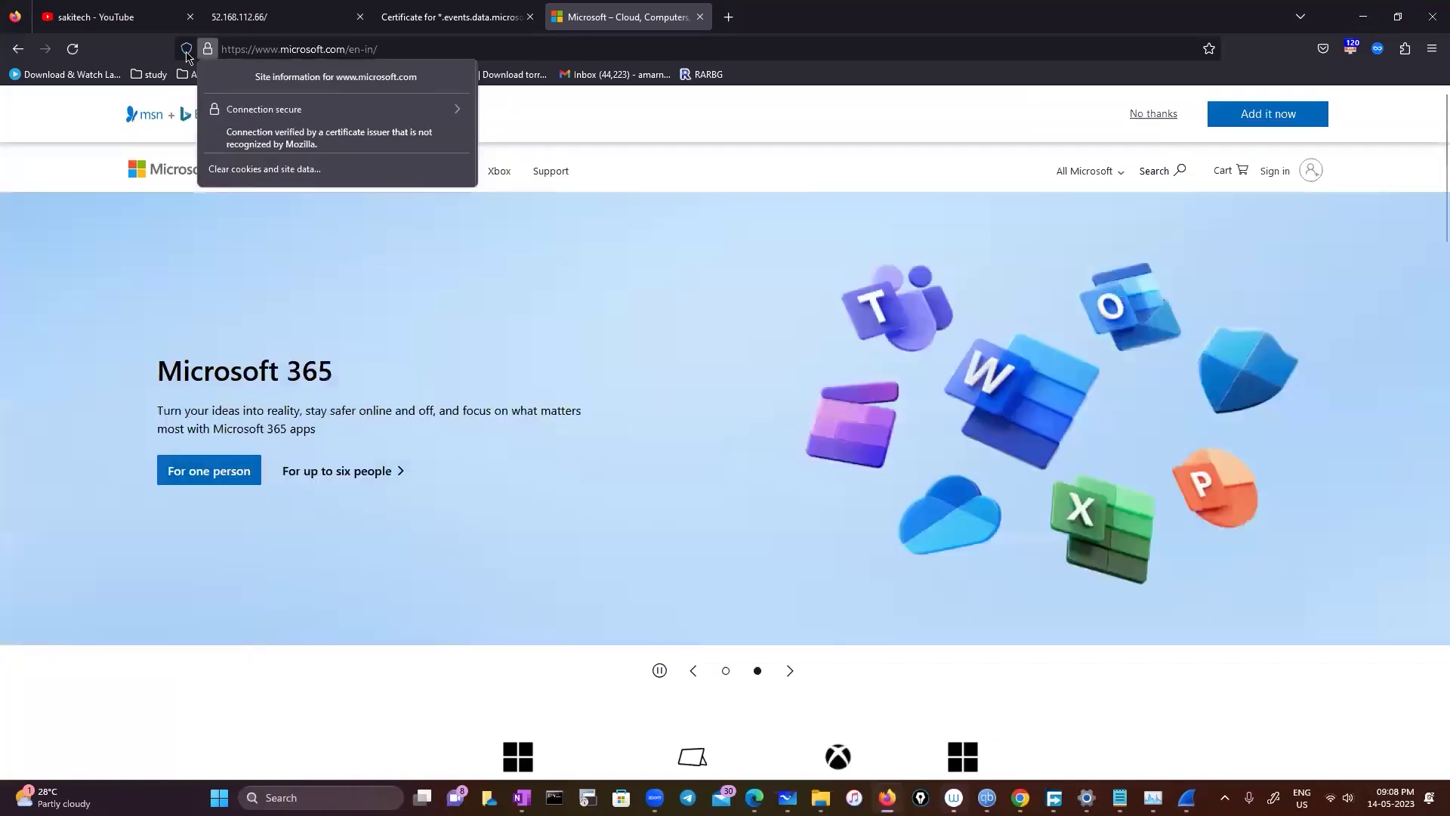
pyautogui.click(187, 49)
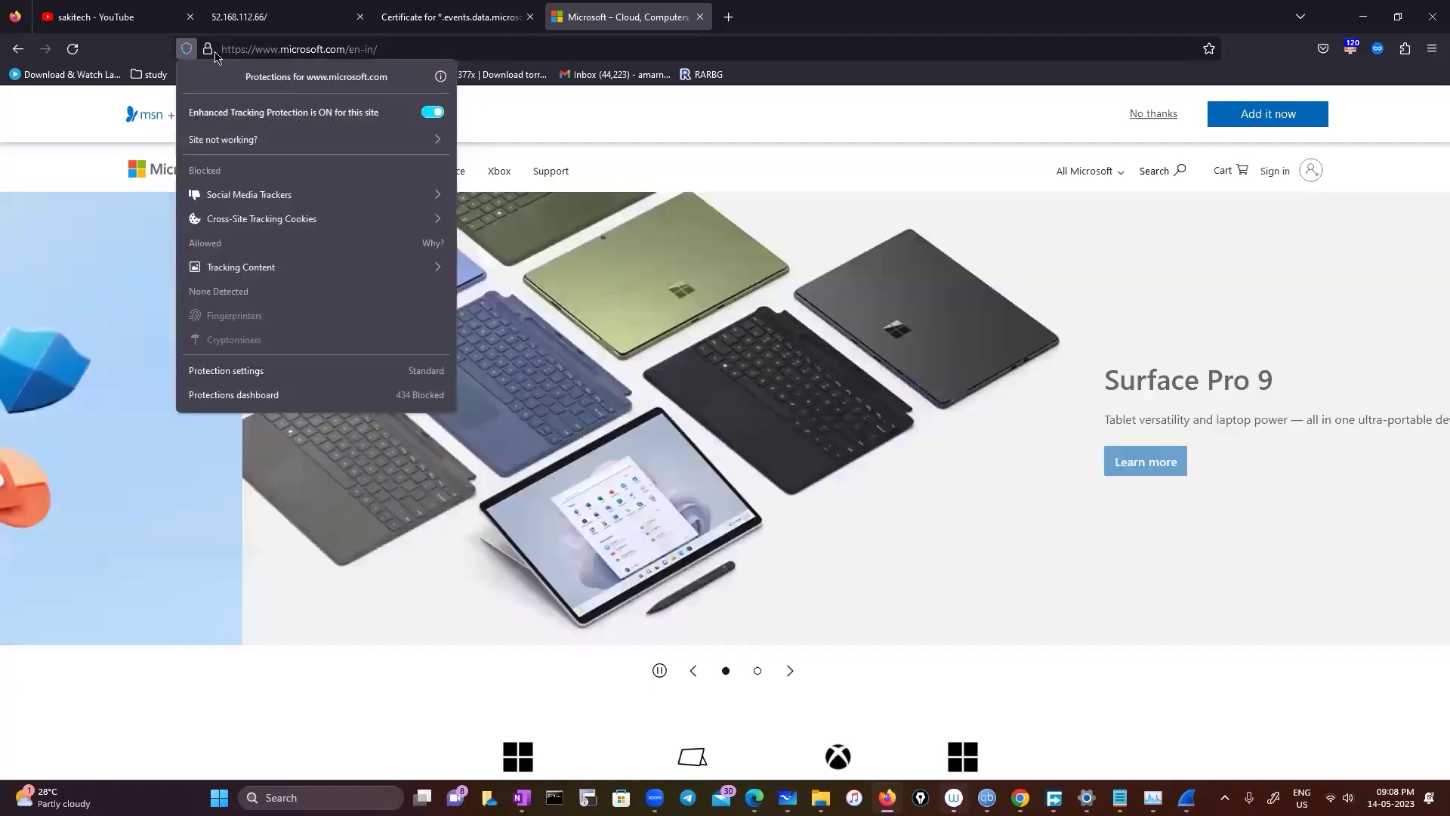
pyautogui.click(209, 50)
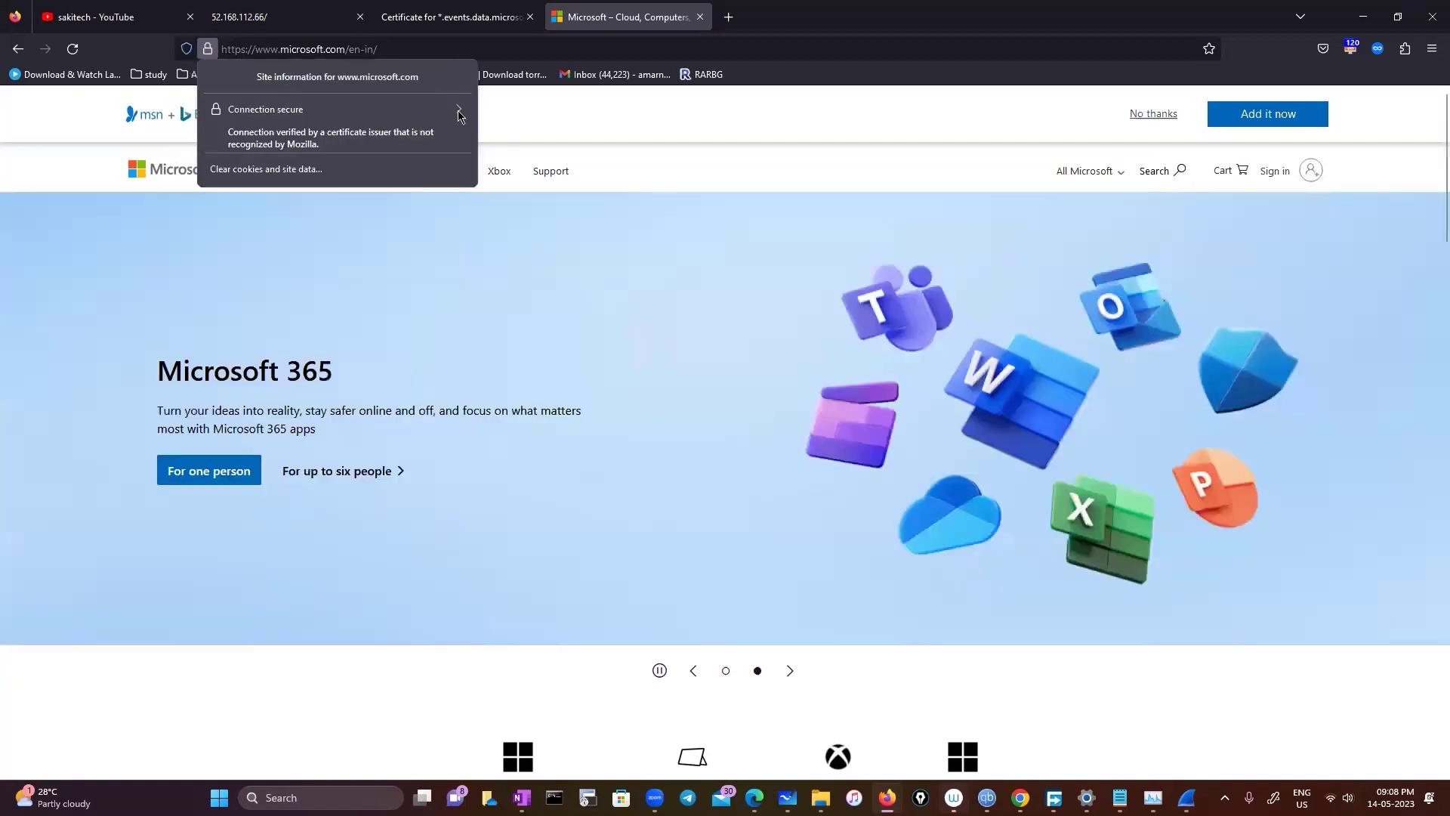
pyautogui.click(459, 111)
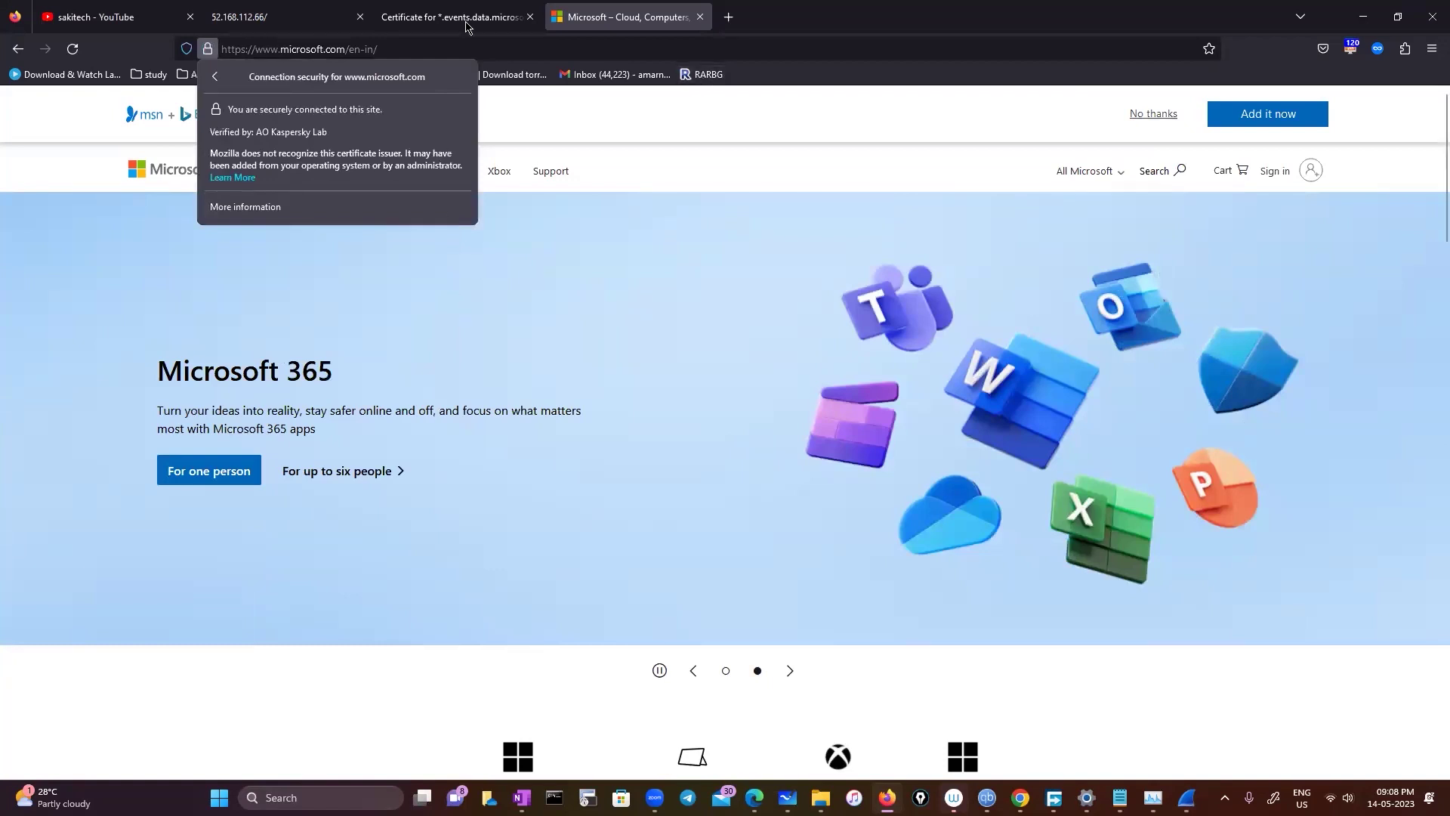
# Switch back to Wireshark and look through the packets captured during the page load
pyautogui.hotkey('alt', 'Tab')
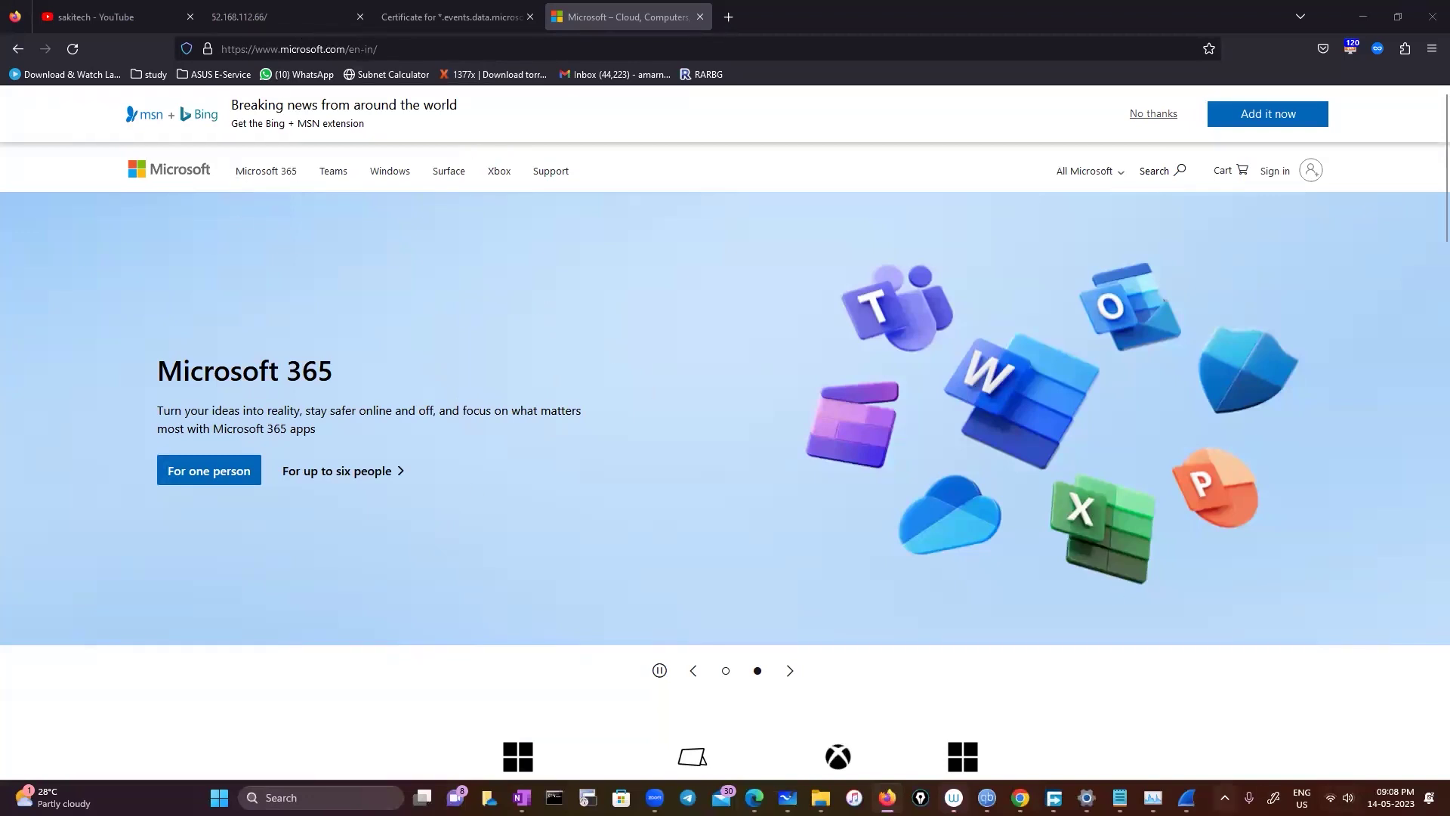
pyautogui.hotkey('alt', 'Tab')
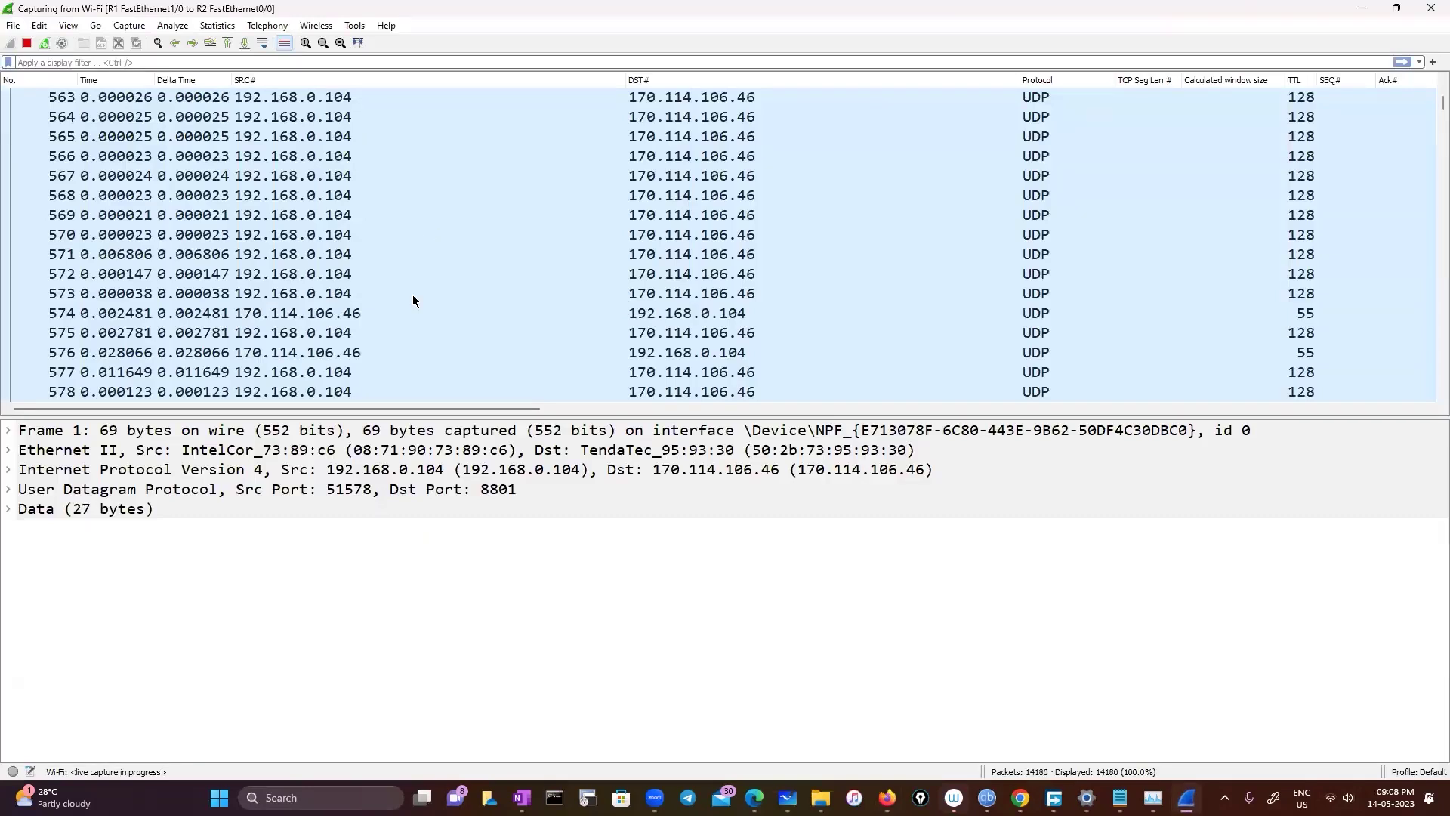
pyautogui.scroll(-20, 414, 301)
pyautogui.moveTo(1427, 112); pyautogui.dragTo(1391, 221)
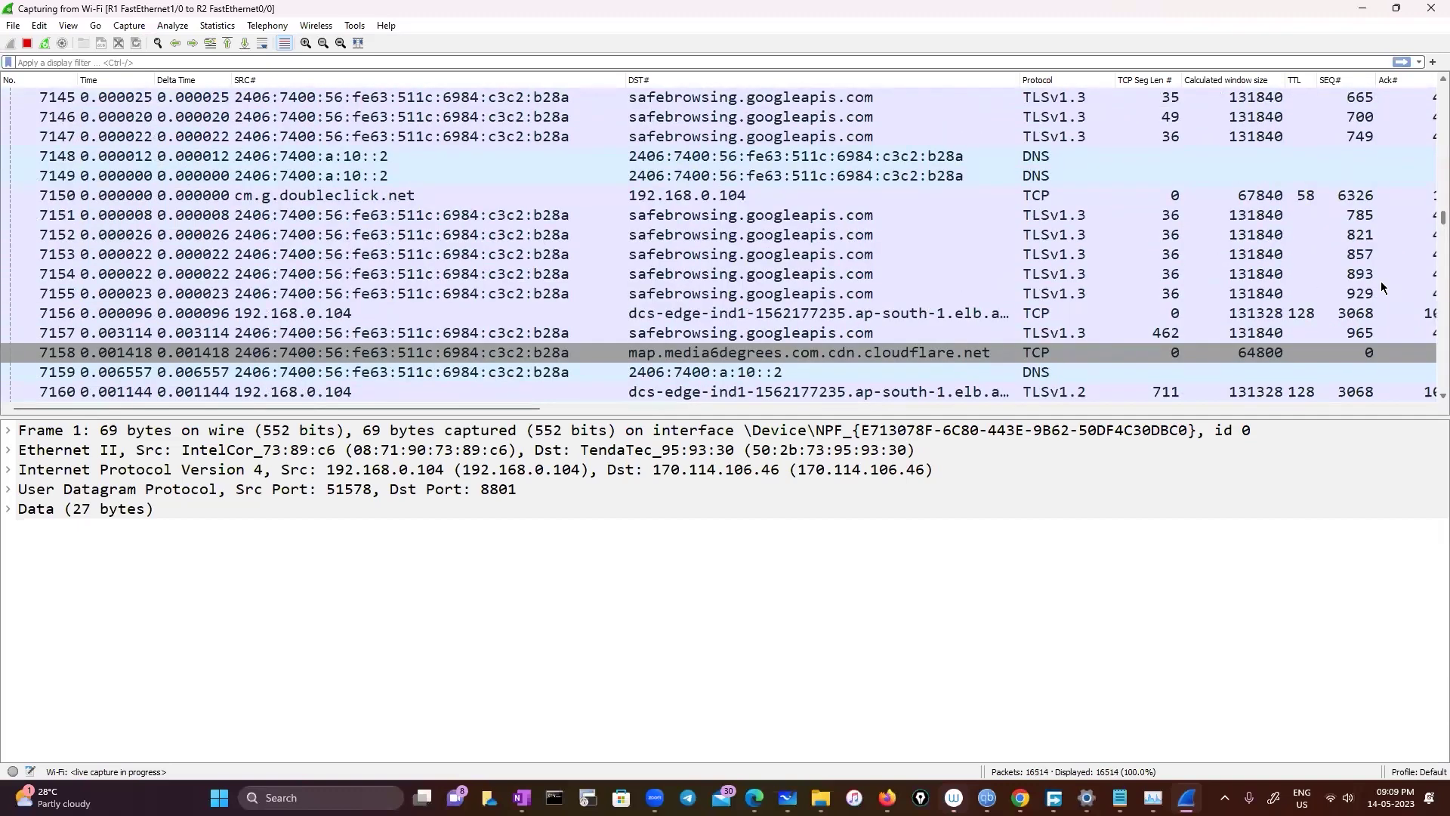
pyautogui.scroll(-20, 1373, 331)
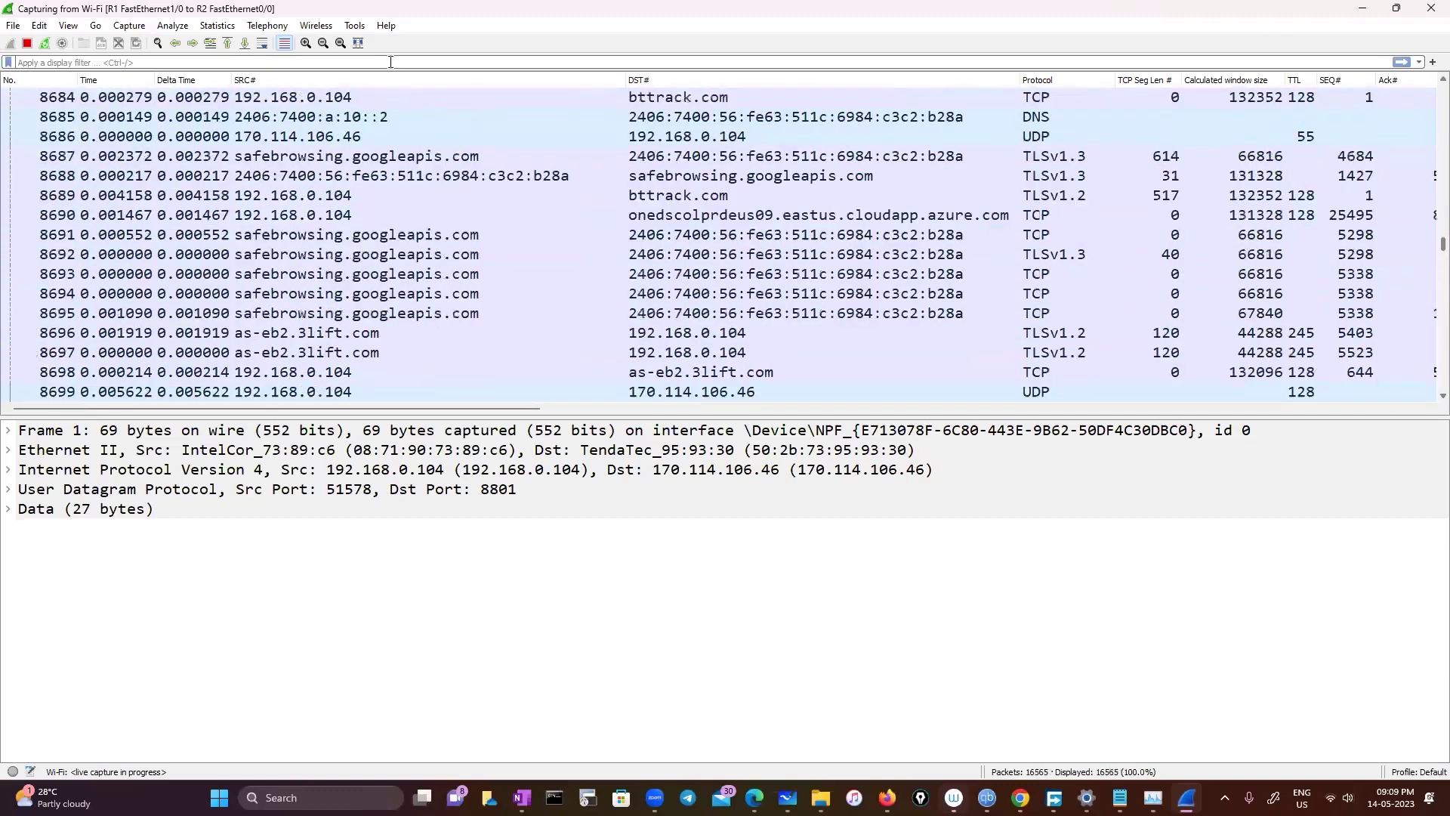
pyautogui.scroll(-20, 390, 61)
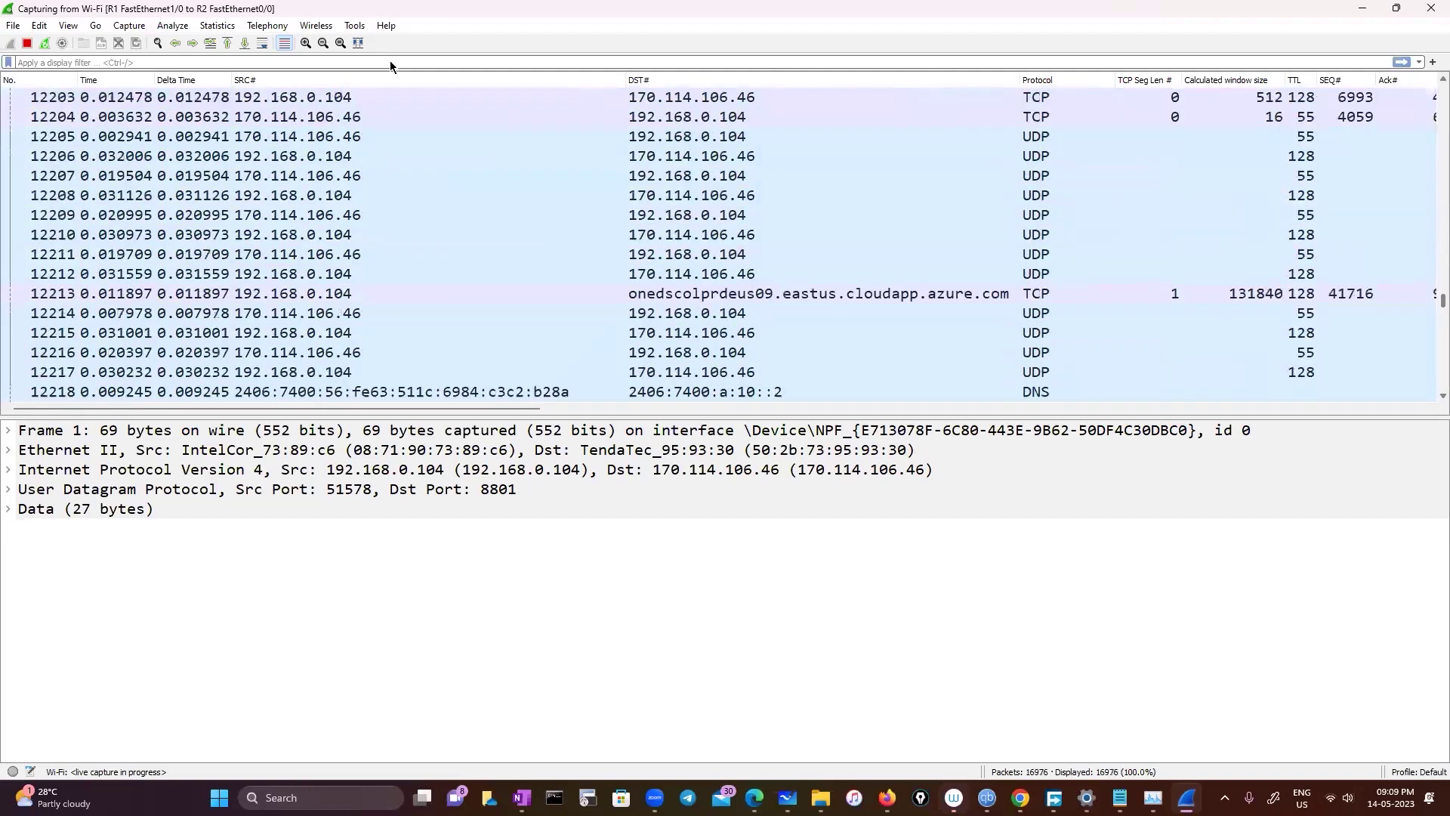
# Try to enter a display filter for DNS packets containing "micro"
pyautogui.click(390, 61)
pyautogui.write('dns contains ')
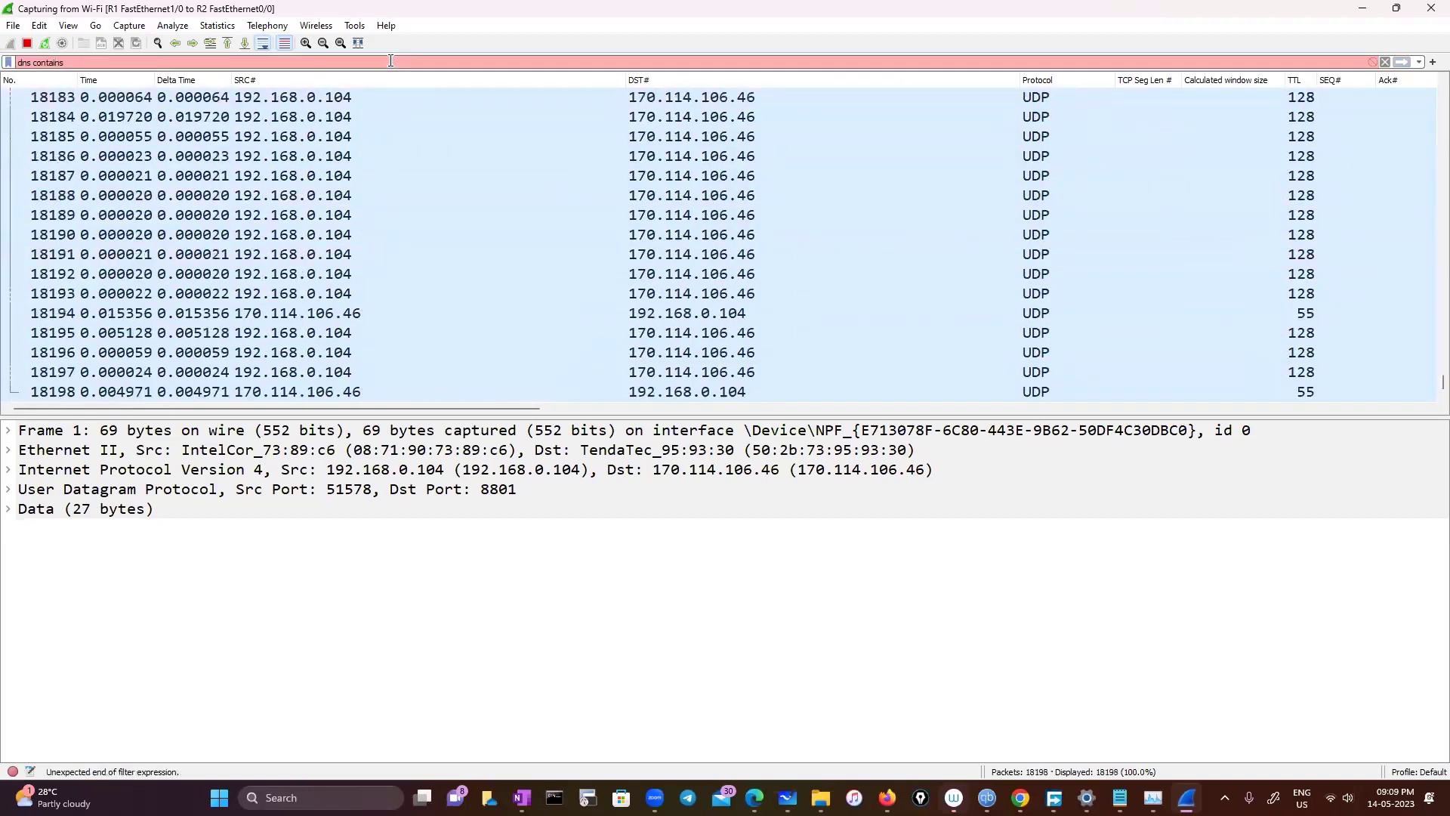
pyautogui.write('microdpo')
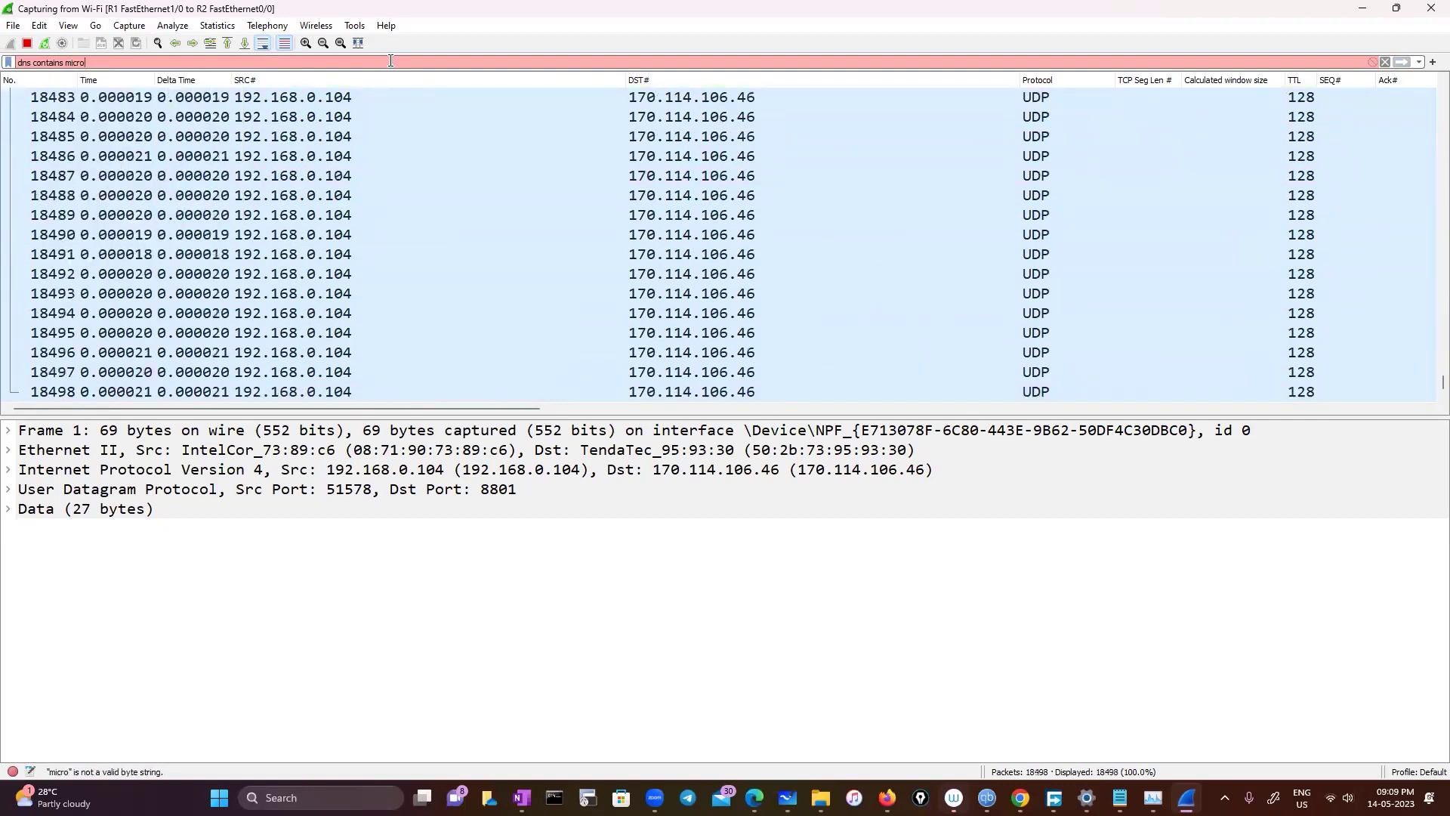
pyautogui.press('BackSpace')
pyautogui.press('BackSpace')
pyautogui.press('BackSpace')
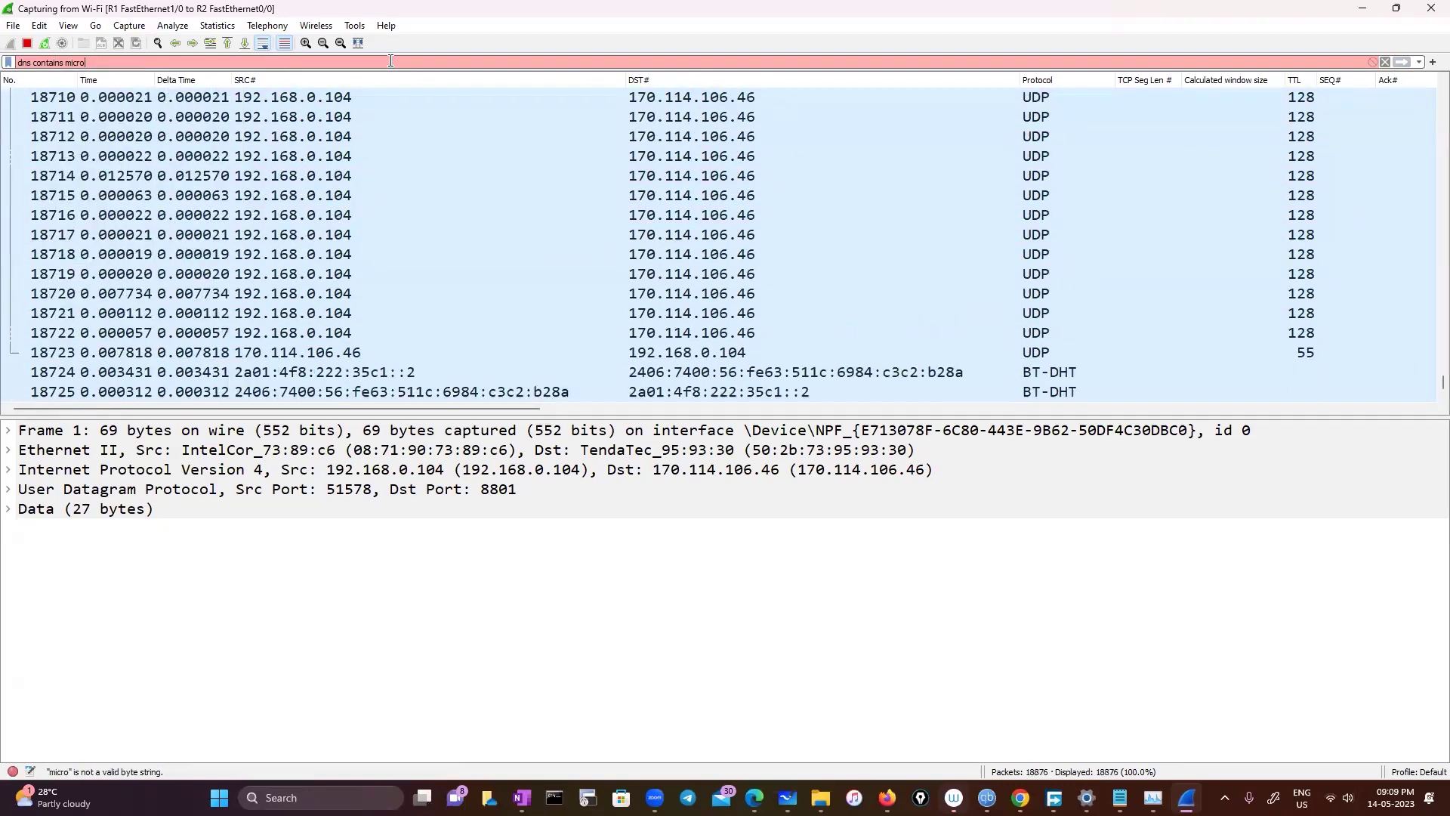
pyautogui.press('BackSpace')
pyautogui.press('BackSpace')
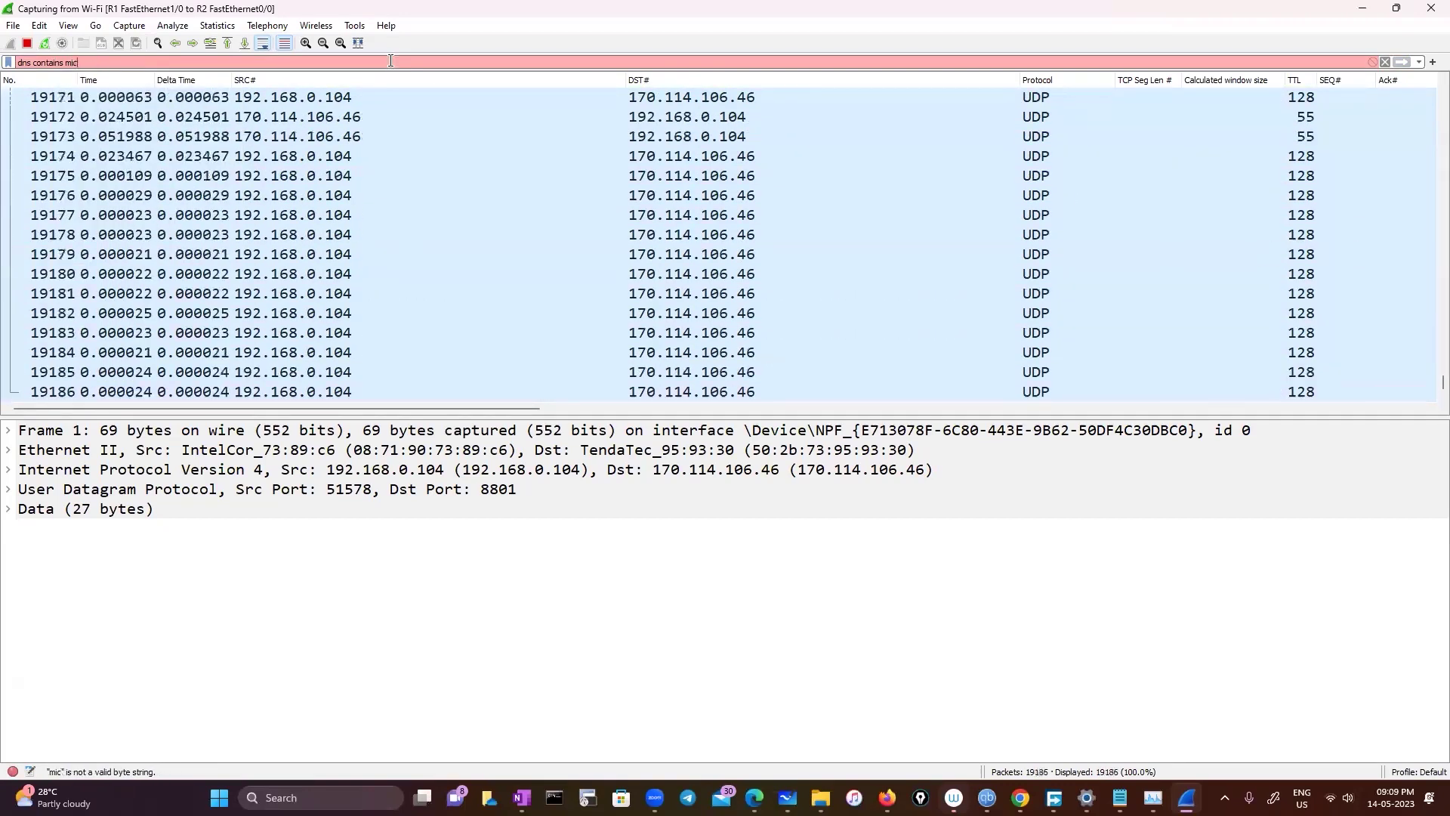
# Shorten the display filter to dns, apply it and look through the listed DNS packets
pyautogui.press('BackSpace')
pyautogui.press('BackSpace')
pyautogui.press('BackSpace')
pyautogui.press('BackSpace')
pyautogui.press('BackSpace')
pyautogui.press('BackSpace')
pyautogui.press('BackSpace')
pyautogui.press('BackSpace')
pyautogui.press('BackSpace')
pyautogui.press('BackSpace')
pyautogui.press('BackSpace')
pyautogui.press('BackSpace')
pyautogui.press('BackSpace')
pyautogui.press('Return')
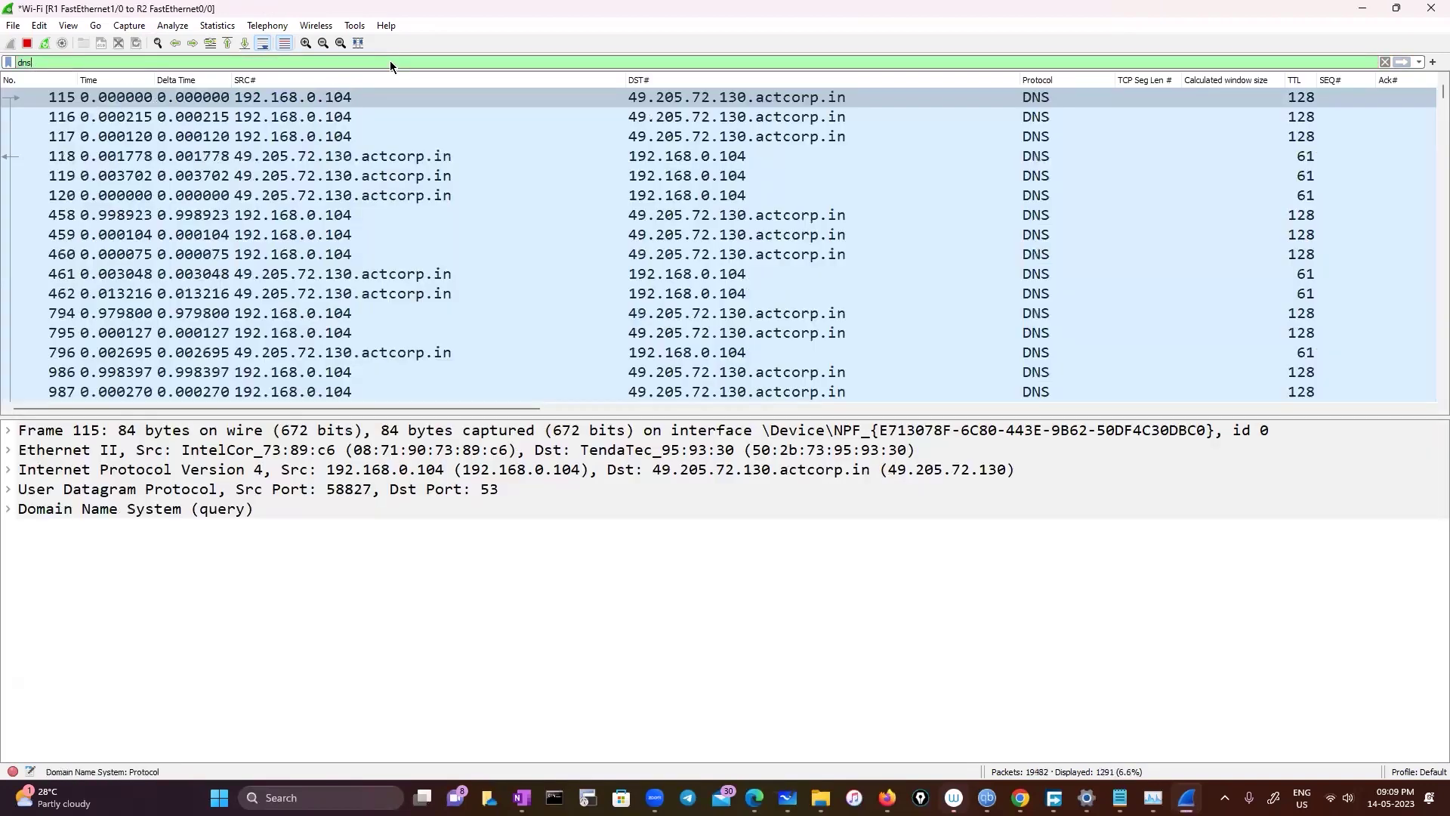
pyautogui.scroll(10, 394, 245)
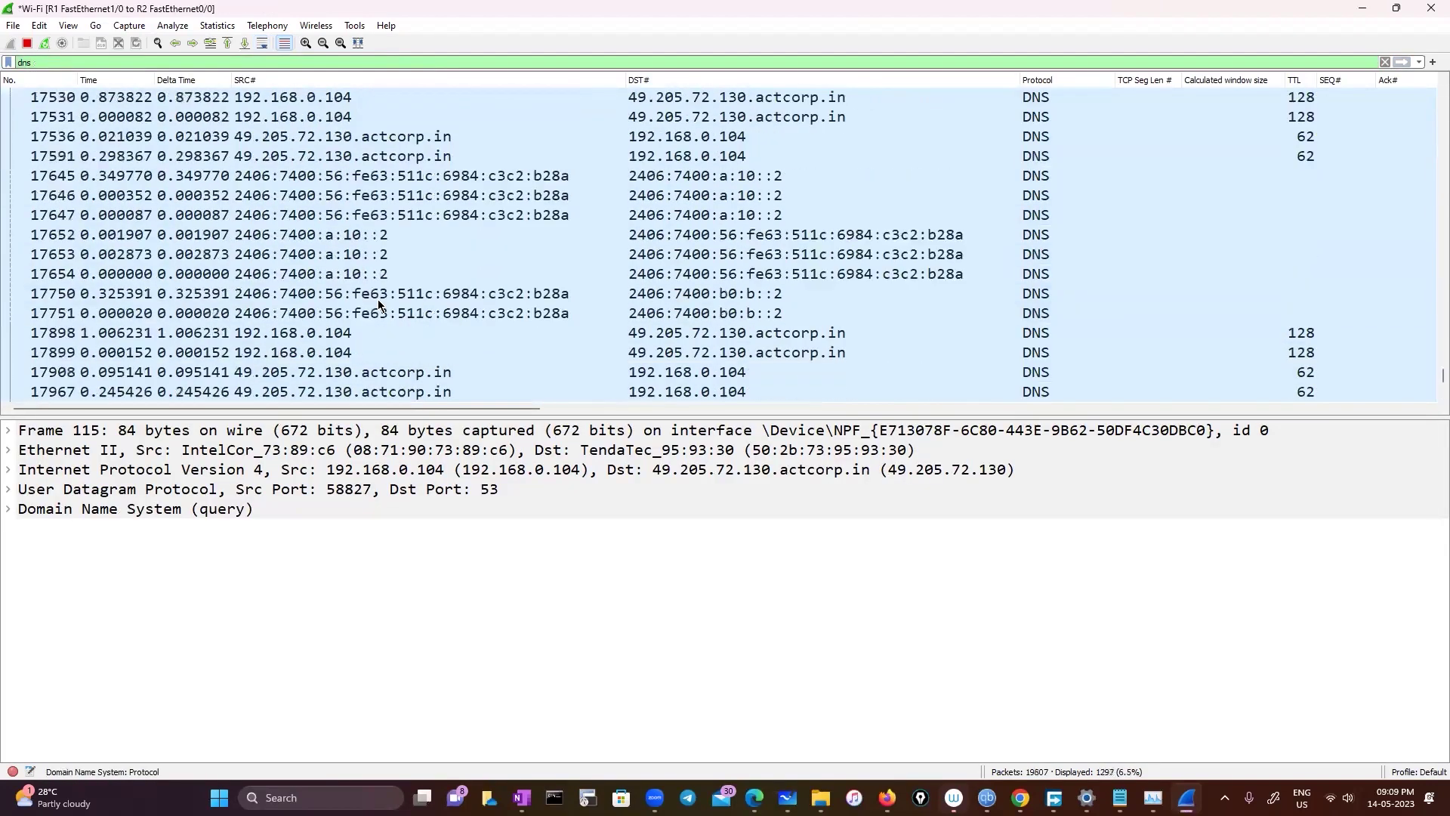
pyautogui.scroll(10, 378, 299)
pyautogui.moveTo(1428, 359); pyautogui.dragTo(1385, 65)
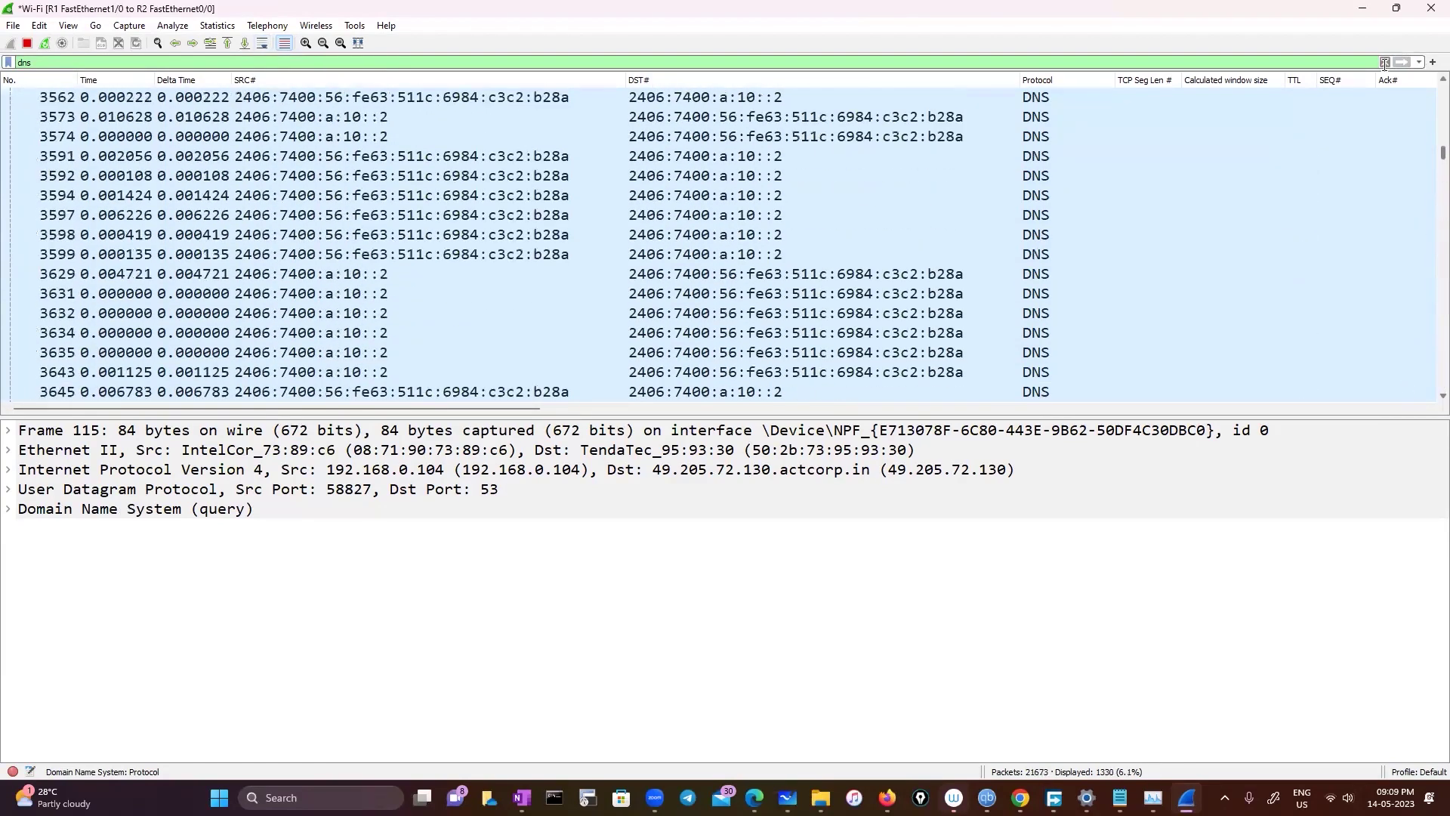
# Clear the dns display filter and return to the beginning of the packet list
pyautogui.click(1384, 62)
pyautogui.scroll(20, 502, 245)
pyautogui.scroll(11, 500, 242)
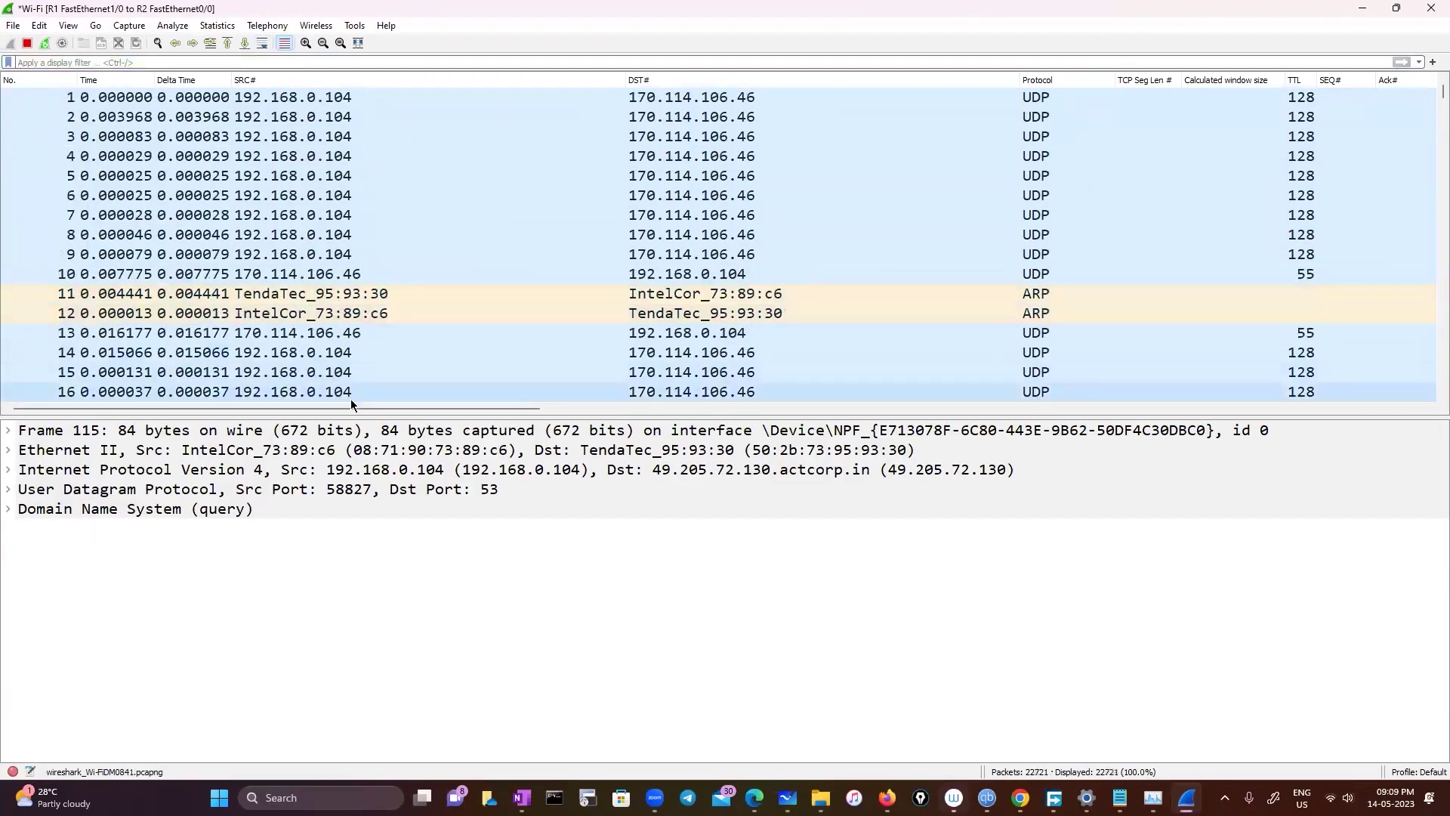
pyautogui.moveTo(367, 403); pyautogui.dragTo(204, 355)
# Open the DNS statistics for the capture, review the query and response figures, and close them
pyautogui.click(204, 27)
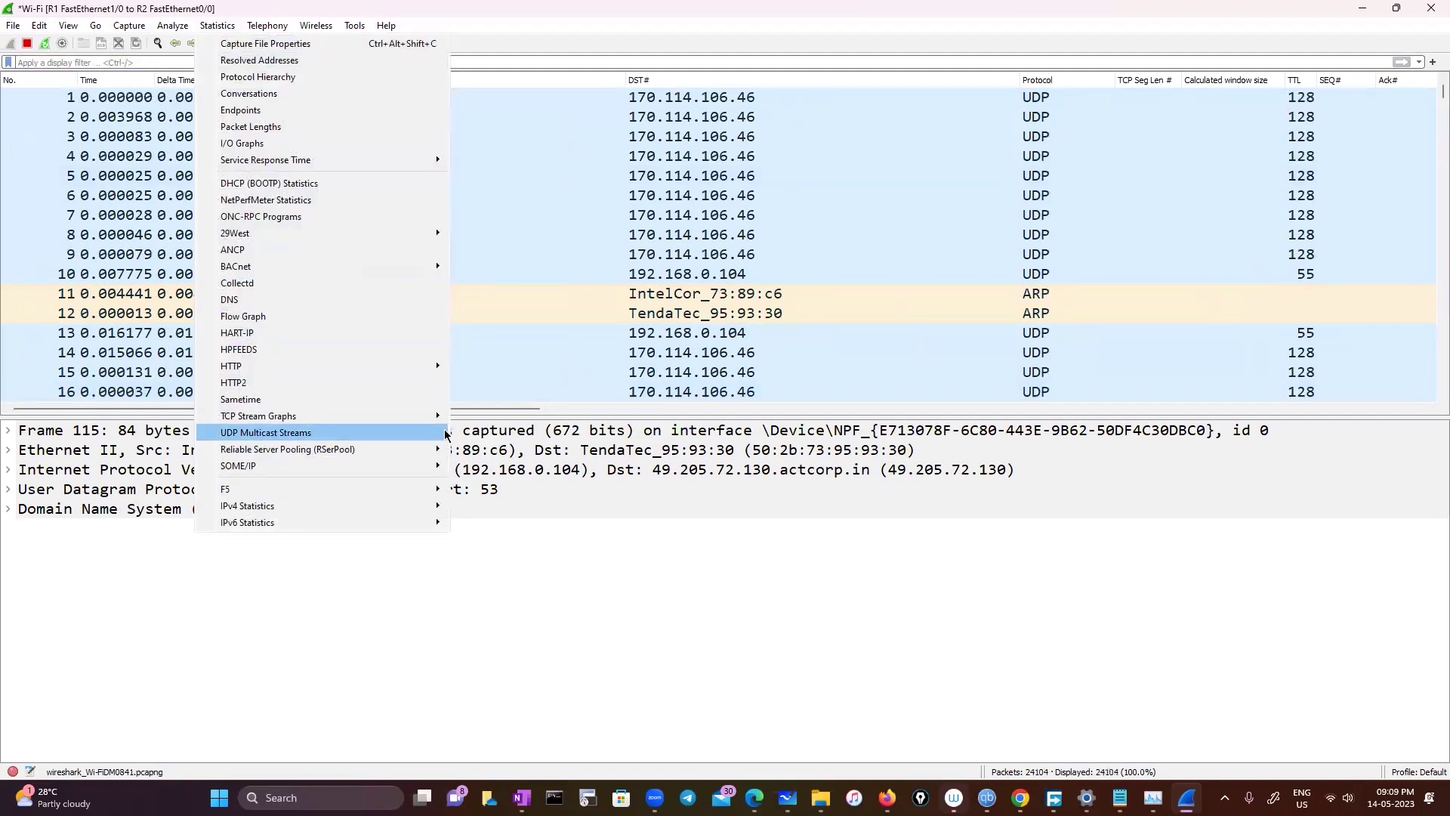
pyautogui.click(340, 300)
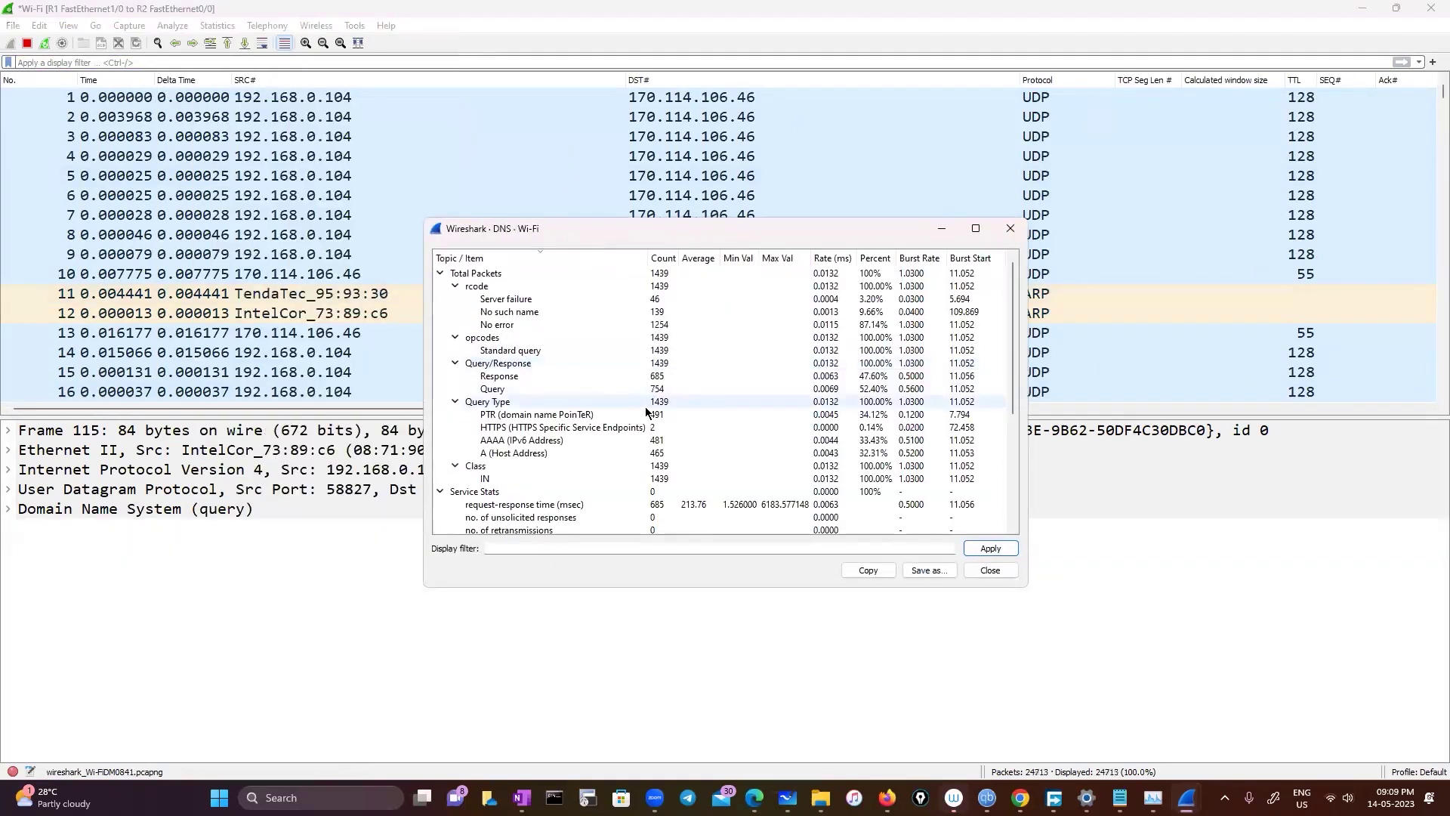
pyautogui.scroll(-5, 646, 410)
pyautogui.scroll(3, 646, 410)
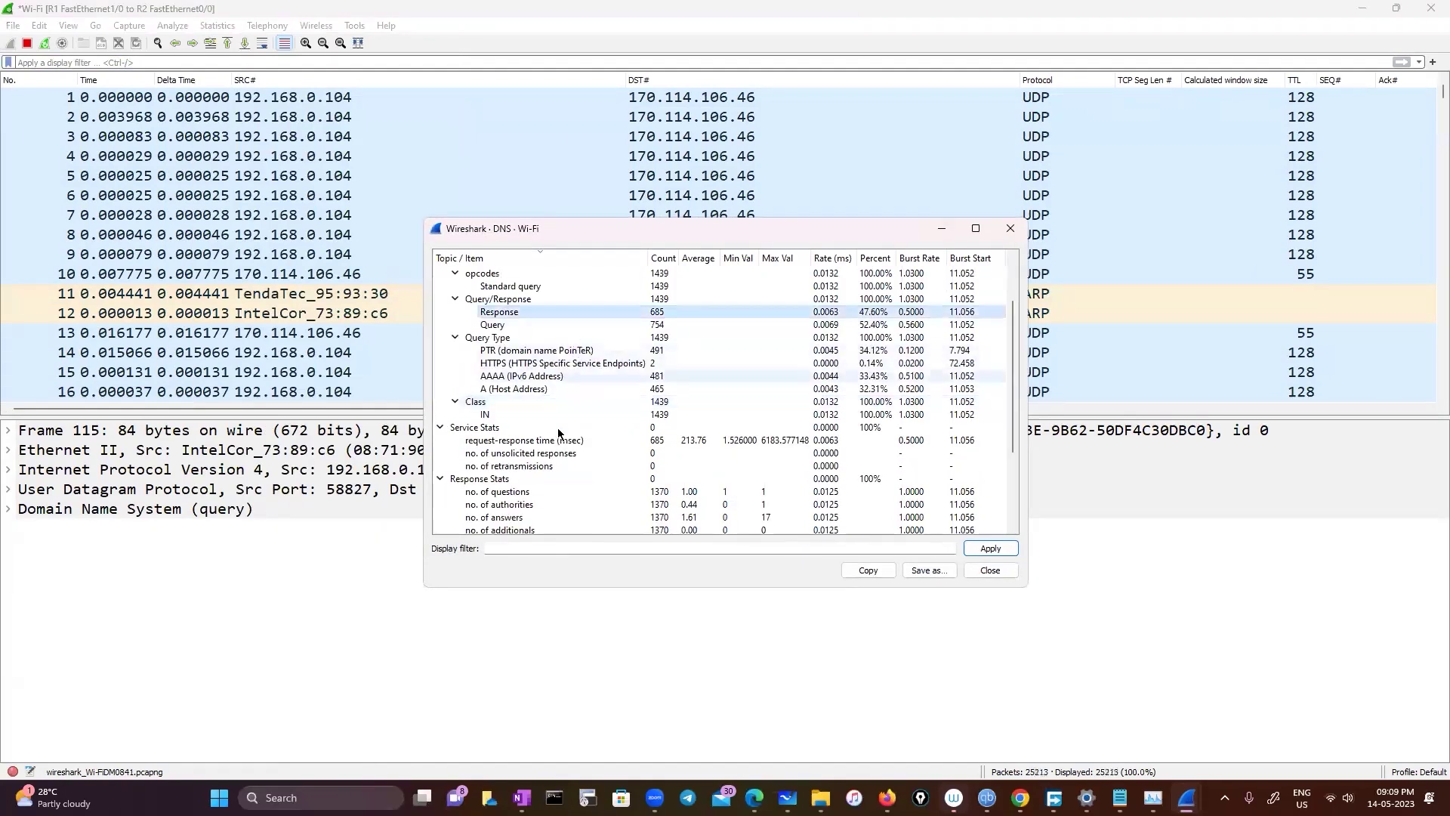
pyautogui.scroll(-3, 553, 378)
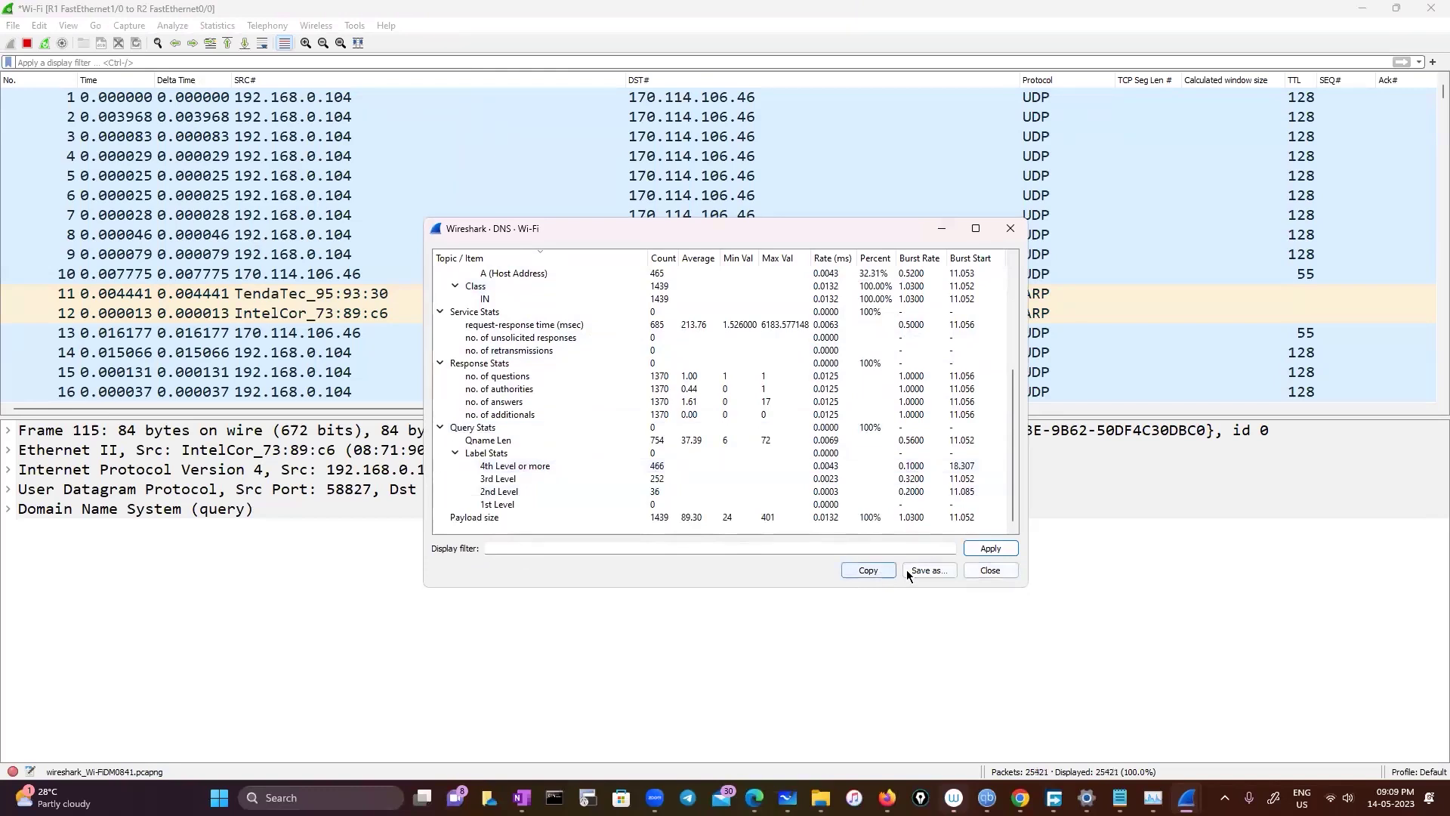
pyautogui.click(990, 571)
# Open the capture's resolved addresses, search the hosts for "micro" and close the list
pyautogui.click(217, 26)
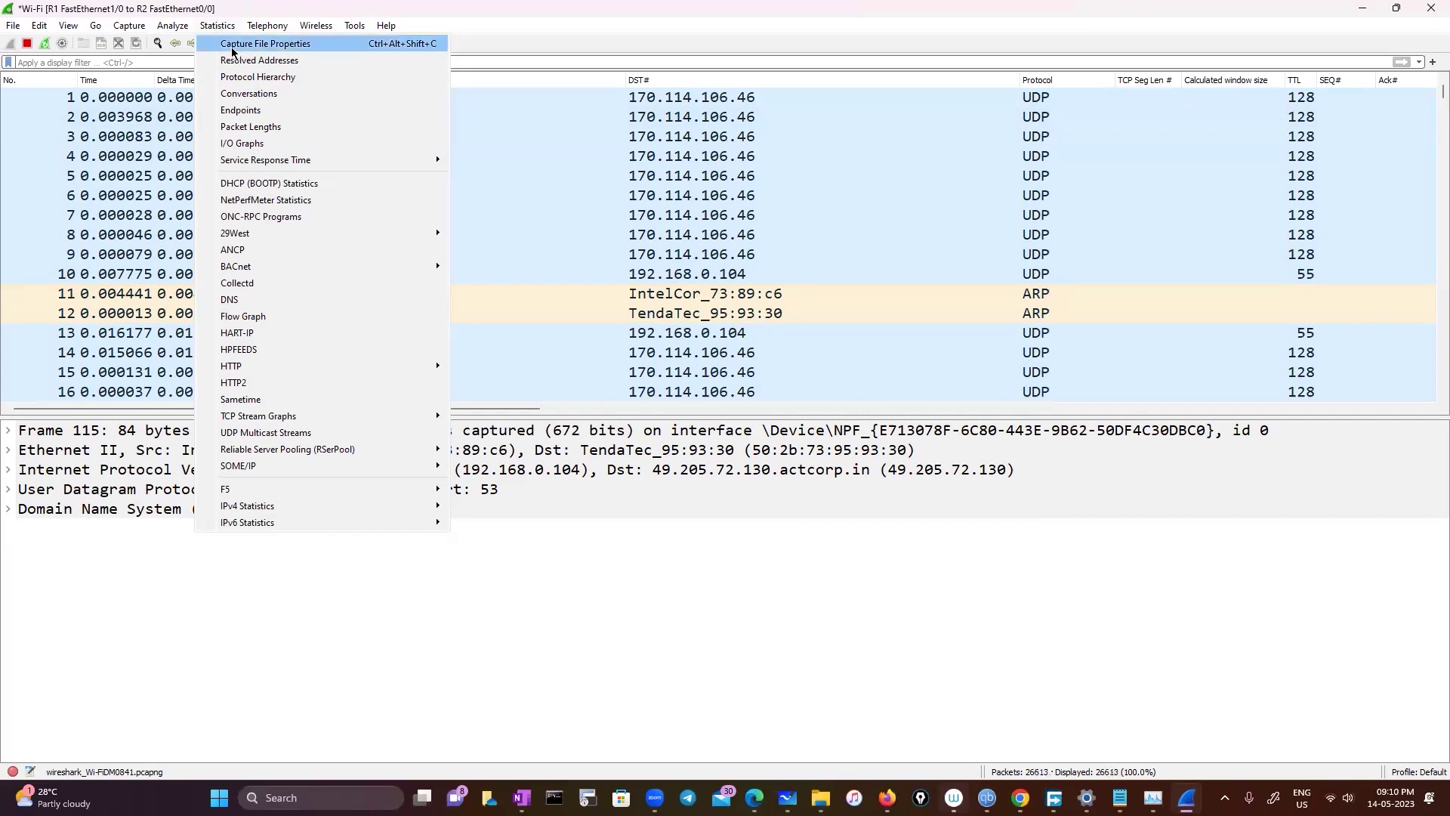
pyautogui.click(680, 281)
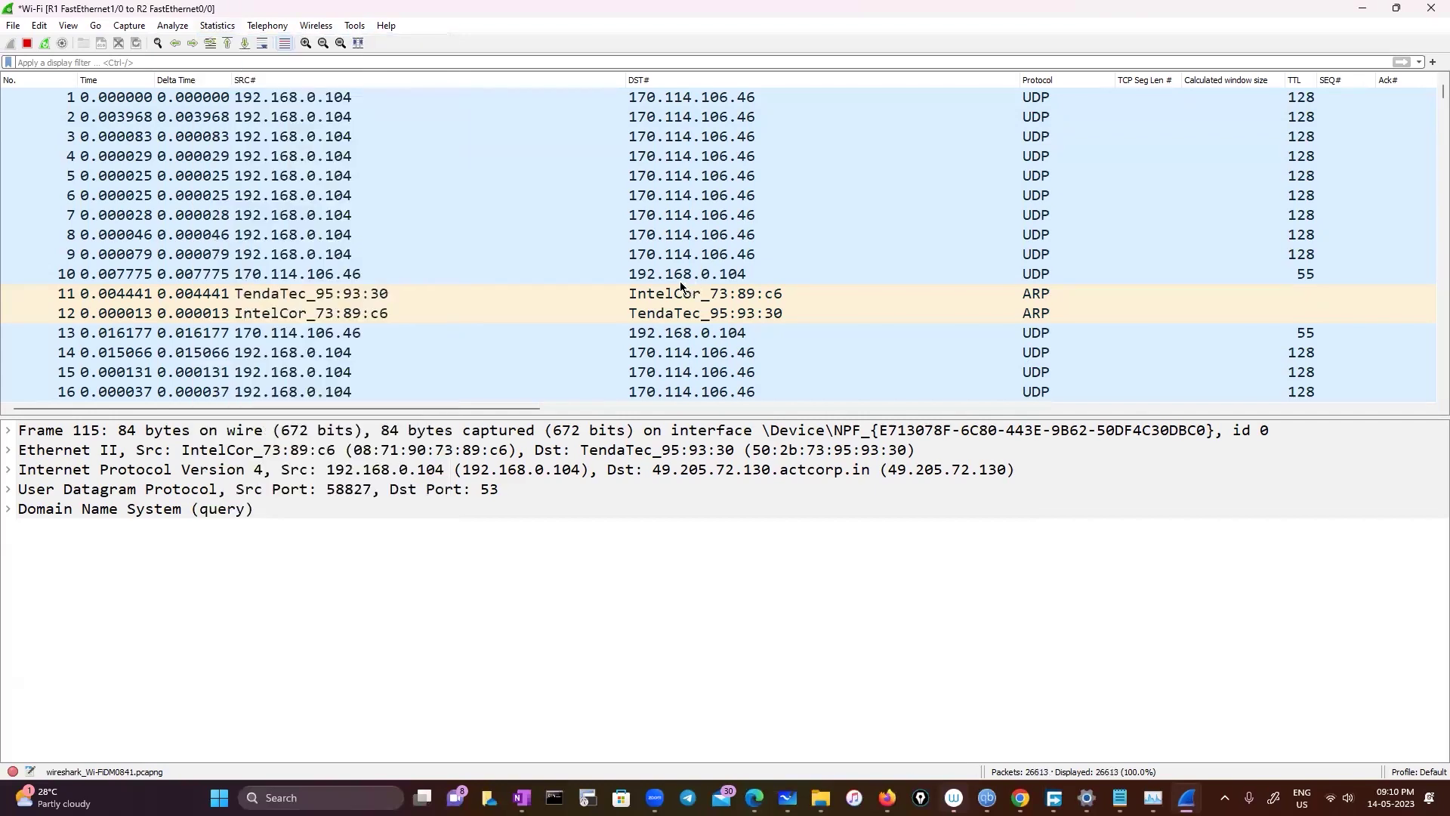
pyautogui.scroll(-5, 800, 391)
pyautogui.scroll(-5, 800, 391)
pyautogui.moveTo(931, 290); pyautogui.dragTo(924, 310)
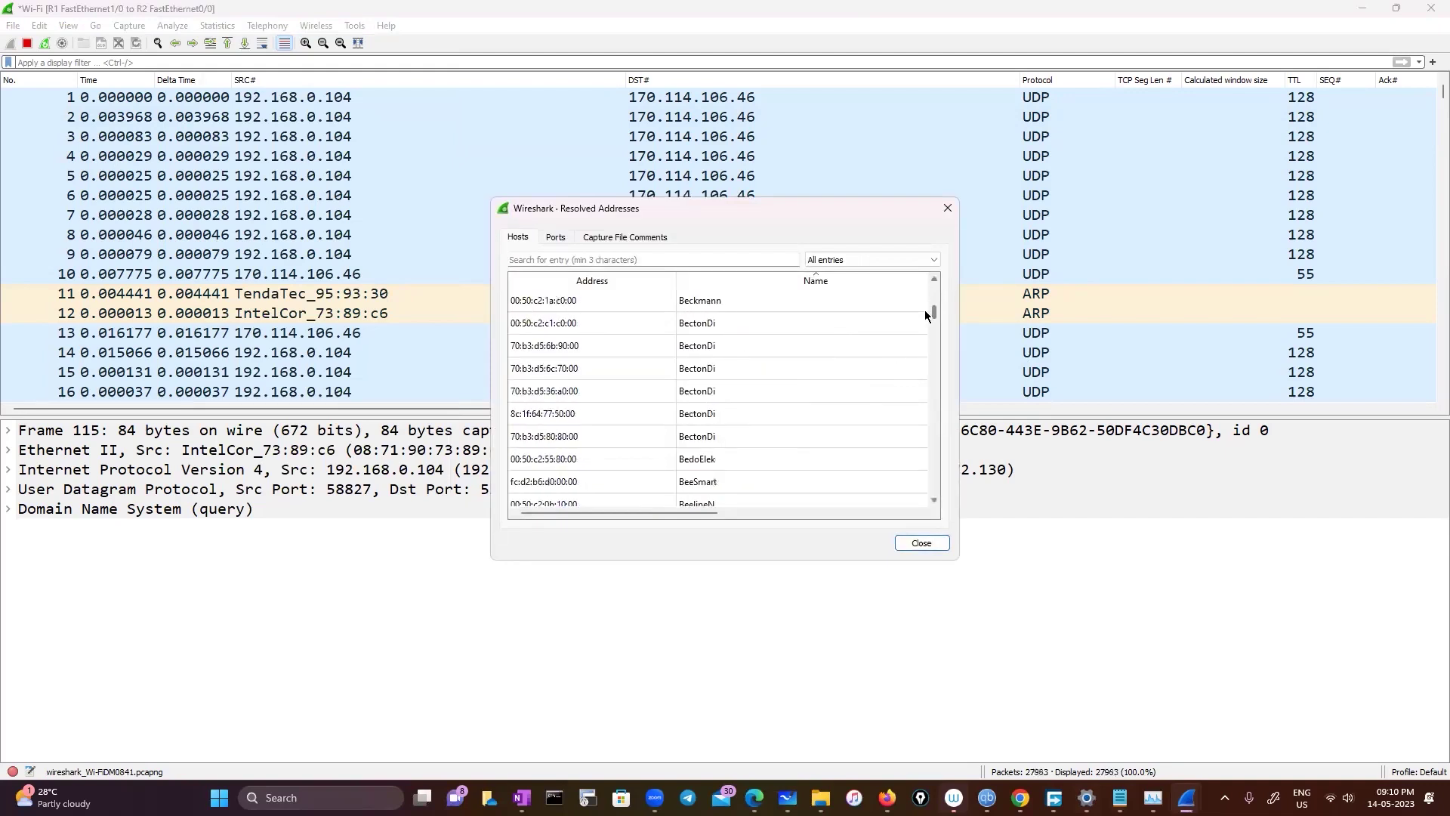
pyautogui.click(689, 260)
pyautogui.write('micro')
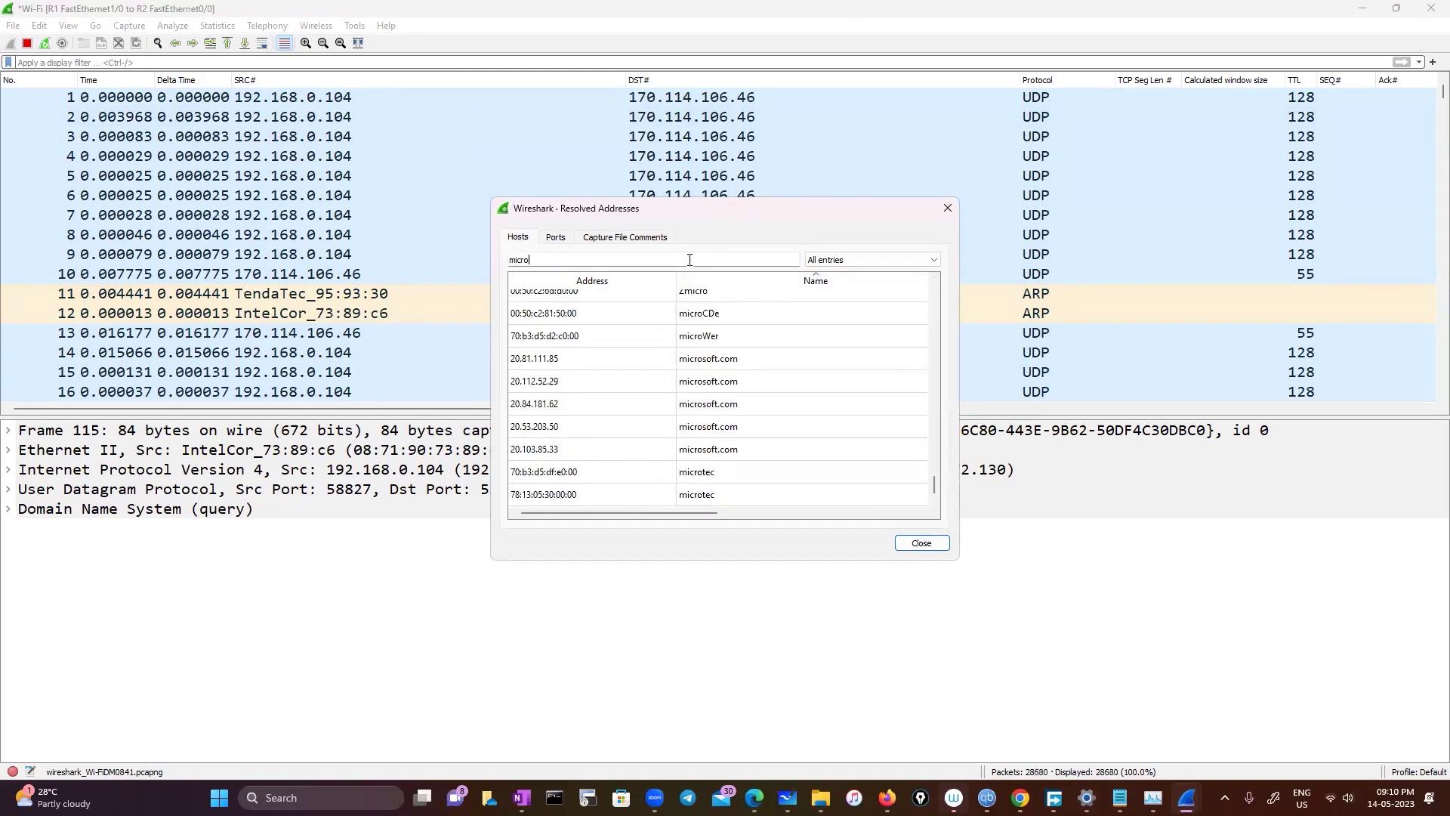
pyautogui.press('Escape')
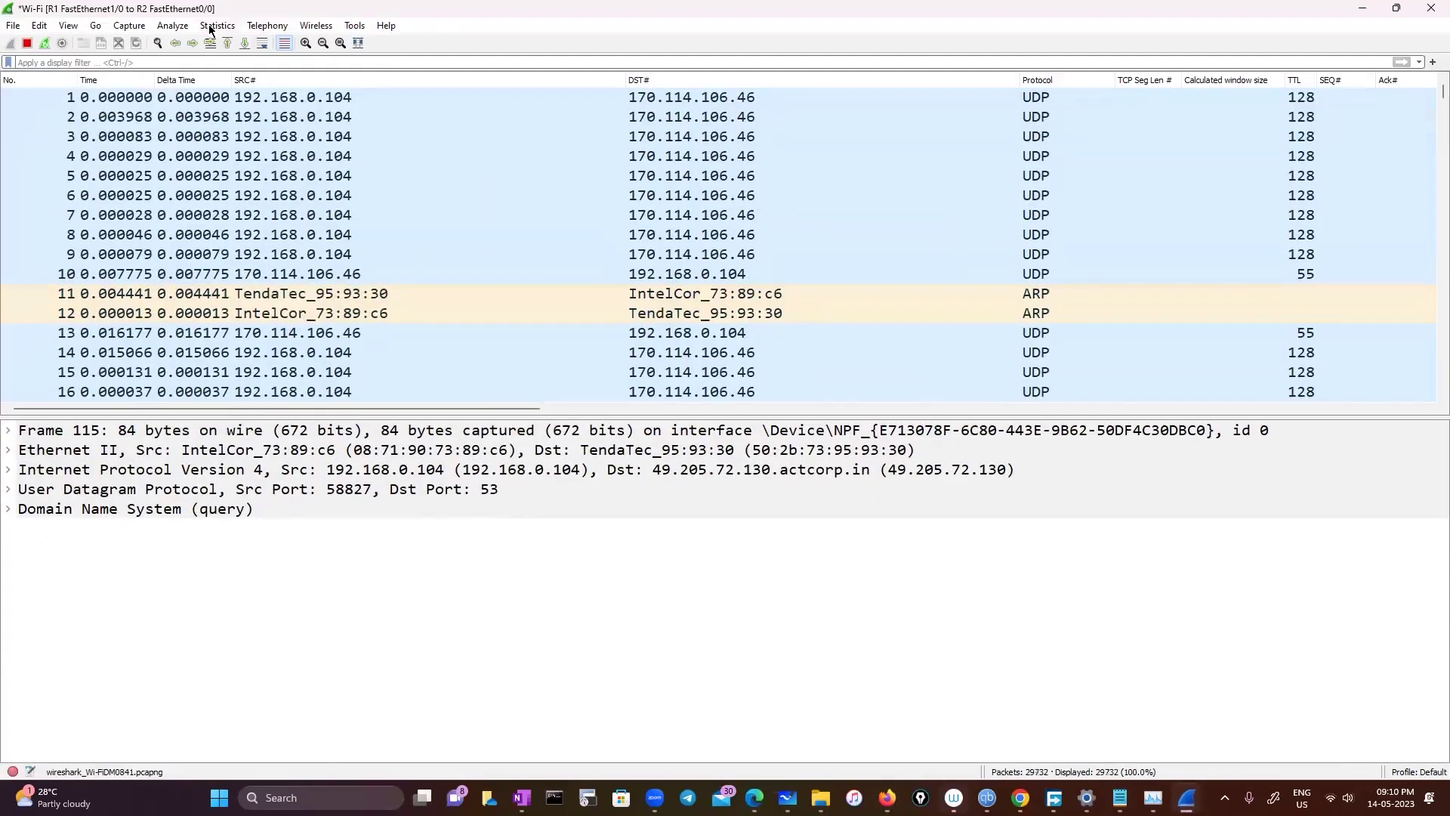
# Reopen the resolved addresses, search the hosts for "mic" and browse to the microsoft.com entries
pyautogui.click(212, 28)
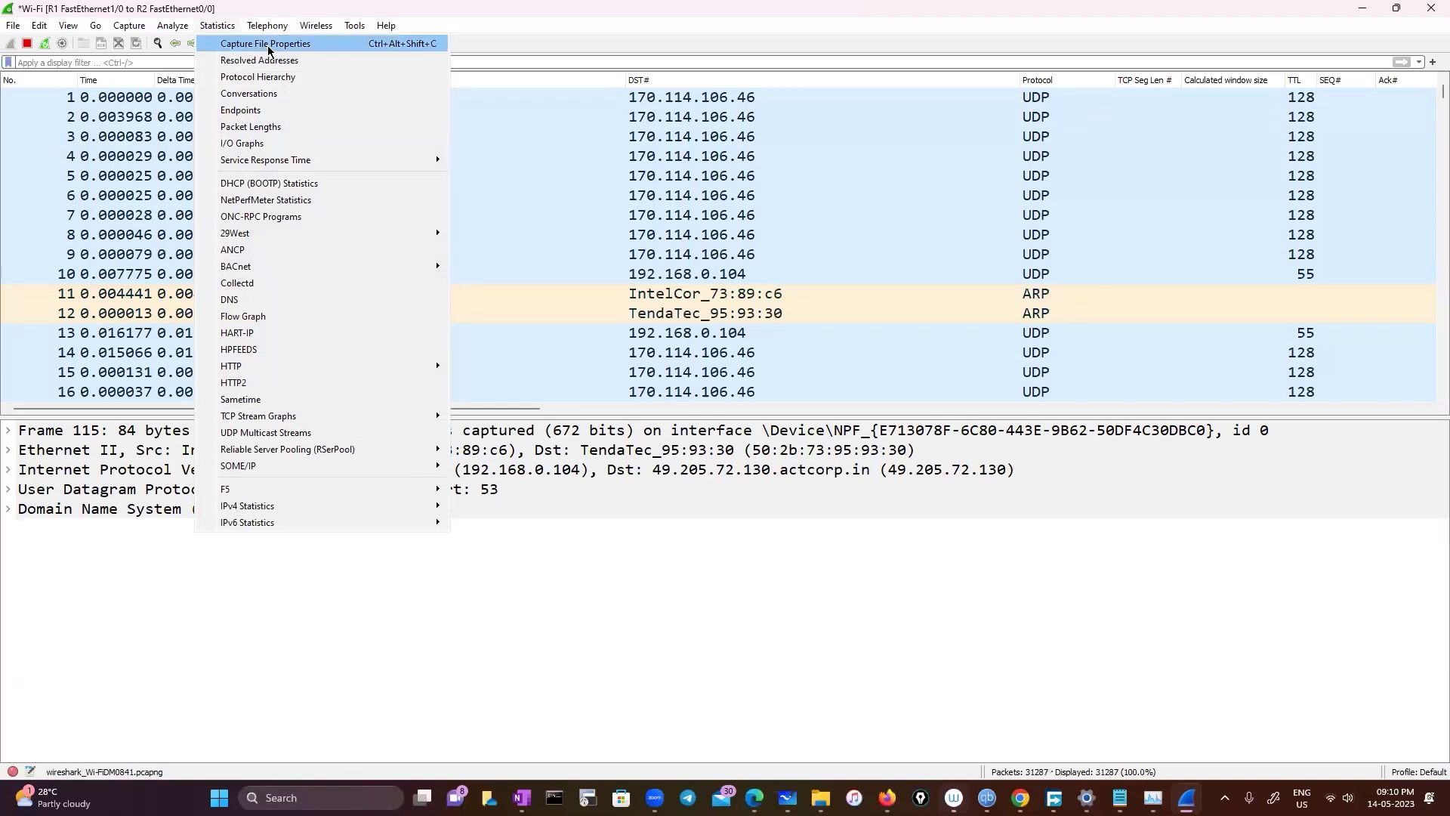
pyautogui.click(270, 61)
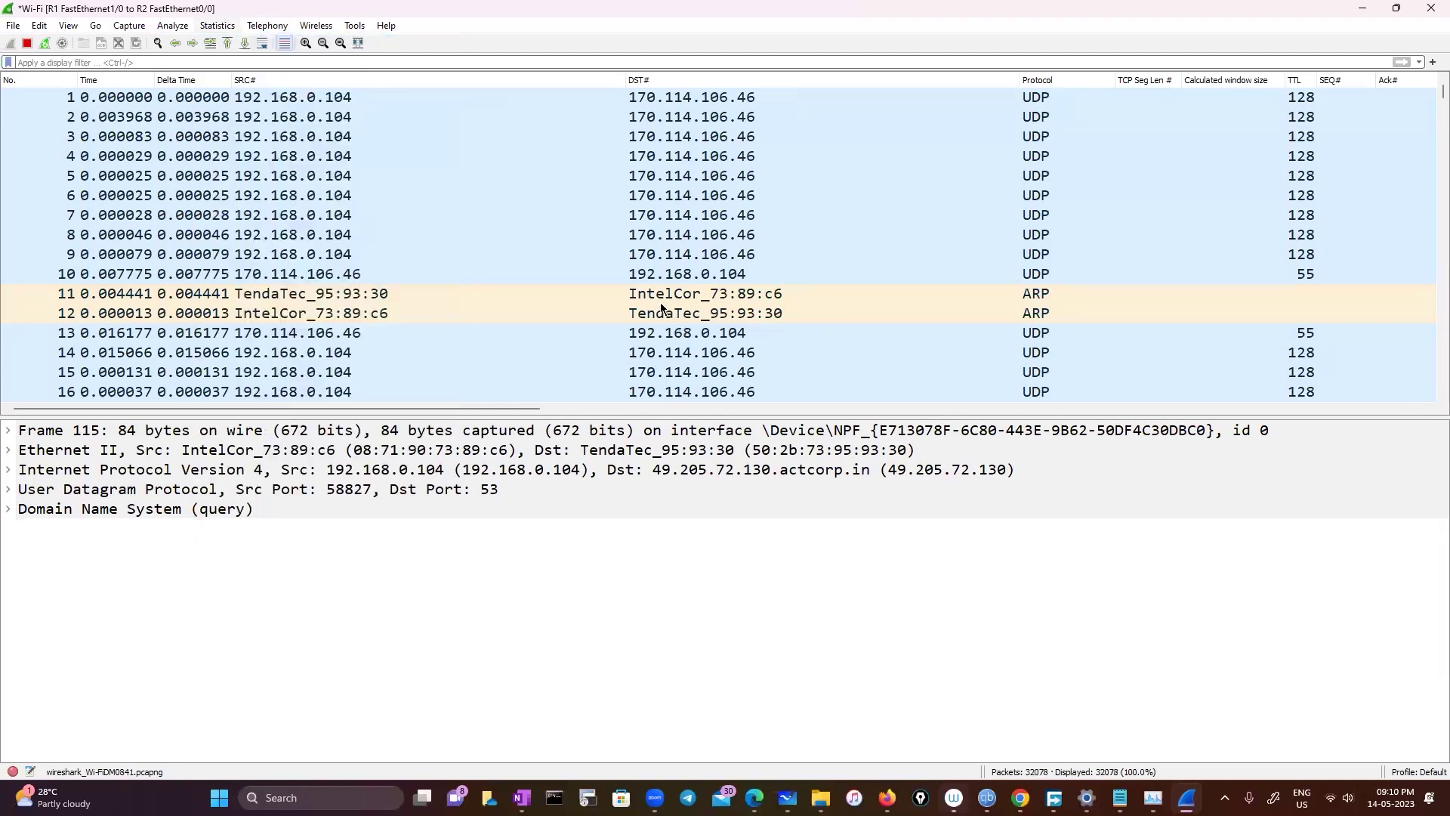
pyautogui.click(636, 260)
pyautogui.write('mic')
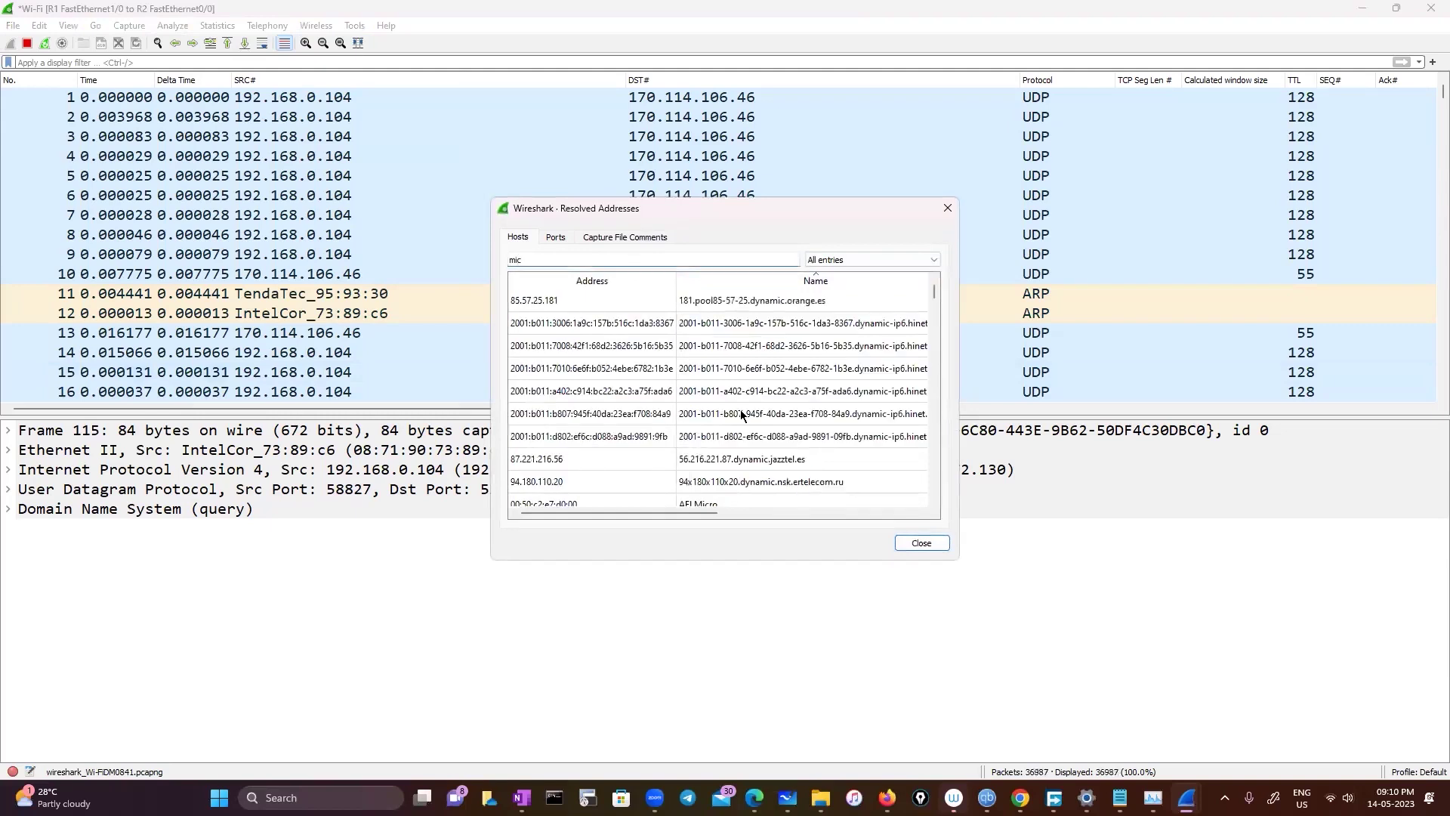
pyautogui.scroll(-10, 748, 444)
pyautogui.scroll(-10, 748, 445)
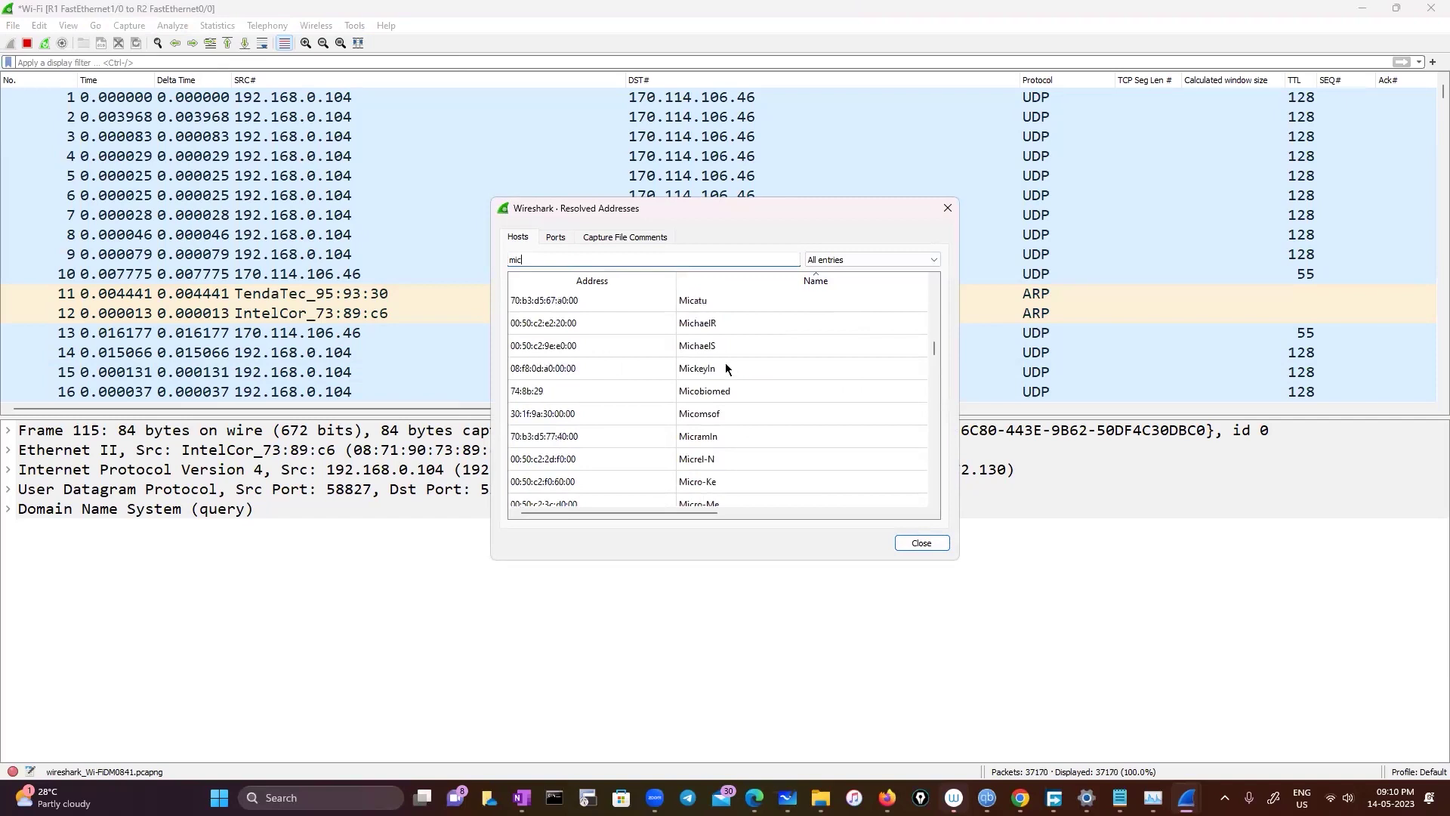
pyautogui.scroll(-10, 731, 486)
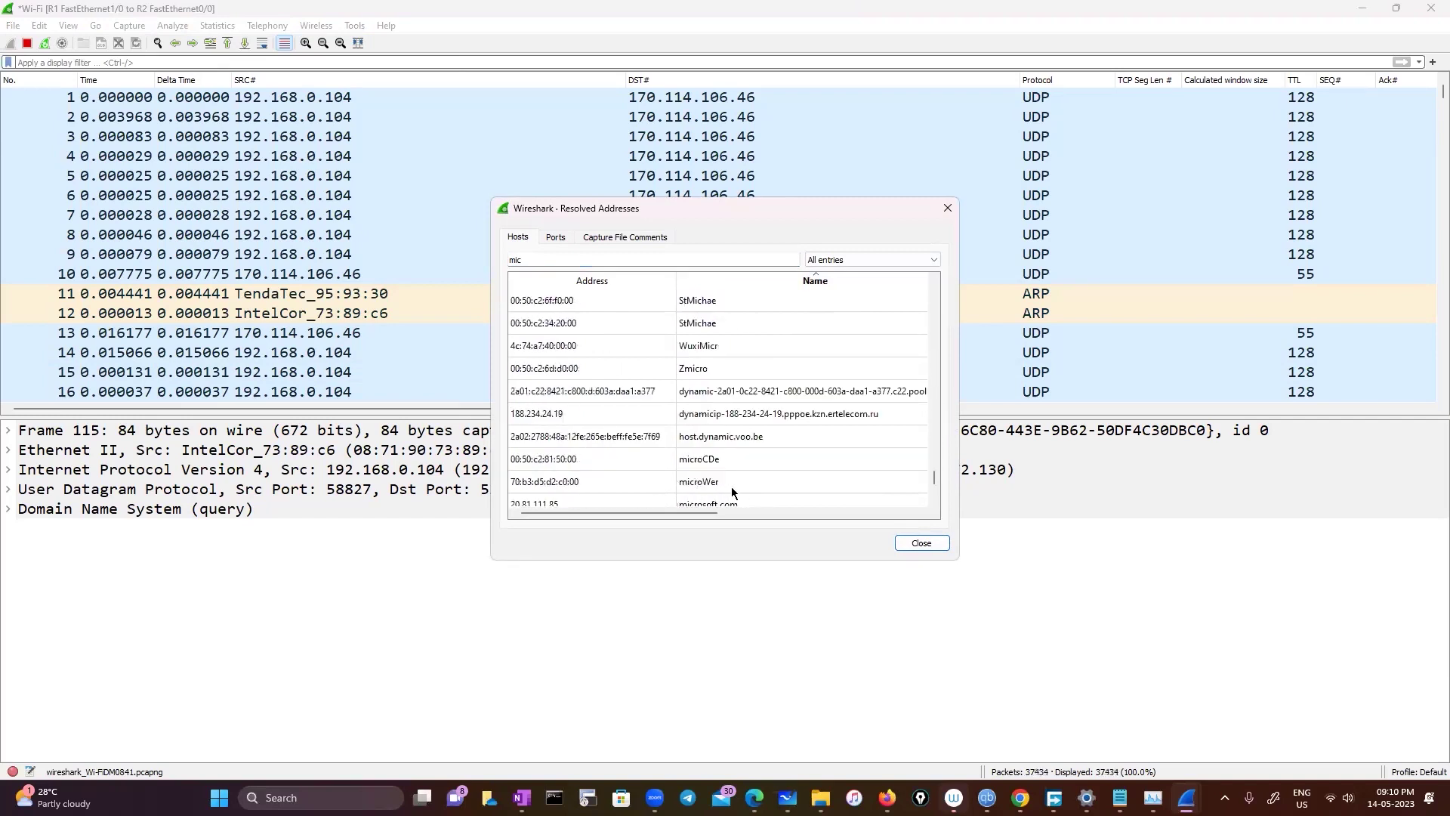
# Examine the IP addresses listed for microsoft.com, selecting 20.84.181.62 and 20.81.111.85, and leave the resolved addresses
pyautogui.click(733, 414)
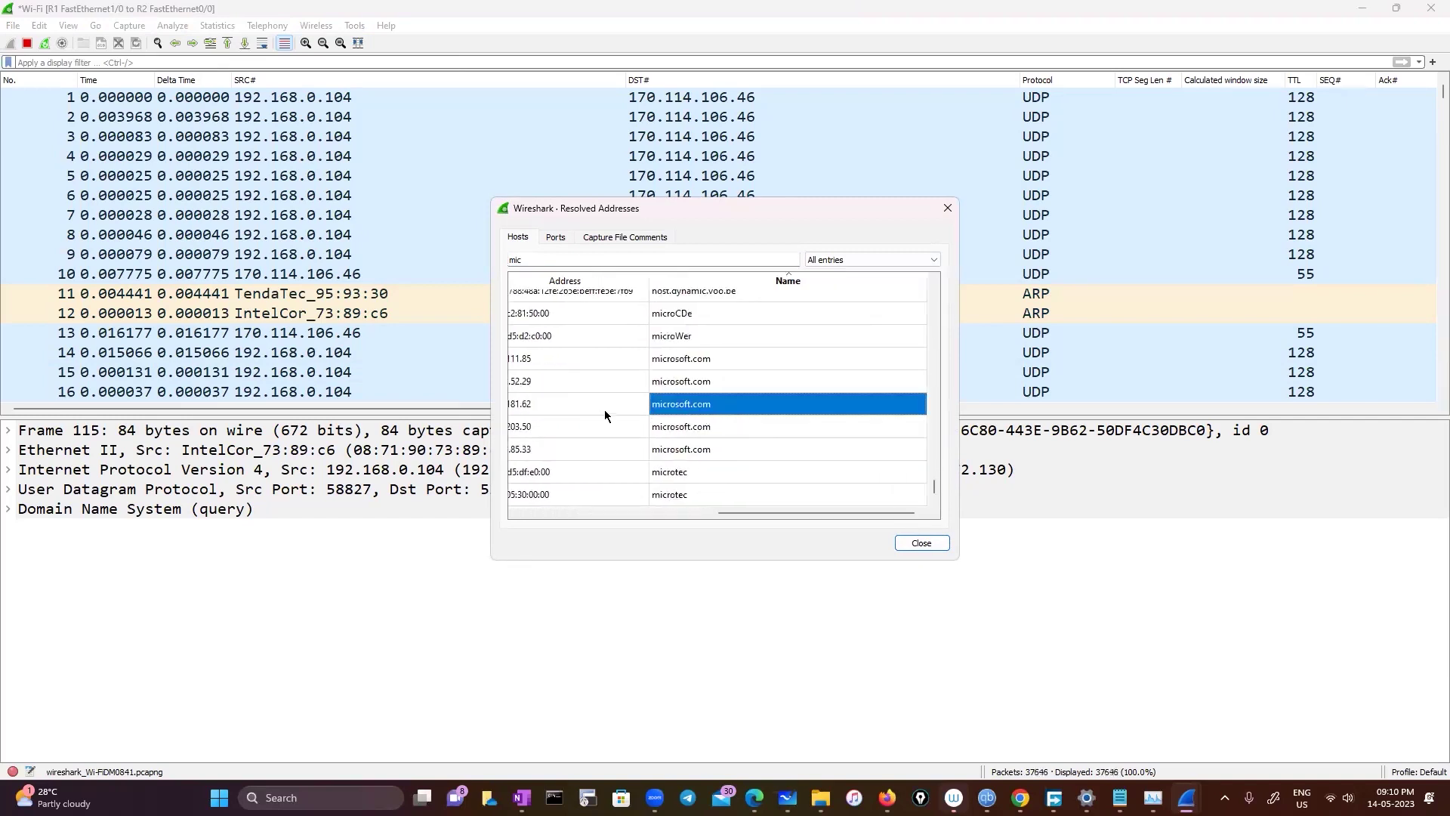
pyautogui.moveTo(769, 513); pyautogui.dragTo(568, 513)
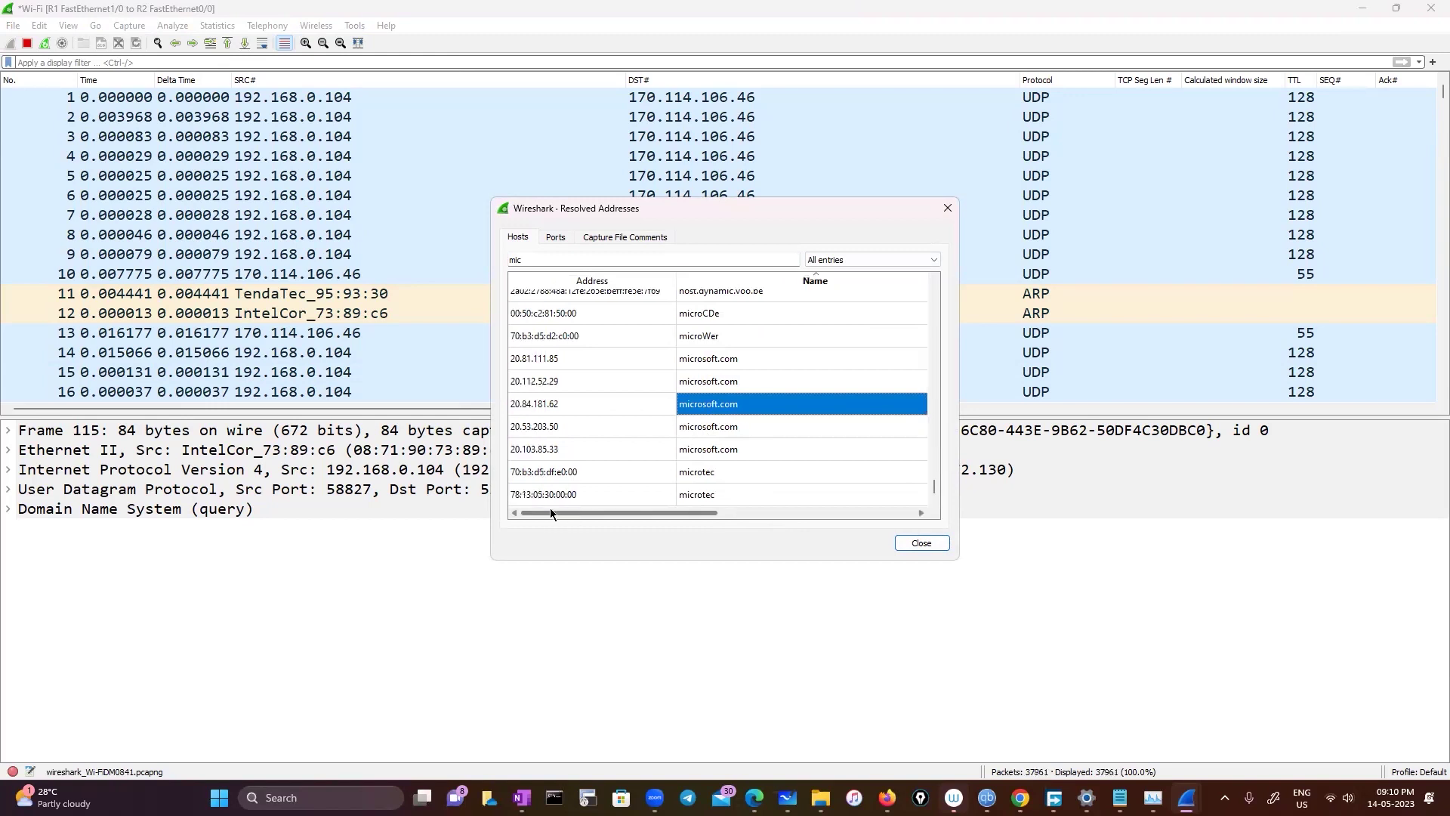
pyautogui.click(568, 403)
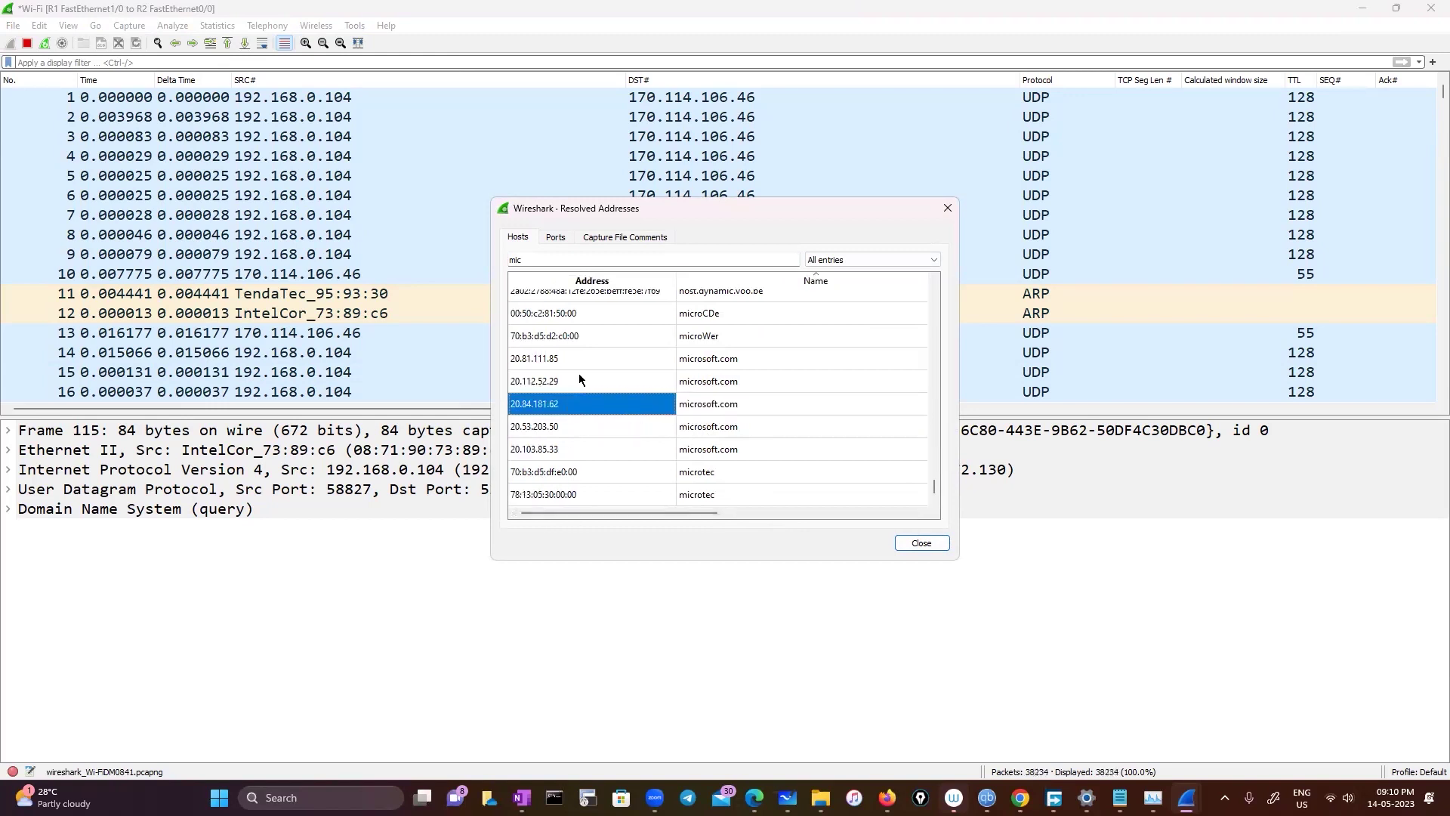
pyautogui.click(579, 379)
pyautogui.click(579, 365)
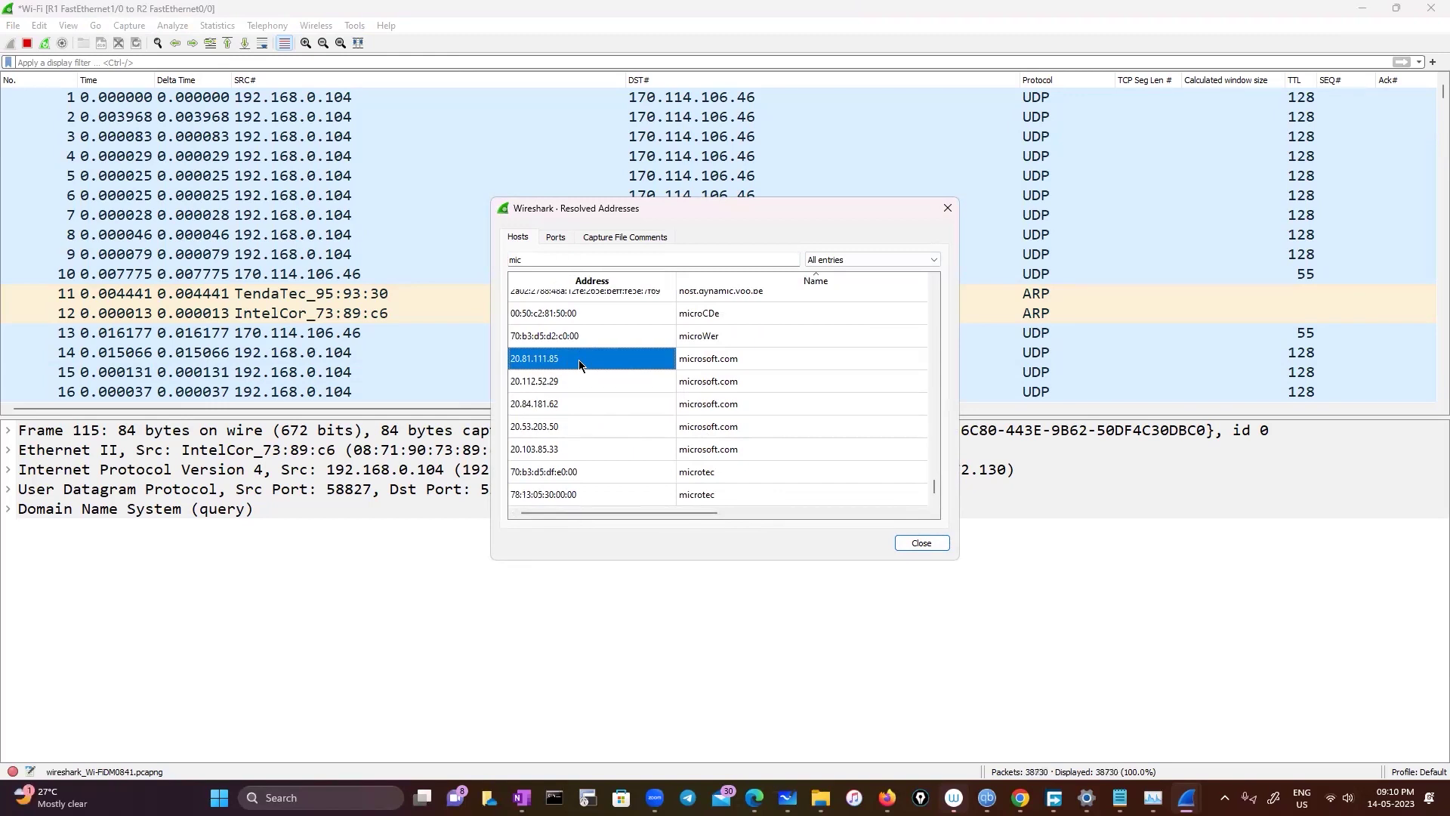
pyautogui.press('Escape')
# Try to enter a DNS query display filter starting with dns.query== and erase it
pyautogui.click(240, 60)
pyautogui.write('dns')
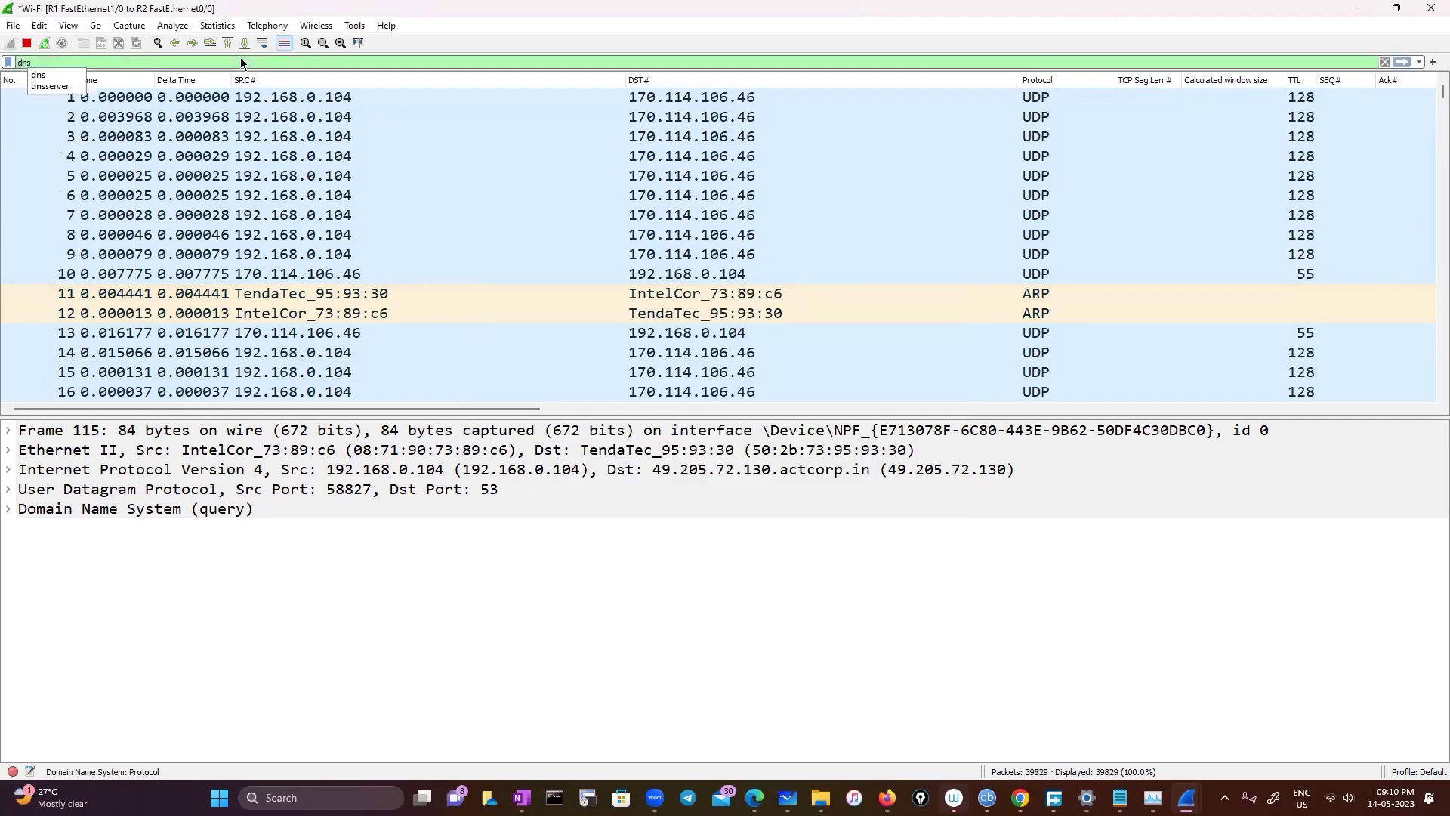
pyautogui.write('.query==')
pyautogui.press('BackSpace')
pyautogui.press('BackSpace')
pyautogui.press('BackSpace')
pyautogui.press('BackSpace')
pyautogui.press('BackSpace')
pyautogui.press('BackSpace')
pyautogui.press('BackSpace')
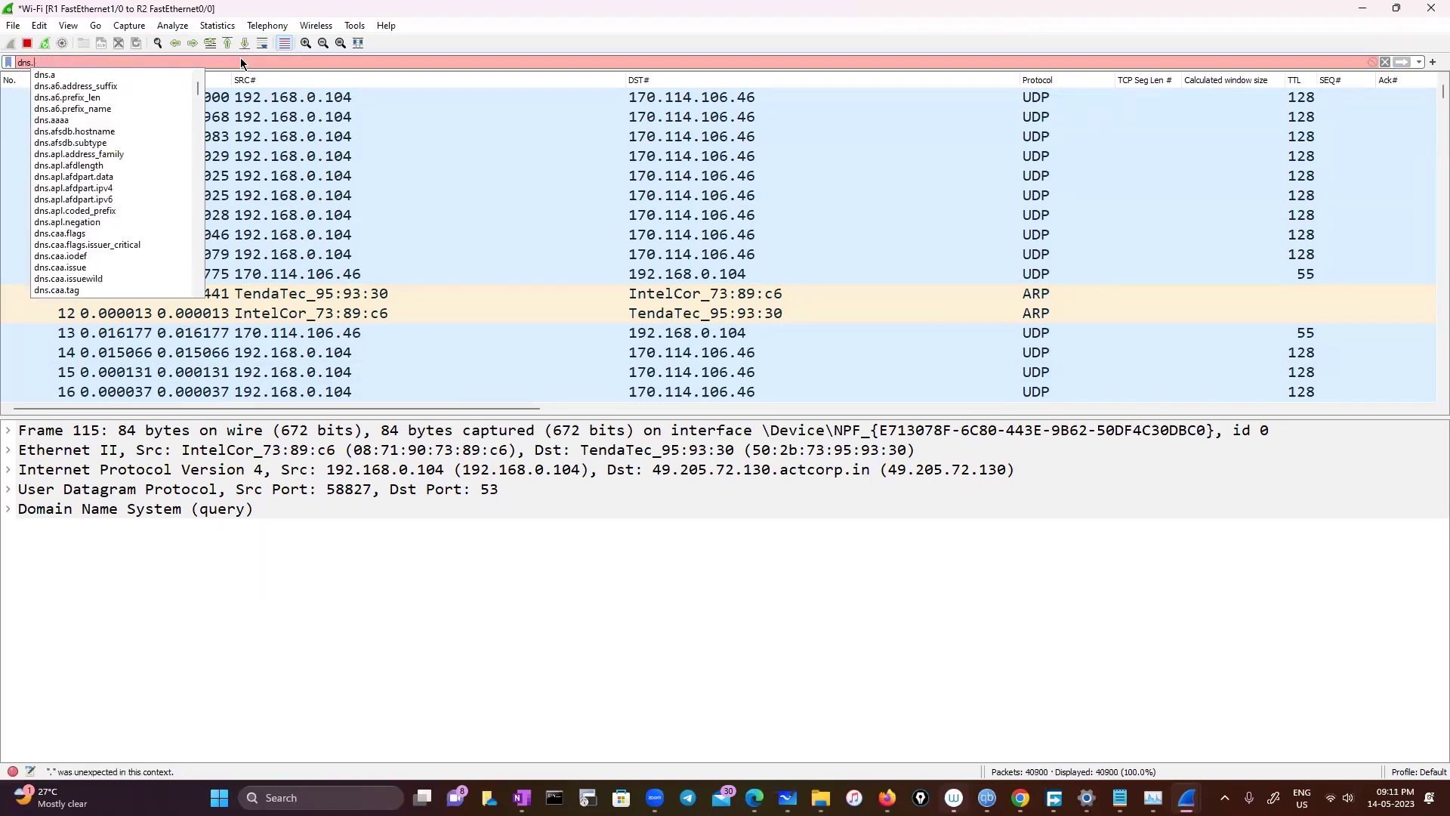
pyautogui.press('BackSpace')
pyautogui.press('BackSpace')
pyautogui.press('BackSpace')
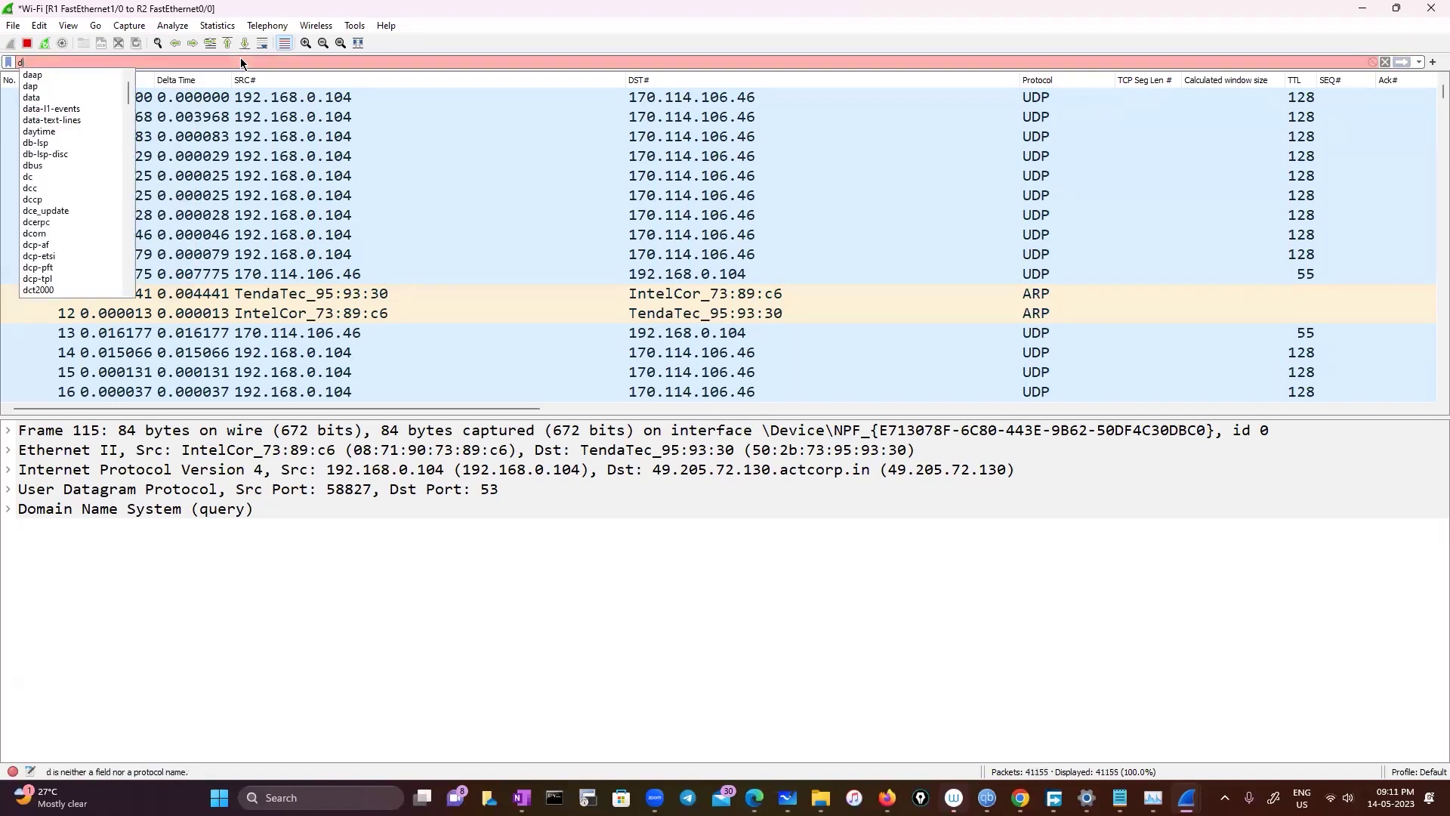
pyautogui.press('BackSpace')
# Try the dns.query field again as a display filter and empty the filter
pyautogui.write('dns')
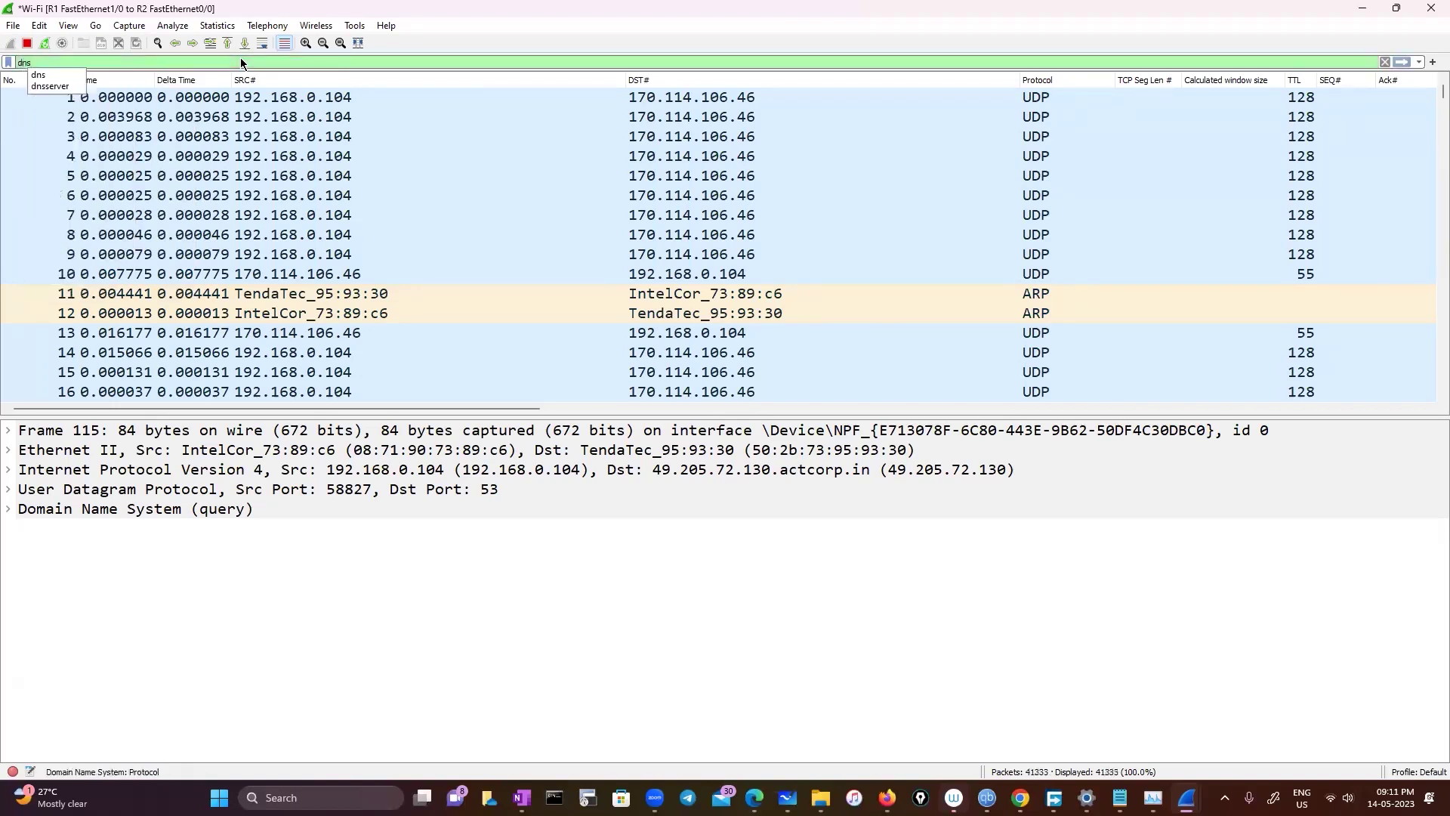
pyautogui.write('.quer')
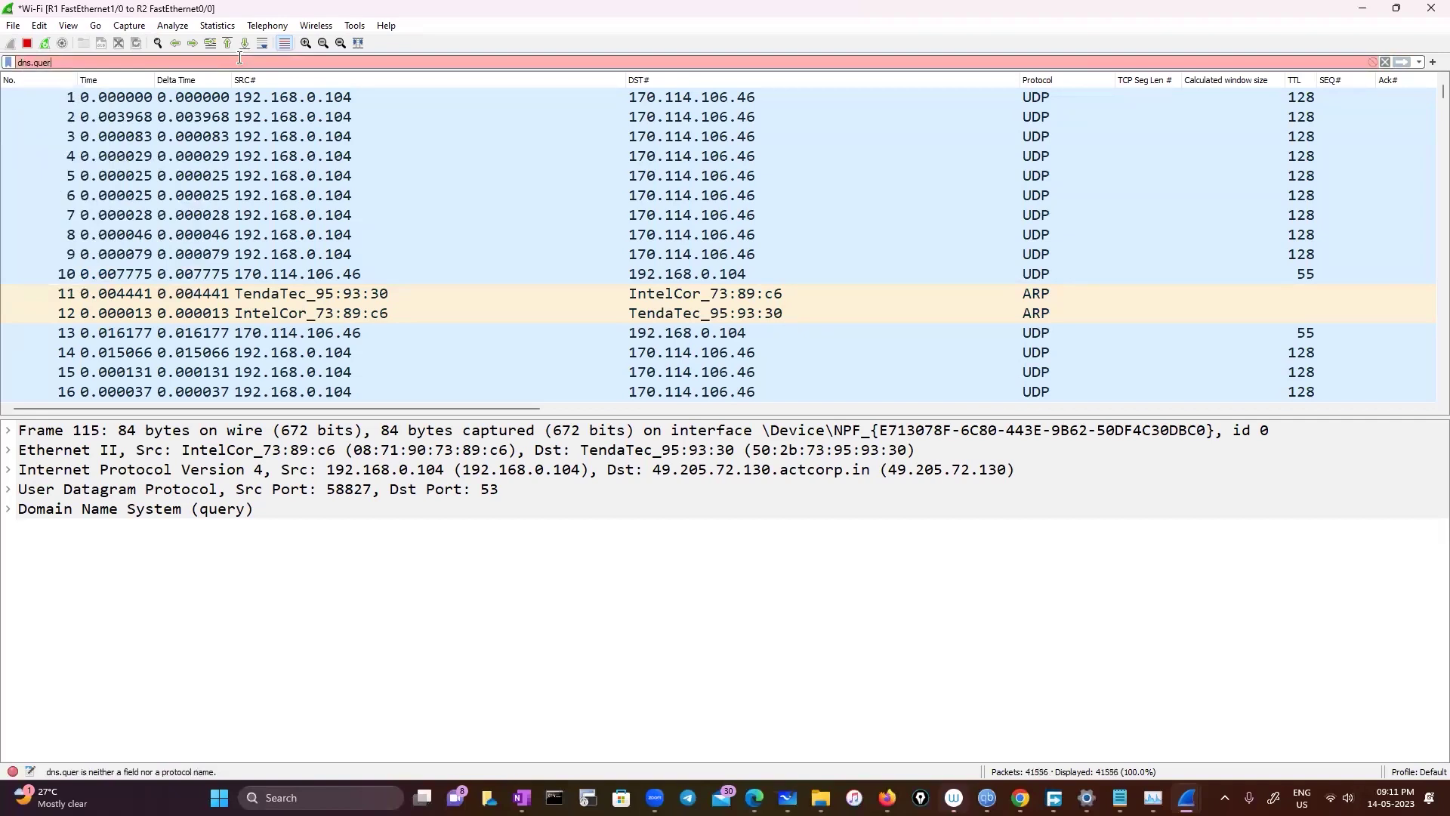
pyautogui.write('t')
pyautogui.press('BackSpace')
pyautogui.write('y.1')
pyautogui.press('BackSpace')
pyautogui.press('BackSpace')
pyautogui.press('BackSpace')
pyautogui.press('BackSpace')
pyautogui.press('BackSpace')
pyautogui.press('BackSpace')
pyautogui.press('BackSpace')
pyautogui.press('BackSpace')
pyautogui.press('BackSpace')
pyautogui.press('BackSpace')
pyautogui.press('BackSpace')
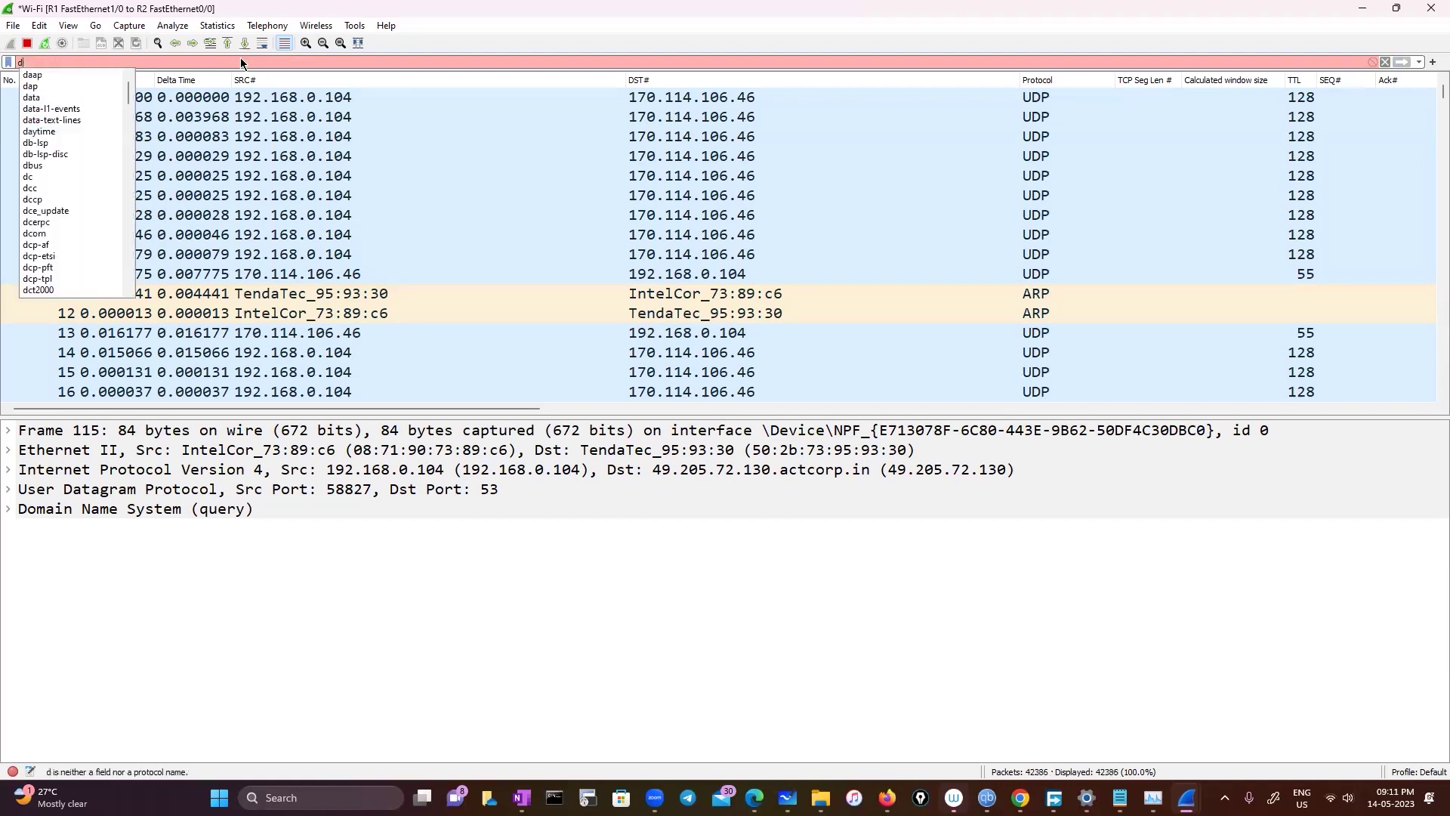
pyautogui.write('dn')
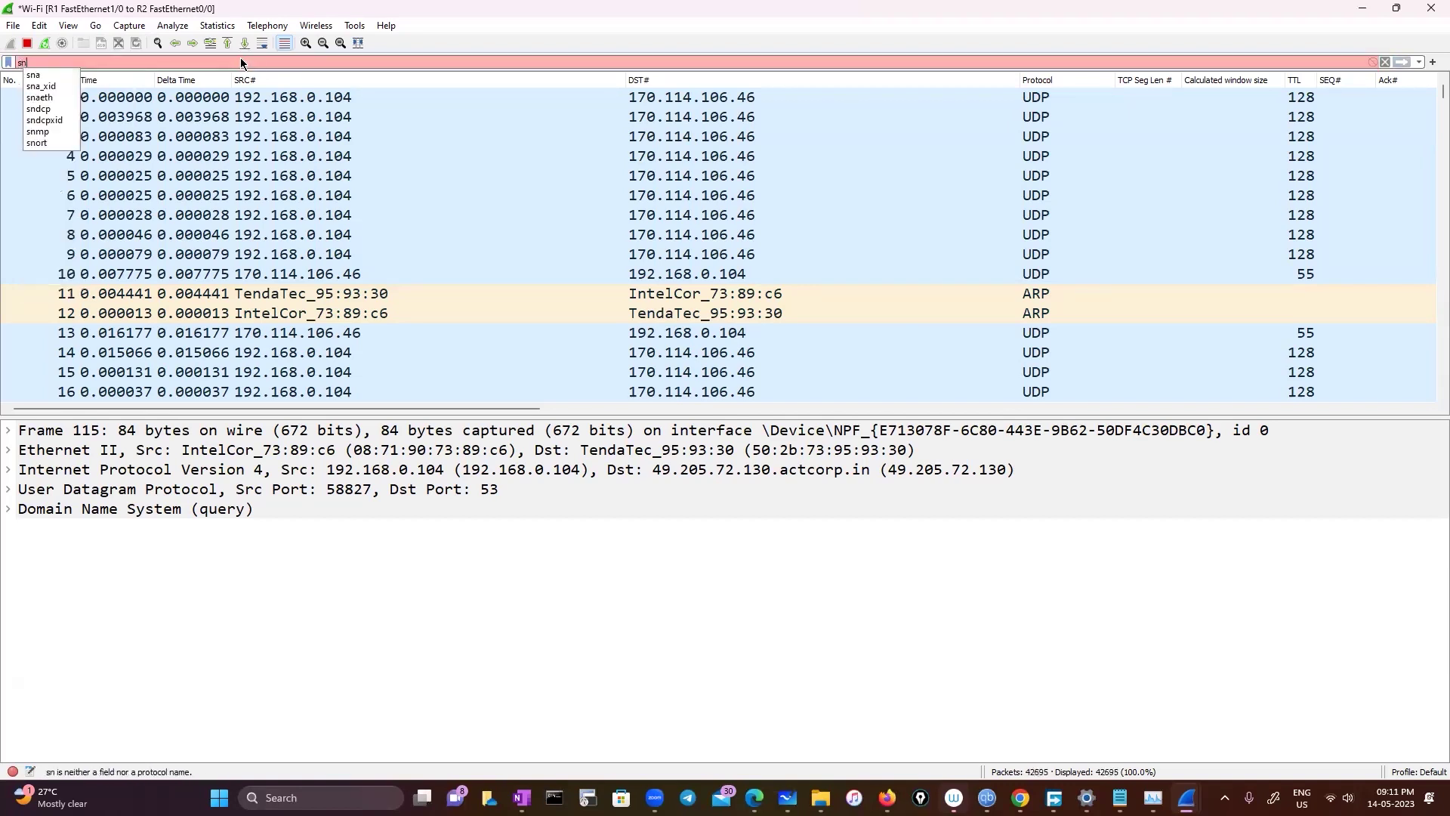
pyautogui.press('BackSpace')
pyautogui.press('BackSpace')
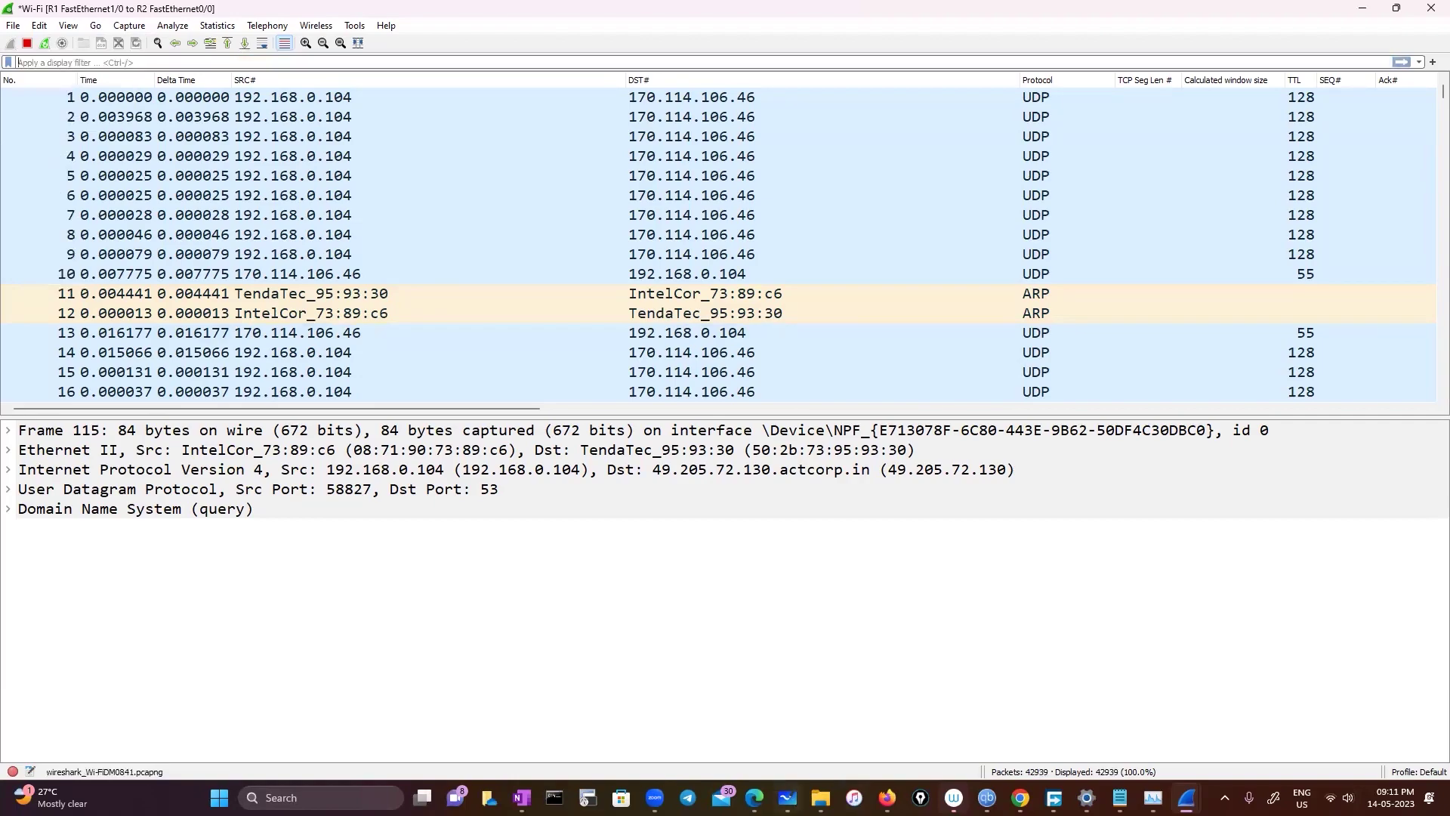
# Switch to the Edge browser and search the web for "dns query filter wireshark"
pyautogui.moveTo(755, 798)
pyautogui.click(795, 743)
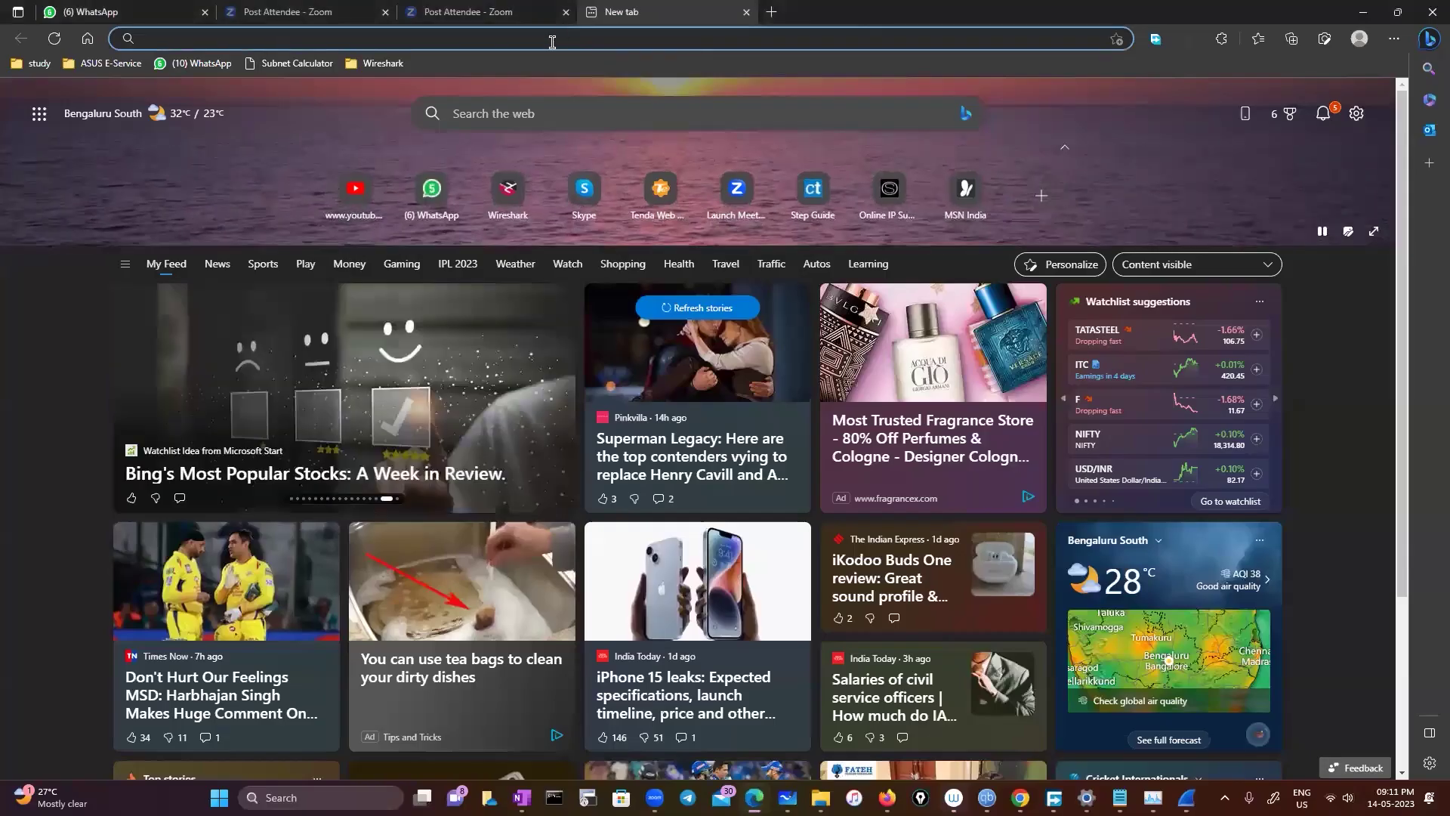
pyautogui.write('dns ')
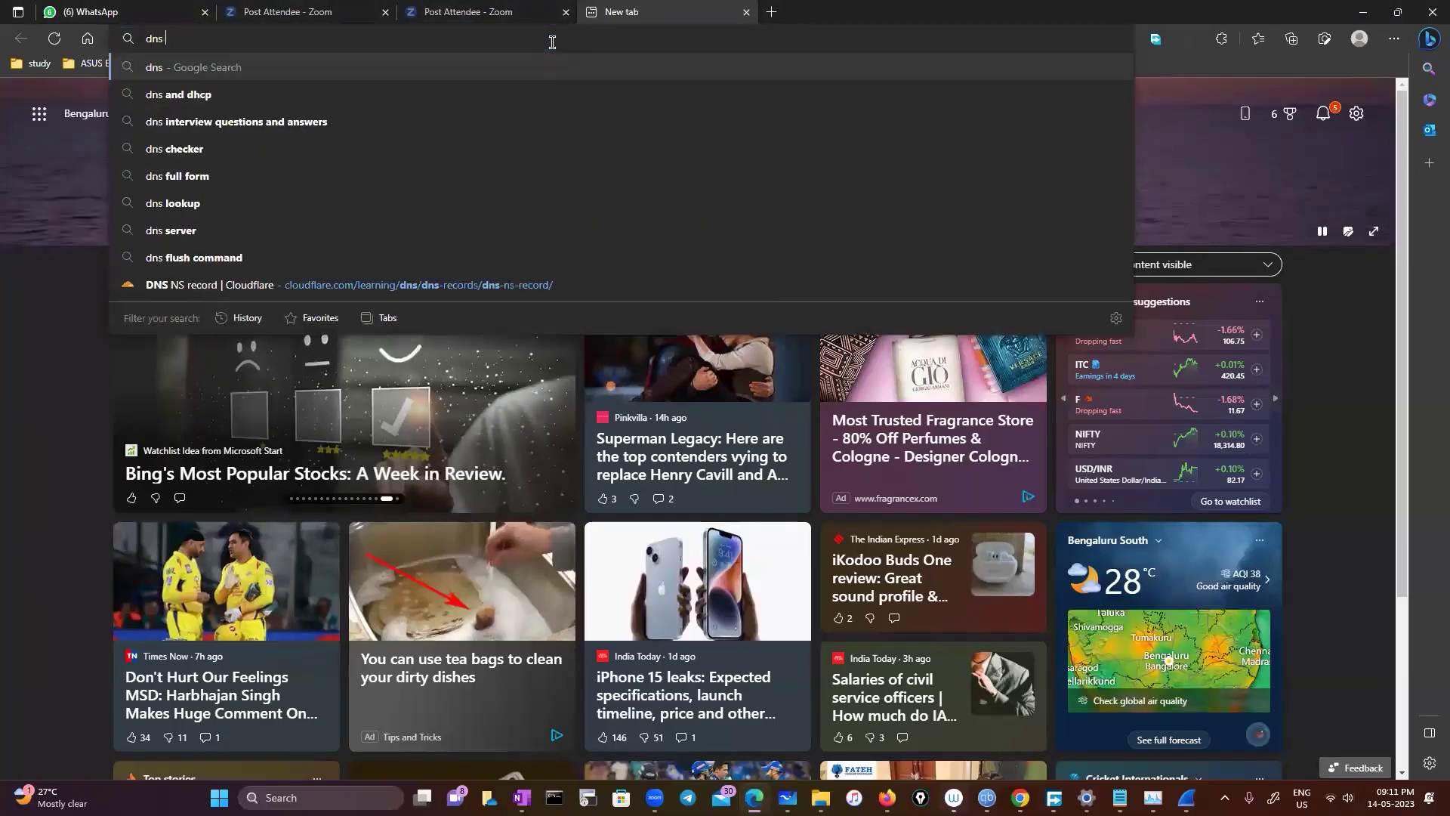
pyautogui.write('query file')
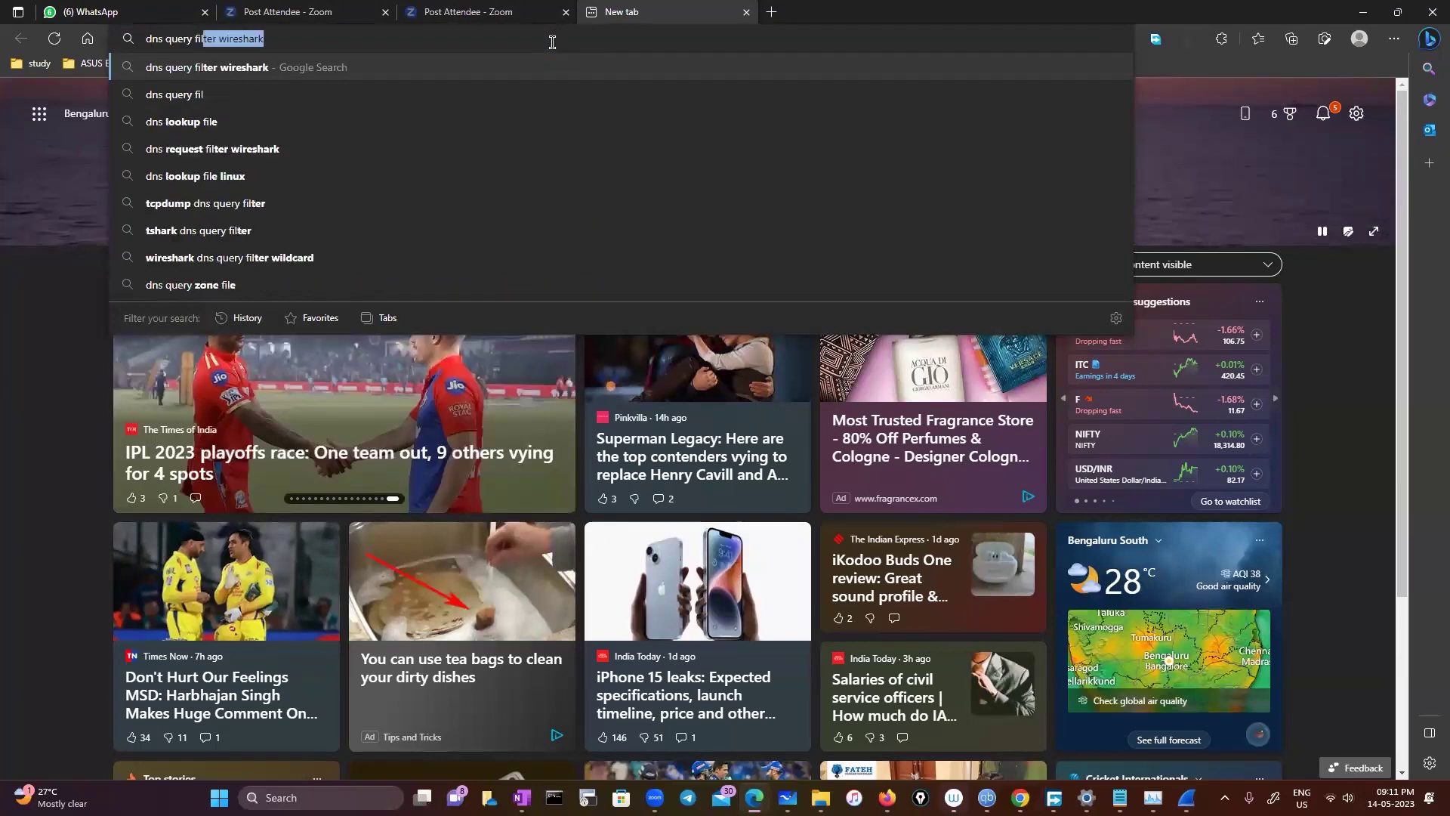
pyautogui.write('ter')
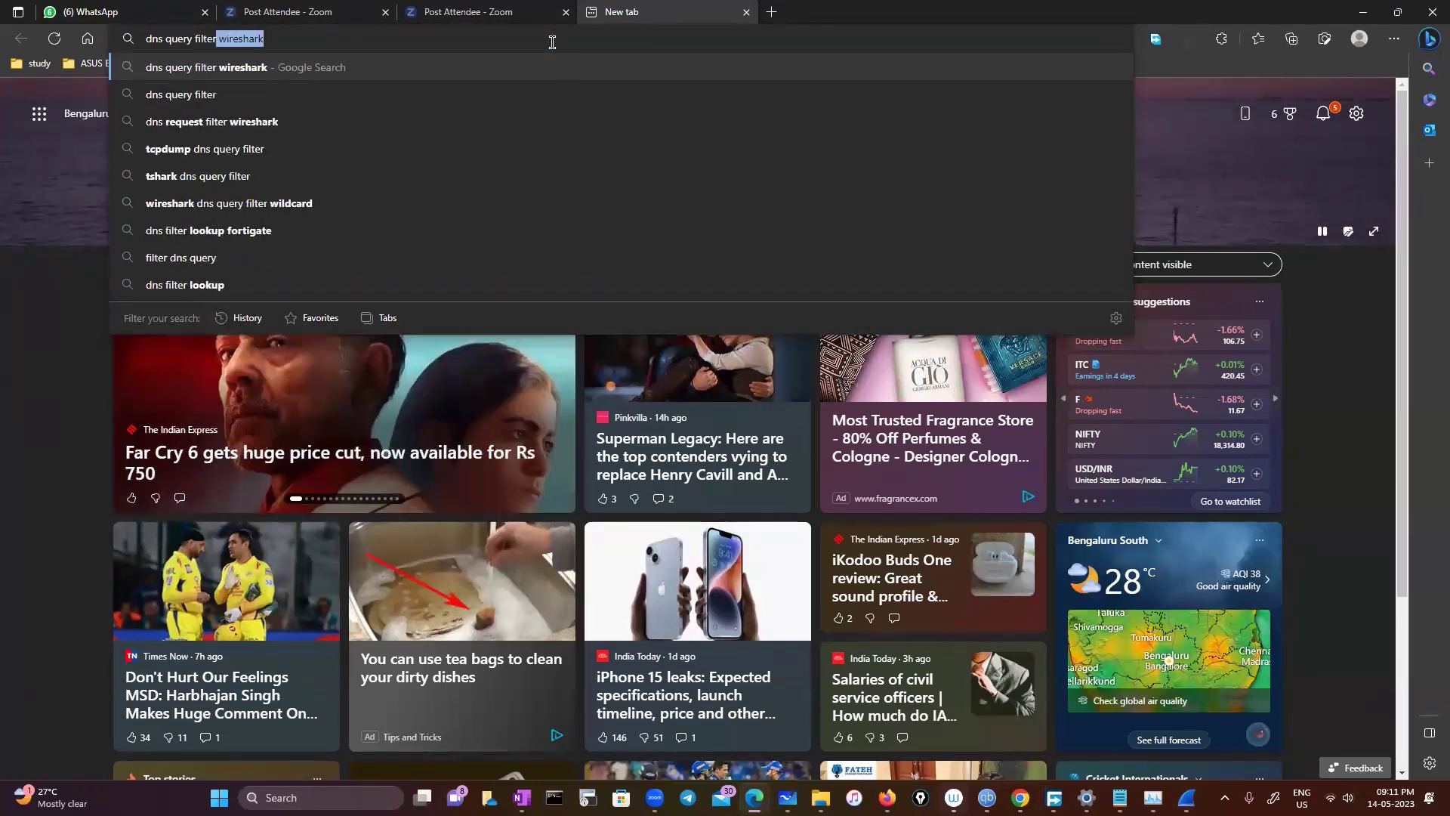
pyautogui.press('Return')
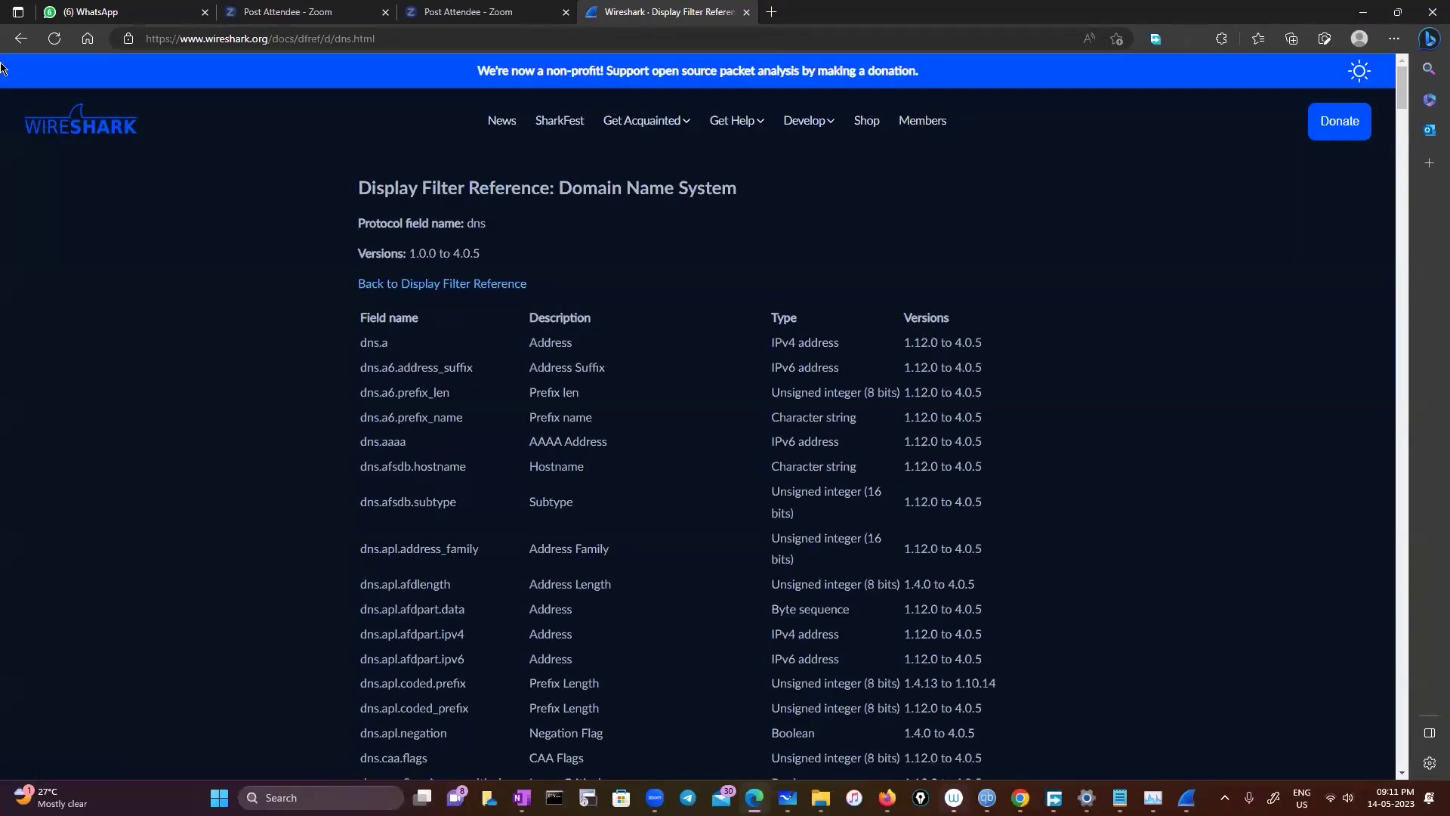
# Leave the DNS display filter reference page and copy "dns.qry.name ==" from the Wireshark Q&A answer about host name queries
pyautogui.click(20, 44)
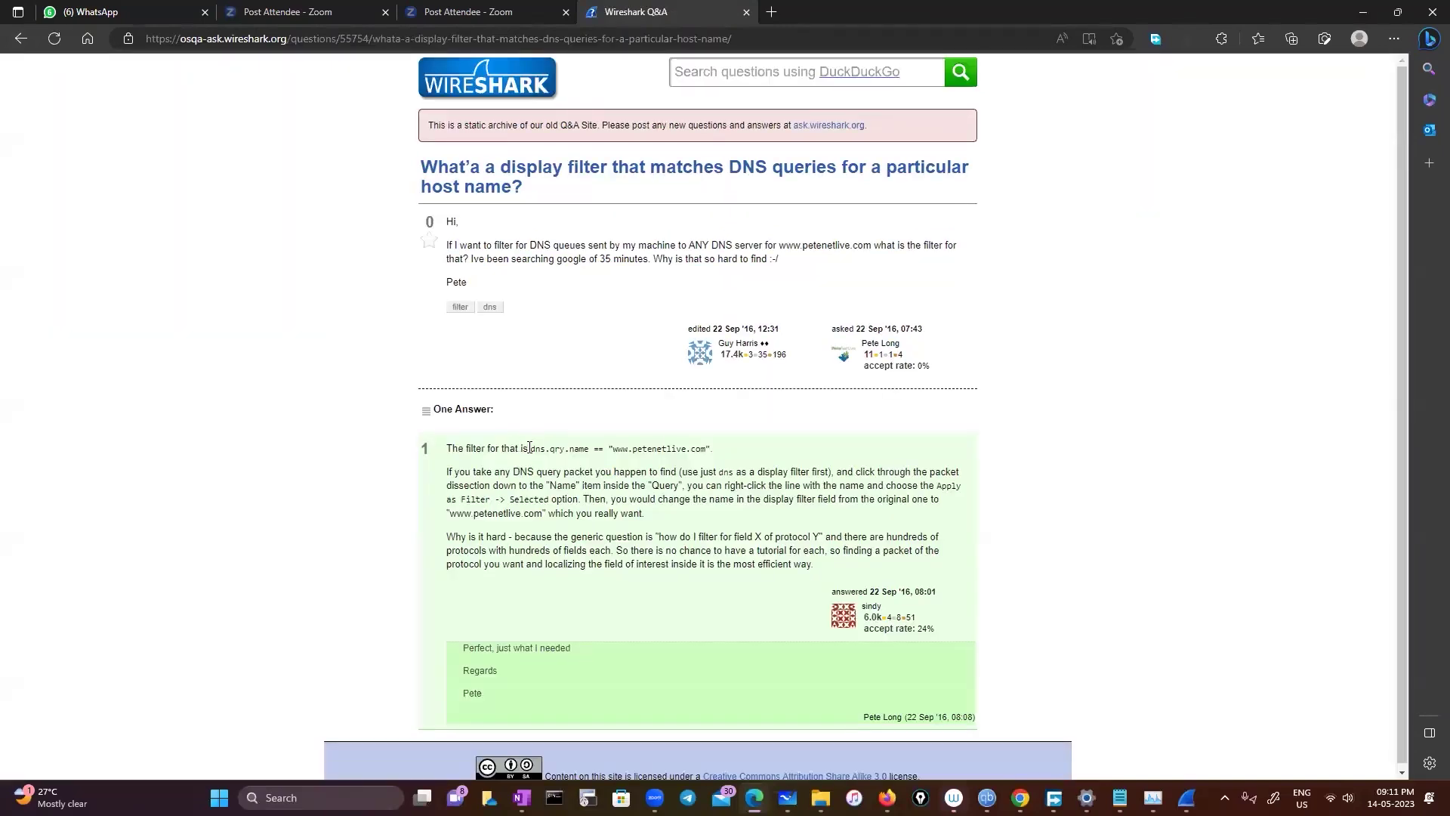
pyautogui.moveTo(529, 448); pyautogui.dragTo(609, 450)
pyautogui.rightClick(602, 451)
pyautogui.click(665, 465)
# Switch back to the Wireshark capture and apply the display filter dns.qry.name == microsoft.com
pyautogui.click(1187, 798)
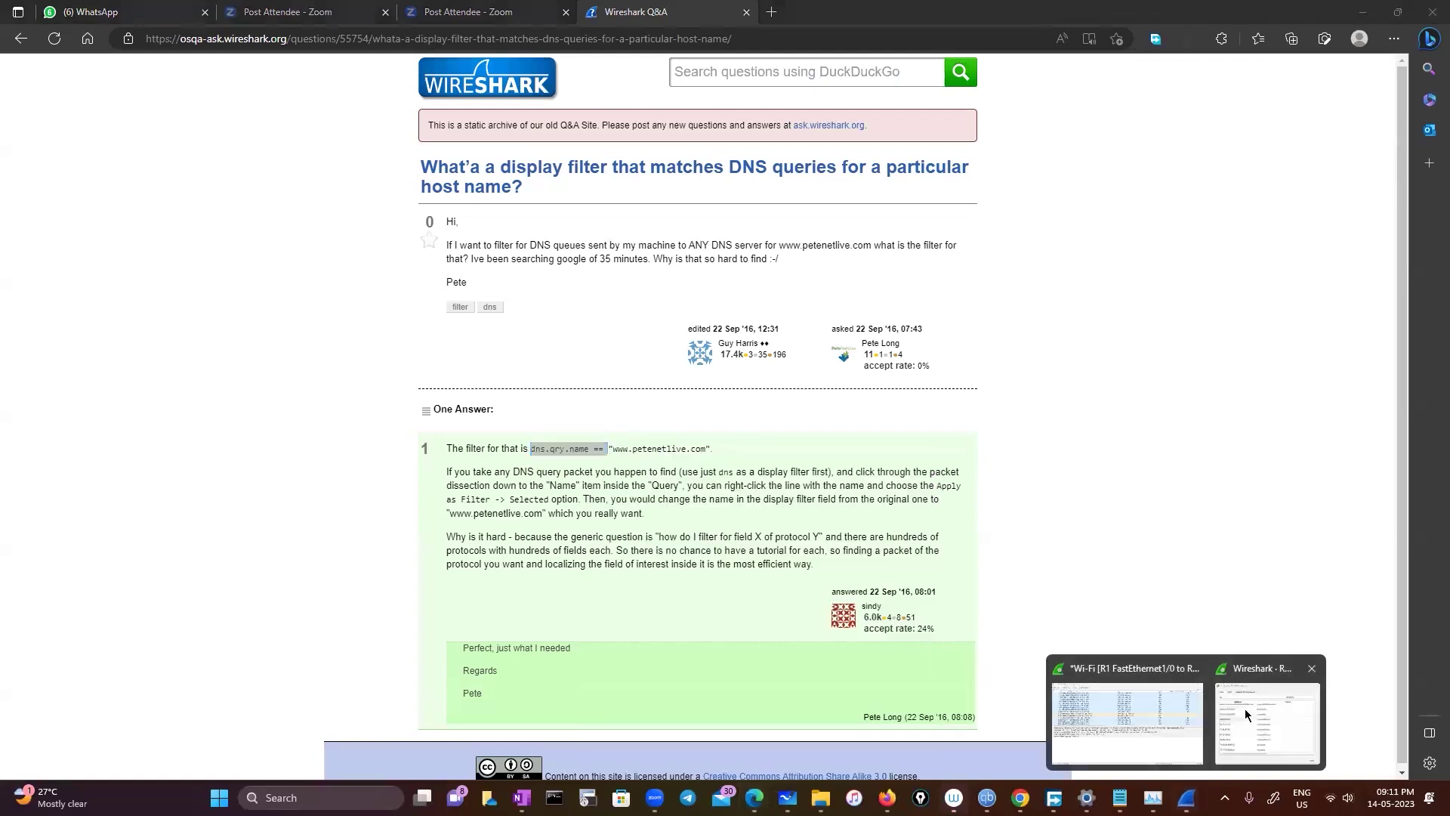
pyautogui.click(1125, 710)
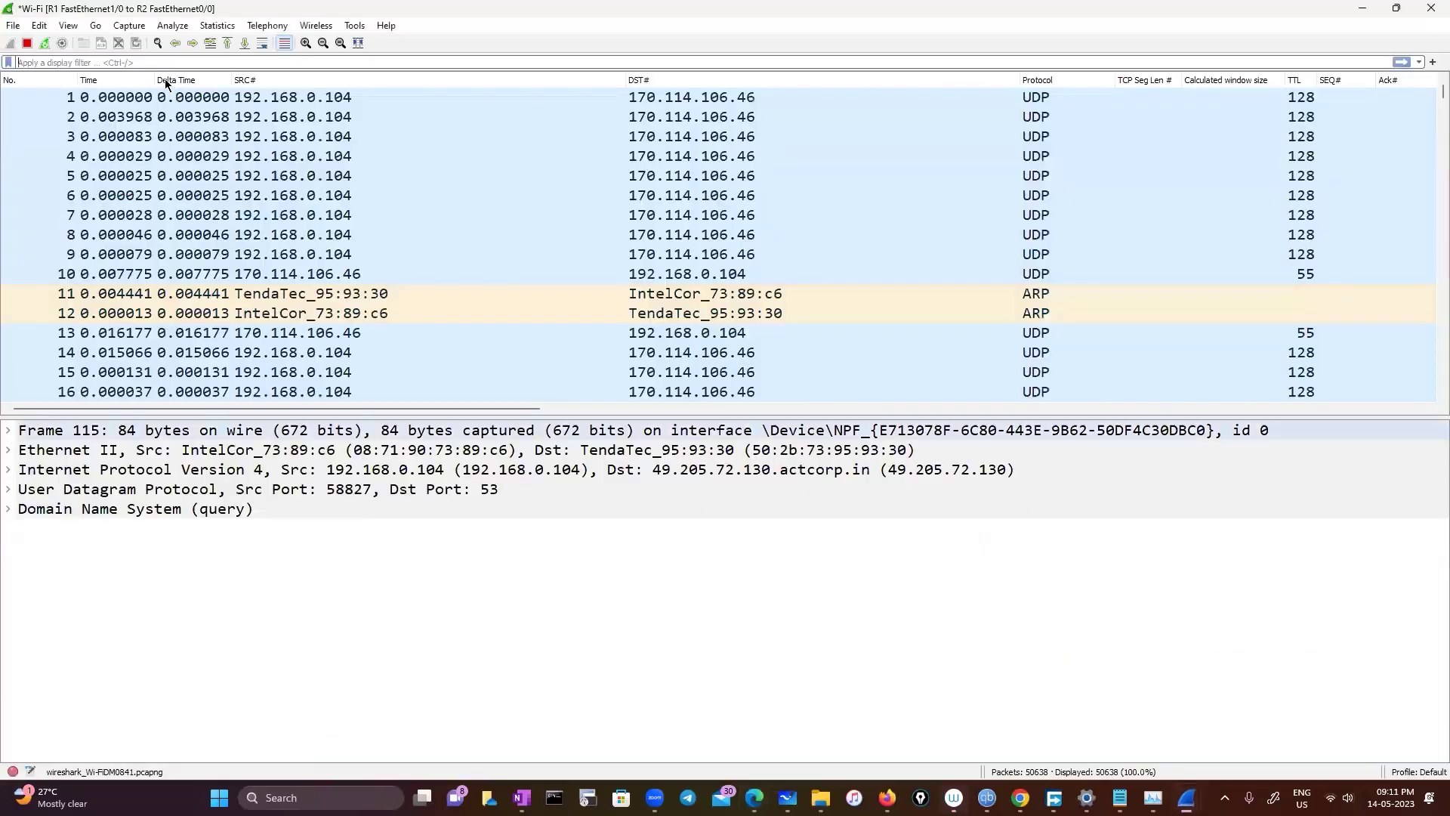
pyautogui.click(170, 62)
pyautogui.hotkey('ctrl', 'v')
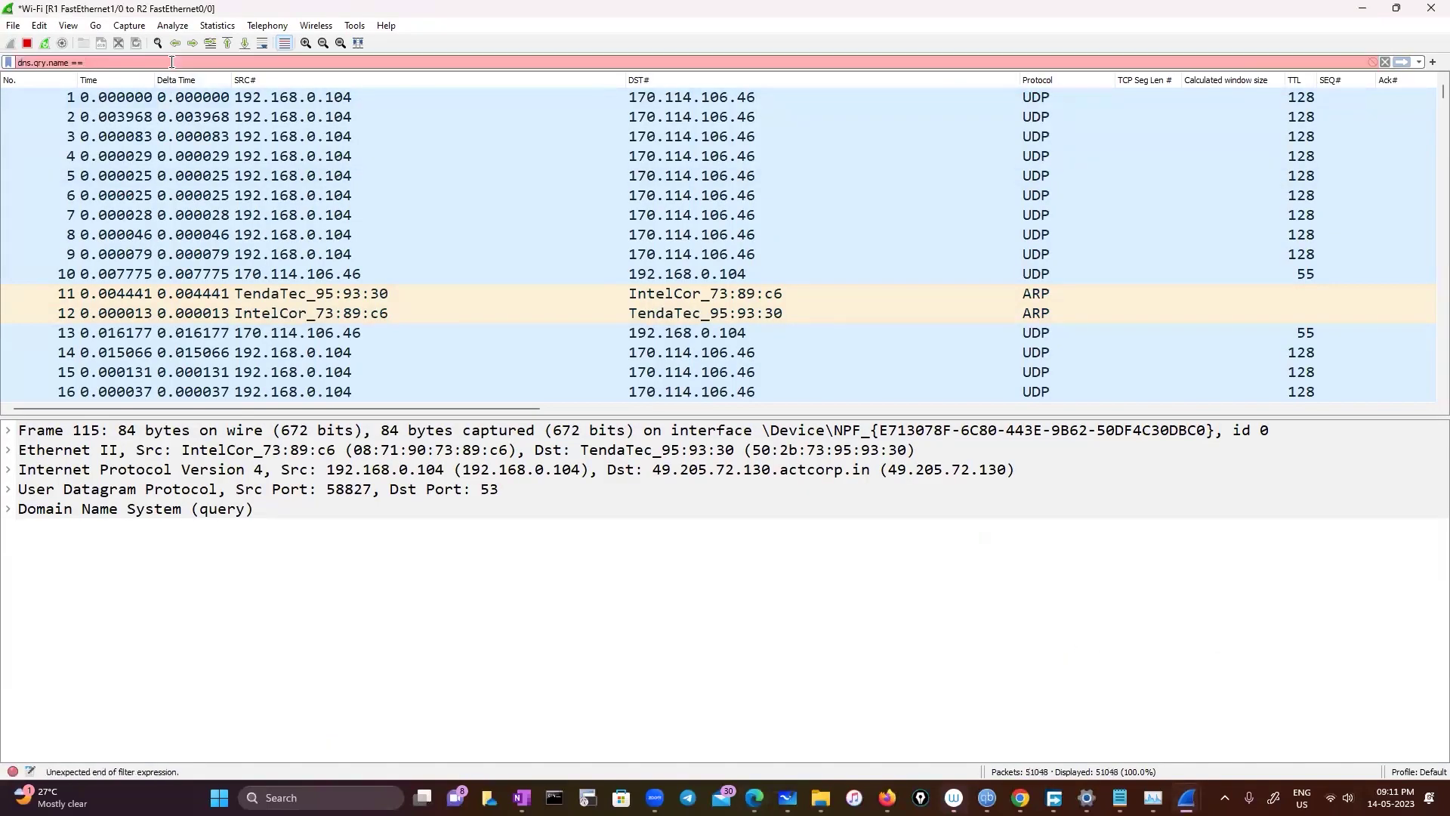
pyautogui.write('microsoft.com')
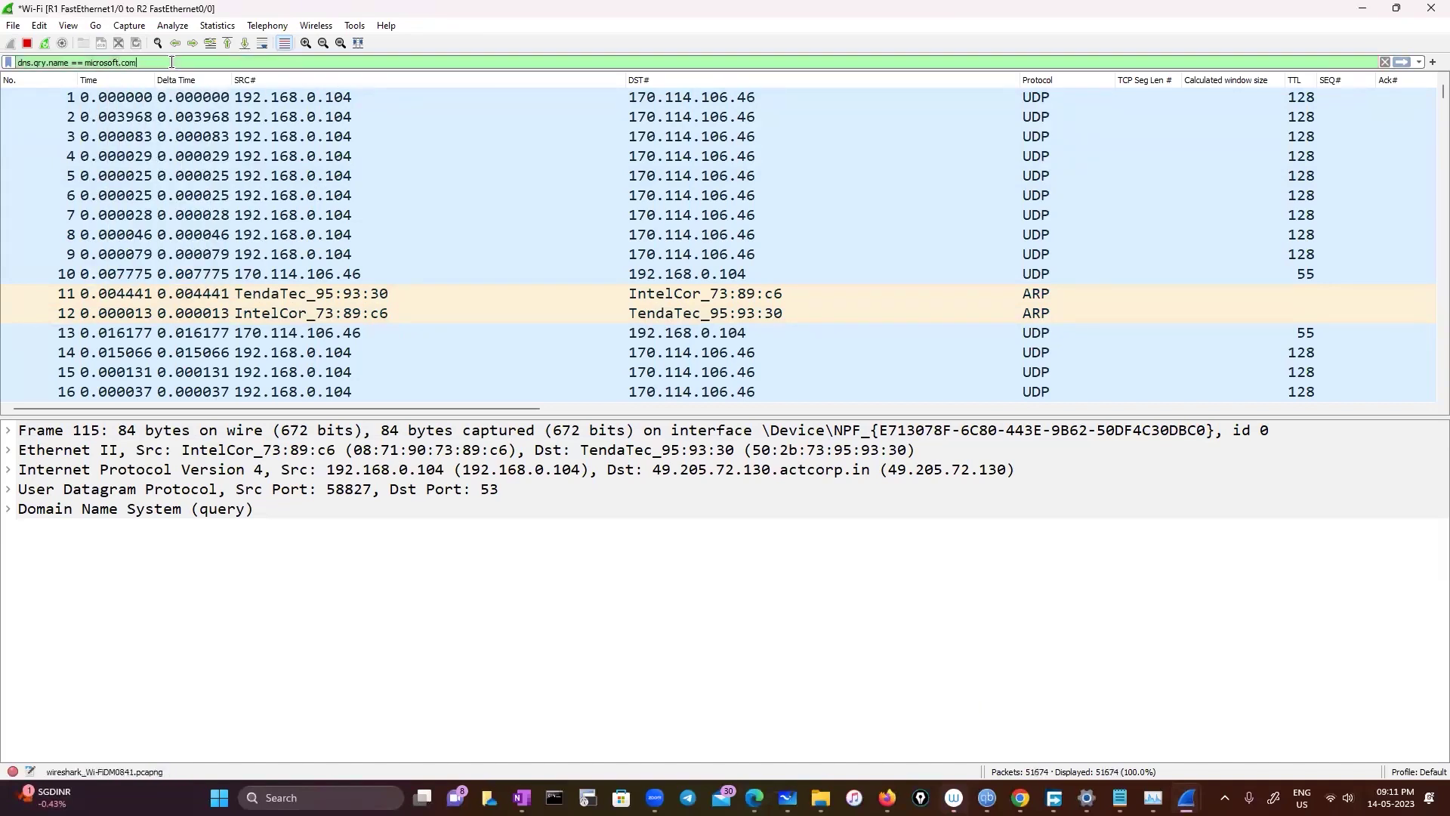
pyautogui.press('Return')
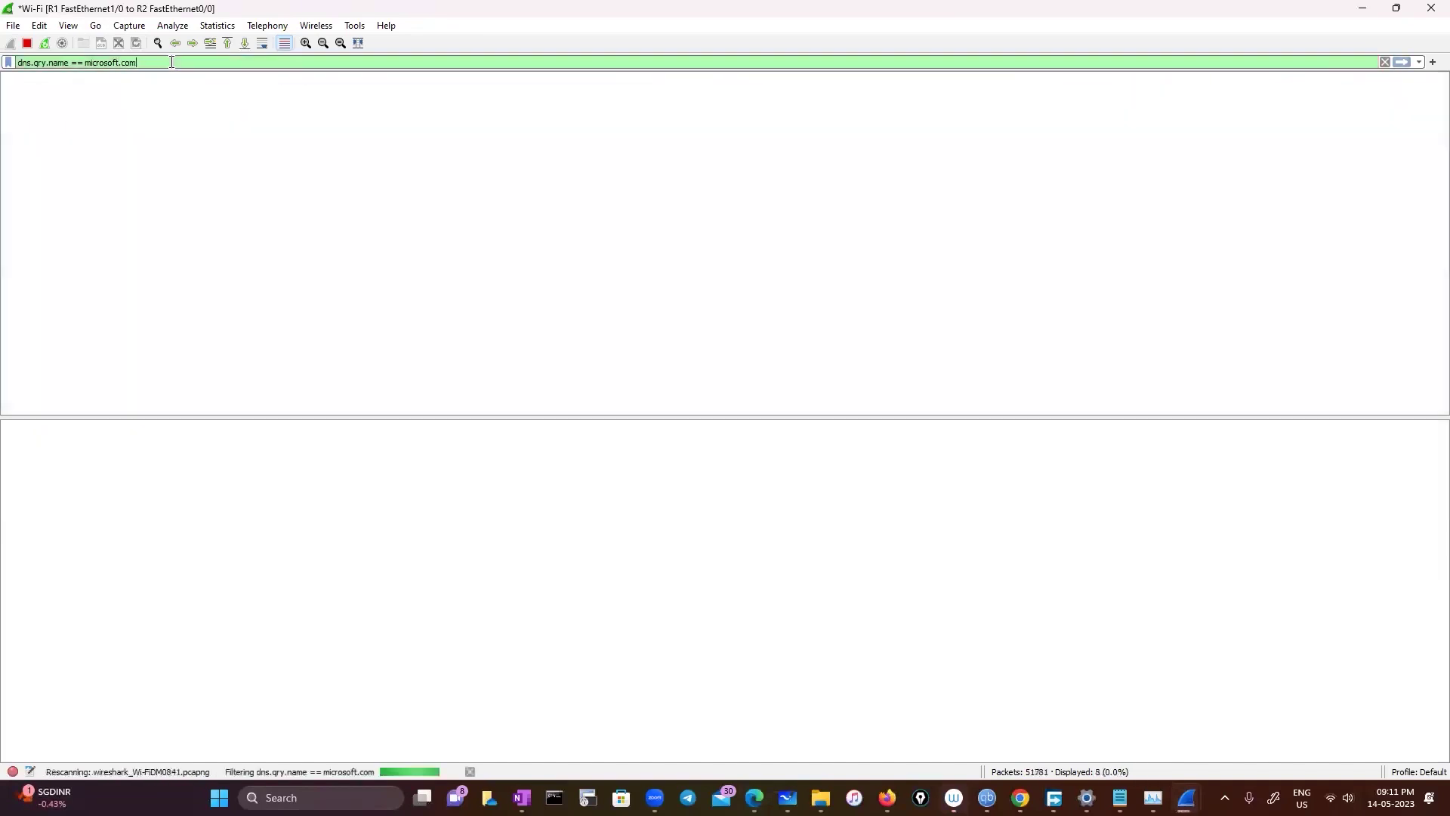
# Filter the capture on the first DNS query's destination address with ipv6.dst == 2406:7400:a:10::2 and look through the matching packets
pyautogui.moveTo(508, 408)
pyautogui.mouseDown()
pyautogui.moveTo(959, 412)
pyautogui.moveTo(1021, 435)
pyautogui.moveTo(498, 427)
pyautogui.mouseUp()
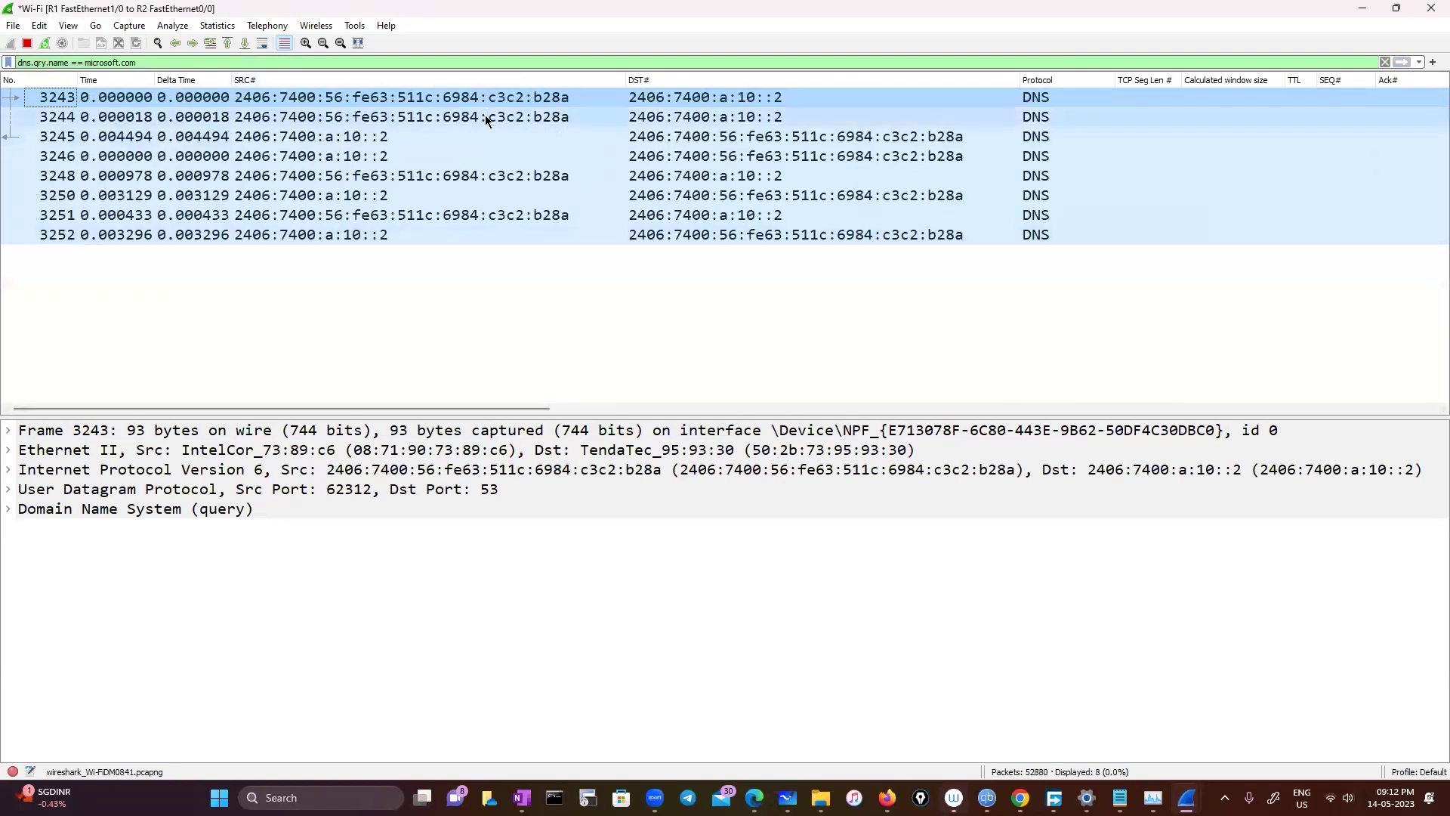
pyautogui.moveTo(657, 98); pyautogui.dragTo(275, 60)
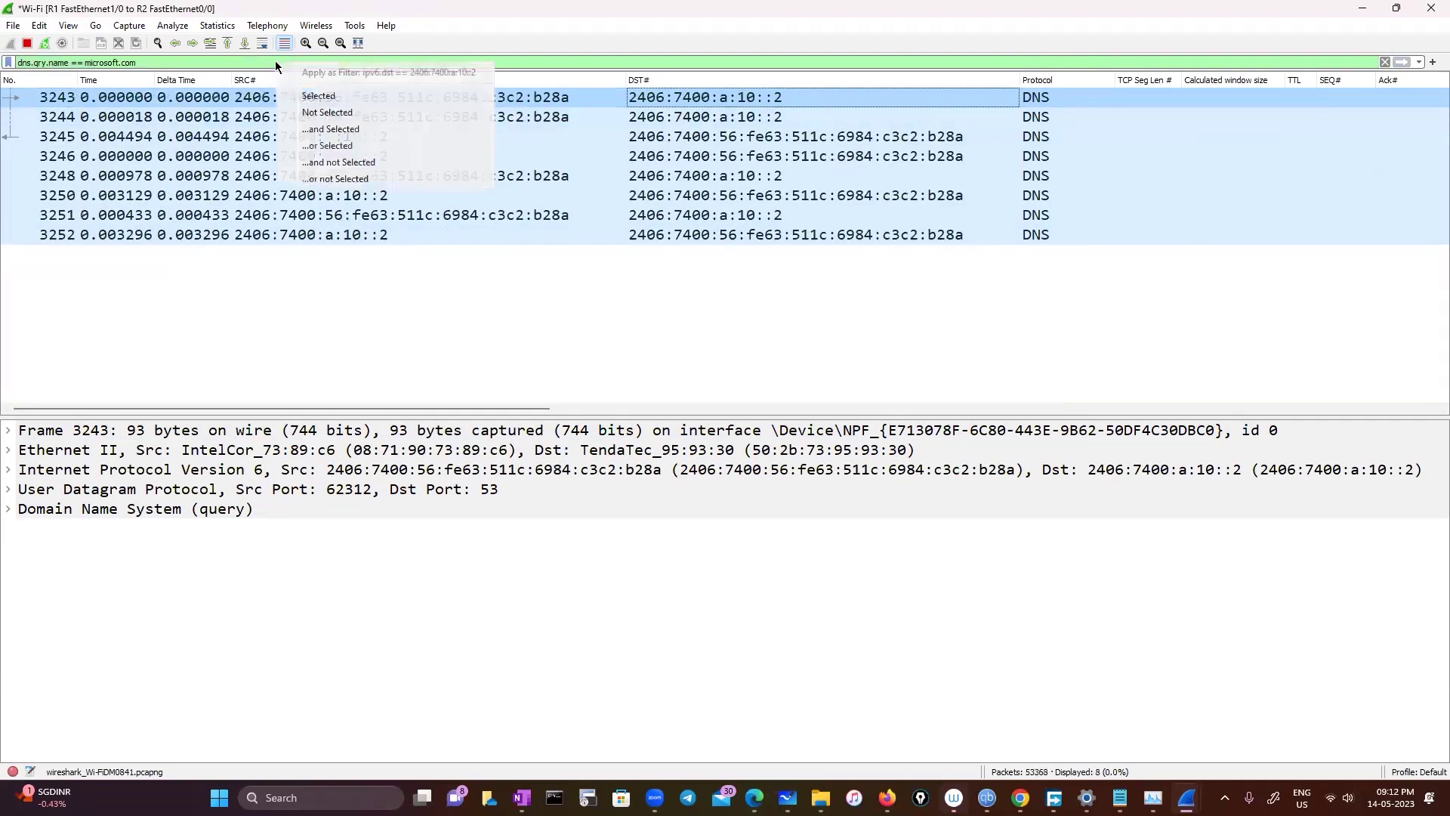
pyautogui.click(348, 95)
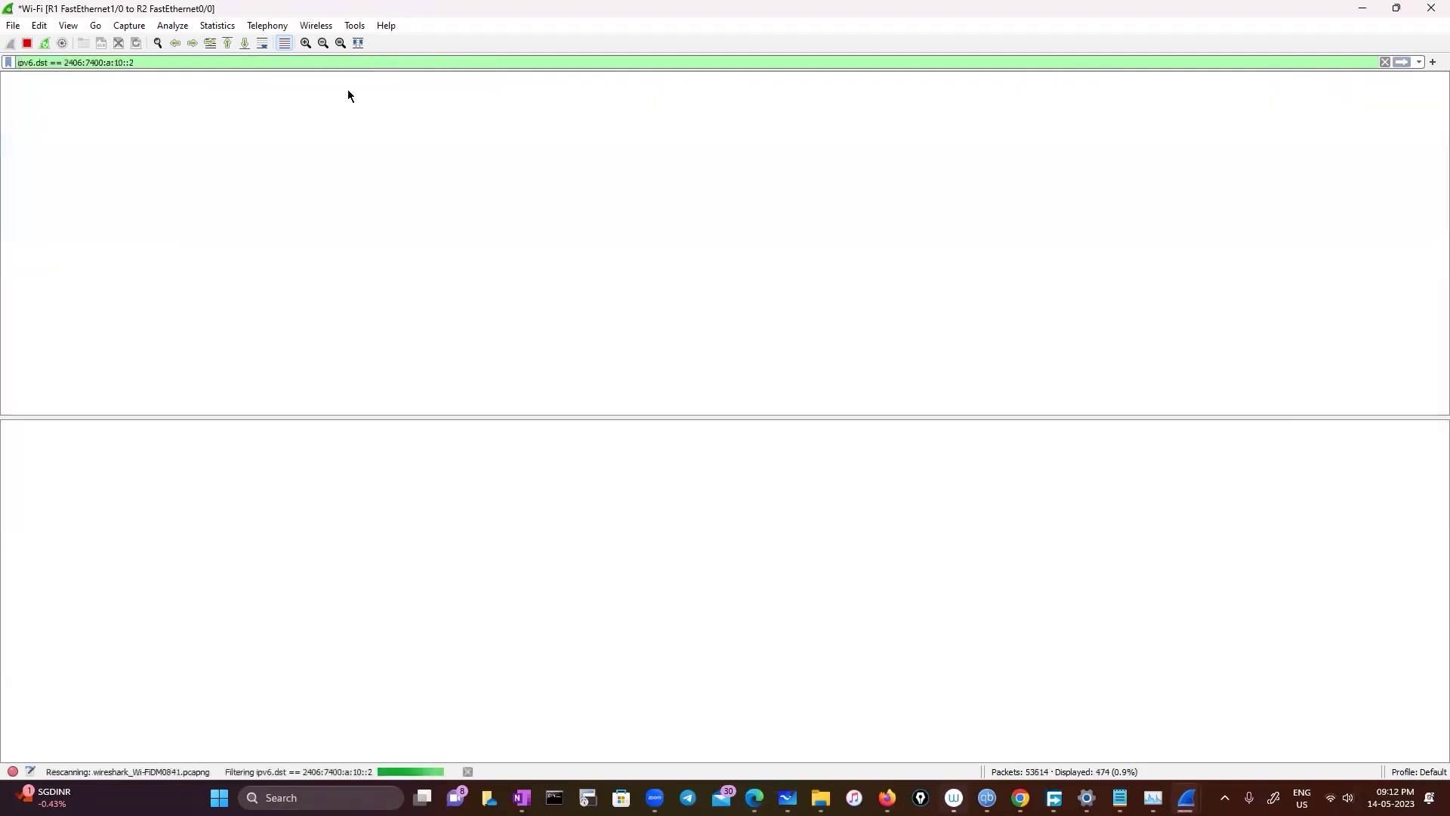
pyautogui.scroll(-20, 434, 346)
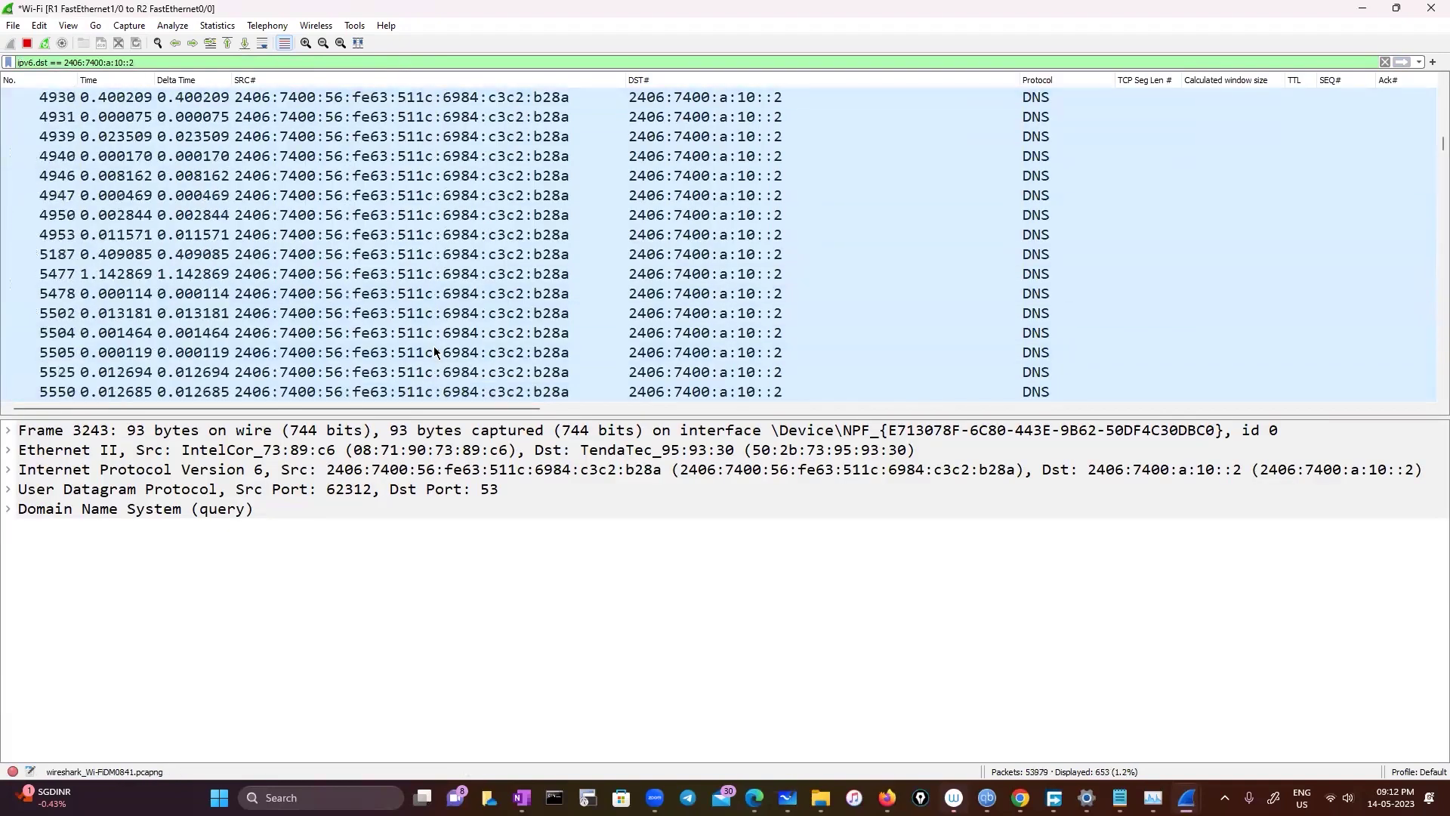
pyautogui.scroll(-4, 433, 339)
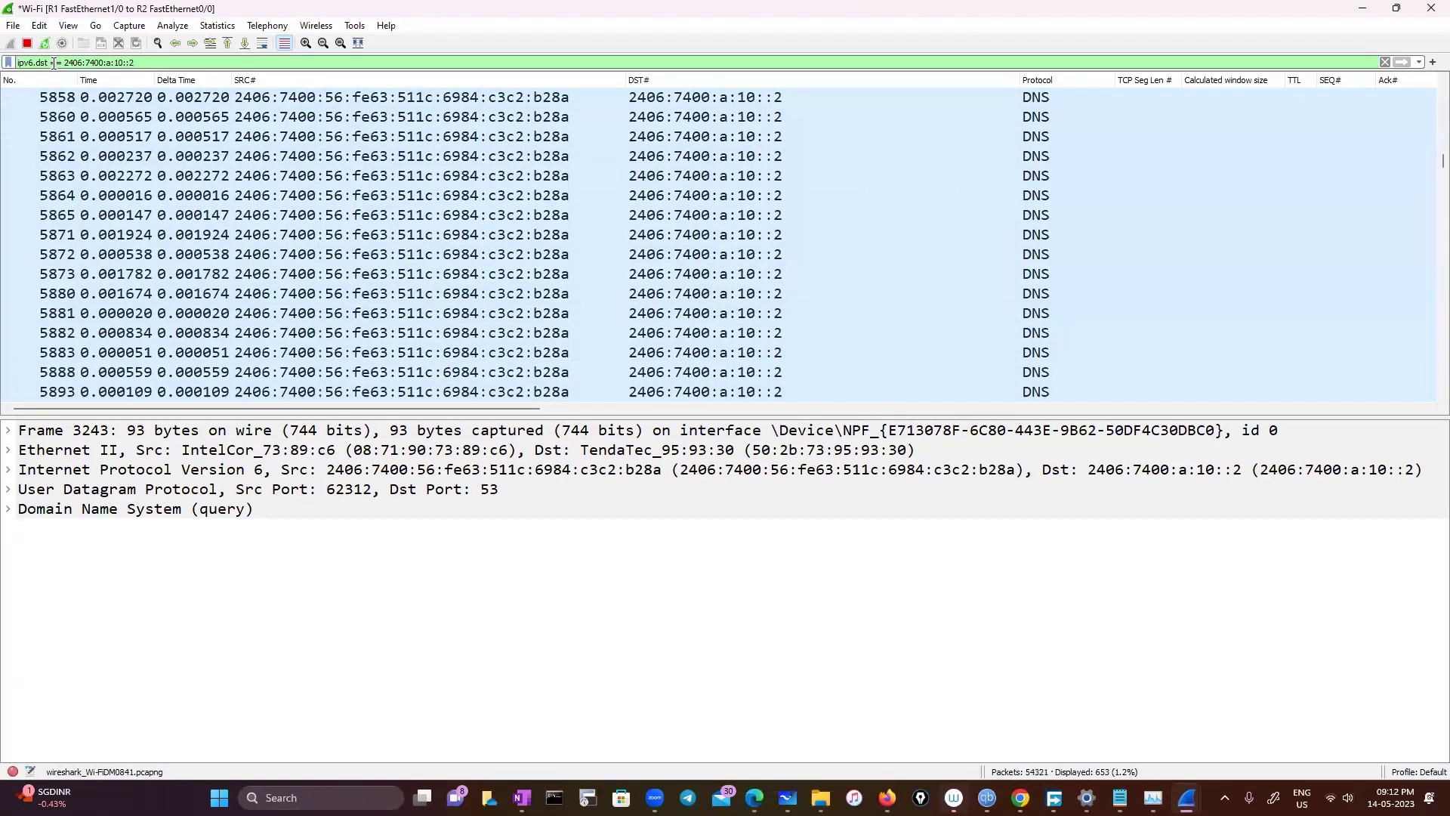
# Change the display filter to ipv6.addr == 2406:7400:a:10::2 and review the DNS traffic in both directions
pyautogui.press('BackSpace')
pyautogui.press('BackSpace')
pyautogui.press('BackSpace')
pyautogui.press('BackSpace')
pyautogui.press('BackSpace')
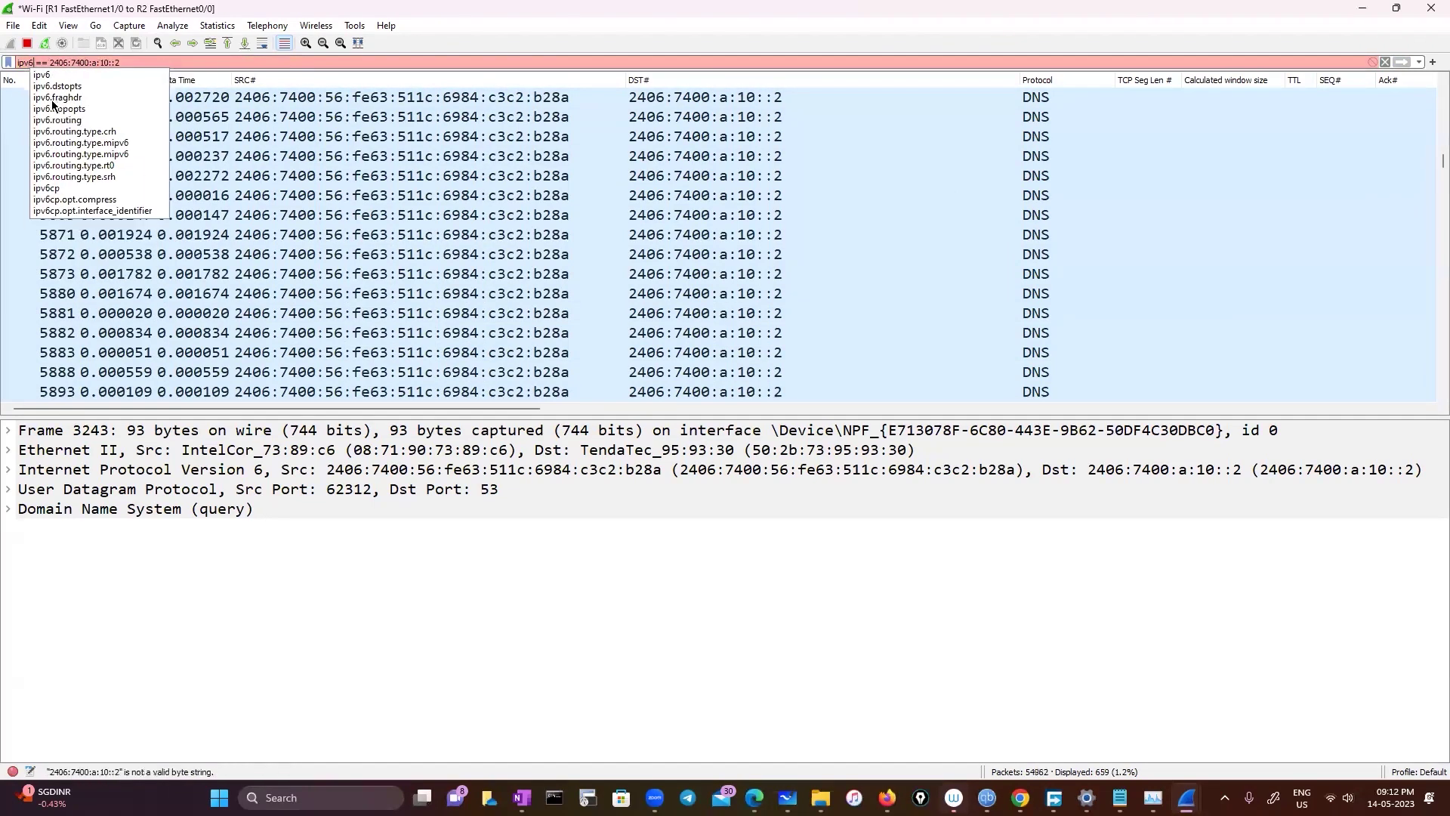
pyautogui.write('6.addr')
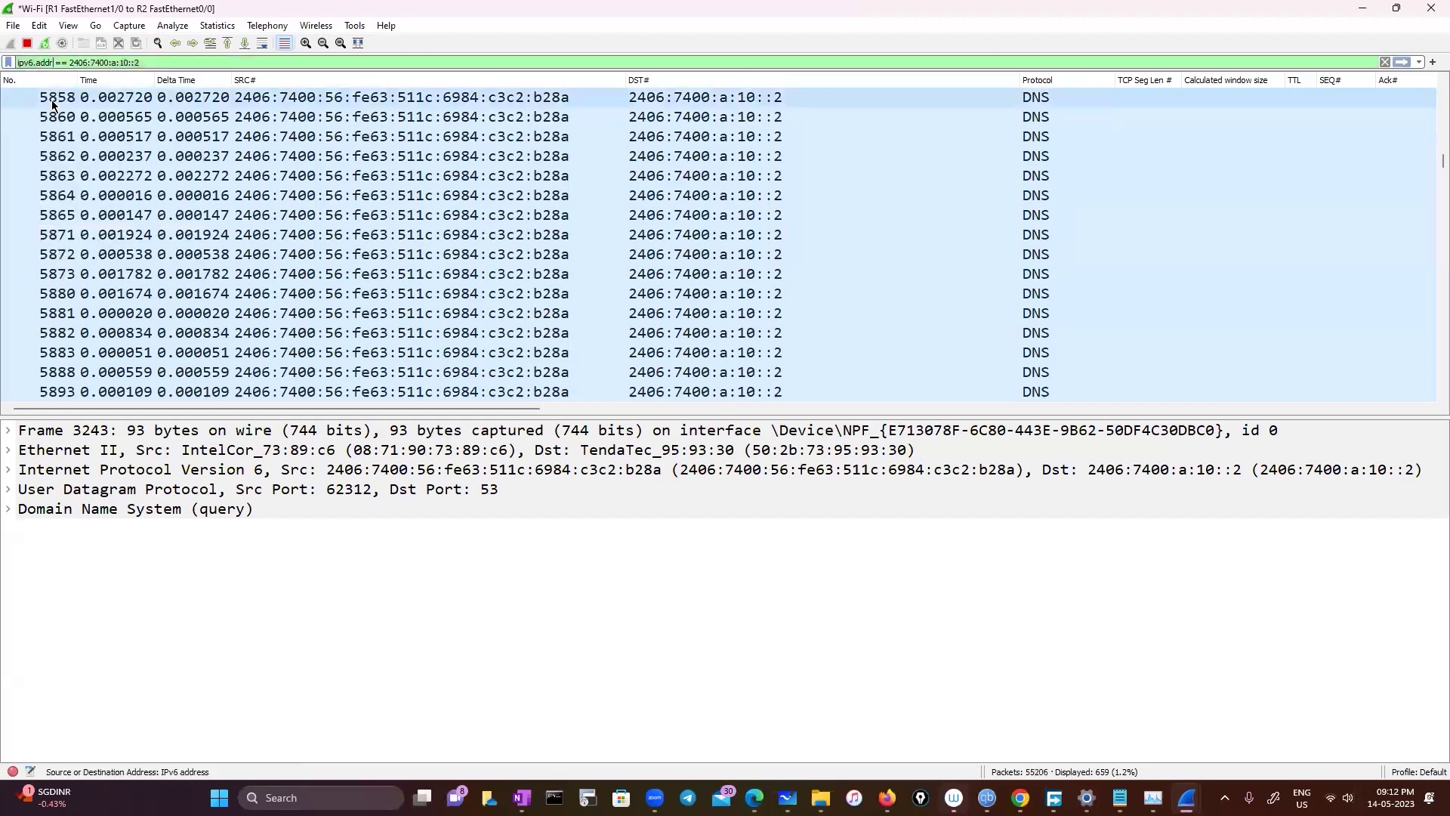
pyautogui.press('Return')
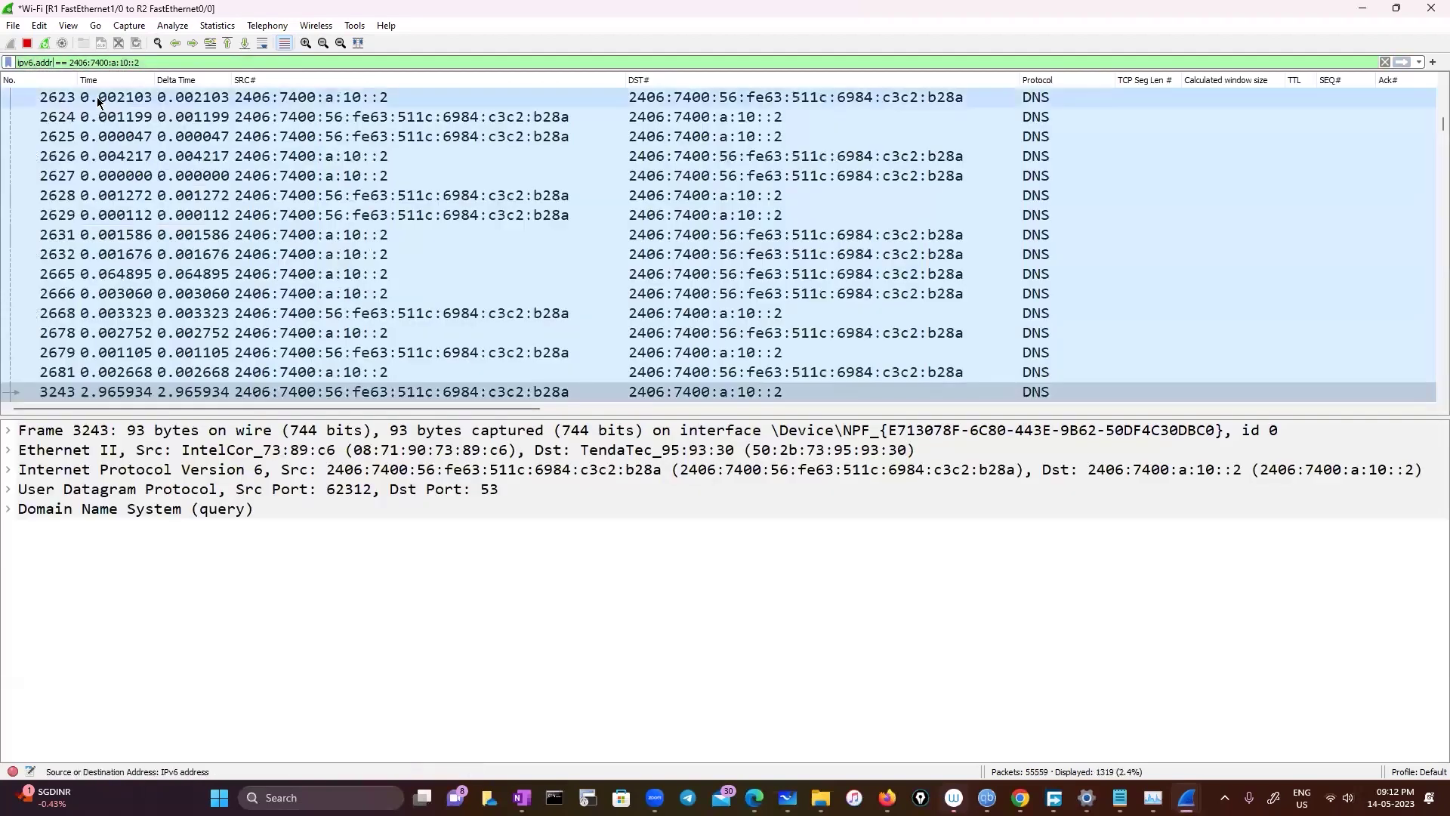
pyautogui.scroll(-20, 547, 281)
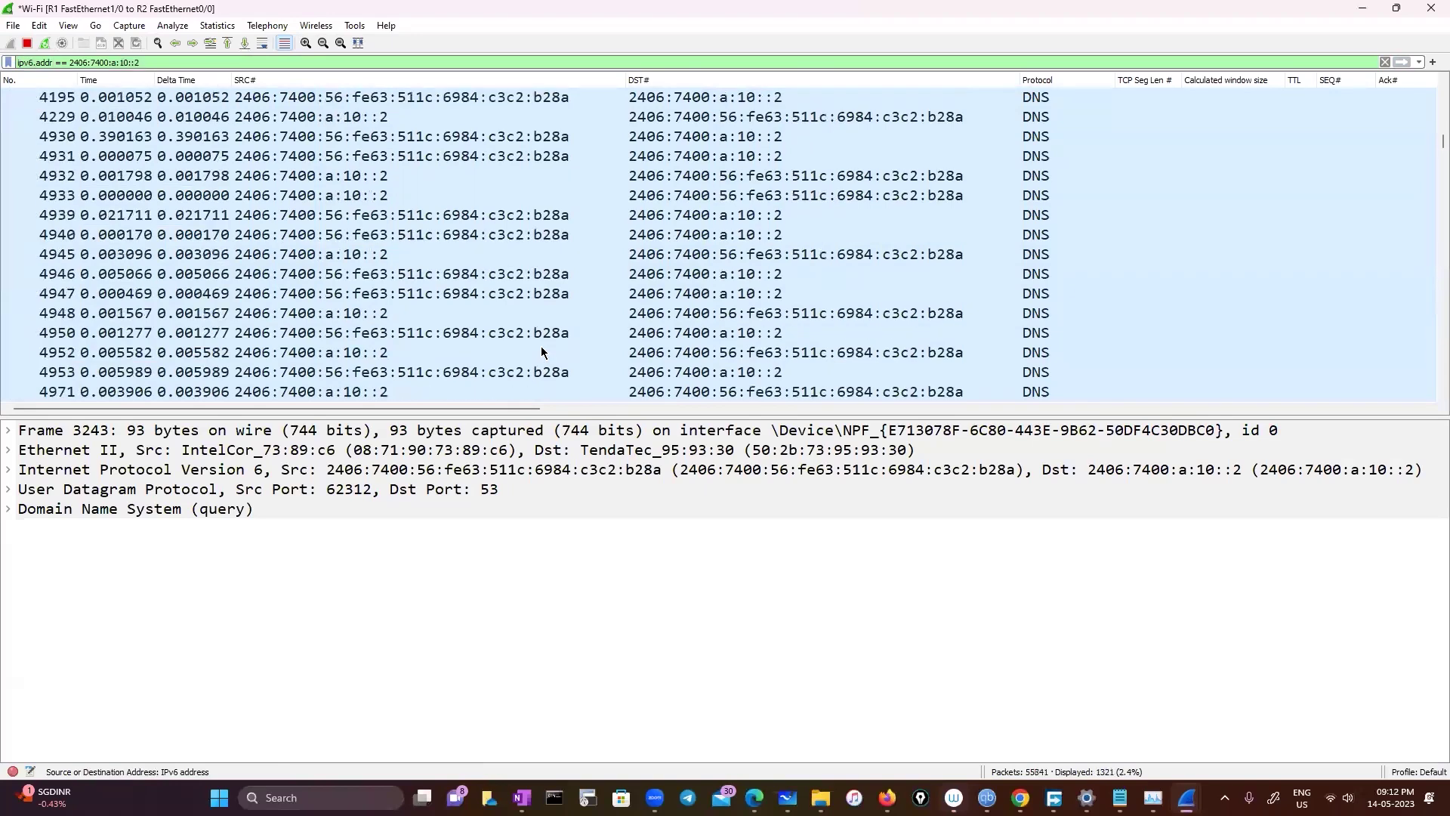
pyautogui.scroll(-20, 1427, 386)
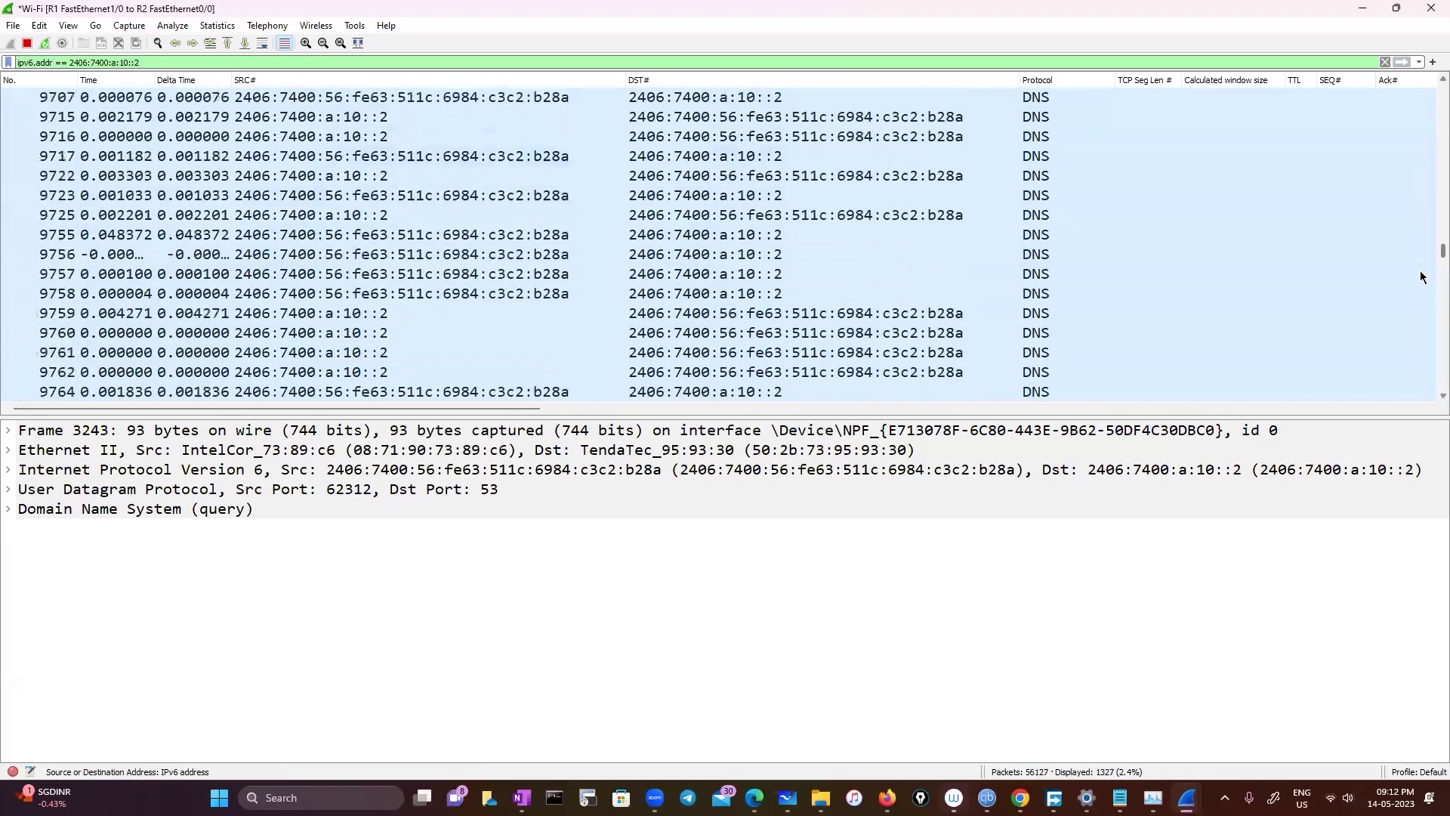
pyautogui.moveTo(1428, 386); pyautogui.dragTo(1426, 7)
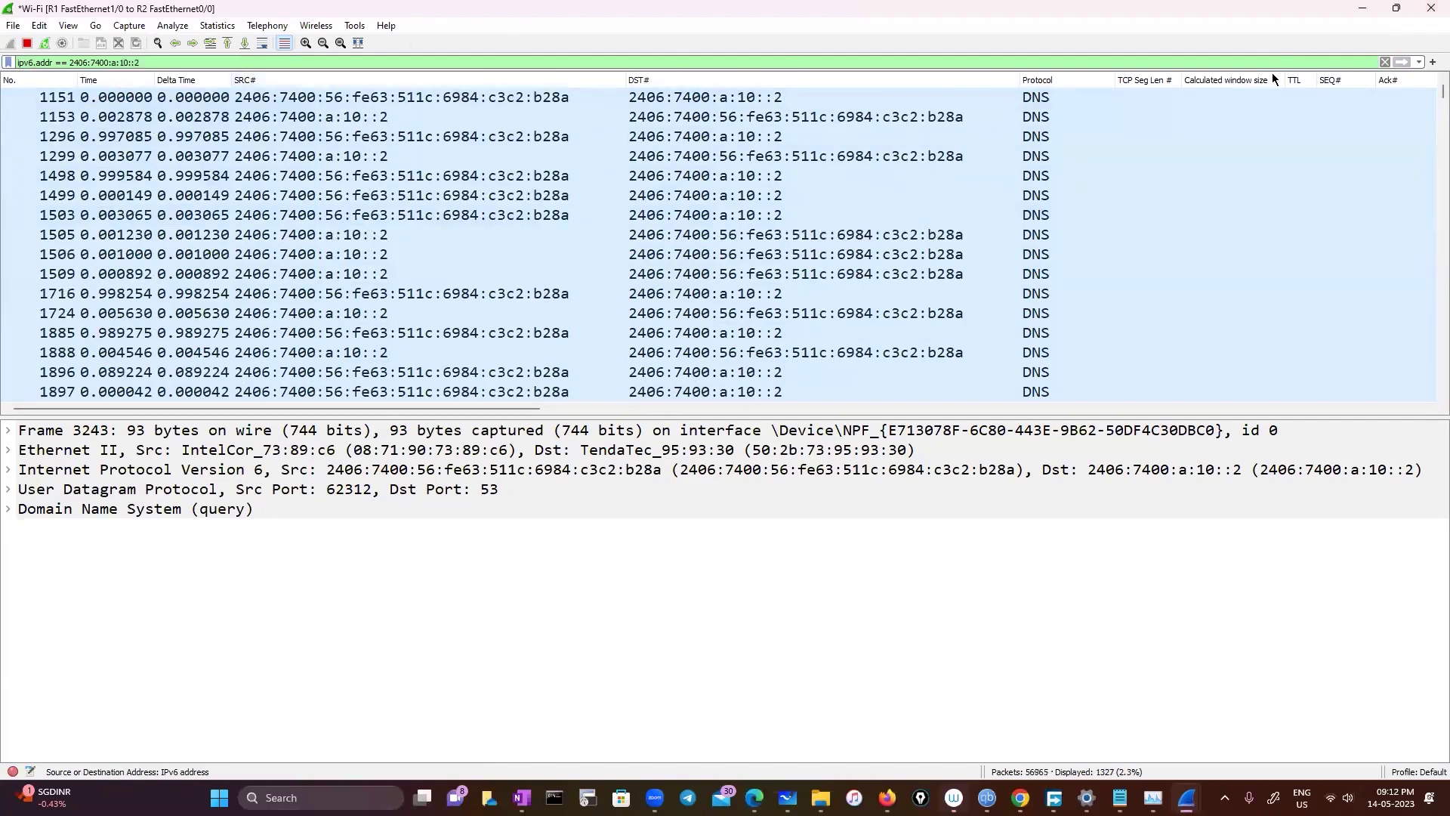
# Erase the IPv6 address expression from the display filter field
pyautogui.click(217, 57)
pyautogui.press('BackSpace')
pyautogui.press('BackSpace')
pyautogui.press('BackSpace')
pyautogui.press('BackSpace')
pyautogui.press('BackSpace')
pyautogui.press('BackSpace')
pyautogui.press('BackSpace')
pyautogui.press('BackSpace')
pyautogui.press('BackSpace')
pyautogui.press('BackSpace')
pyautogui.press('BackSpace')
pyautogui.press('BackSpace')
pyautogui.press('BackSpace')
pyautogui.press('BackSpace')
pyautogui.press('BackSpace')
pyautogui.press('BackSpace')
pyautogui.press('BackSpace')
pyautogui.press('BackSpace')
pyautogui.press('BackSpace')
pyautogui.press('BackSpace')
pyautogui.press('BackSpace')
pyautogui.press('BackSpace')
pyautogui.press('BackSpace')
pyautogui.press('BackSpace')
pyautogui.press('BackSpace')
pyautogui.press('BackSpace')
pyautogui.press('BackSpace')
pyautogui.press('BackSpace')
pyautogui.press('BackSpace')
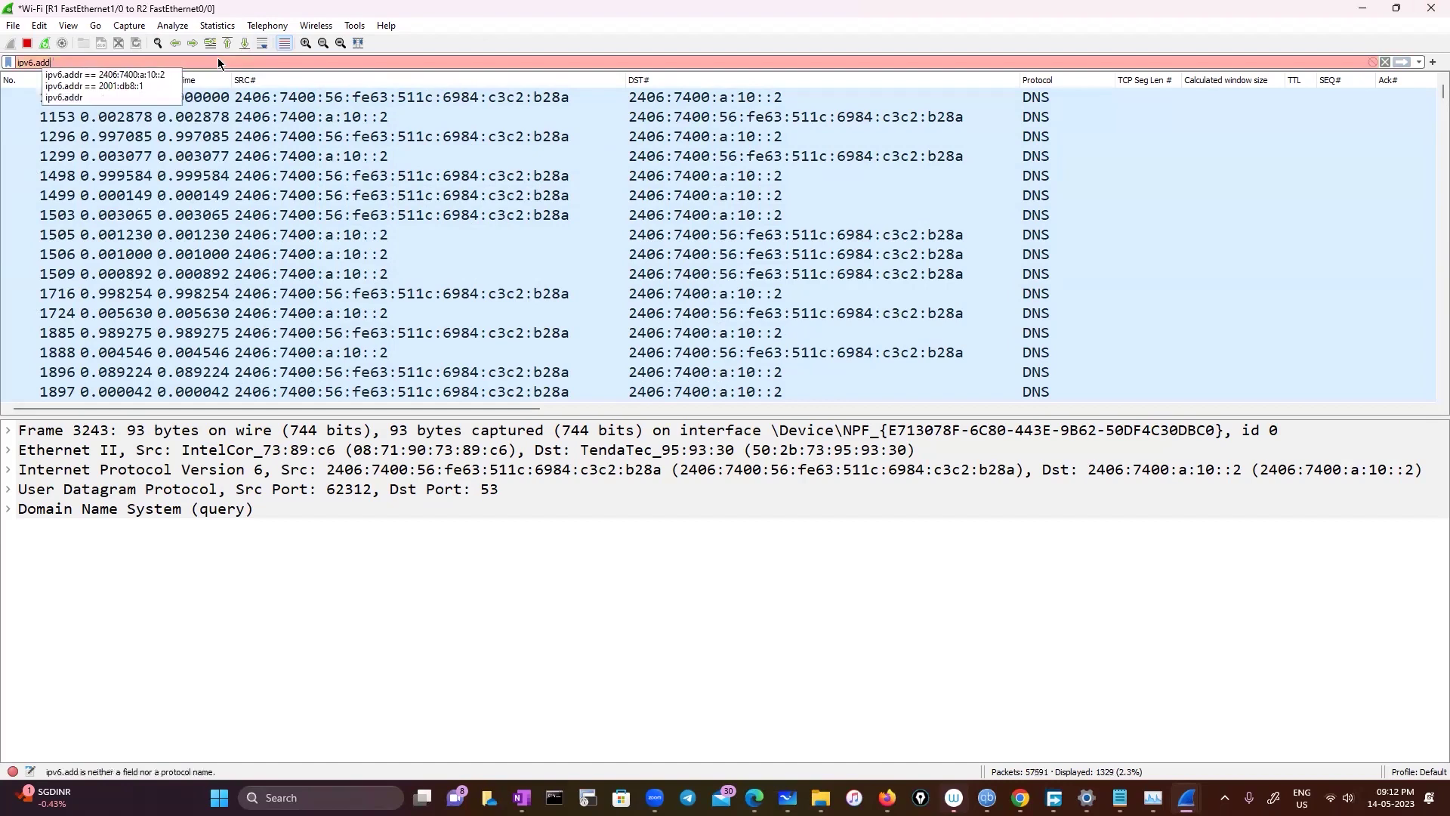
# Check DNS query packet 2512 and the packets after it, and remove the applied display filter
pyautogui.scroll(-5, 228, 283)
pyautogui.scroll(-5, 228, 282)
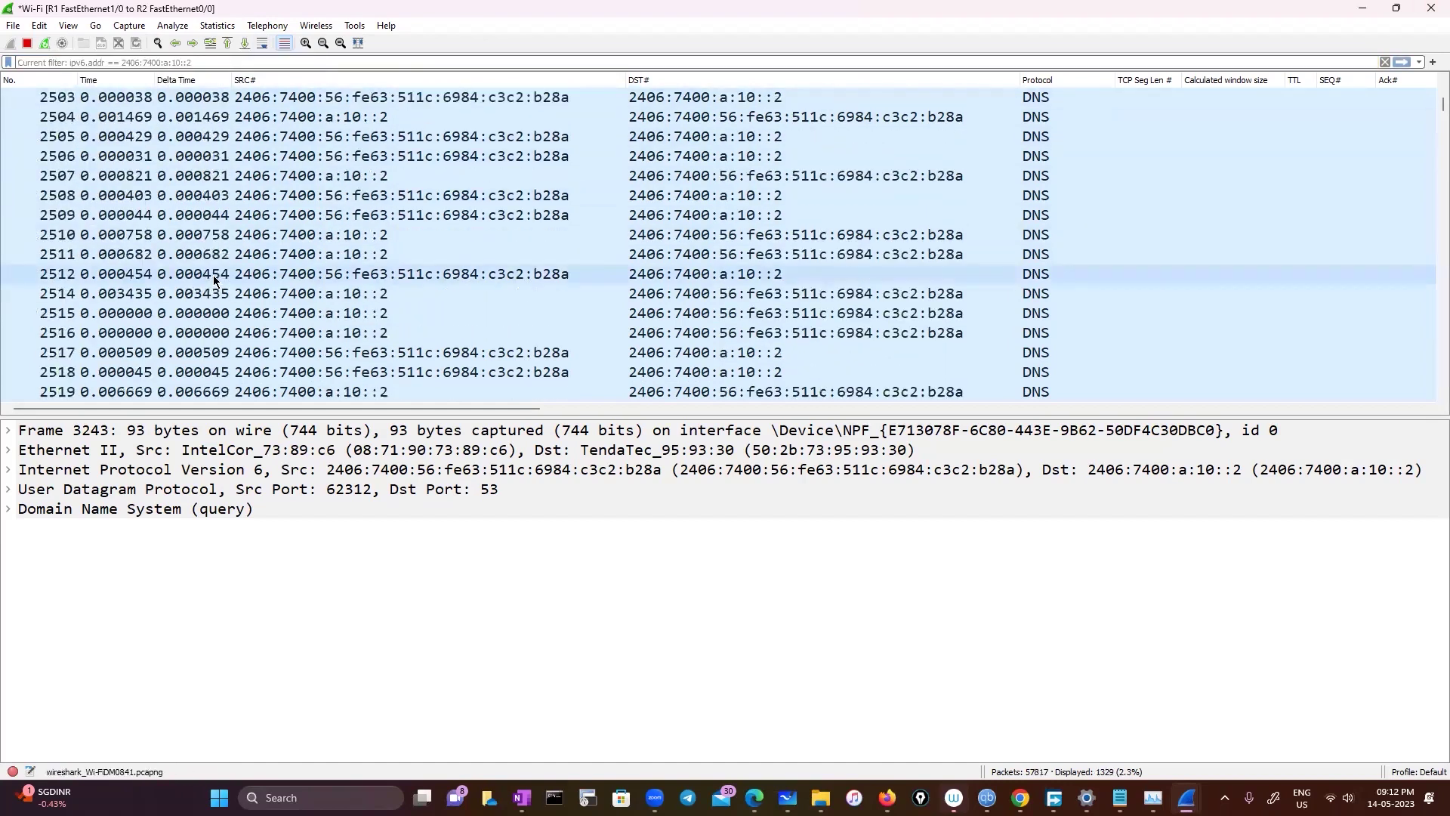
pyautogui.click(214, 277)
pyautogui.scroll(-5, 362, 350)
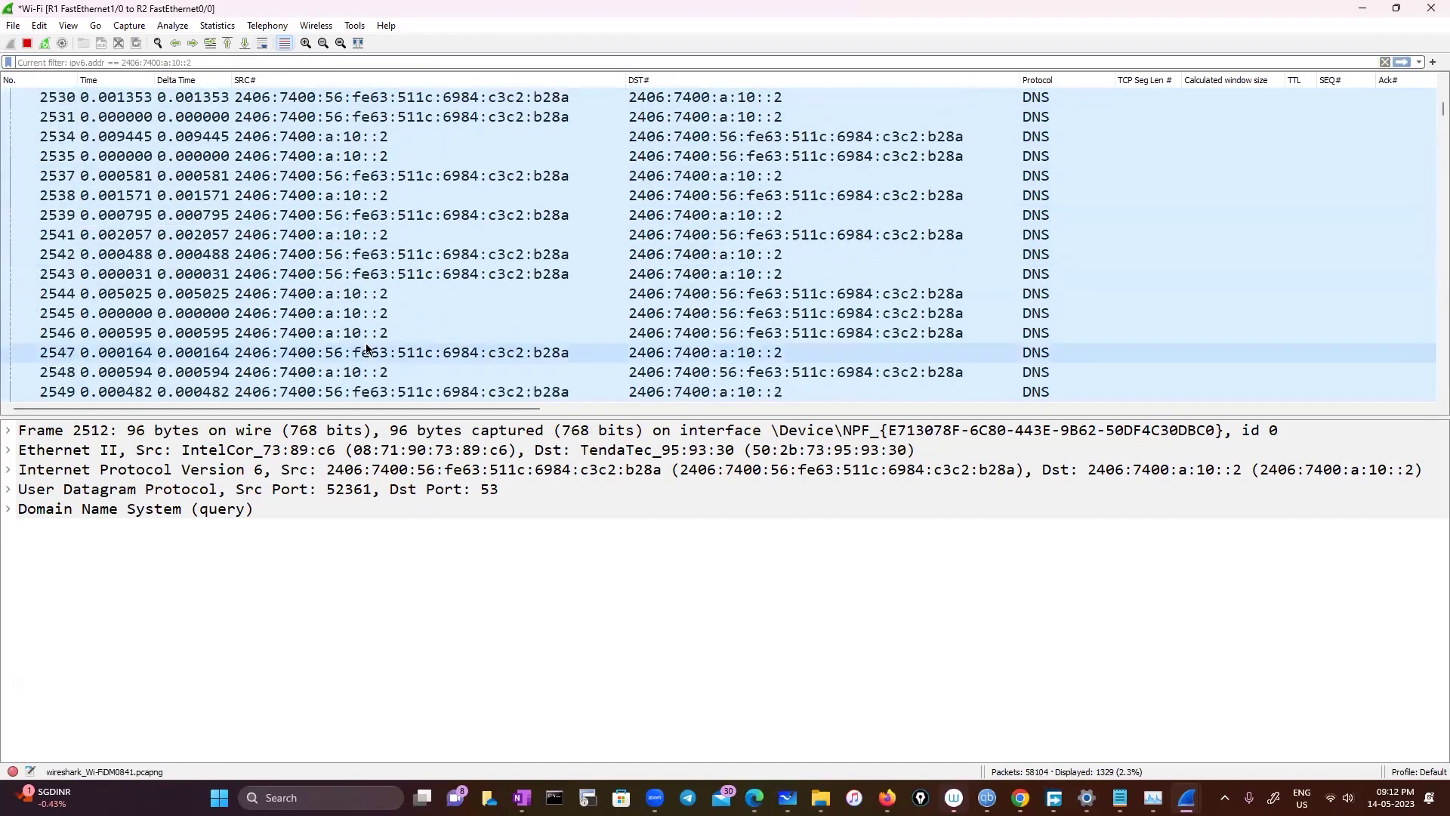
pyautogui.scroll(-20, 1416, 247)
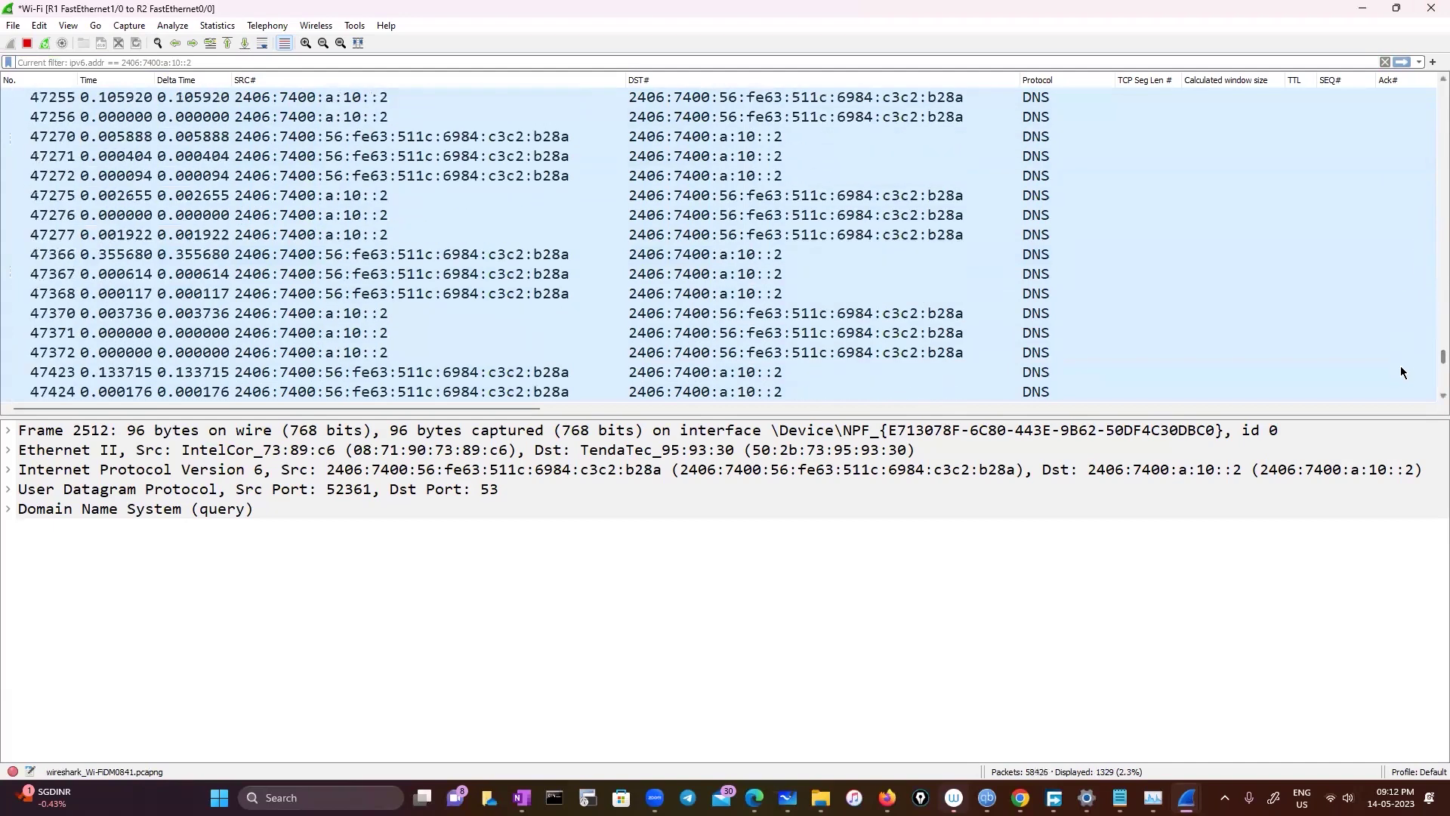
pyautogui.click(1383, 62)
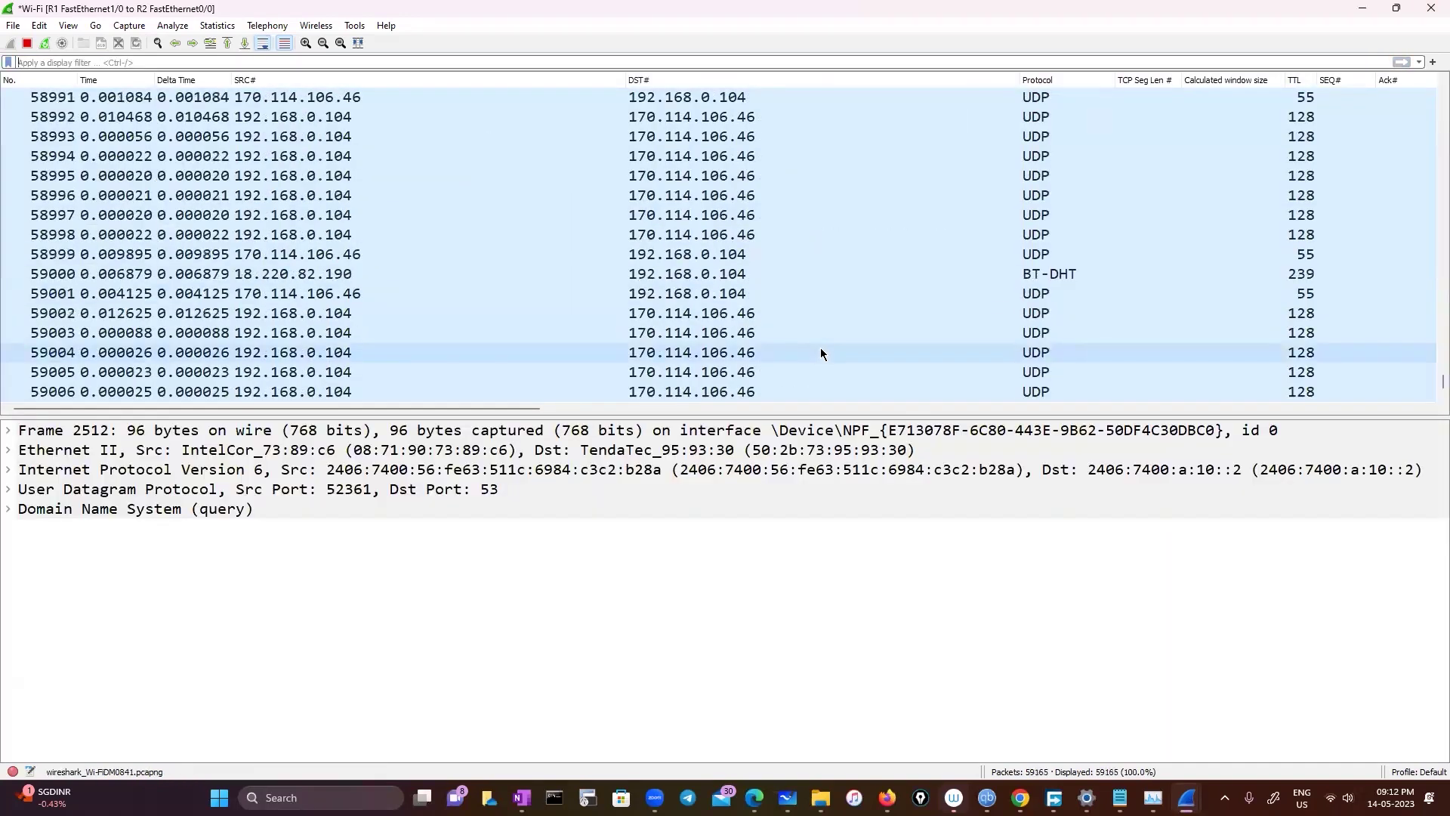
# Apply a TCP conversation filter from the TLSv1.2 packet 59142 sent from 192.168.0.104 to 170.114.106.46
pyautogui.scroll(10, 750, 379)
pyautogui.scroll(-4, 749, 379)
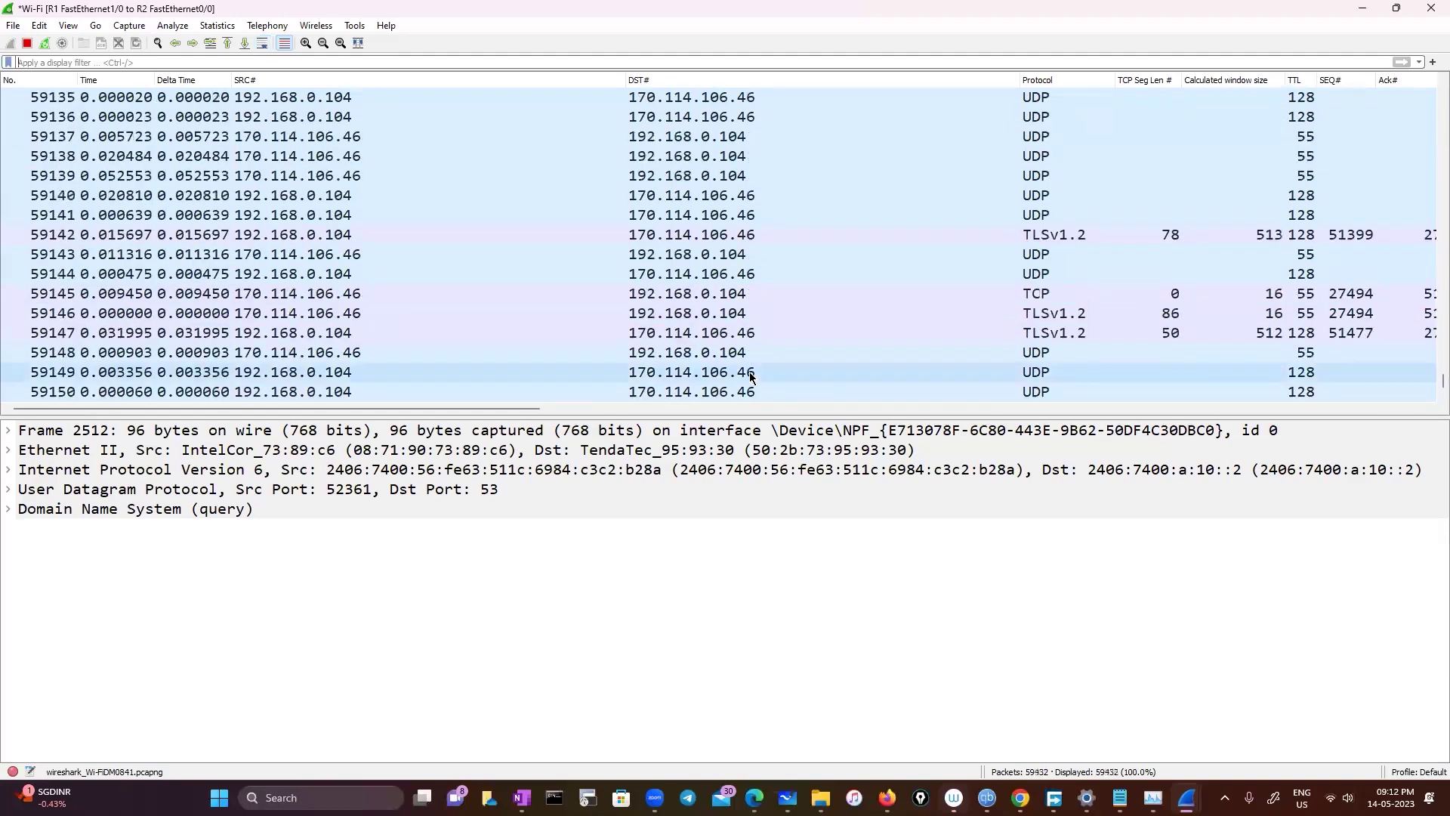
pyautogui.click(760, 237)
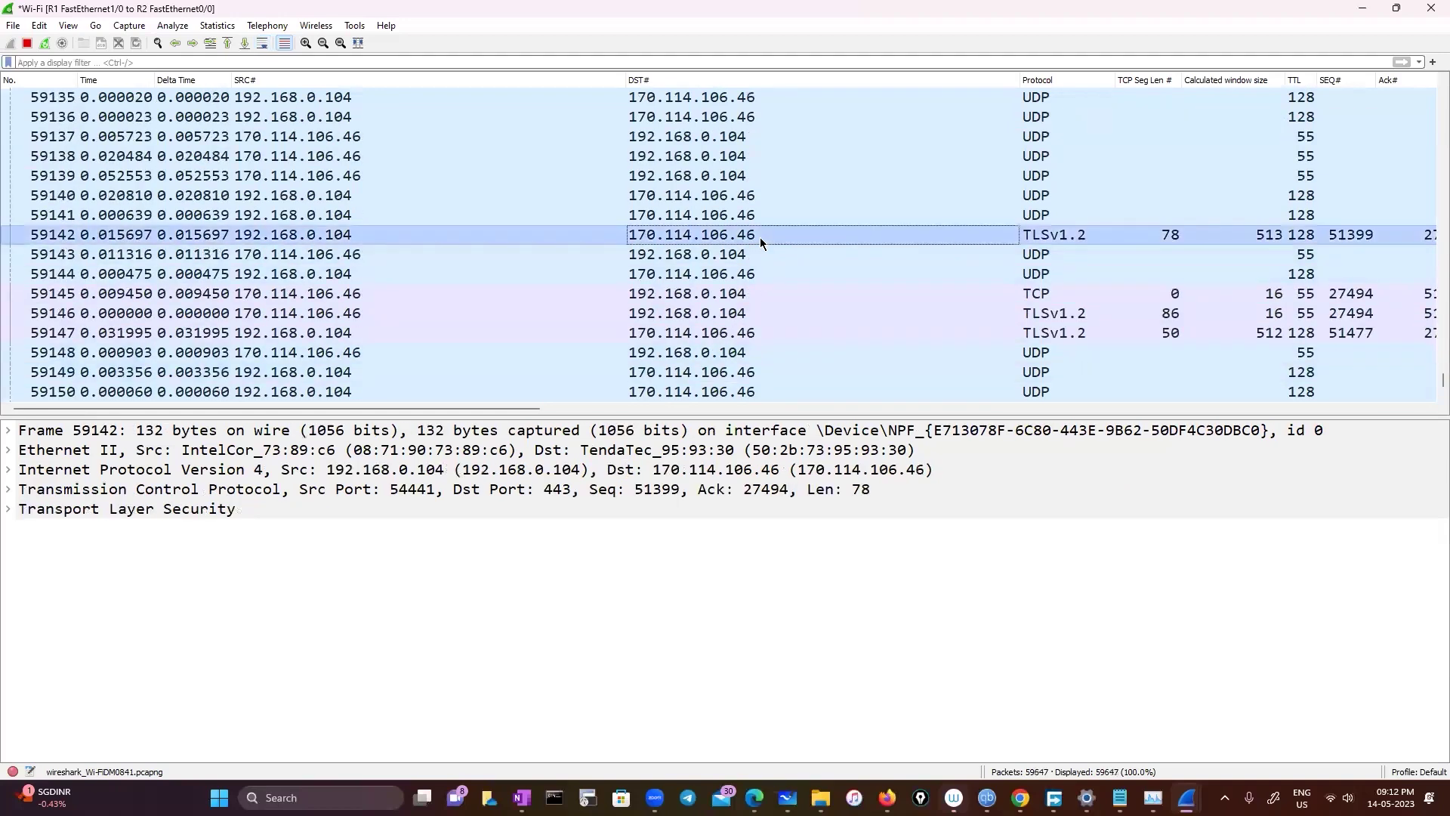
pyautogui.moveTo(496, 409); pyautogui.dragTo(733, 429)
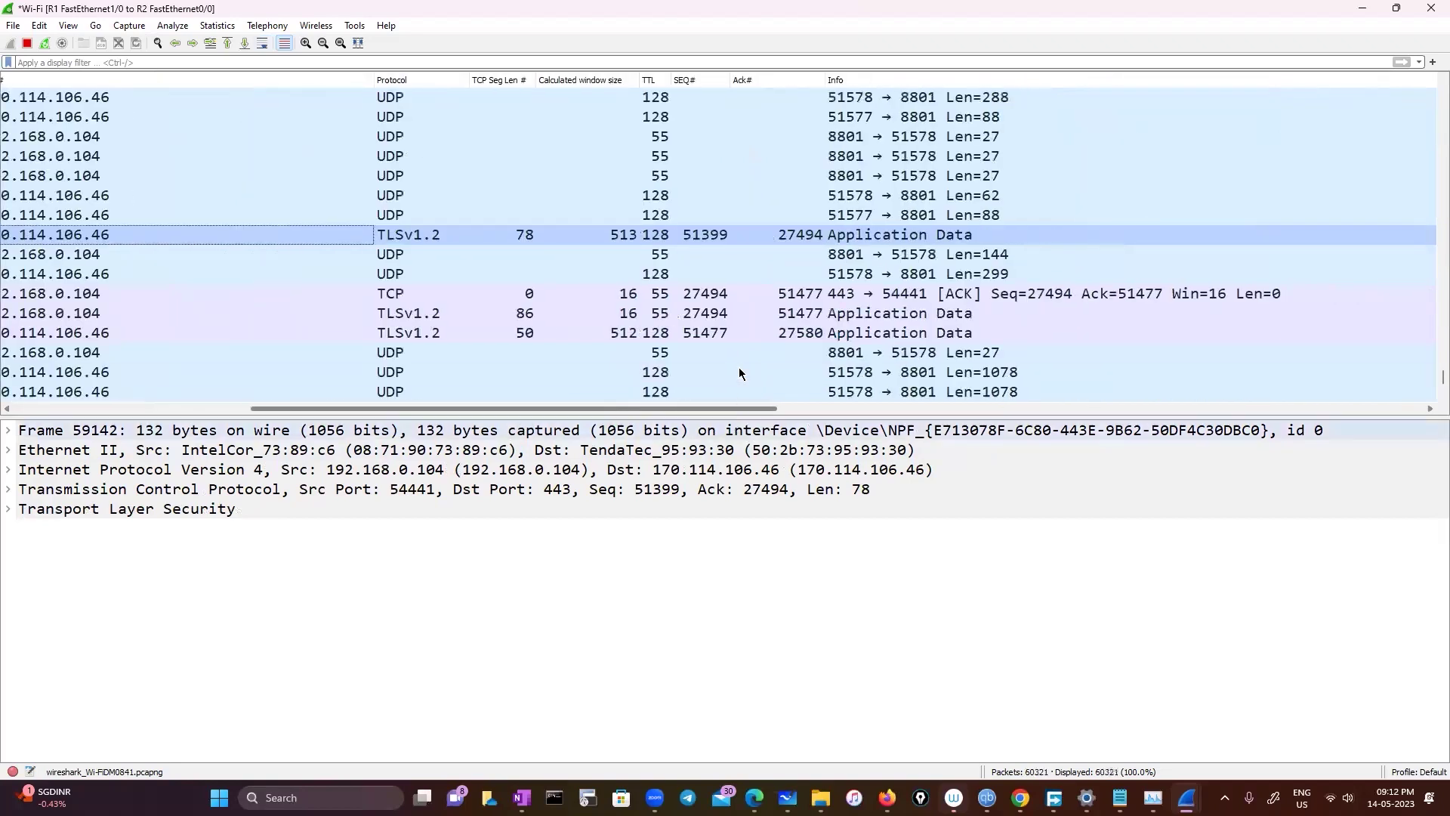
pyautogui.hscroll(-5, 304, 398)
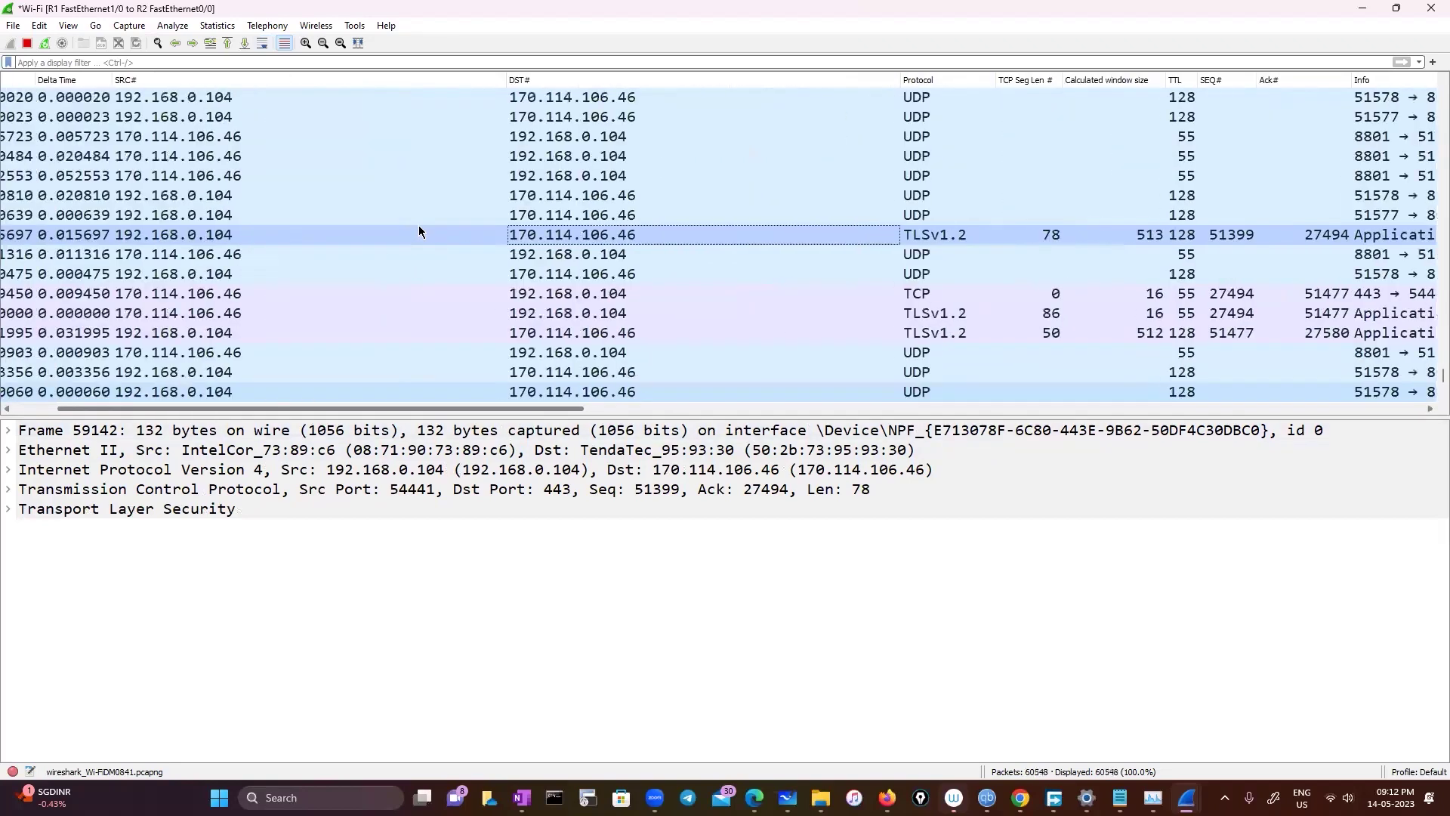
pyautogui.rightClick(315, 237)
pyautogui.moveTo(384, 395)
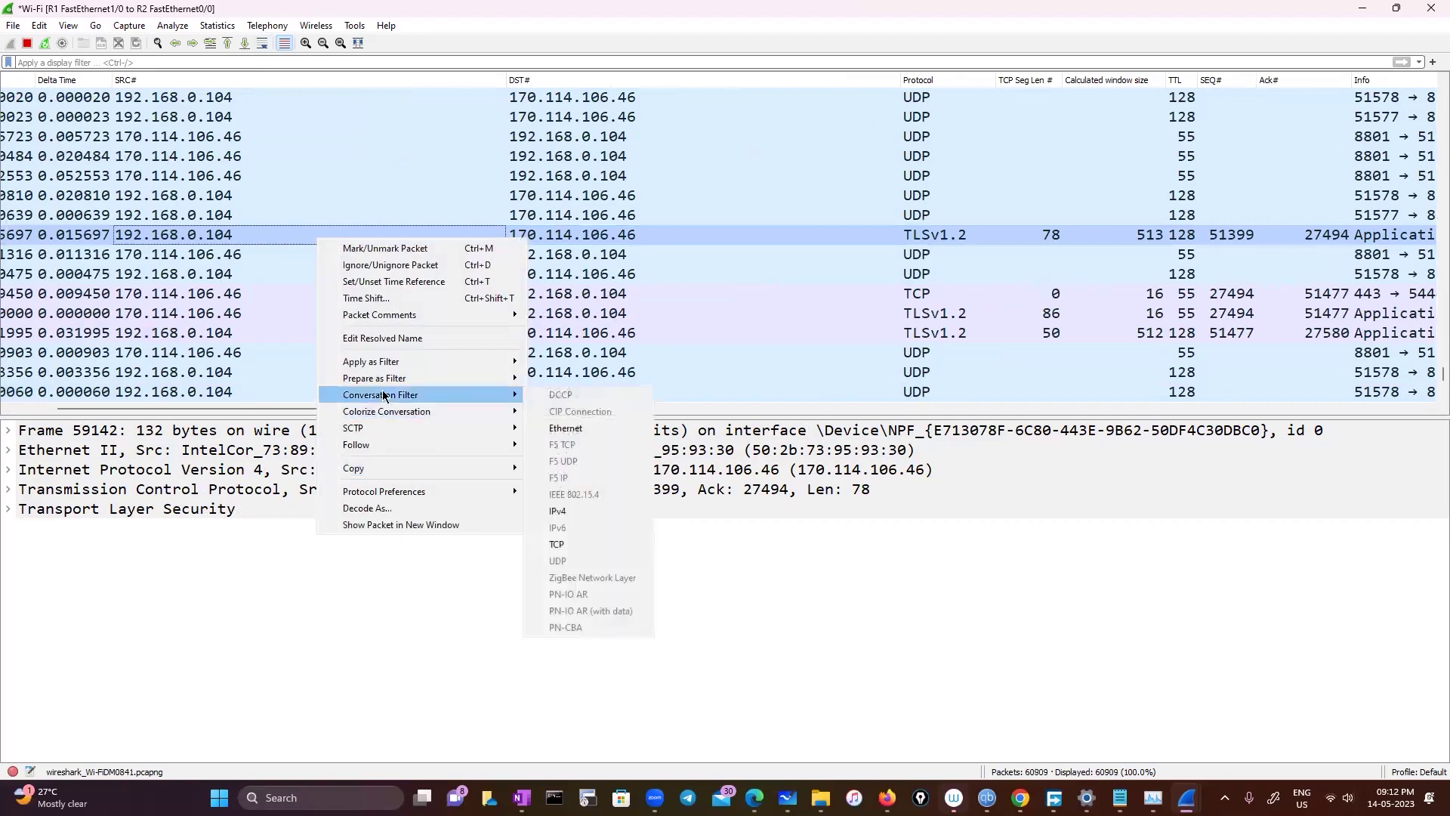
pyautogui.click(626, 544)
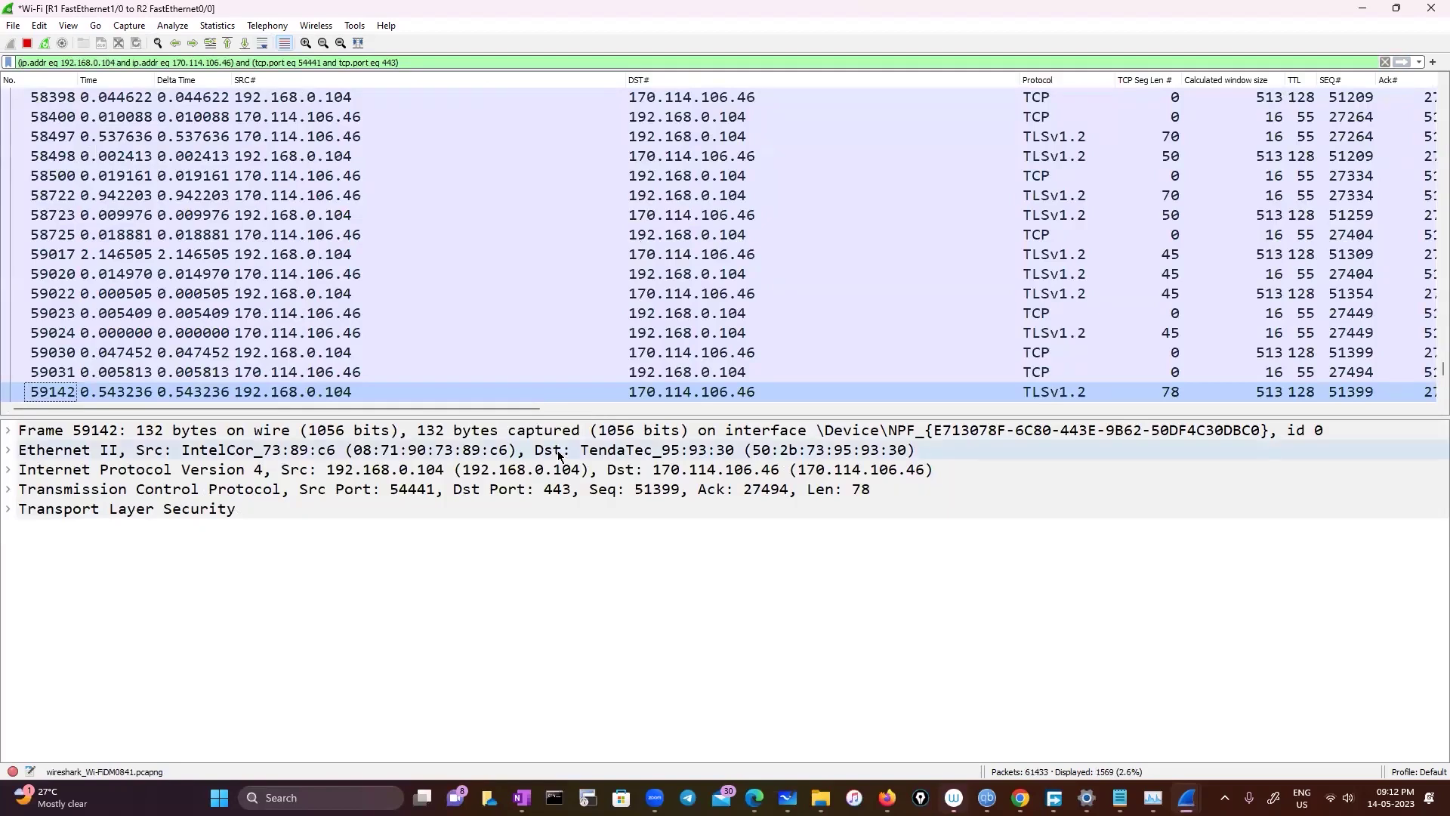
# Expand the TLS record layer details of a TLSv1.2 Application Data packet near the start of the filtered conversation
pyautogui.moveTo(512, 408); pyautogui.dragTo(786, 408)
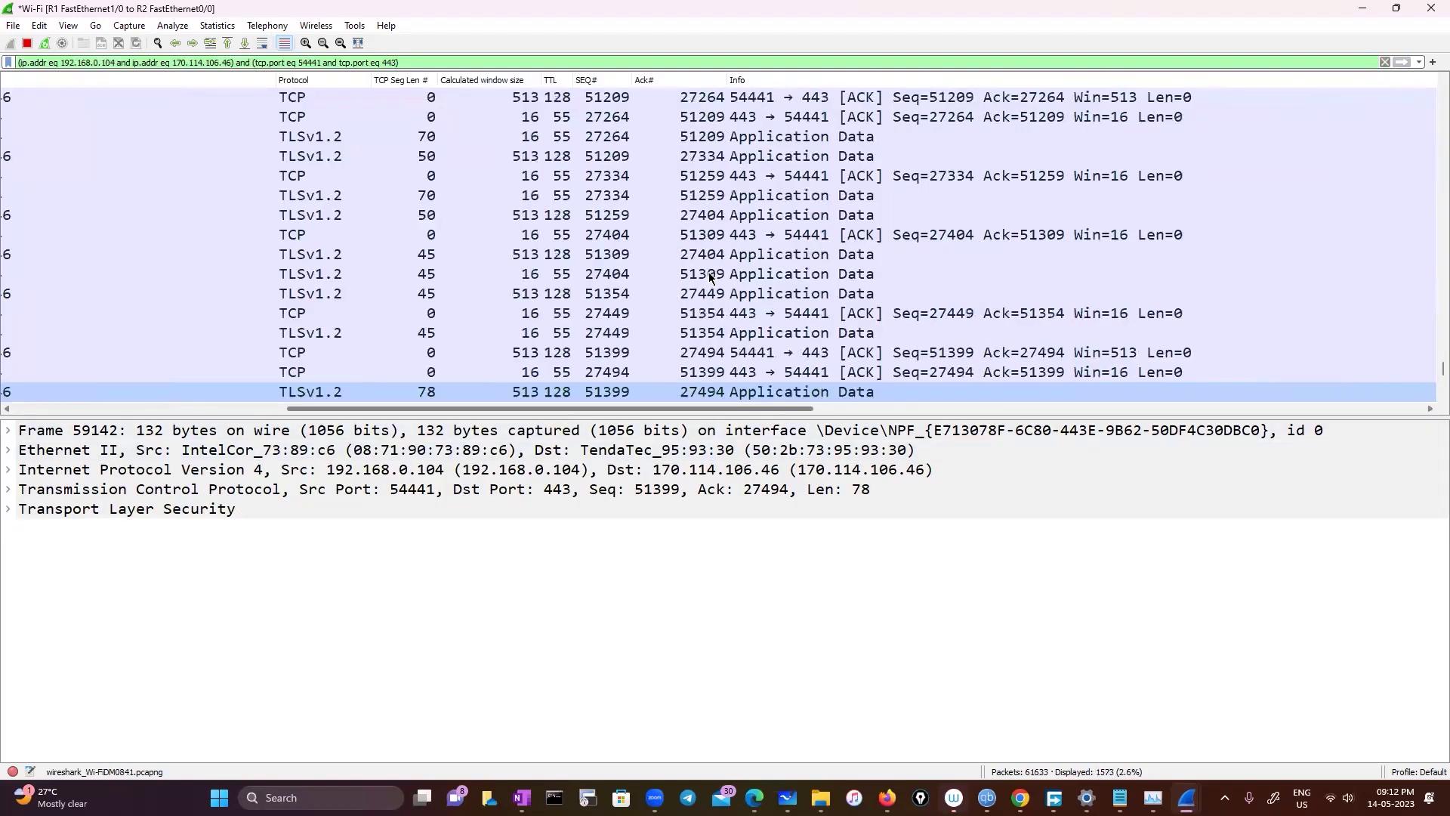
pyautogui.scroll(20, 710, 277)
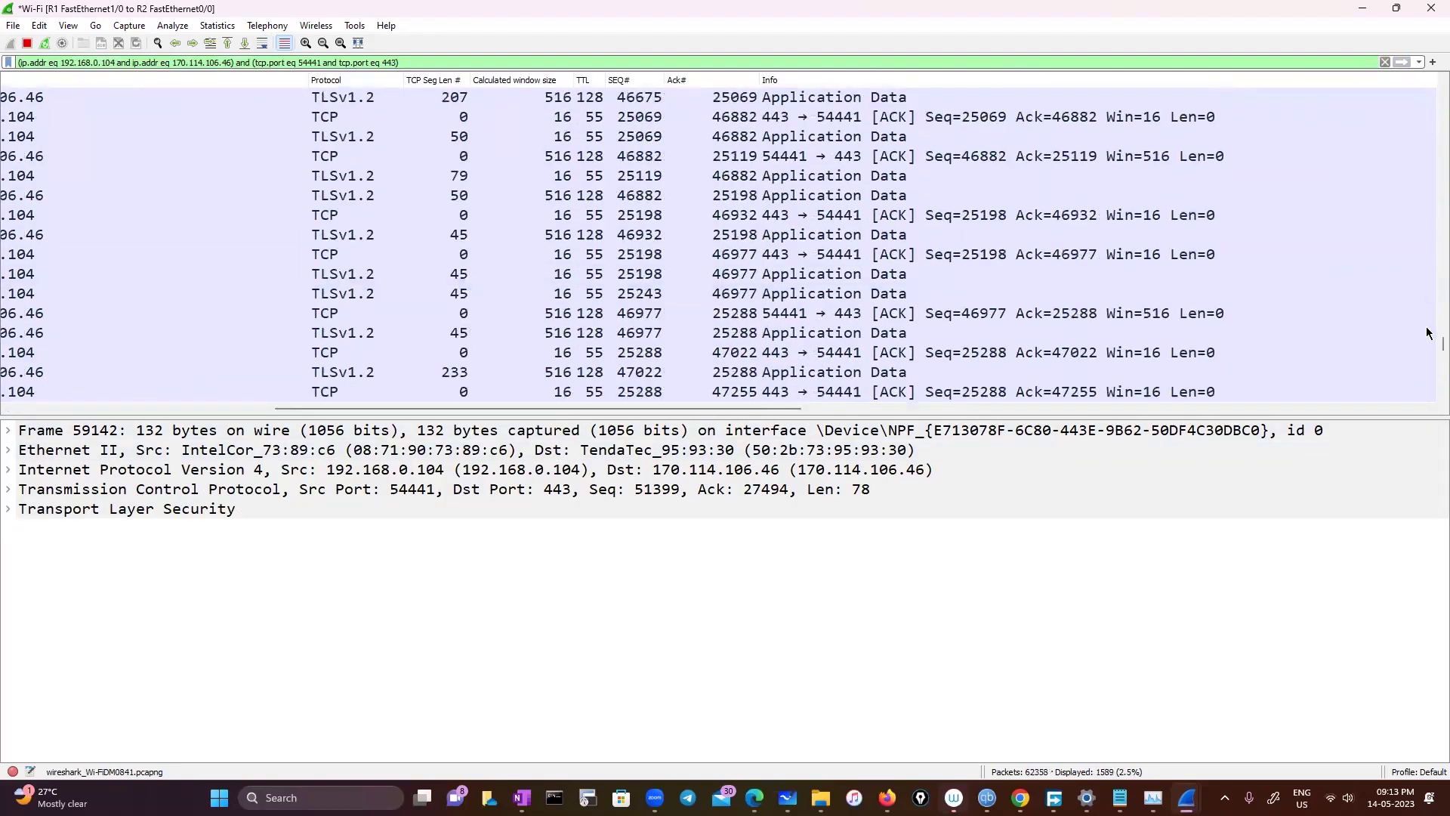
pyautogui.moveTo(1427, 352); pyautogui.dragTo(1428, 79)
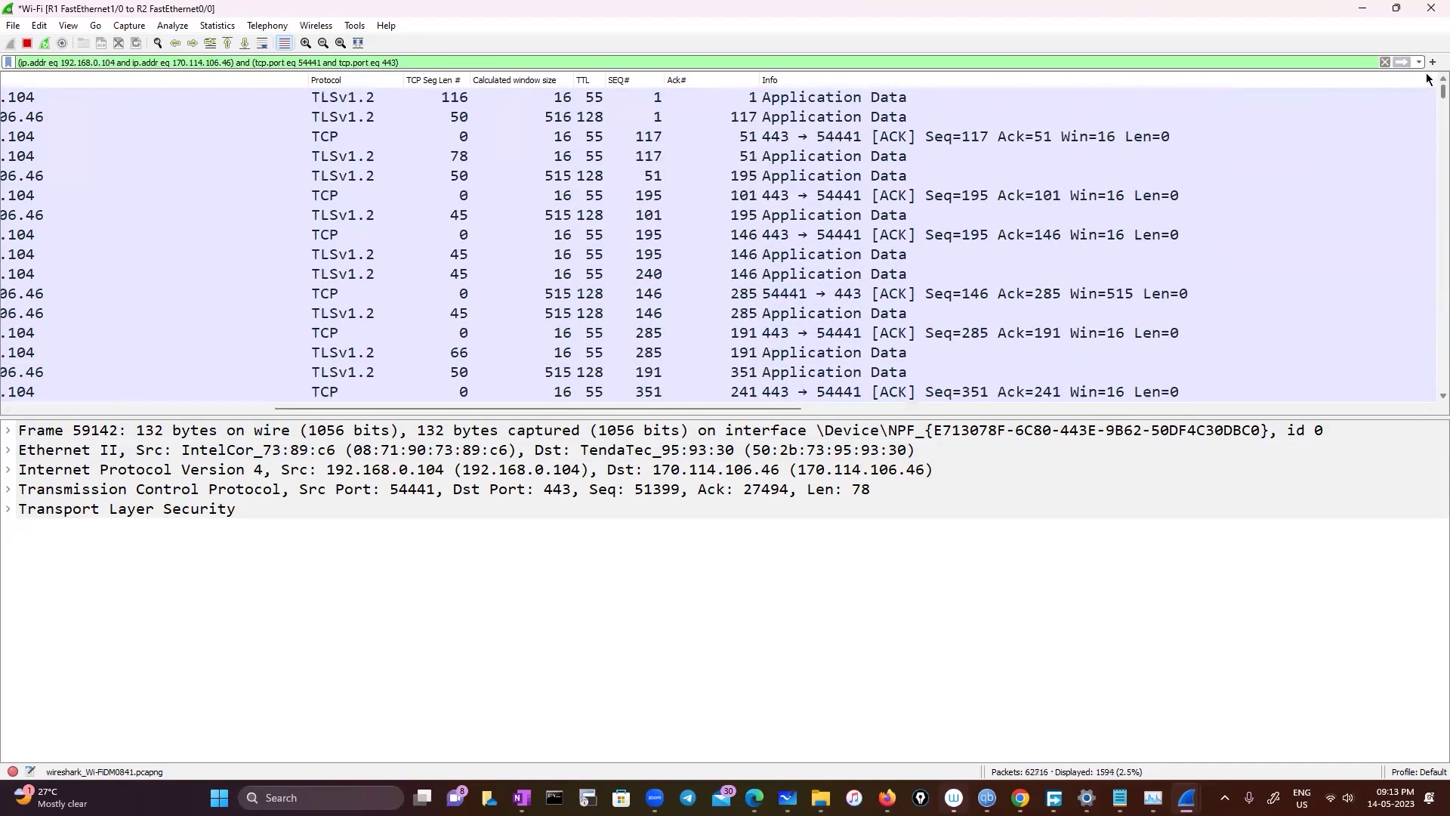
pyautogui.scroll(-20, 382, 366)
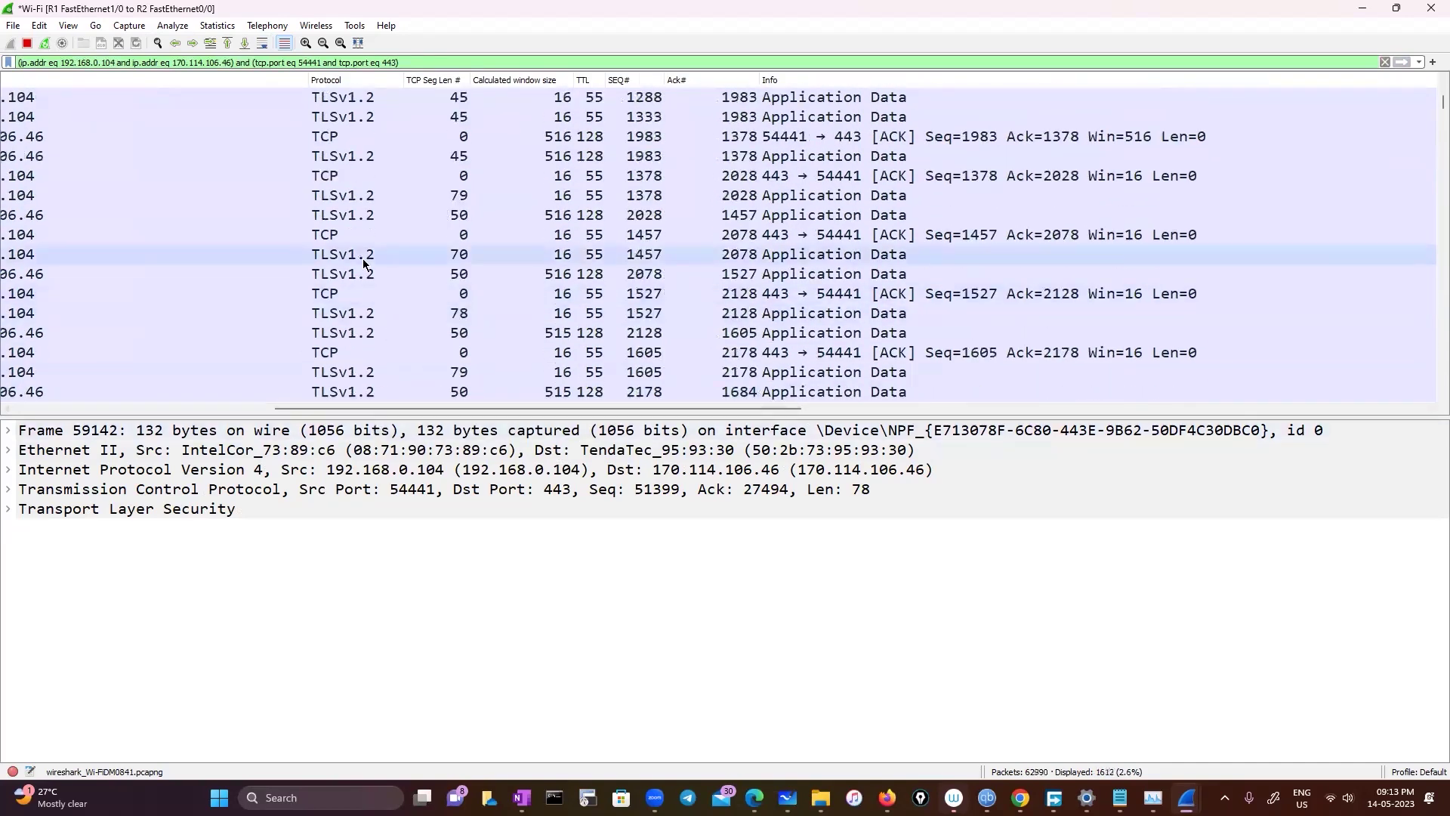
pyautogui.click(363, 260)
pyautogui.click(9, 510)
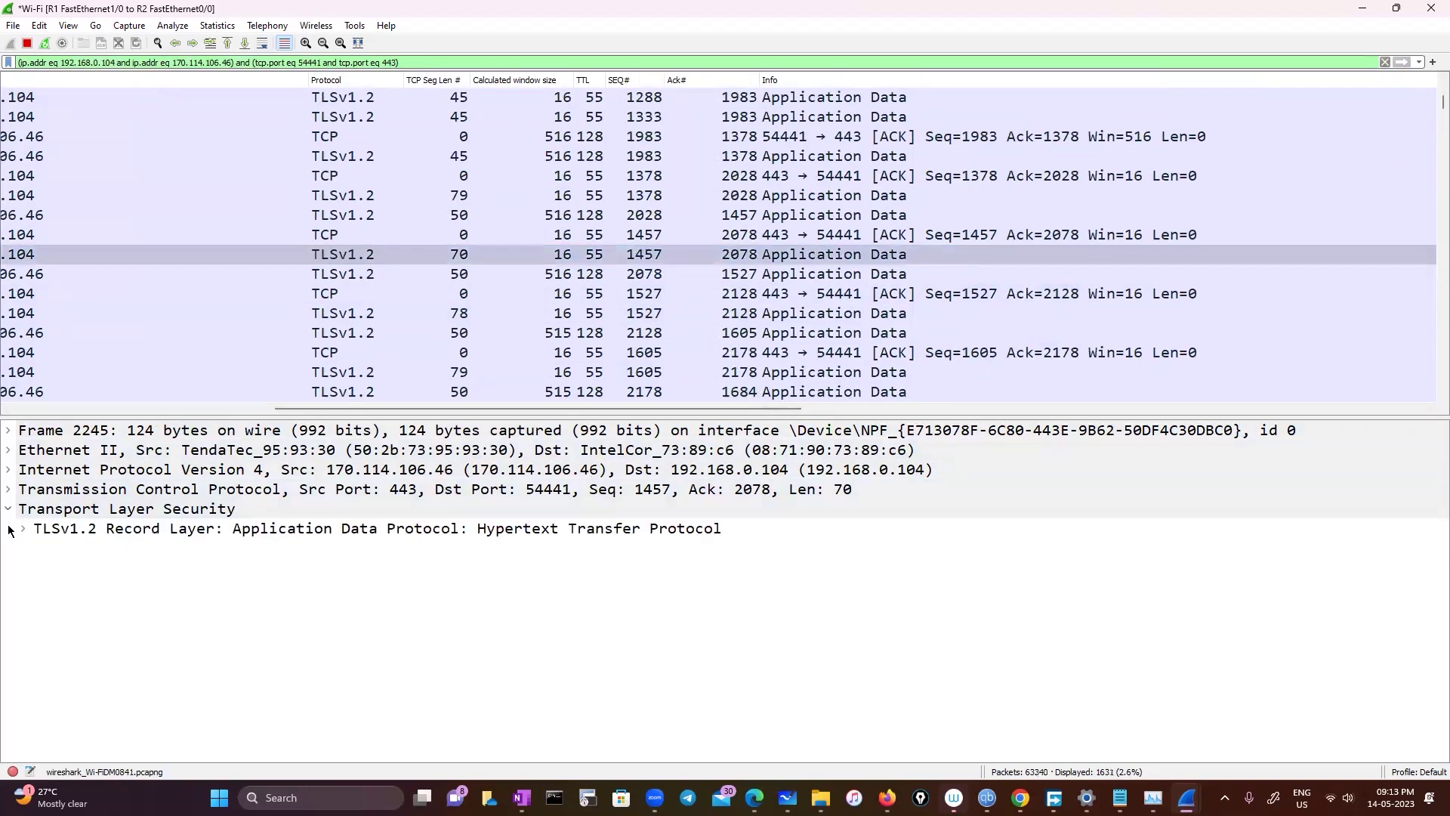
pyautogui.click(22, 529)
# Inspect the TLS details of the first packets in the filtered conversation
pyautogui.scroll(20, 620, 257)
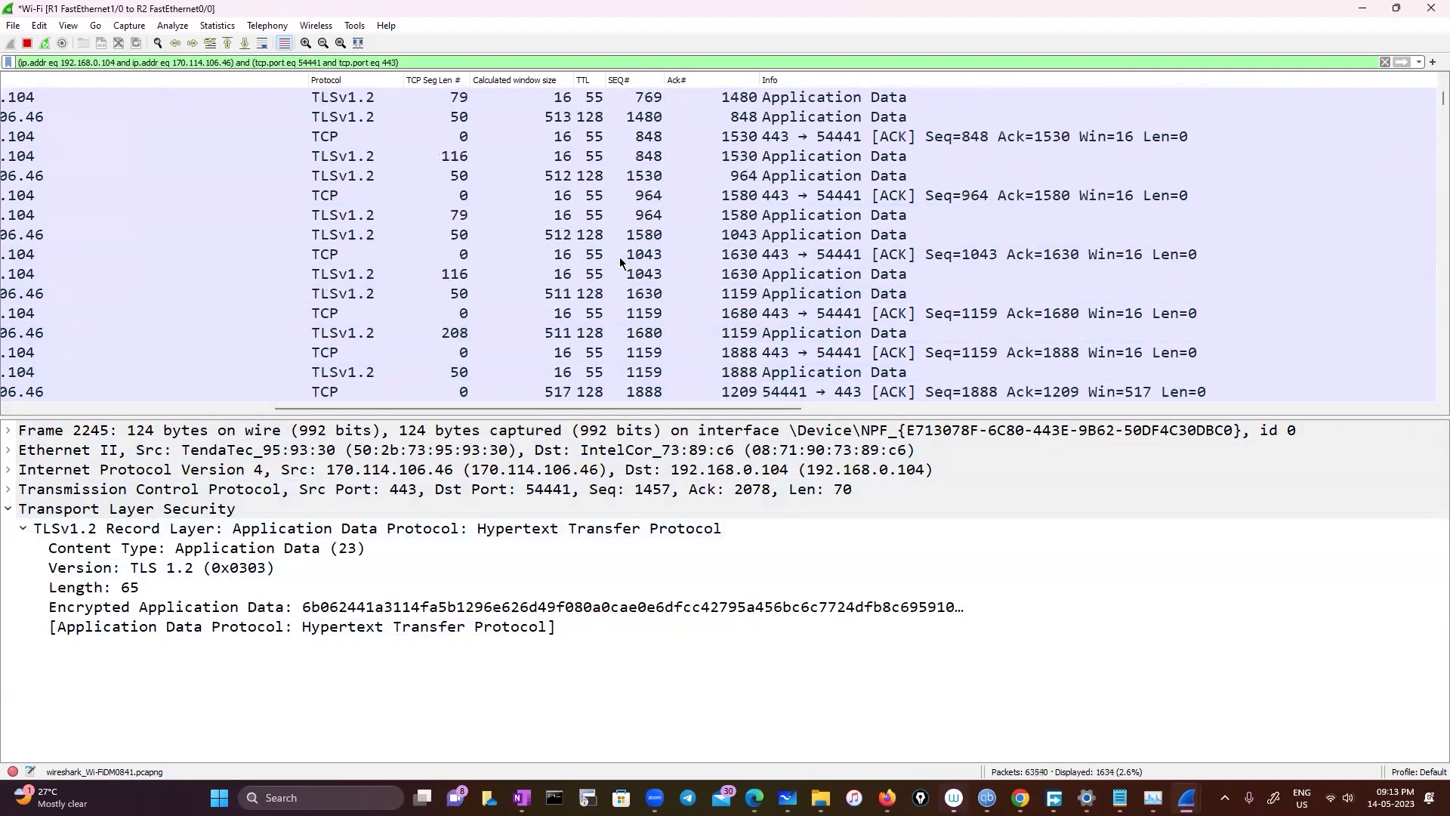
pyautogui.click(617, 103)
pyautogui.click(608, 131)
pyautogui.click(610, 126)
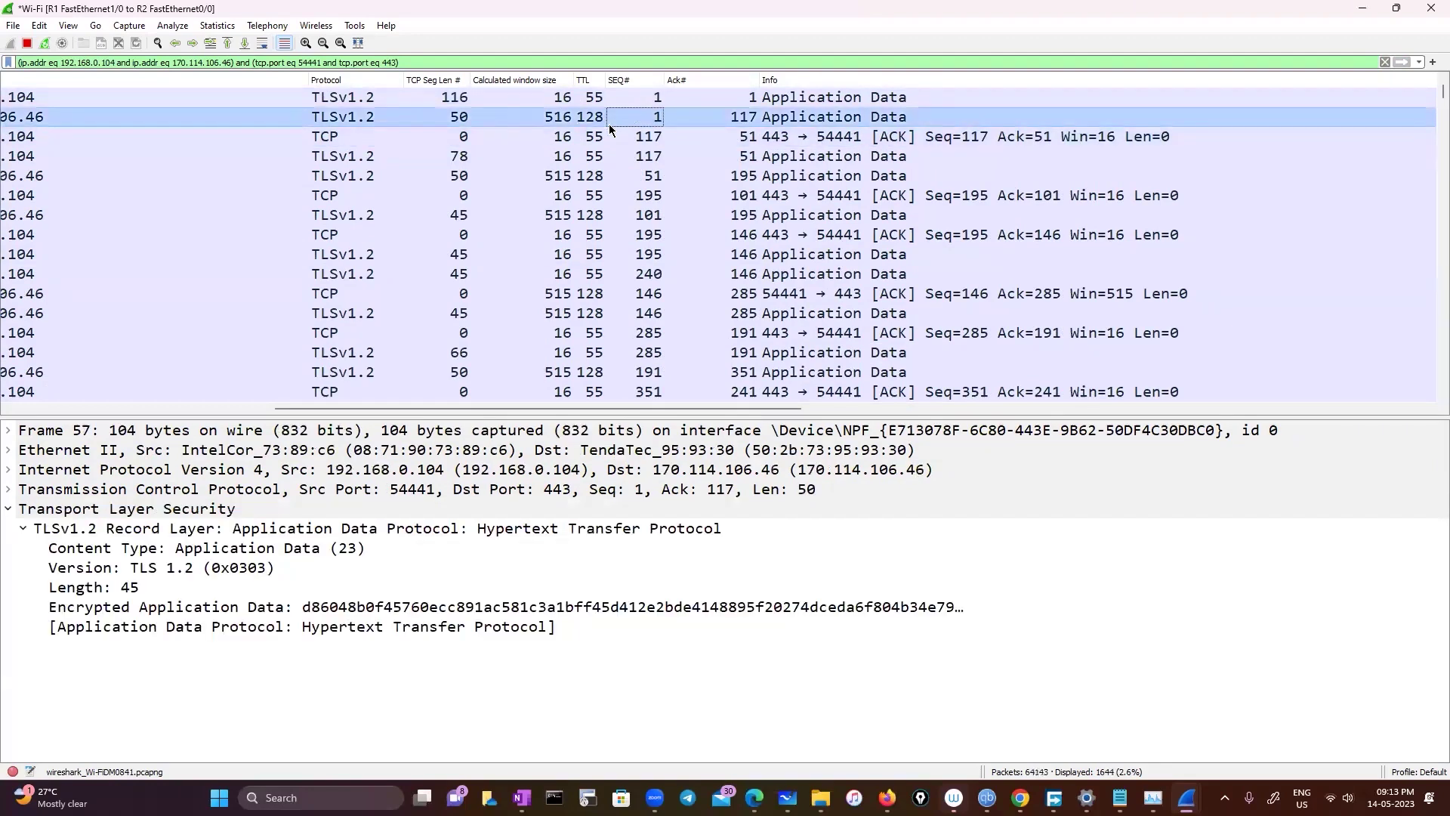
# Minimize Wireshark, close its Resolved Addresses window, and clear the remaining open windows to reach the desktop
pyautogui.click(1357, 7)
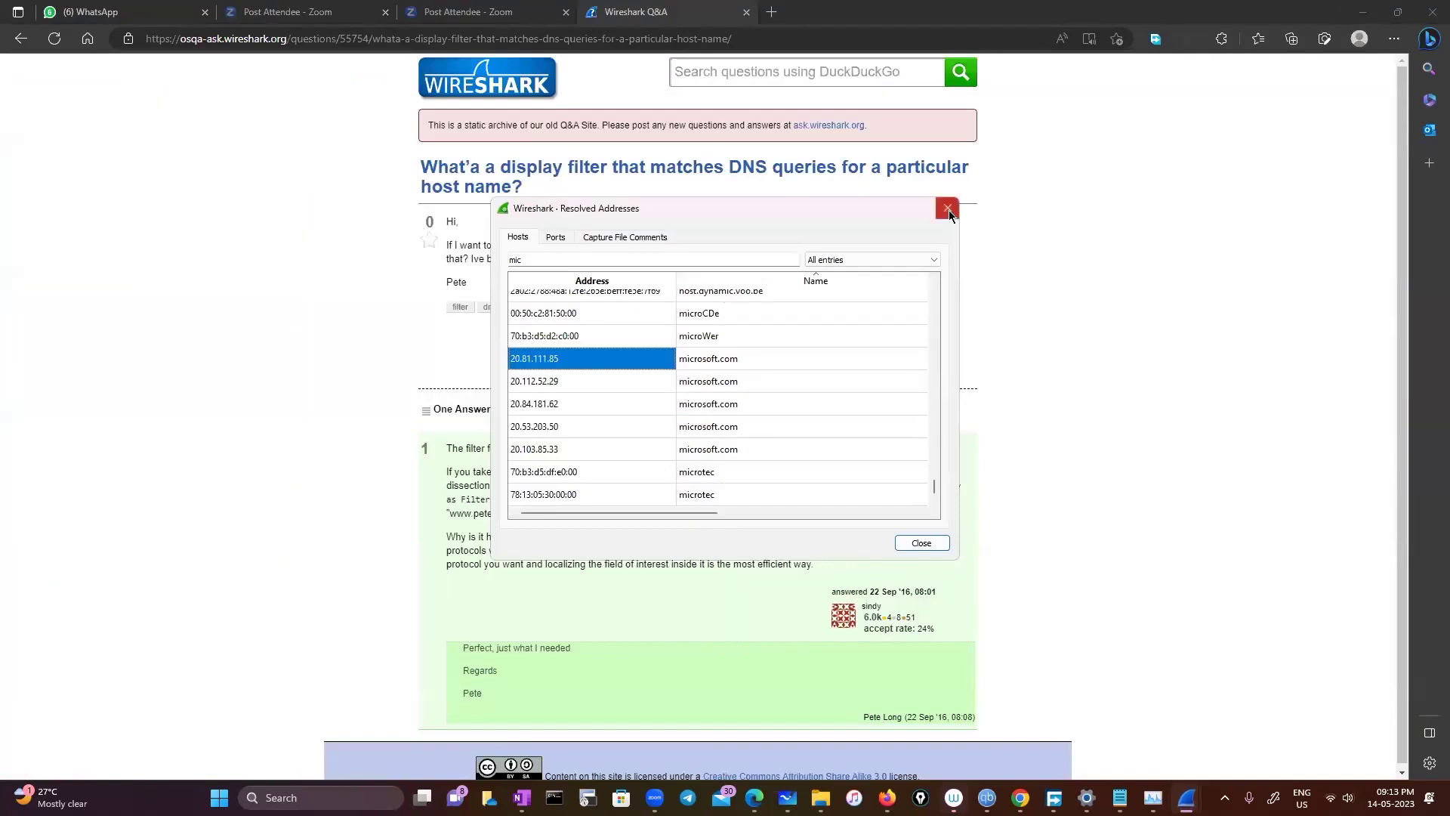
pyautogui.click(950, 217)
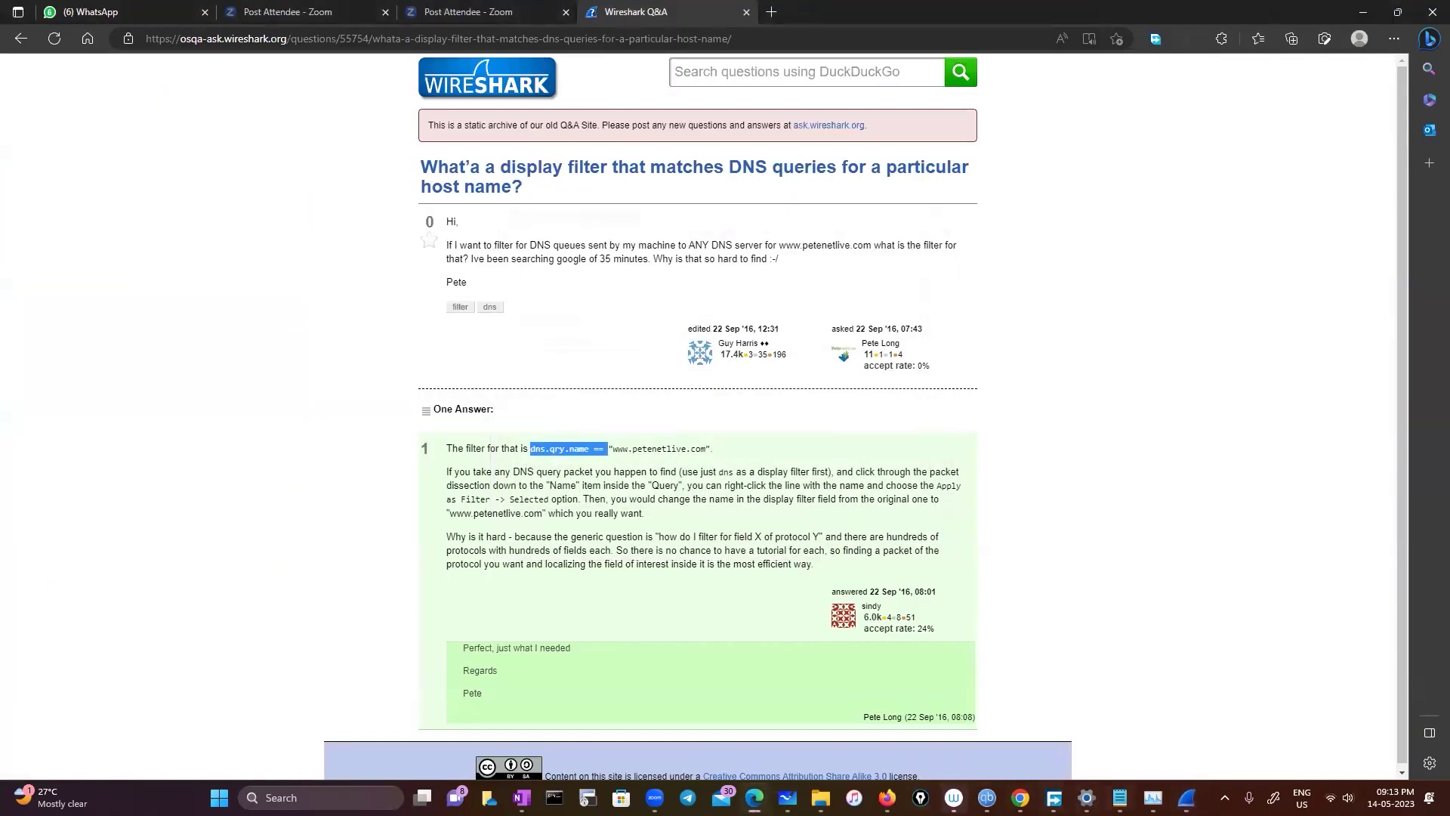
pyautogui.click(1119, 797)
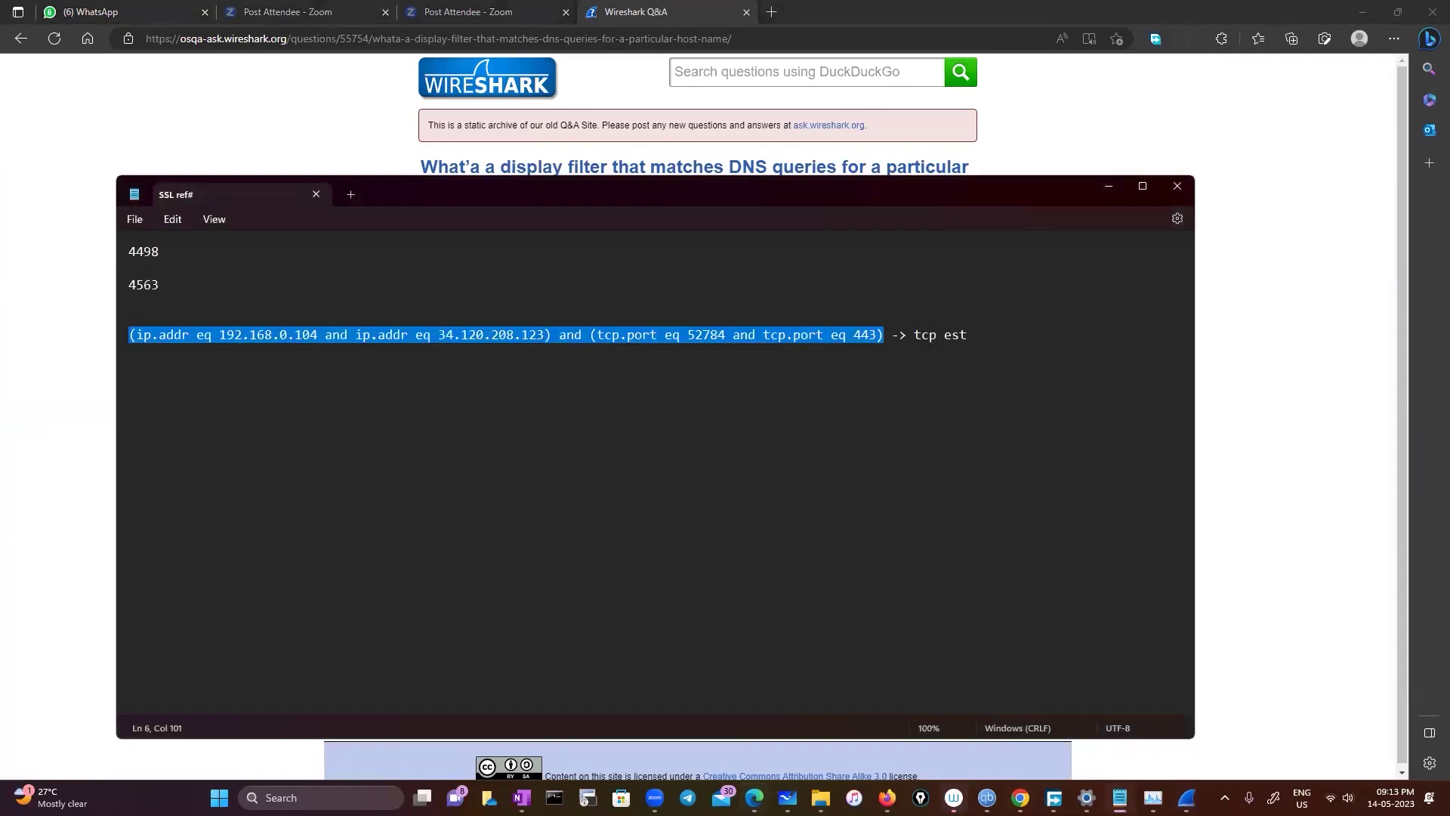
pyautogui.click(1361, 13)
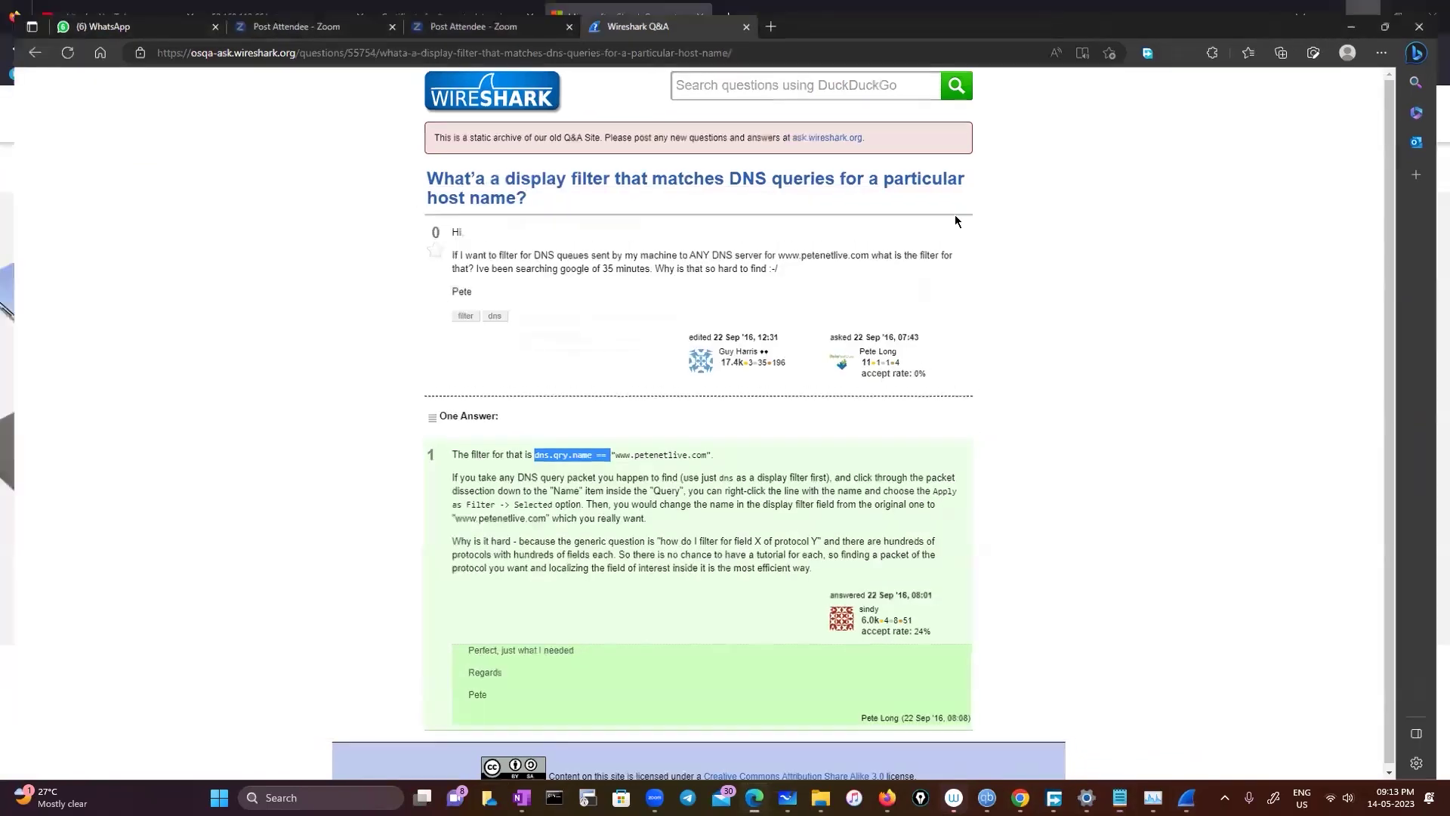
pyautogui.click(1362, 16)
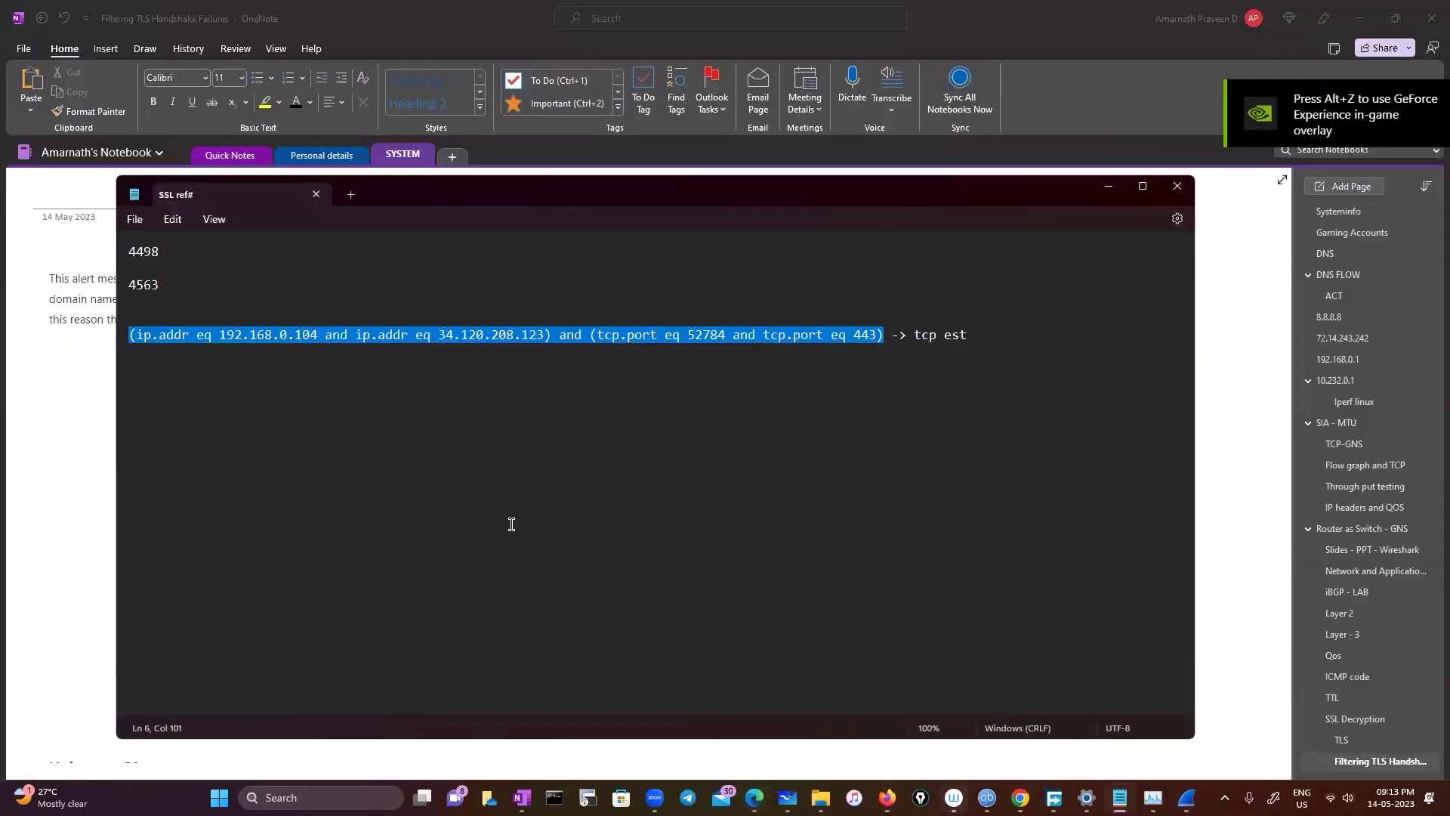
pyautogui.press('super+d')
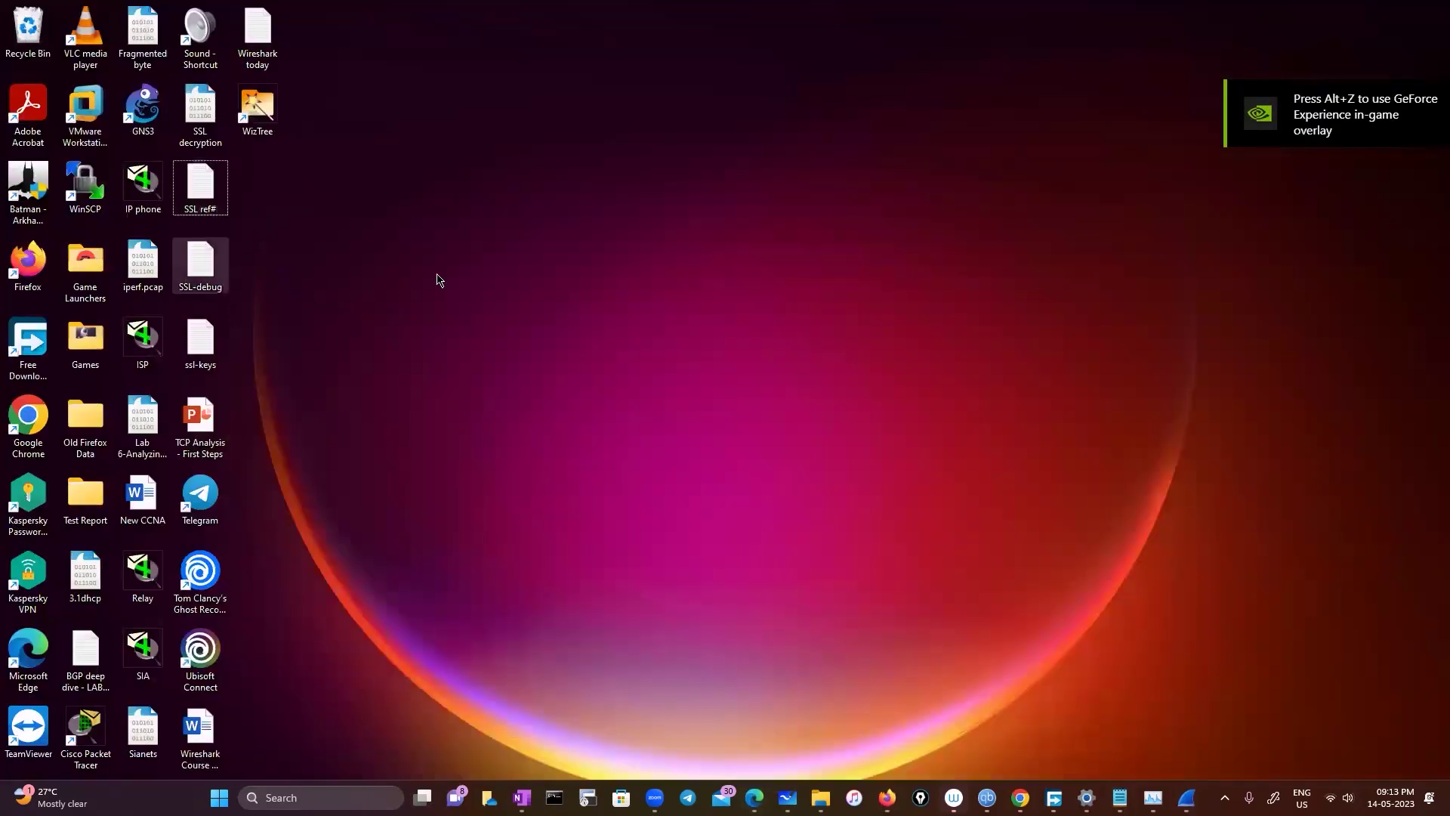
# Open the SSL-debug log from the desktop and search its text for "pre"
pyautogui.doubleClick(201, 264)
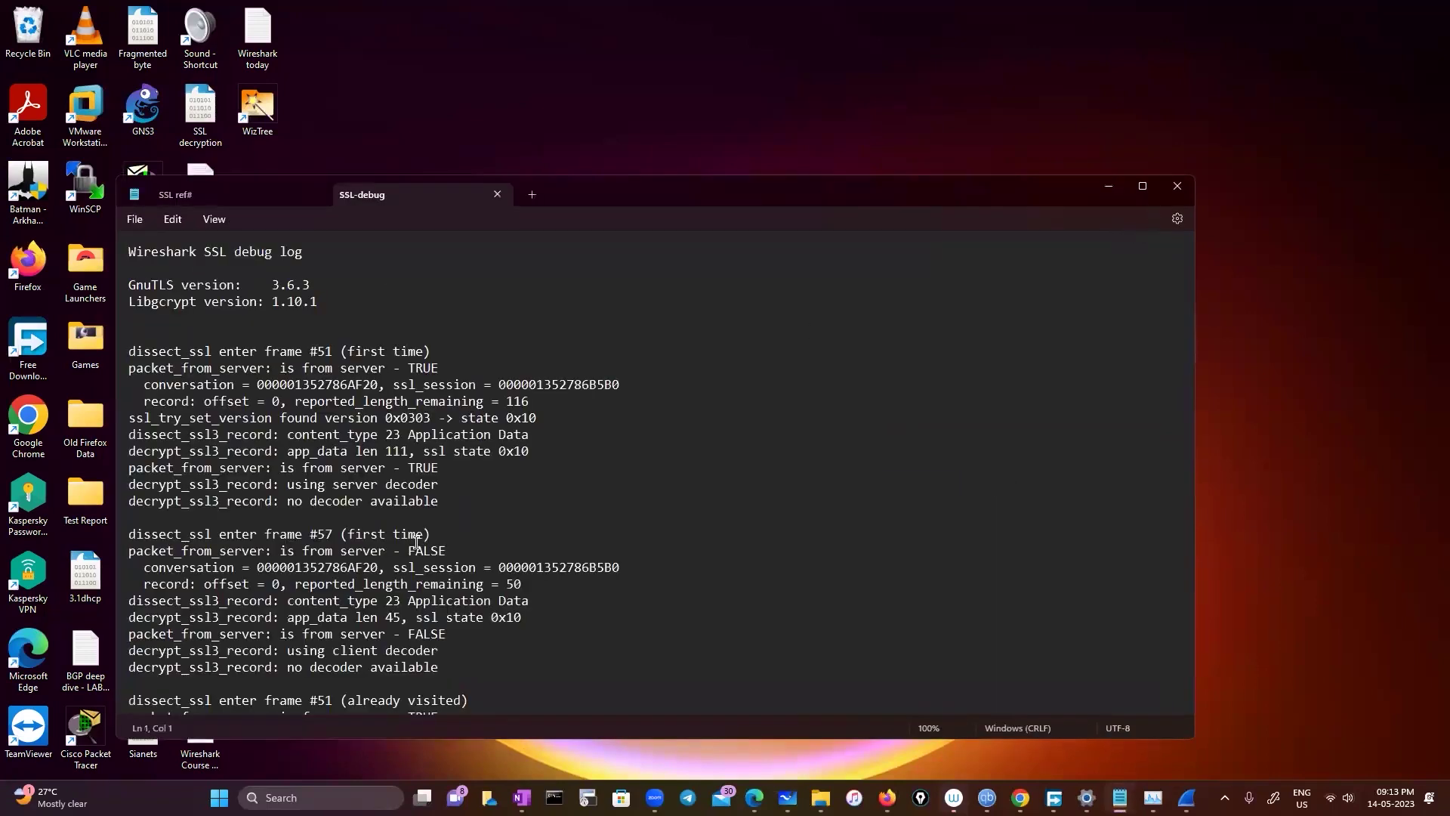
pyautogui.scroll(-5, 381, 631)
pyautogui.hotkey('ctrl', 'f')
pyautogui.write('per')
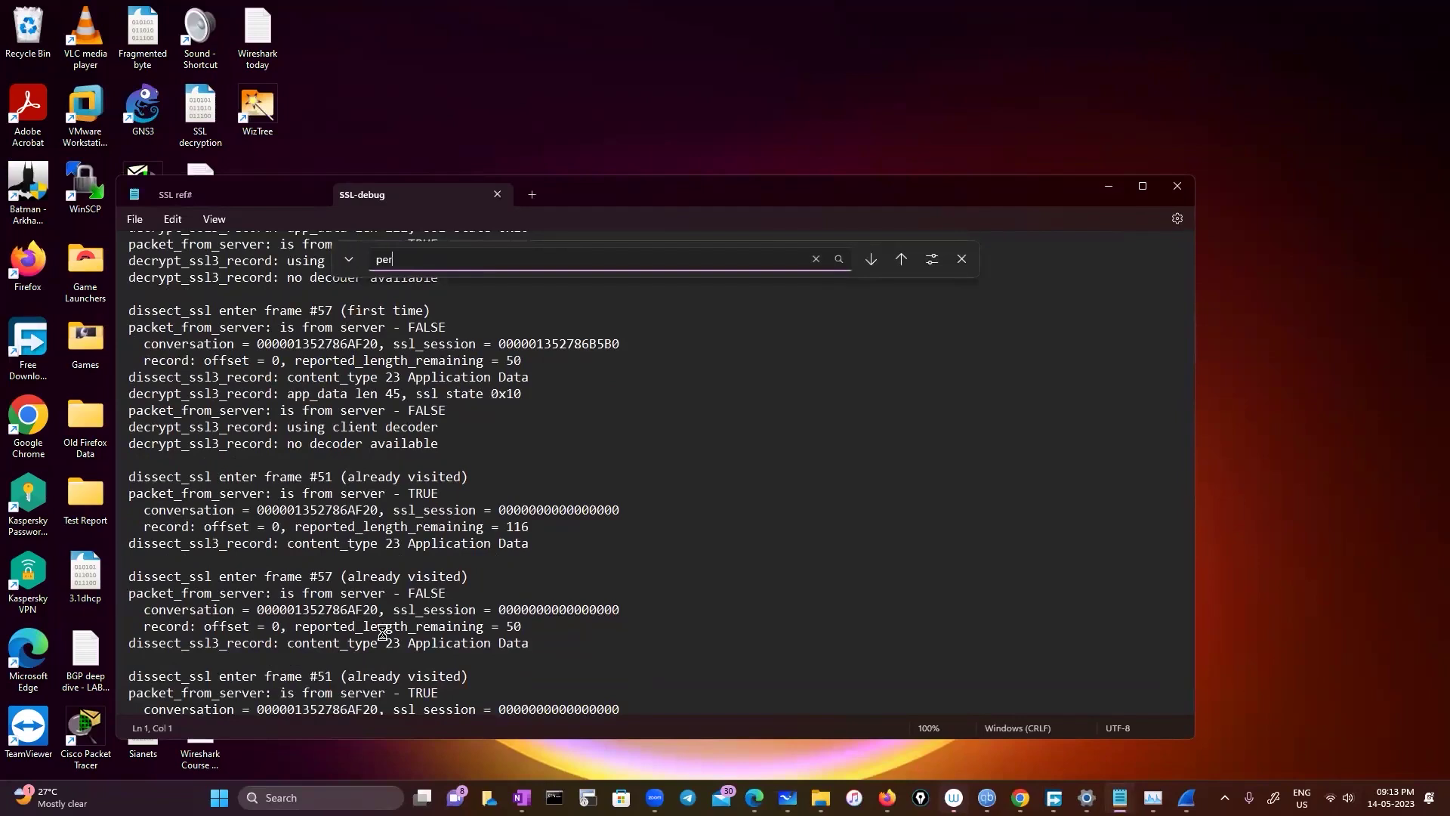
pyautogui.press('Return')
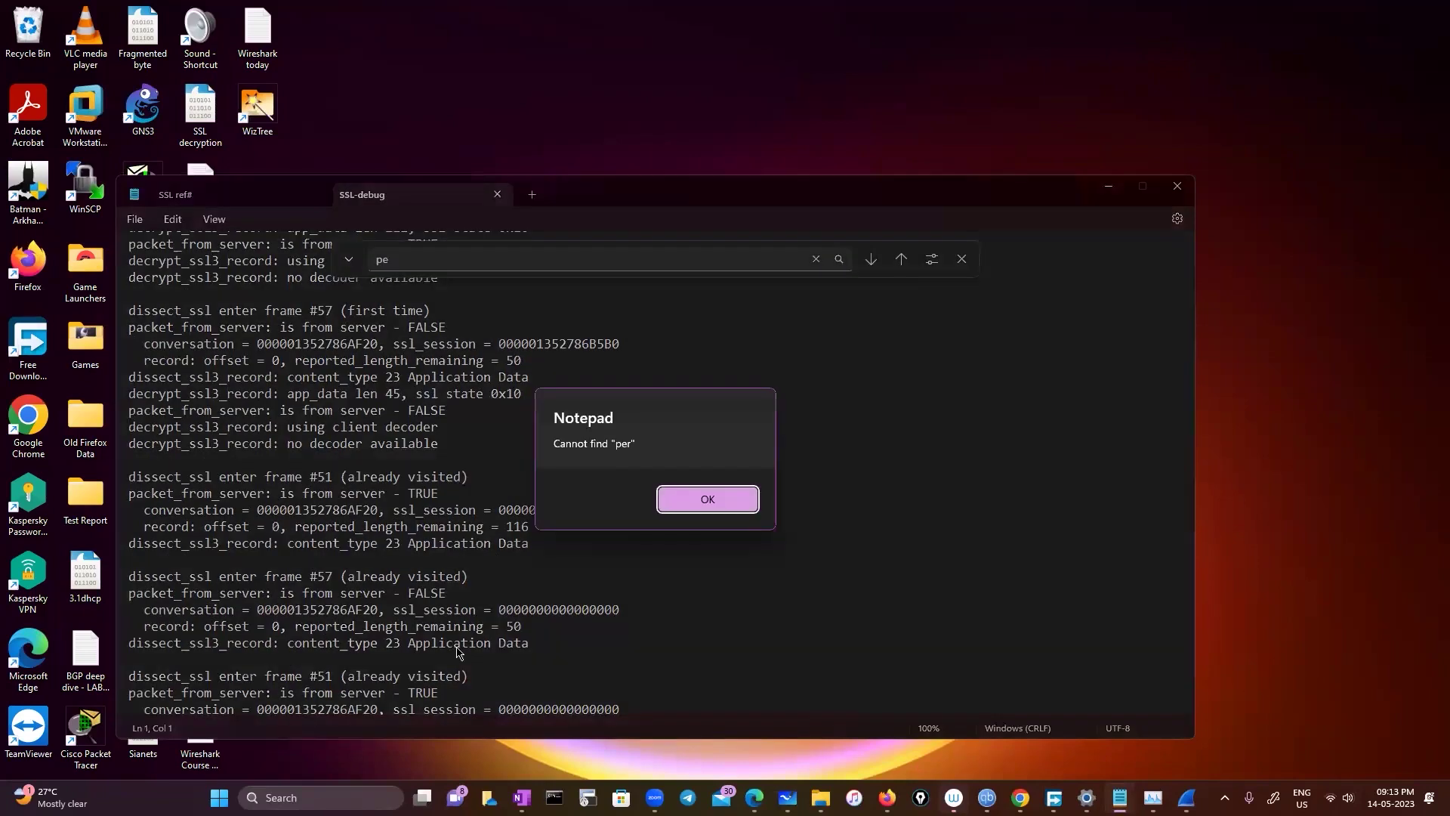
pyautogui.click(712, 490)
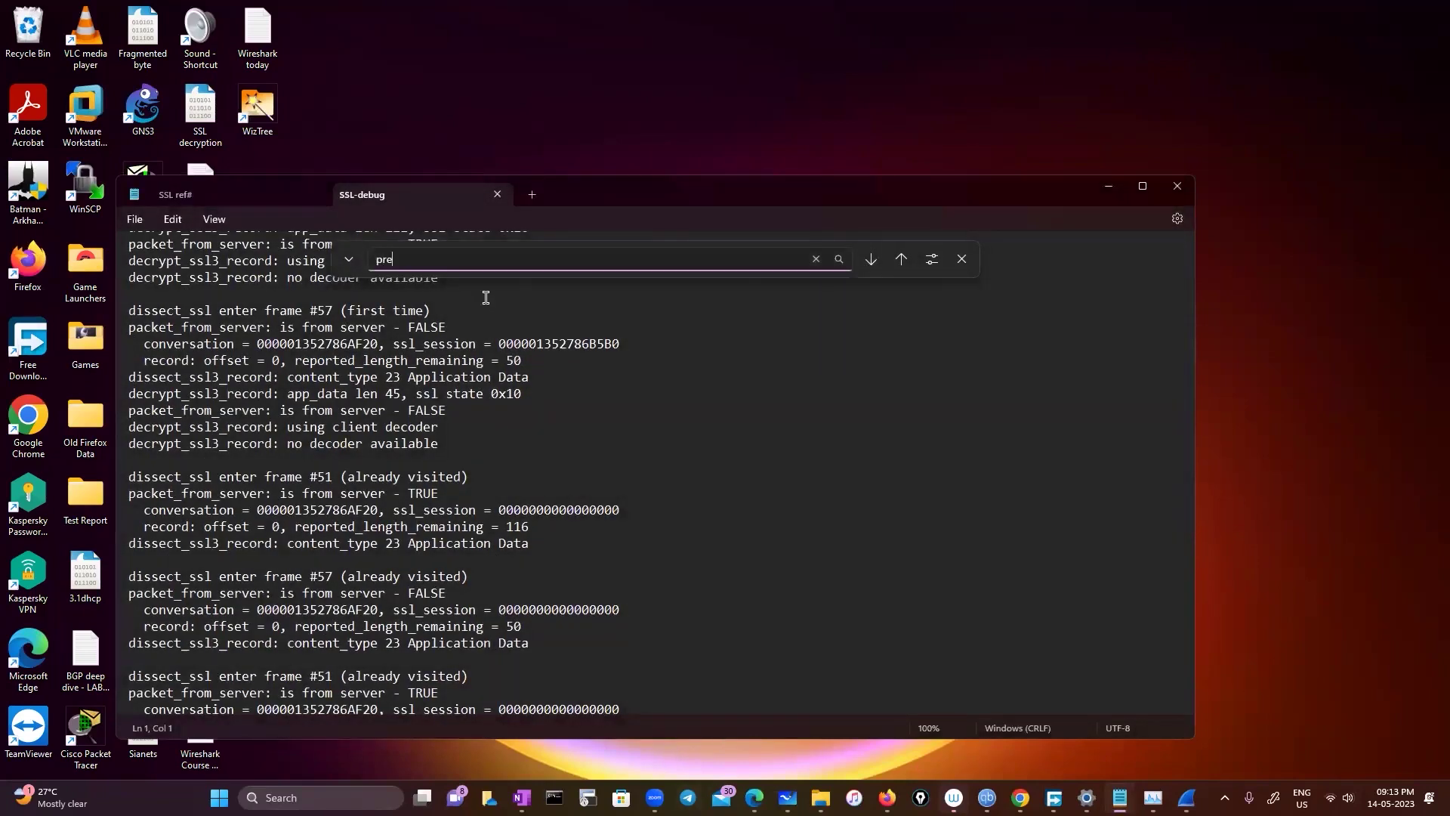
pyautogui.press('Return')
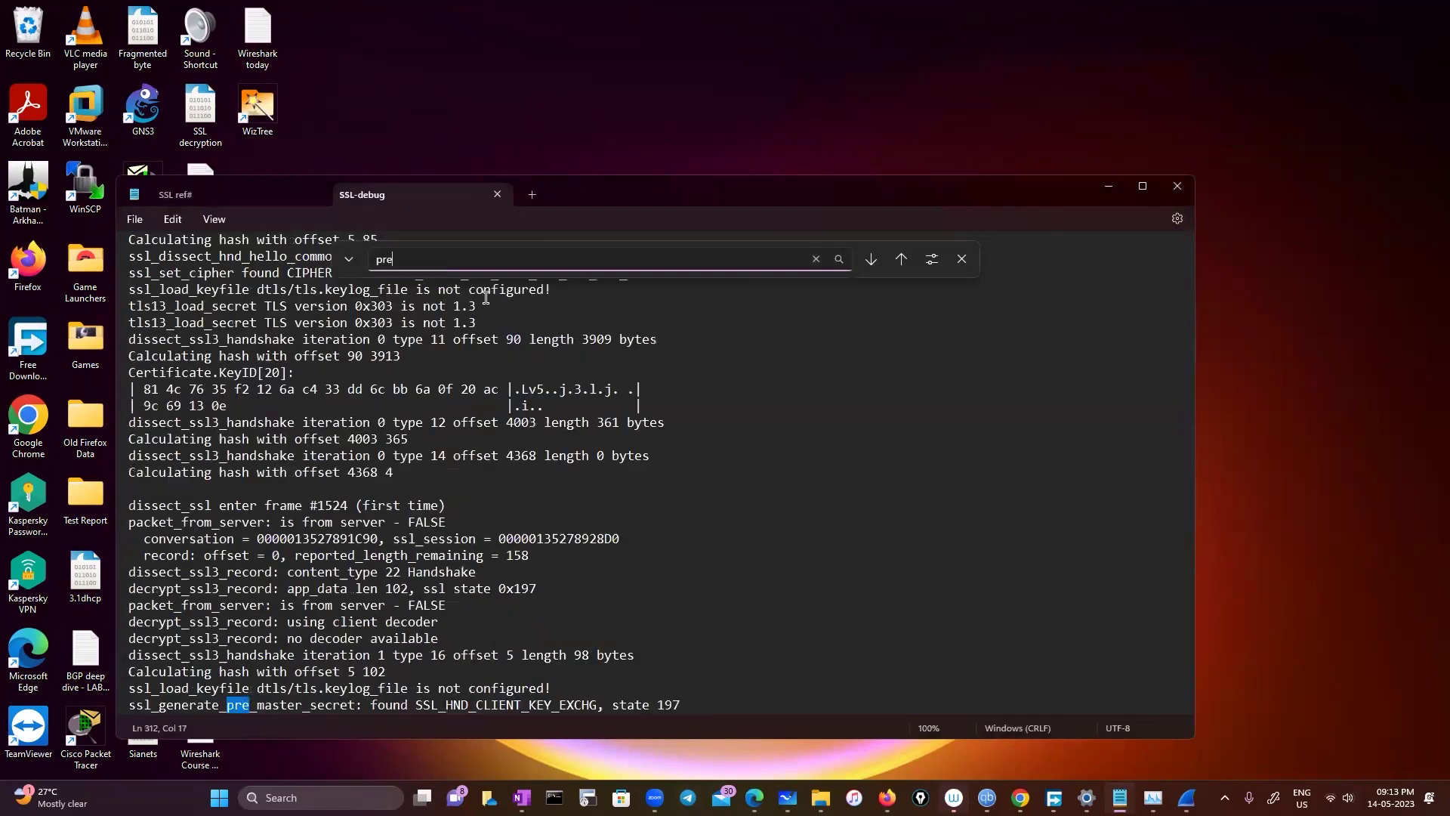
pyautogui.scroll(-3, 473, 439)
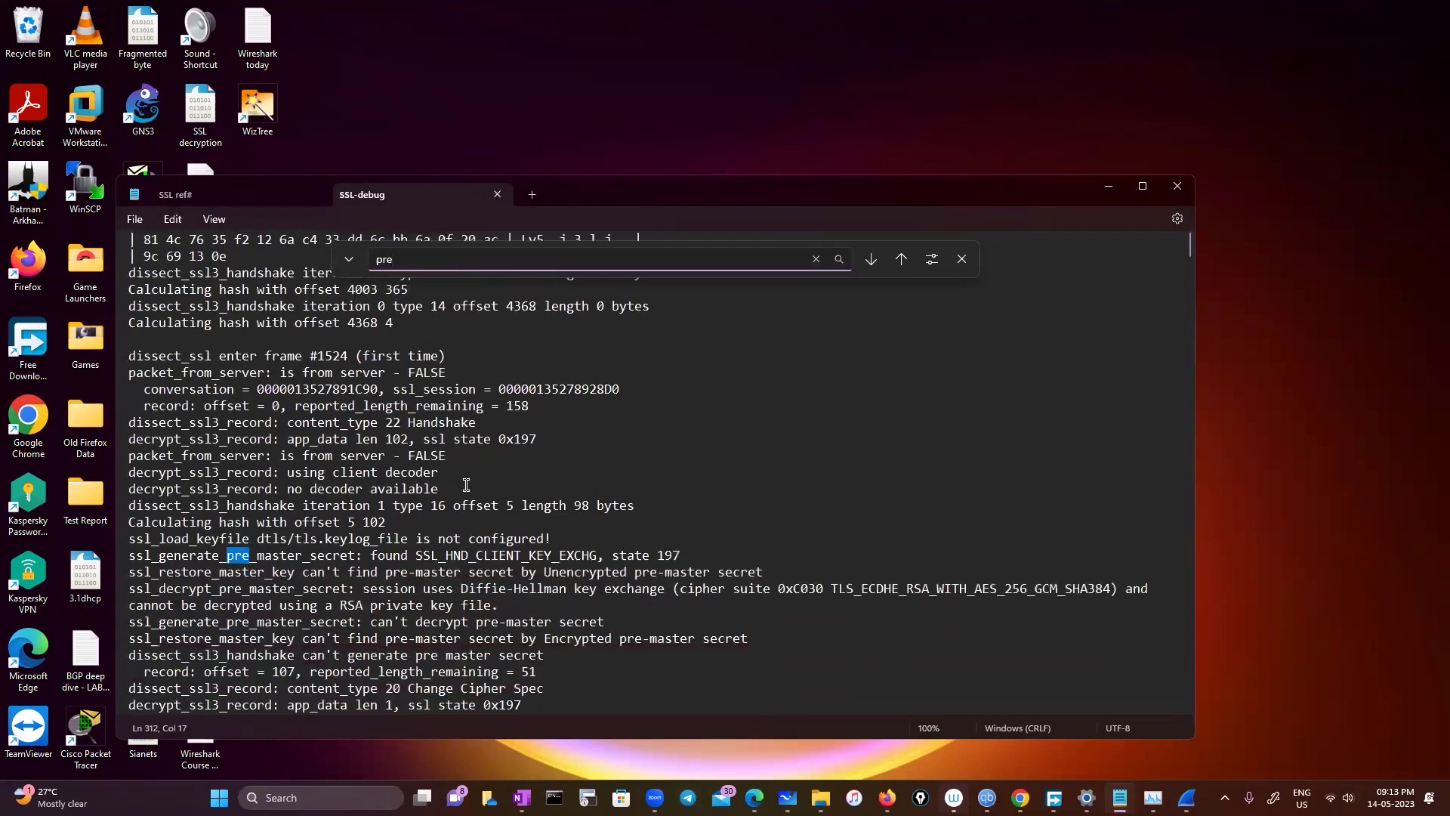
# Go through the successive "pre" matches in the SSL-debug log to examine the pre-master secret entries, and close the log
pyautogui.press('Return')
pyautogui.press('Return')
pyautogui.press('Return')
pyautogui.press('Return')
pyautogui.press('Return')
pyautogui.press('Return')
pyautogui.press('Return')
pyautogui.press('Return')
pyautogui.press('Return')
pyautogui.press('Return')
pyautogui.press('Return')
pyautogui.press('Return')
pyautogui.press('Return')
pyautogui.press('Return')
pyautogui.press('Return')
pyautogui.press('Return')
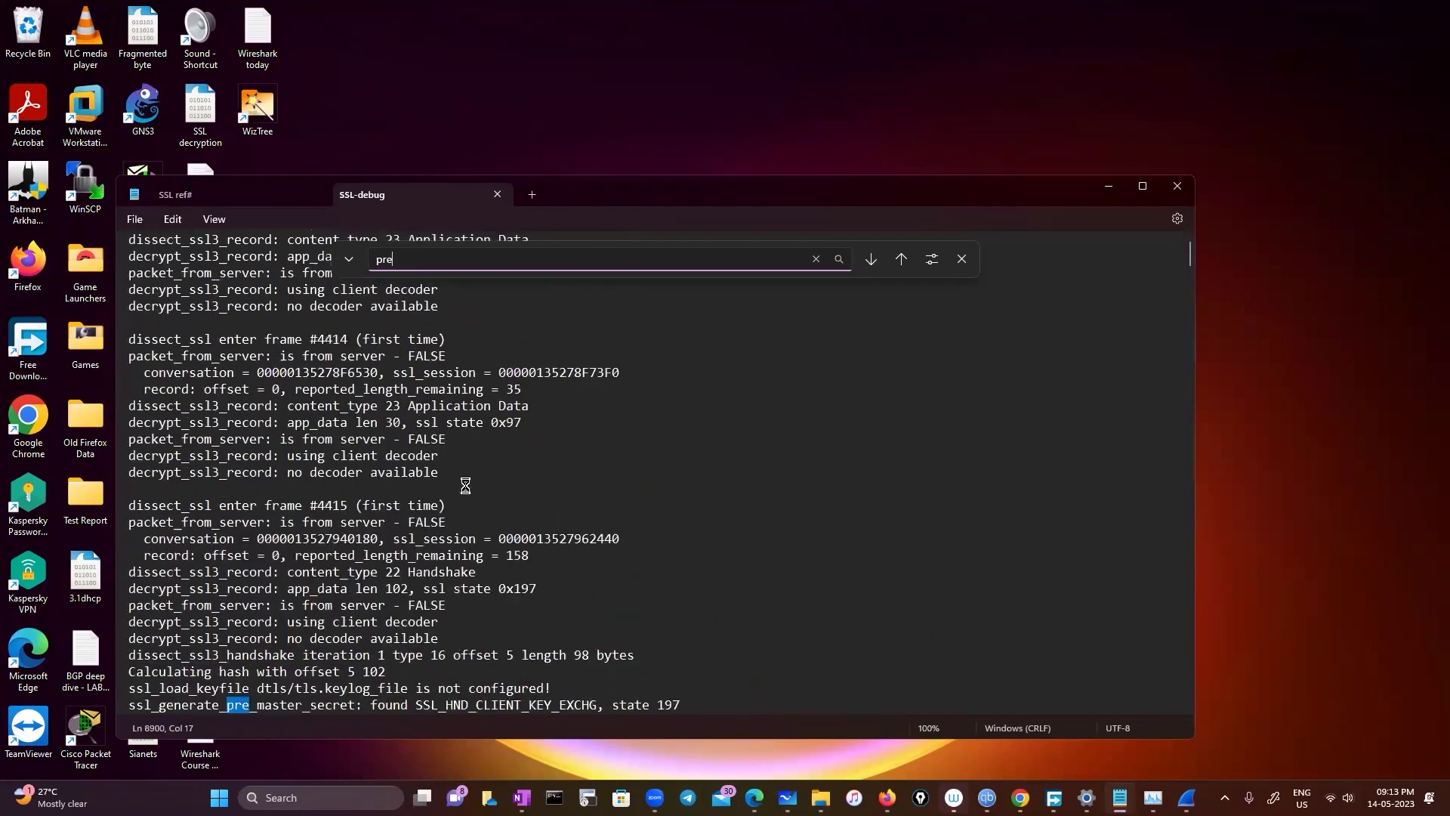
pyautogui.press('Return')
pyautogui.press('Return')
pyautogui.press('Return')
pyautogui.press('Return')
pyautogui.press('Return')
pyautogui.press('Return')
pyautogui.press('Return')
pyautogui.press('Return')
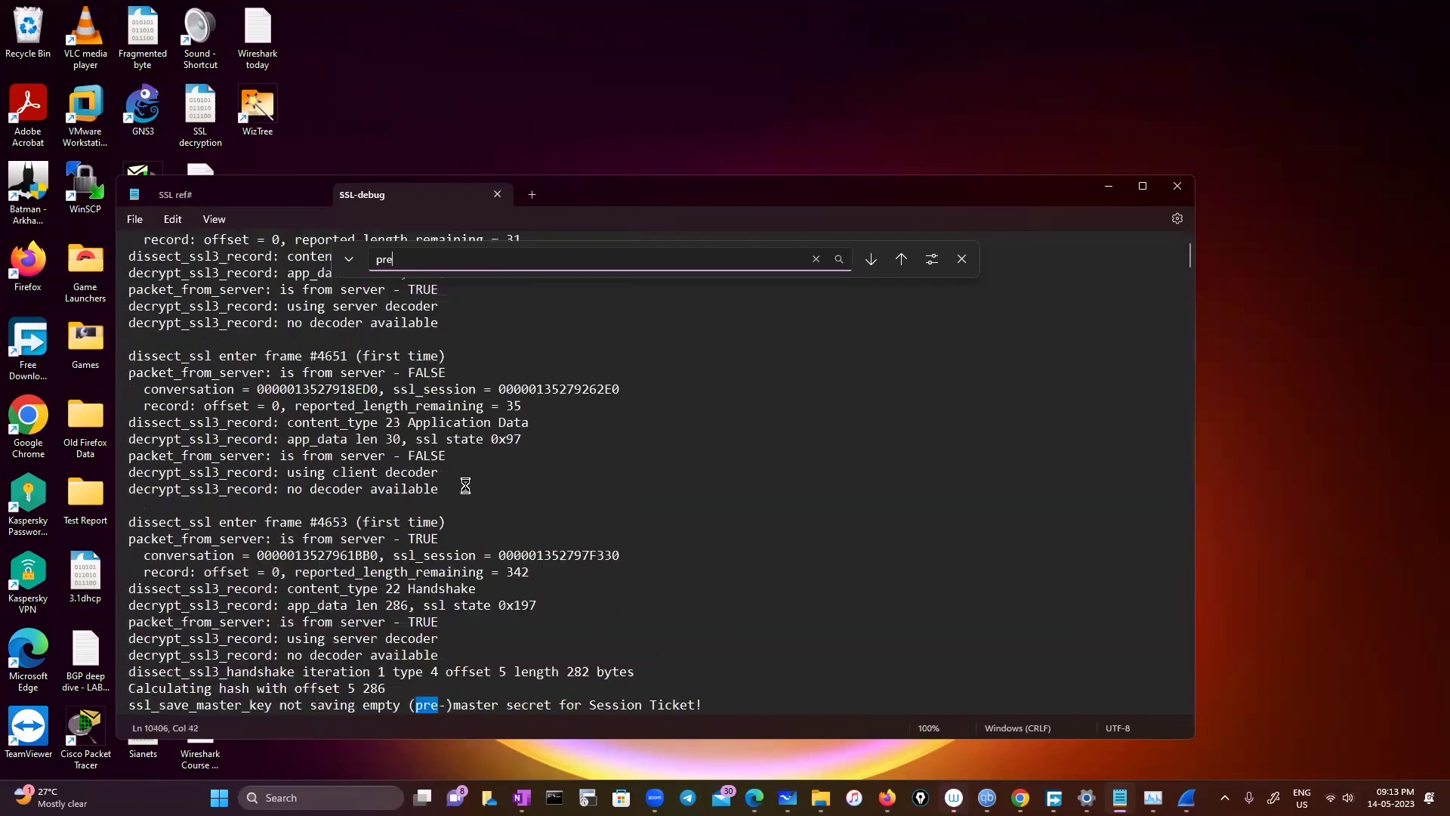
pyautogui.press('Return')
pyautogui.press('Return')
pyautogui.press('Return')
pyautogui.press('Return')
pyautogui.press('Return')
pyautogui.press('Return')
pyautogui.press('Return')
pyautogui.press('Return')
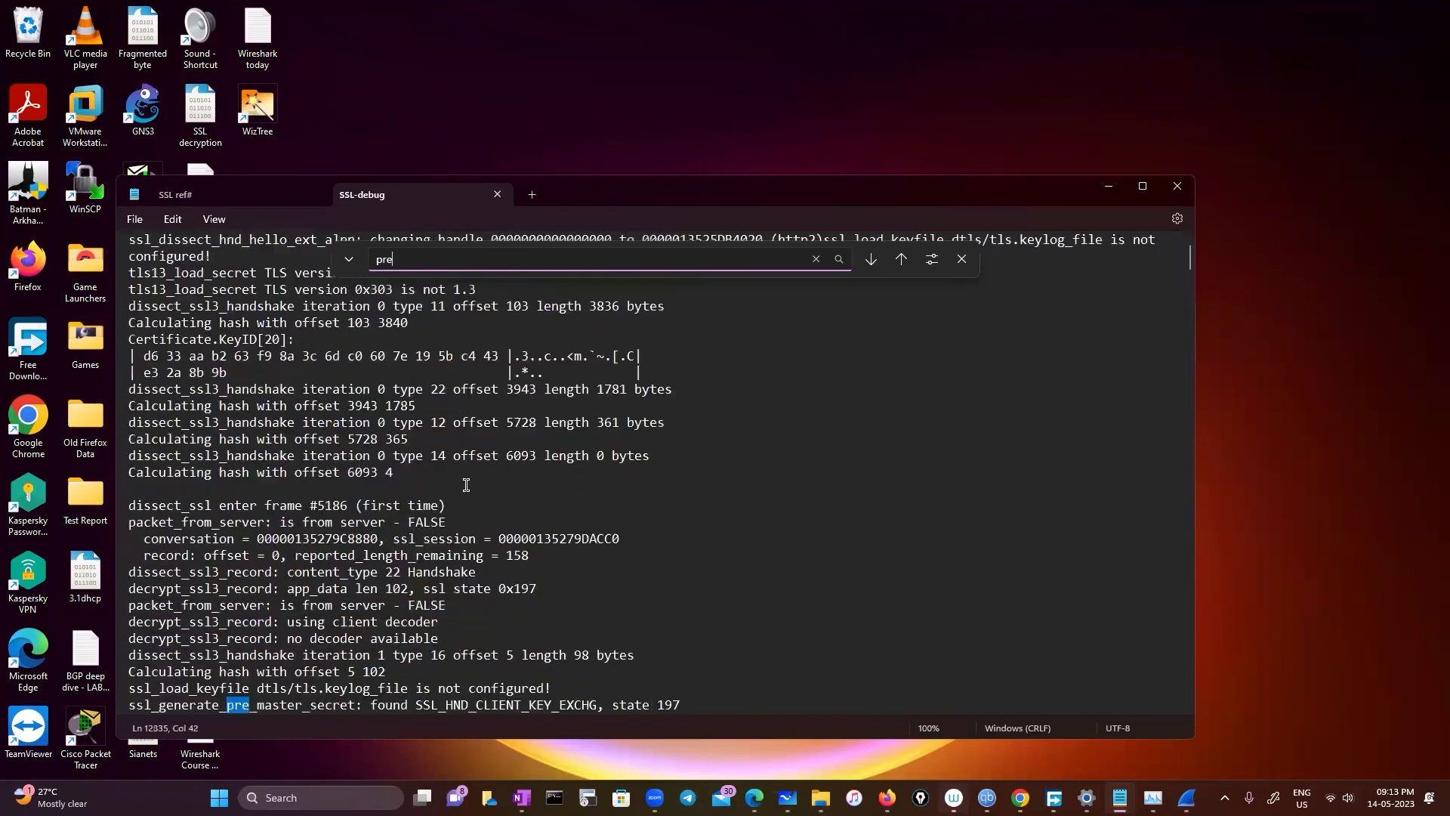
pyautogui.press('Return')
pyautogui.press('Return')
pyautogui.press('Return')
pyautogui.press('Return')
pyautogui.press('Return')
pyautogui.press('Return')
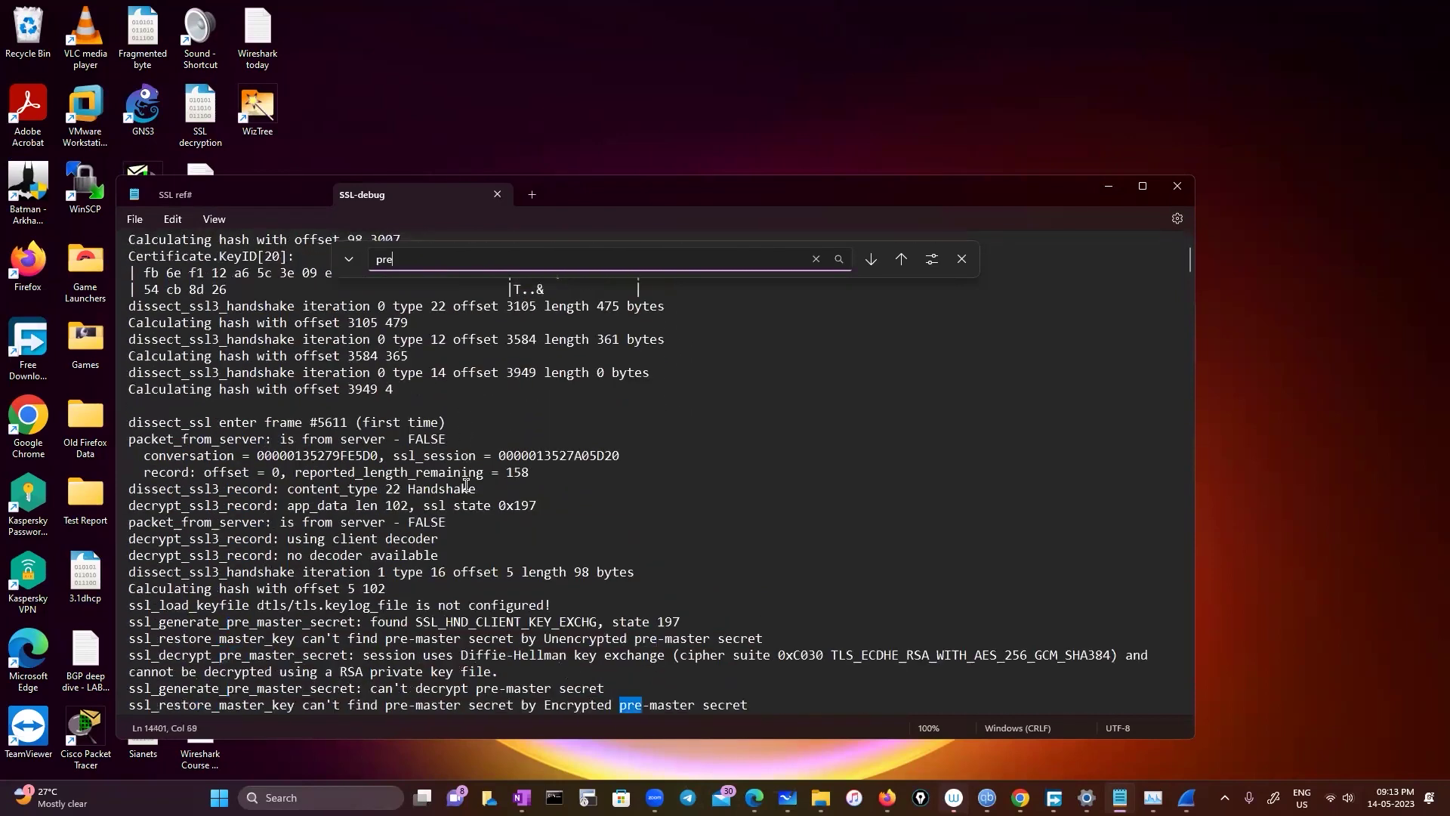
pyautogui.click(1176, 186)
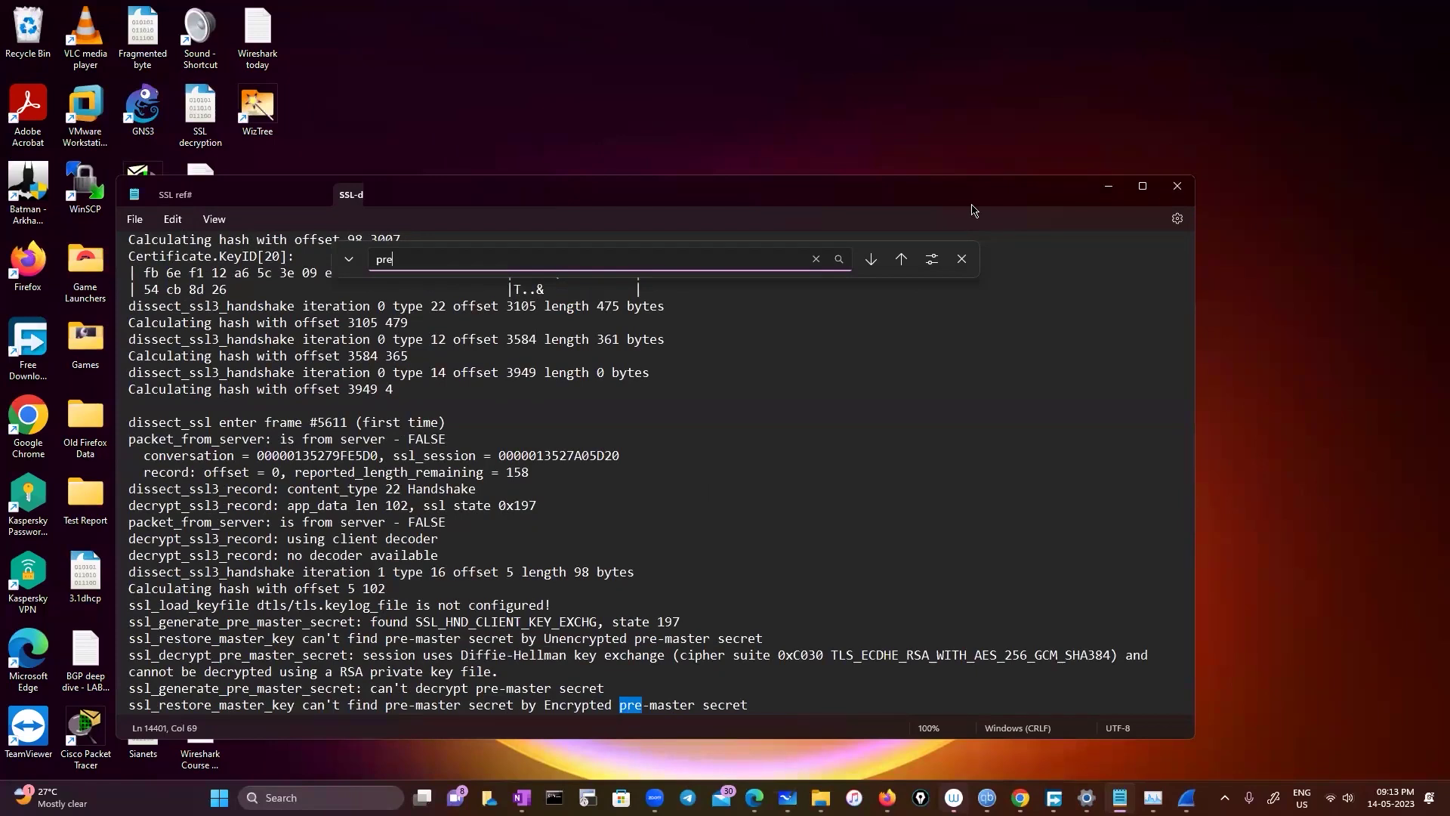
# Open the SSL decryption capture from the desktop in a maximized Wireshark window and select TLSv1.2 packet 176
pyautogui.doubleClick(192, 131)
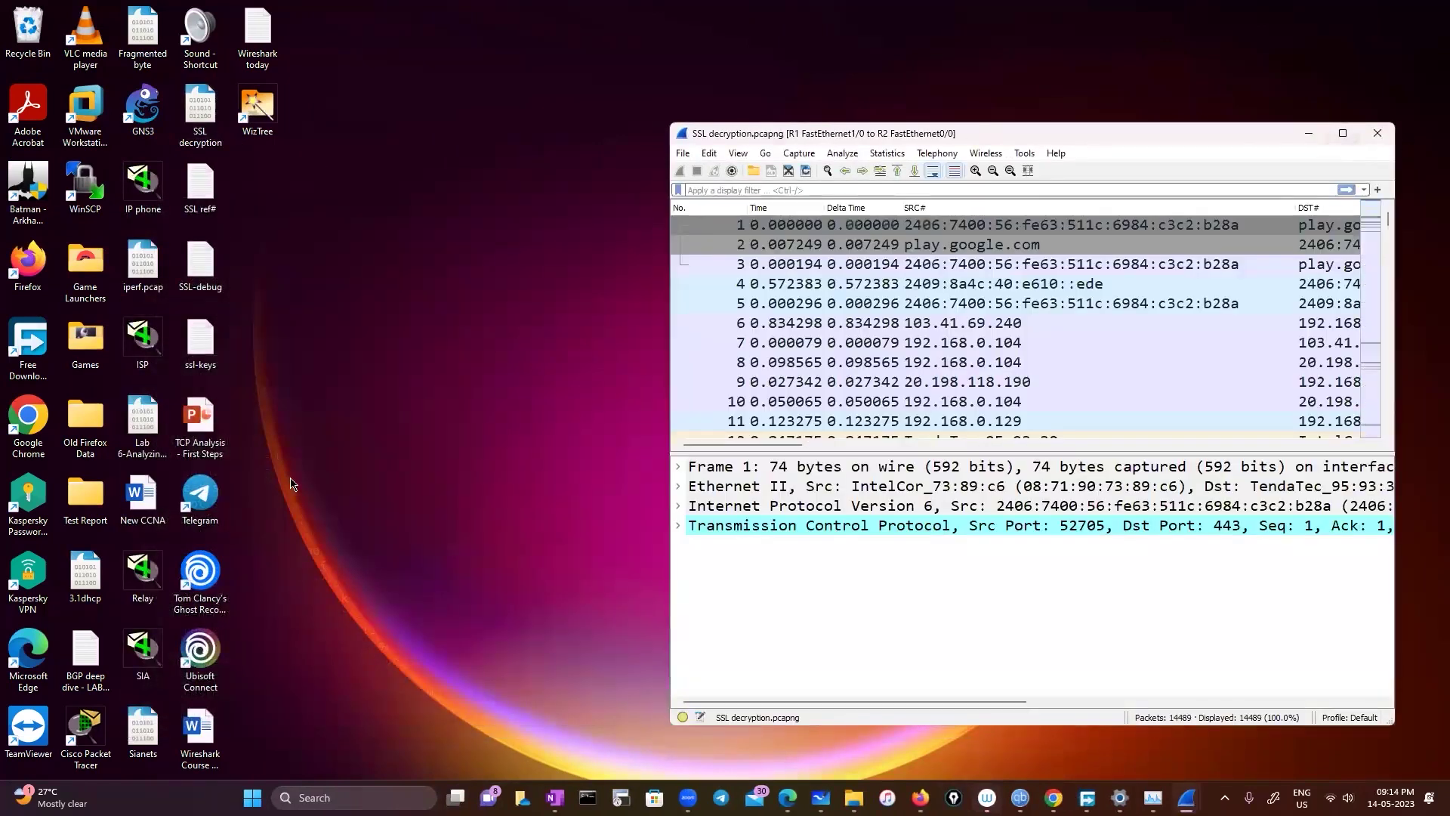
pyautogui.press('super+Up')
pyautogui.scroll(-3, 336, 366)
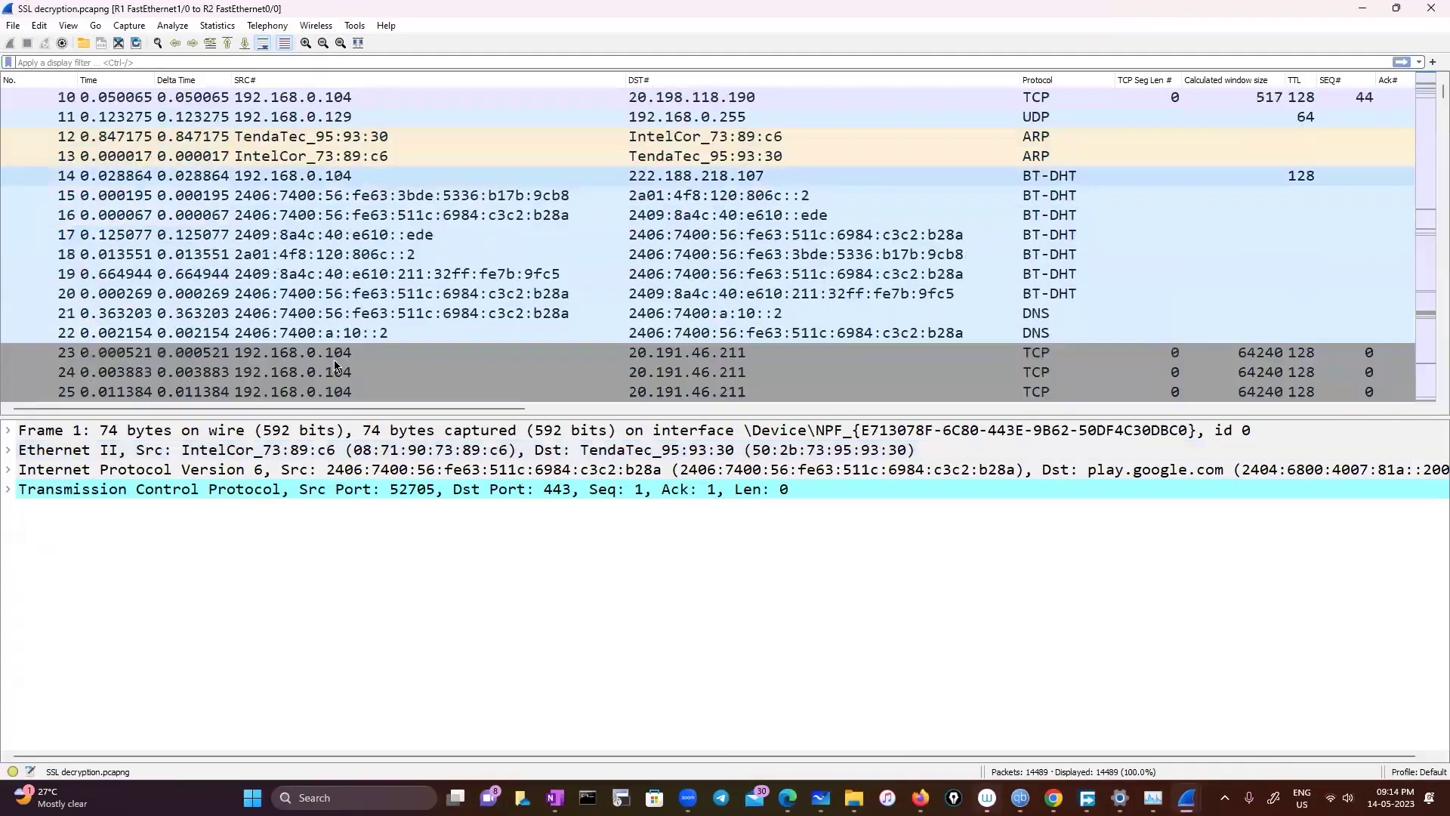
pyautogui.scroll(-20, 335, 366)
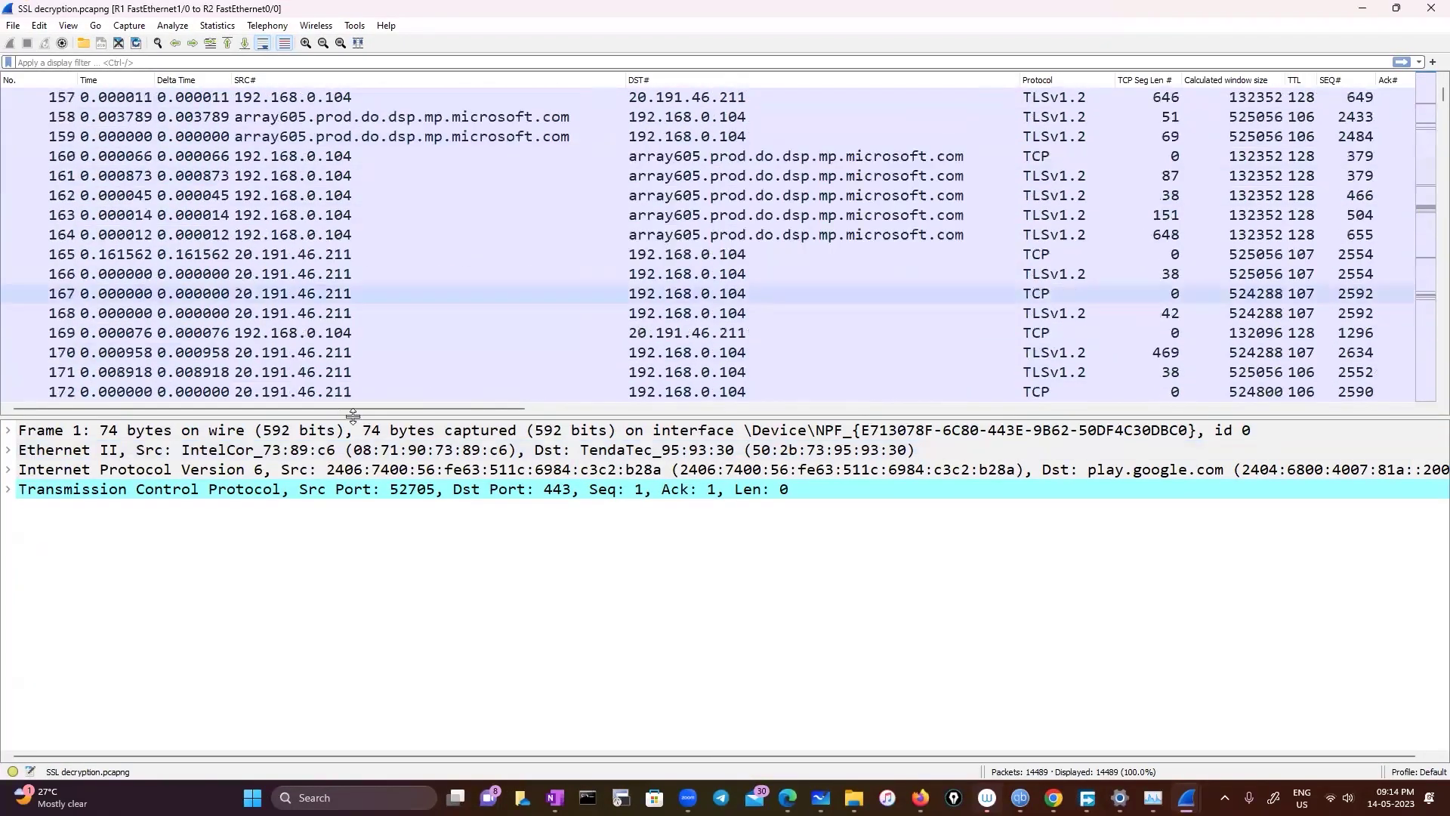
pyautogui.scroll(-2, 353, 414)
pyautogui.click(355, 352)
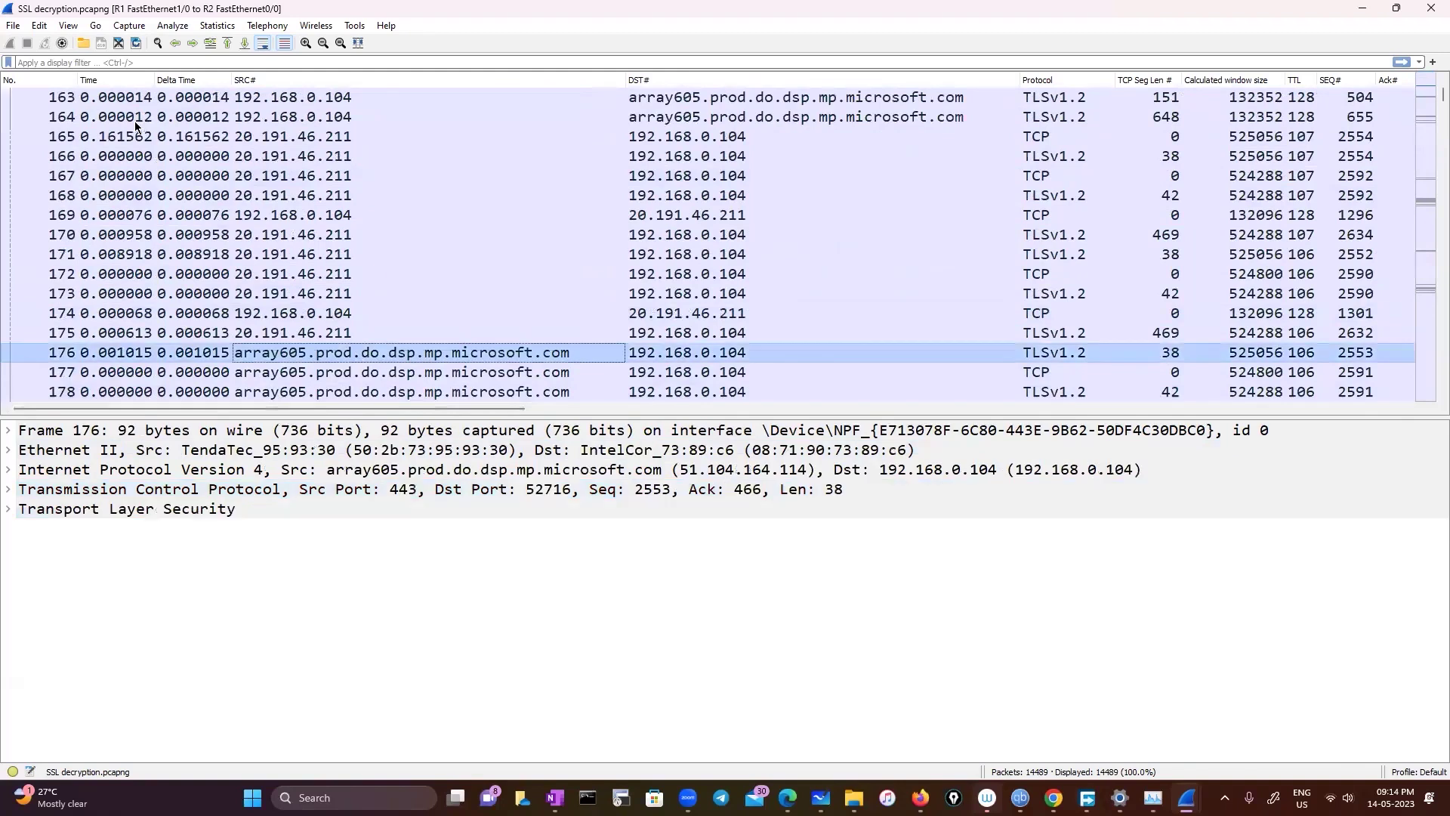
# Set the TLS protocol preference for the (Pre)-Master-Secret log filename to the ssl-keys file on the Desktop and apply it
pyautogui.click(39, 28)
pyautogui.click(79, 415)
pyautogui.click(470, 251)
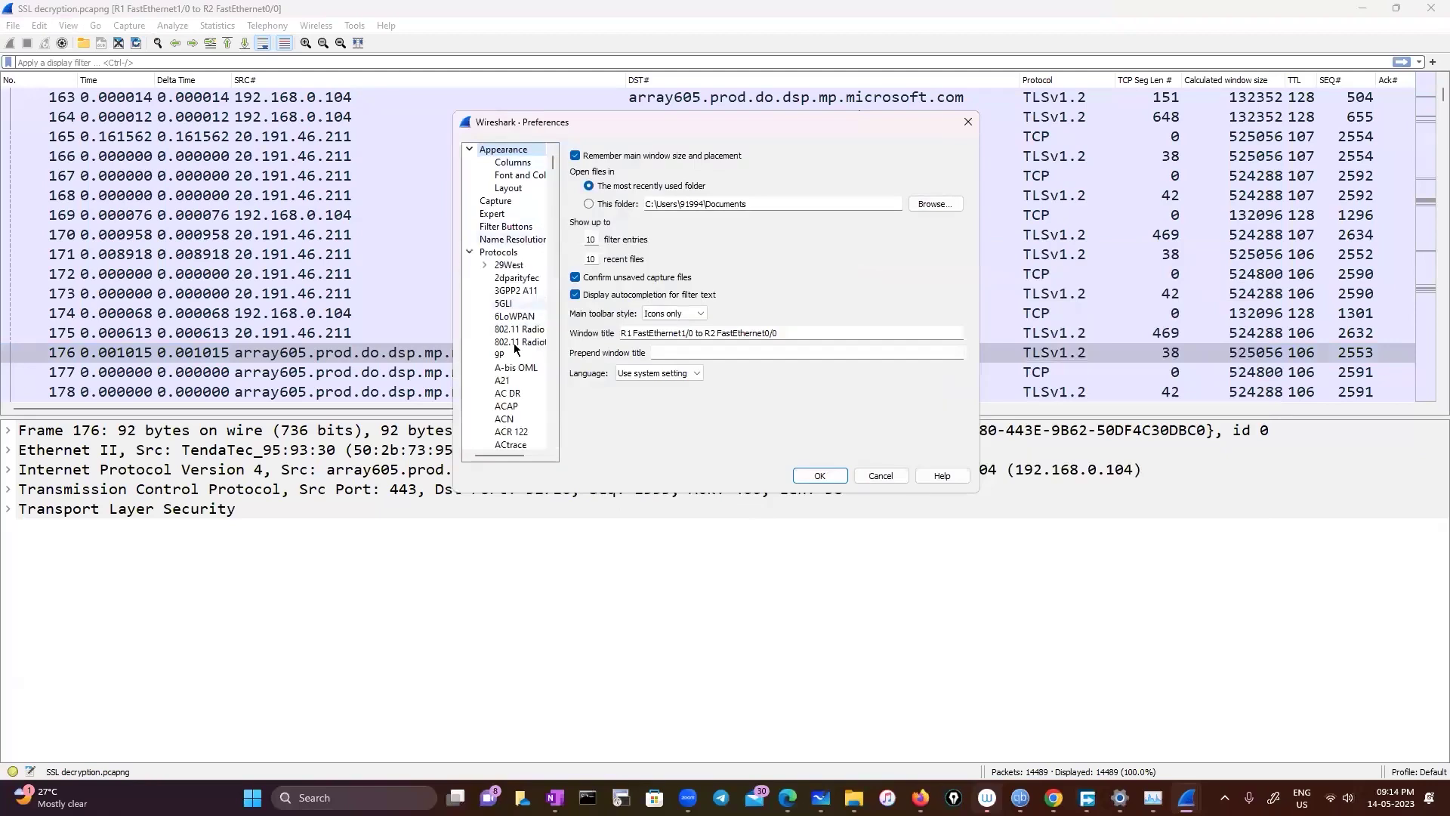
pyautogui.click(510, 266)
pyautogui.write('tls')
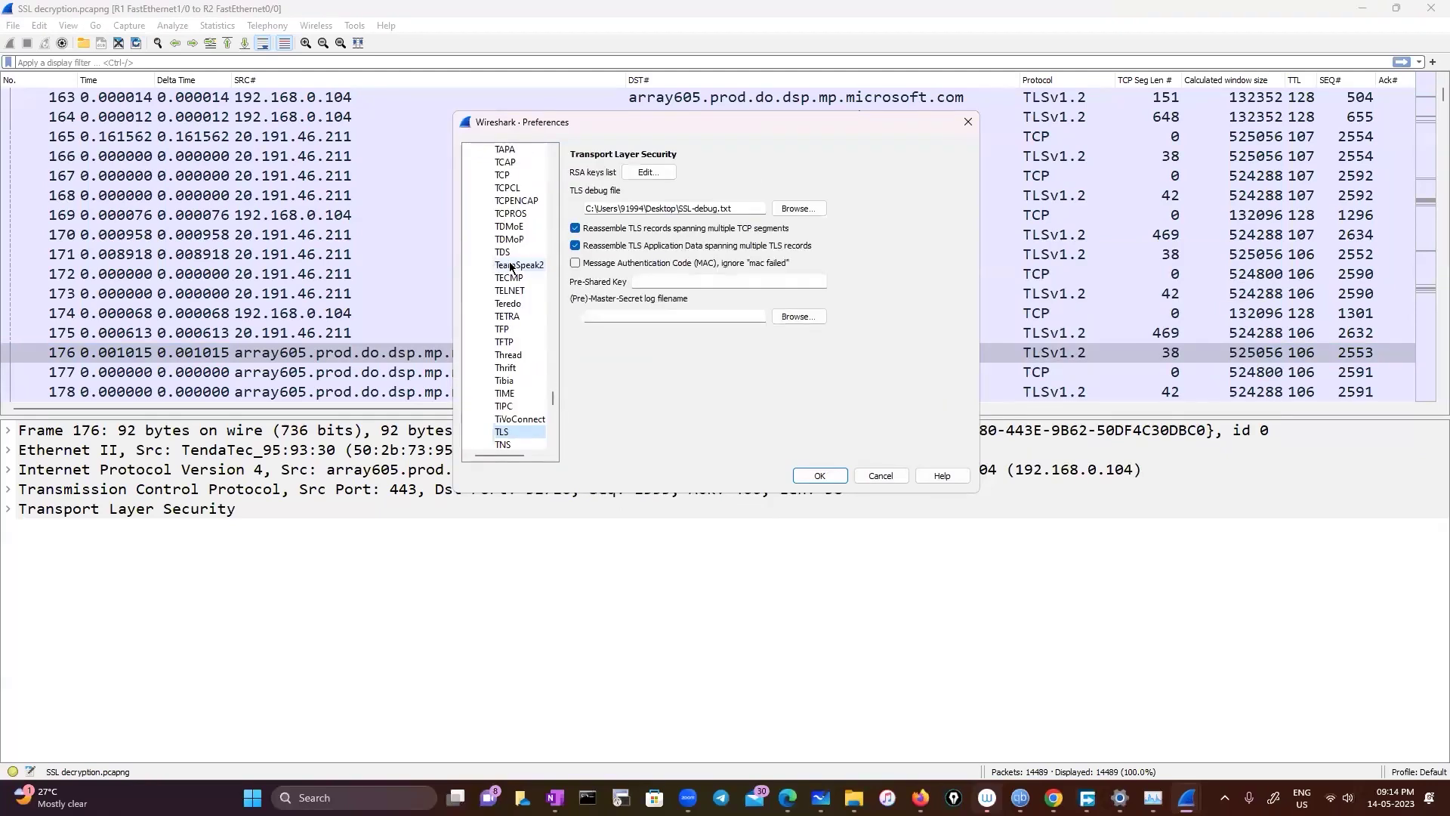
pyautogui.press('space')
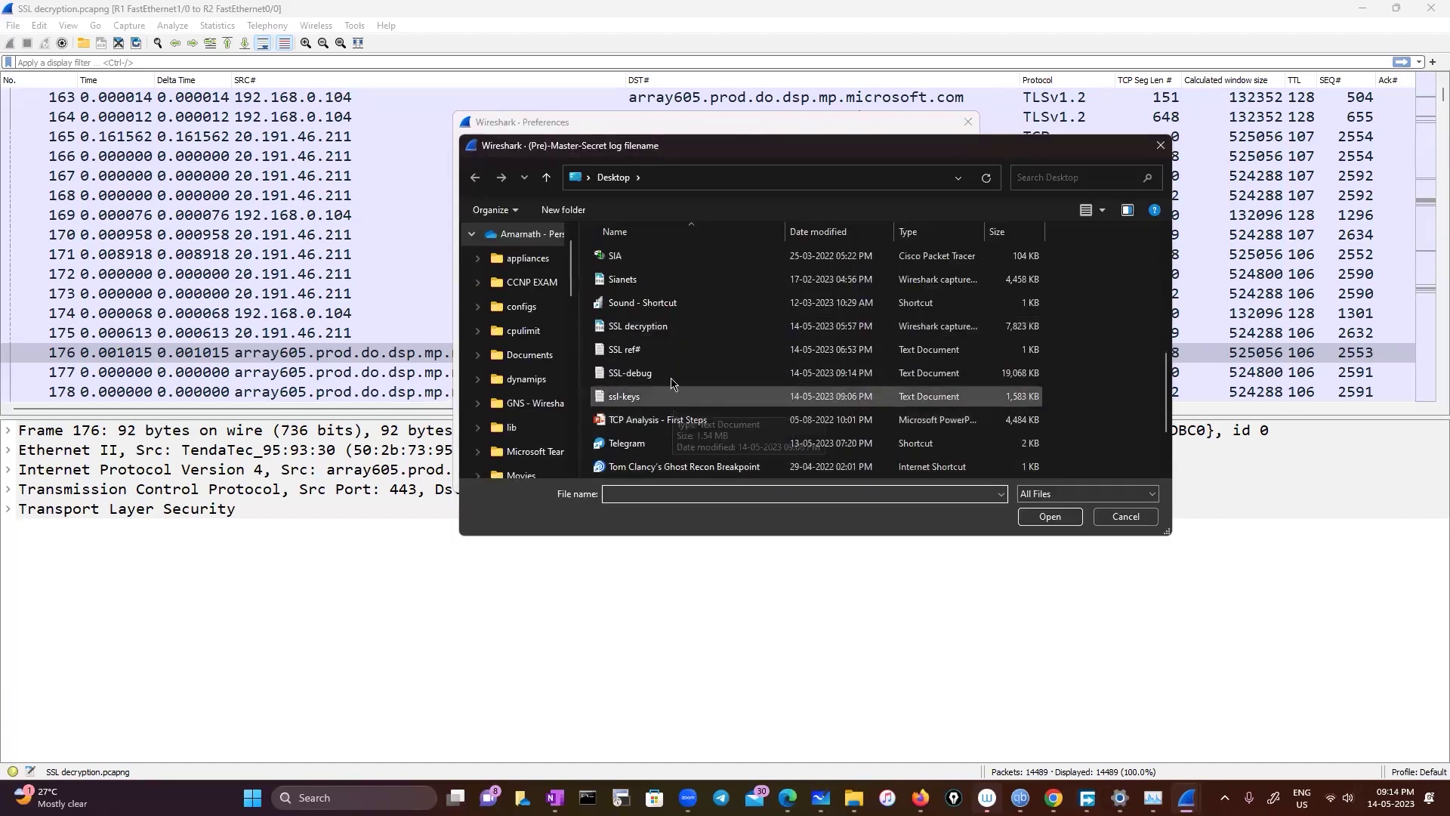
pyautogui.click(661, 399)
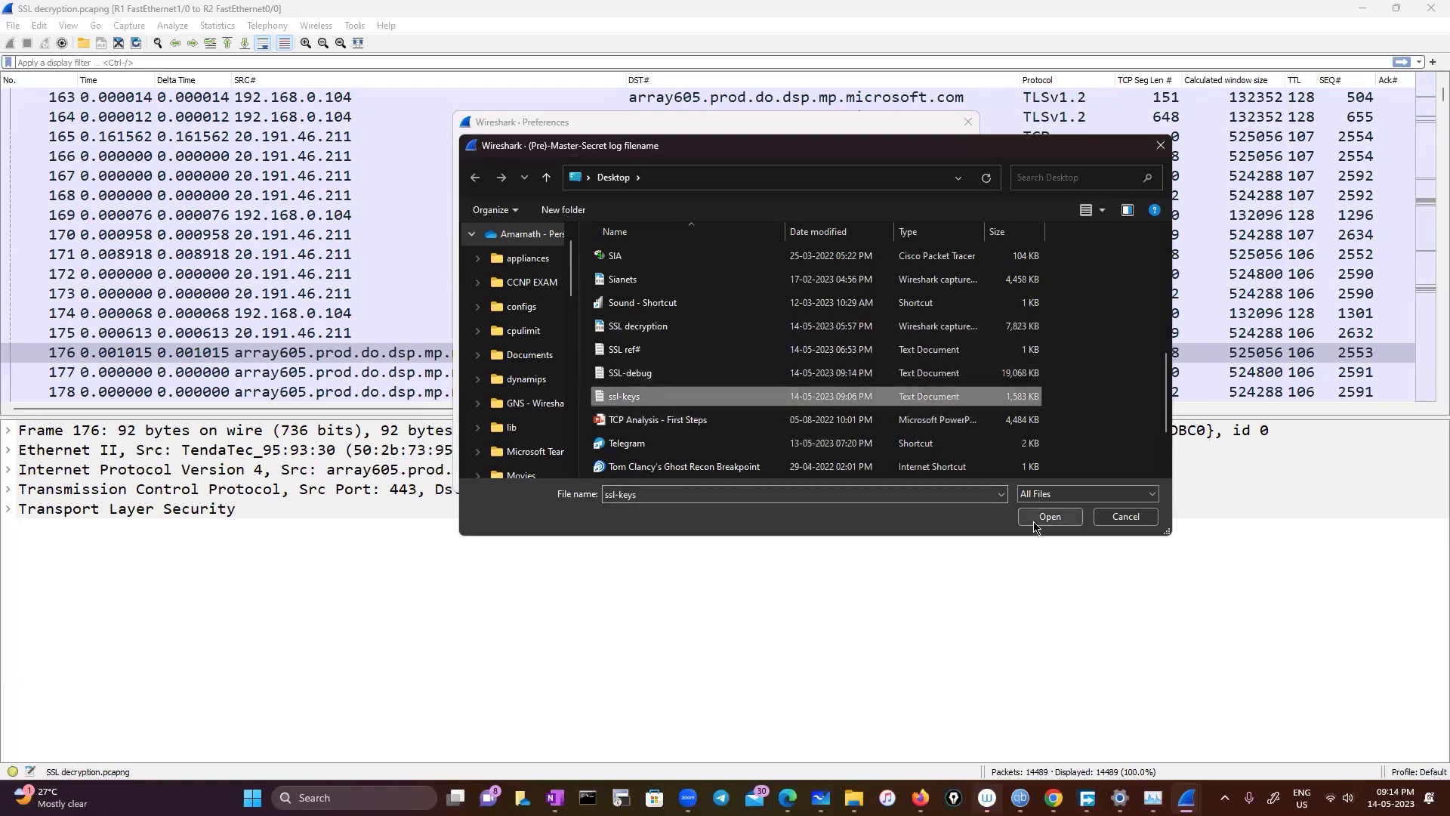
pyautogui.click(1036, 522)
pyautogui.click(811, 473)
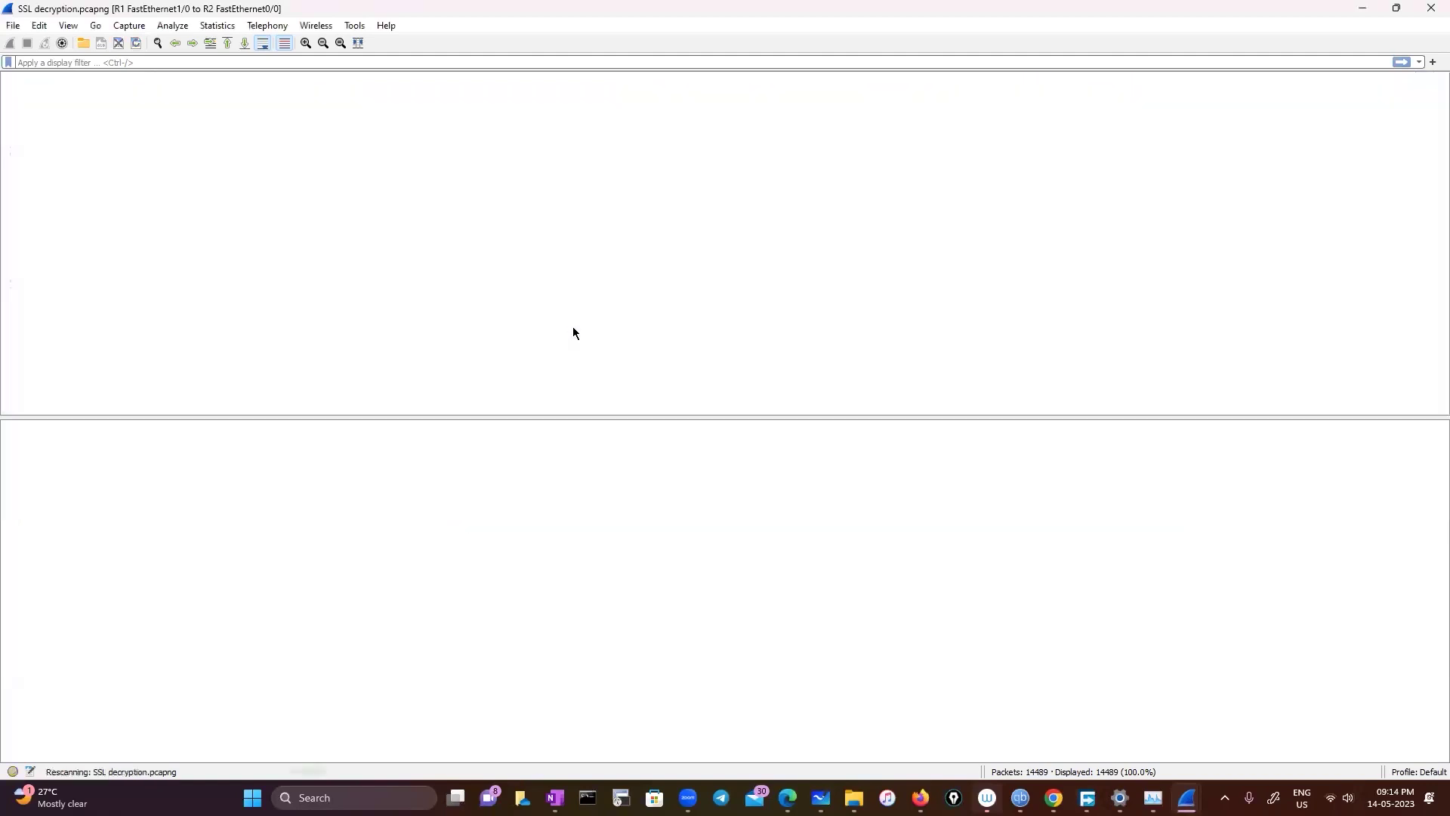
pyautogui.scroll(-6, 573, 332)
pyautogui.scroll(-6, 573, 333)
pyautogui.scroll(-7, 573, 332)
pyautogui.scroll(18, 573, 332)
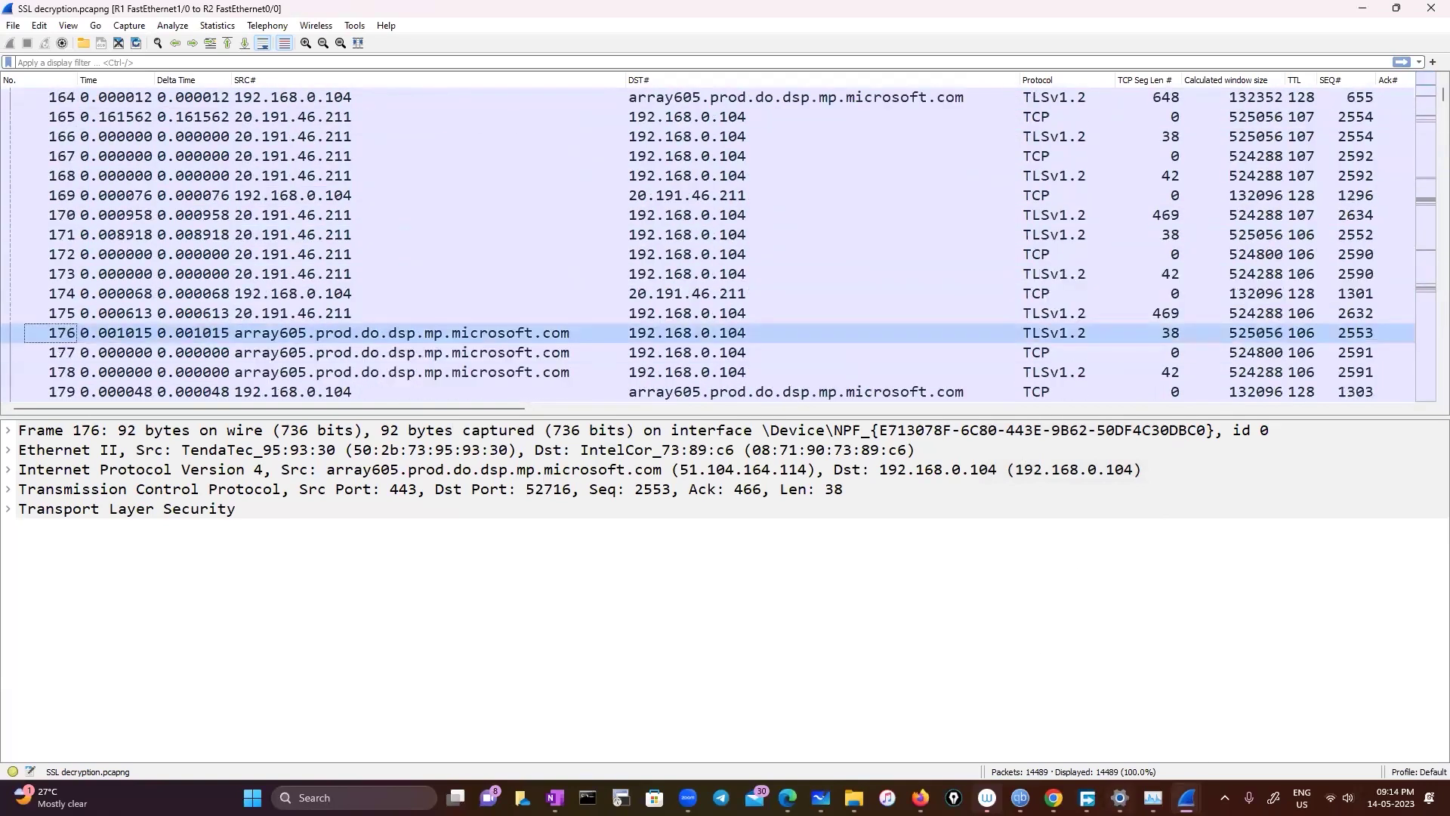
# Open the SSL ref# text file from the desktop and copy the conversation filter expression for TCP ports 52784 and 443
pyautogui.moveTo(1120, 797)
pyautogui.press('super+d')
pyautogui.press('Down')
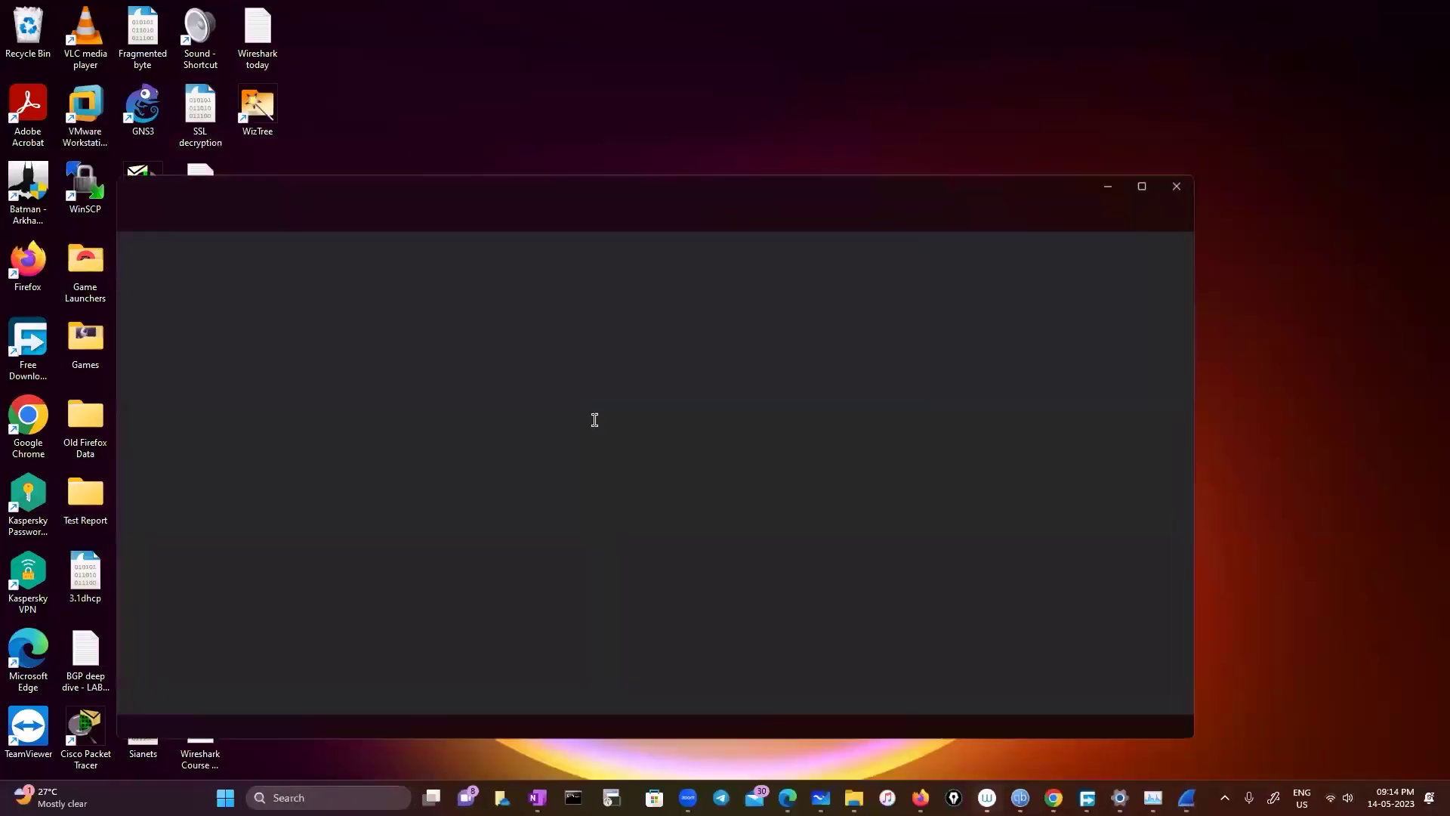
pyautogui.moveTo(130, 330); pyautogui.dragTo(904, 339)
pyautogui.hotkey('ctrl', 'c')
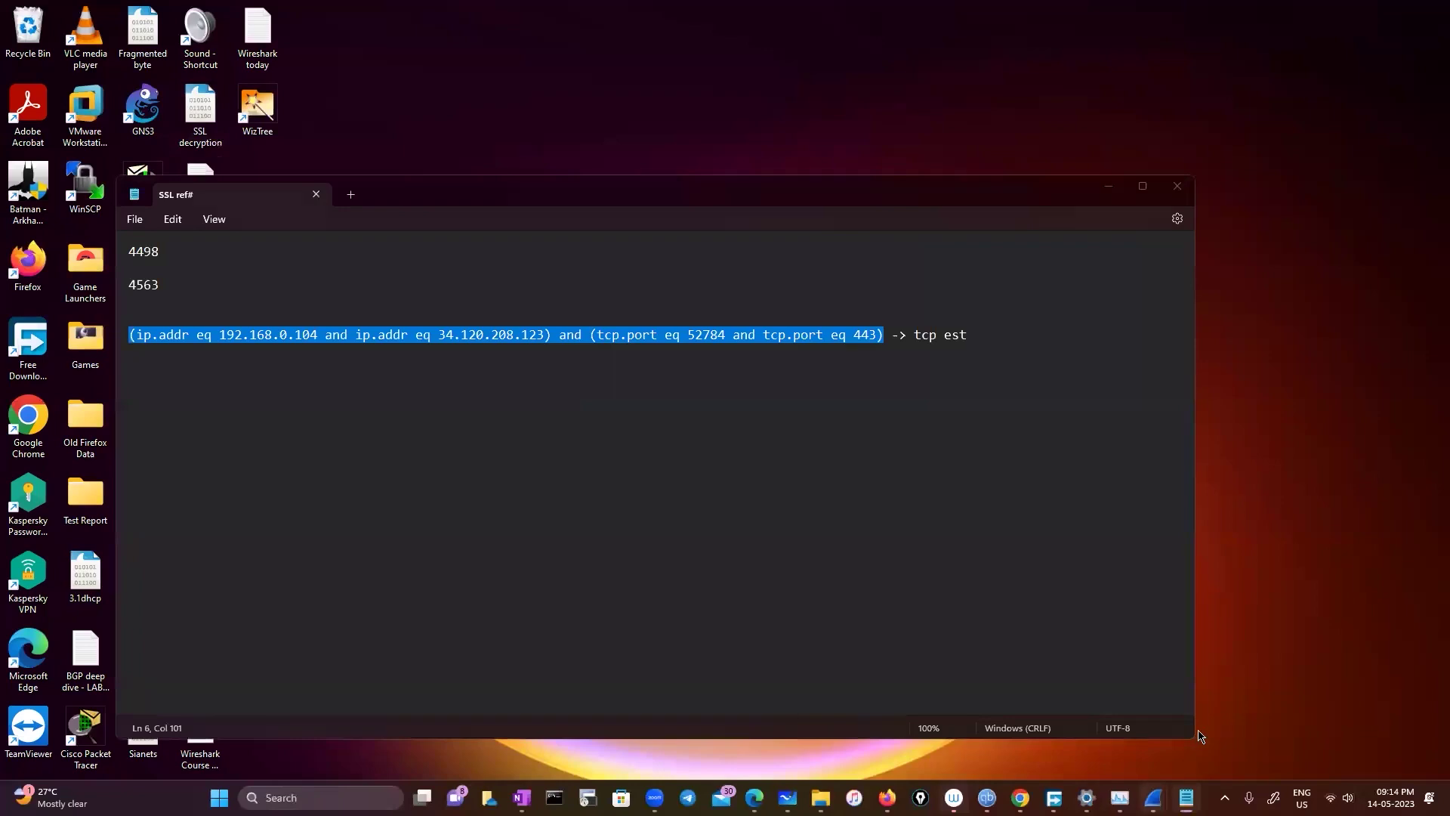
# Apply the copied filter for 192.168.0.104 and 34.120.208.123 on TCP ports 52784 and 443 in Wireshark, and review the protocol and info columns
pyautogui.click(1154, 798)
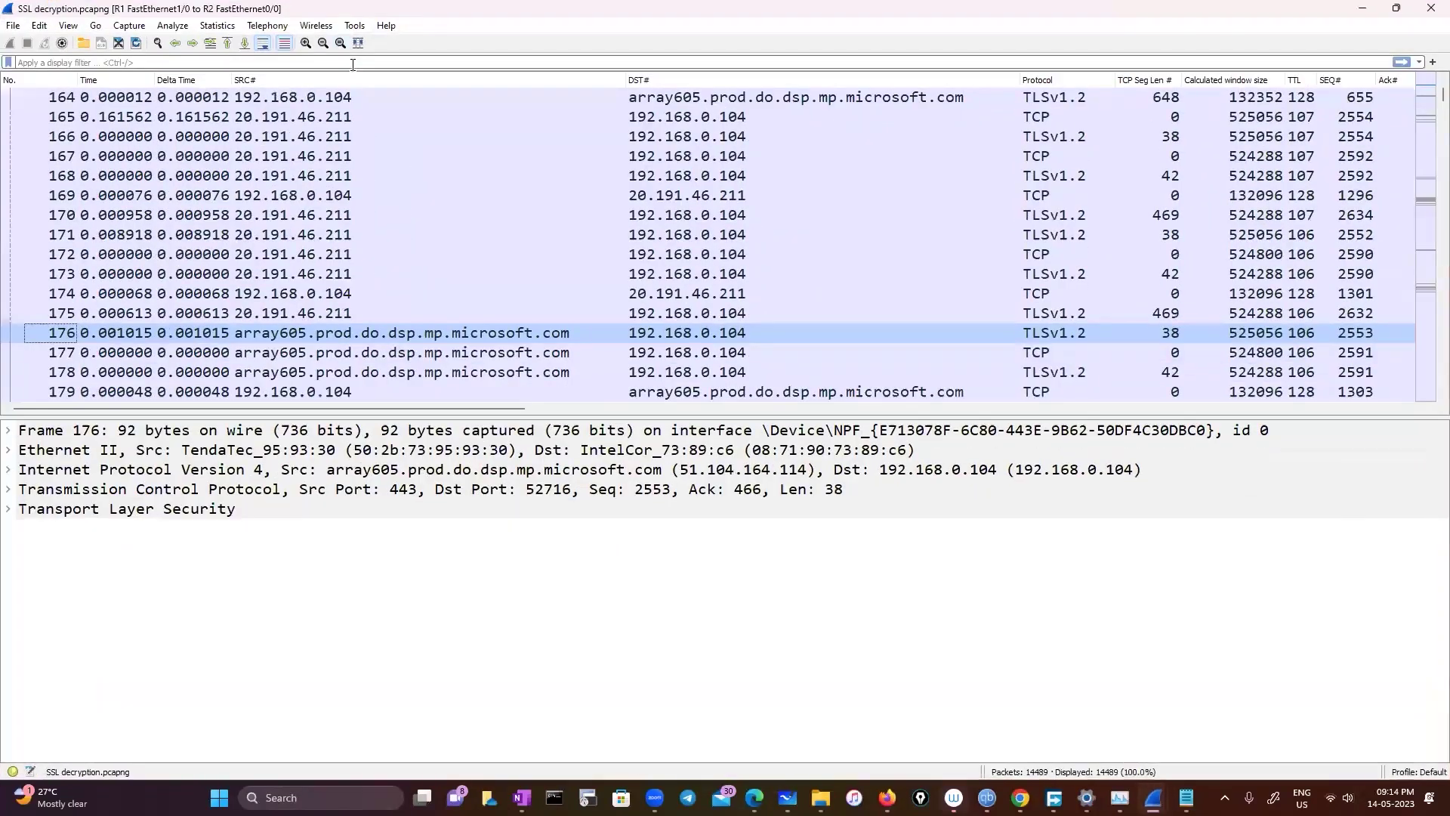
pyautogui.click(353, 62)
pyautogui.hotkey('ctrl', 'v')
pyautogui.press('Return')
pyautogui.scroll(-5, 404, 389)
pyautogui.moveTo(453, 408); pyautogui.dragTo(790, 407)
pyautogui.hscroll(-5, 619, 395)
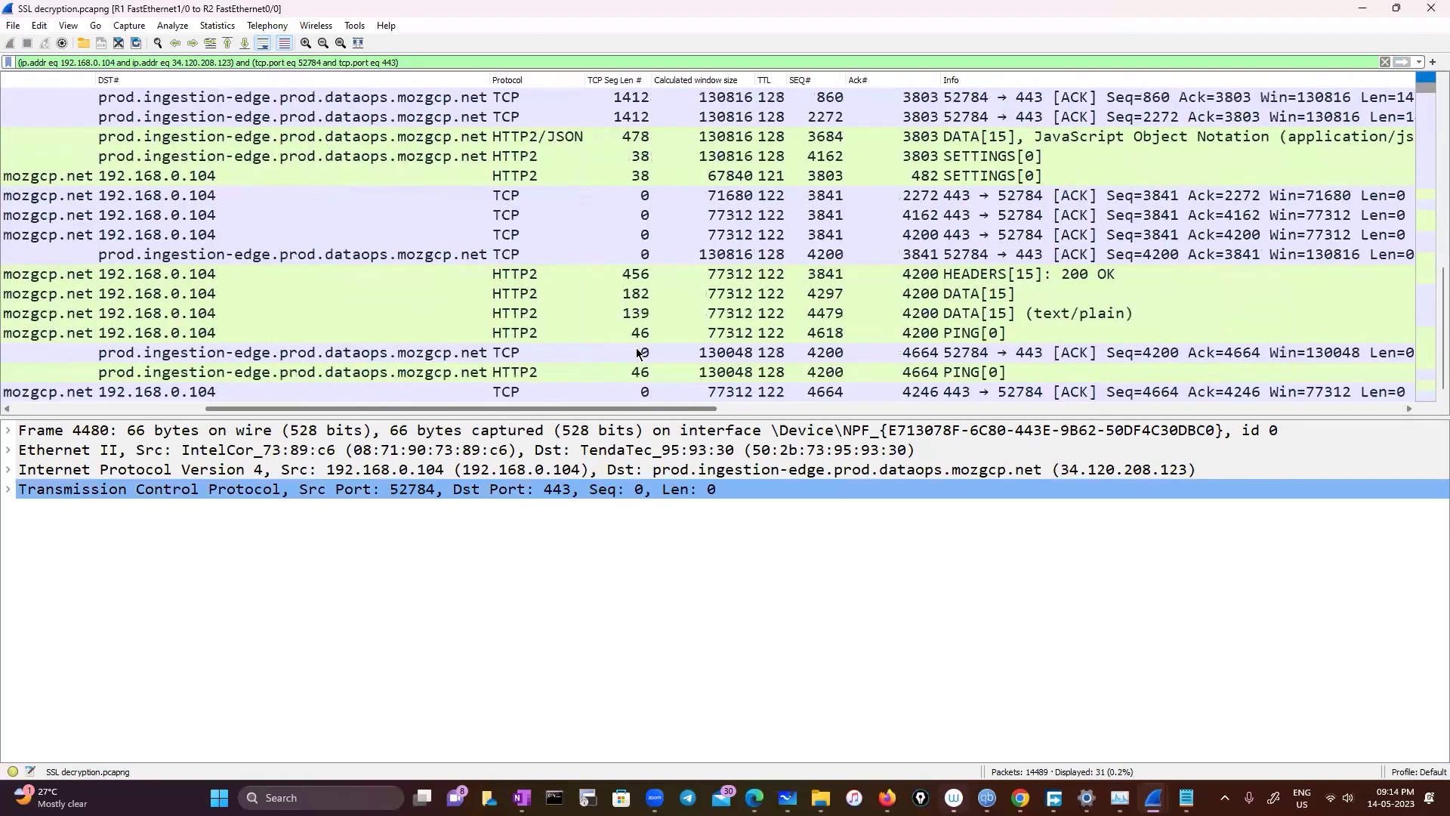
pyautogui.scroll(5, 636, 353)
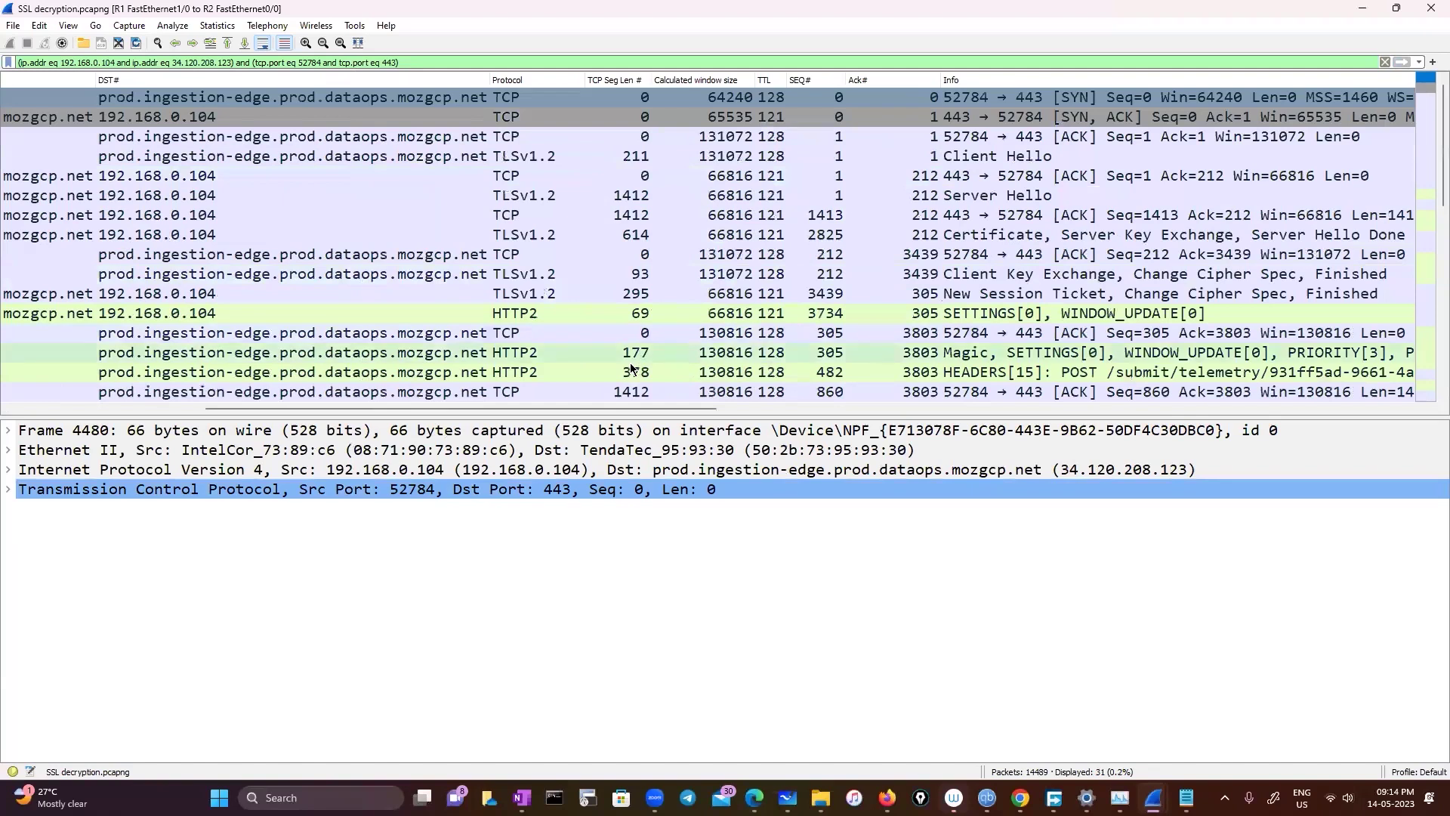
# Expand the HyperText Transfer Protocol 2 layers of packet 4498, including the Magic, SETTINGS, WINDOW_UPDATE and PRIORITY streams
pyautogui.click(636, 352)
pyautogui.click(7, 528)
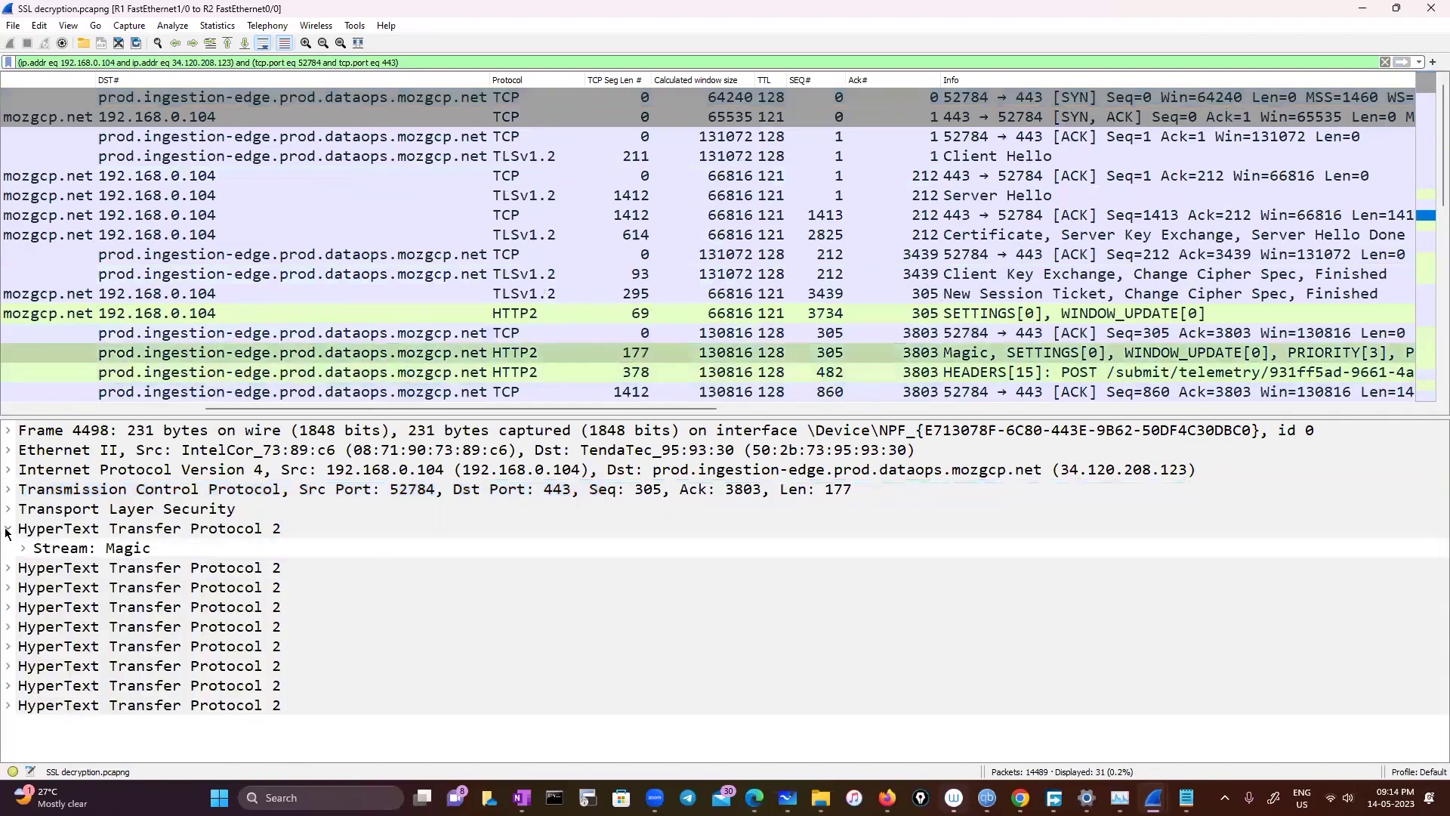
pyautogui.click(23, 547)
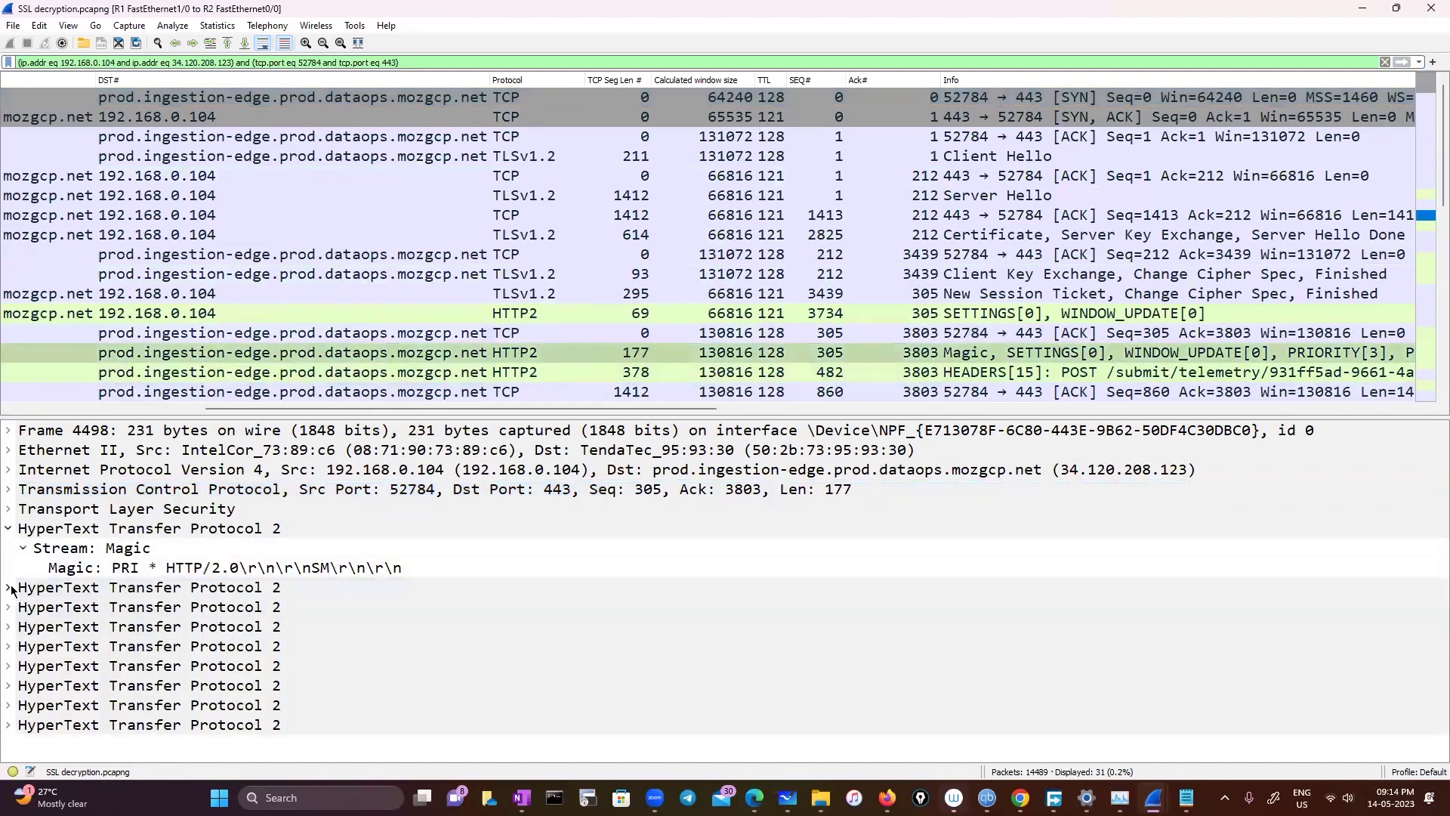
pyautogui.click(9, 587)
pyautogui.click(8, 626)
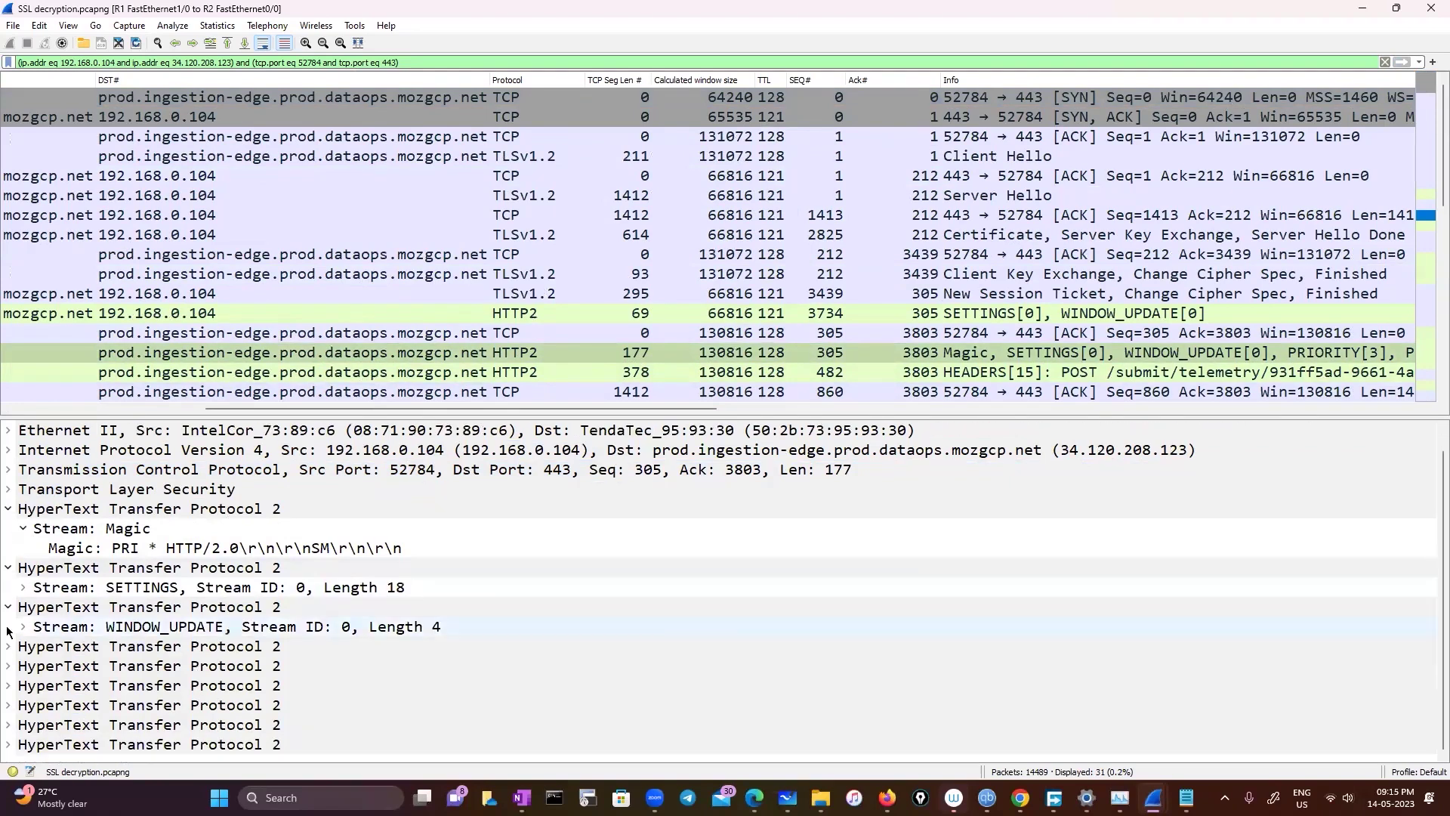
pyautogui.click(7, 646)
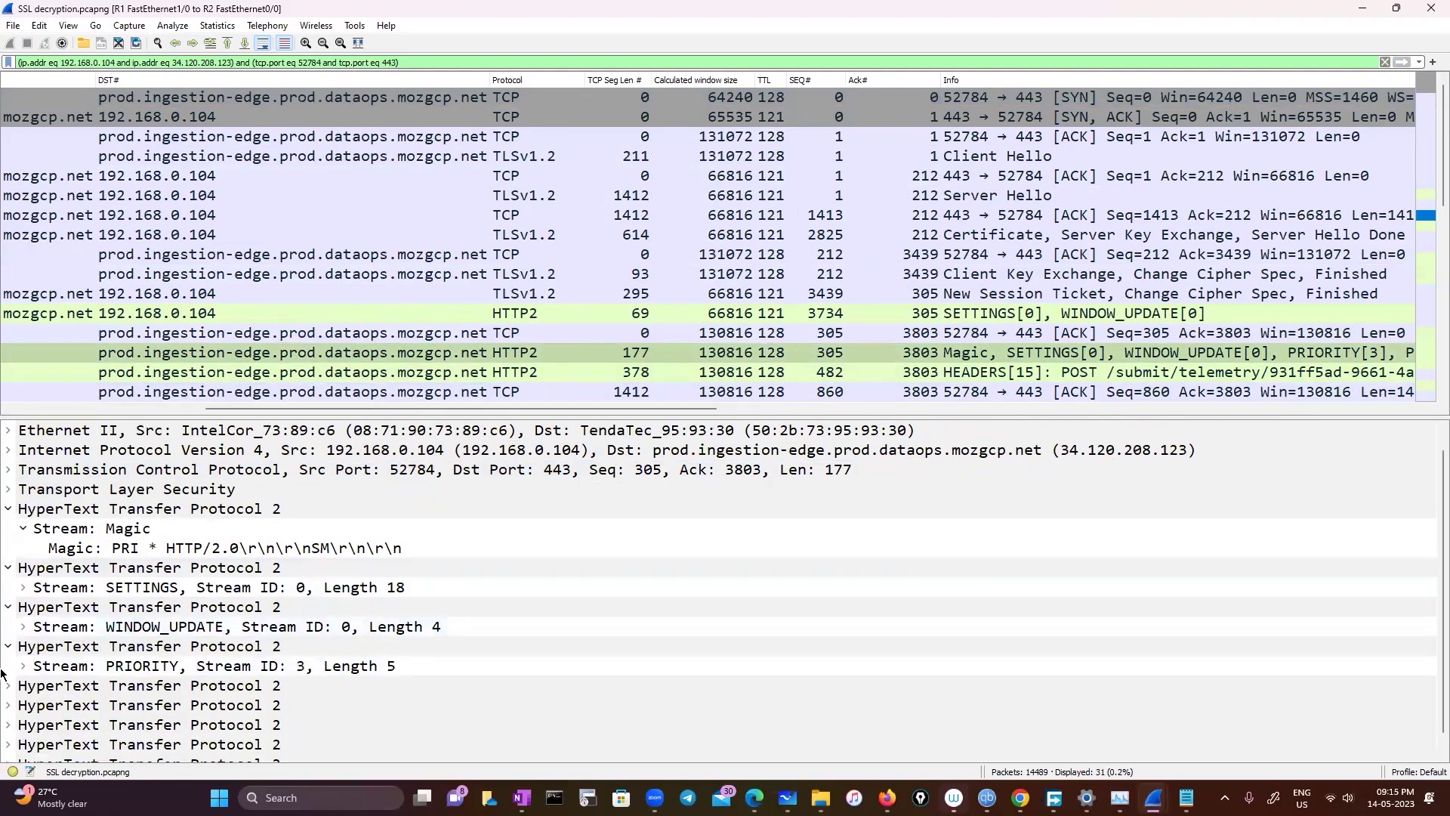
pyautogui.click(7, 747)
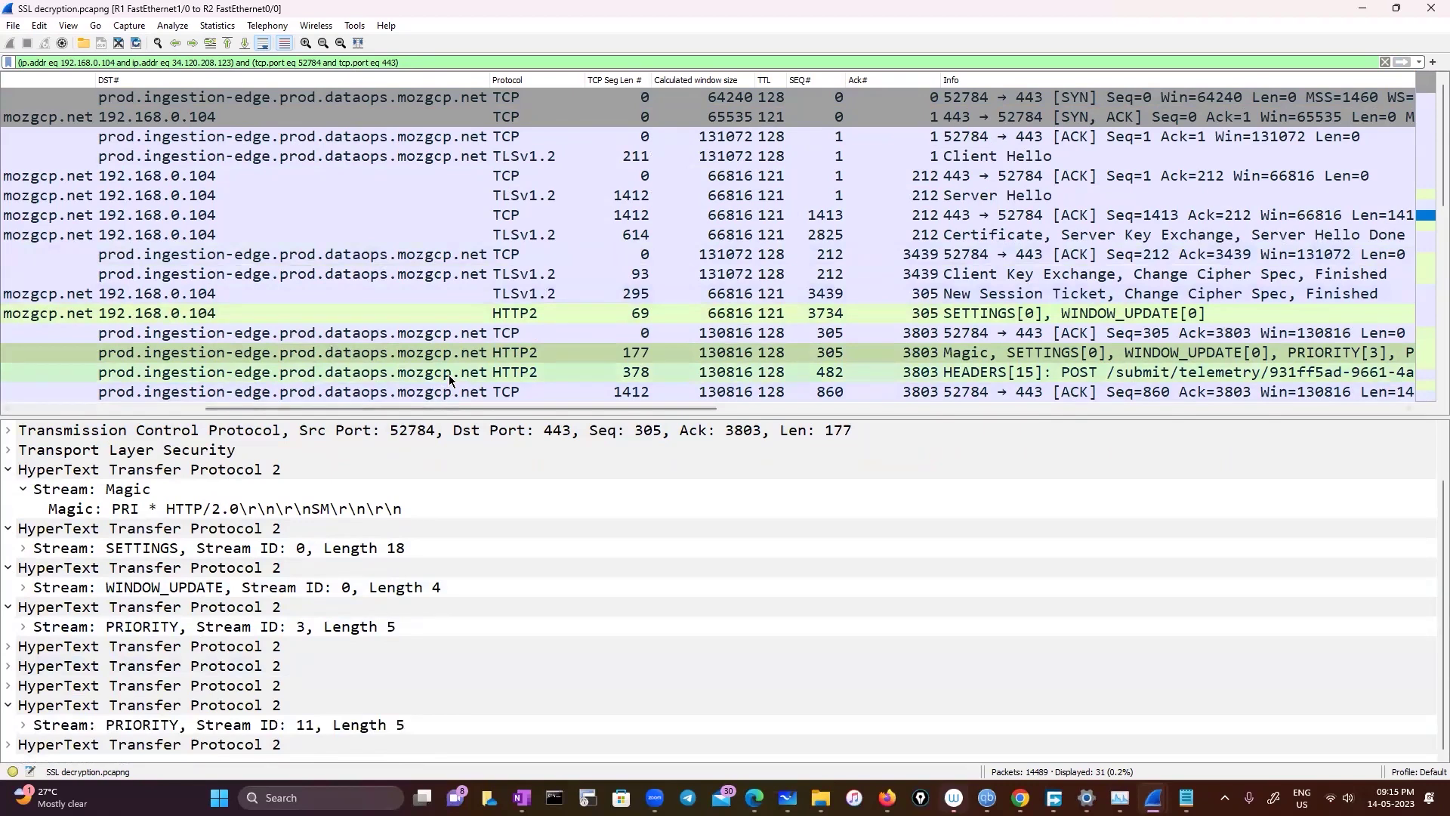
# Review the remaining packets of the filtered conversation and clear the display filter
pyautogui.scroll(-5, 617, 301)
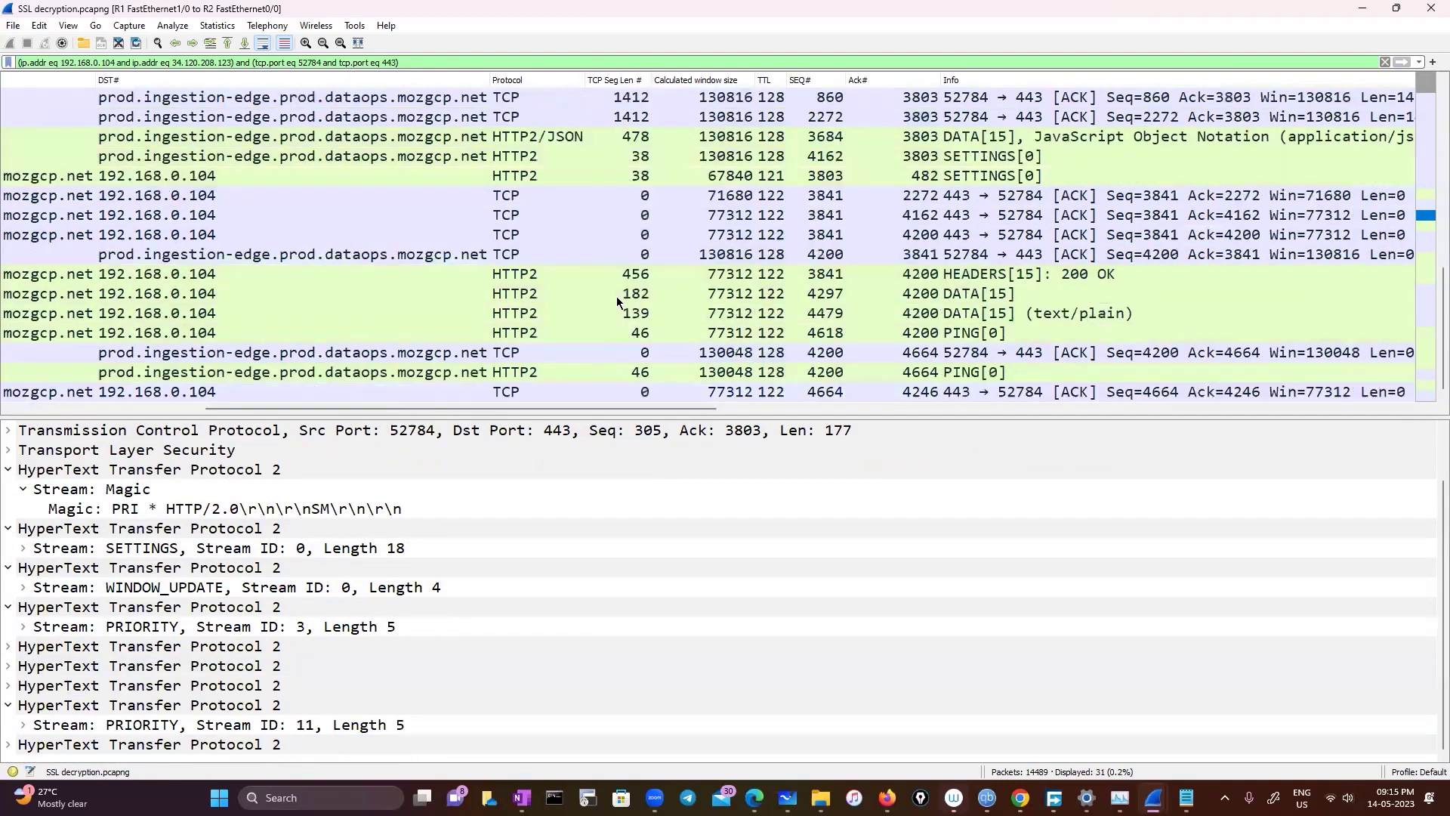
pyautogui.scroll(5, 617, 302)
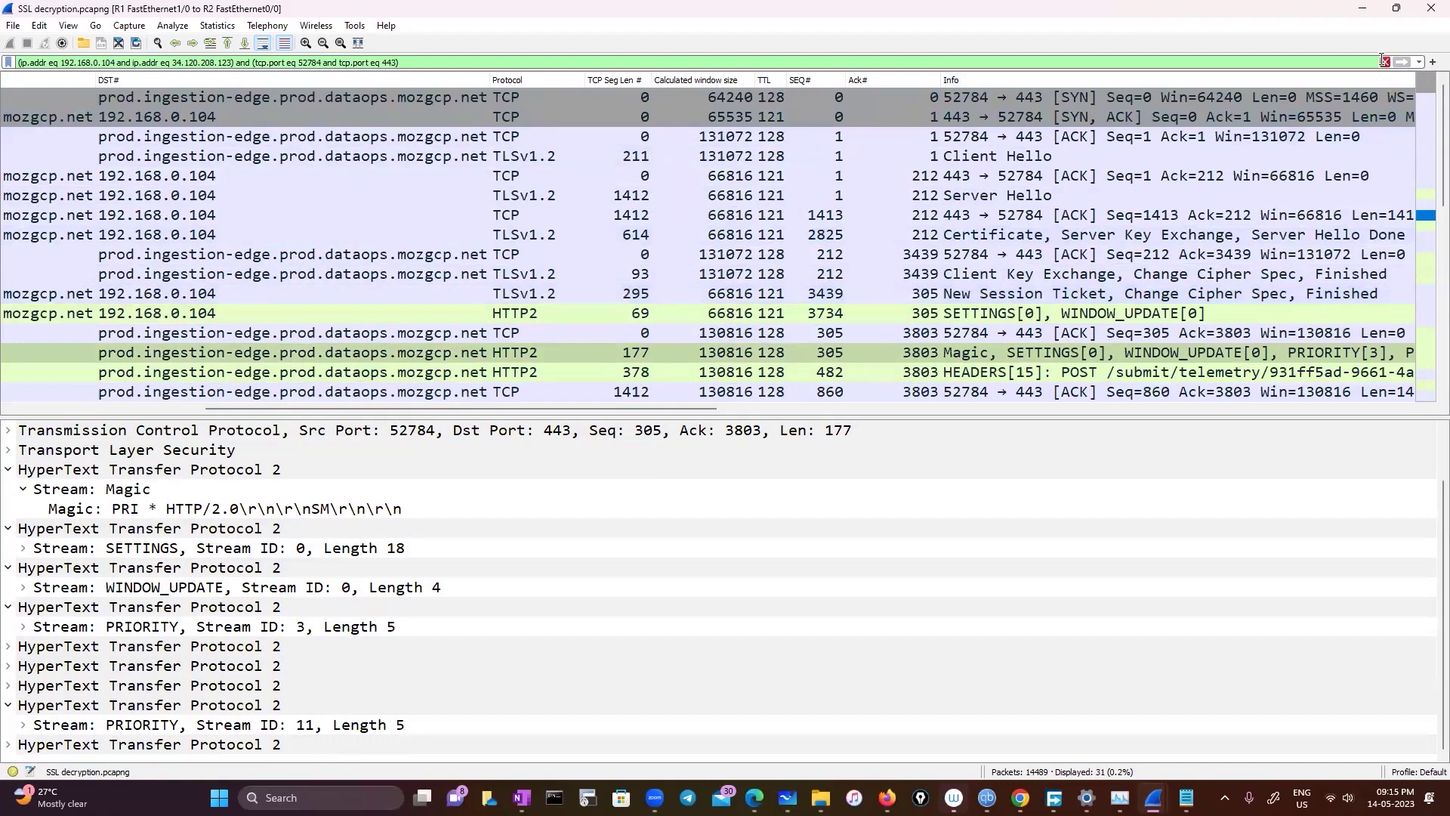
pyautogui.scroll(-5, 713, 369)
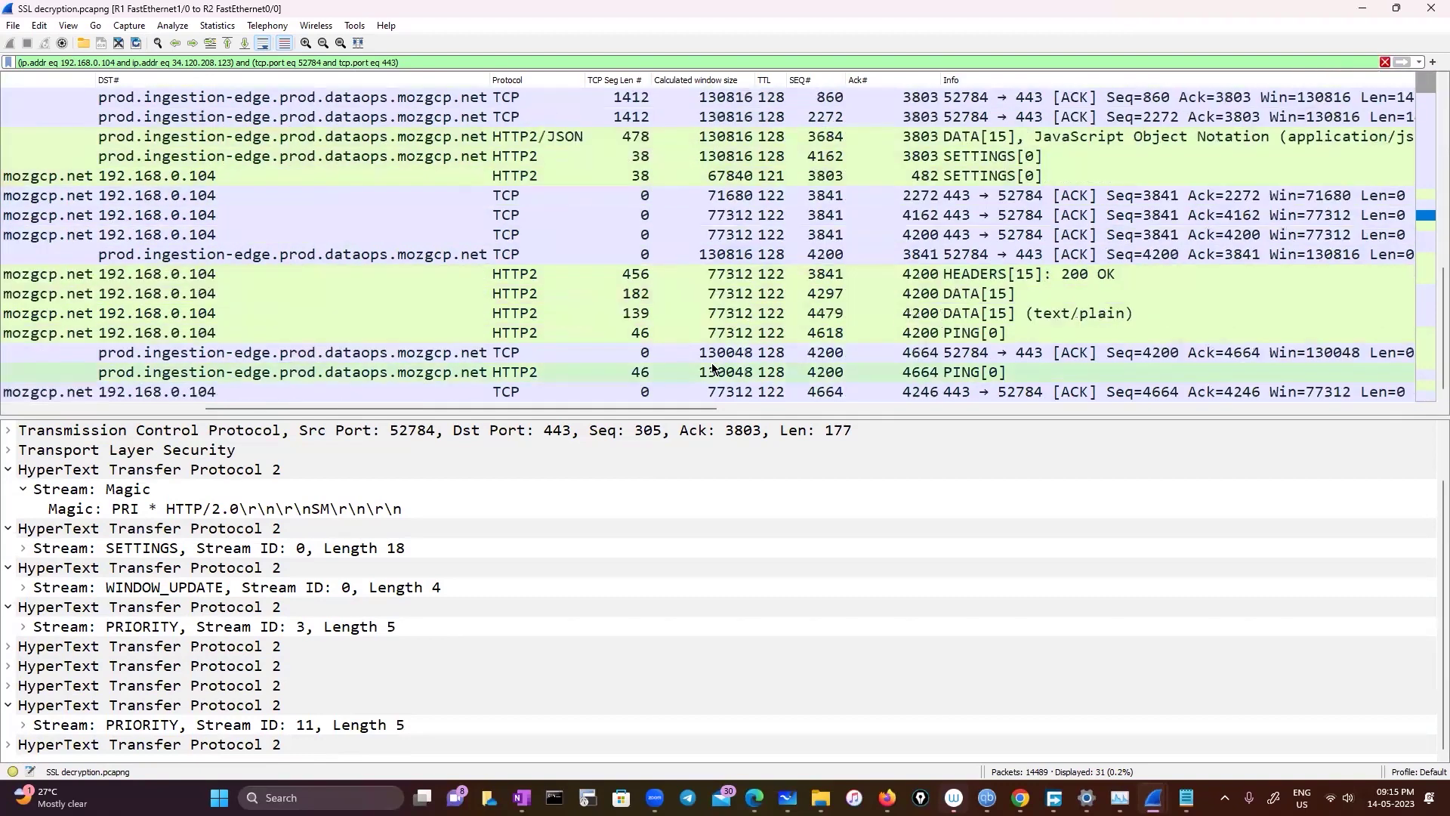
pyautogui.click(1385, 63)
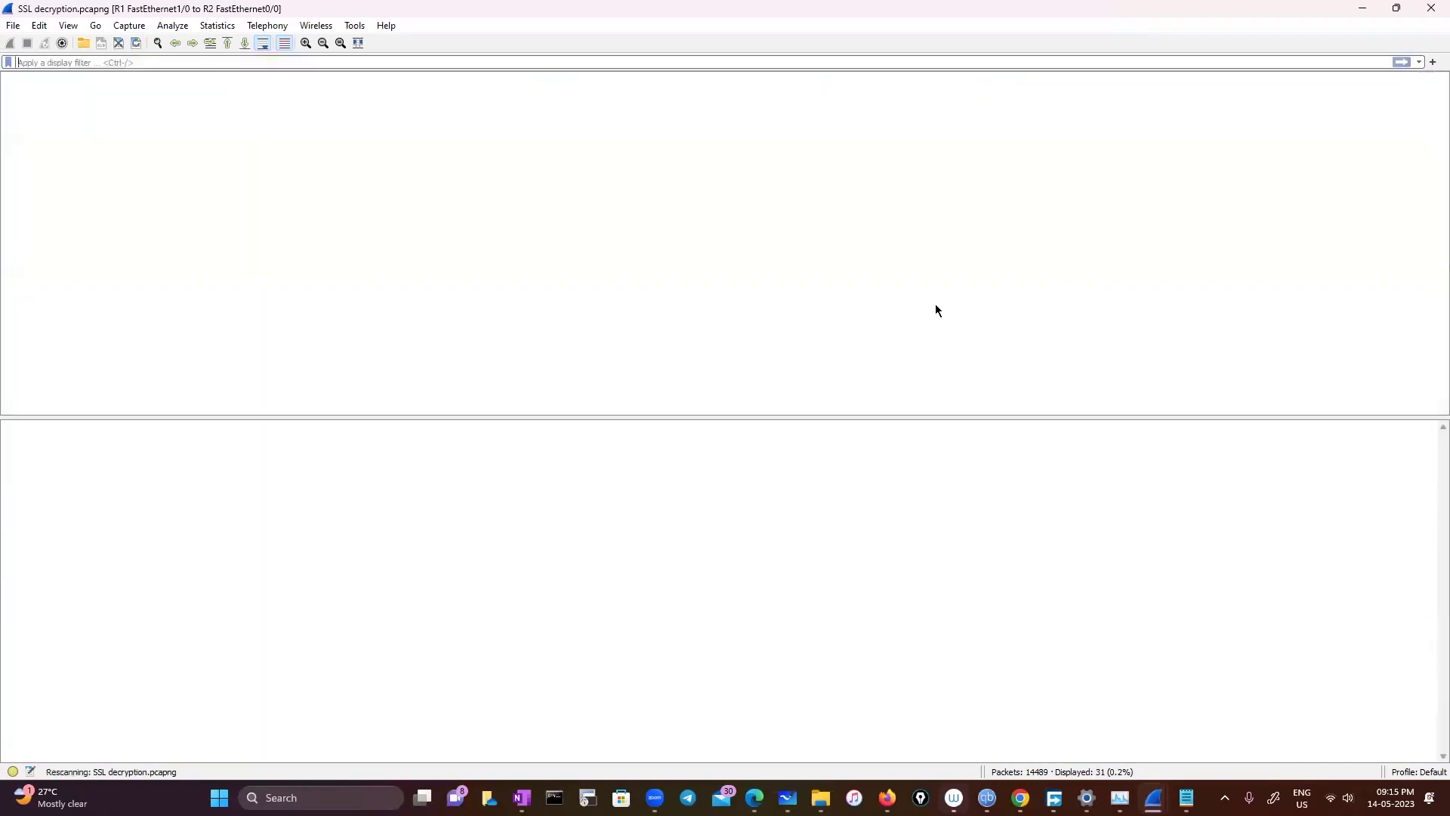
# Switch to OneNote and skim the Filtering TLS Handshake Failures page through to the Closure Alerts section, then return to the desktop
pyautogui.scroll(20, 944, 272)
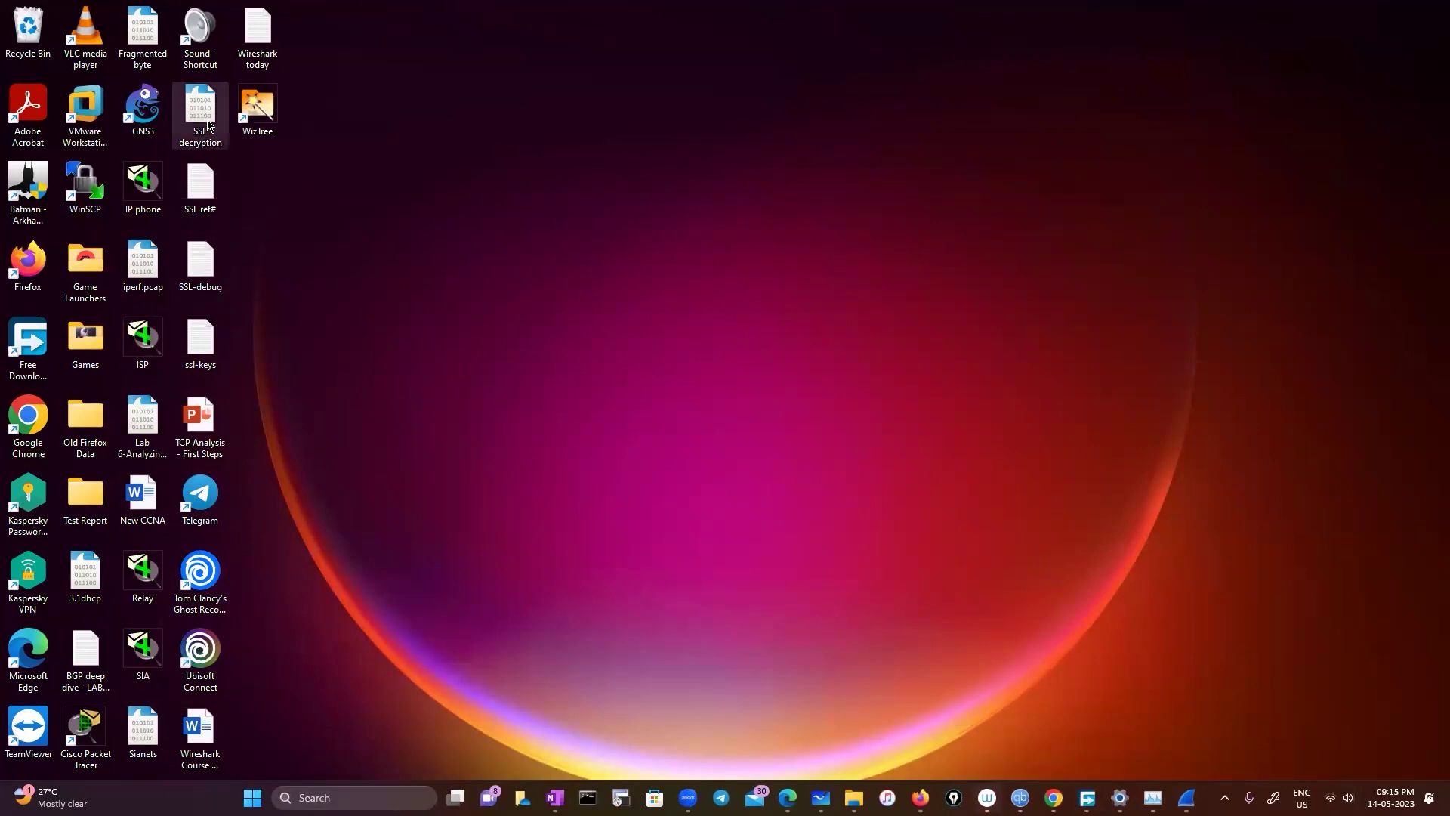
pyautogui.click(200, 187)
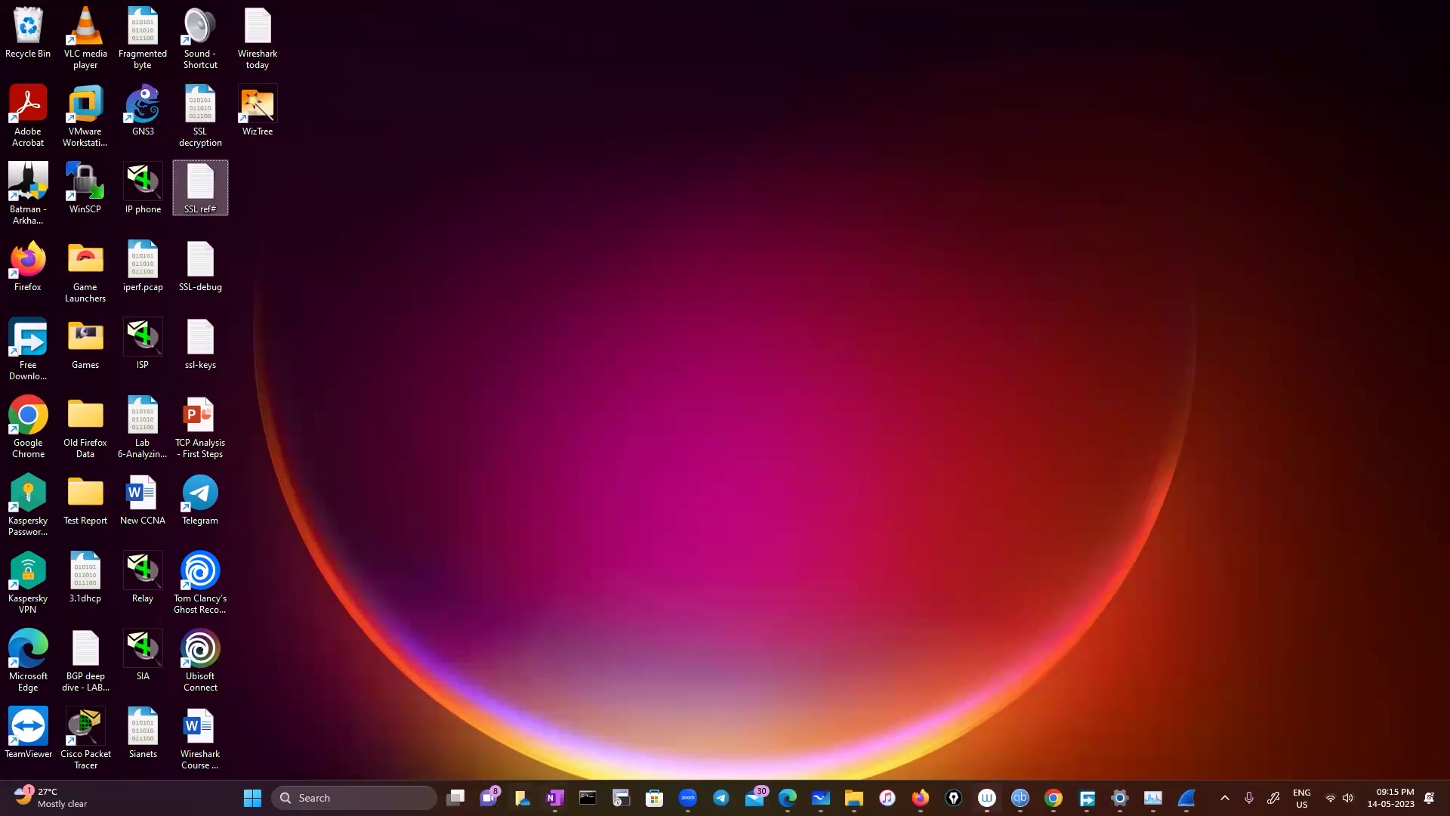
pyautogui.click(555, 798)
pyautogui.scroll(-8, 590, 491)
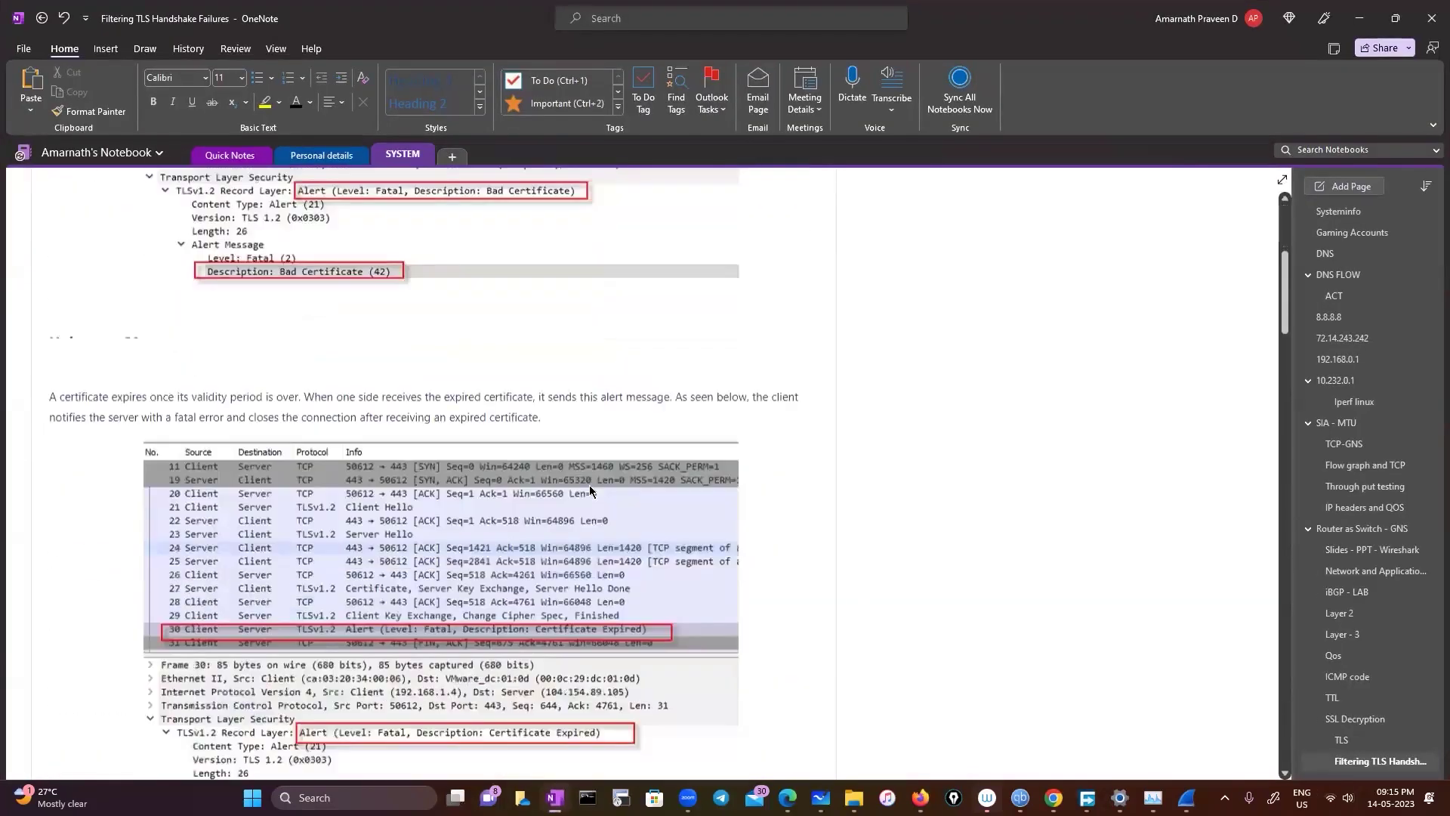
pyautogui.scroll(-10, 590, 491)
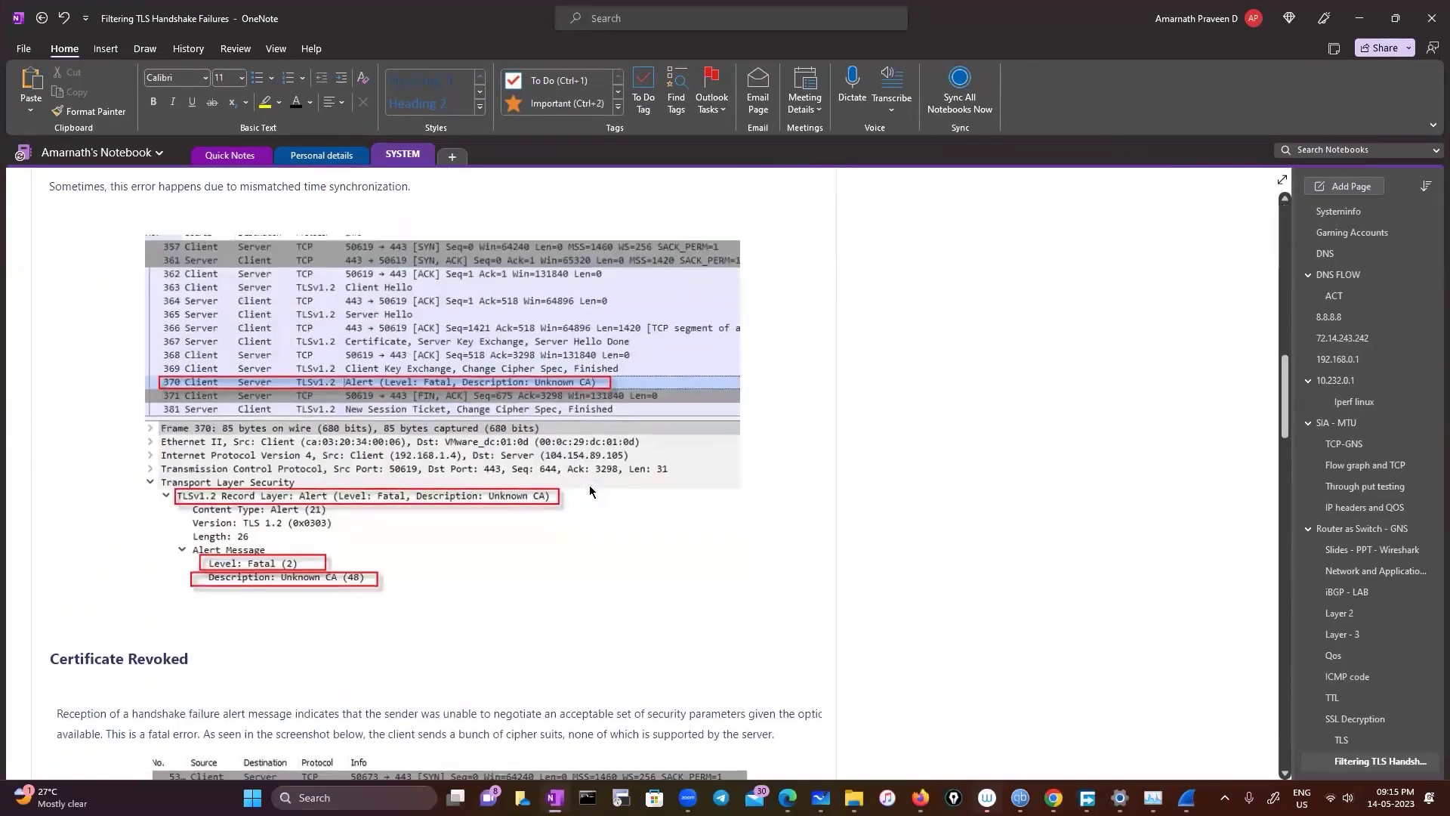
pyautogui.scroll(-12, 589, 490)
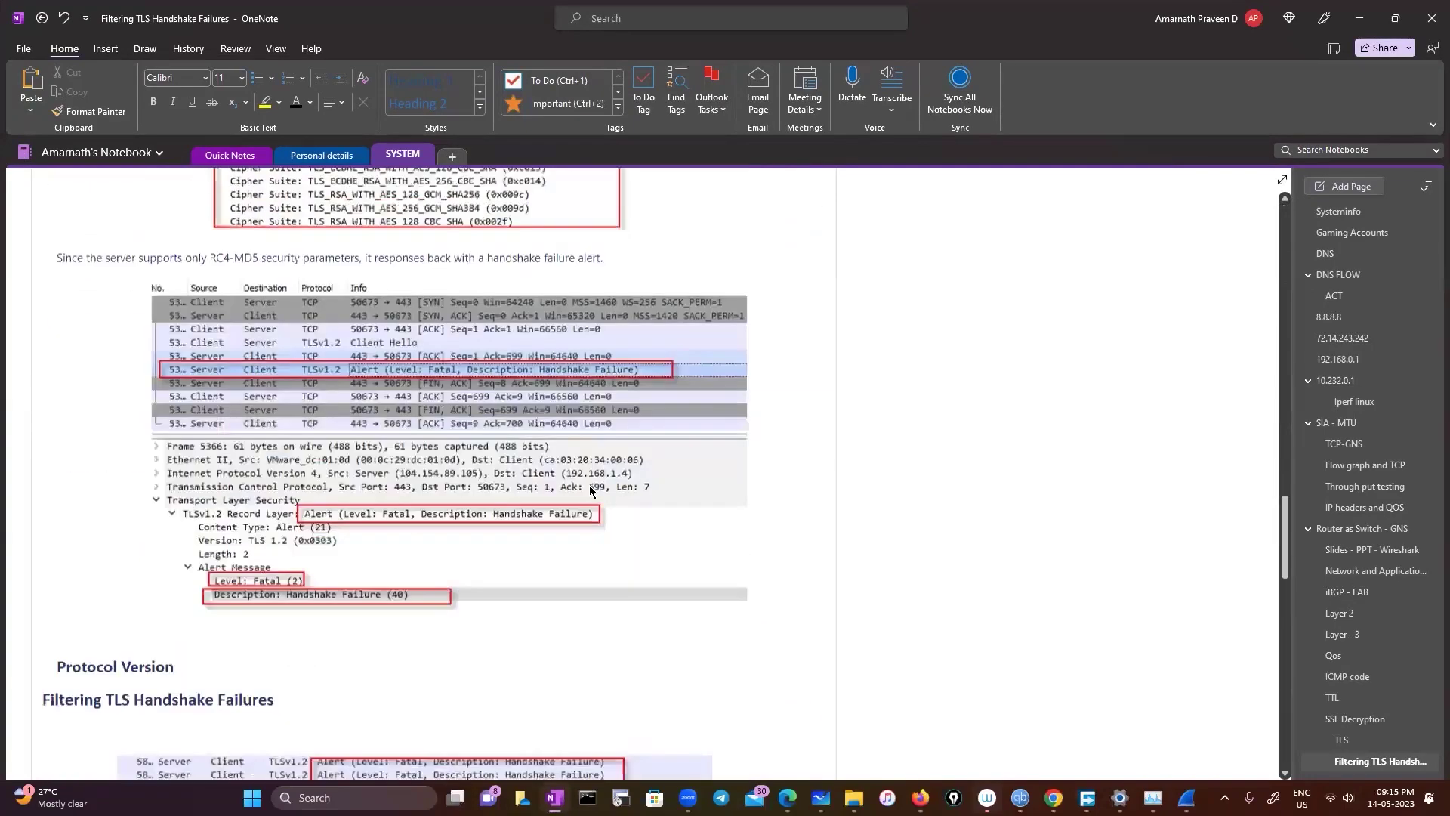
pyautogui.scroll(-7, 589, 489)
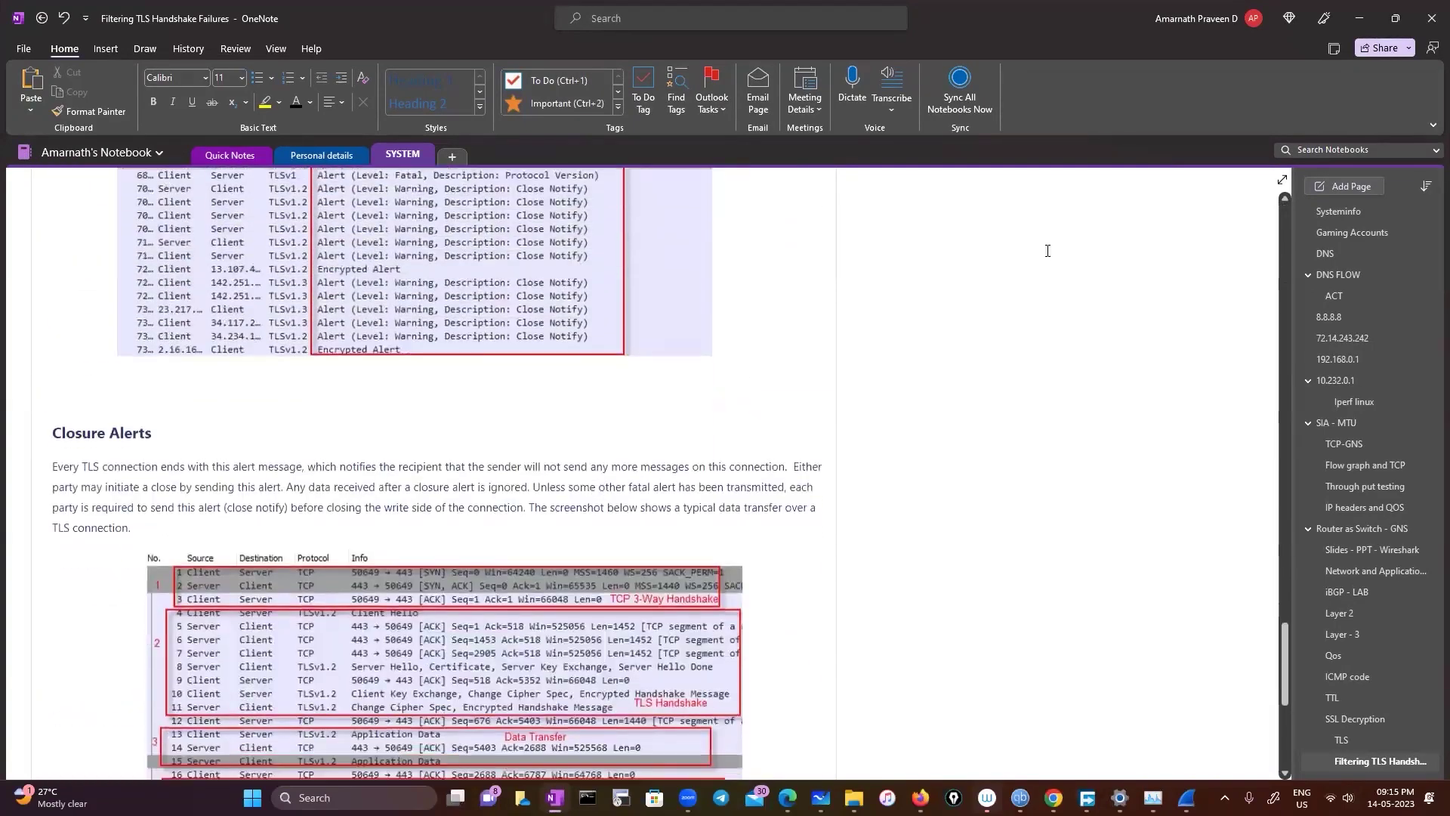
pyautogui.scroll(8, 1045, 243)
pyautogui.scroll(12, 1362, 18)
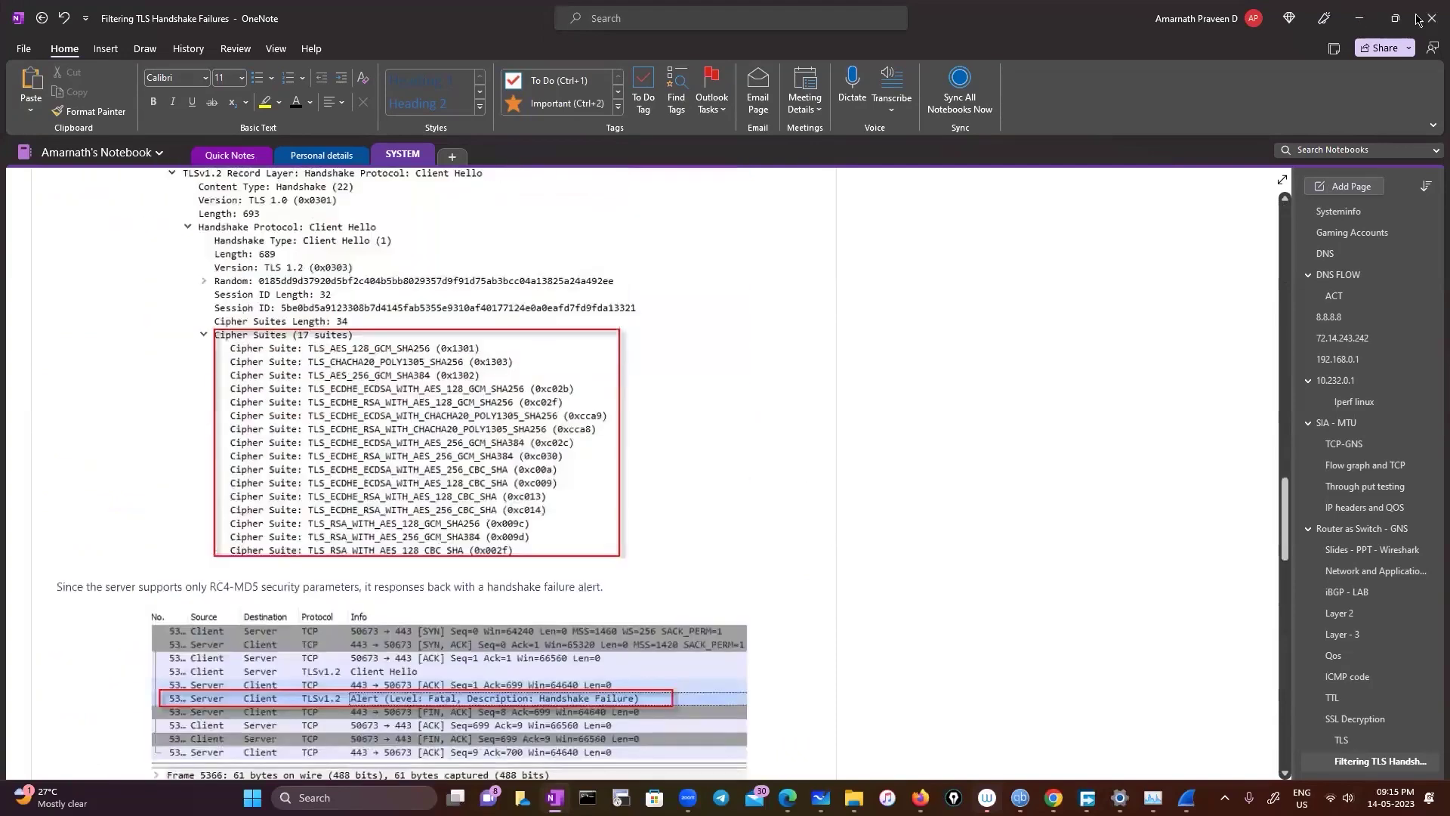
pyautogui.scroll(15, 1062, 310)
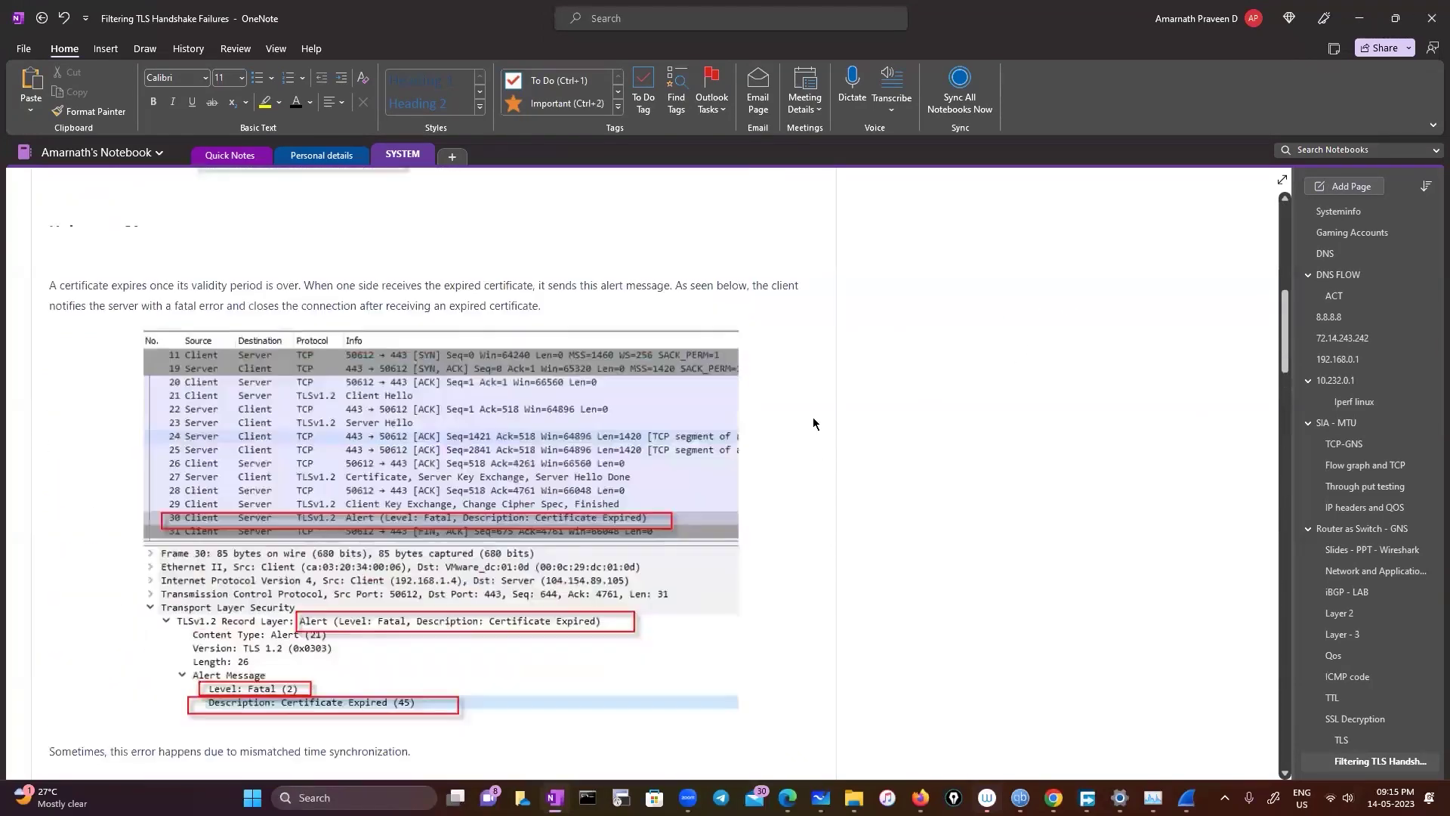
pyautogui.press('super+d')
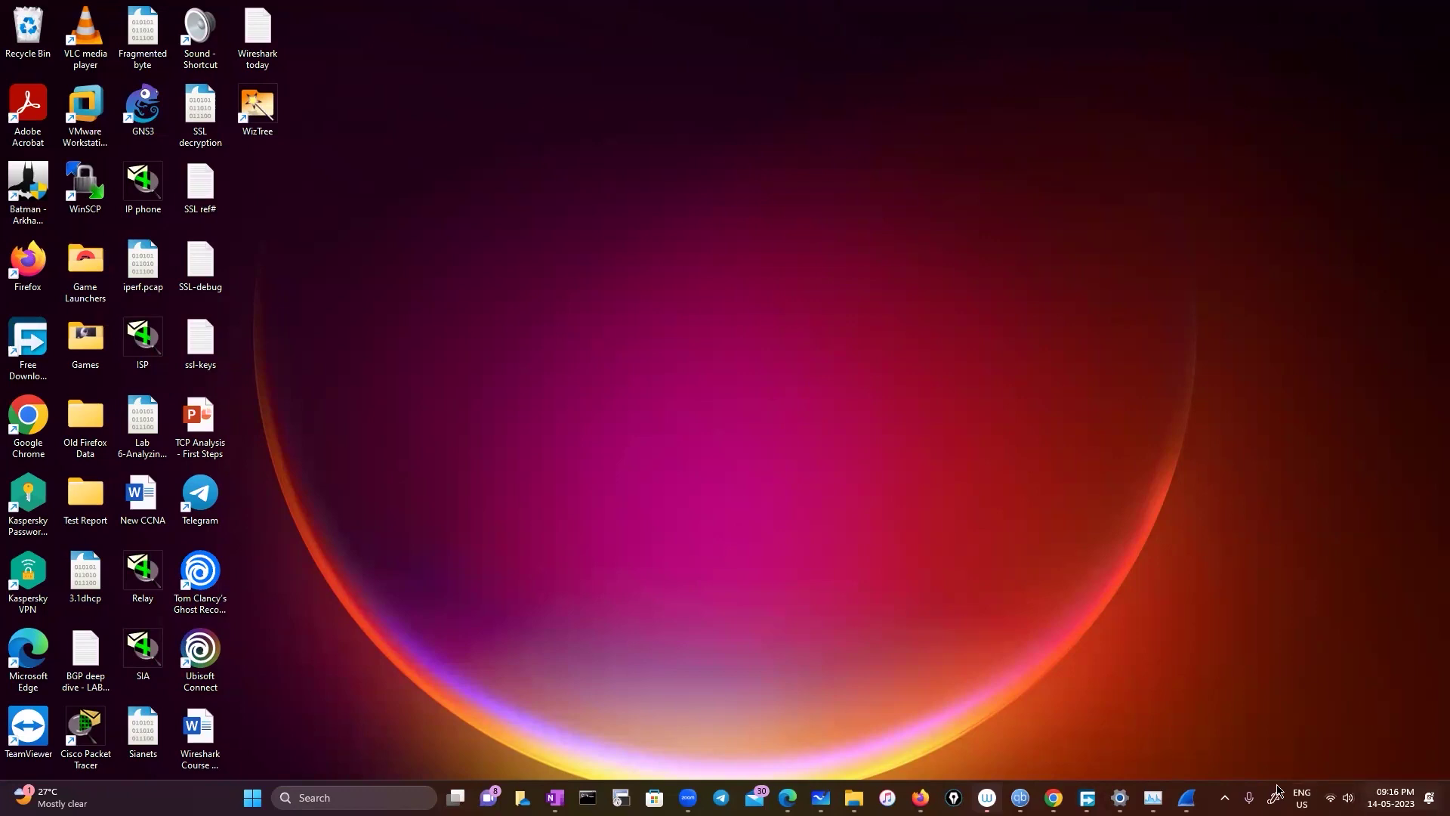
# Switch to the live Wi-Fi capture in Wireshark and confirm the Name Resolution preferences with Resolve network (IP) addresses enabled
pyautogui.click(1186, 798)
pyautogui.press('super+Up')
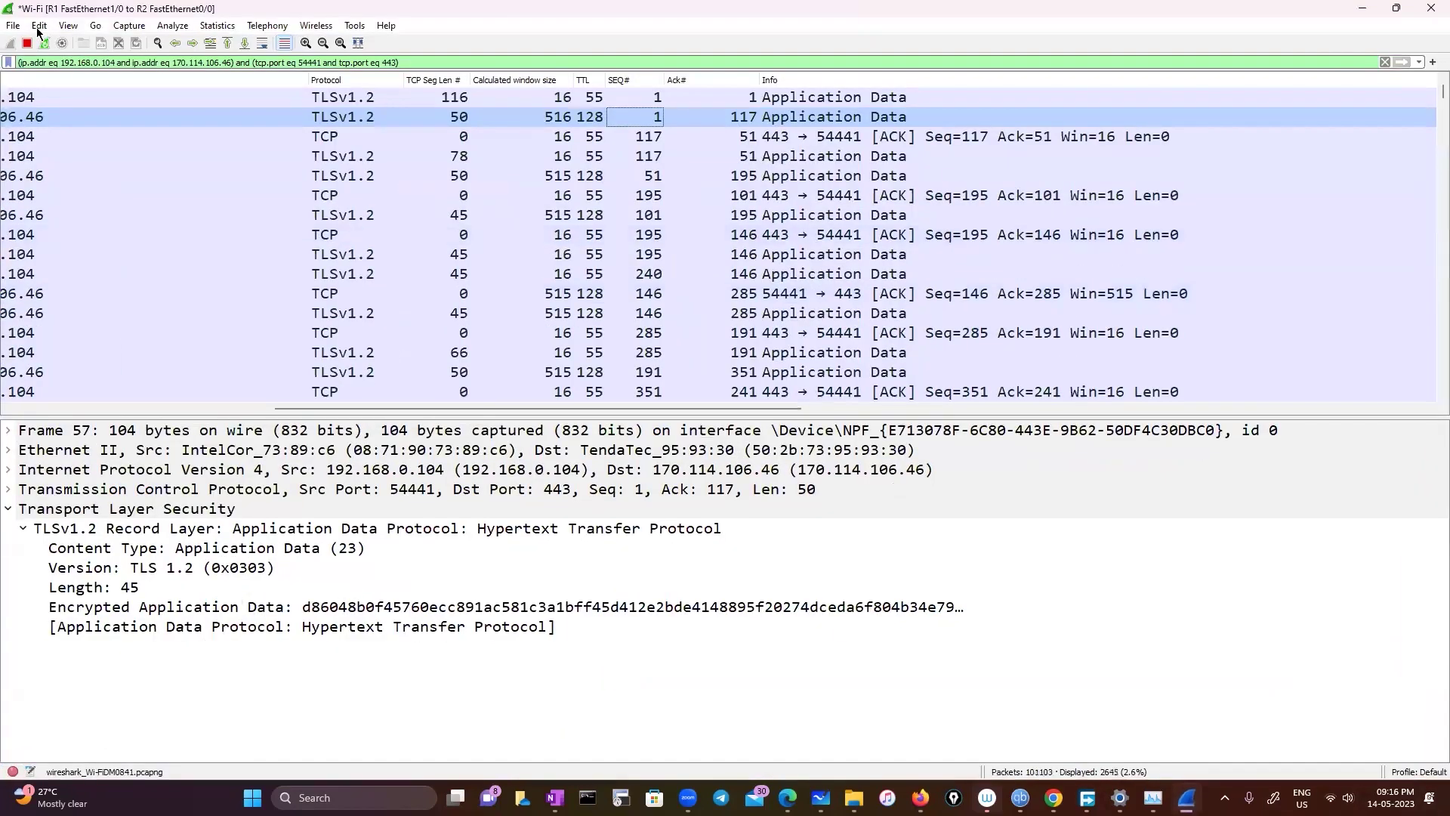
pyautogui.click(38, 26)
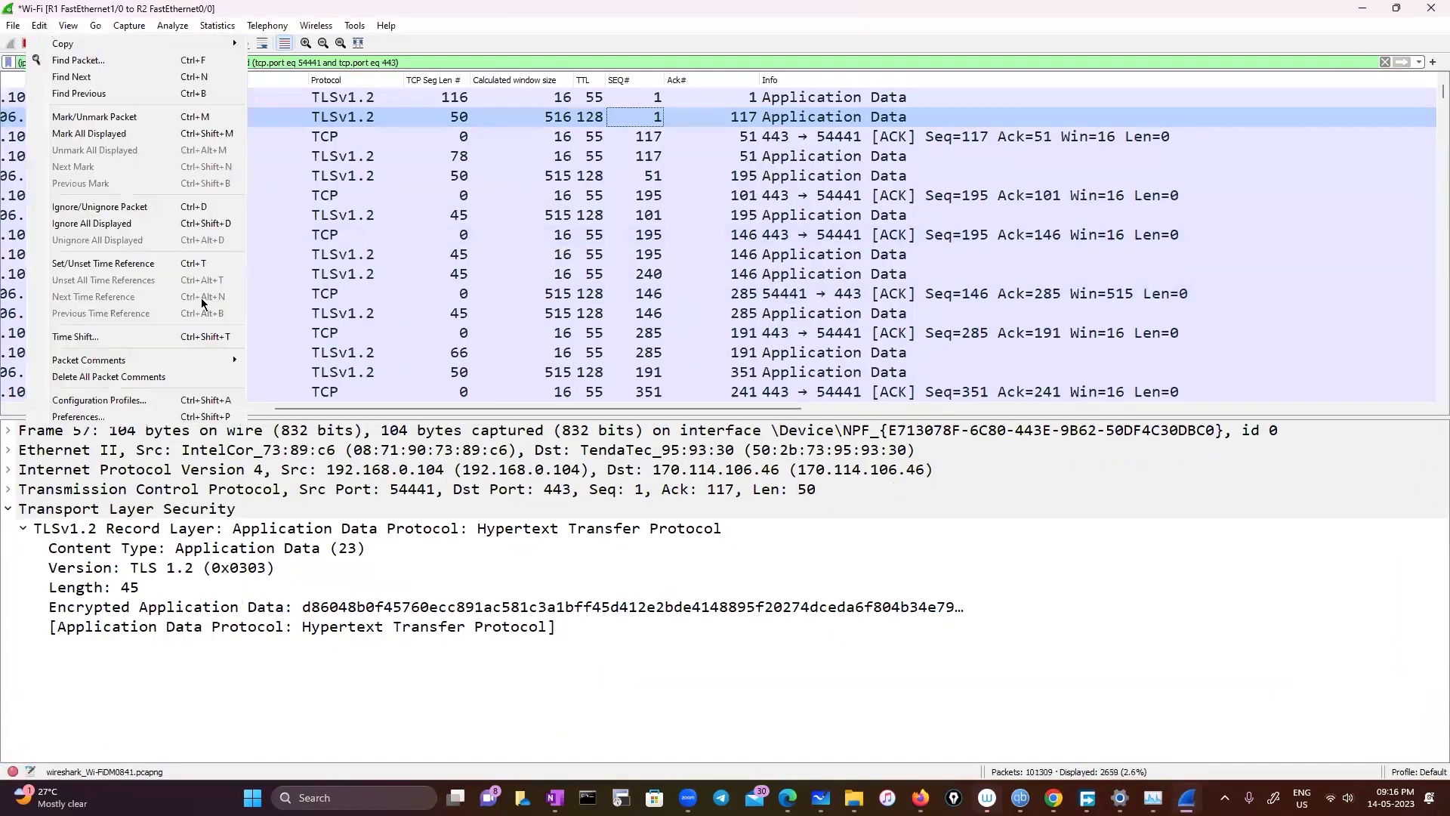
pyautogui.moveTo(77, 30)
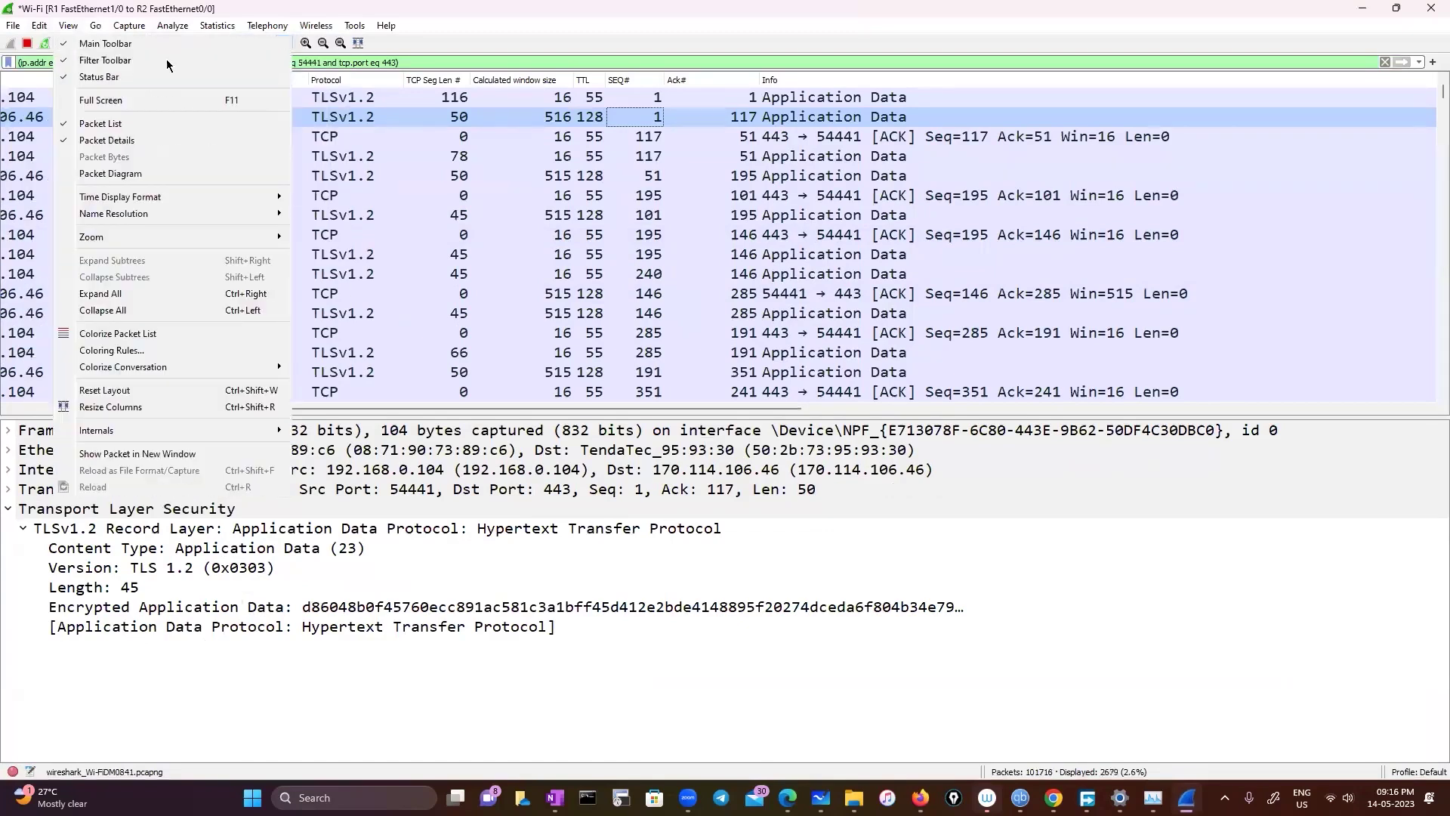
pyautogui.click(435, 408)
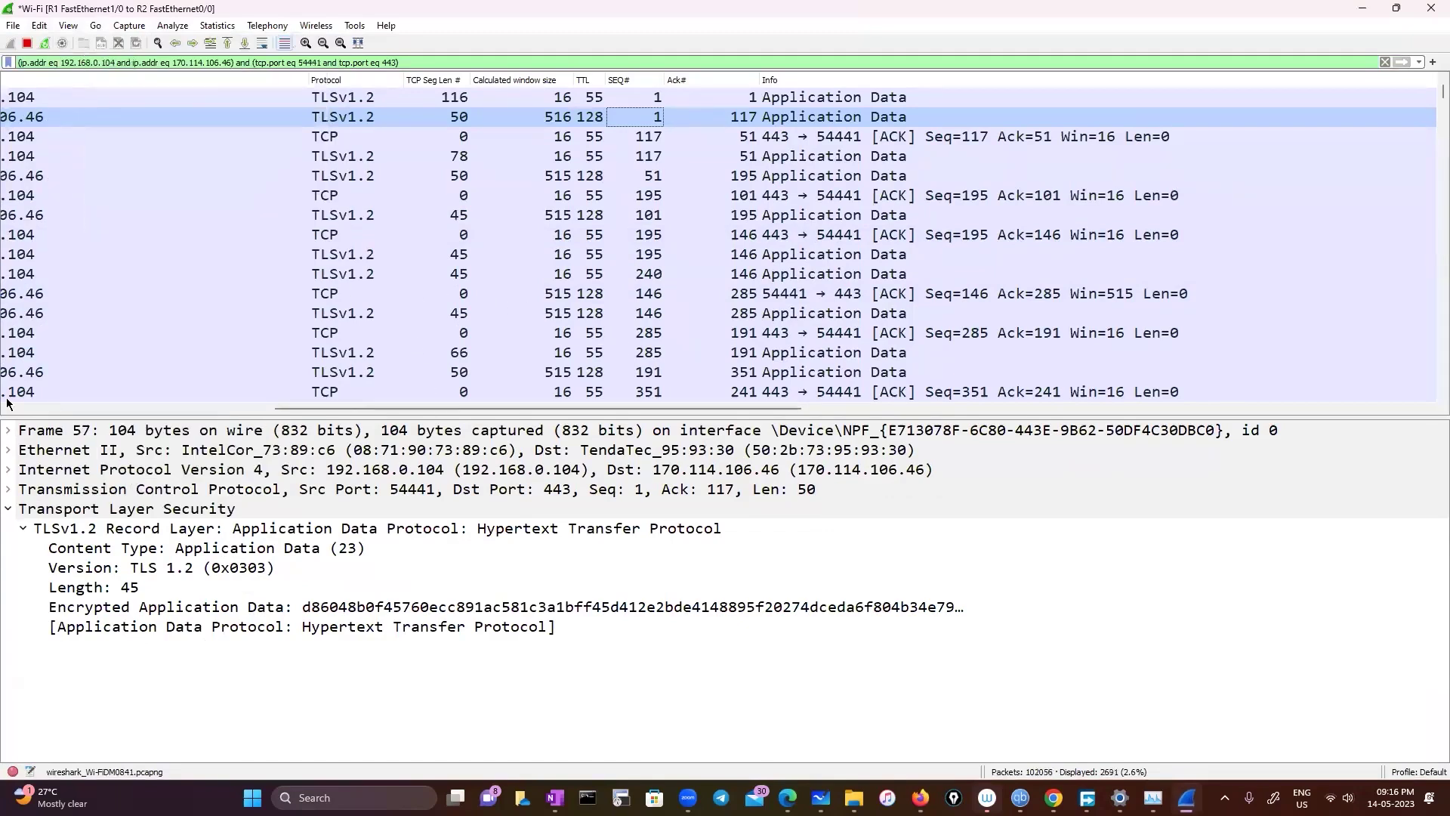
pyautogui.moveTo(435, 407); pyautogui.dragTo(171, 408)
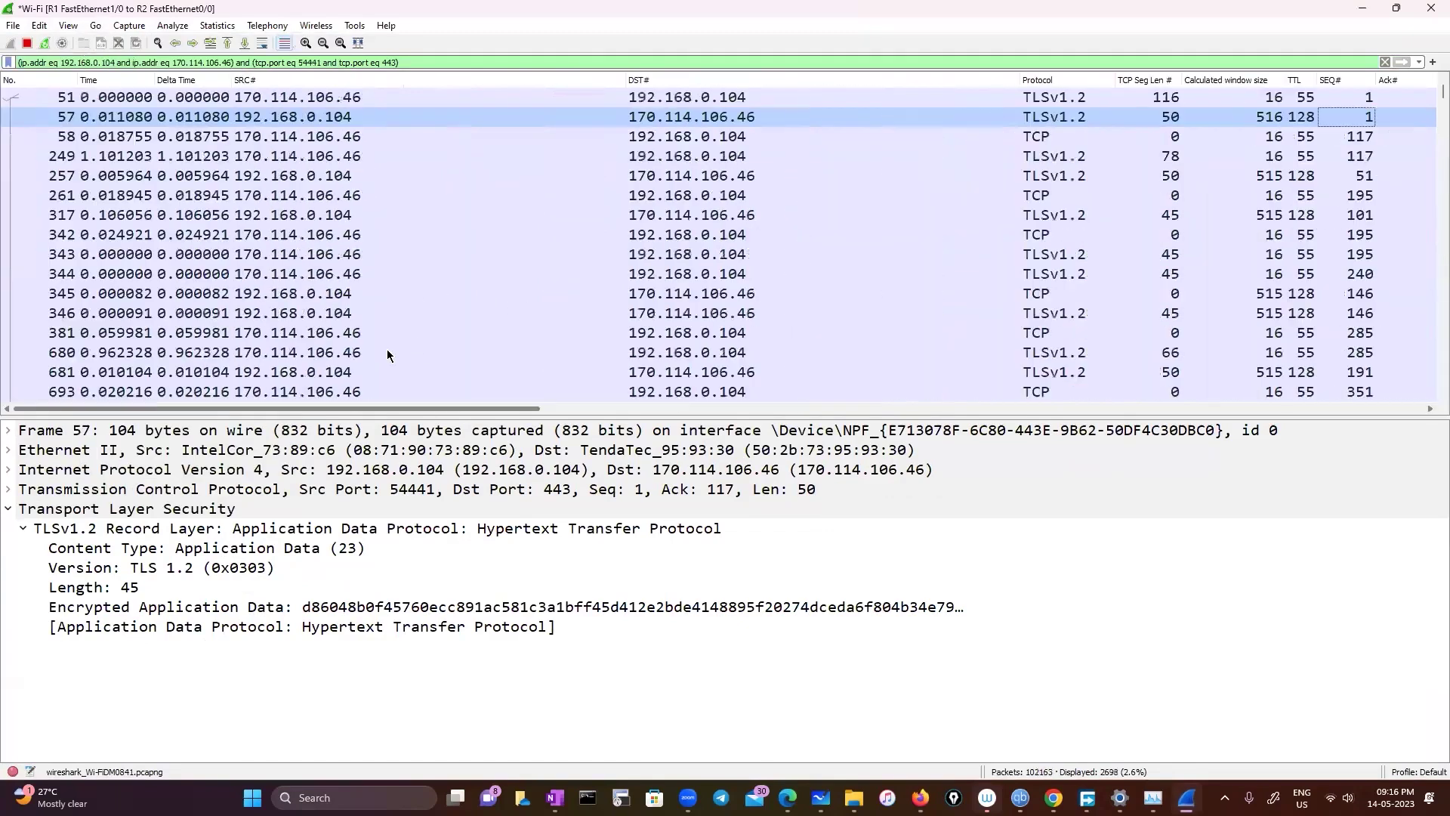
pyautogui.click(43, 27)
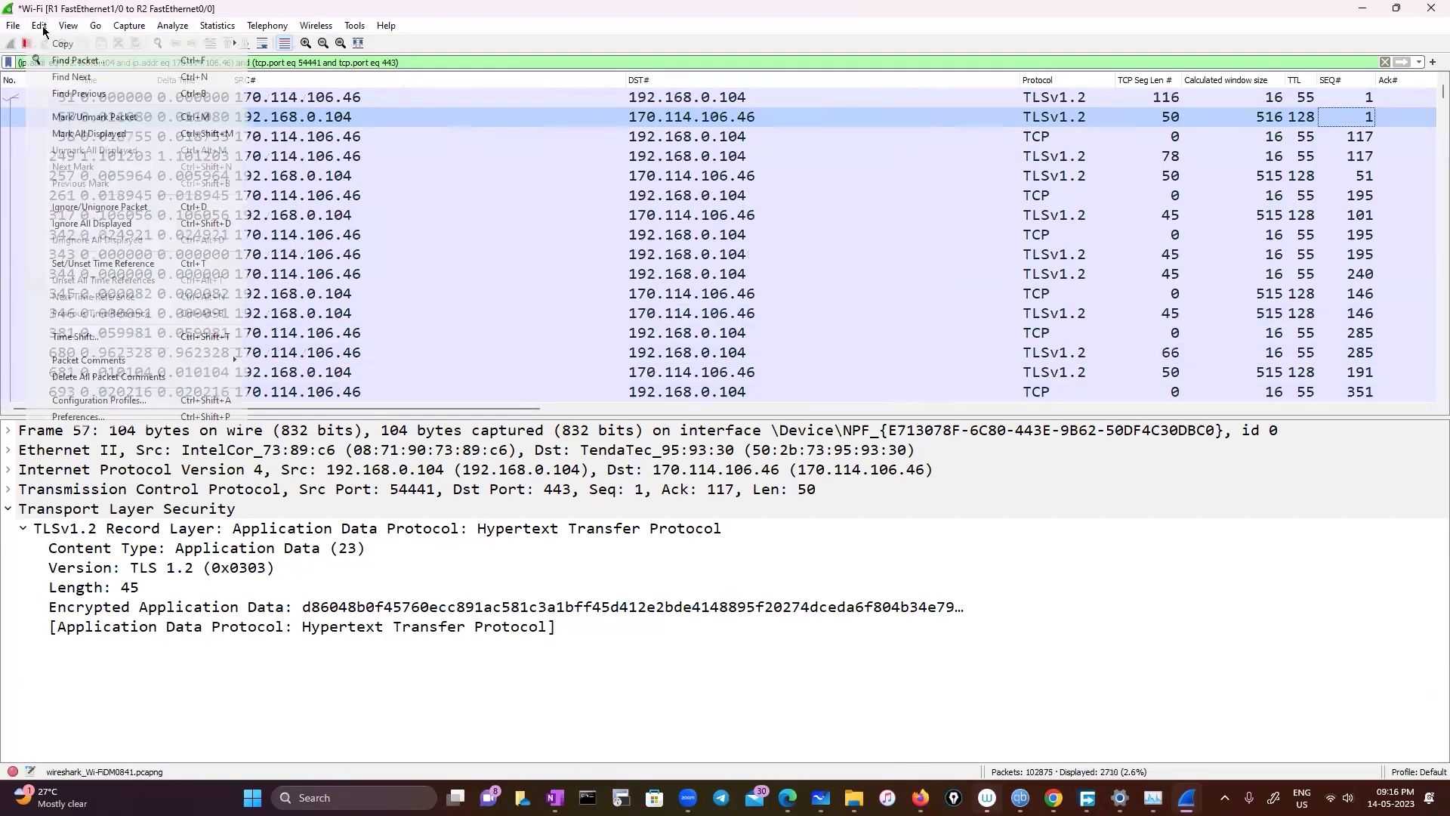
pyautogui.click(133, 417)
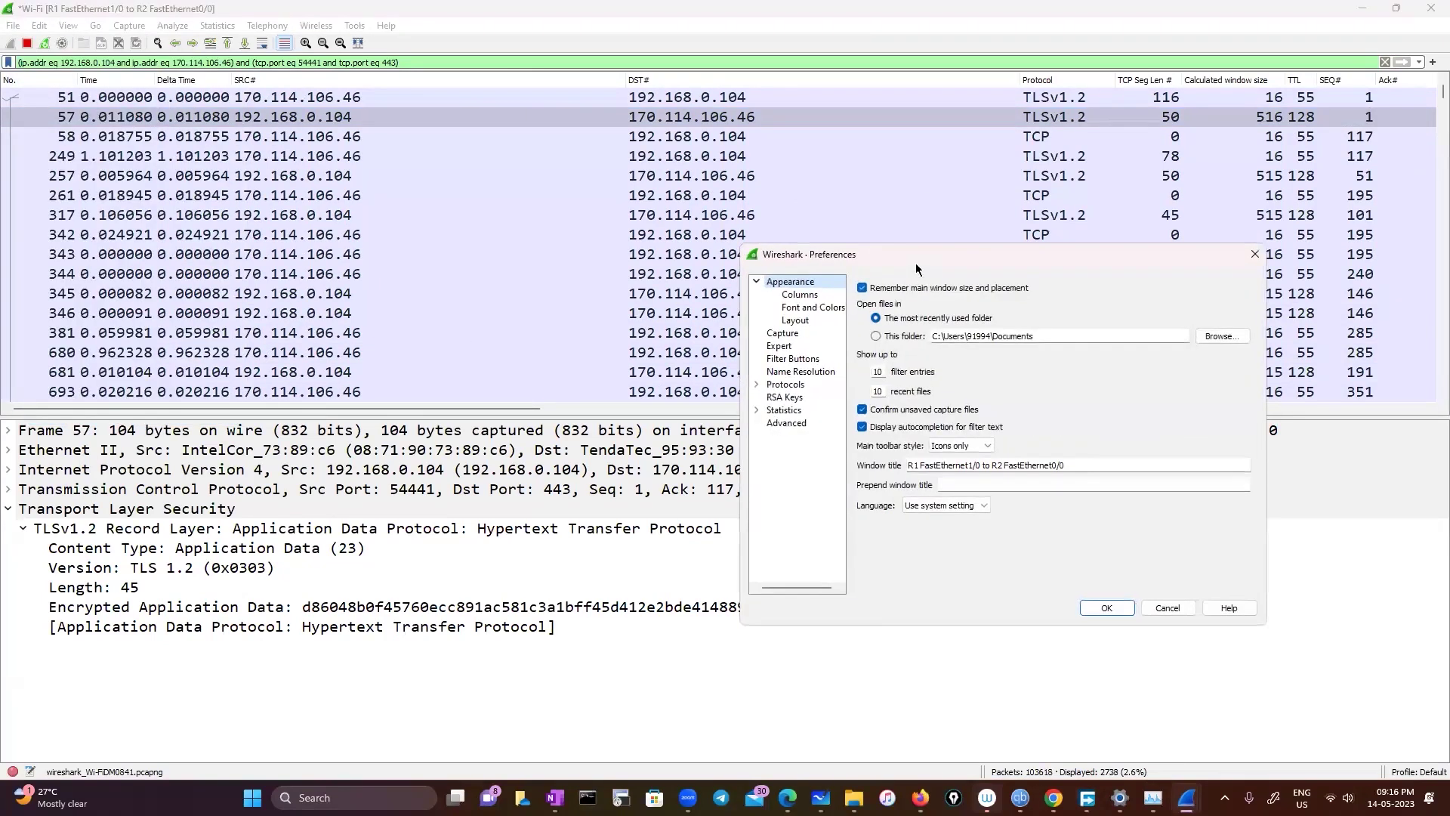
pyautogui.moveTo(915, 262); pyautogui.dragTo(814, 157)
pyautogui.click(693, 273)
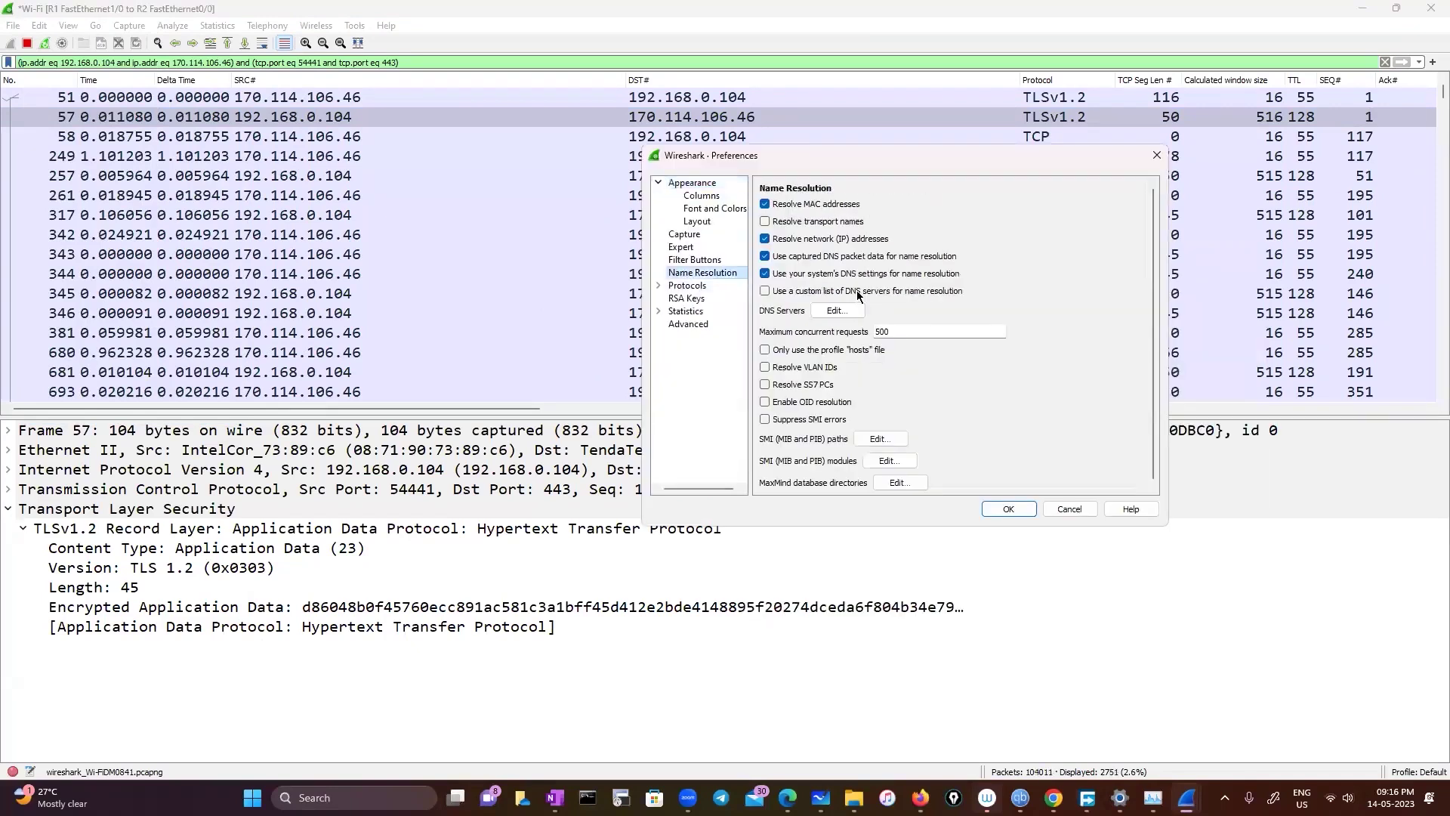
pyautogui.click(1009, 509)
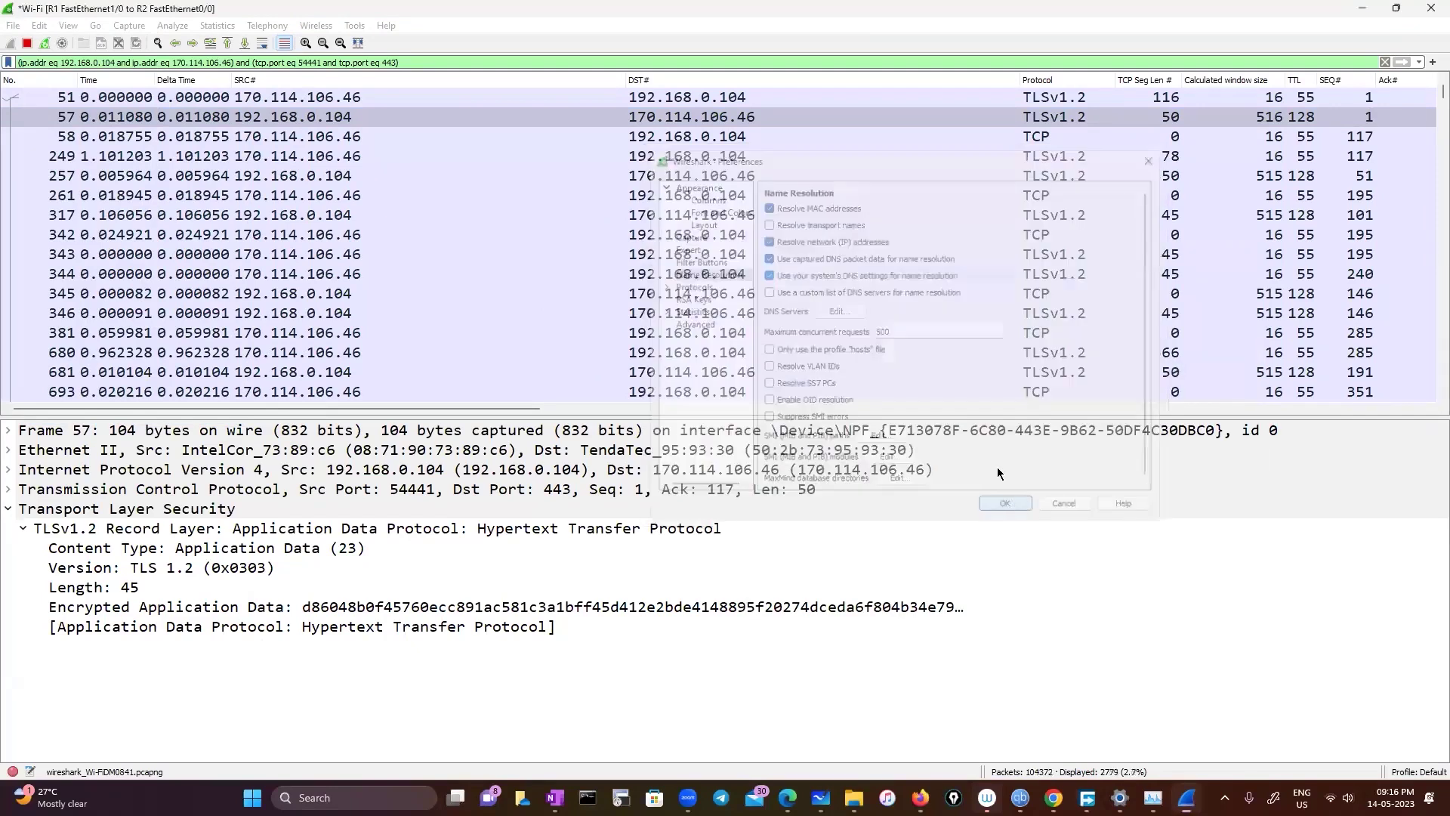
# Clear the display filter on the live Wi-Fi capture and look over the first packets of the unfiltered list
pyautogui.scroll(-10, 533, 310)
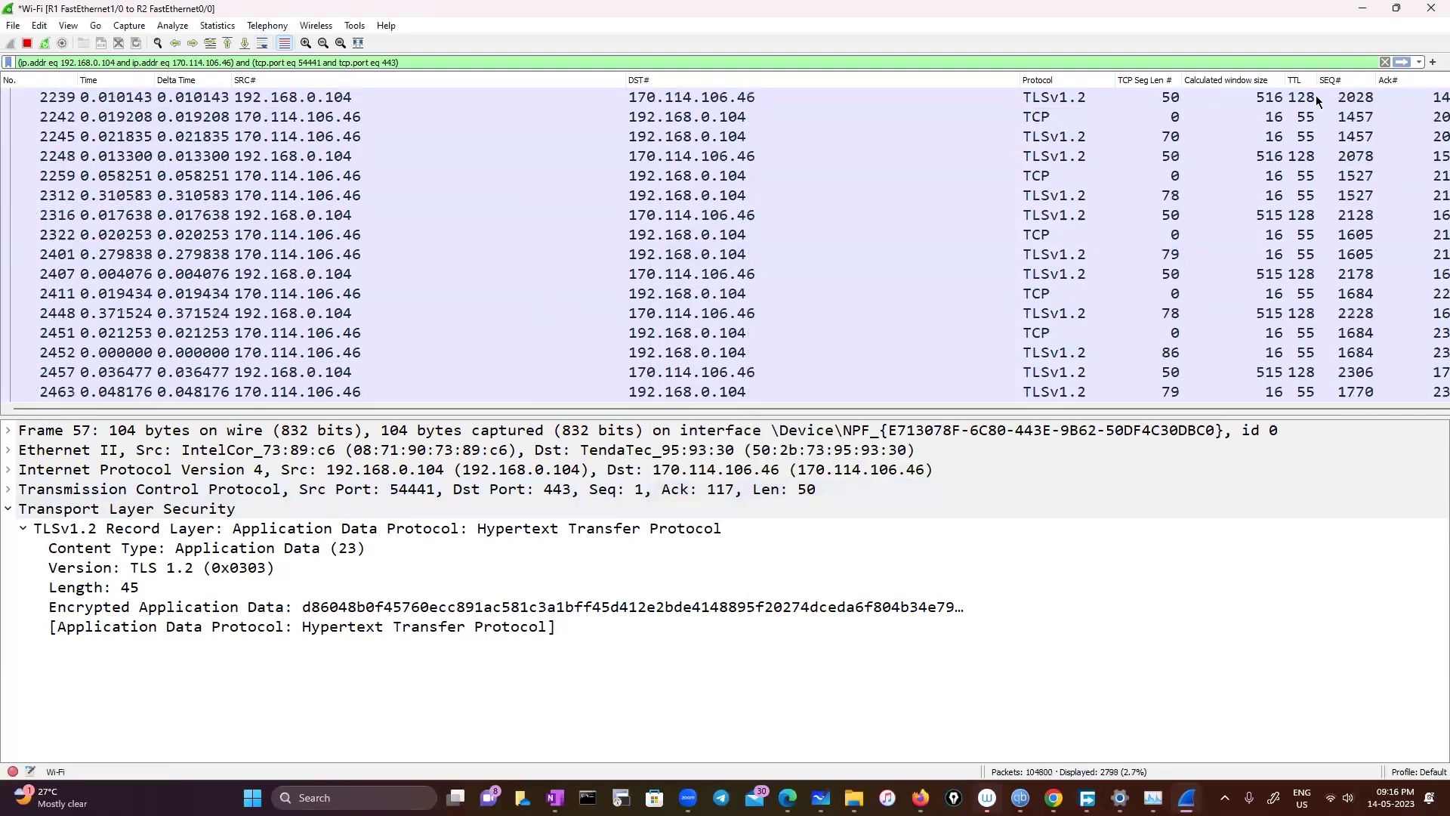
pyautogui.click(1385, 61)
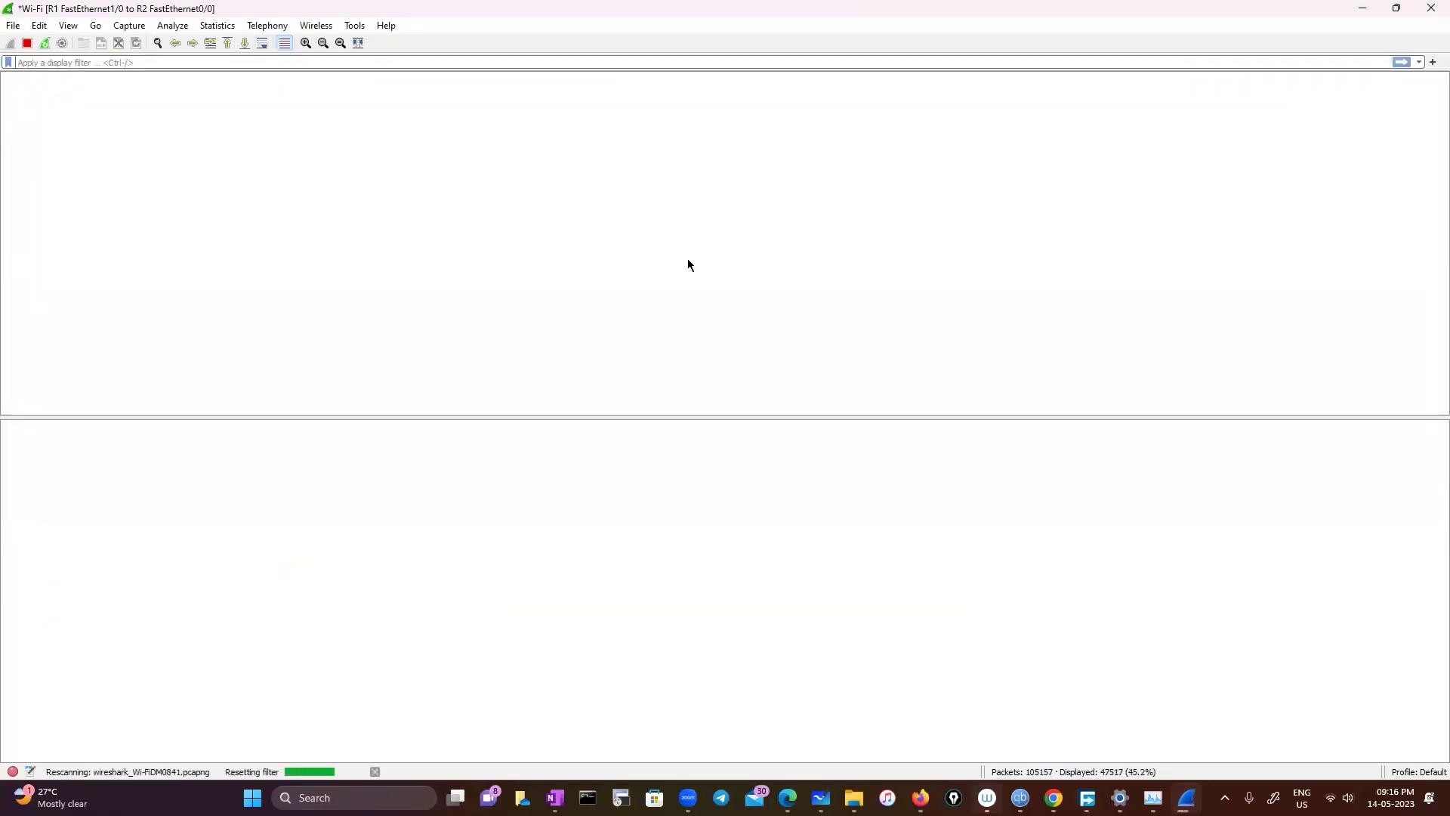
pyautogui.scroll(-20, 615, 297)
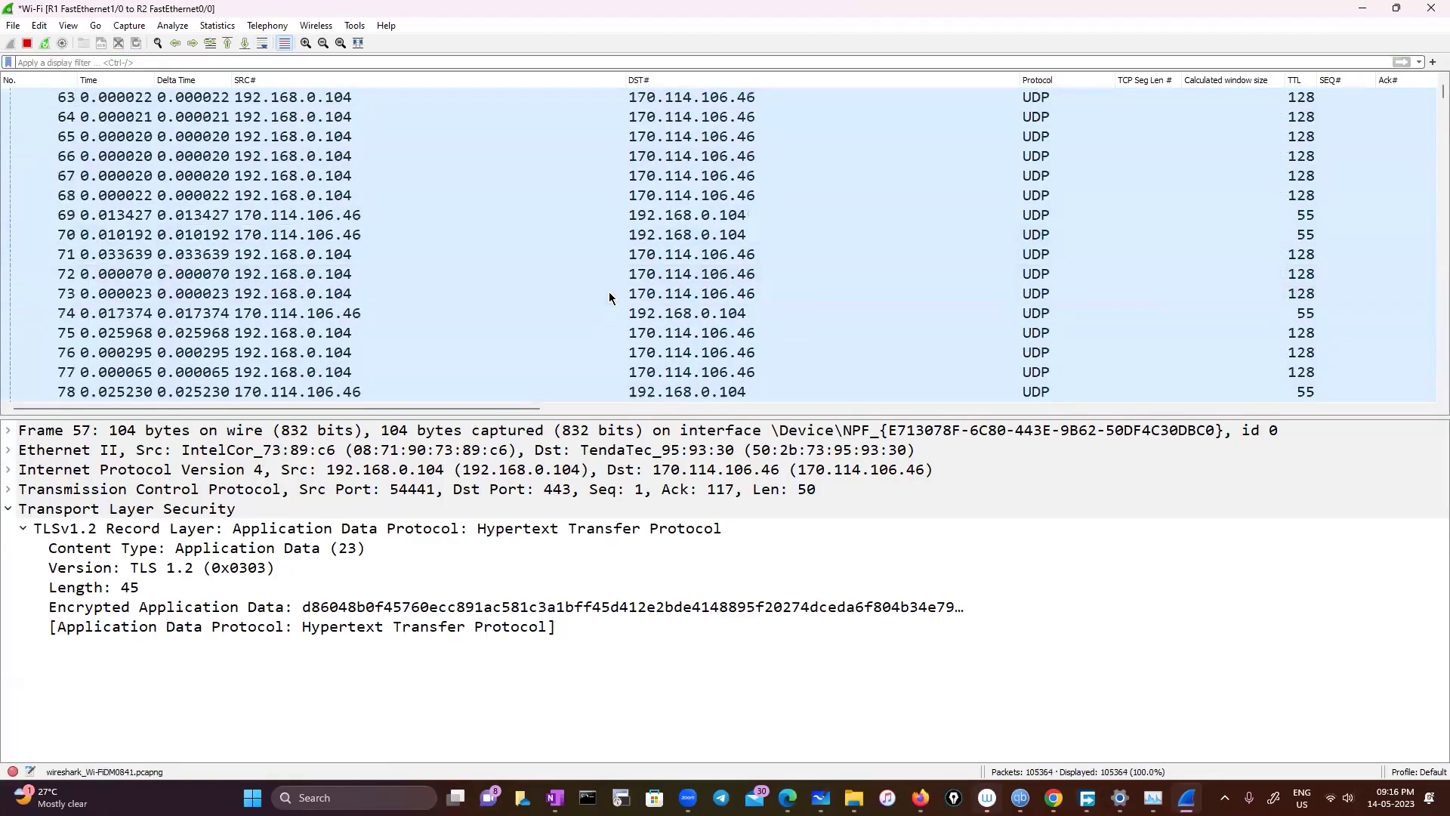
pyautogui.scroll(-8, 610, 295)
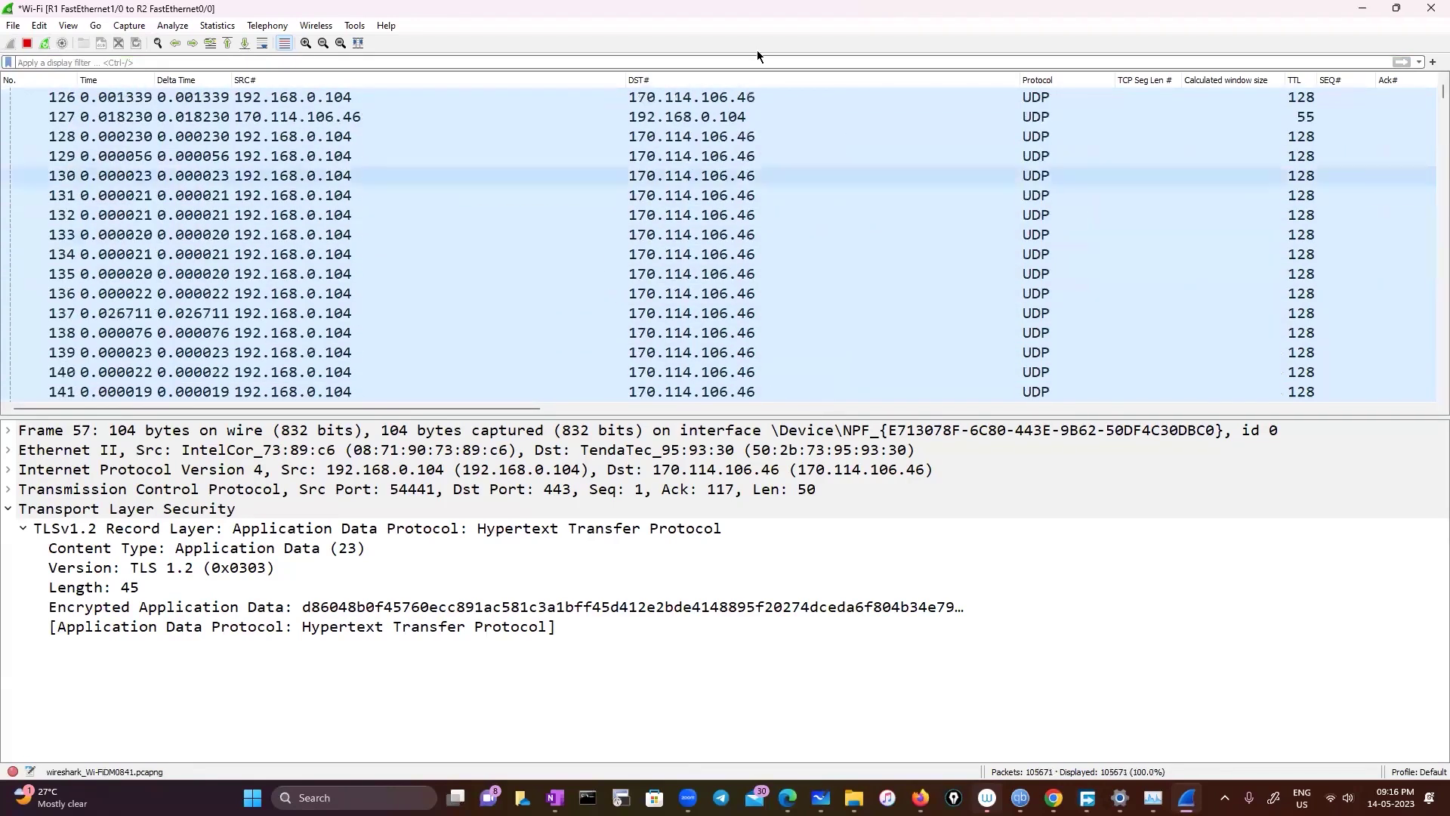
pyautogui.scroll(6, 783, 313)
pyautogui.scroll(20, 784, 313)
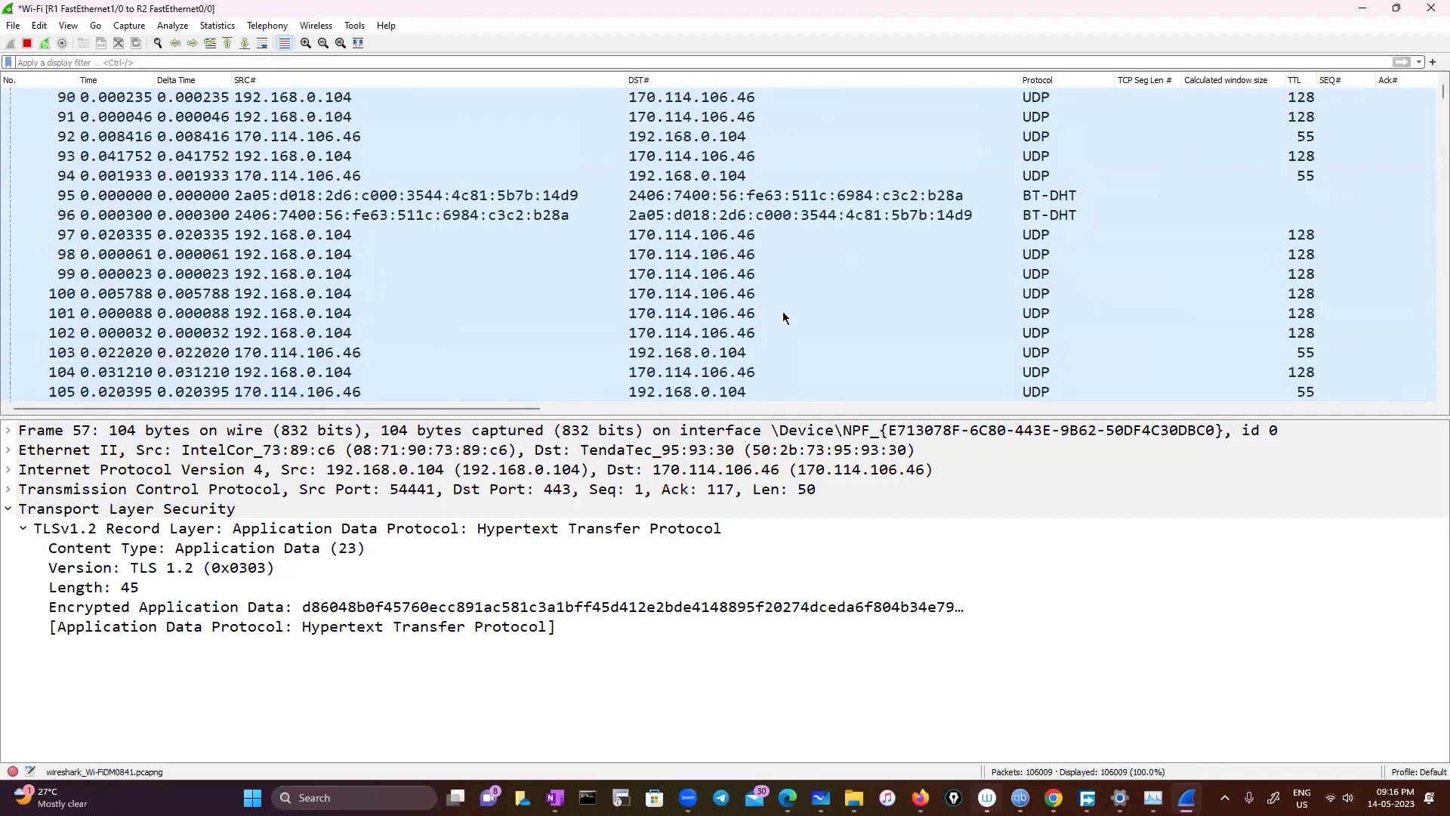
pyautogui.scroll(4, 782, 311)
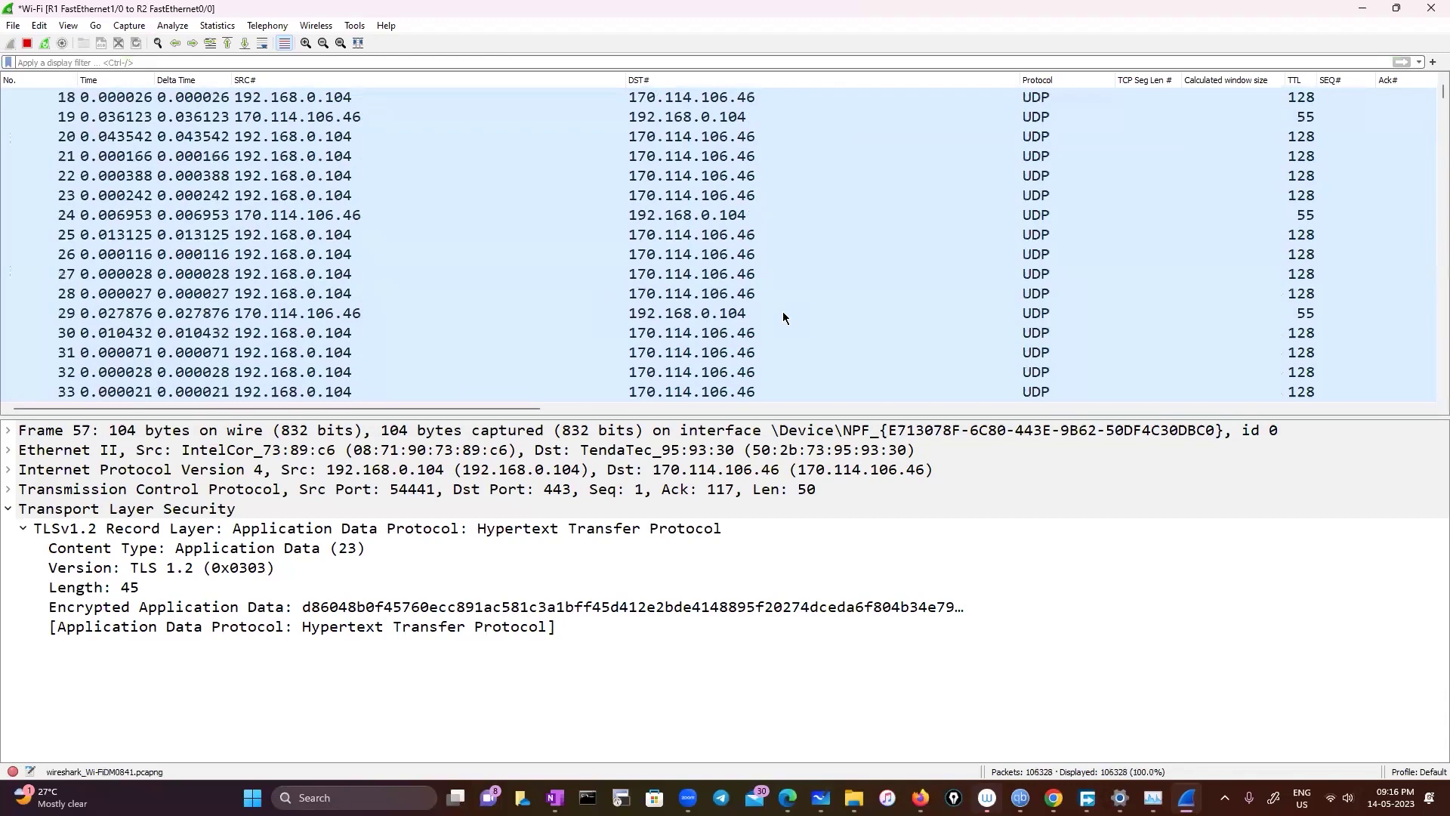
pyautogui.scroll(6, 488, 332)
# Examine the source and destination columns of the early packets for IP addresses resolved to host names
pyautogui.scroll(-20, 488, 331)
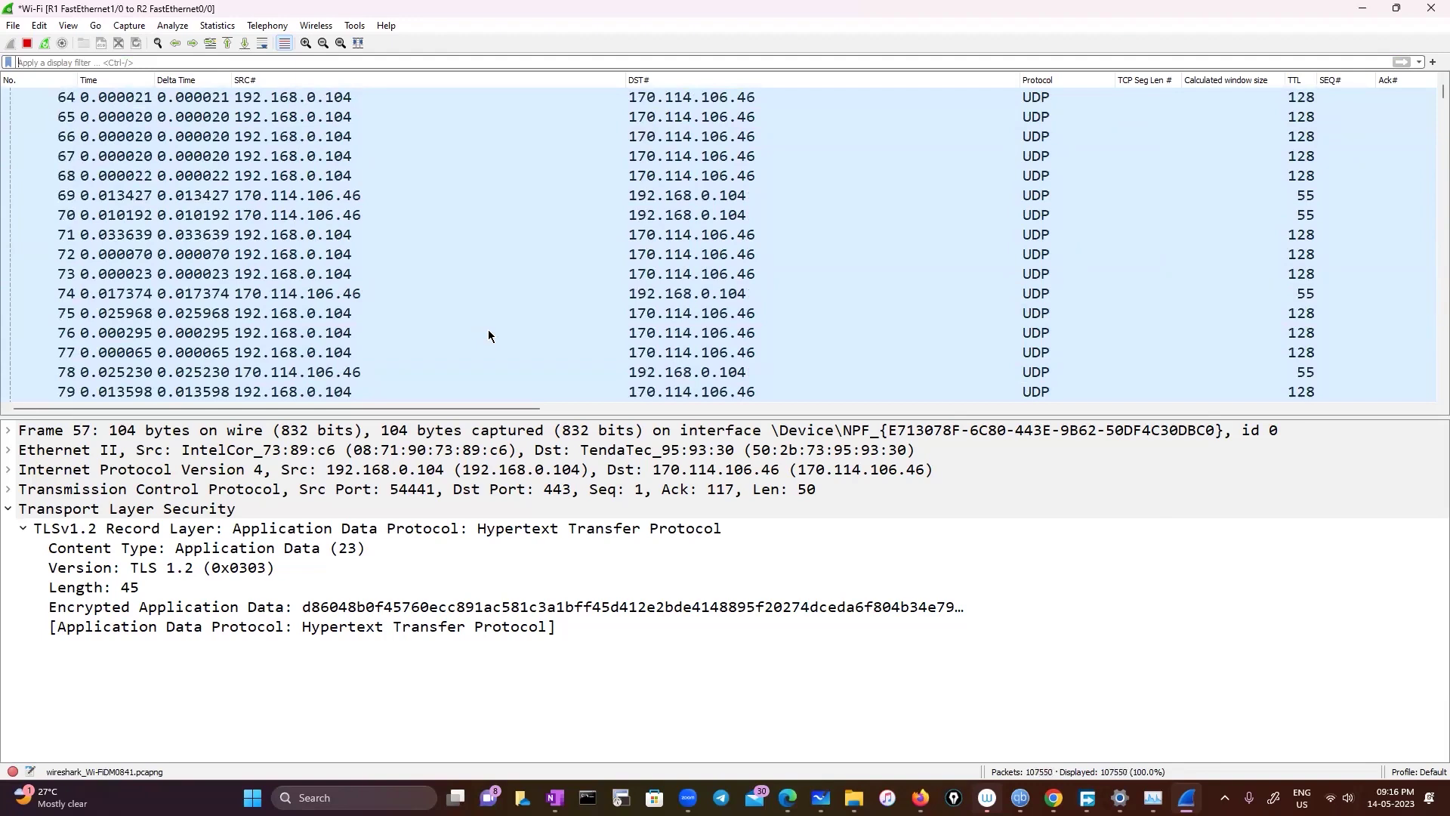
pyautogui.scroll(-14, 553, 326)
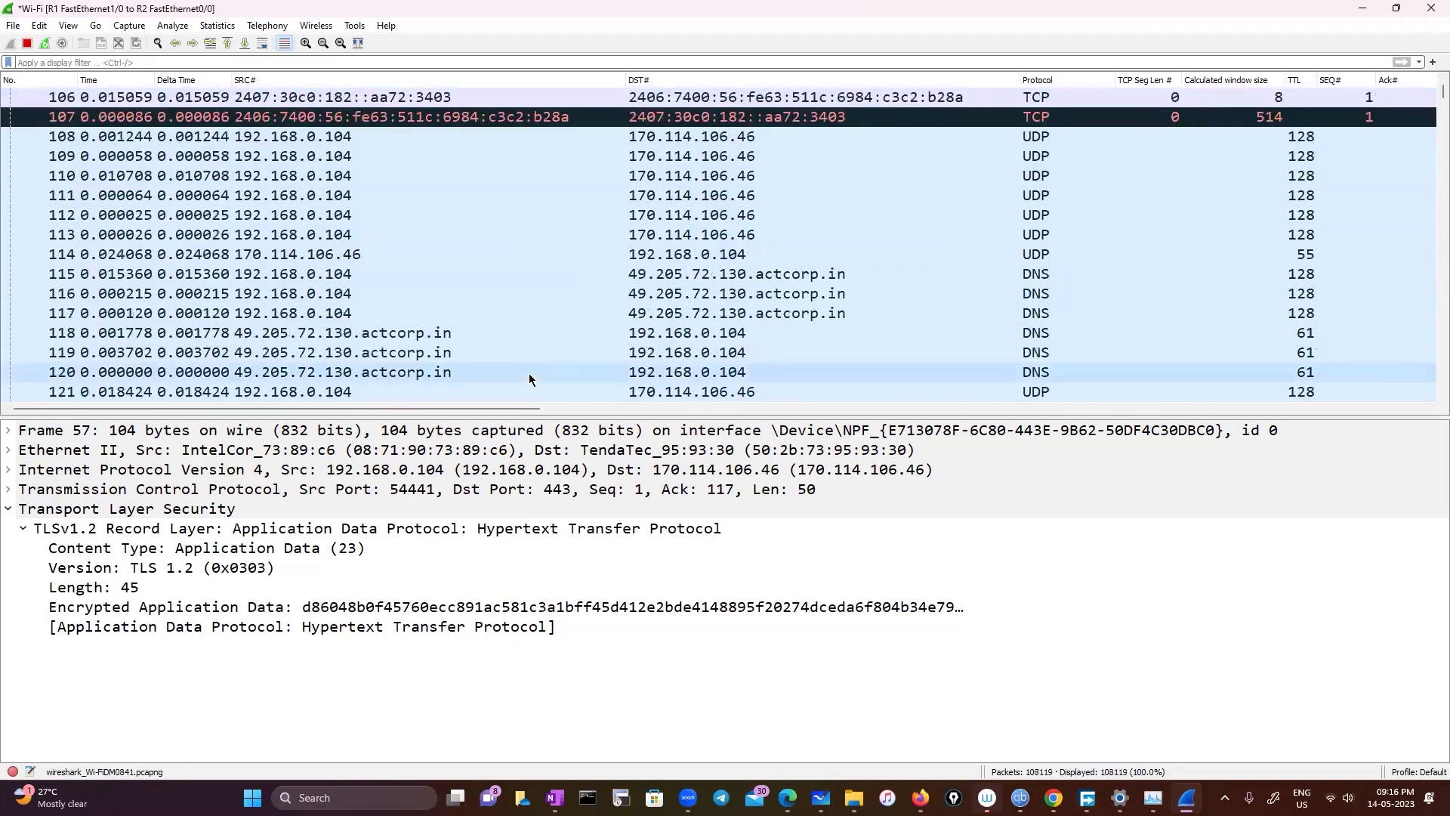
pyautogui.scroll(-8, 529, 375)
pyautogui.scroll(-9, 530, 375)
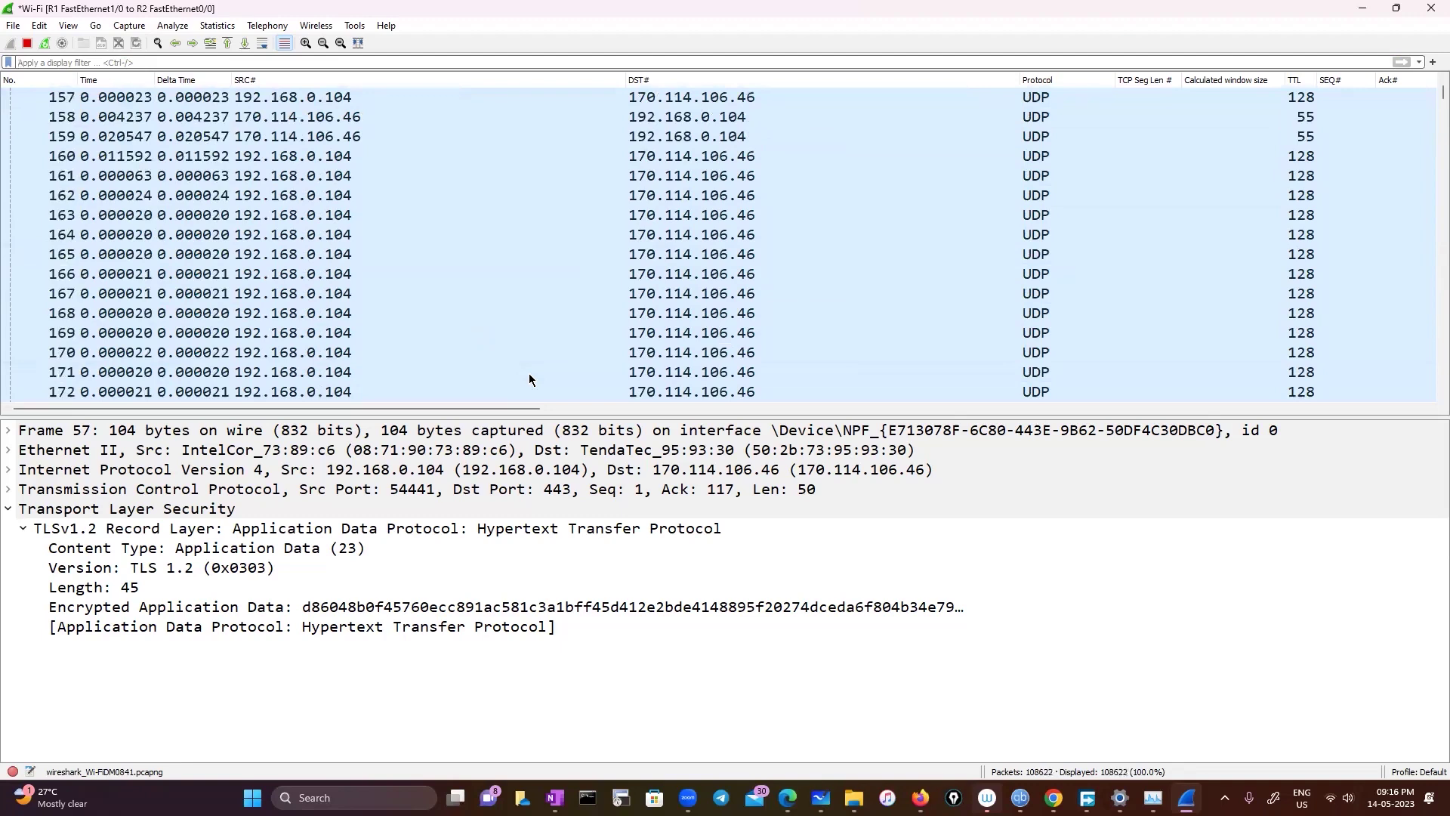
pyautogui.scroll(18, 529, 375)
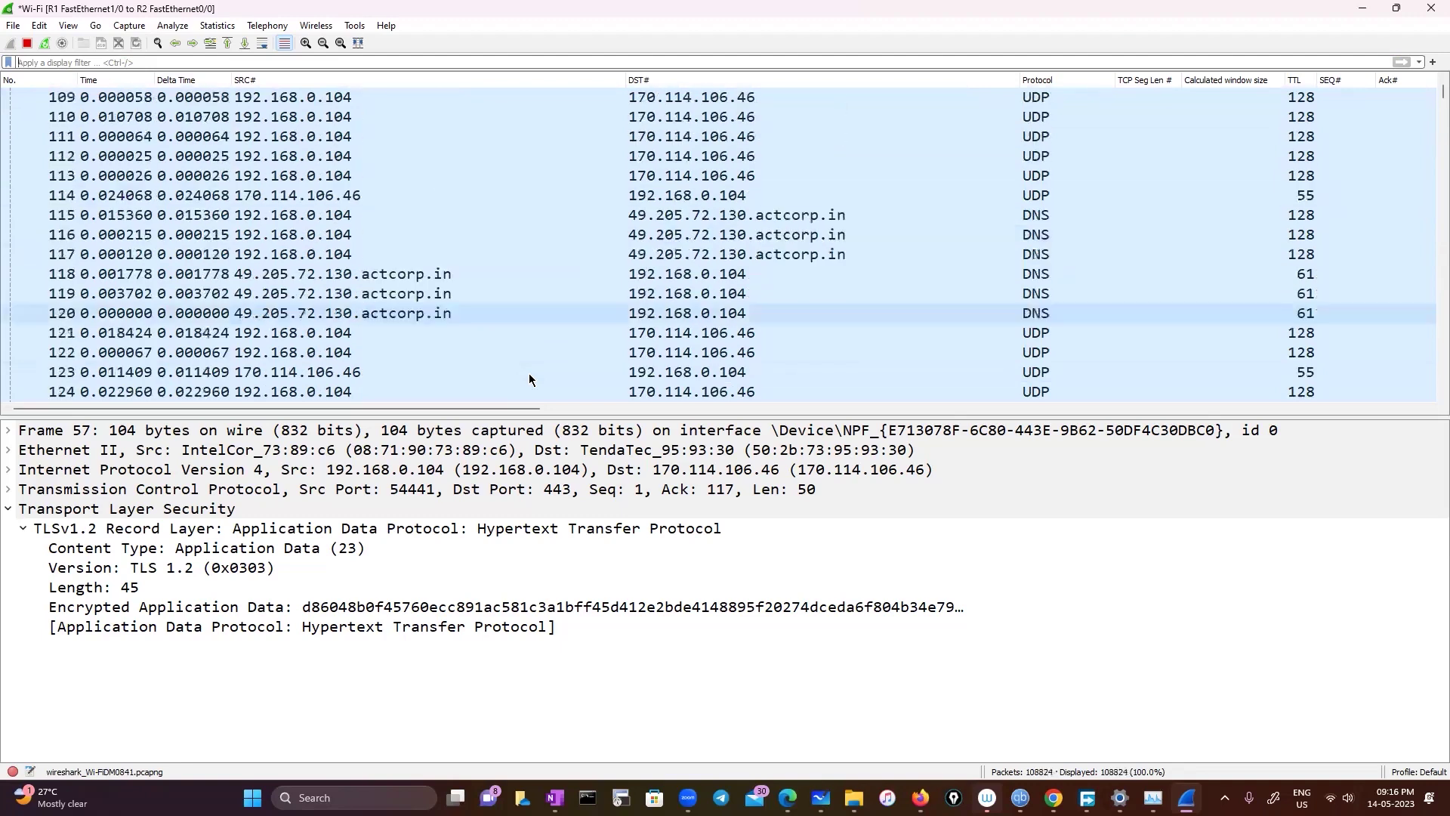
pyautogui.scroll(20, 529, 375)
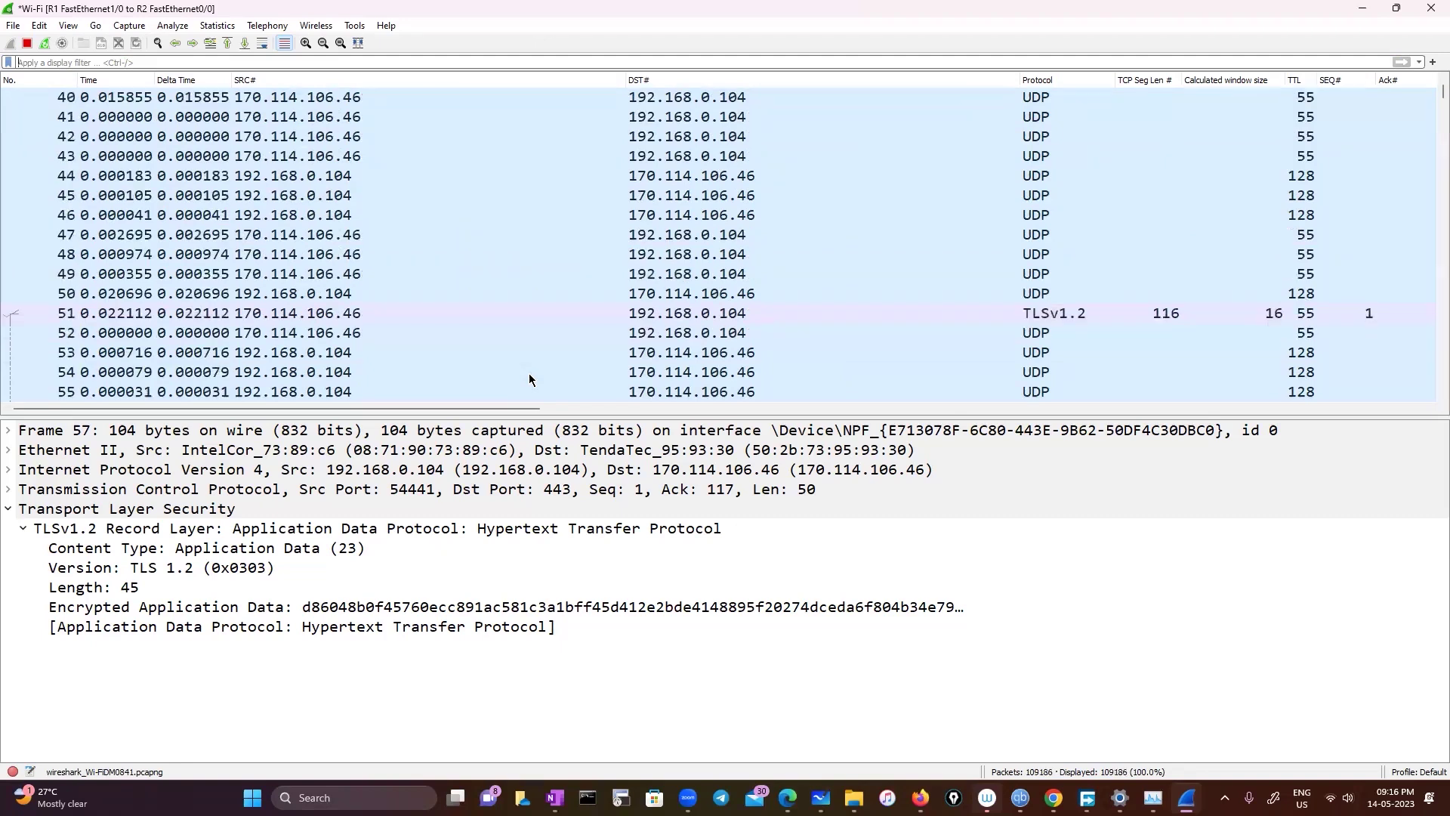
pyautogui.scroll(1, 529, 374)
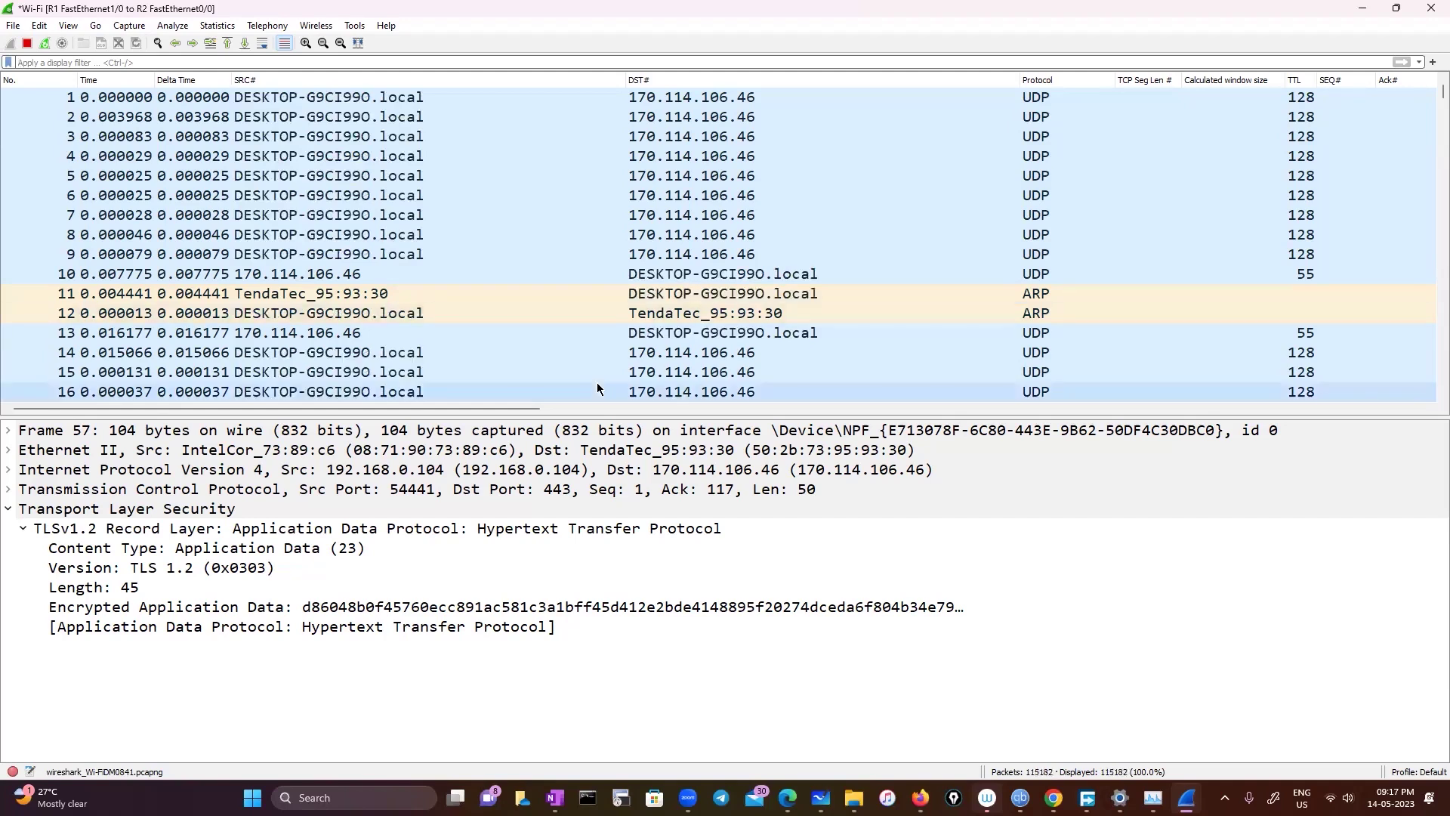
pyautogui.scroll(-20, 609, 357)
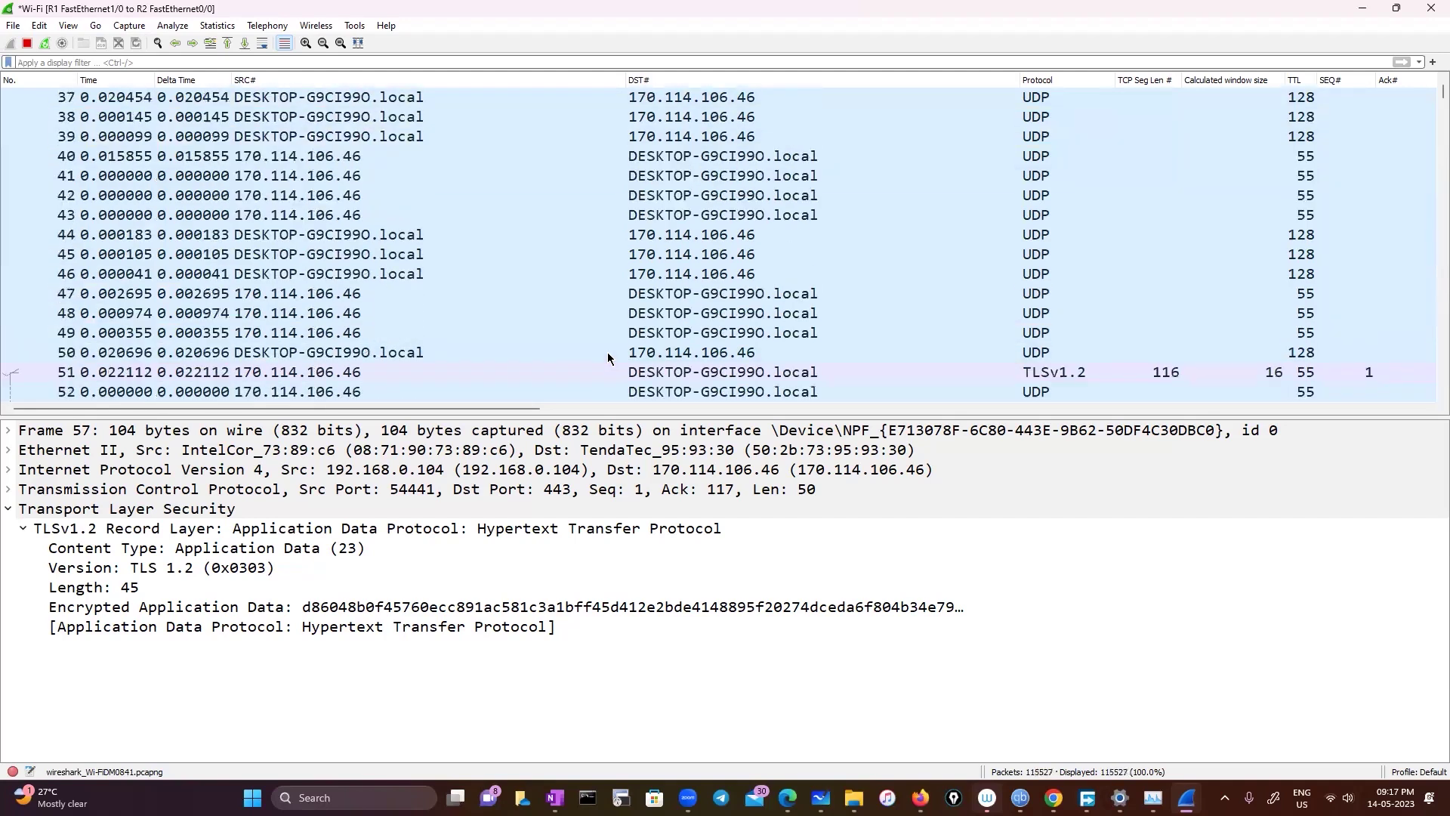
# Switch back to the OneNote notes and read the Certificate Expired, Unknown CA and Certificate Revoked alert examples
pyautogui.click(555, 798)
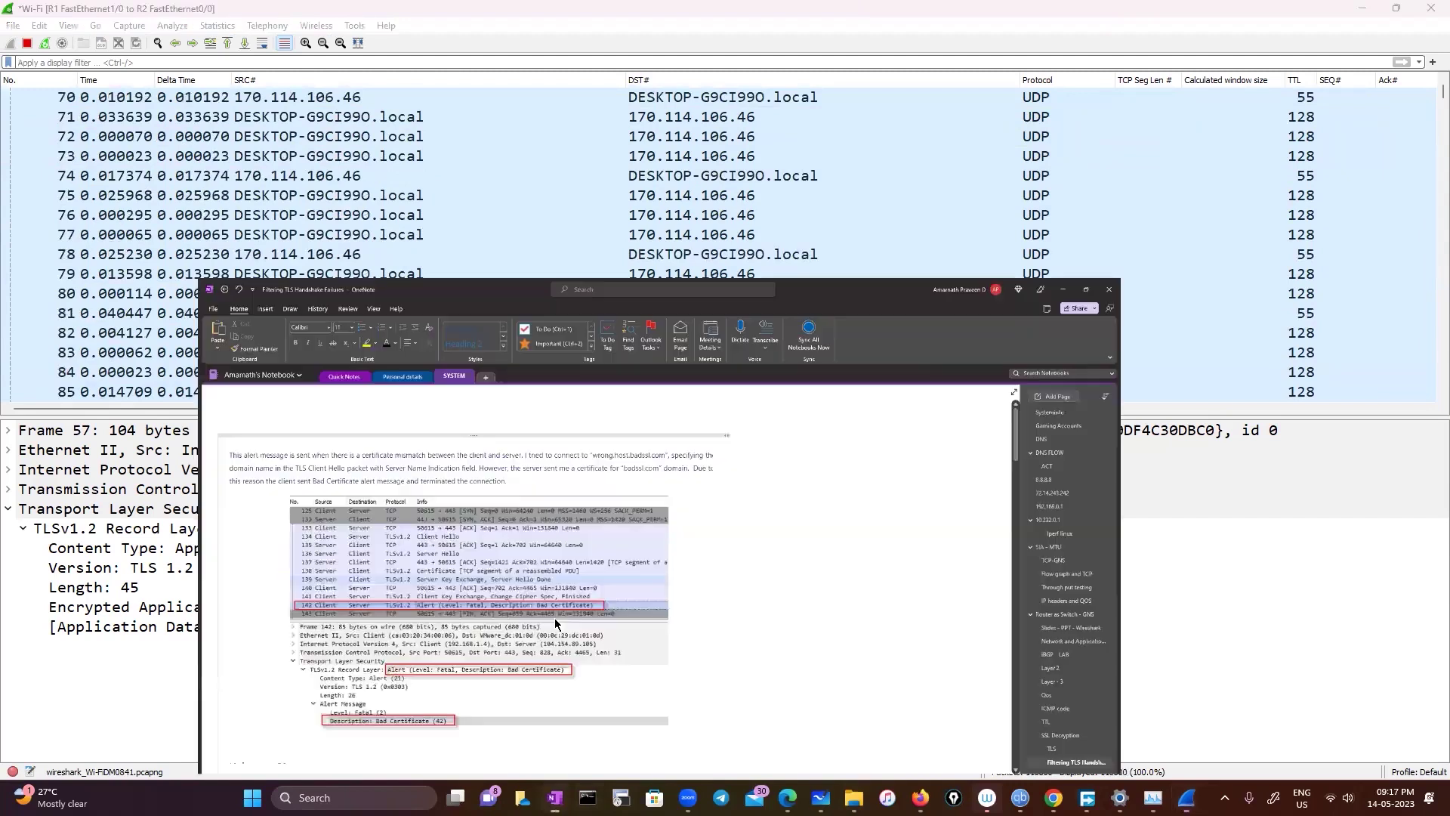
pyautogui.scroll(-8, 589, 606)
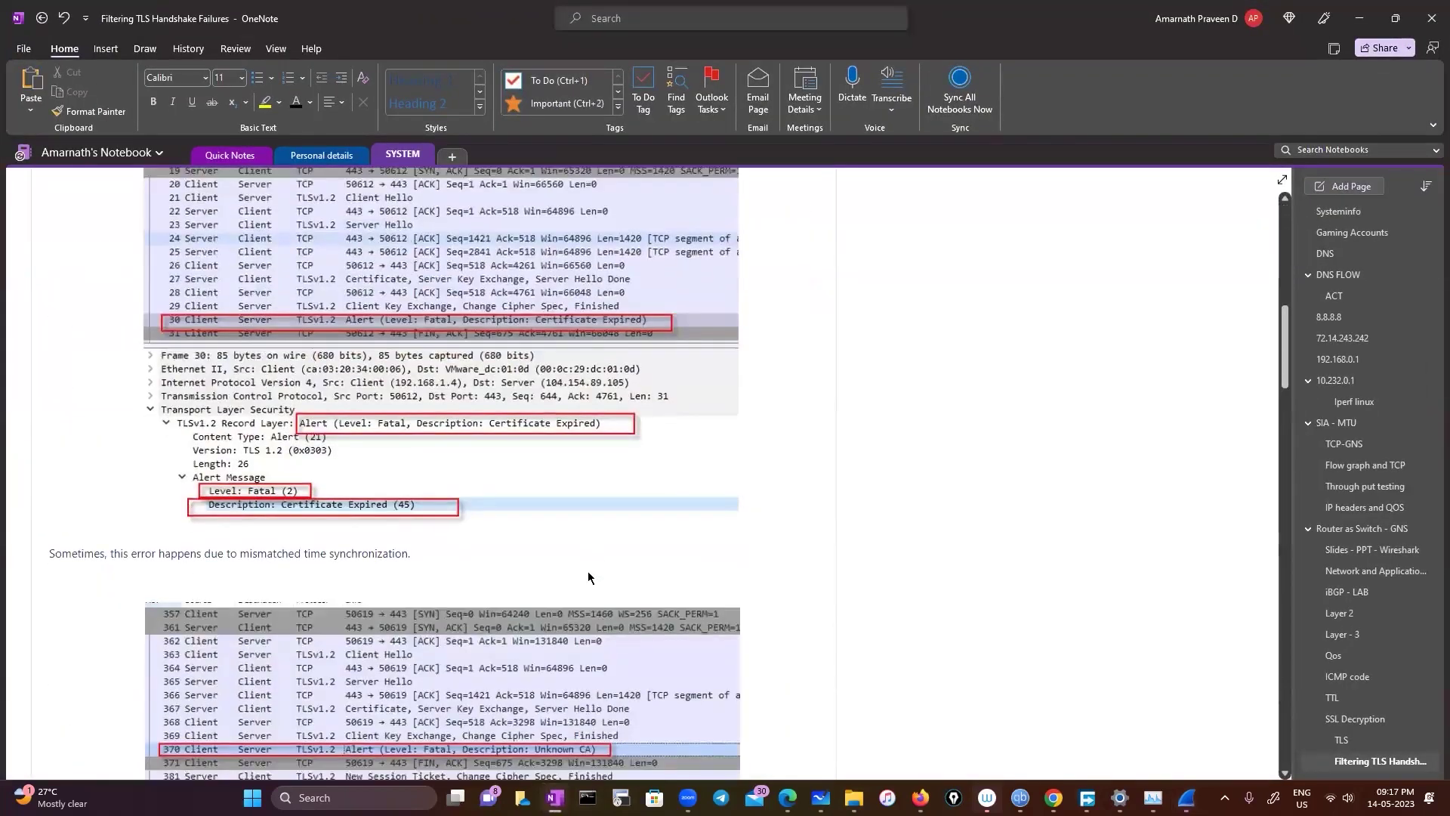
pyautogui.scroll(-5, 580, 535)
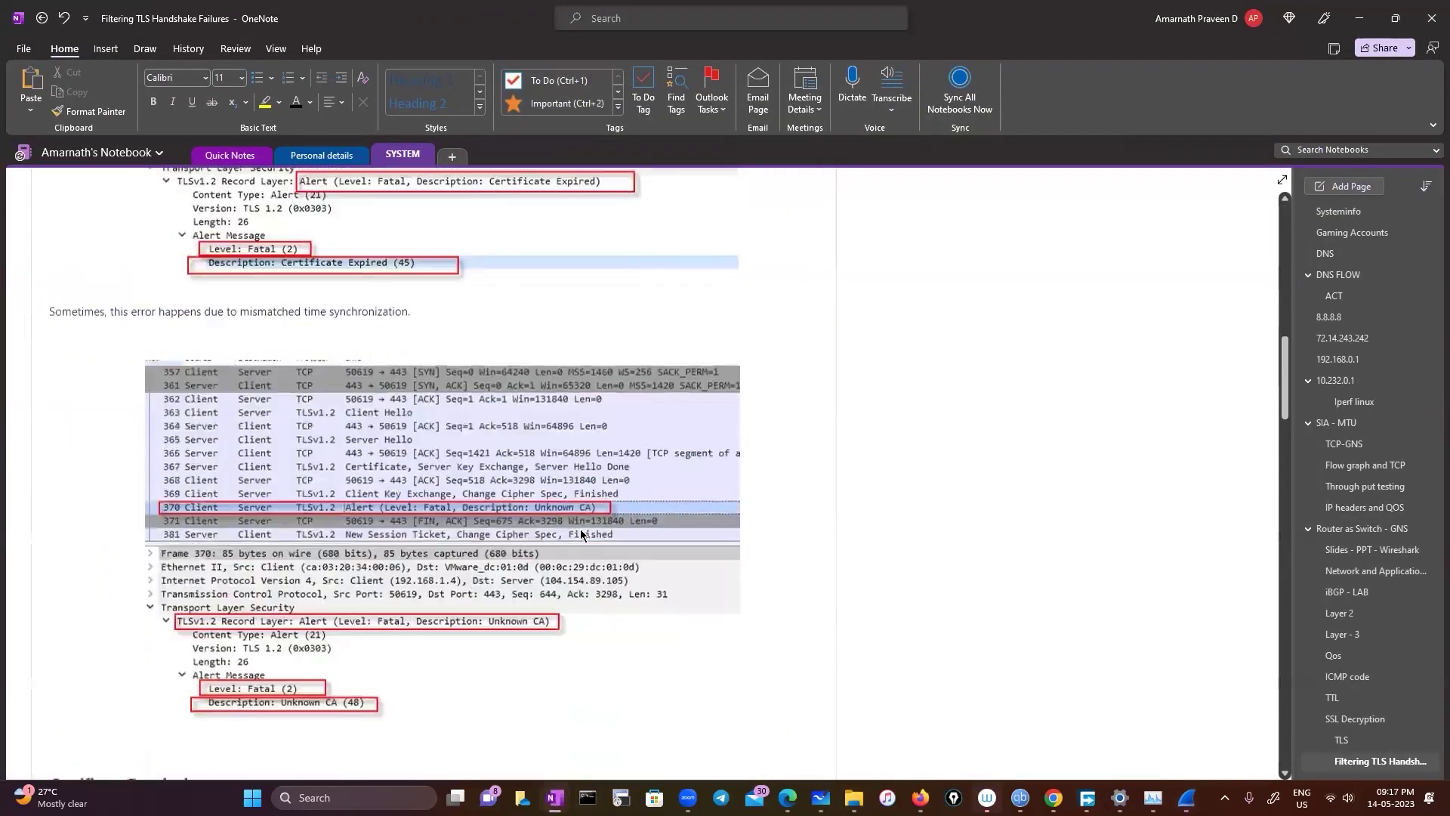
pyautogui.scroll(-6, 580, 535)
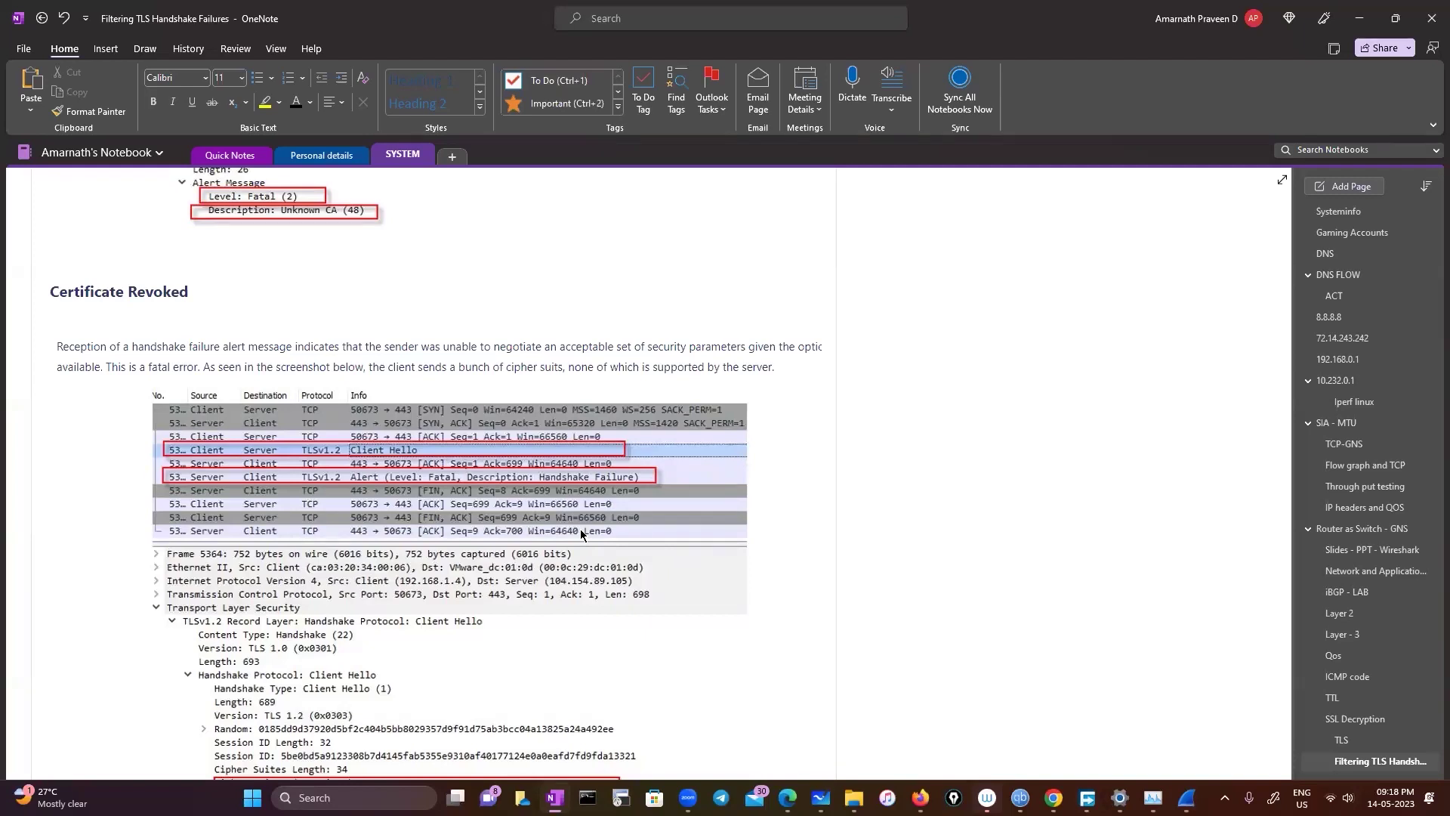
# Read the Certificate Revoked notes on the offered cipher suites and handshake failure alert, plus the alert list under Filtering TLS Handshake Failures
pyautogui.scroll(-3, 580, 529)
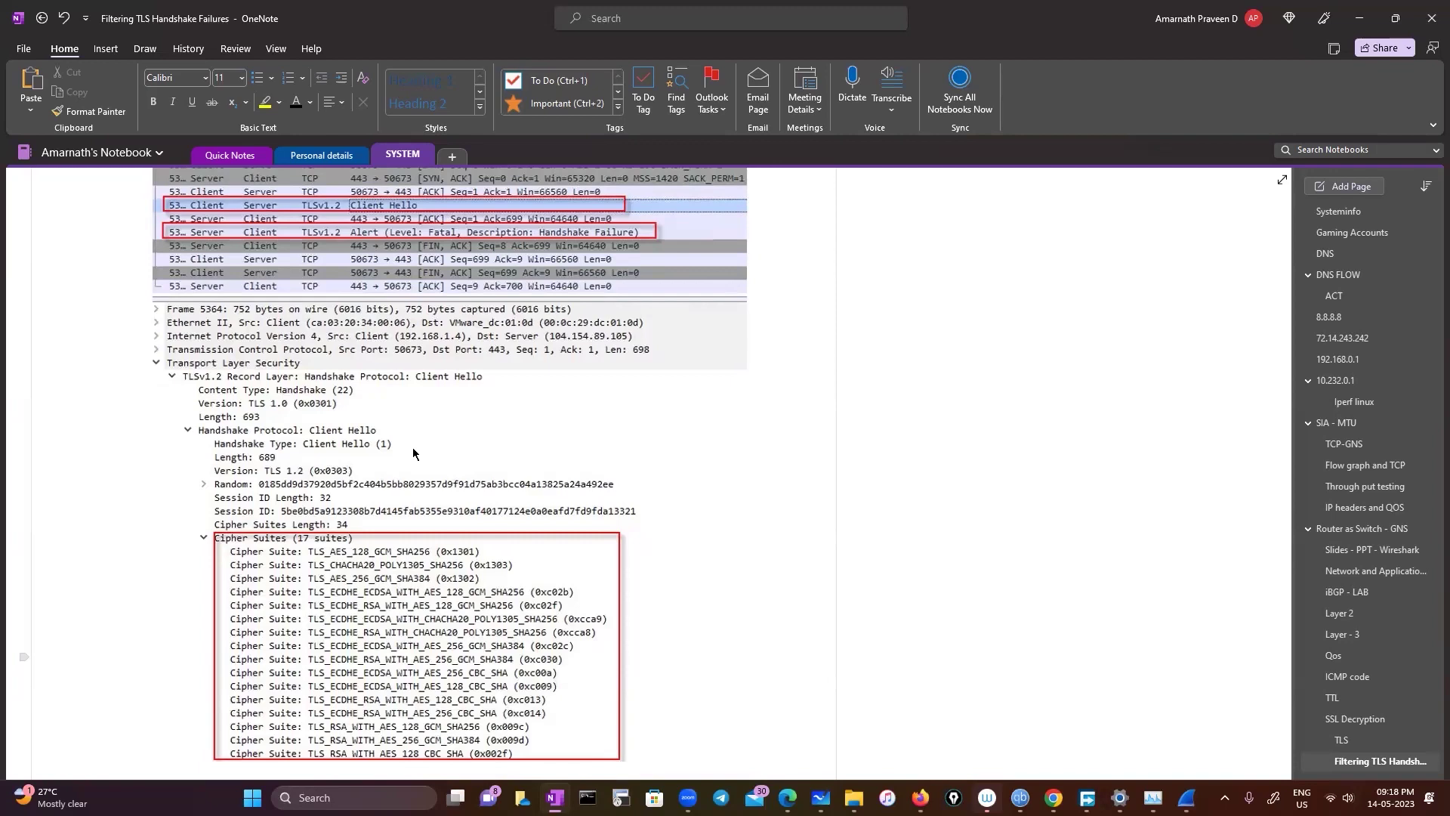
pyautogui.scroll(-10, 413, 447)
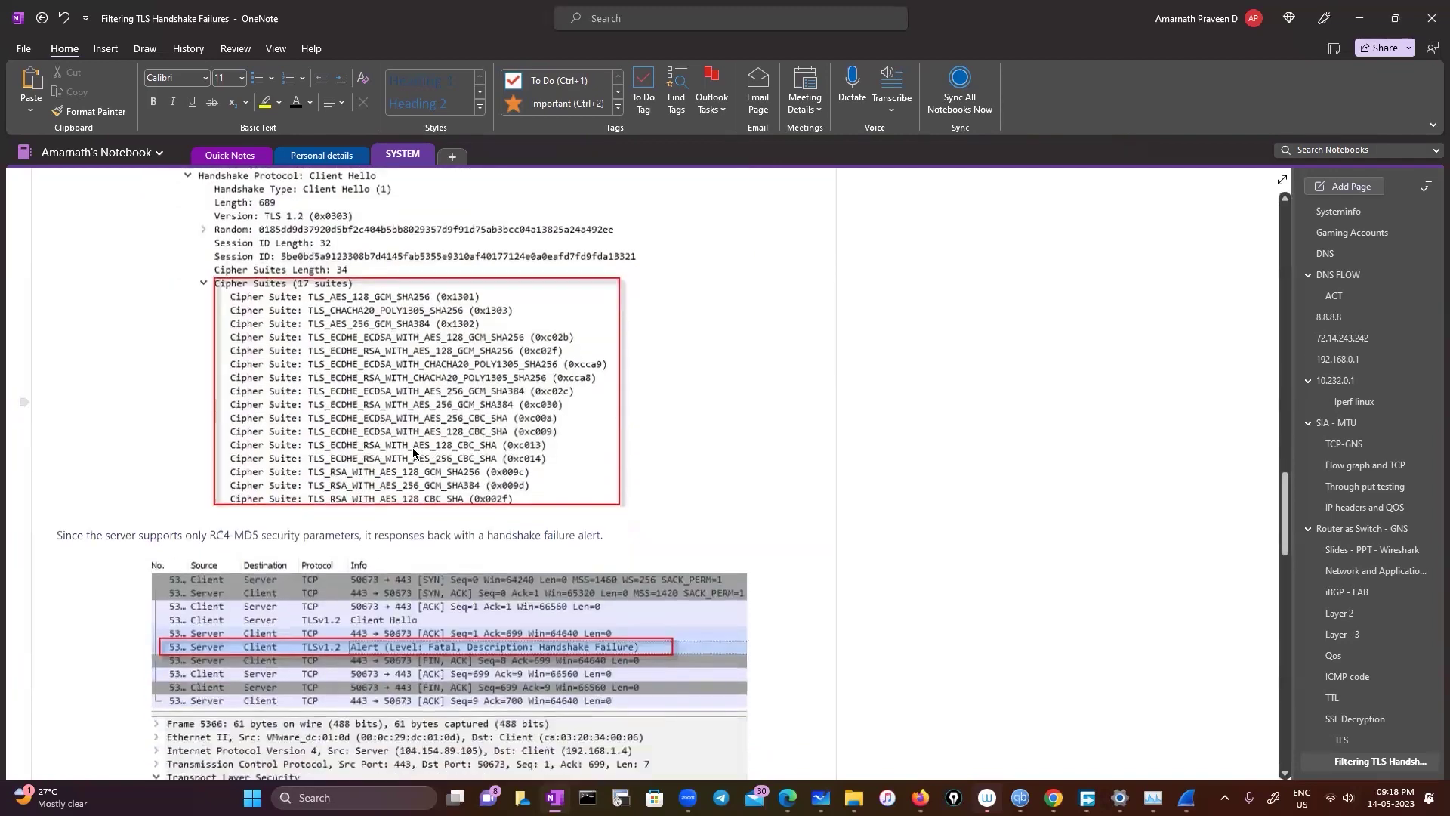
pyautogui.scroll(-5, 412, 453)
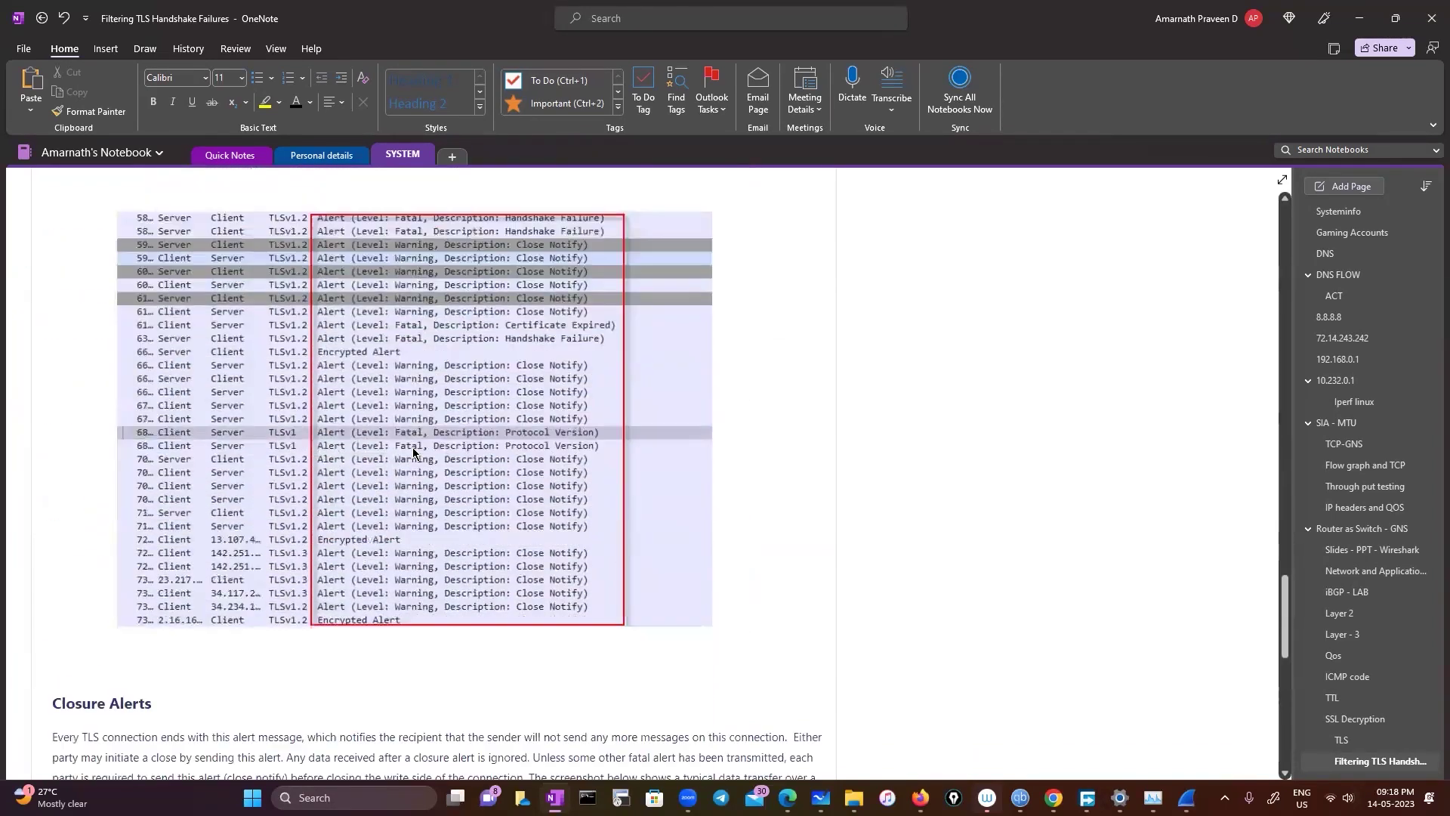
pyautogui.scroll(2, 412, 453)
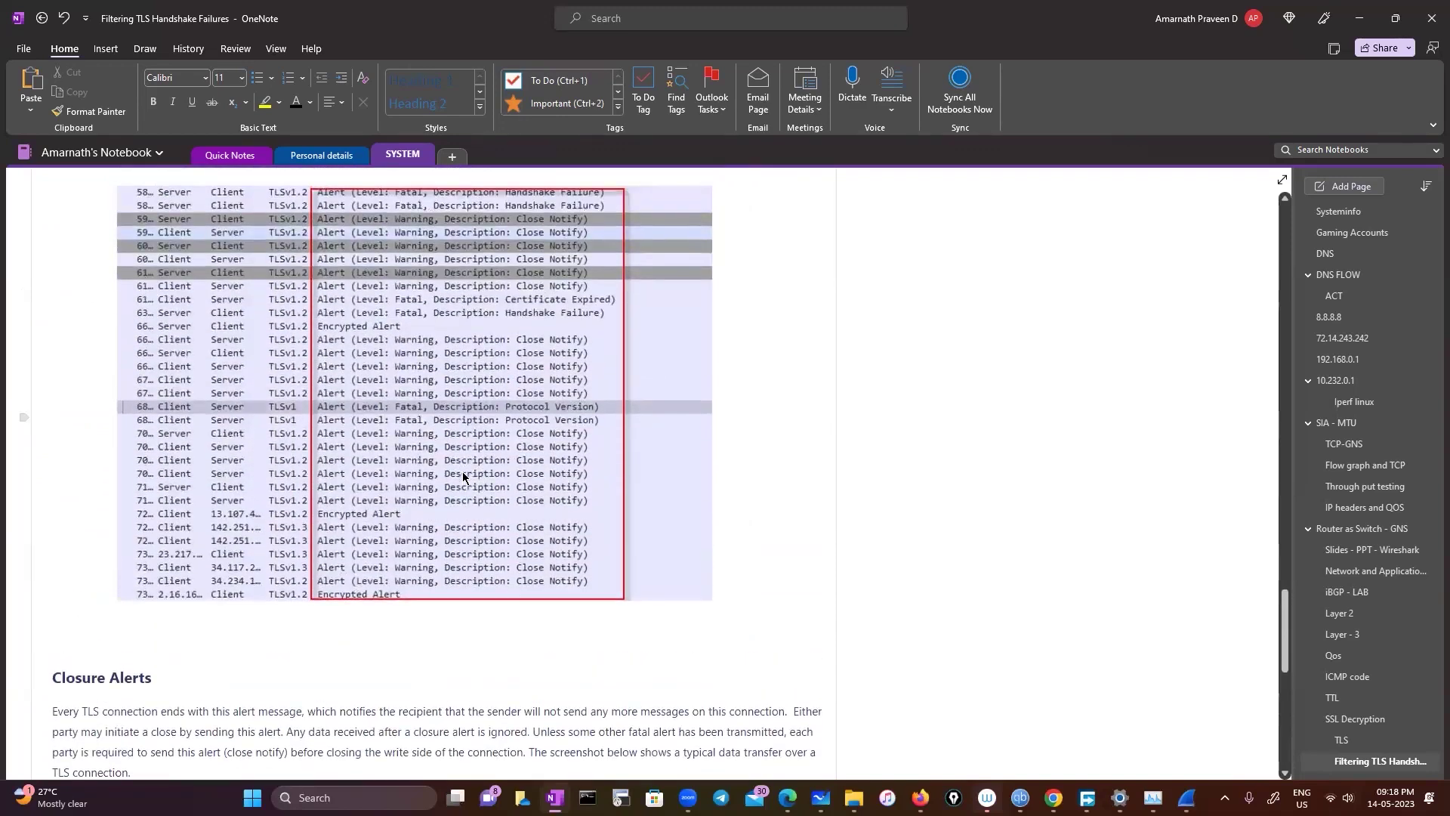
pyautogui.scroll(2, 465, 476)
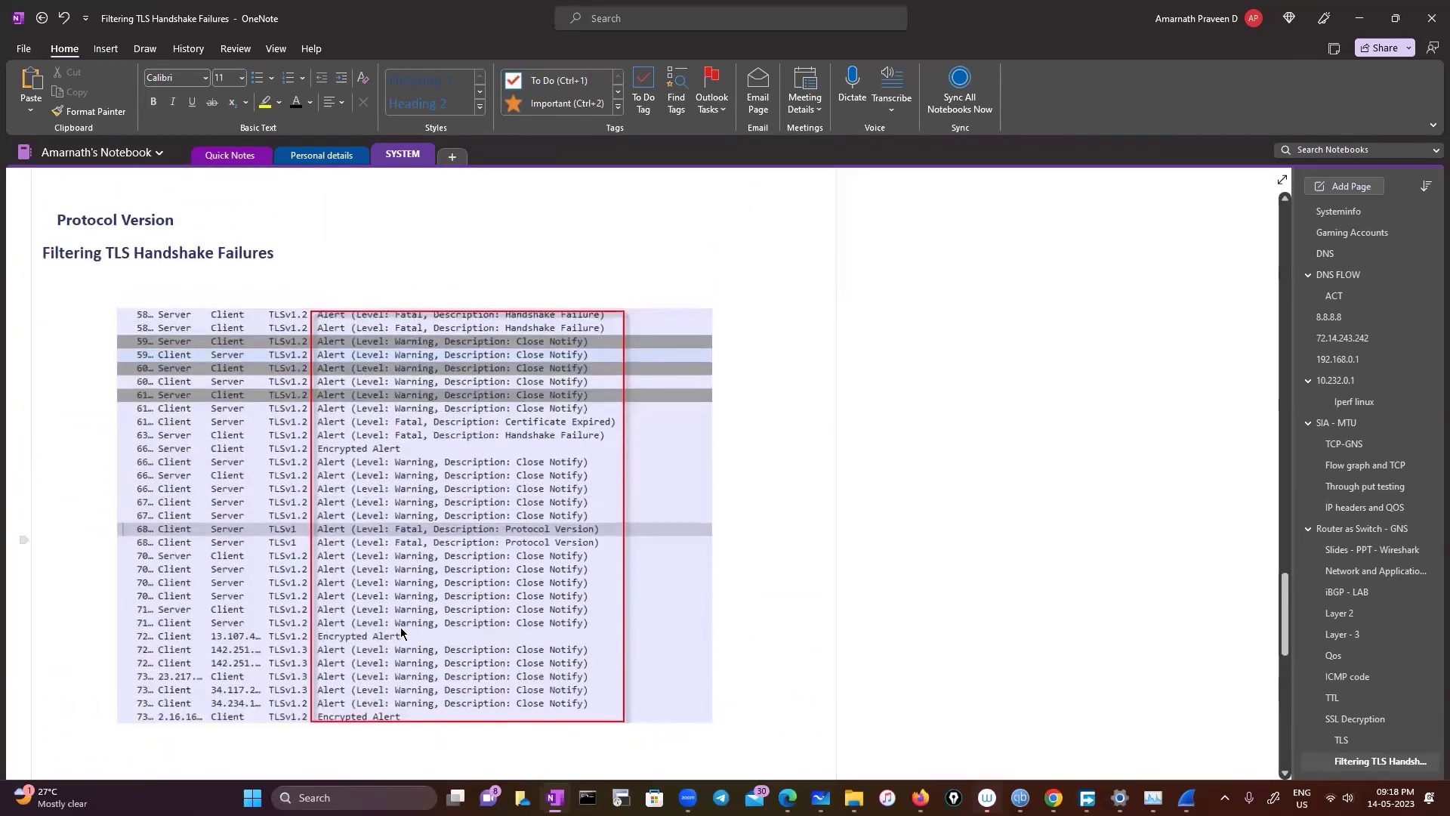
# Read the Closure Alerts section and its annotated packet capture of a TLS connection through to the end of the page
pyautogui.scroll(-5, 401, 633)
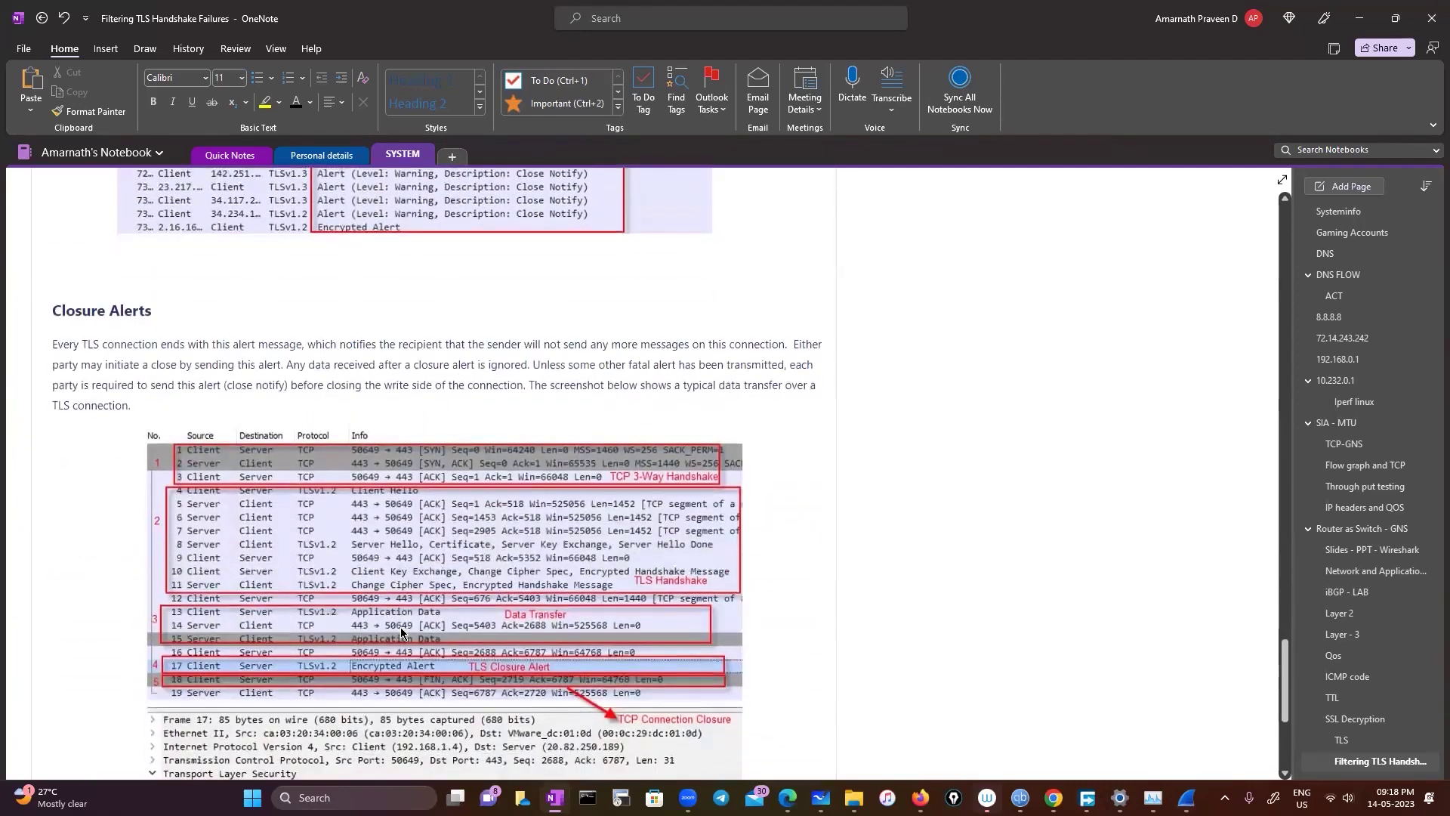
pyautogui.scroll(-2, 401, 633)
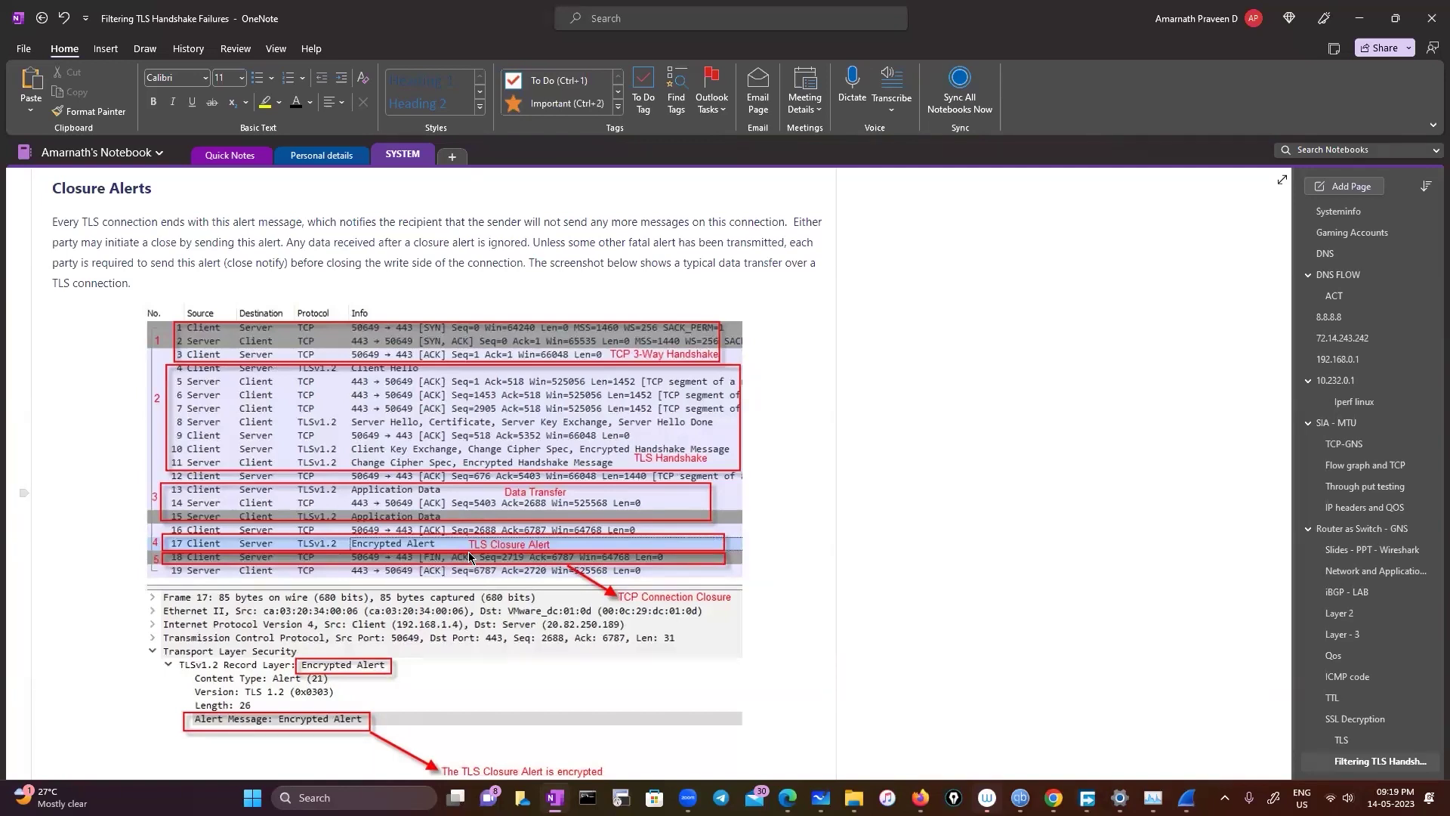
pyautogui.scroll(-8, 516, 571)
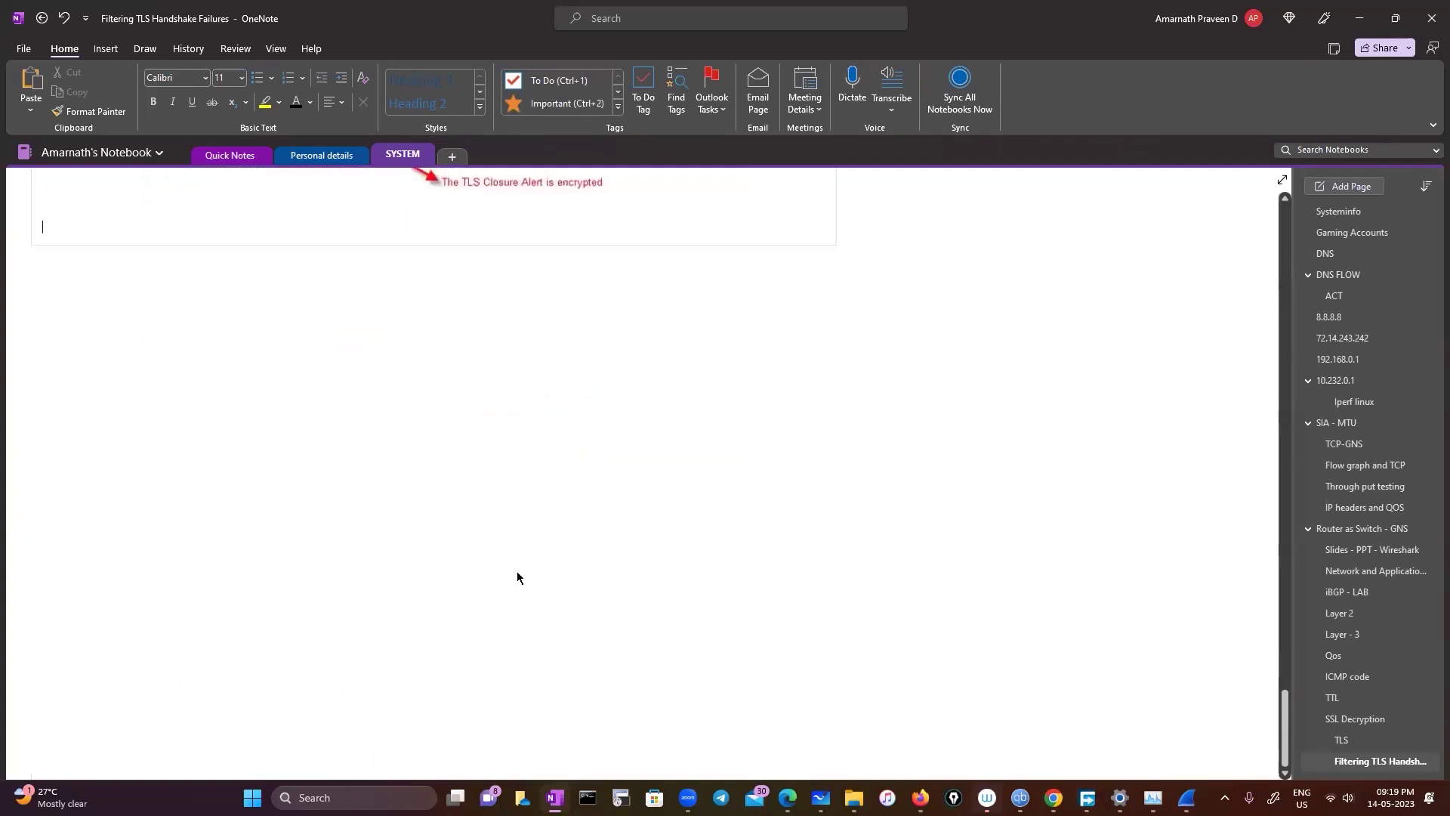
pyautogui.scroll(5, 516, 571)
pyautogui.scroll(4, 517, 576)
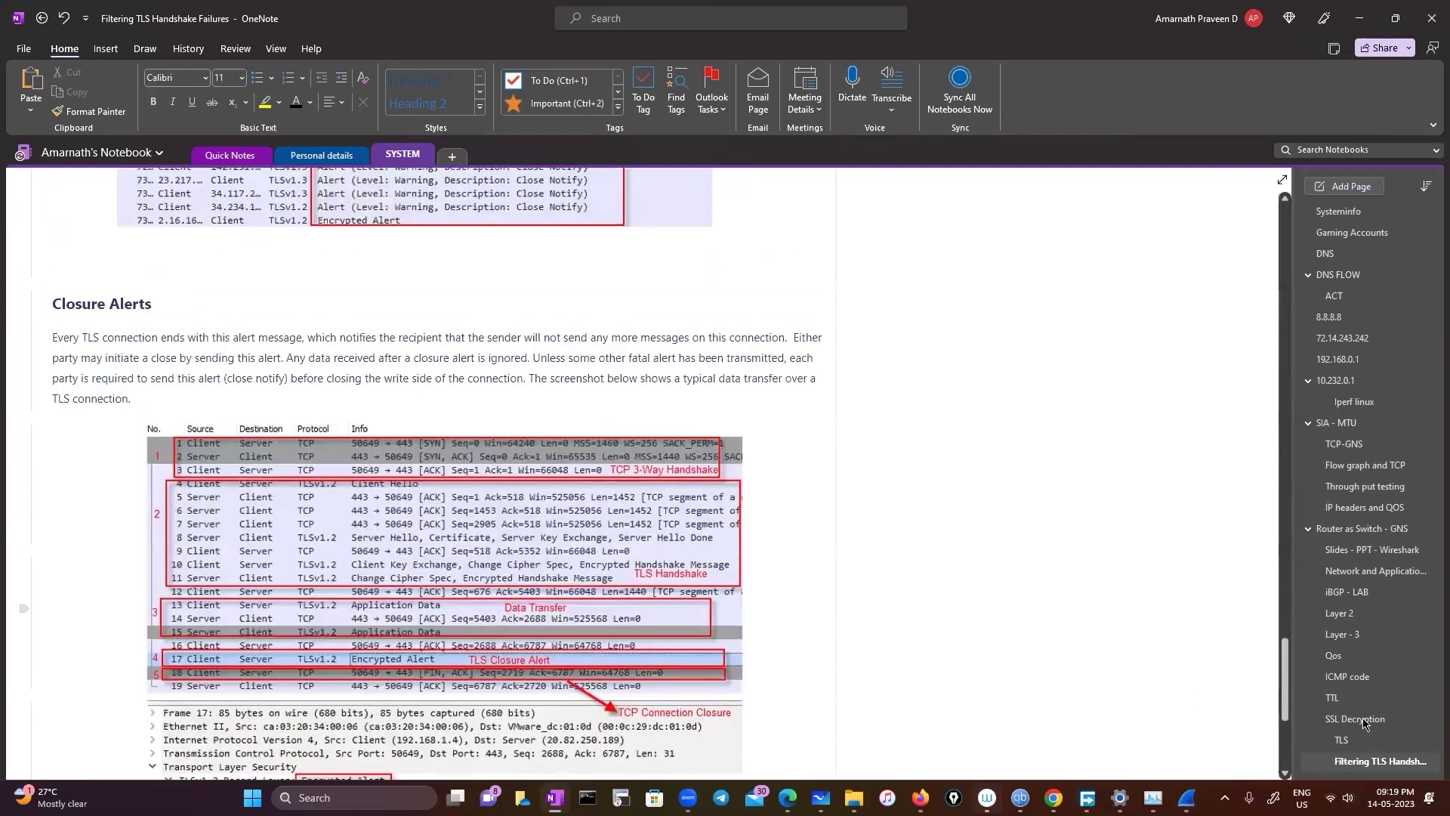
# Look at the SSL Decryption notes page and open the TLS page to view its handshake diagrams
pyautogui.click(1359, 720)
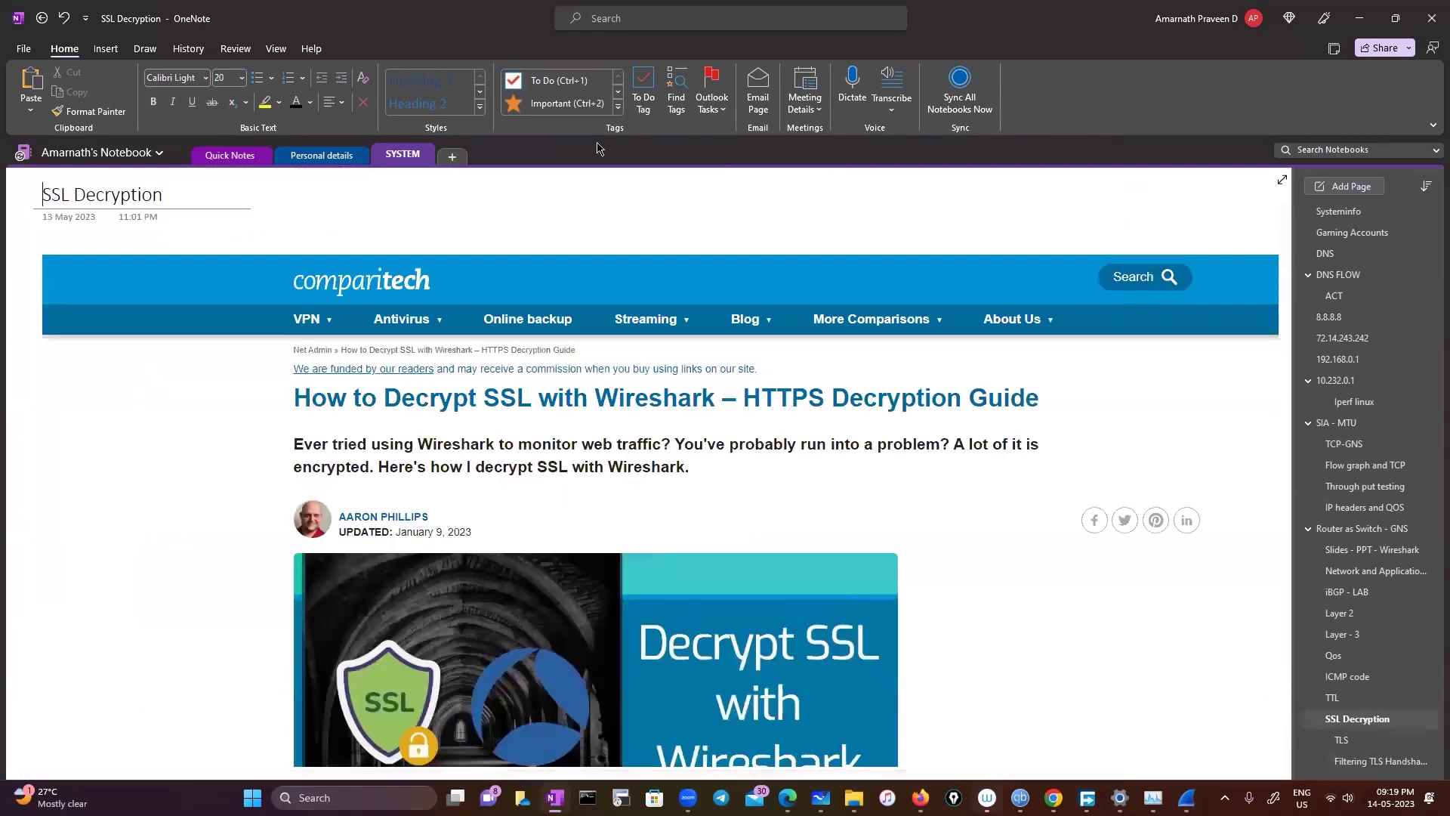
pyautogui.click(1382, 745)
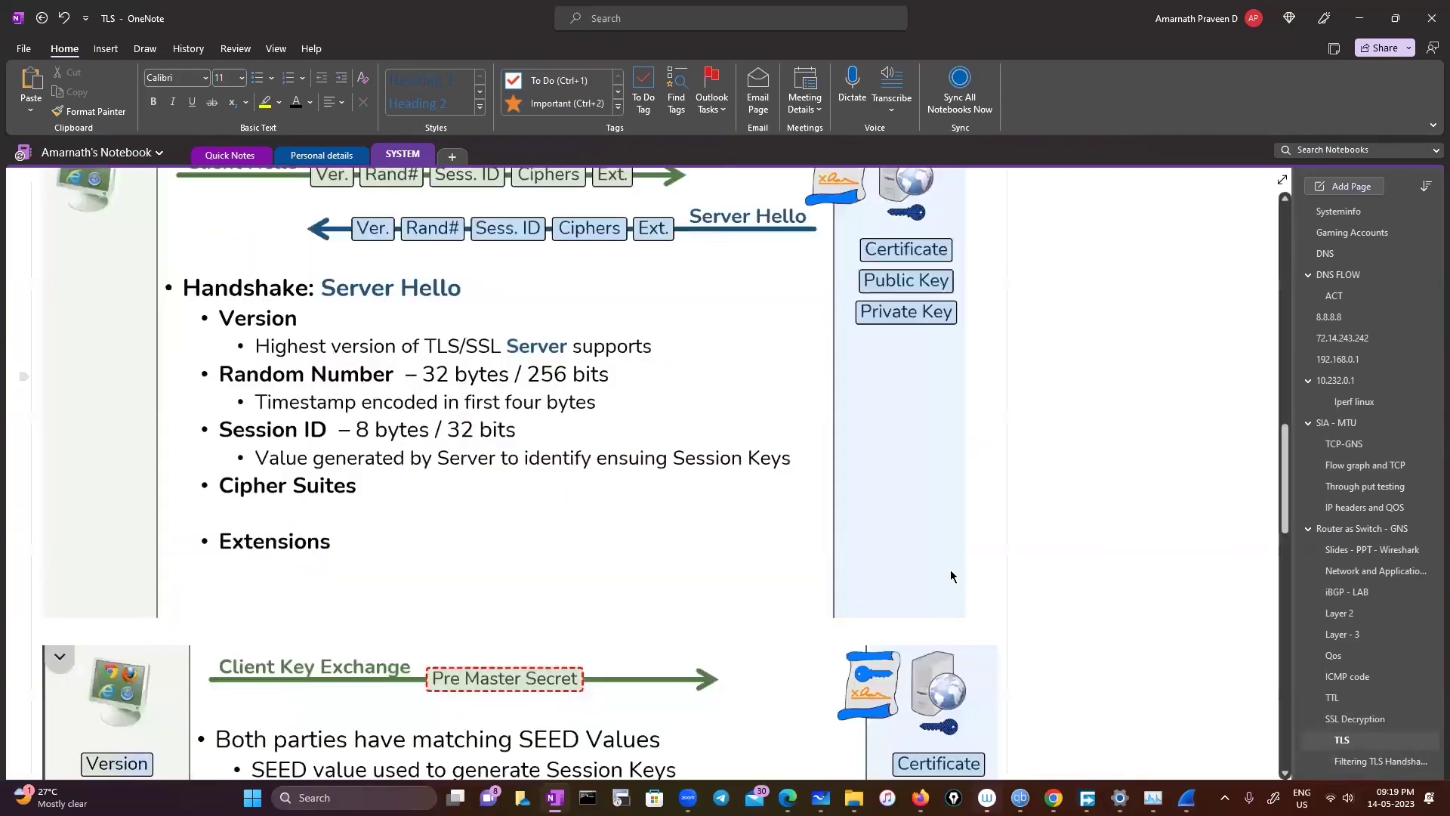